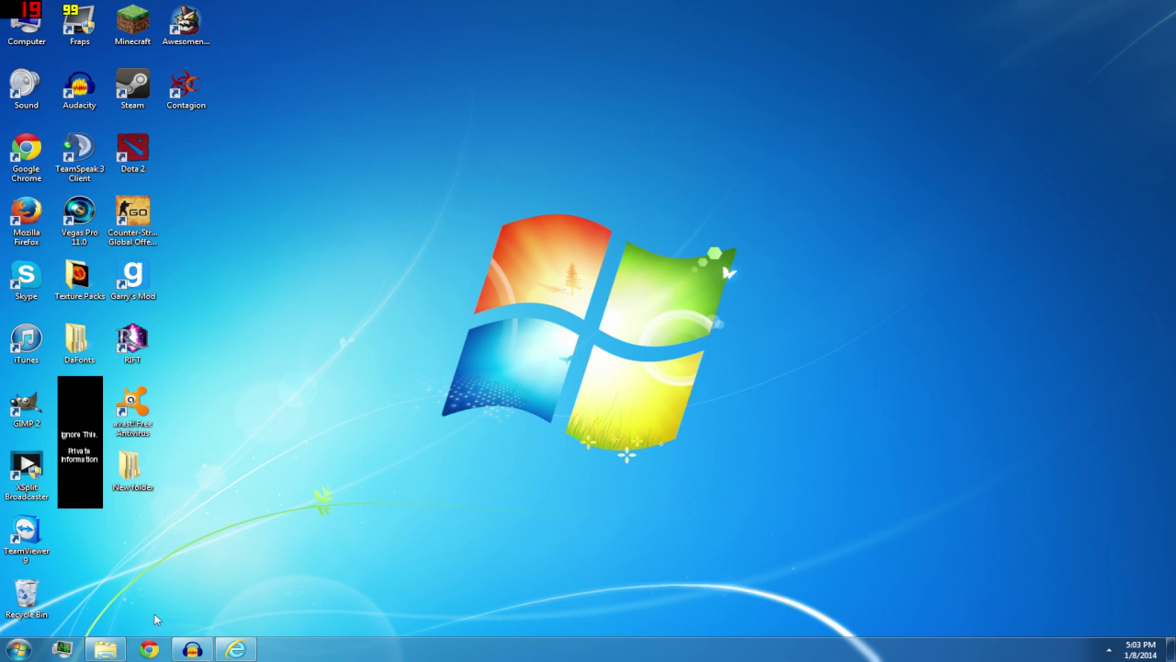
Review rule 1.3 on customizing textures in the R3D.CRAFT copyright section of the Minecraft Forum page, and minimize the browser
{"action": "left_click", "coordinate": [235, 650]}
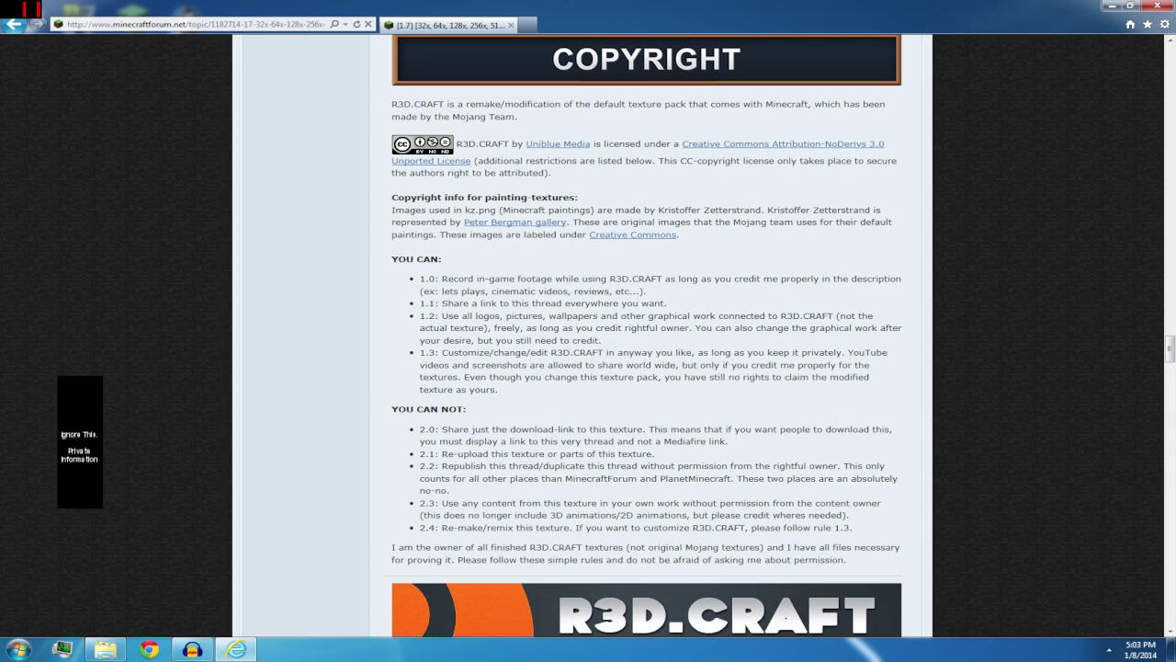
{"action": "left_click_drag", "start_coordinate": [531, 352], "coordinate": [497, 389]}
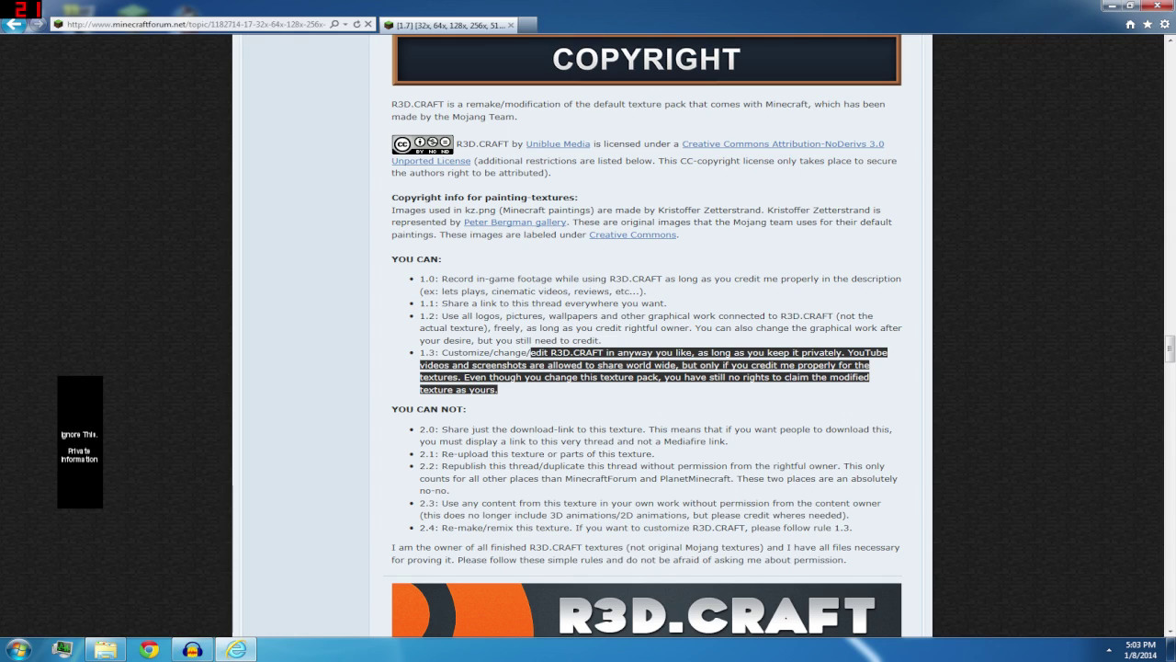
{"action": "left_click", "coordinate": [618, 396]}
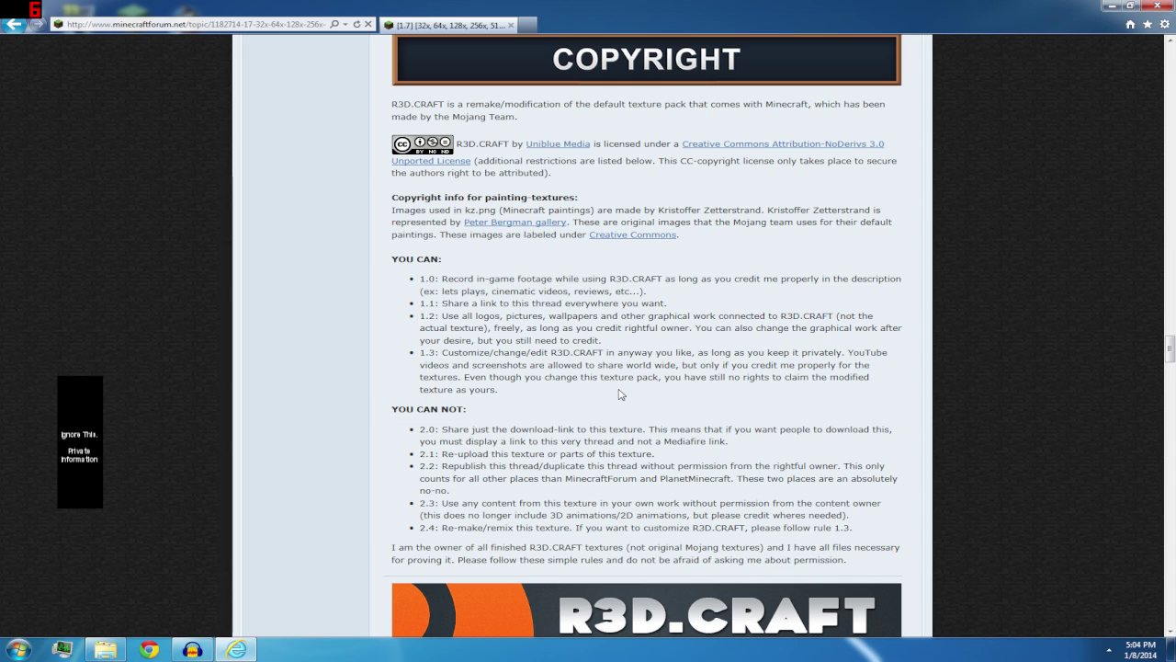
{"action": "left_click", "coordinate": [234, 650]}
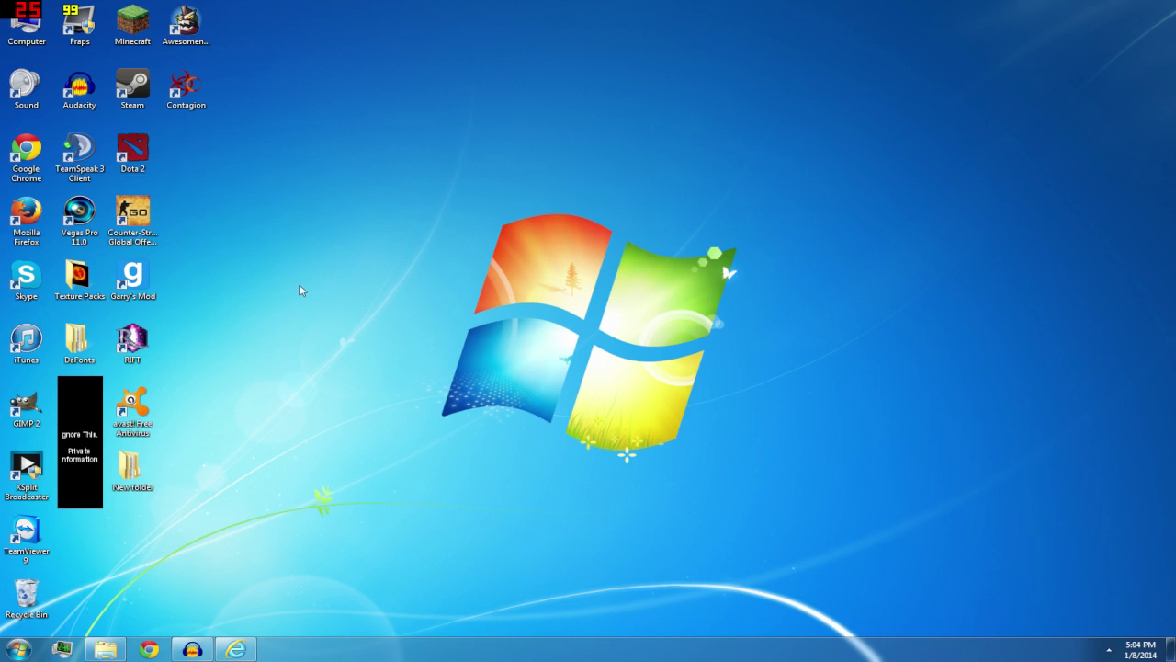
Refresh the desktop, bring up the Texture Packs folder and look through its texture pack archives
{"action": "right_click", "coordinate": [277, 283]}
{"action": "left_click", "coordinate": [334, 320]}
{"action": "left_click", "coordinate": [106, 648]}
{"action": "left_click_drag", "start_coordinate": [777, 190], "coordinate": [457, 458]}
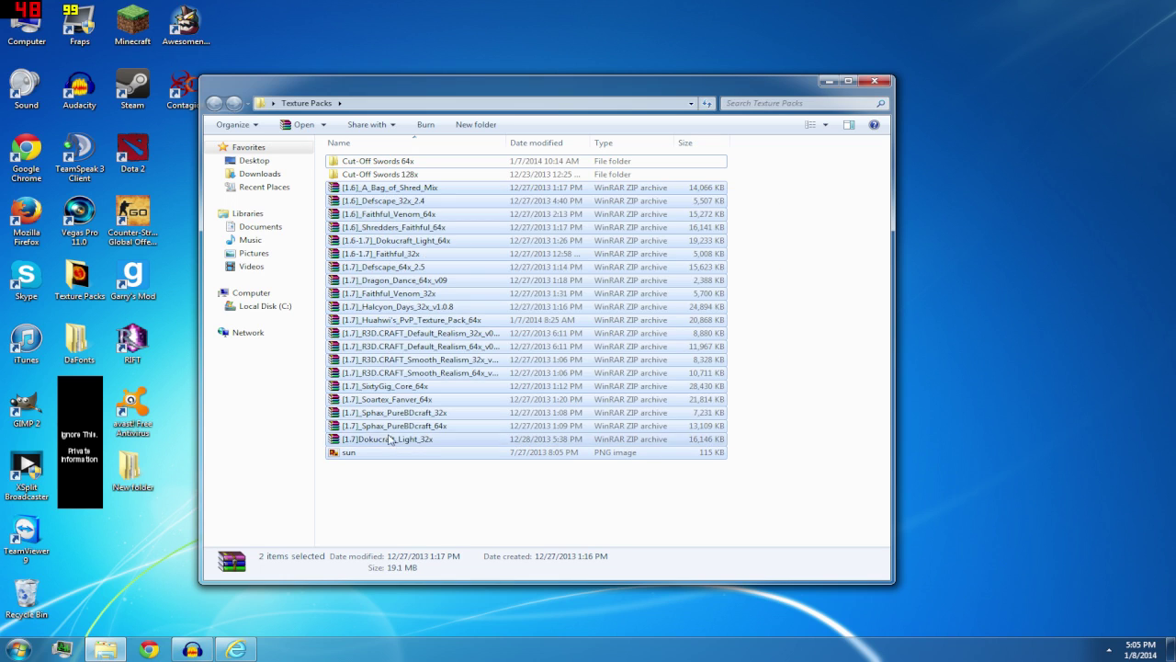
{"action": "left_click", "coordinate": [375, 190]}
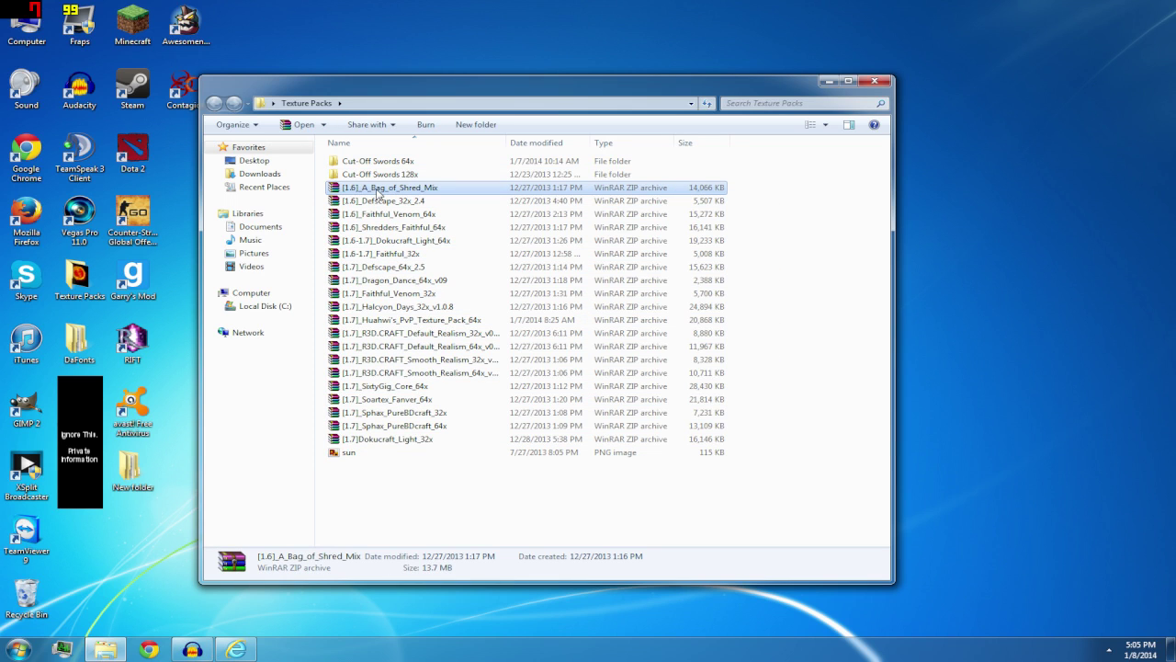
{"action": "left_click", "coordinate": [400, 201]}
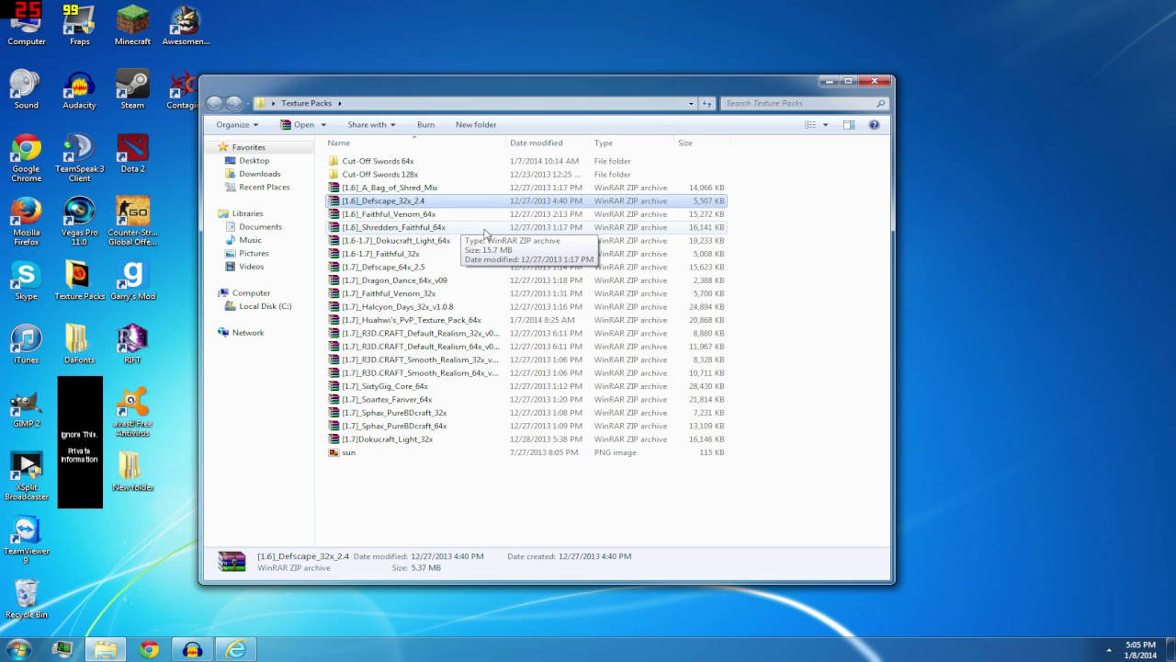
{"action": "key", "text": "Down"}
{"action": "key", "text": "Down"}
{"action": "key", "text": "Down"}
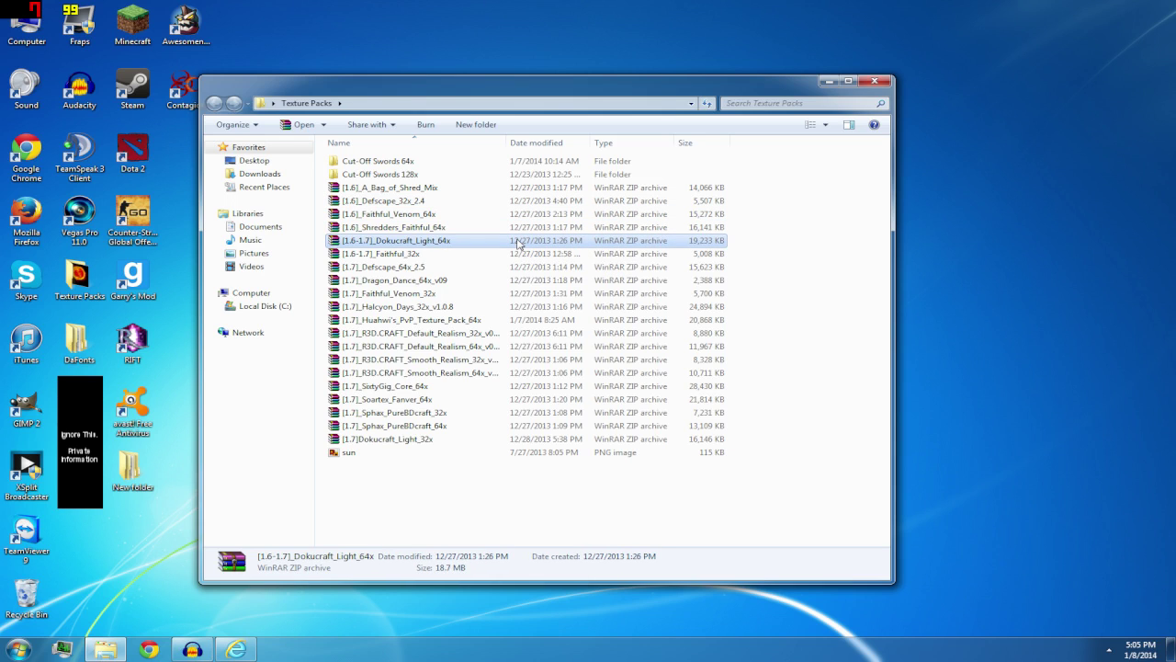
{"action": "key", "text": "Down"}
{"action": "key", "text": "Down"}
{"action": "key", "text": "Down"}
{"action": "key", "text": "Down"}
{"action": "key", "text": "Down"}
{"action": "key", "text": "Down"}
{"action": "key", "text": "Down"}
{"action": "key", "text": "Down"}
{"action": "key", "text": "Down"}
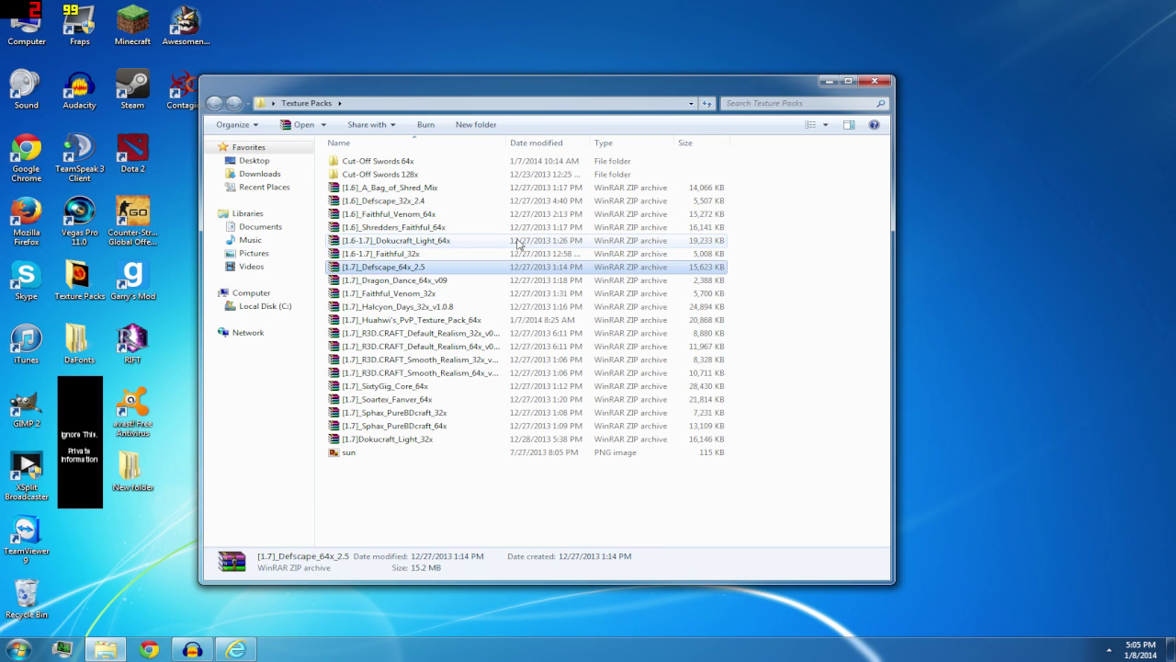
{"action": "key", "text": "Down"}
{"action": "key", "text": "Down"}
{"action": "key", "text": "Down"}
{"action": "key", "text": "Down"}
{"action": "key", "text": "Down"}
{"action": "key", "text": "Down"}
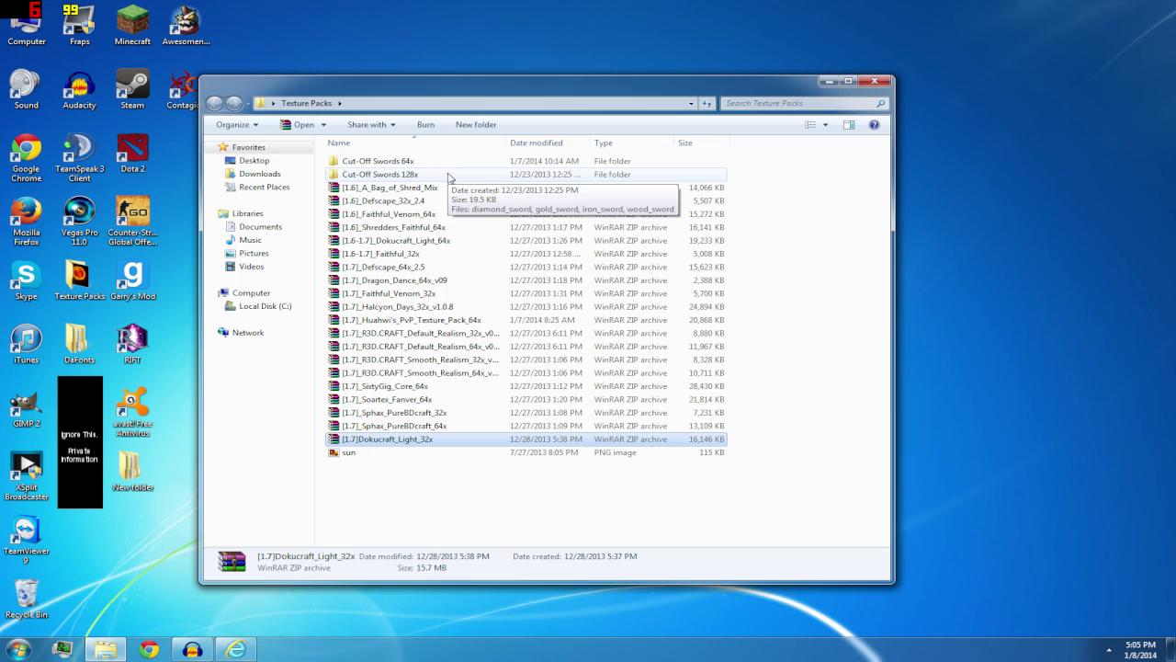
Copy the [1.6-1.7]_Faithful_32x archive from the Texture Packs folder onto the desktop
{"action": "left_click_drag", "start_coordinate": [614, 90], "coordinate": [508, 165]}
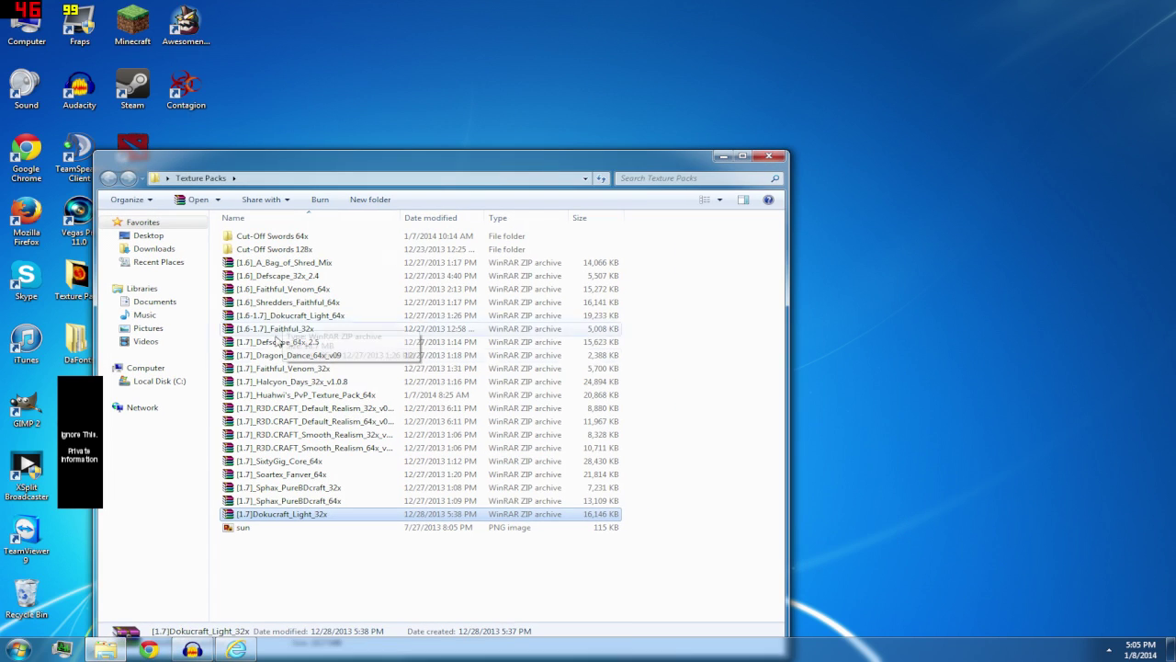
{"action": "left_click", "coordinate": [280, 330]}
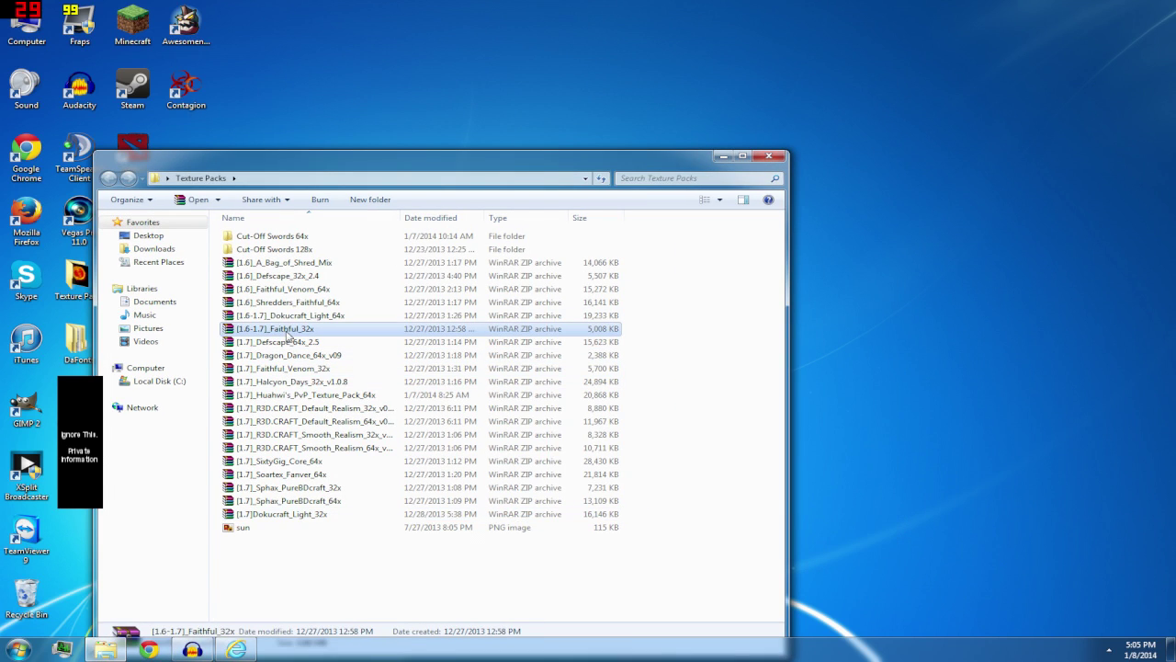
{"action": "right_click", "coordinate": [279, 332]}
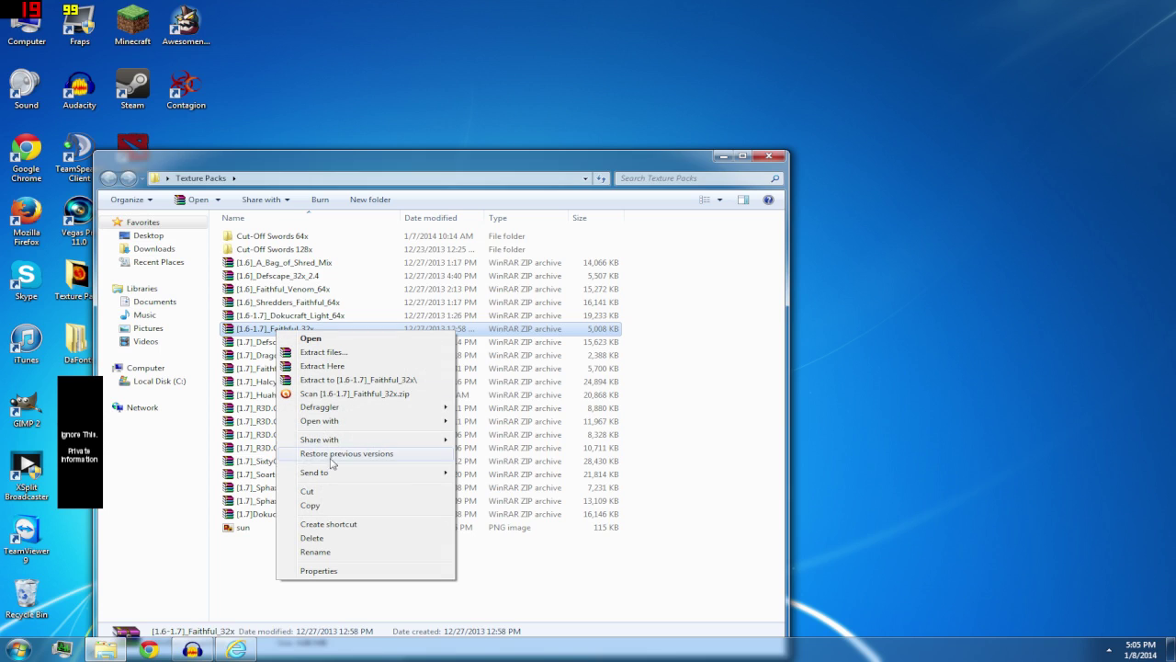
{"action": "left_click", "coordinate": [310, 505]}
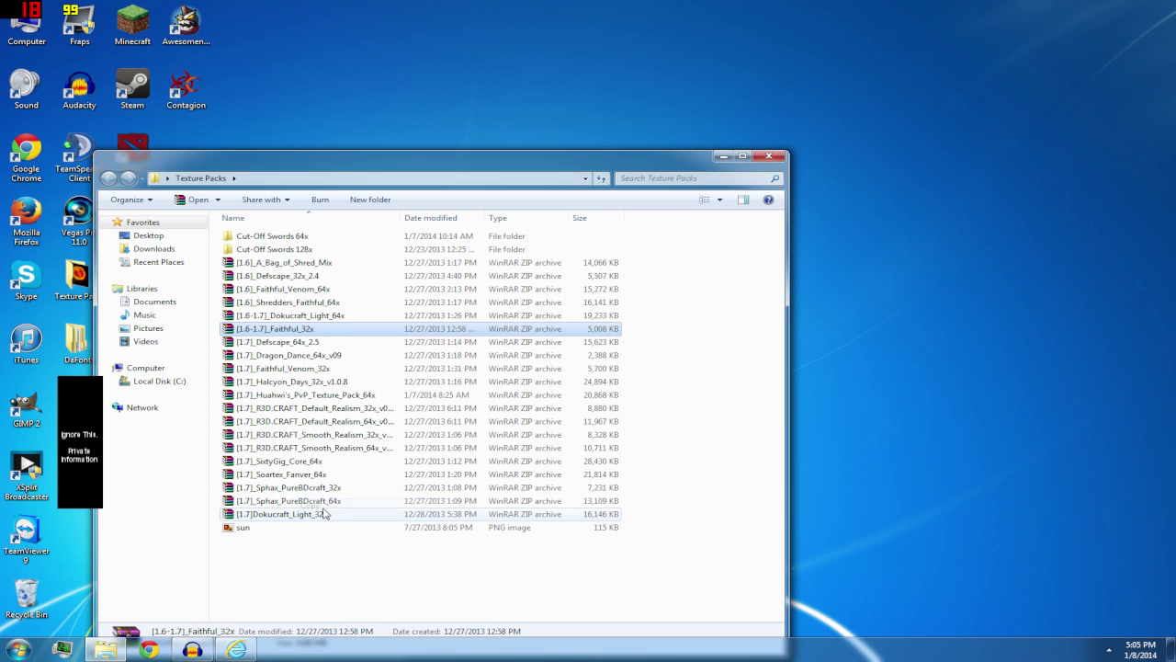
{"action": "right_click", "coordinate": [647, 66]}
{"action": "left_click", "coordinate": [690, 121]}
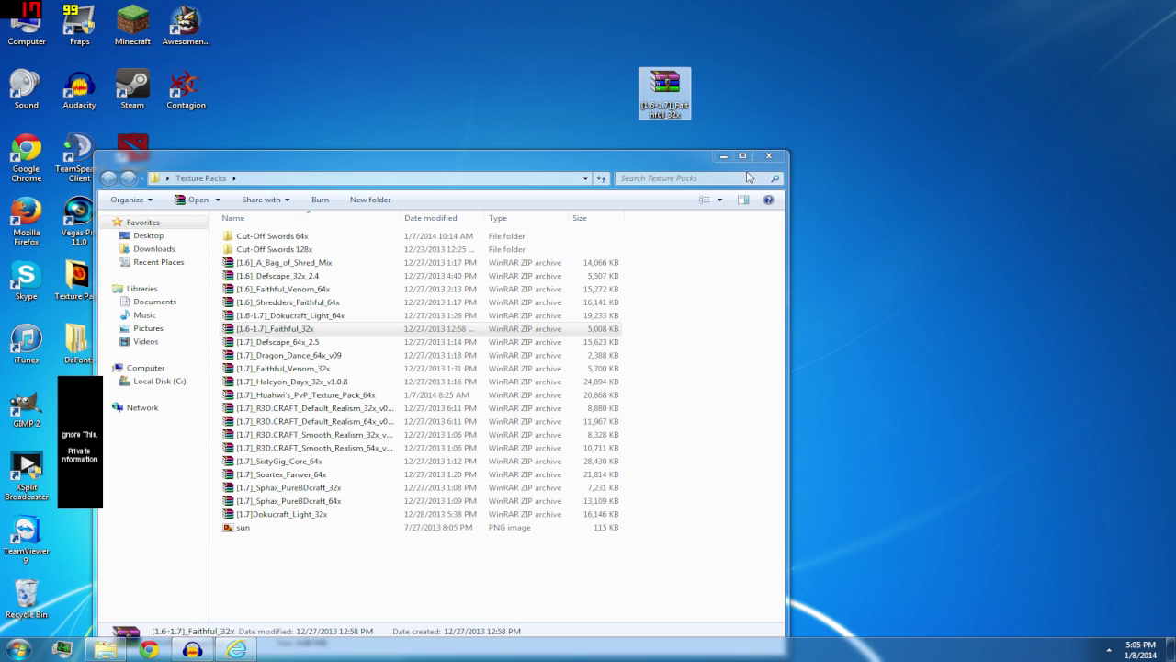
Close the Texture Packs folder and reposition the copied Faithful archive on the desktop
{"action": "right_click", "coordinate": [722, 380]}
{"action": "left_click", "coordinate": [758, 429]}
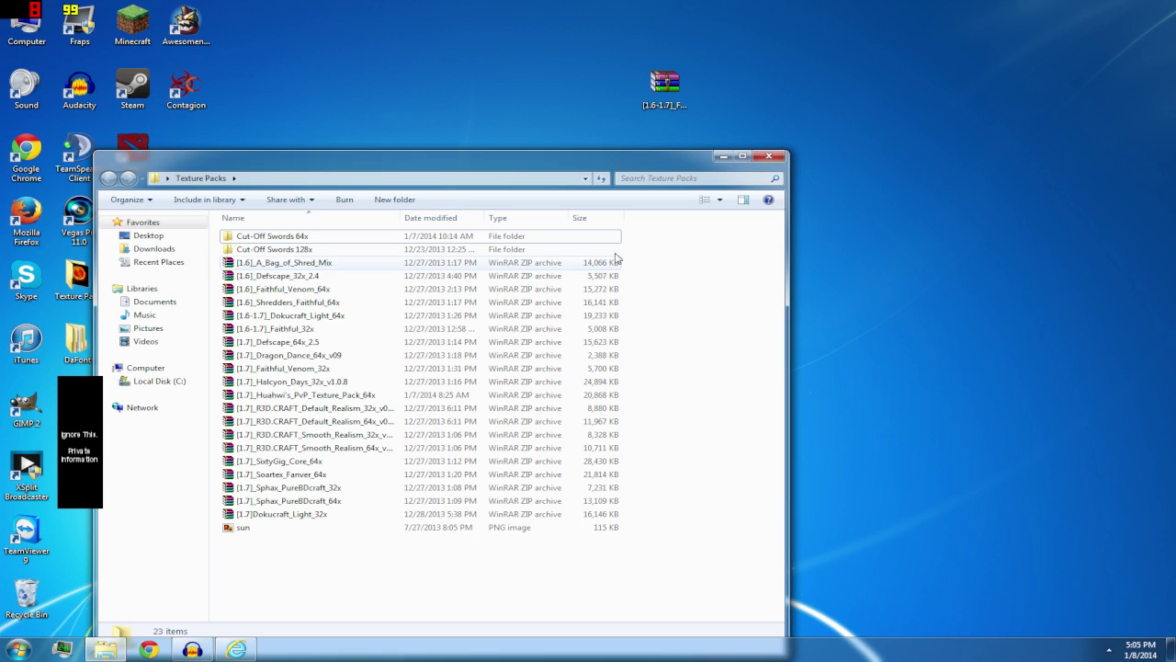
{"action": "left_click_drag", "start_coordinate": [680, 257], "coordinate": [429, 384]}
{"action": "left_click", "coordinate": [726, 363]}
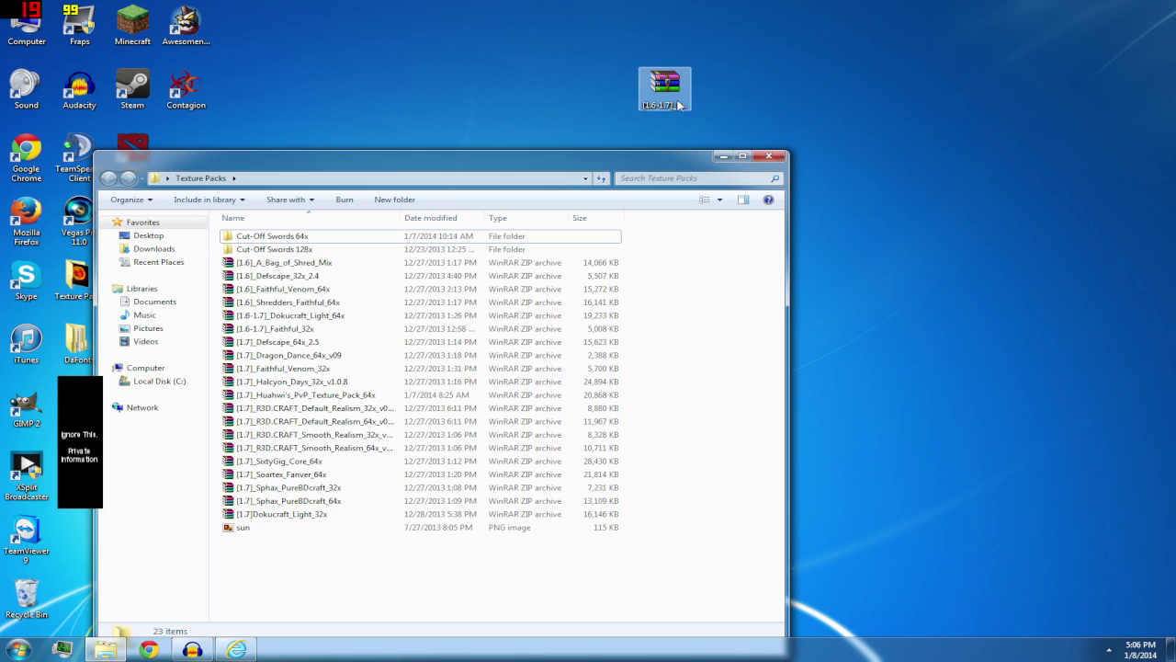
{"action": "left_click", "coordinate": [768, 155]}
{"action": "left_click_drag", "start_coordinate": [662, 93], "coordinate": [609, 28]}
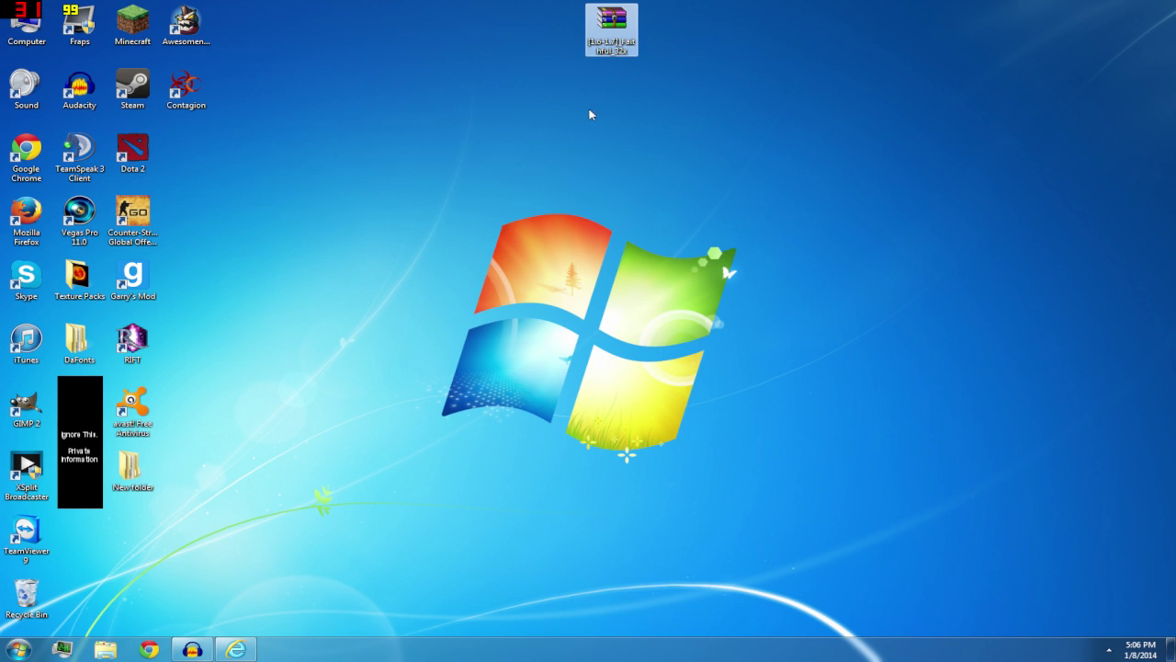
Rename the copied Faithful archive as "my customized texture pack"
{"action": "right_click", "coordinate": [602, 45]}
{"action": "left_click", "coordinate": [662, 268]}
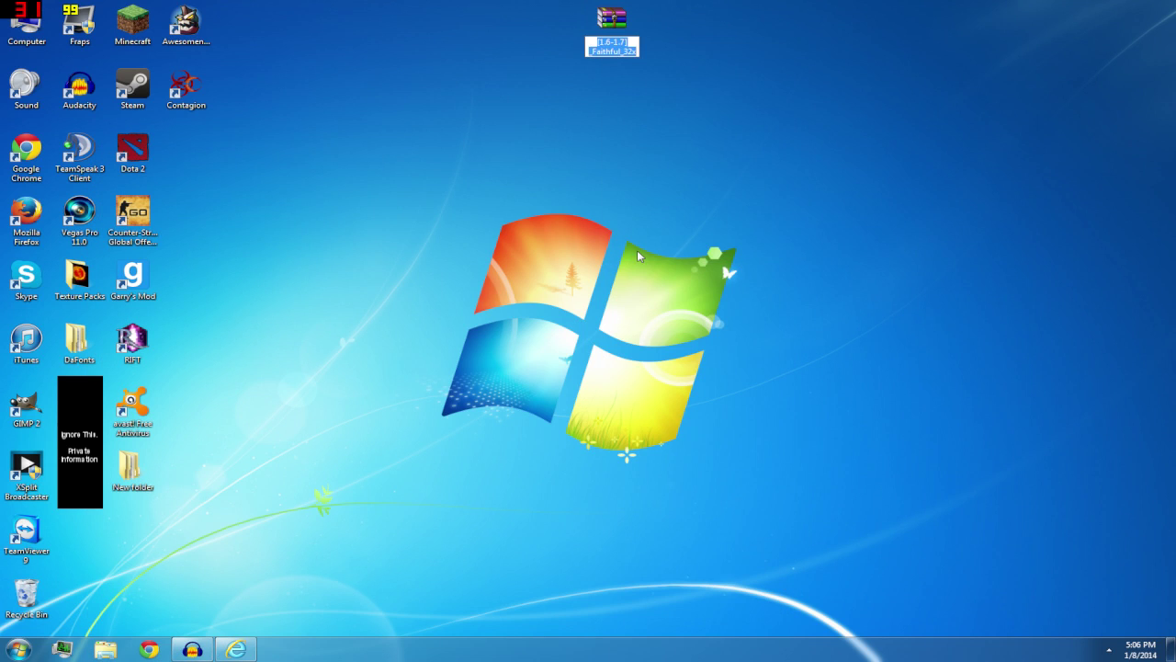
{"action": "key", "text": "BackSpace"}
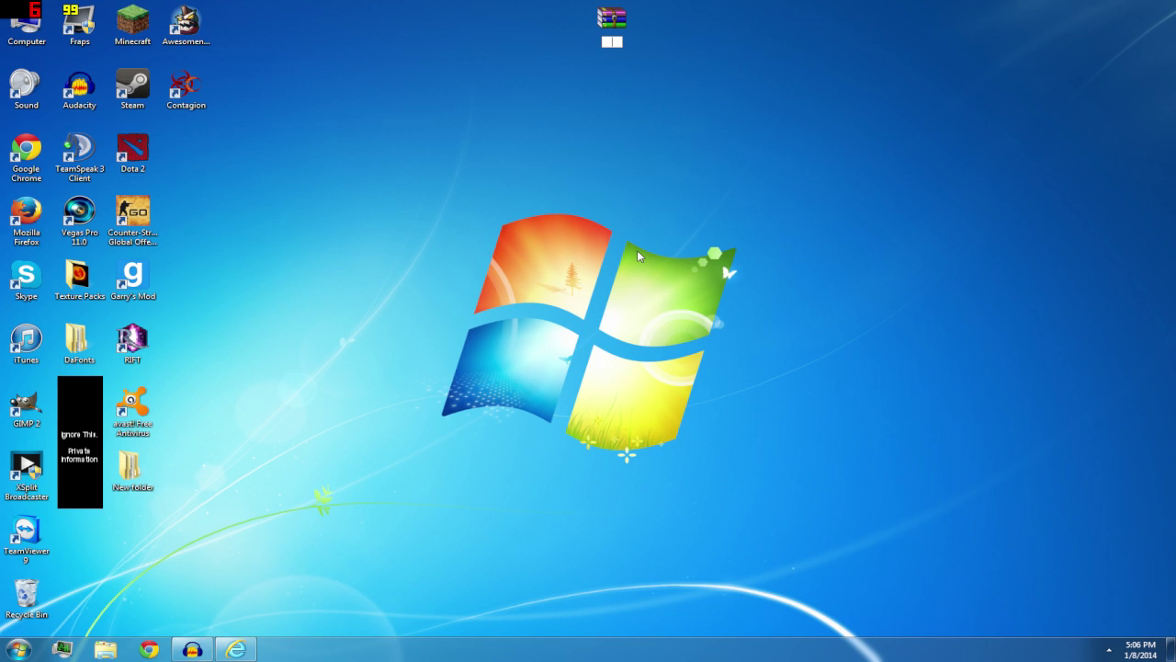
{"action": "type", "text": "my customized te"}
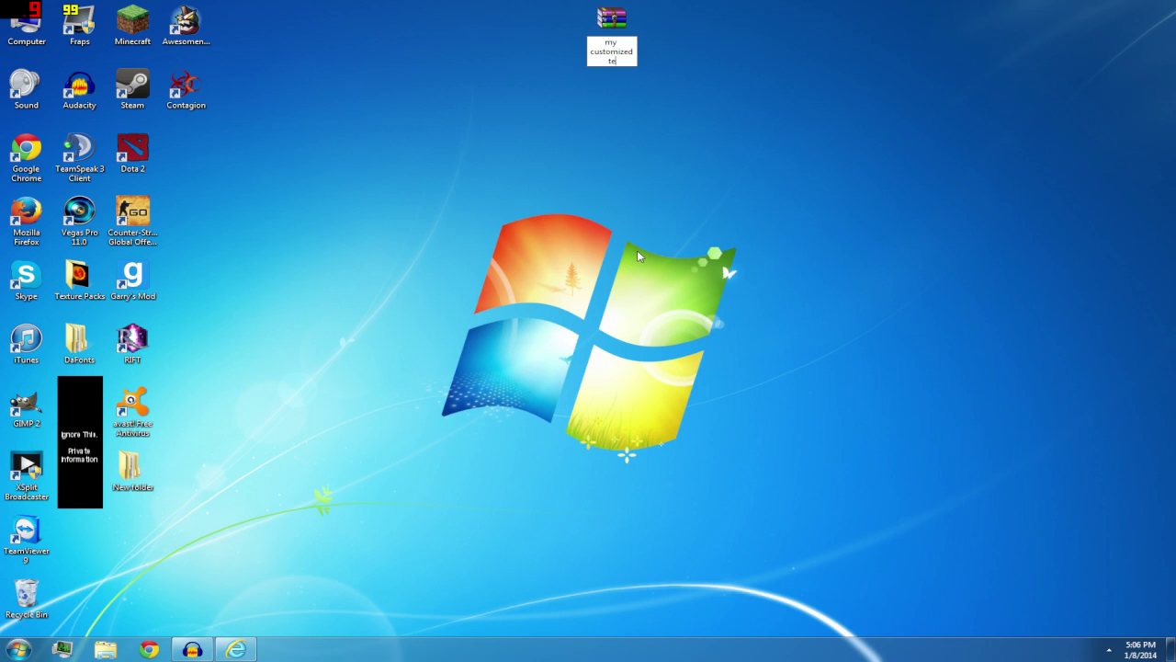
{"action": "type", "text": "xture pack"}
{"action": "key", "text": "Return"}
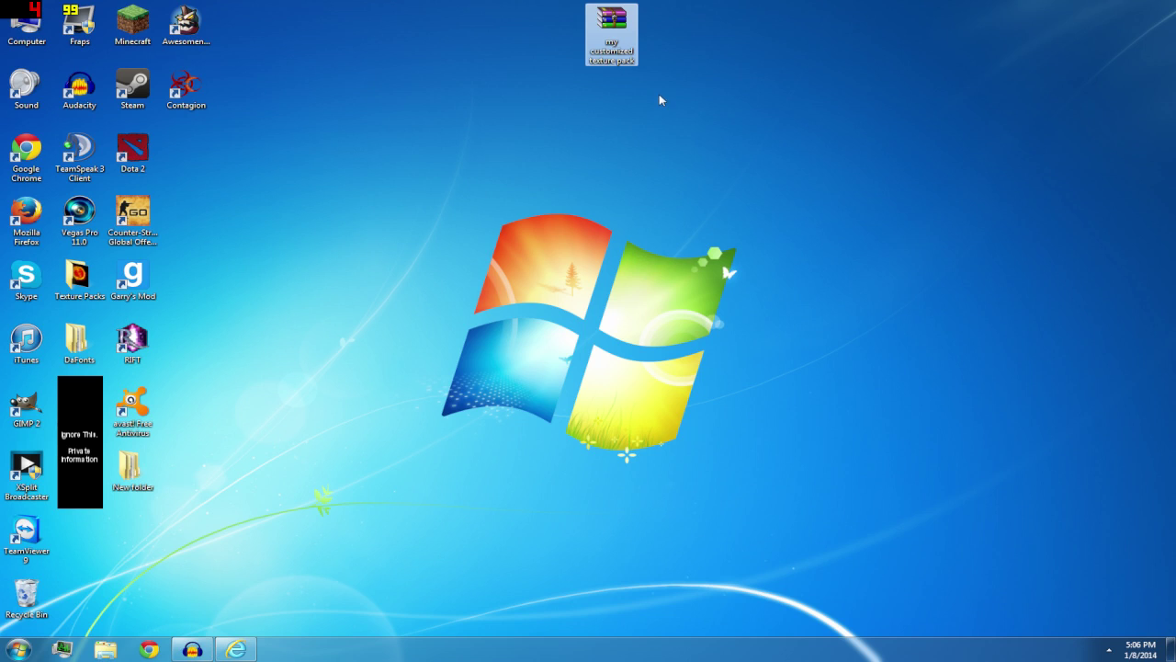
Rename the copied texture pack archive on the desktop as "THE BASE"
{"action": "right_click", "coordinate": [609, 53]}
{"action": "left_click", "coordinate": [658, 281]}
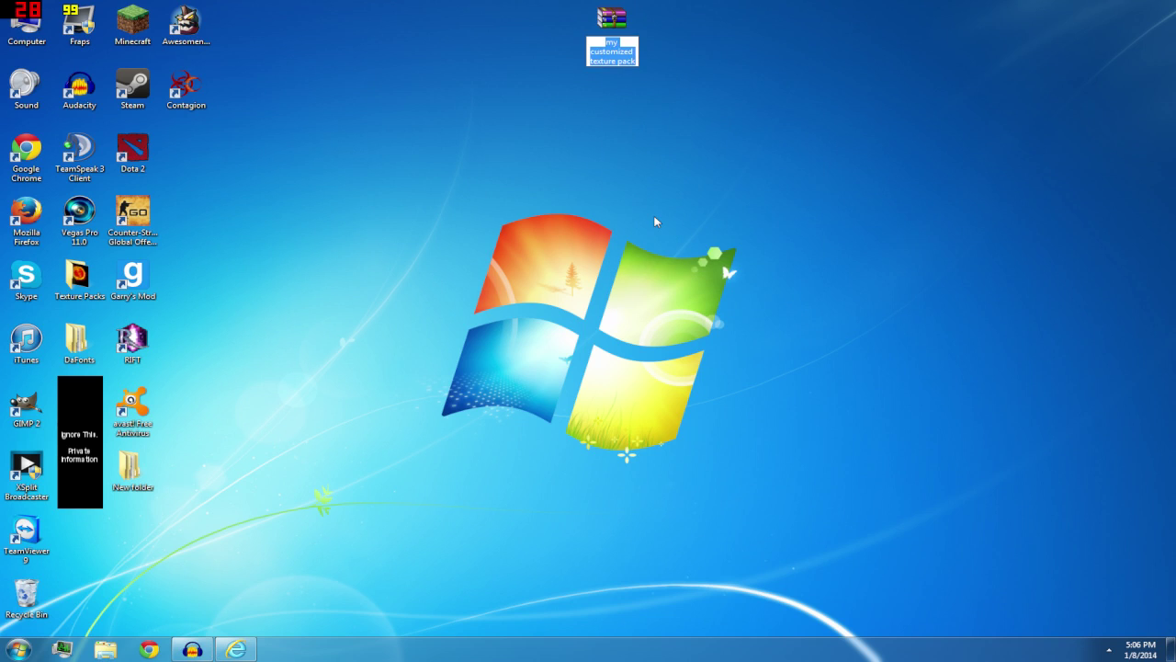
{"action": "type", "text": "THE BASE"}
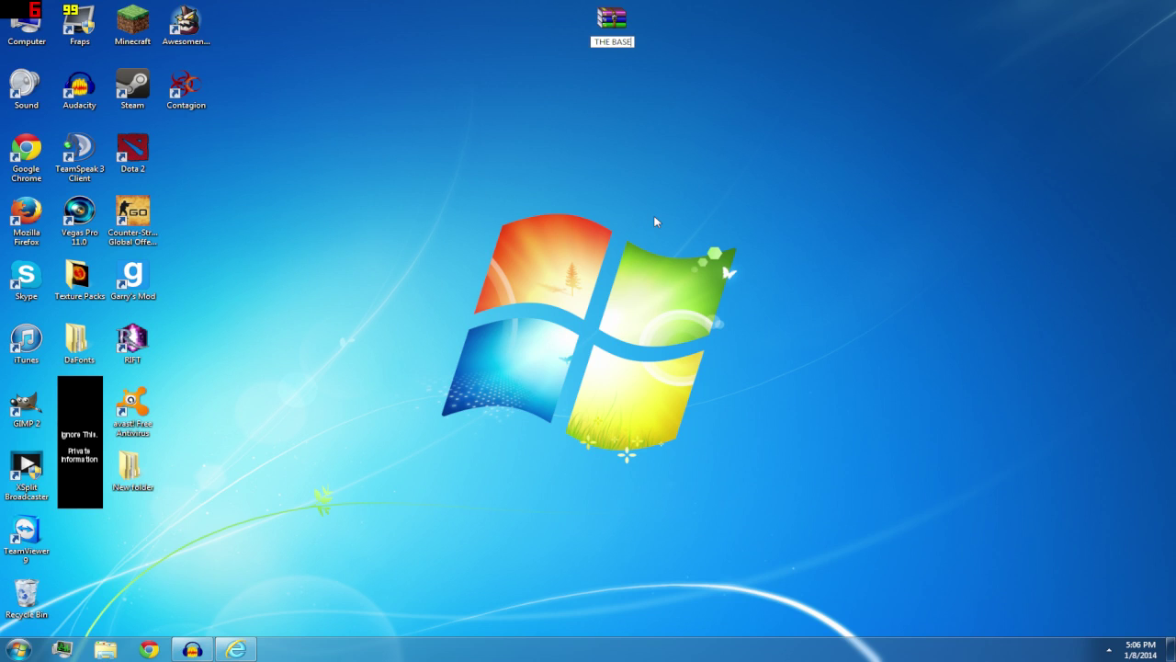
{"action": "key", "text": "Return"}
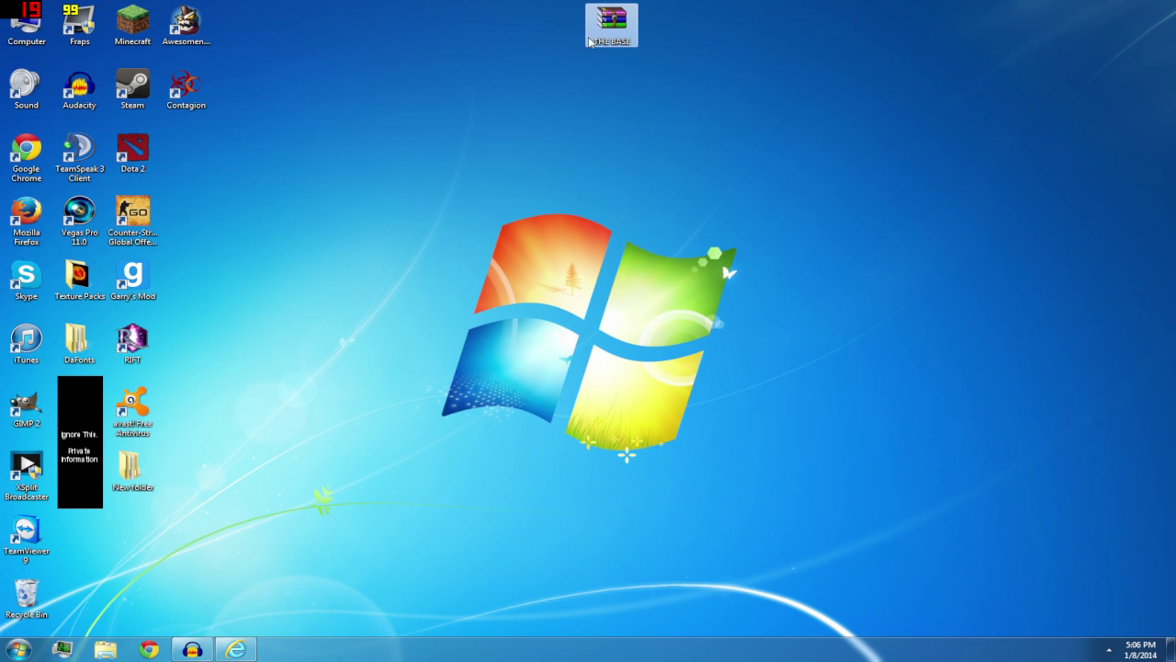
Extract the assets folder, pack.mcmeta and pack.png from THE BASE archive onto the desktop, and close the archive
{"action": "left_click_drag", "start_coordinate": [611, 28], "coordinate": [560, 92]}
{"action": "double_click", "coordinate": [560, 92]}
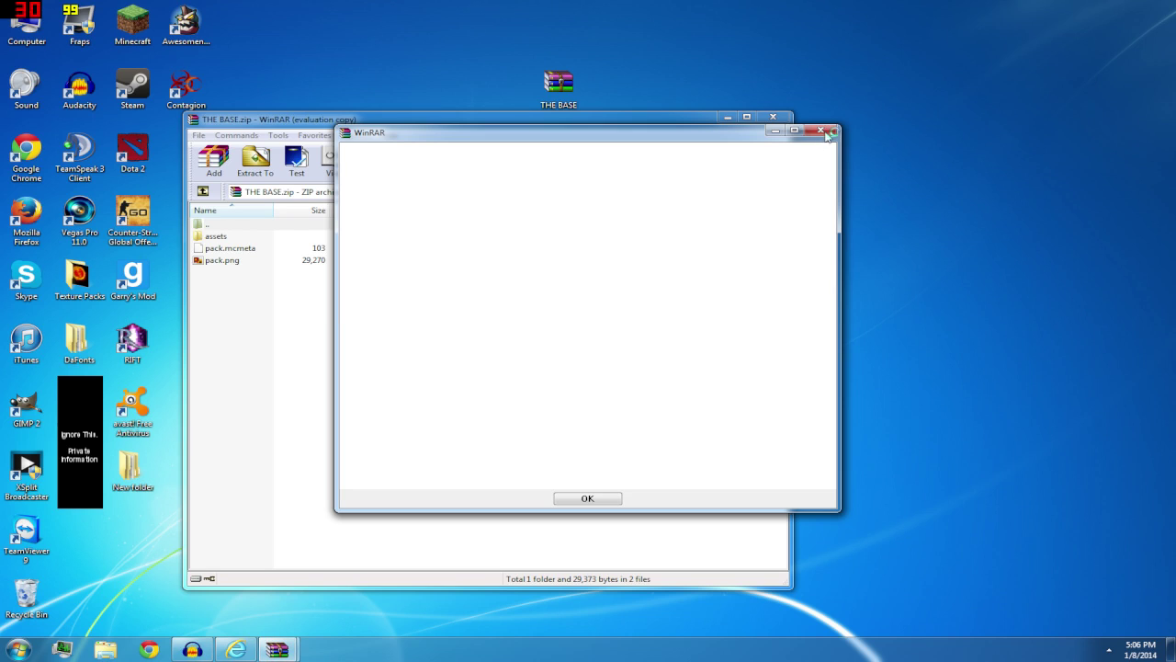
{"action": "left_click", "coordinate": [824, 133]}
{"action": "left_click_drag", "start_coordinate": [321, 320], "coordinate": [226, 234]}
{"action": "left_click_drag", "start_coordinate": [919, 64], "coordinate": [917, 61]}
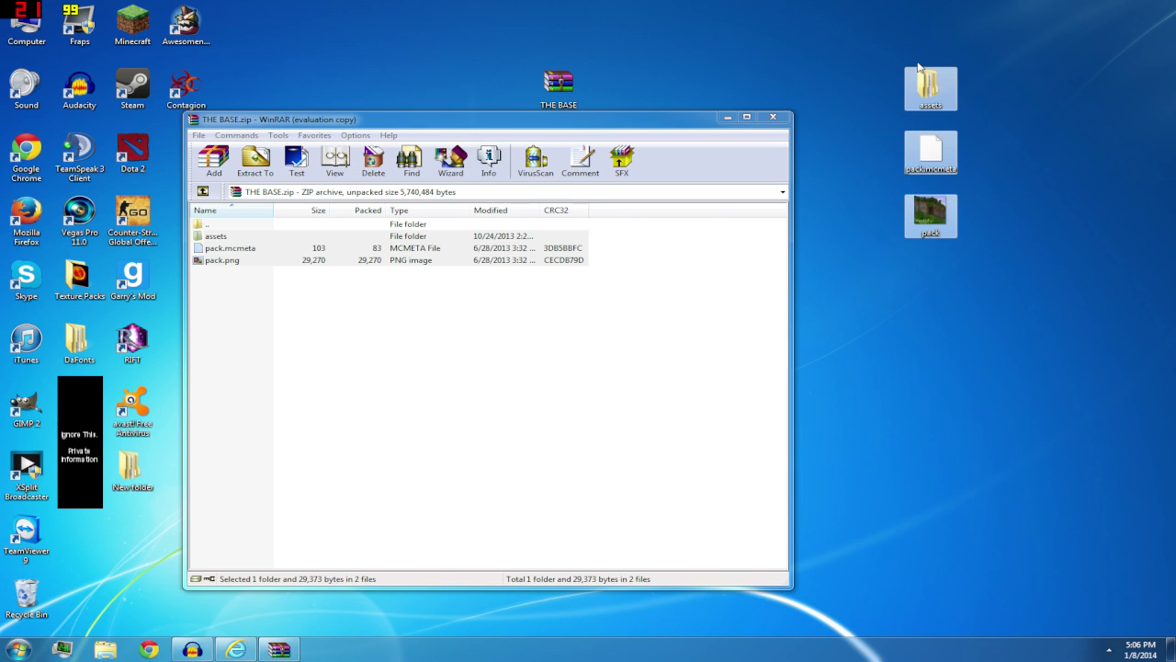
{"action": "left_click", "coordinate": [772, 117]}
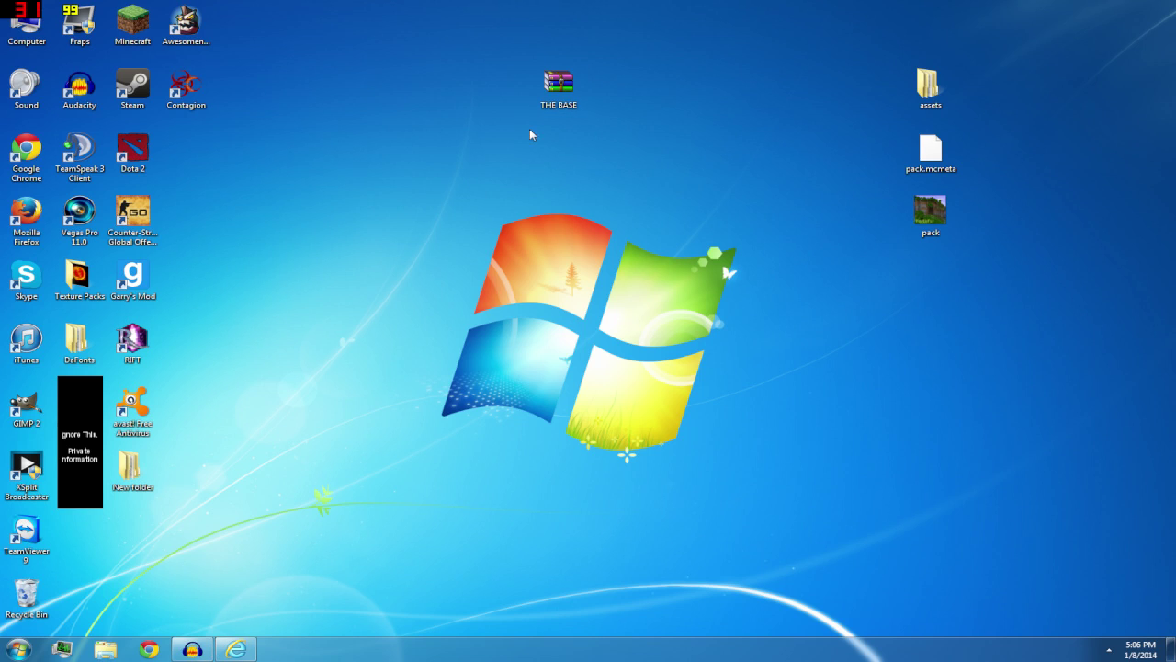
Reposition the three extracted items as a group and THE BASE archive on the desktop, and refresh the desktop
{"action": "left_click_drag", "start_coordinate": [866, 27], "coordinate": [976, 268]}
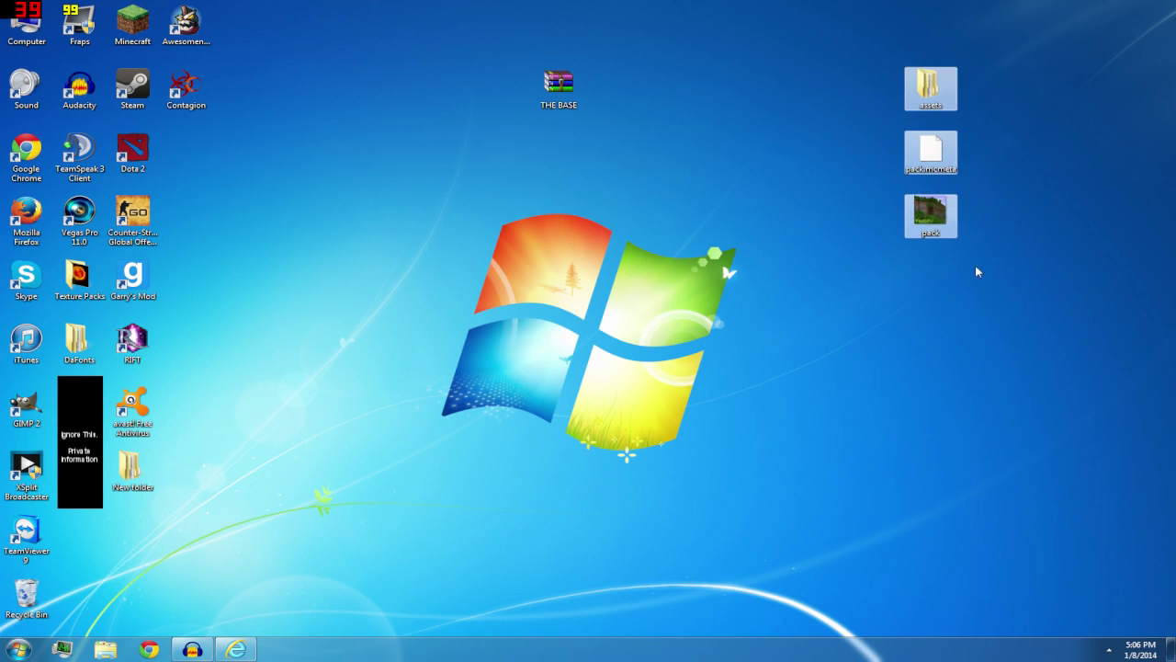
{"action": "left_click_drag", "start_coordinate": [919, 174], "coordinate": [864, 115]}
{"action": "right_click", "coordinate": [652, 176]}
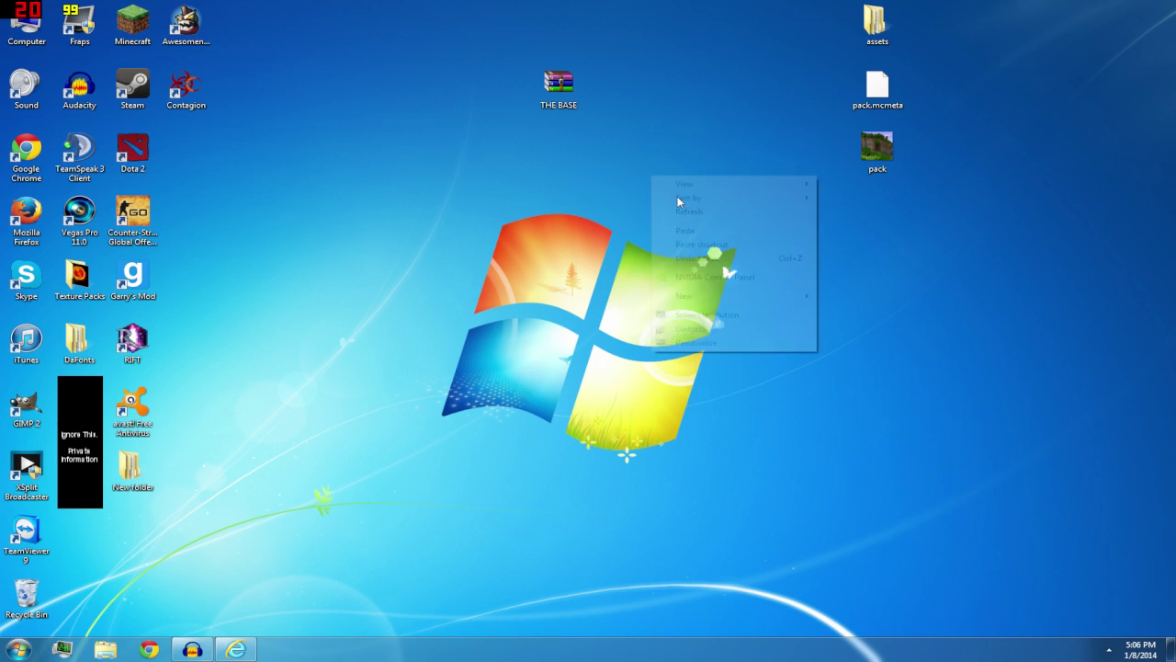
{"action": "left_click", "coordinate": [680, 212]}
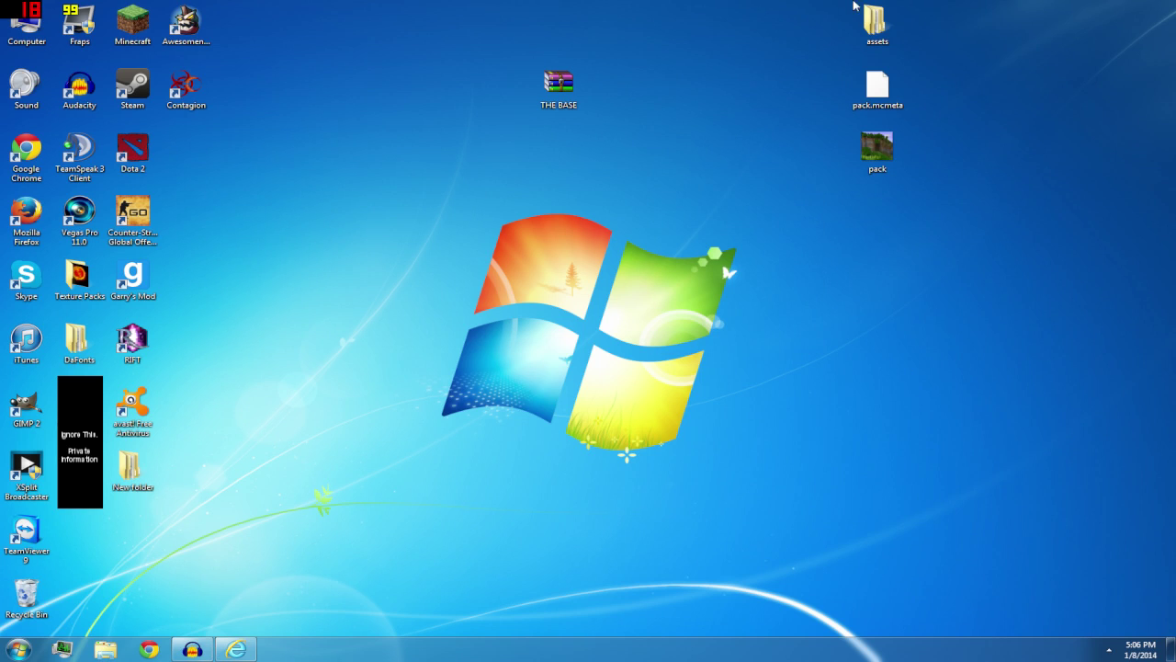
{"action": "left_click_drag", "start_coordinate": [803, 3], "coordinate": [987, 287]}
{"action": "left_click_drag", "start_coordinate": [558, 85], "coordinate": [505, 22]}
{"action": "left_click", "coordinate": [672, 149]}
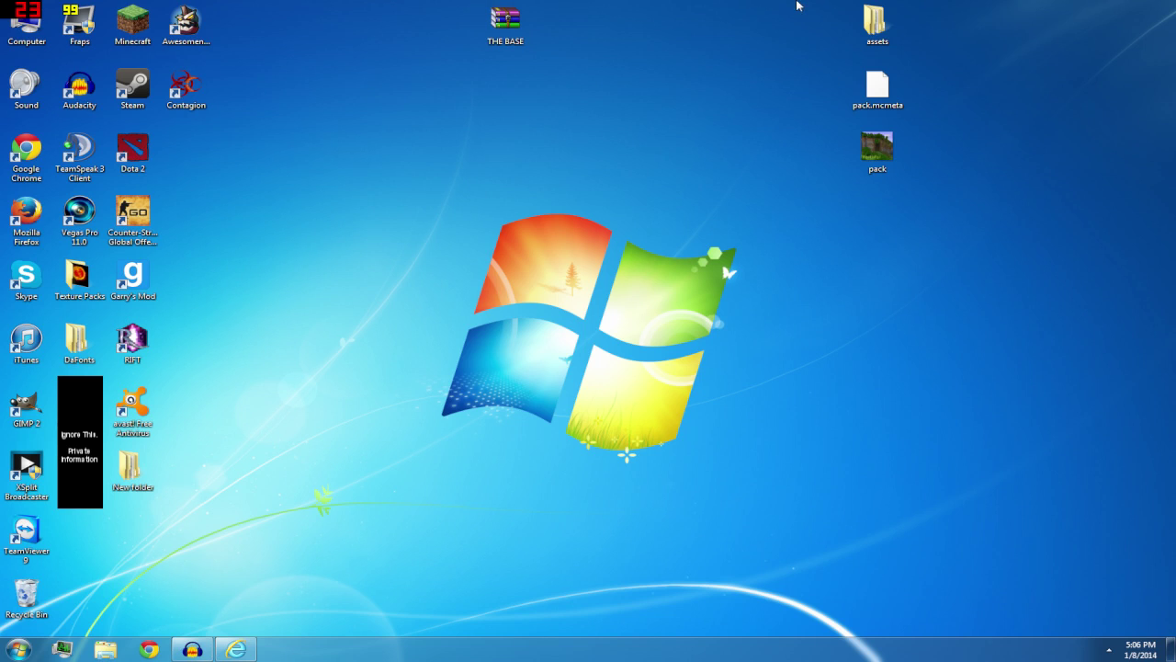
Compress the assets folder, pack.mcmeta and pack.png into one zipped folder and move it to the middle of the desktop
{"action": "left_click_drag", "start_coordinate": [798, 2], "coordinate": [956, 214]}
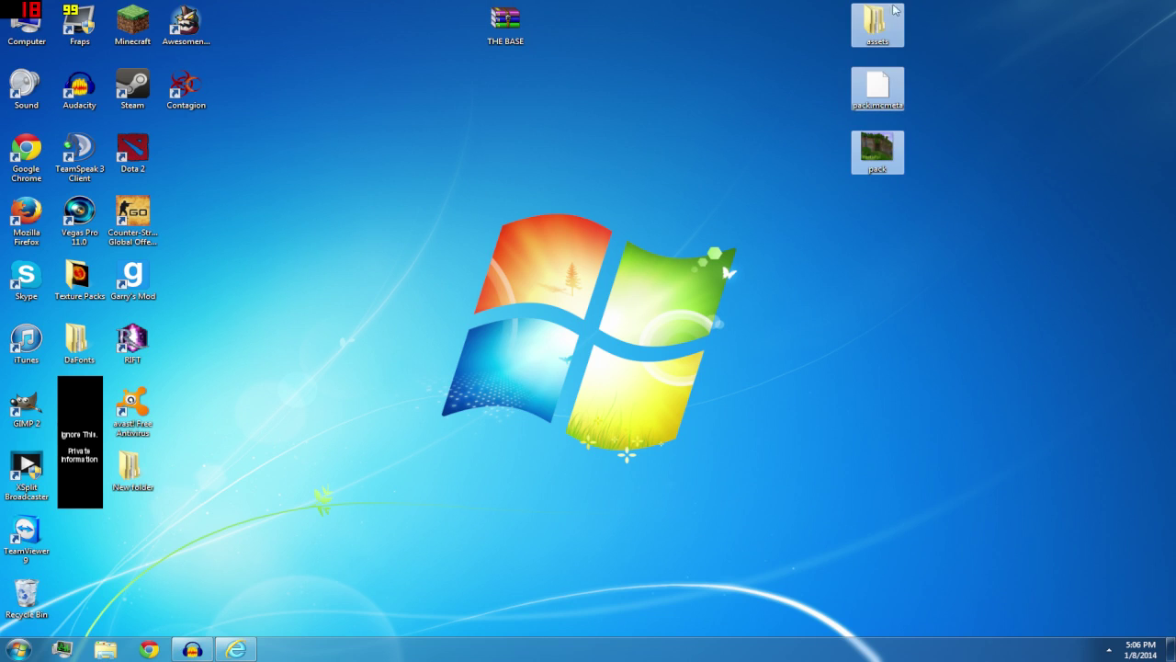
{"action": "right_click", "coordinate": [878, 155]}
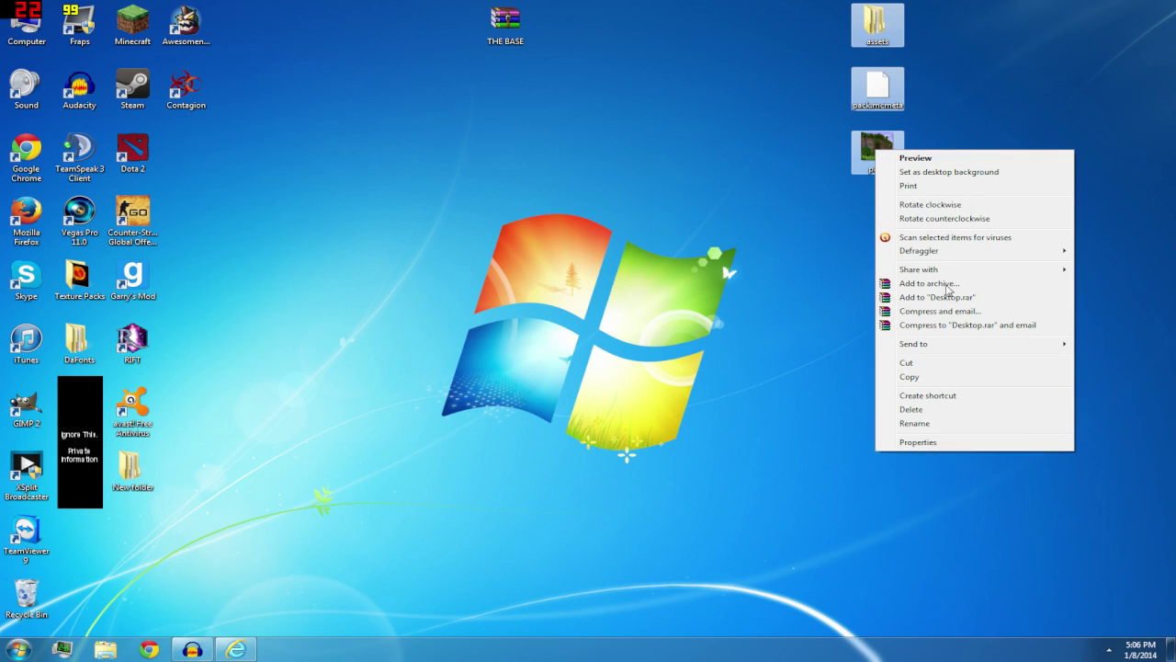
{"action": "mouse_move", "coordinate": [956, 345]}
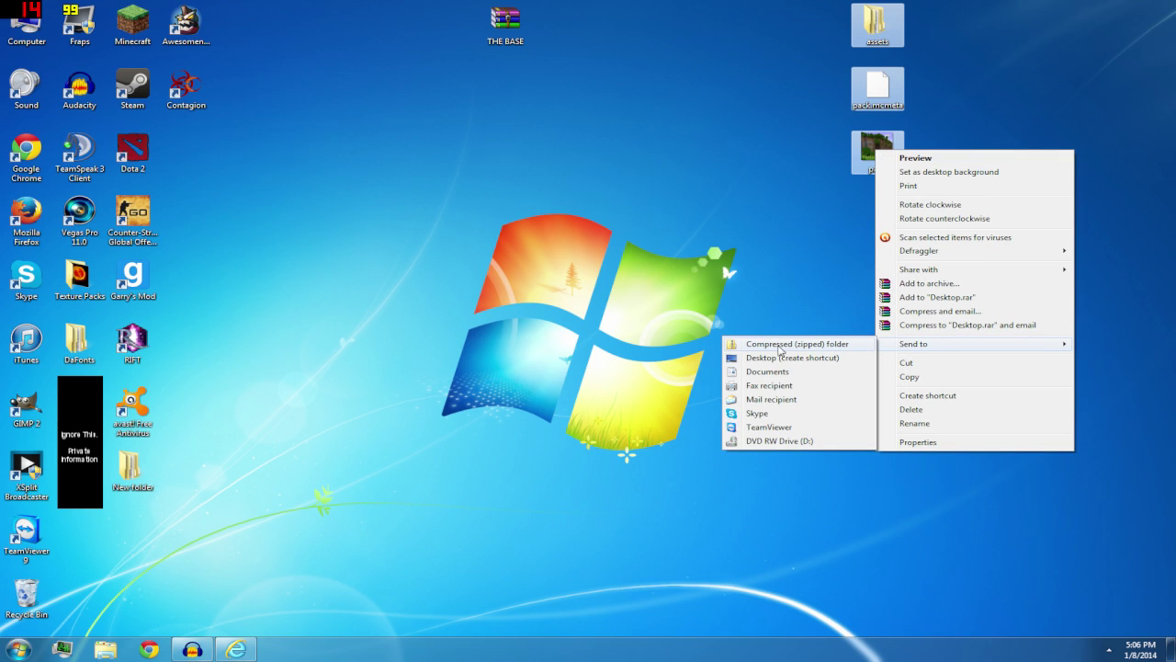
{"action": "left_click", "coordinate": [779, 346]}
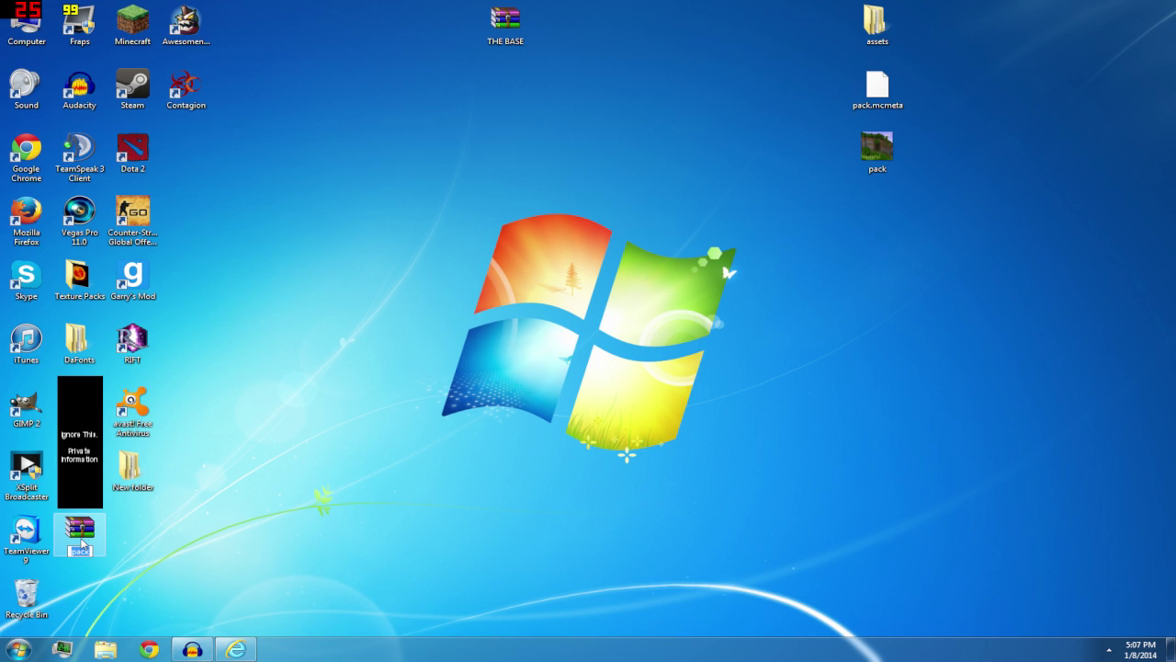
{"action": "left_click_drag", "start_coordinate": [82, 544], "coordinate": [578, 199]}
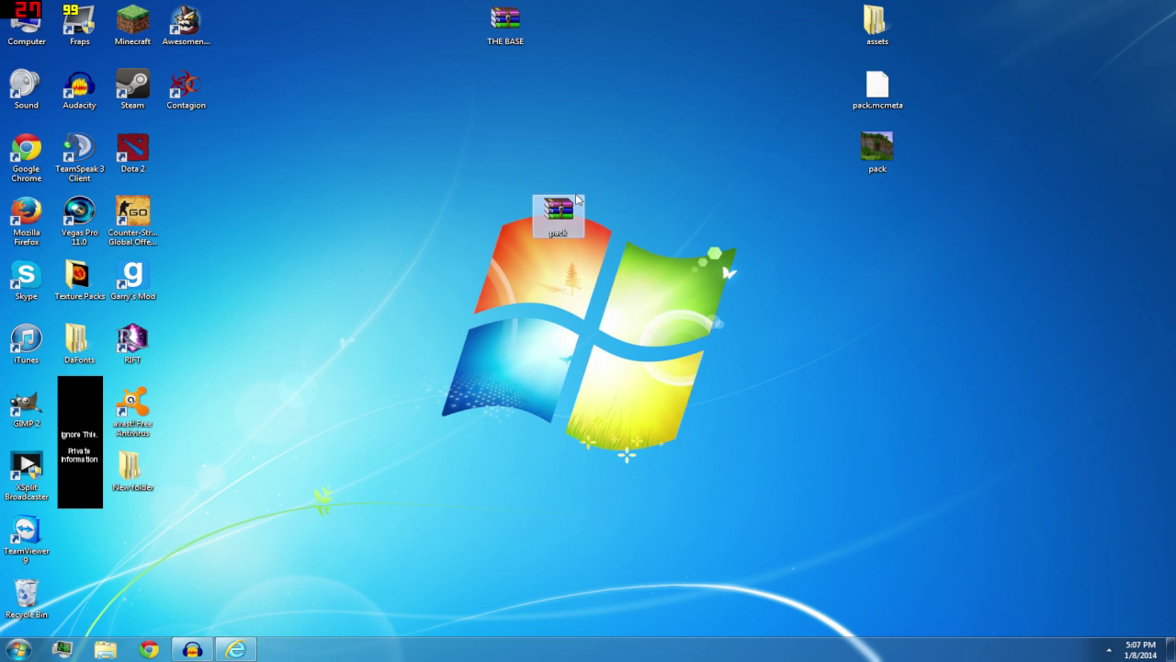
Move the new pack archive below THE BASE on the desktop and put it in the Recycle Bin
{"action": "left_click_drag", "start_coordinate": [825, 2], "coordinate": [965, 219]}
{"action": "left_click", "coordinate": [556, 214]}
{"action": "left_click_drag", "start_coordinate": [556, 214], "coordinate": [503, 88]}
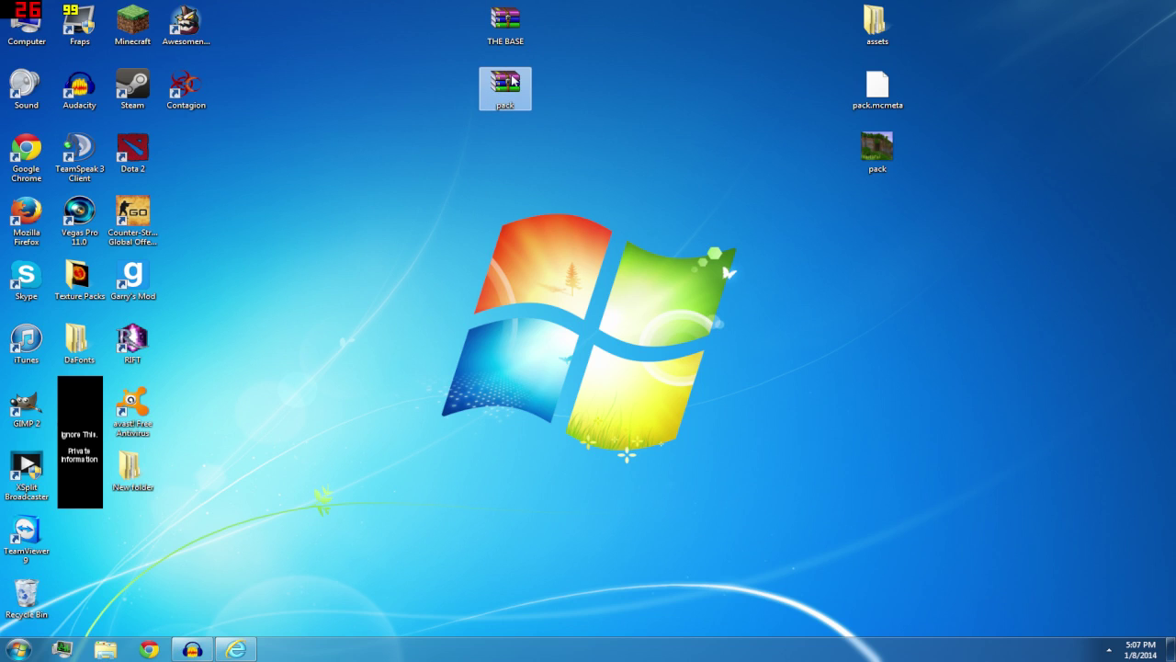
{"action": "left_click_drag", "start_coordinate": [513, 81], "coordinate": [26, 595]}
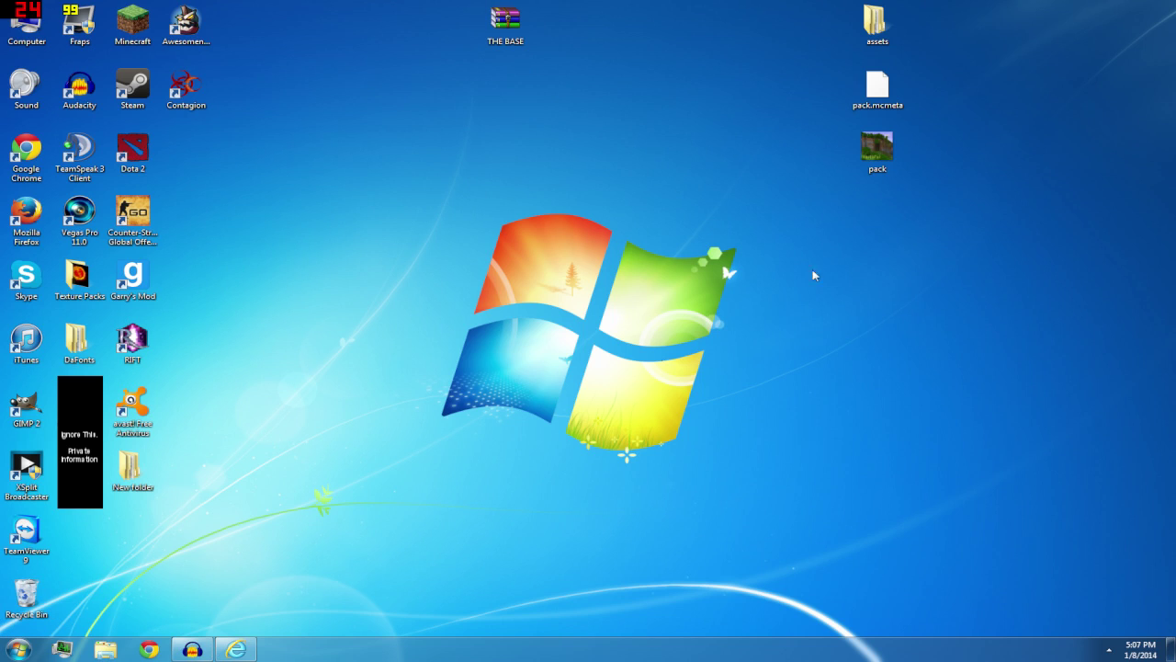
{"action": "mouse_move", "coordinate": [941, 224]}
{"action": "left_mouse_down"}
{"action": "mouse_move", "coordinate": [808, 6]}
{"action": "mouse_move", "coordinate": [941, 237]}
{"action": "left_mouse_up"}
{"action": "left_click", "coordinate": [809, 19]}
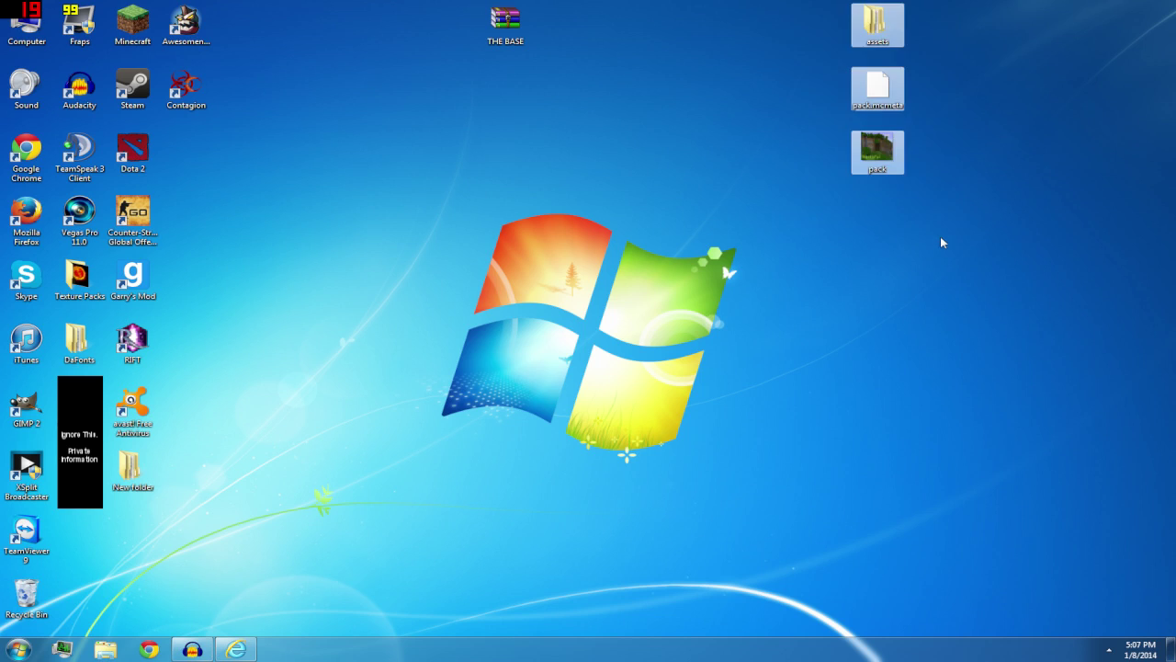
{"action": "left_click", "coordinate": [878, 23]}
{"action": "right_click", "coordinate": [763, 199]}
{"action": "left_click", "coordinate": [781, 236]}
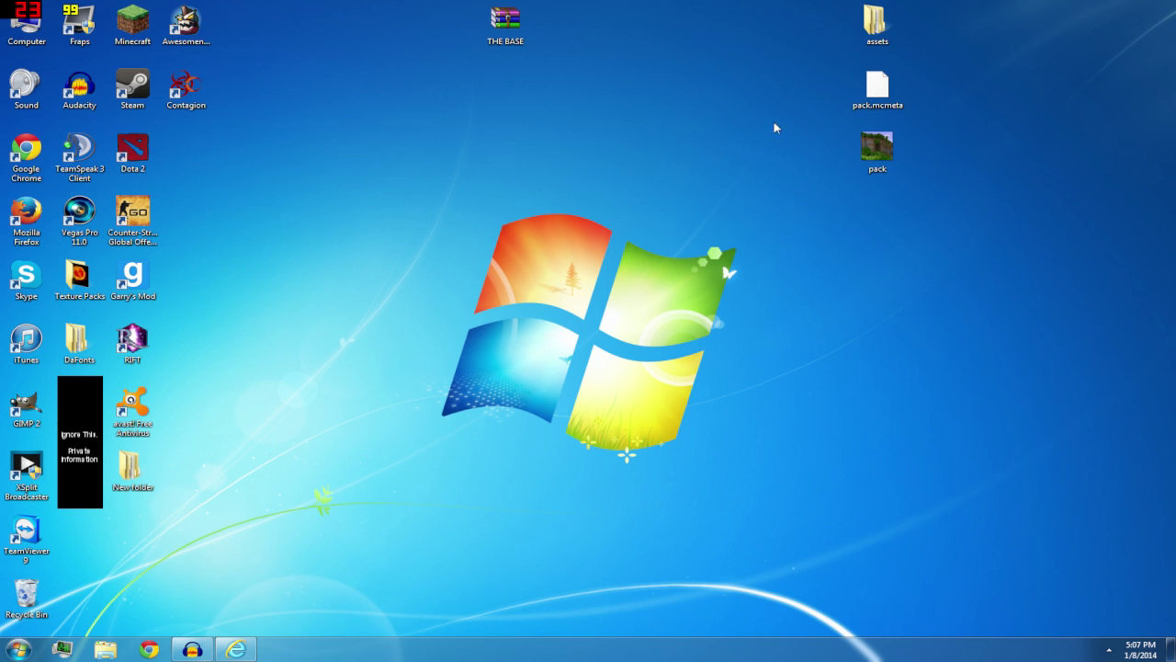
{"action": "left_click", "coordinate": [887, 20]}
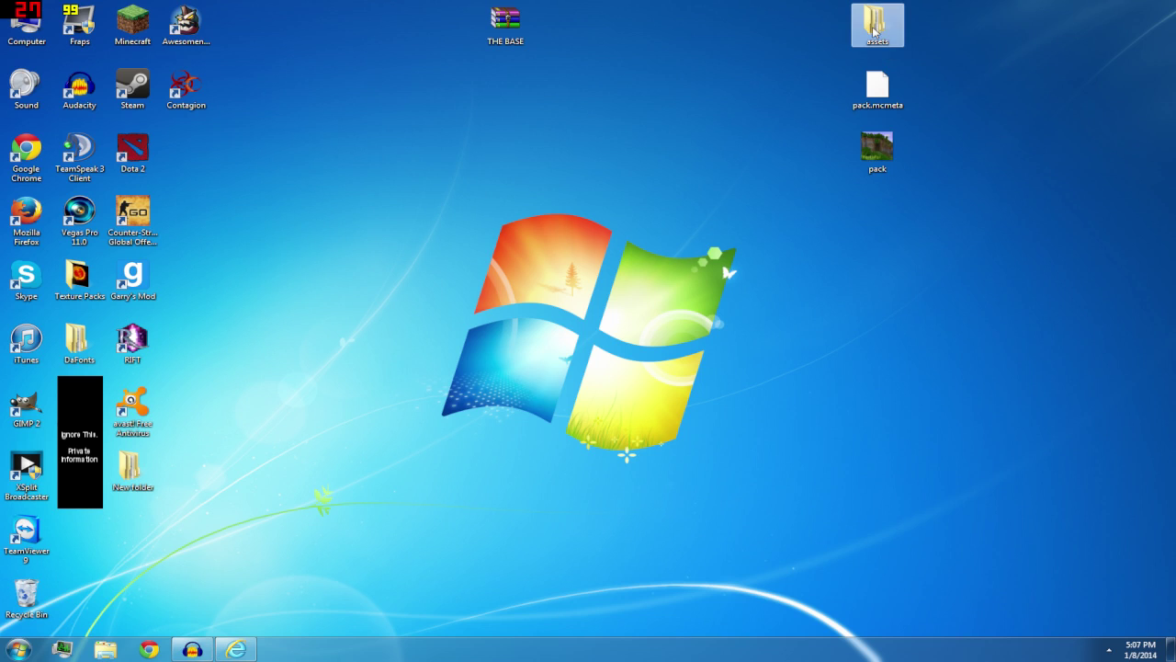
Preview the pack.png image, close the viewer, and check the image's file properties and dimensions
{"action": "left_click", "coordinate": [872, 168]}
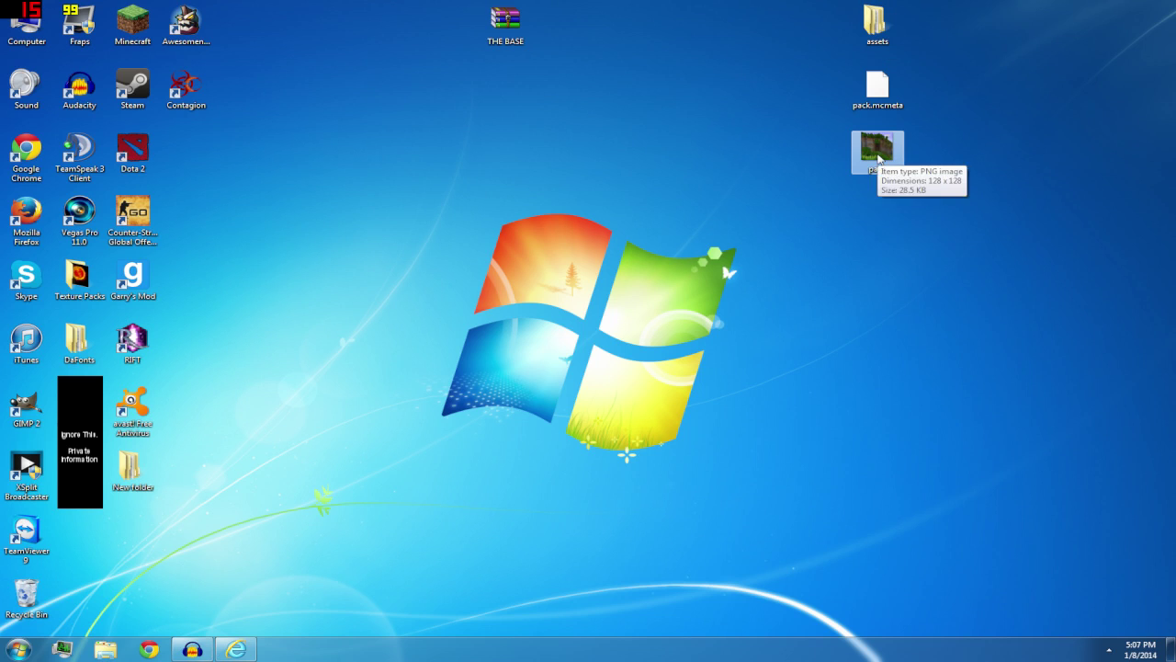
{"action": "double_click", "coordinate": [872, 168]}
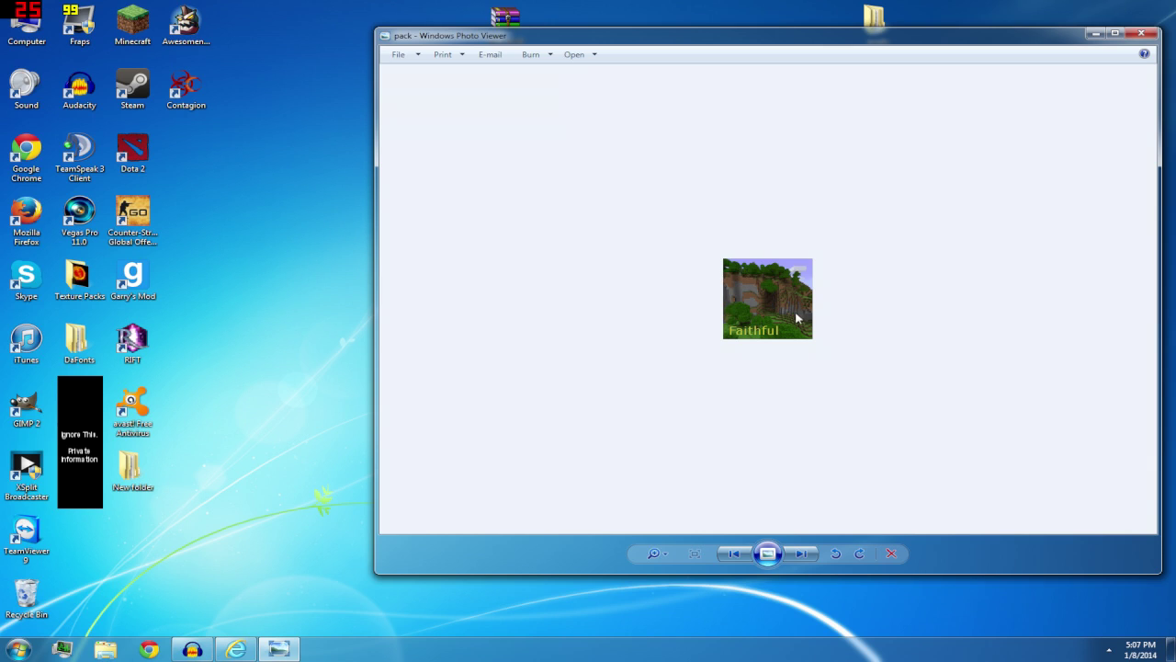
{"action": "left_click", "coordinate": [1147, 37]}
{"action": "left_click", "coordinate": [869, 143]}
{"action": "right_click", "coordinate": [868, 142]}
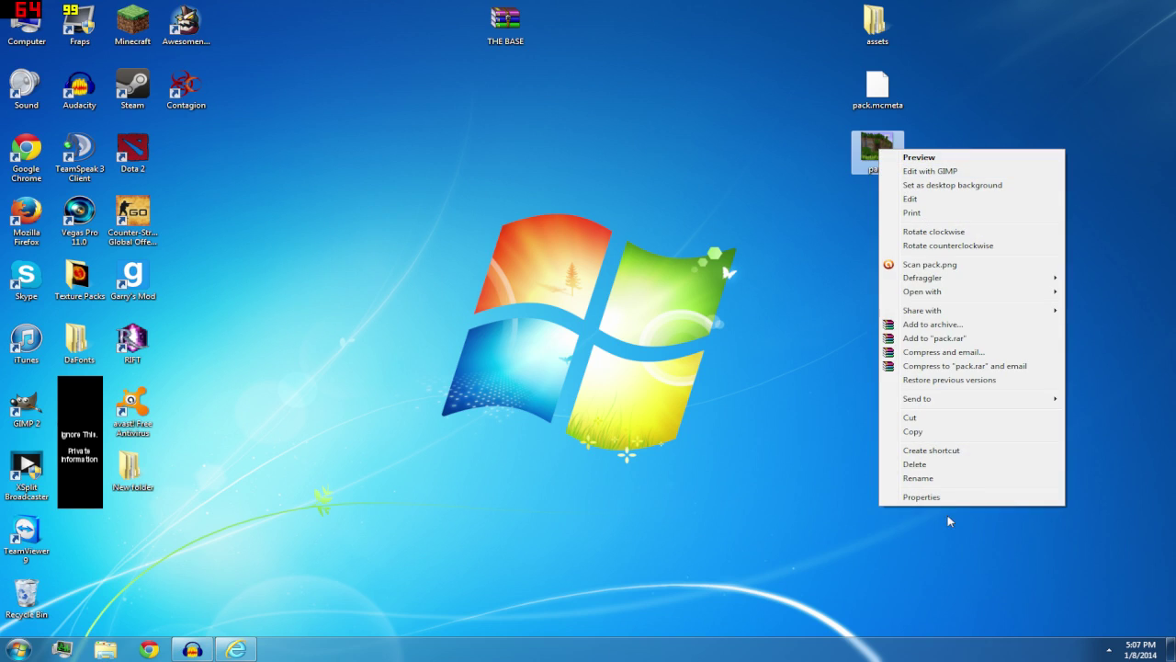
{"action": "left_click", "coordinate": [915, 496]}
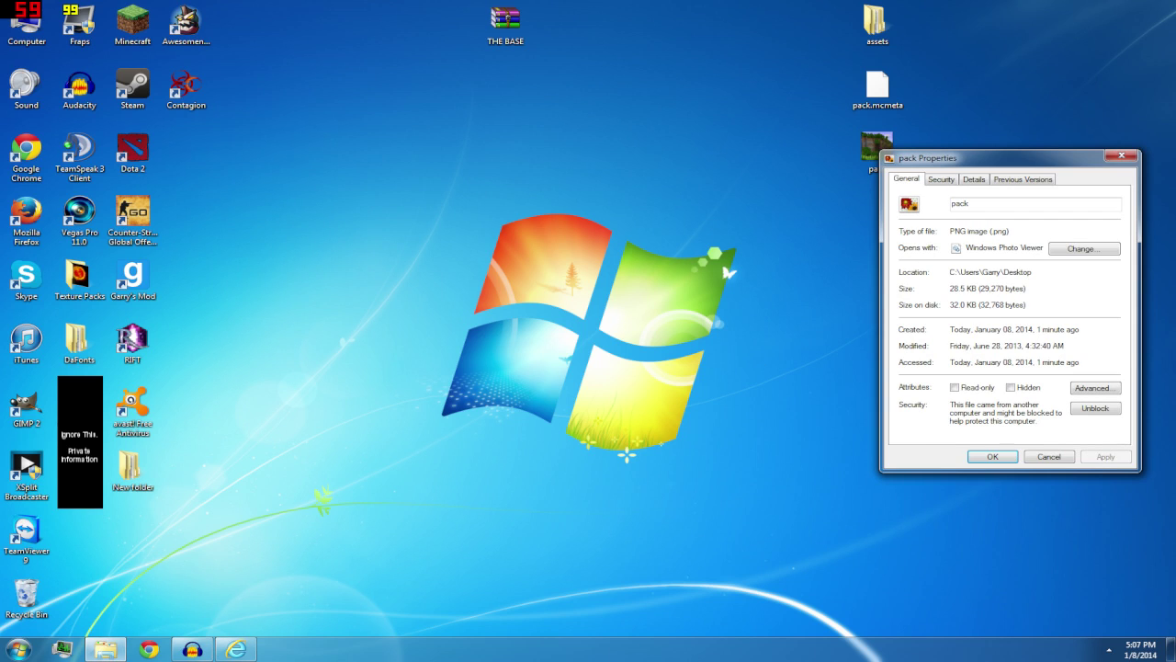
{"action": "left_click", "coordinate": [1048, 456]}
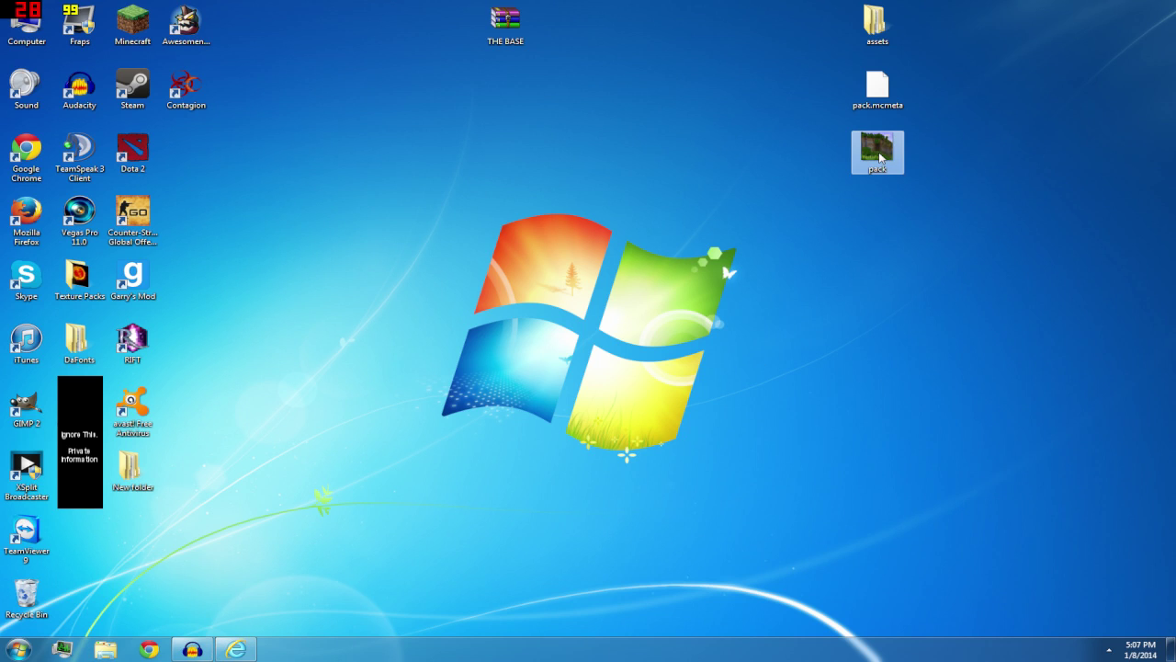
{"action": "mouse_move", "coordinate": [879, 158]}
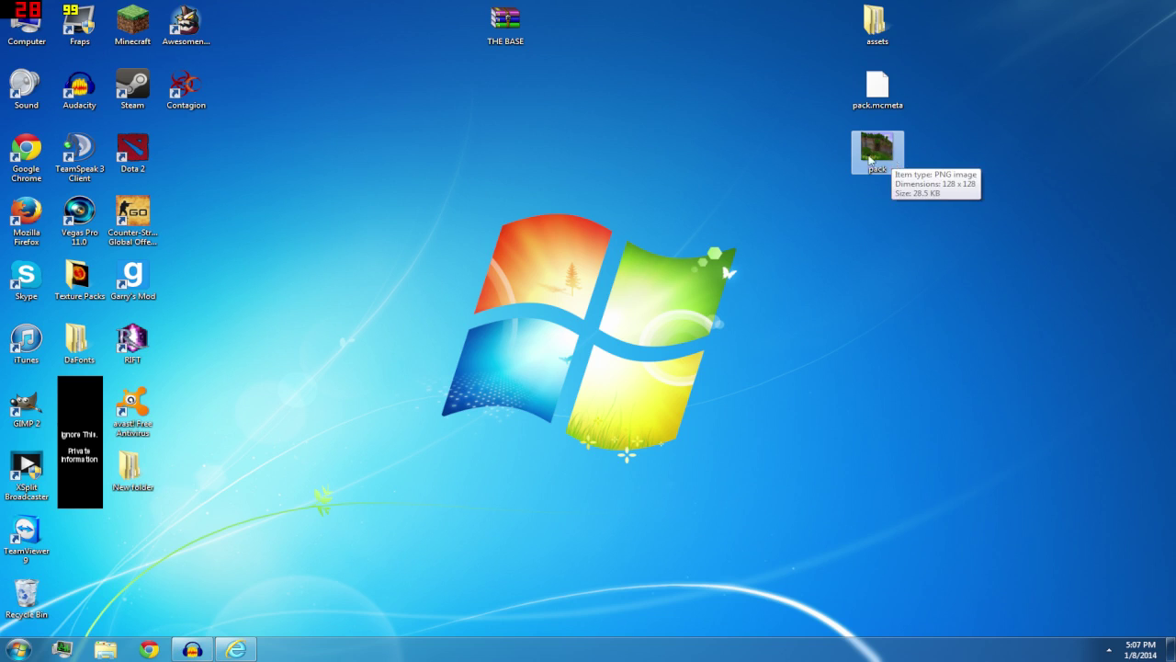
Browse the MC Pics folder in the Pictures library for a possible replacement icon such as yt_avatar_2, and close the folder
{"action": "left_click", "coordinate": [106, 649]}
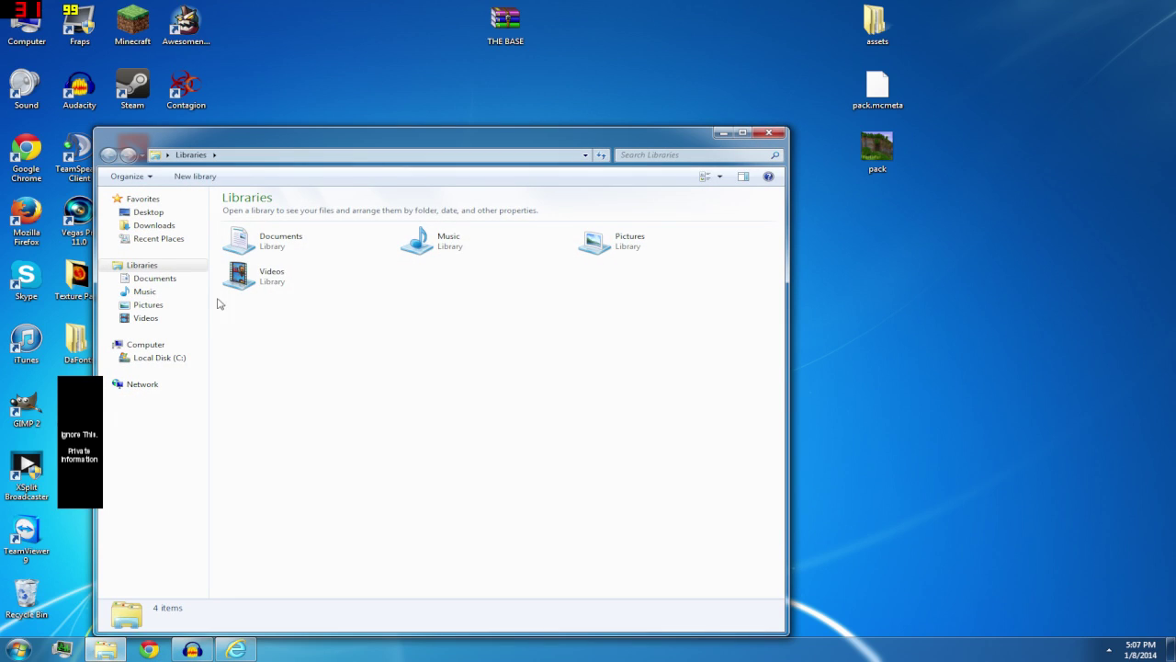
{"action": "double_click", "coordinate": [606, 241]}
{"action": "double_click", "coordinate": [255, 278]}
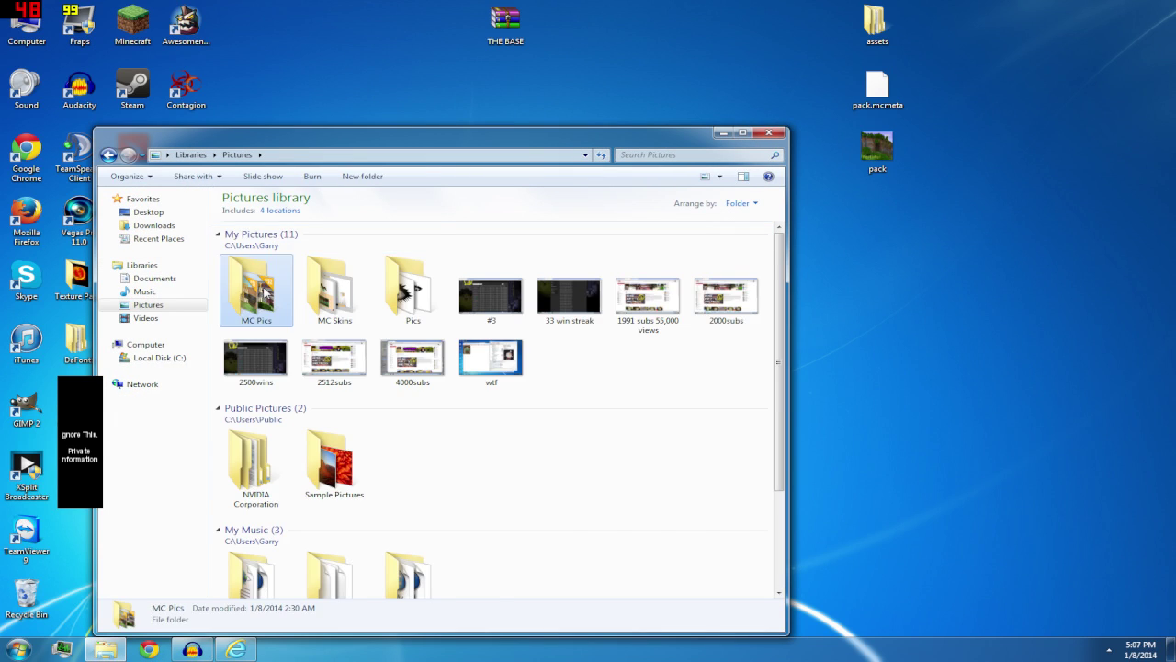
{"action": "scroll", "coordinate": [809, 570], "scroll_direction": "down", "scroll_amount": 10}
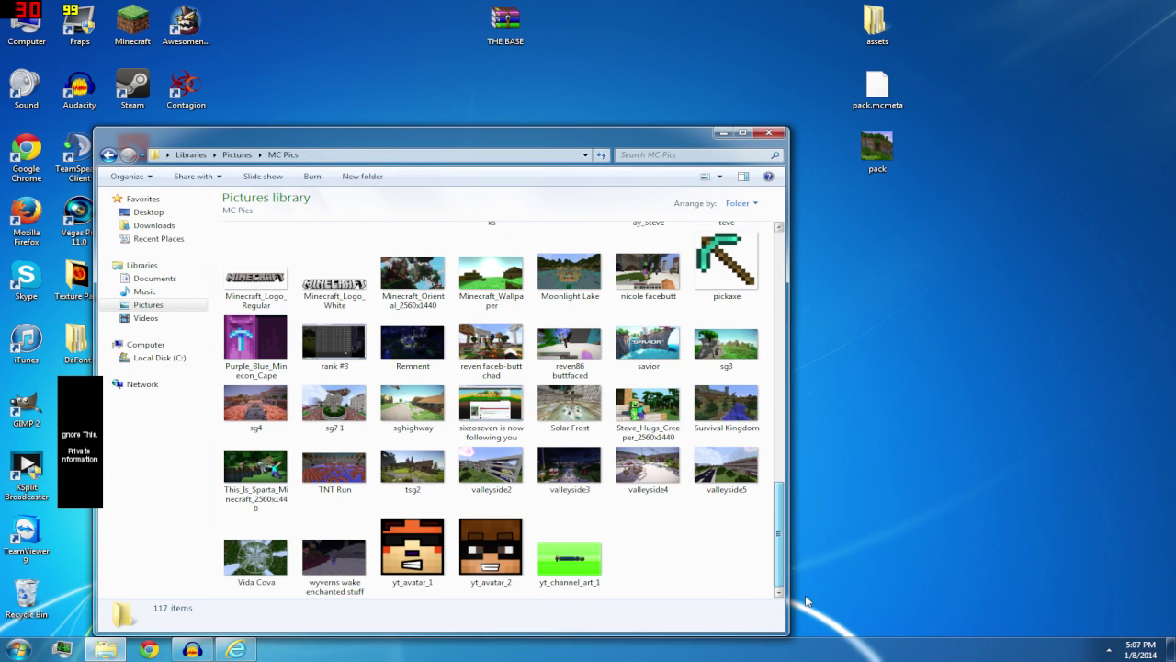
{"action": "left_click", "coordinate": [487, 550]}
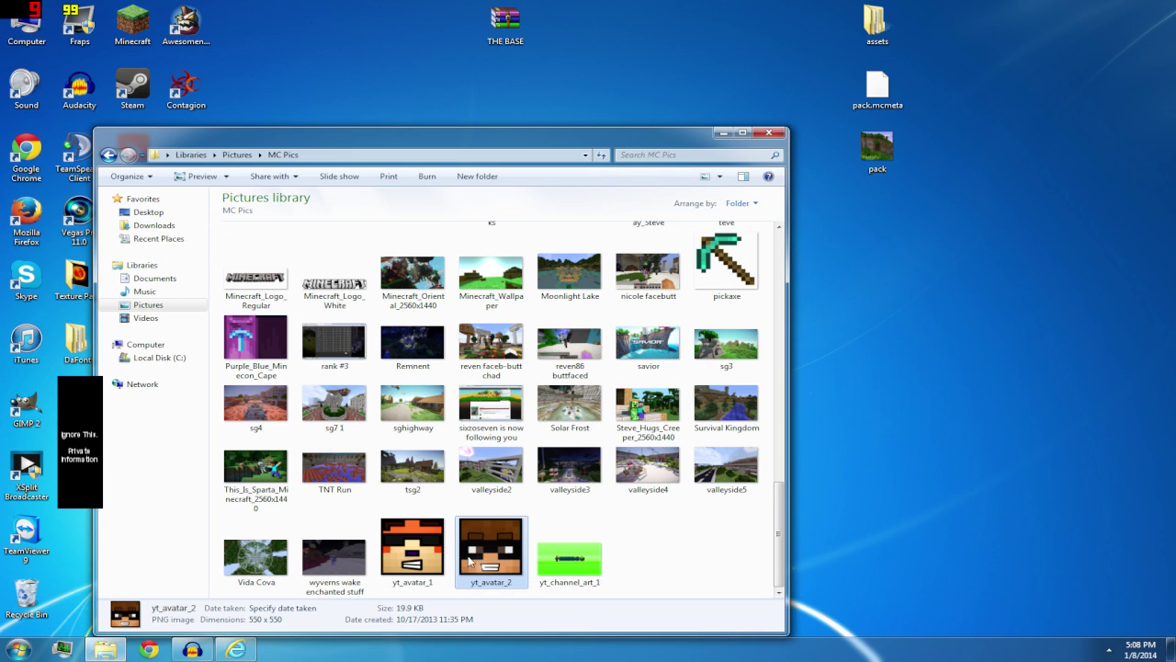
{"action": "left_click", "coordinate": [891, 152]}
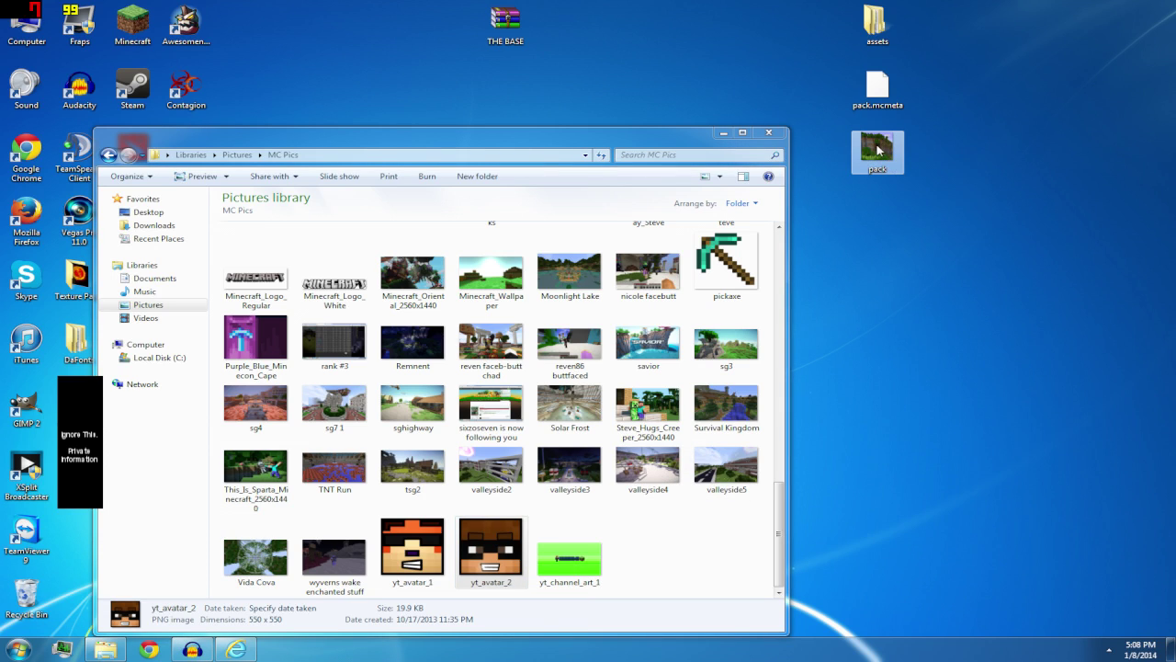
{"action": "left_click", "coordinate": [778, 134]}
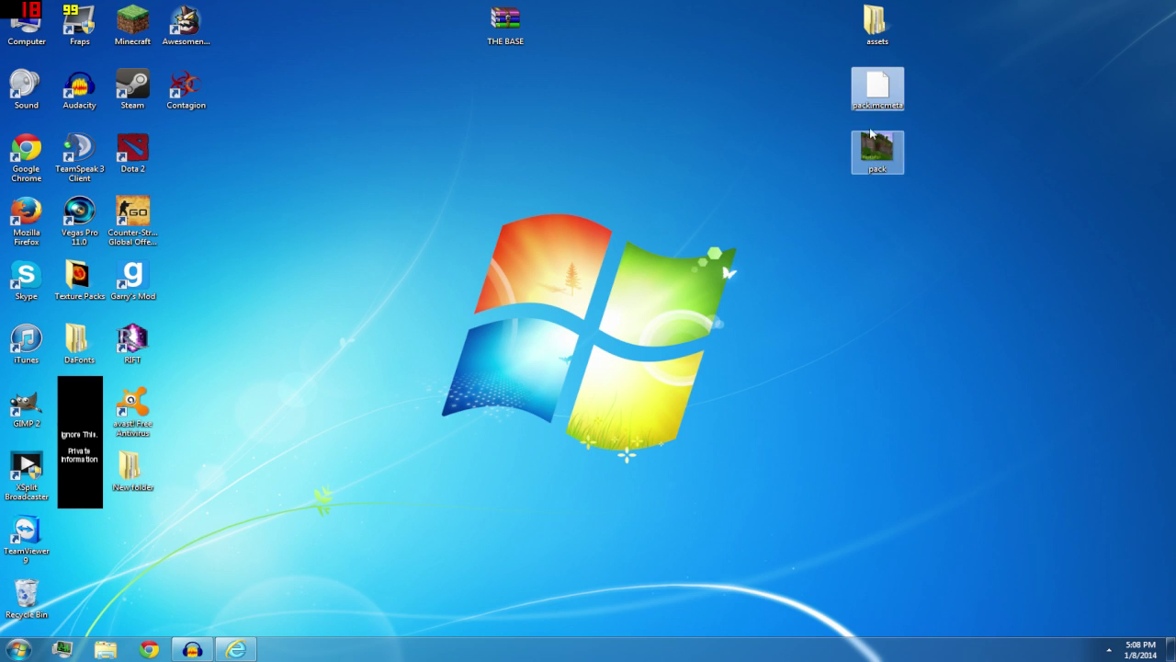
Open pack.mcmeta with Notepad from the installed programs, without making it the default for this file type
{"action": "left_click", "coordinate": [879, 88]}
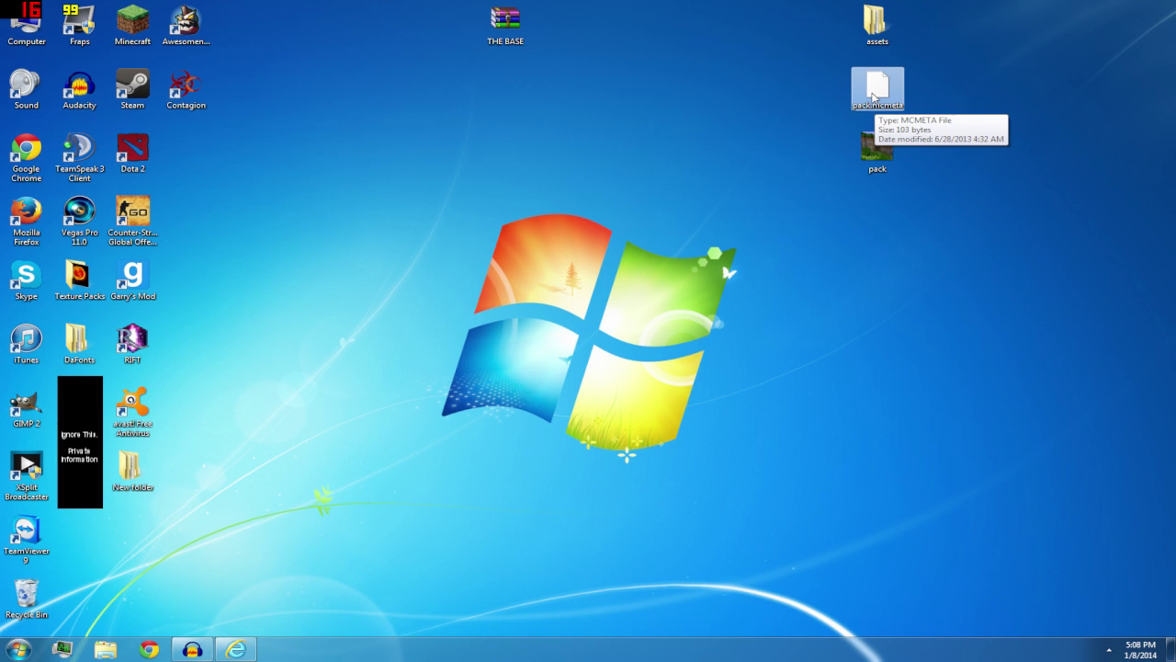
{"action": "right_click", "coordinate": [873, 98]}
{"action": "left_click", "coordinate": [897, 100]}
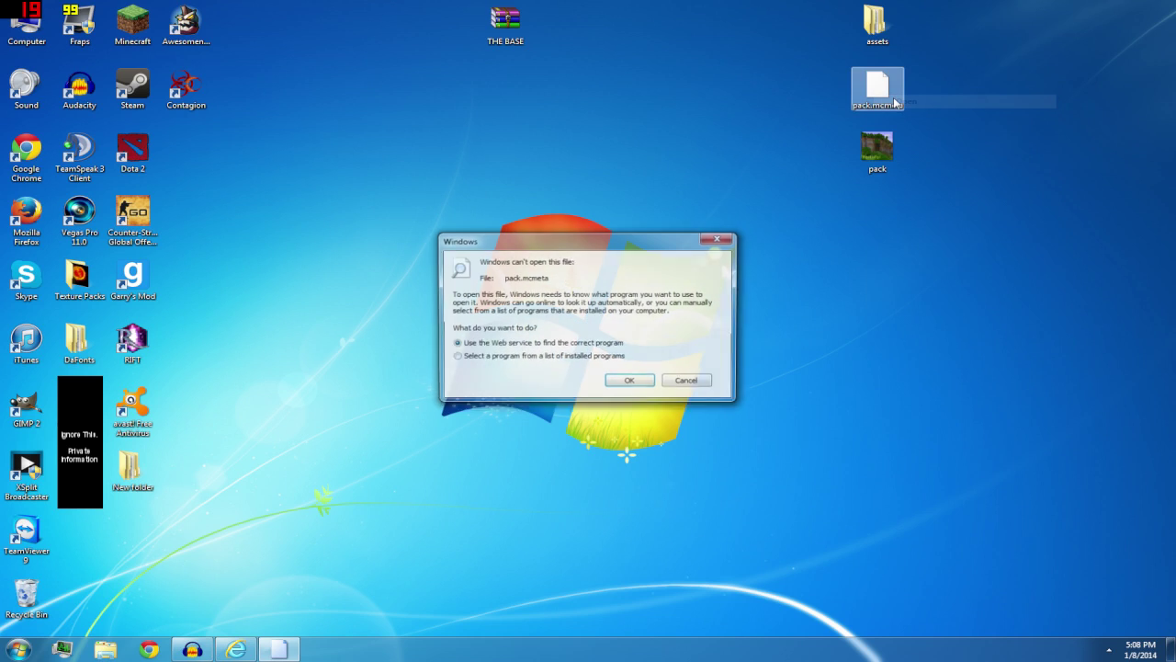
{"action": "left_click", "coordinate": [473, 360]}
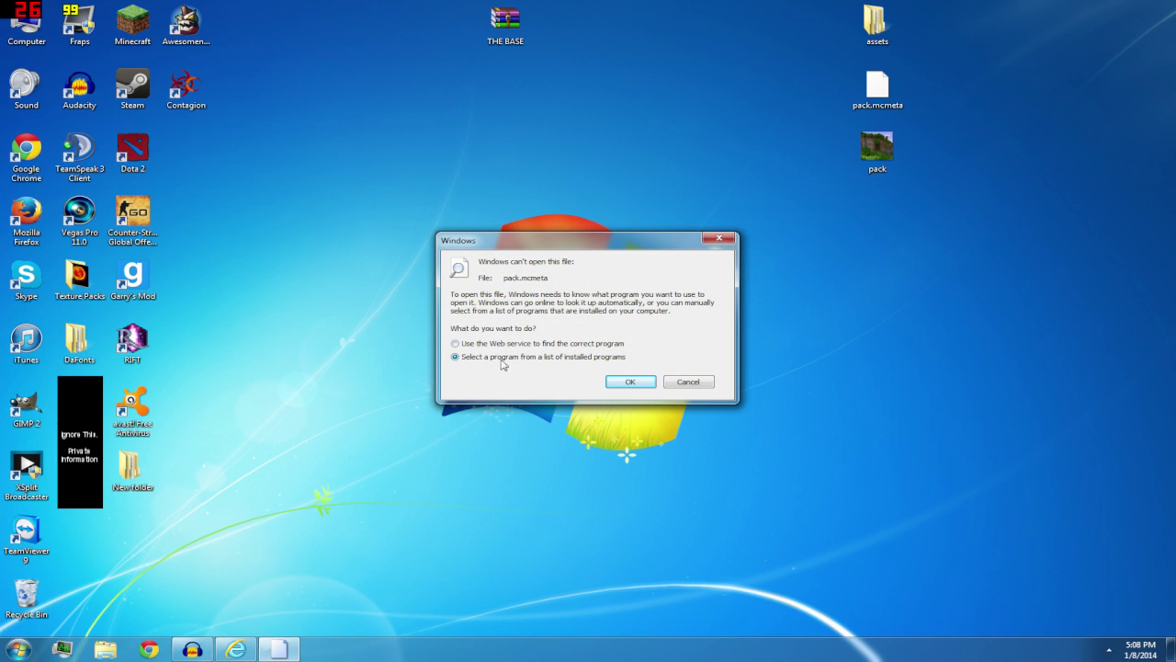
{"action": "left_click", "coordinate": [631, 383]}
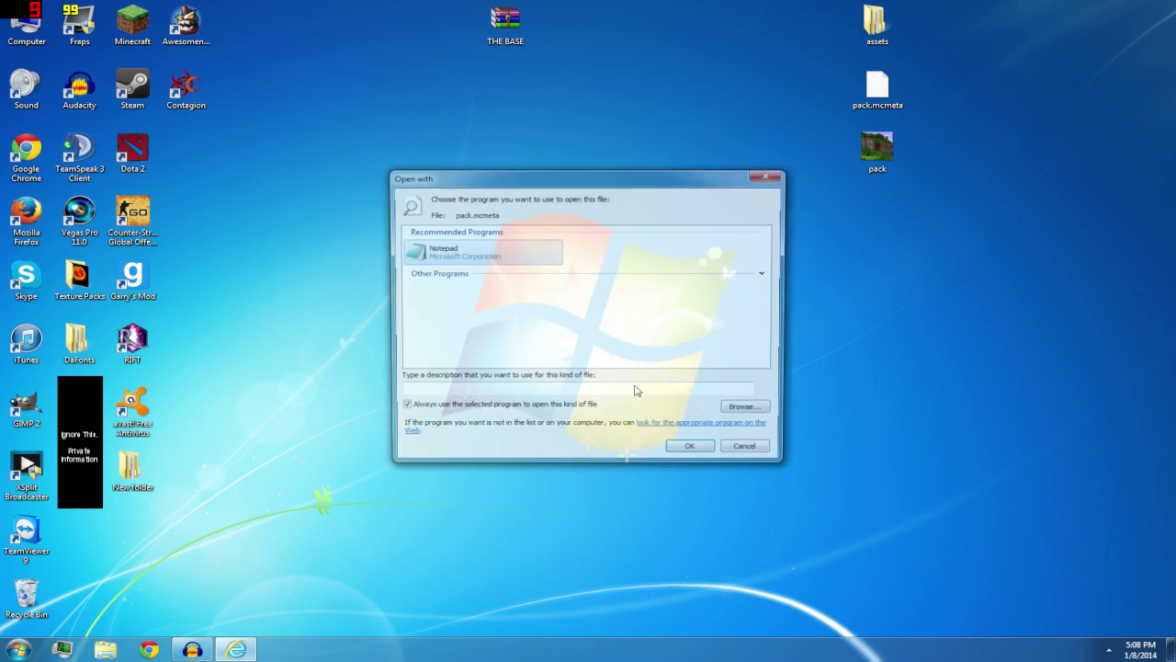
{"action": "left_click", "coordinate": [402, 407]}
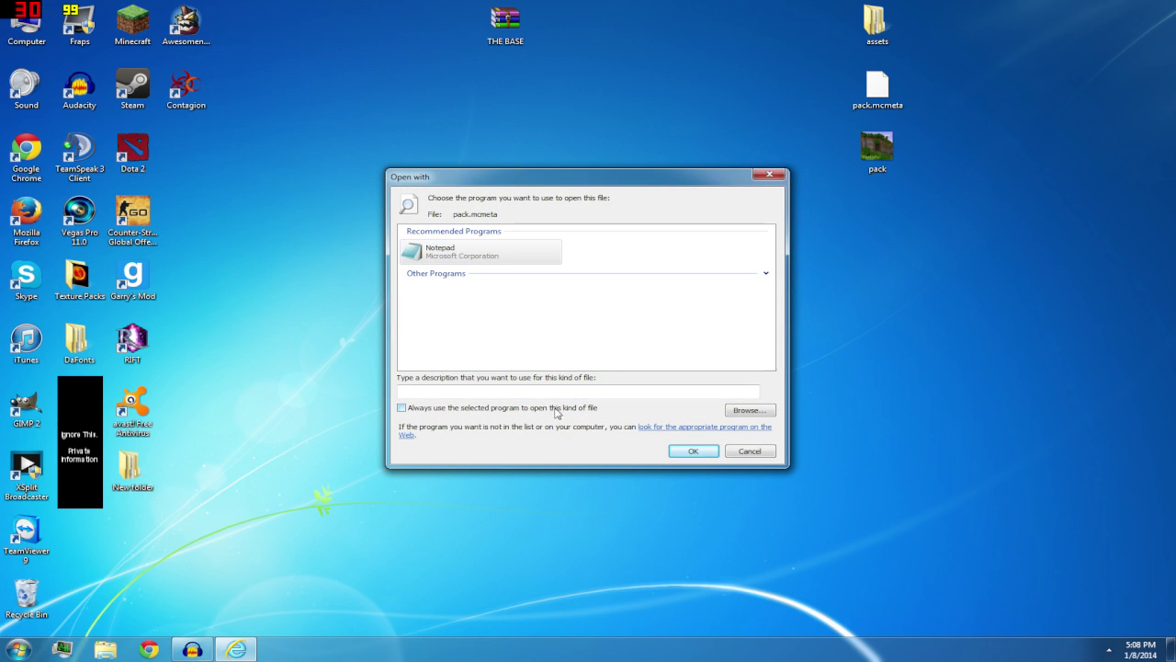
{"action": "left_click", "coordinate": [691, 452]}
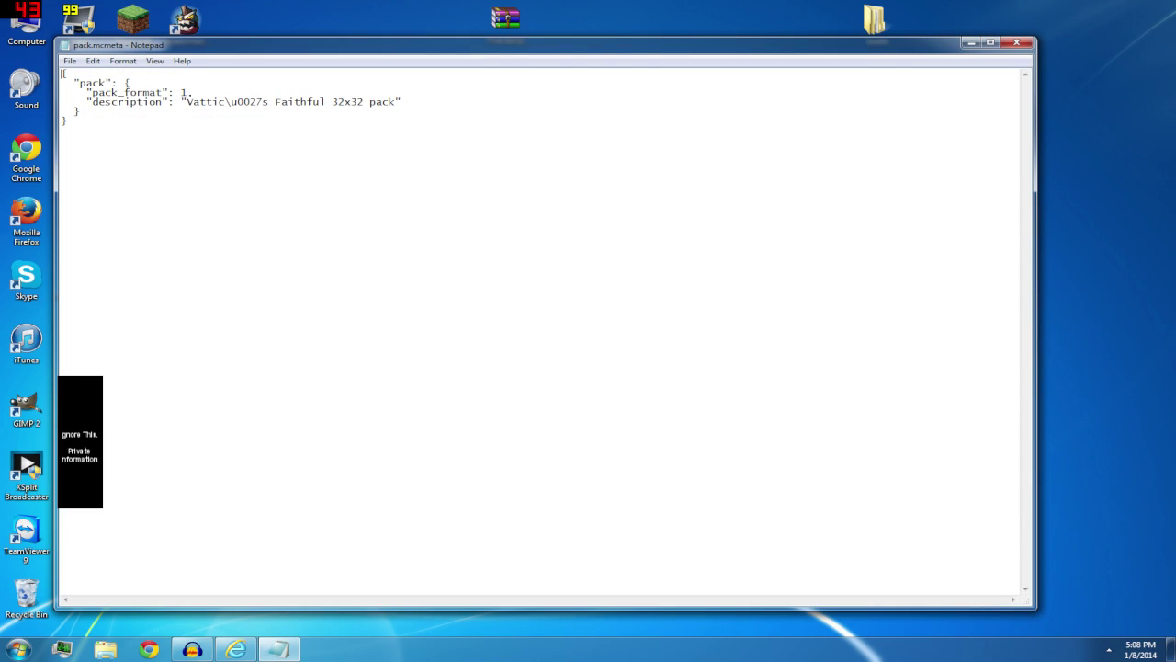
Highlight the full text of pack.mcmeta to review its pack format and description entries
{"action": "key", "text": "shift+Down"}
{"action": "key", "text": "shift+Down"}
{"action": "key", "text": "shift+Down"}
{"action": "key", "text": "shift+Down"}
{"action": "key", "text": "shift+Down"}
{"action": "key", "text": "shift+Down"}
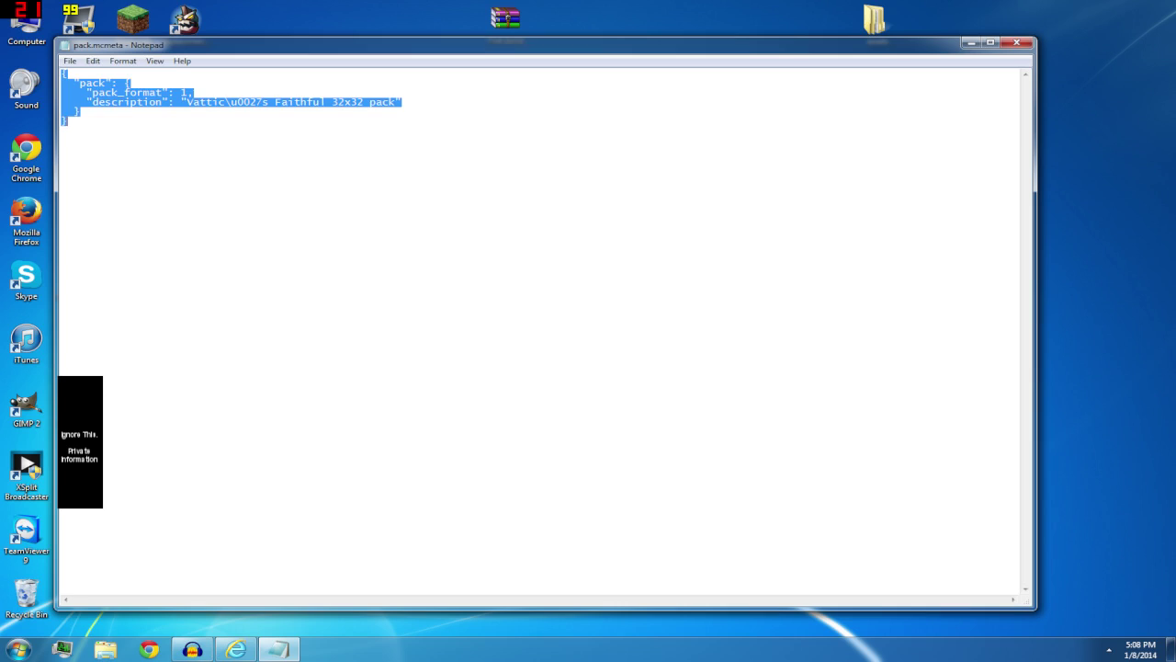
{"action": "key", "text": "Right"}
Replace the description value in pack.mcmeta with "Huahwi's Faithful 32x 64x", keeping the quotation marks
{"action": "left_click_drag", "start_coordinate": [92, 101], "coordinate": [392, 102]}
{"action": "left_click", "coordinate": [67, 120]}
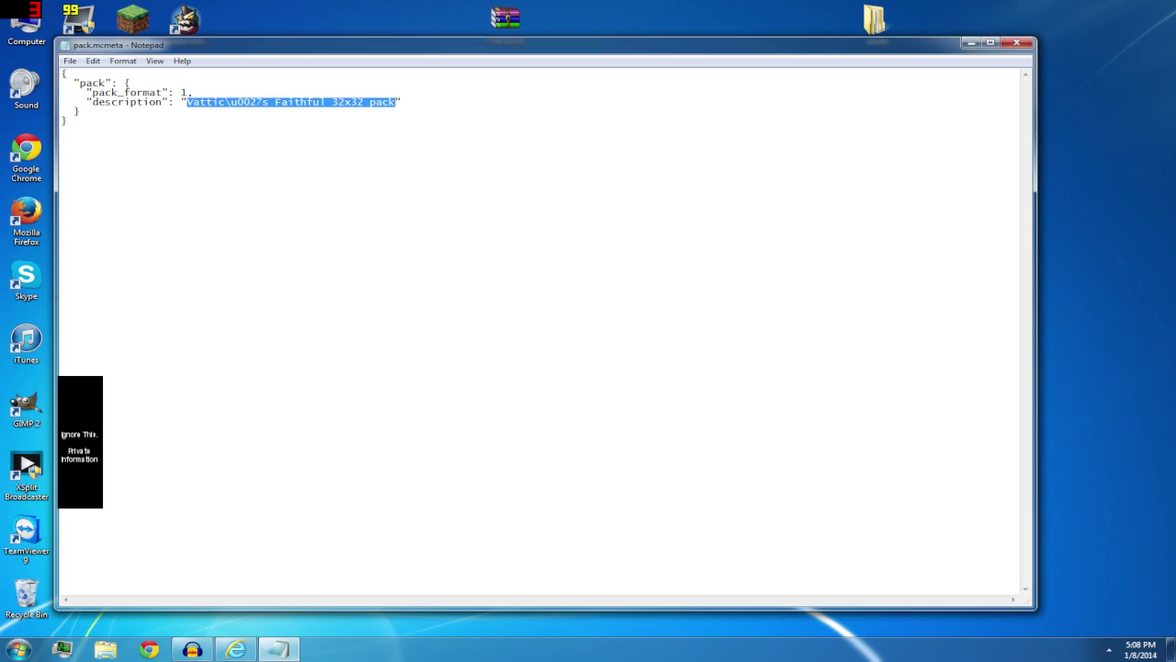
{"action": "key", "text": "BackSpace"}
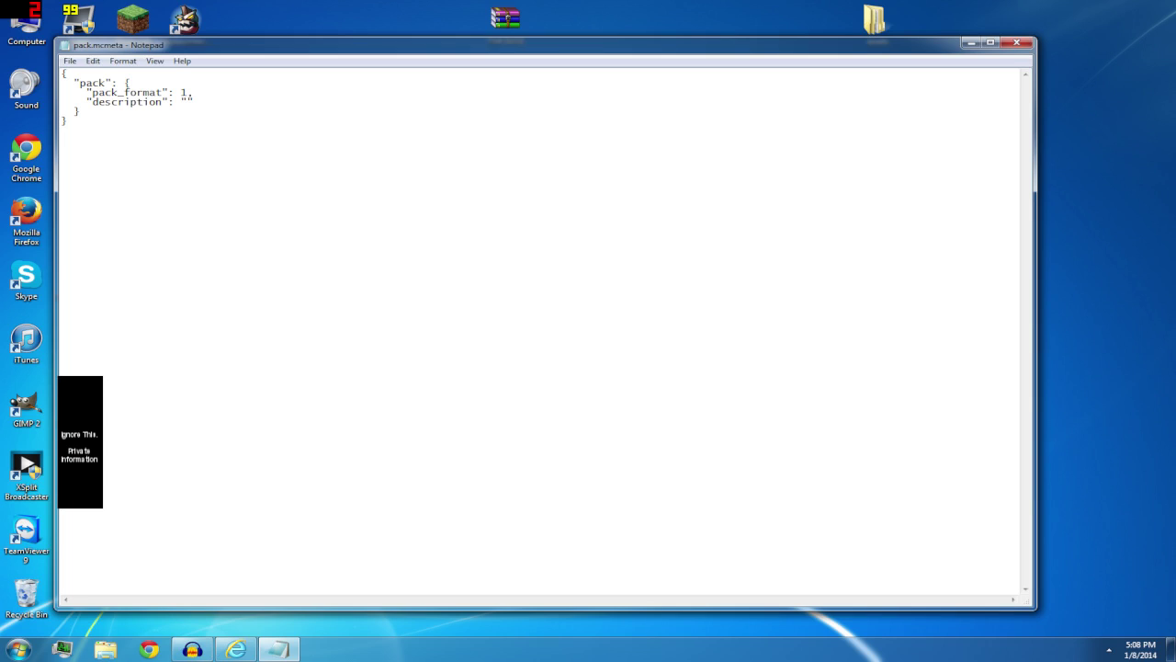
{"action": "type", "text": "hUAH"}
{"action": "key", "text": "BackSpace"}
{"action": "key", "text": "BackSpace"}
{"action": "key", "text": "BackSpace"}
{"action": "type", "text": "Huahwi's Faithful 32x 64x"}
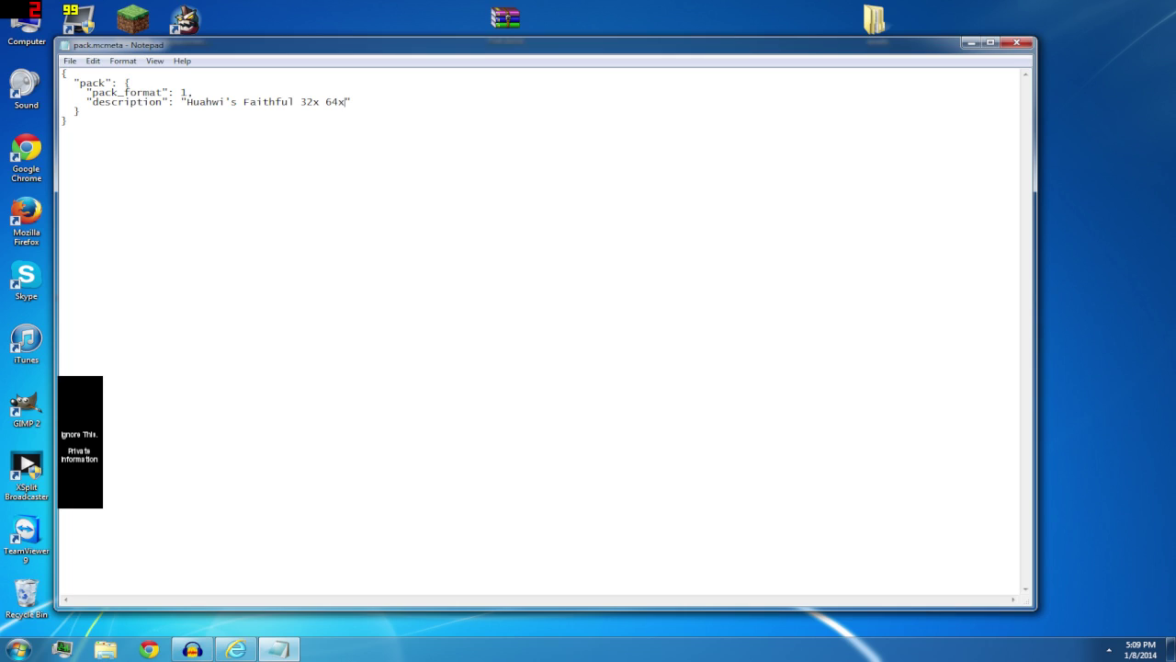
Save the edited pack.mcmeta file, check the new description text and close the file
{"action": "left_click", "coordinate": [69, 60]}
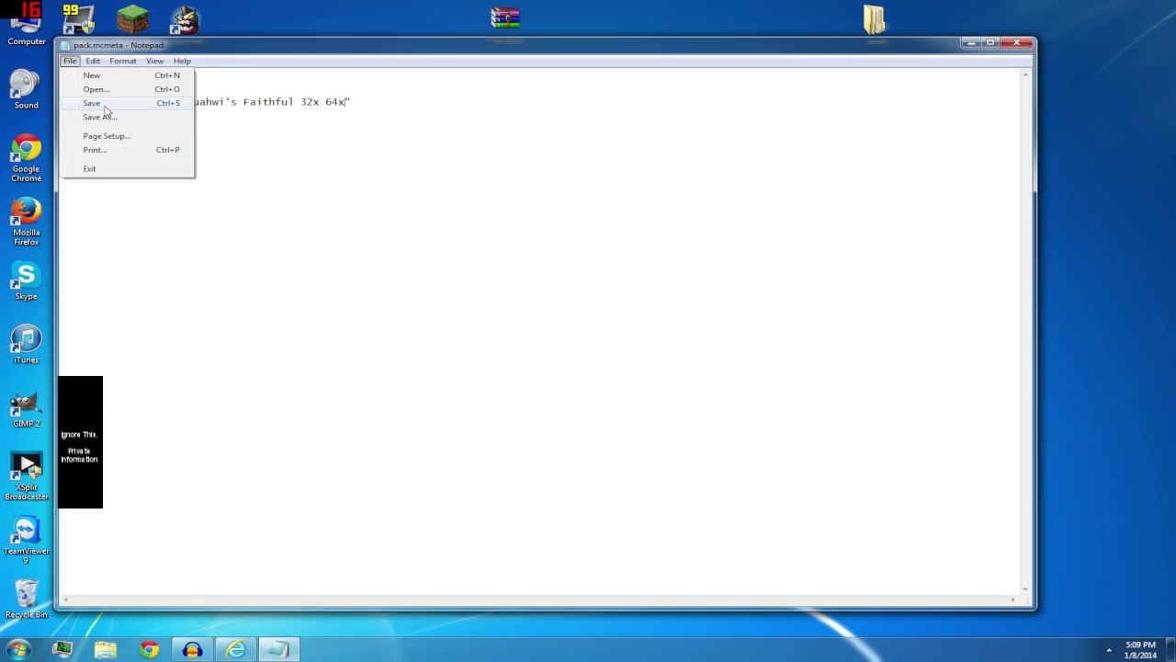
{"action": "left_click", "coordinate": [105, 107]}
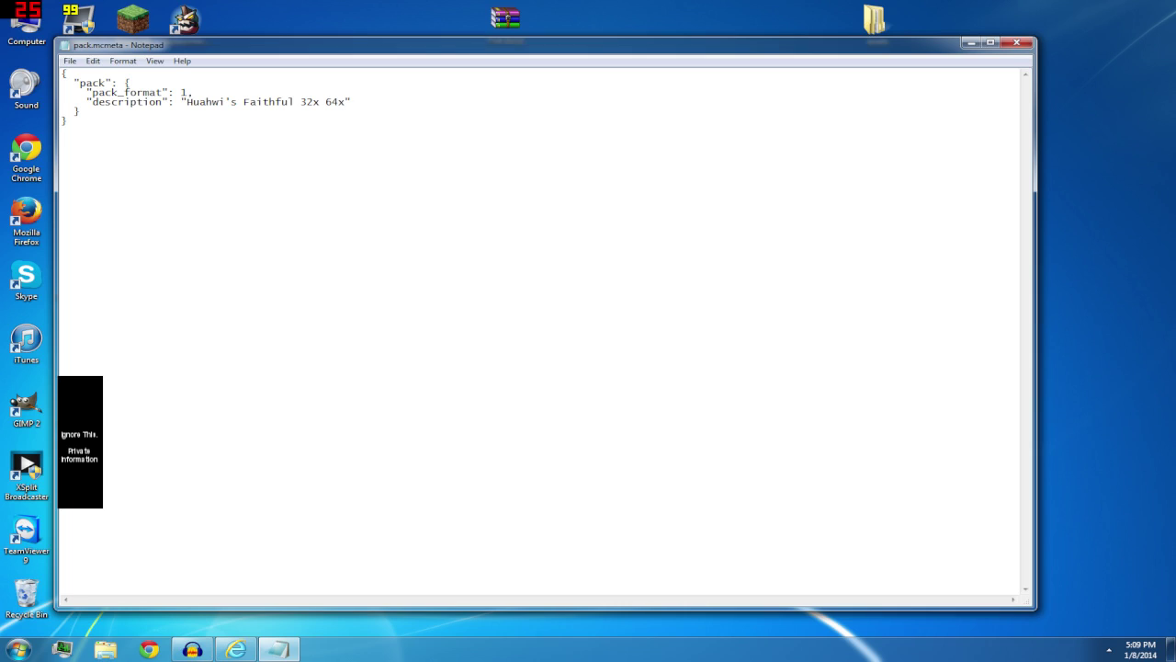
{"action": "left_click_drag", "start_coordinate": [345, 102], "coordinate": [180, 102]}
{"action": "left_click", "coordinate": [79, 111]}
{"action": "left_click", "coordinate": [1017, 44]}
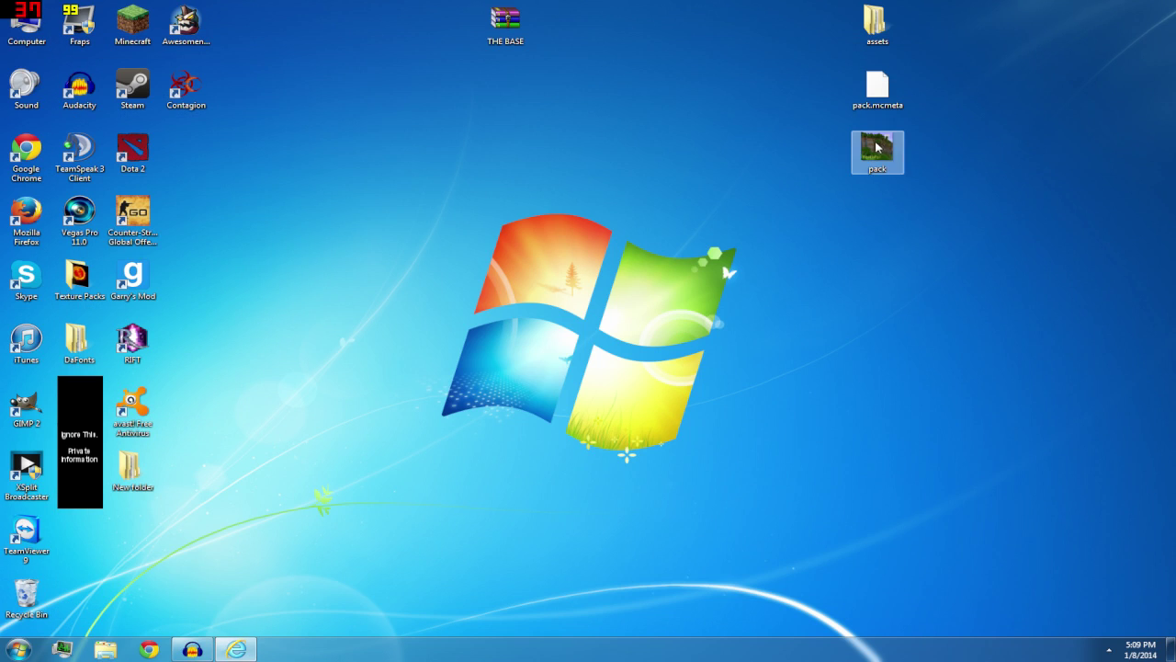
Refresh the desktop, open the assets folder and go into minecraft\mcpatcher
{"action": "right_click", "coordinate": [705, 122]}
{"action": "left_click", "coordinate": [744, 157]}
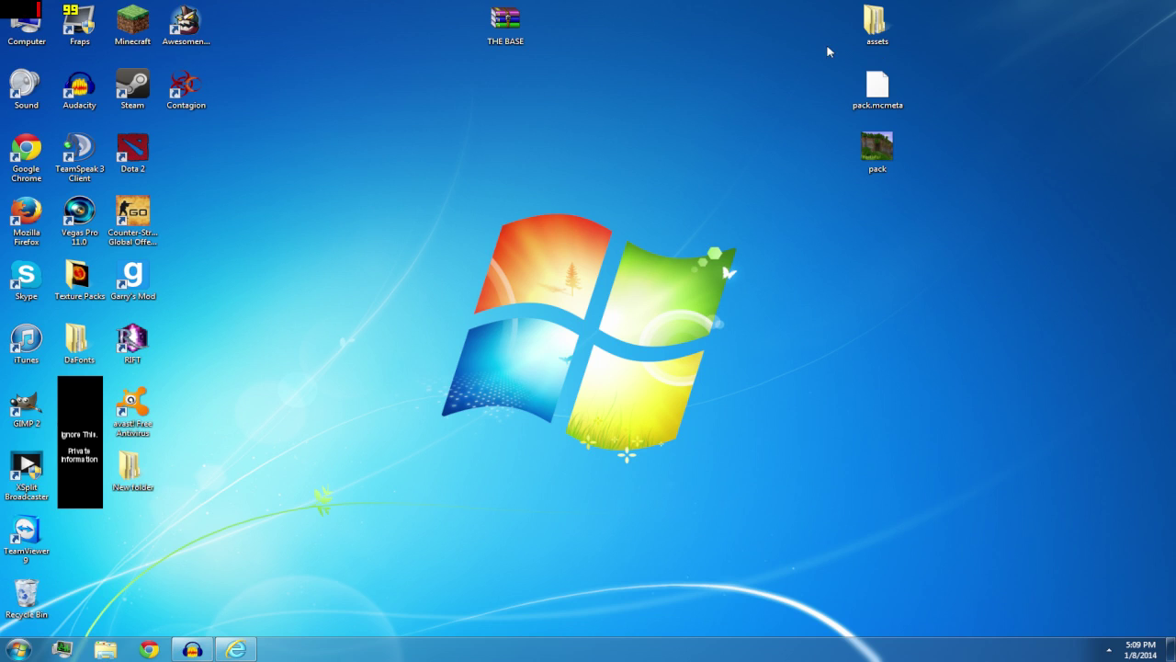
{"action": "double_click", "coordinate": [873, 29]}
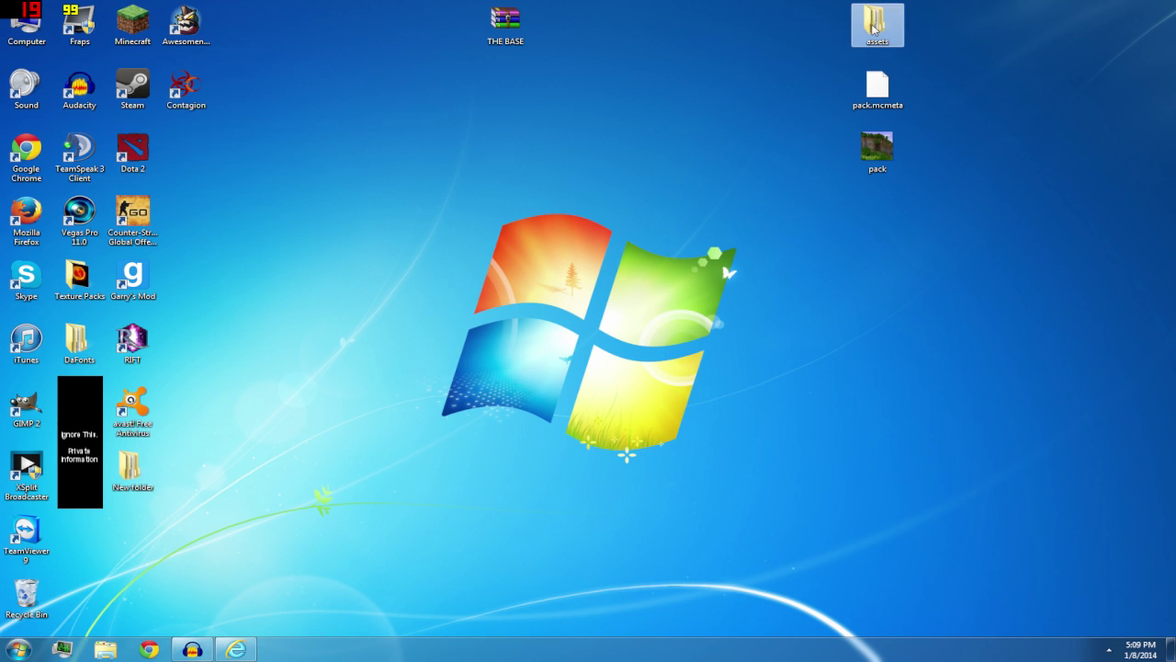
{"action": "left_click_drag", "start_coordinate": [417, 134], "coordinate": [459, 88]}
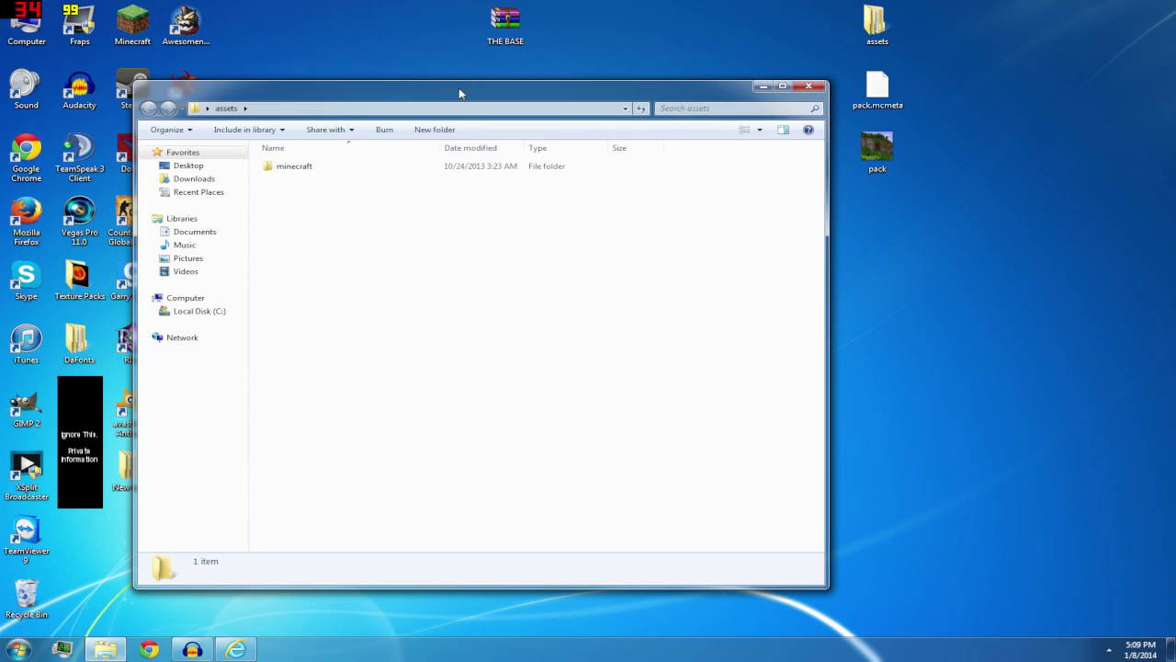
{"action": "left_click", "coordinate": [296, 173]}
{"action": "double_click", "coordinate": [294, 170]}
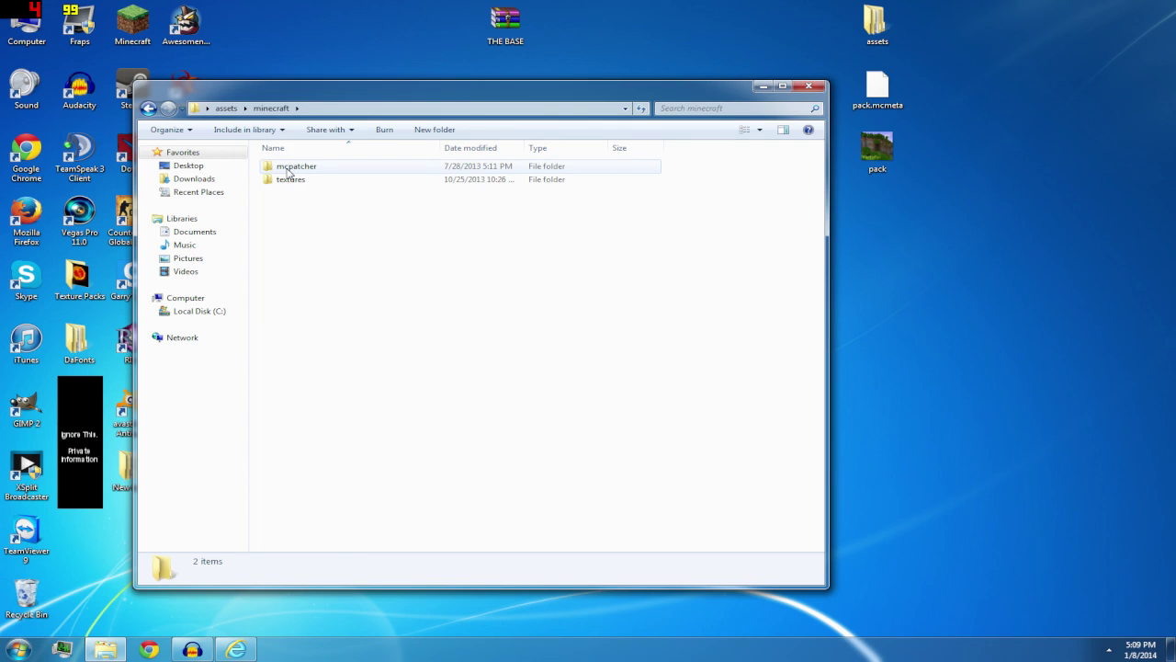
{"action": "double_click", "coordinate": [289, 171]}
{"action": "key", "text": "BackSpace"}
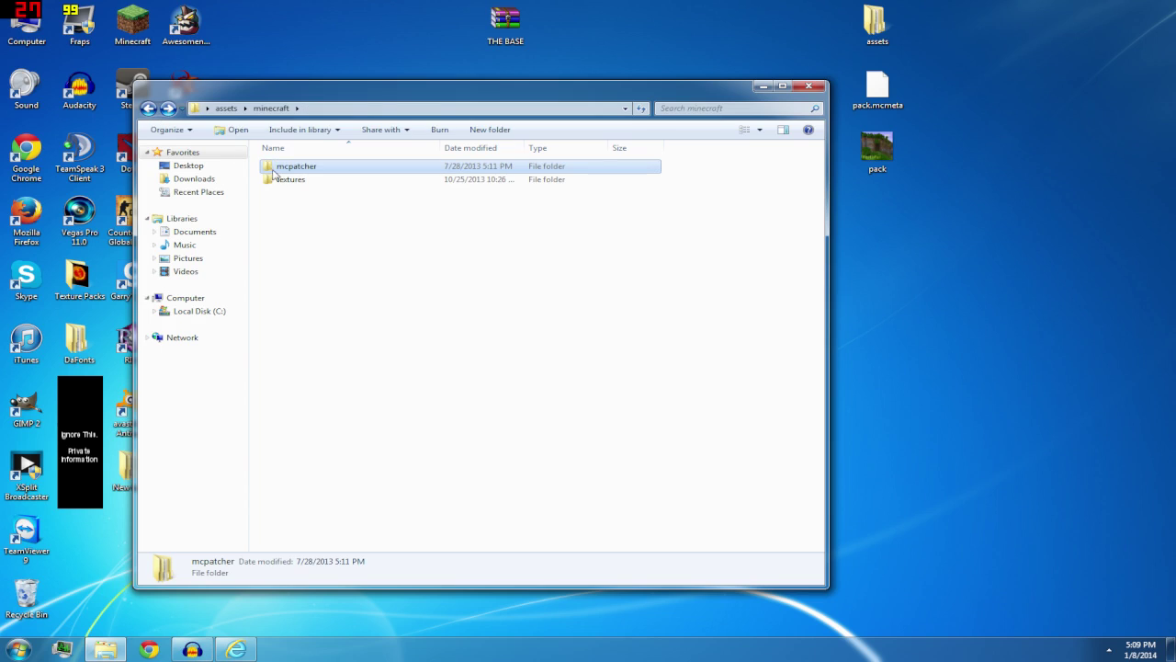
{"action": "double_click", "coordinate": [276, 173]}
{"action": "left_click", "coordinate": [281, 180]}
{"action": "key", "text": "ctrl+a"}
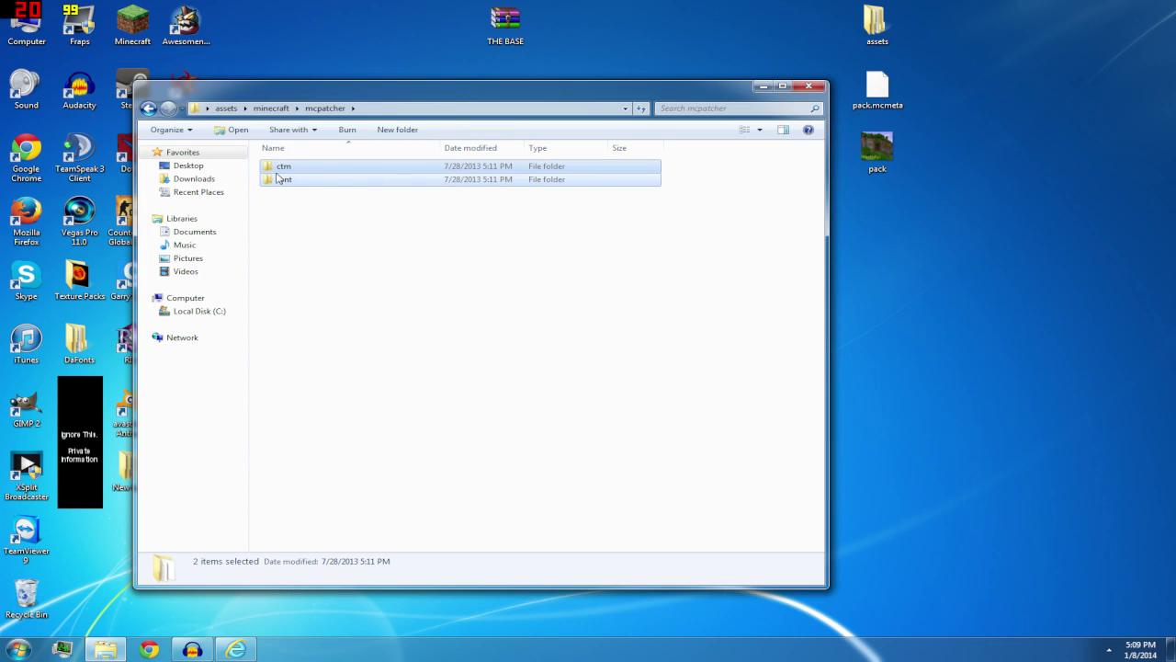
Open the ctm folder, look over its block subfolders and return to mcpatcher
{"action": "left_click", "coordinate": [283, 168]}
{"action": "double_click", "coordinate": [285, 168]}
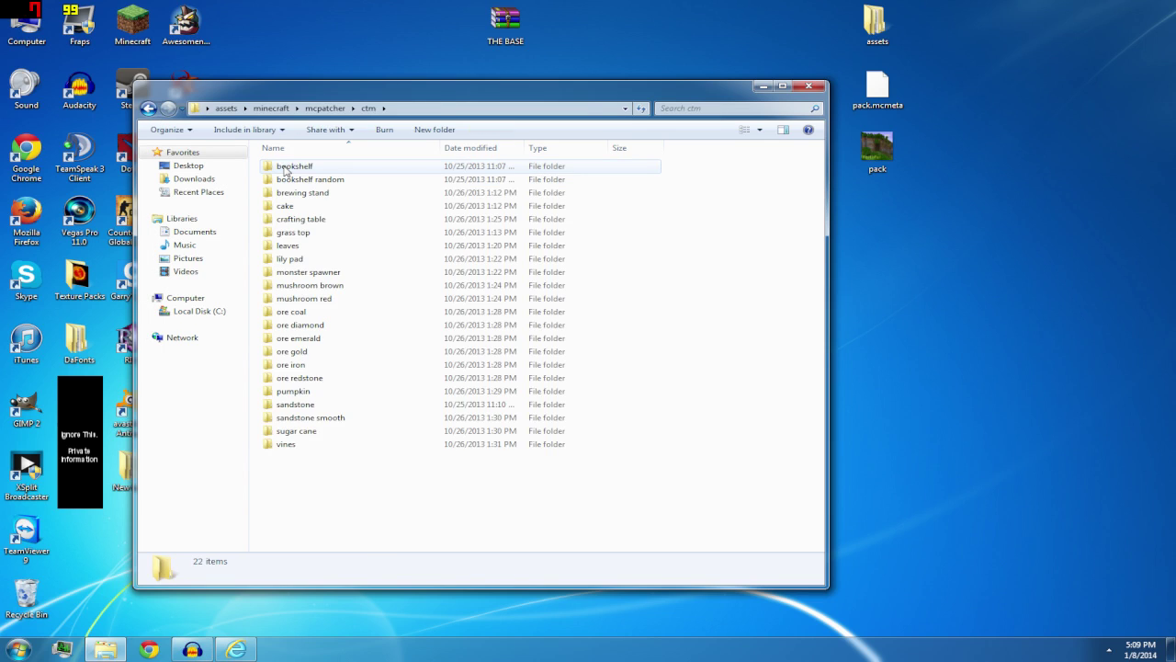
{"action": "left_click_drag", "start_coordinate": [484, 482], "coordinate": [299, 161]}
{"action": "left_click", "coordinate": [372, 433]}
{"action": "left_click", "coordinate": [148, 108]}
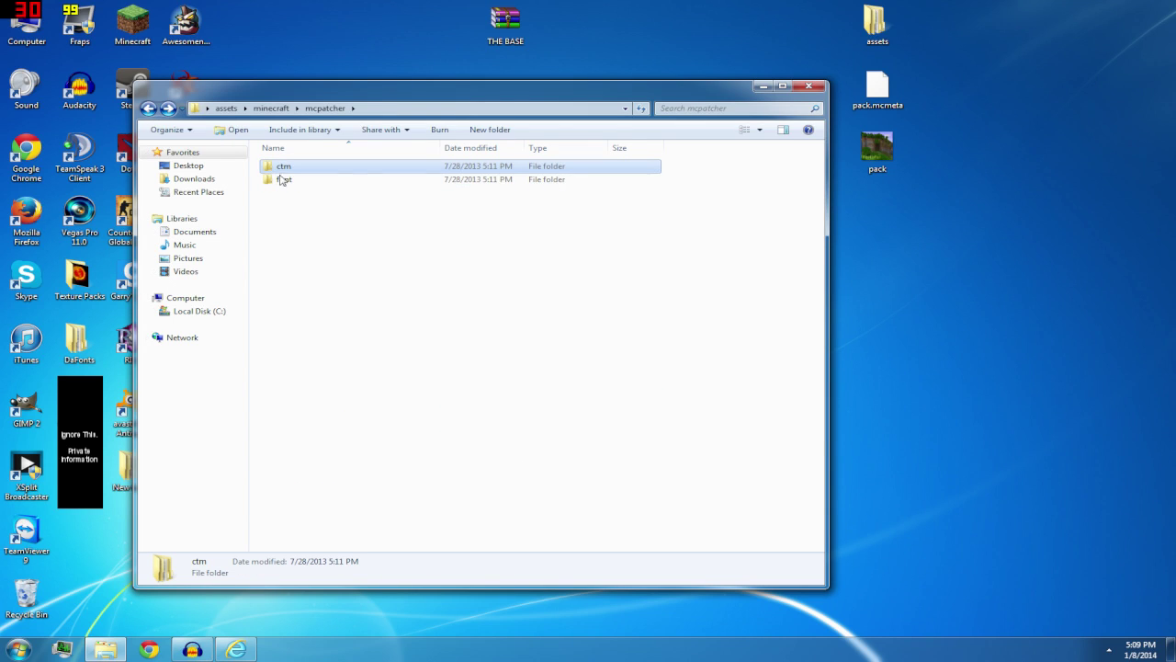
Delete the ctm folder from mcpatcher, moving it to the Recycle Bin
{"action": "right_click", "coordinate": [285, 168]}
{"action": "left_click", "coordinate": [349, 447]}
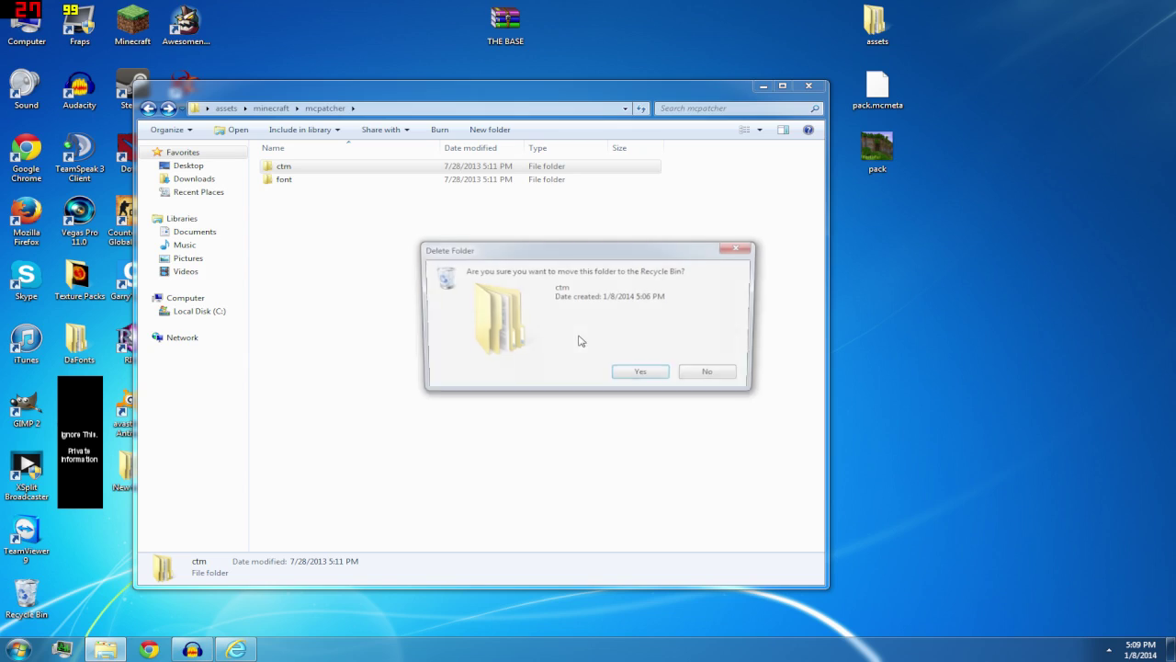
{"action": "left_click", "coordinate": [640, 373]}
Delete the font folder from mcpatcher, moving it to the Recycle Bin
{"action": "left_click", "coordinate": [285, 167]}
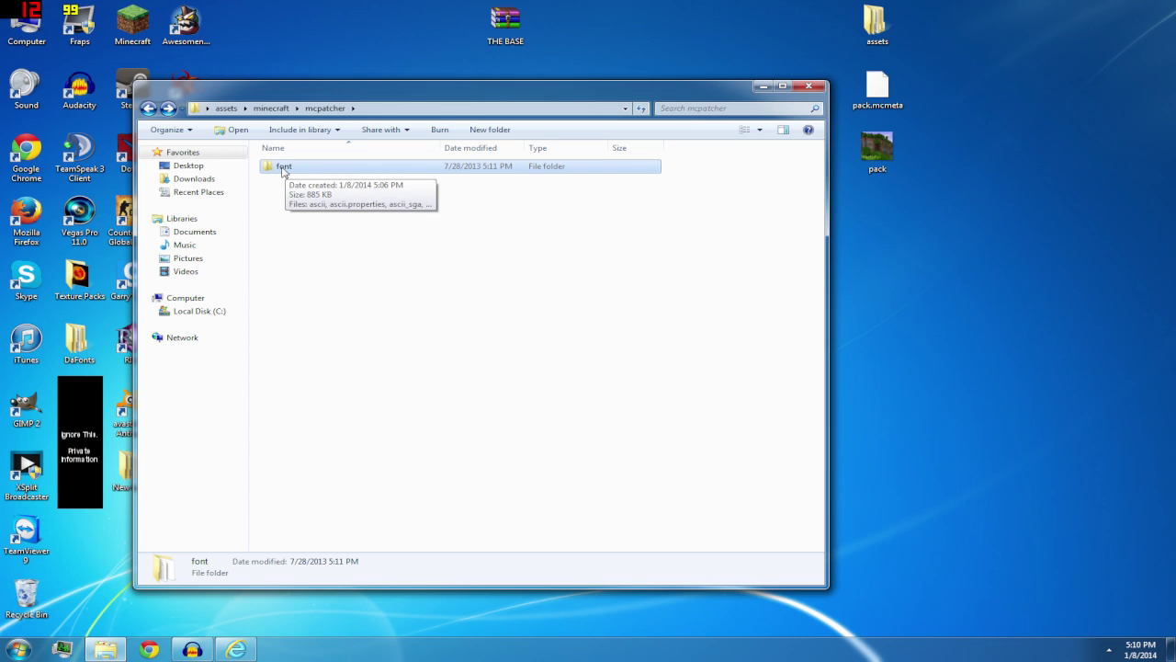
{"action": "right_click", "coordinate": [283, 172]}
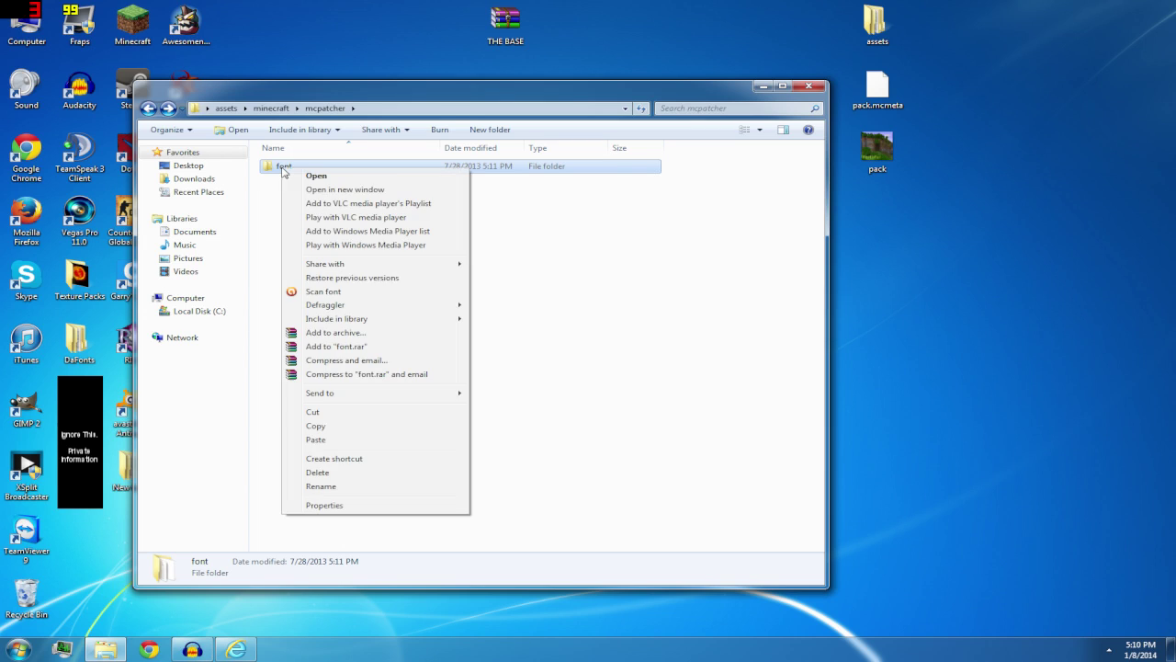
{"action": "left_click", "coordinate": [317, 472]}
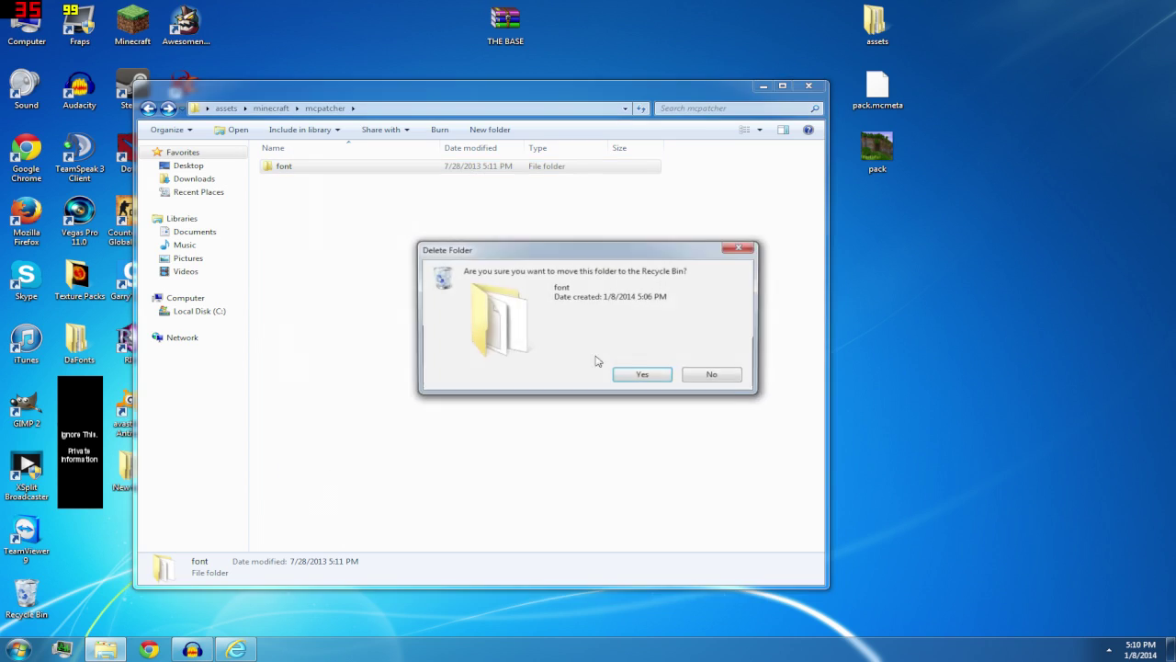
{"action": "left_click", "coordinate": [643, 376]}
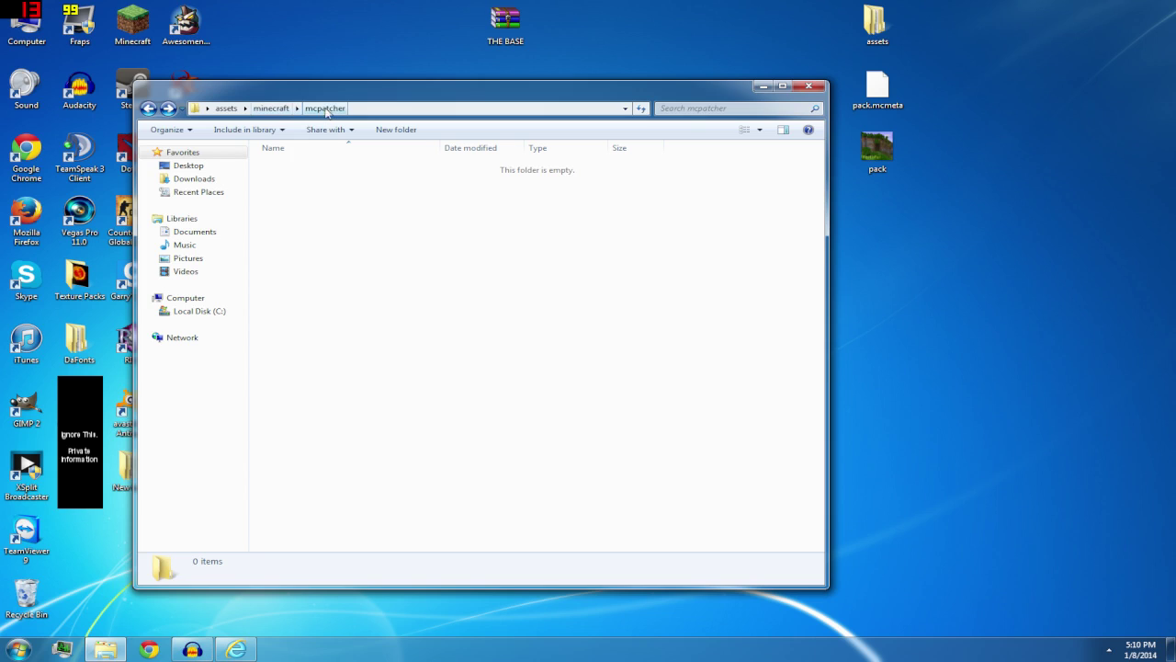
Go up to the minecraft folder, reopen mcpatcher and move its window clear of the desktop shortcuts
{"action": "key", "text": "BackSpace"}
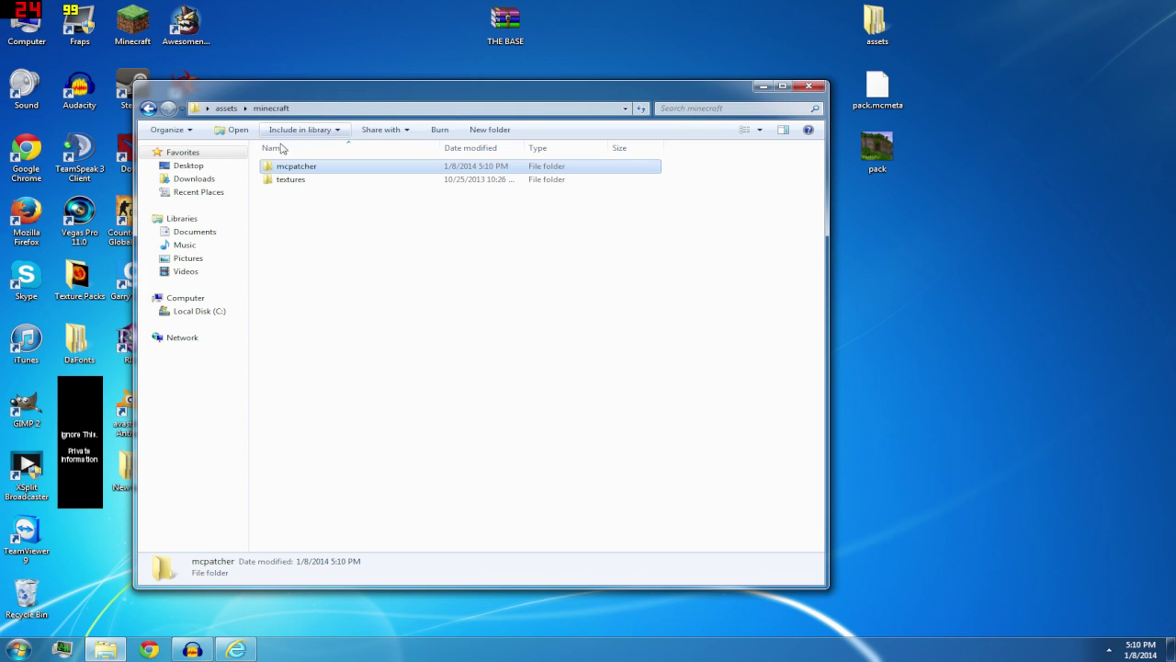
{"action": "double_click", "coordinate": [287, 169]}
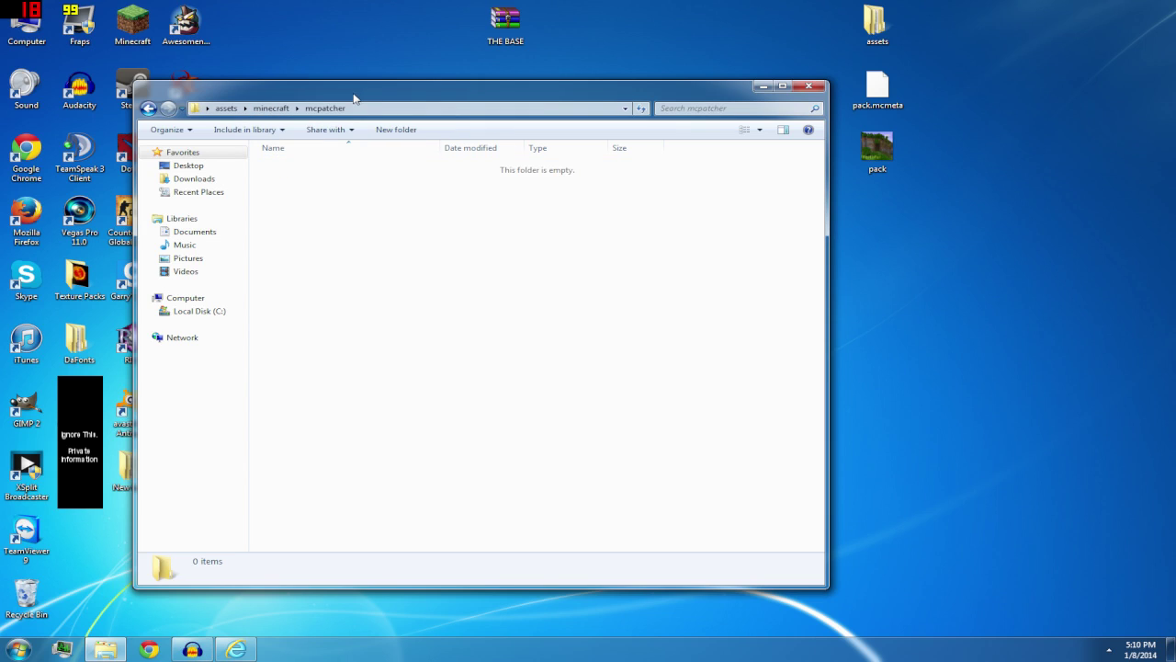
{"action": "left_click_drag", "start_coordinate": [358, 96], "coordinate": [488, 94]}
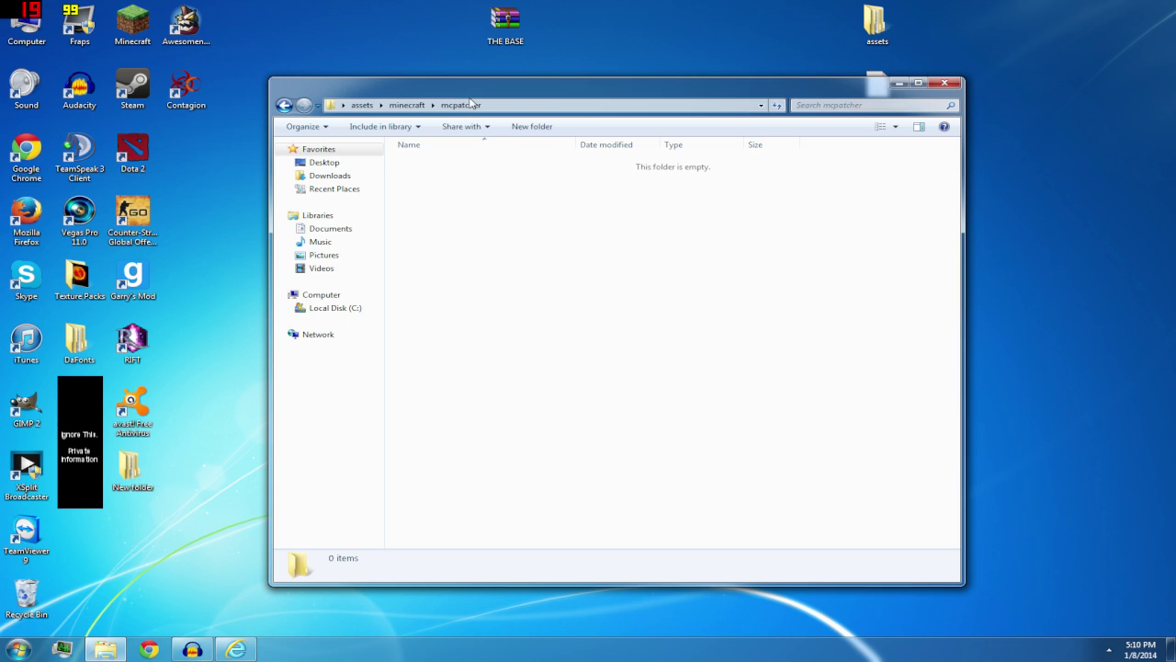
Open the [1.7]_Halcyon_Days_32x_v1.0.8 archive from the Texture Packs folder and go into its assets\minecraft\mcpatcher folder
{"action": "double_click", "coordinate": [73, 283]}
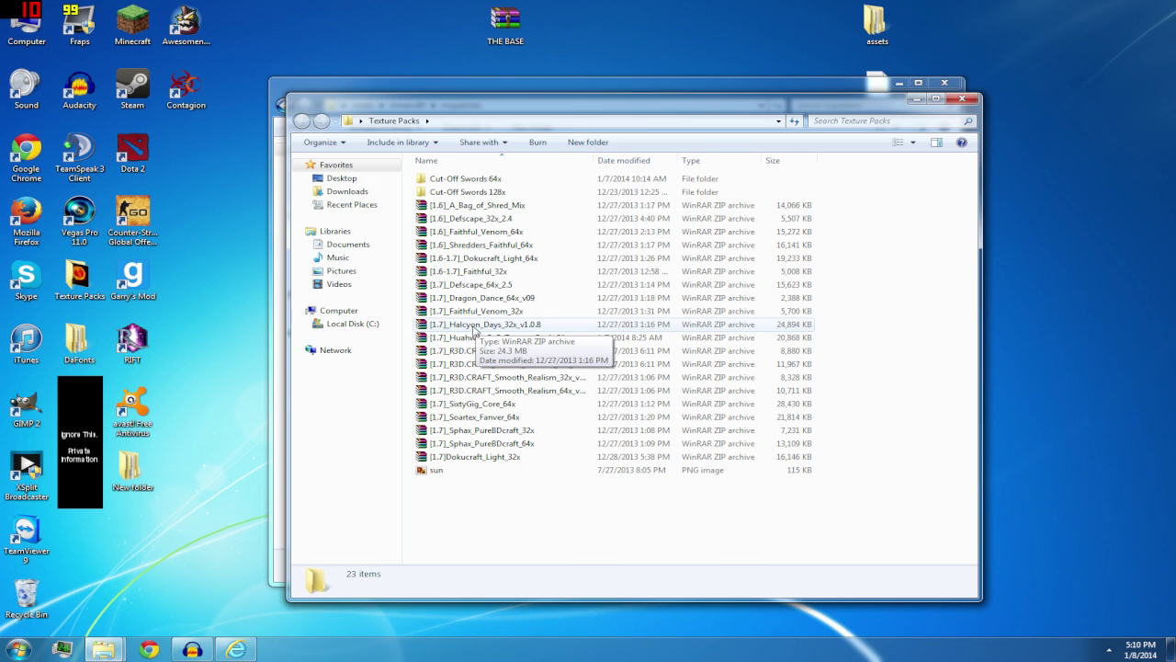
{"action": "double_click", "coordinate": [475, 329]}
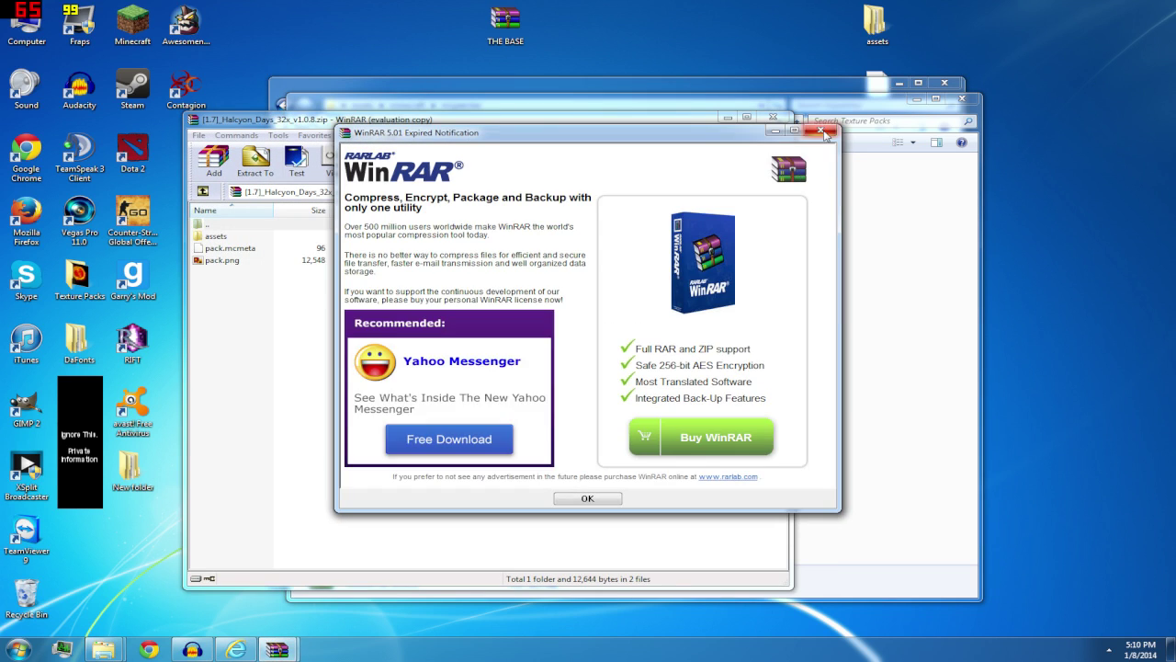
{"action": "left_click", "coordinate": [821, 132]}
{"action": "double_click", "coordinate": [217, 239]}
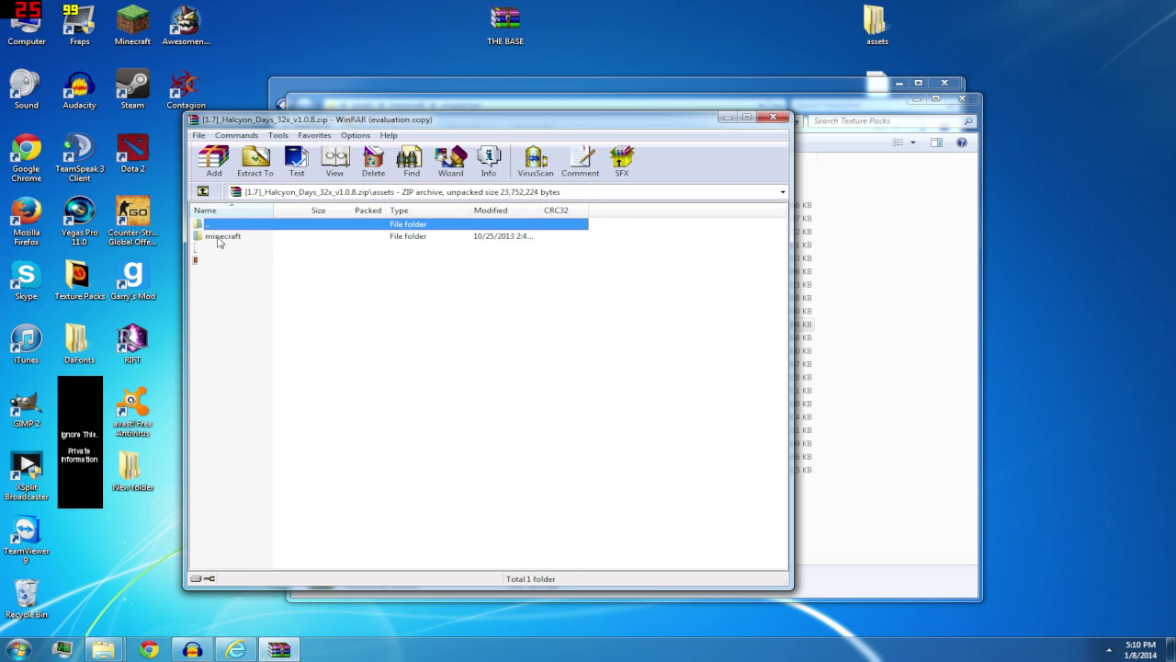
{"action": "double_click", "coordinate": [219, 238]}
{"action": "double_click", "coordinate": [225, 236]}
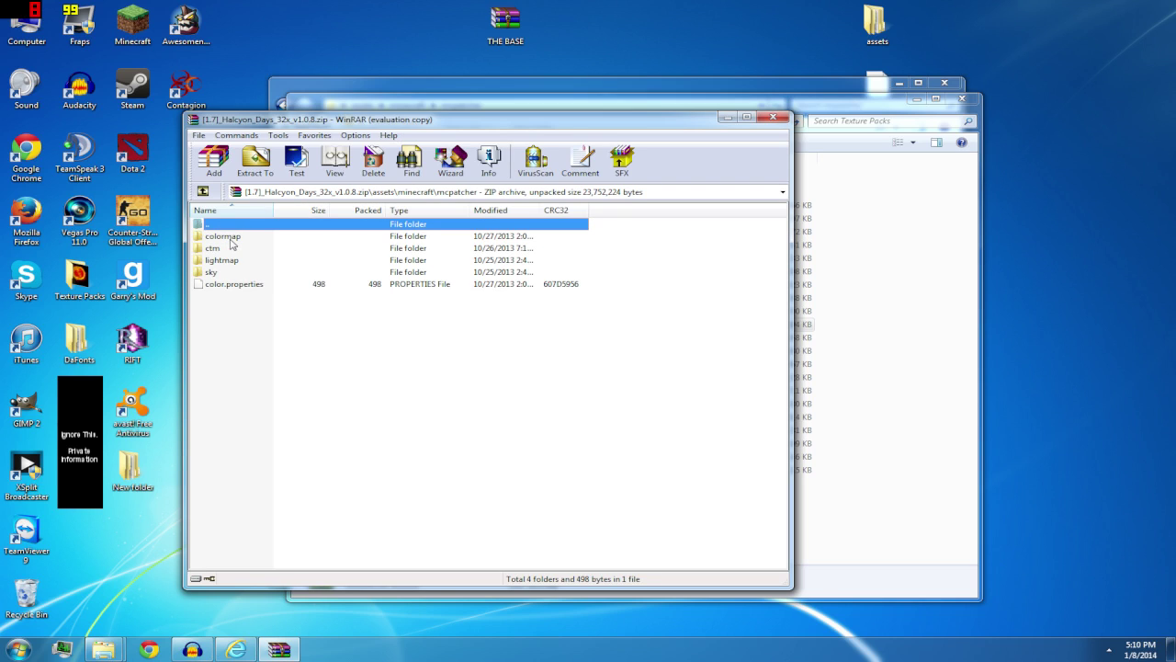
Extract the lightmap and sky folders from the Halcyon Days archive to the desktop and close the archive
{"action": "left_click", "coordinate": [224, 261]}
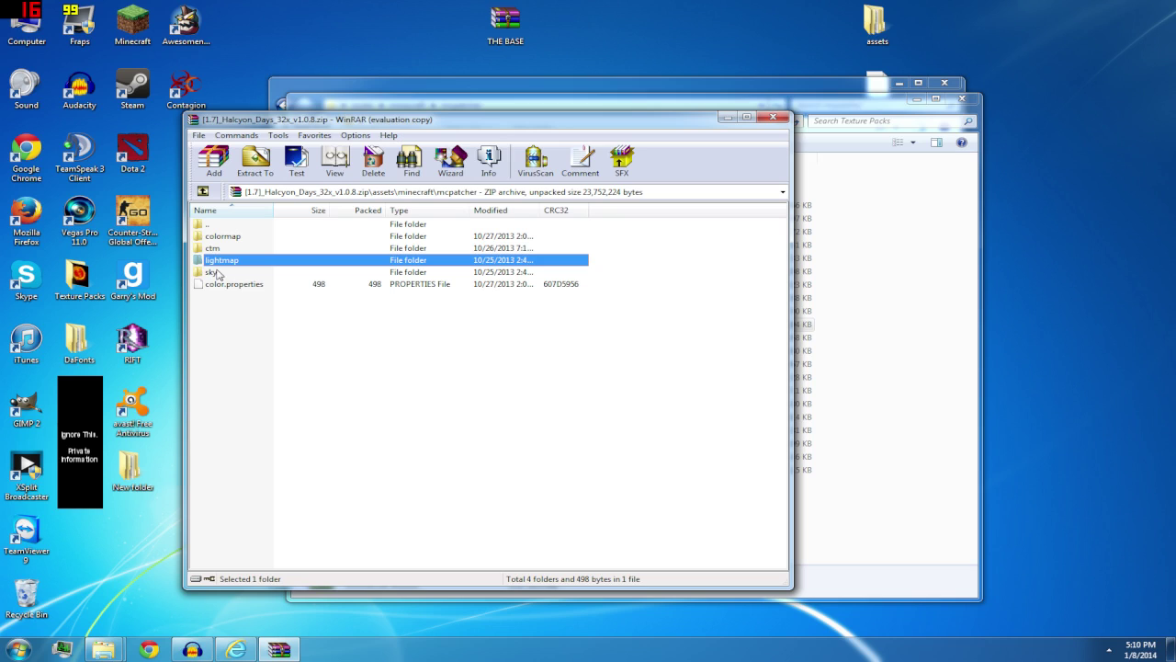
{"action": "left_click_drag", "start_coordinate": [611, 261], "coordinate": [530, 274]}
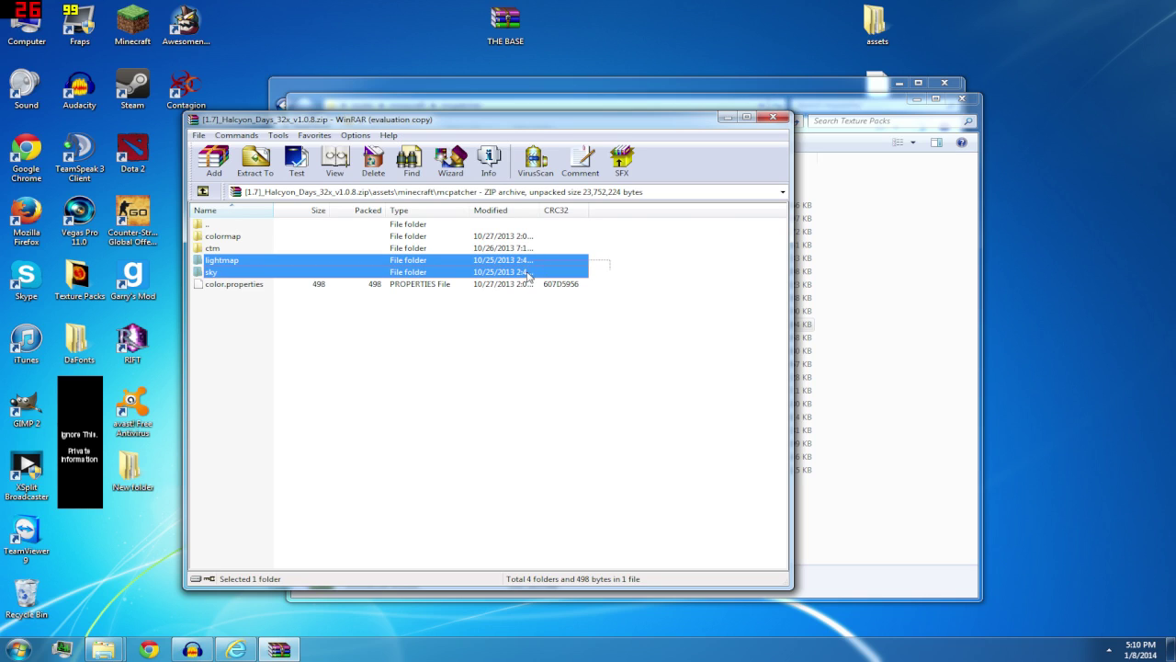
{"action": "left_click_drag", "start_coordinate": [738, 252], "coordinate": [1109, 262]}
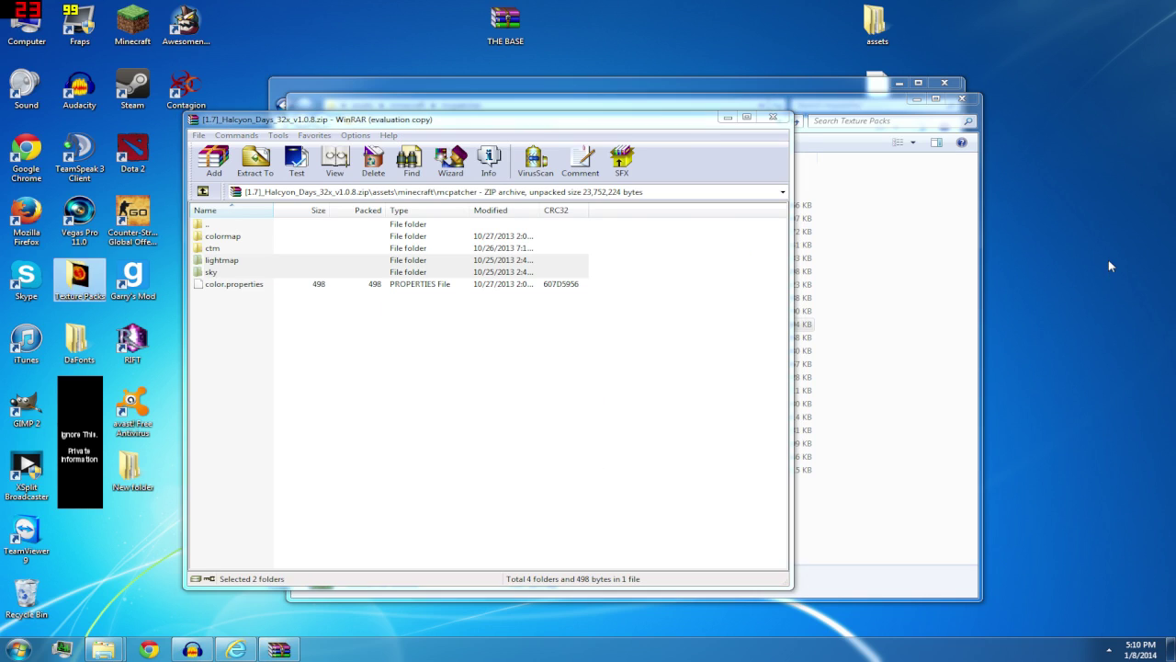
{"action": "left_click", "coordinate": [1081, 345]}
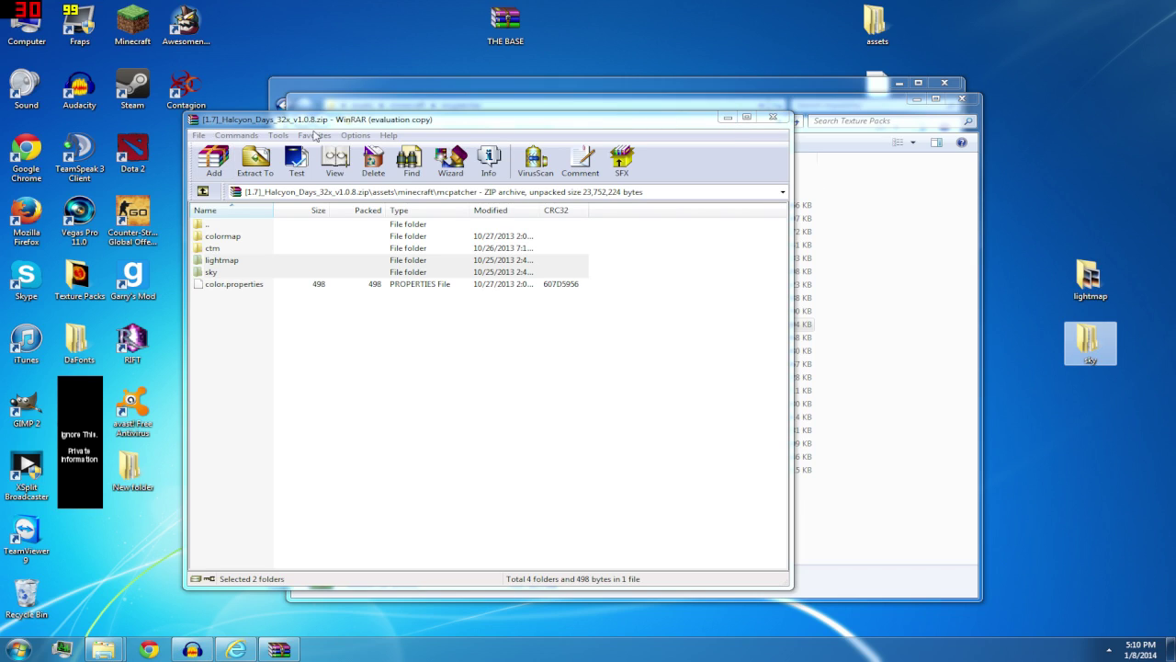
{"action": "left_click", "coordinate": [773, 118]}
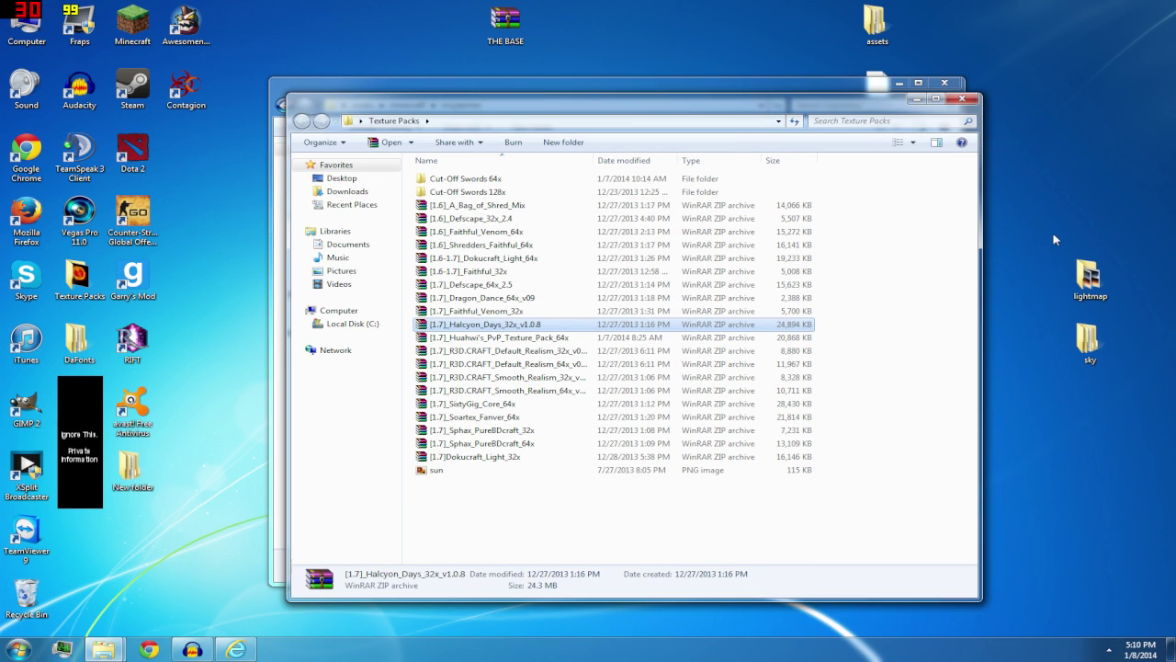
Open the extracted lightmap folder, examine the world0, world1 and world-1 images, and close the folder
{"action": "left_click", "coordinate": [1091, 277]}
{"action": "double_click", "coordinate": [1091, 278]}
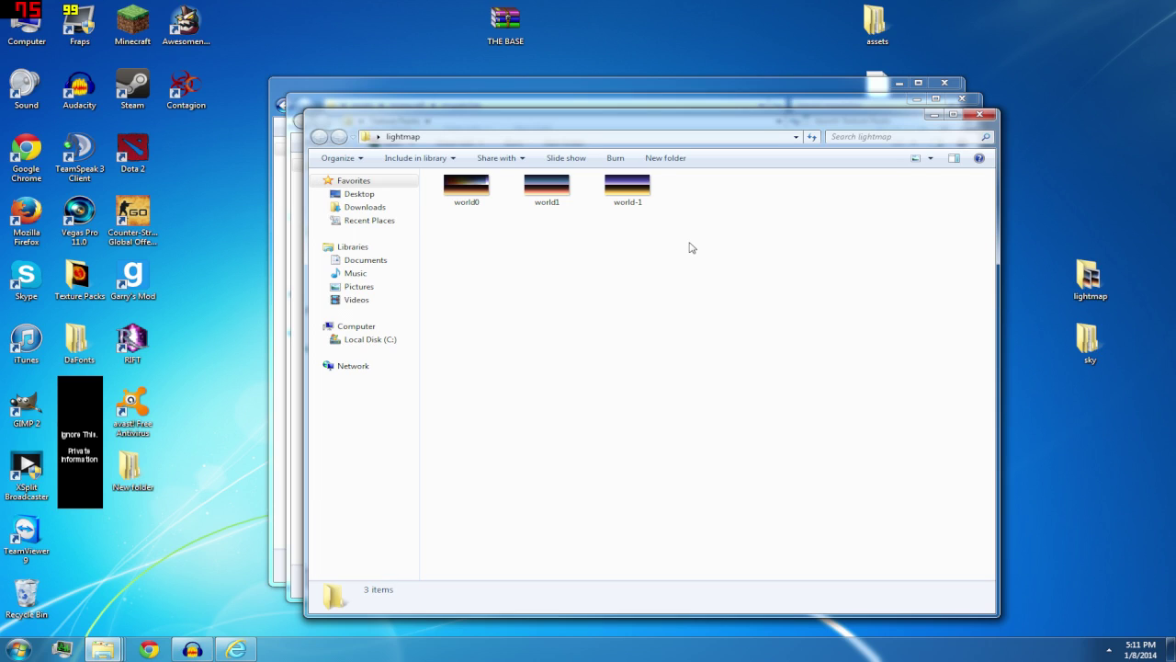
{"action": "left_click", "coordinate": [608, 197]}
{"action": "left_click", "coordinate": [546, 189]}
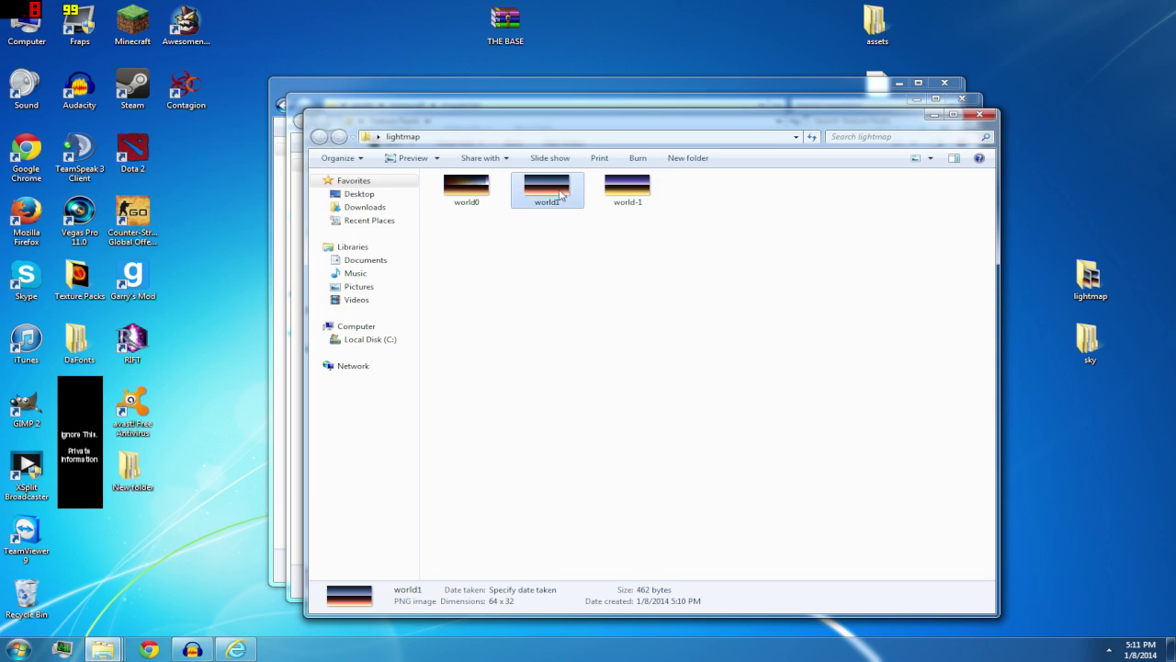
{"action": "left_click", "coordinate": [636, 195]}
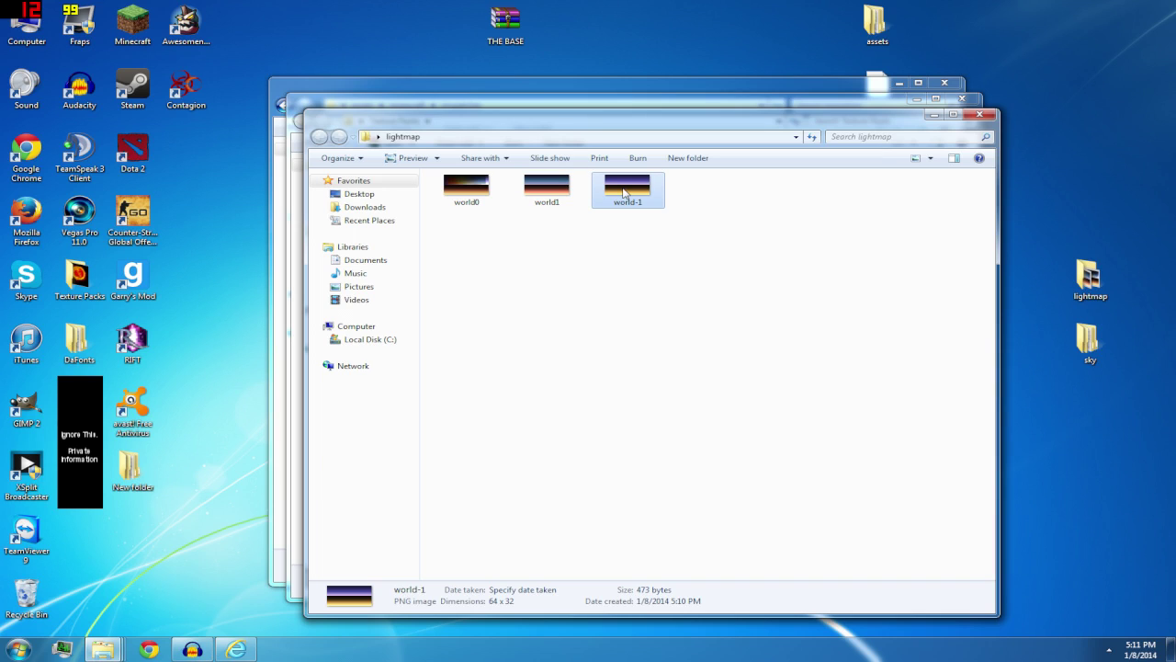
{"action": "left_click", "coordinate": [547, 189]}
{"action": "left_click", "coordinate": [628, 188]}
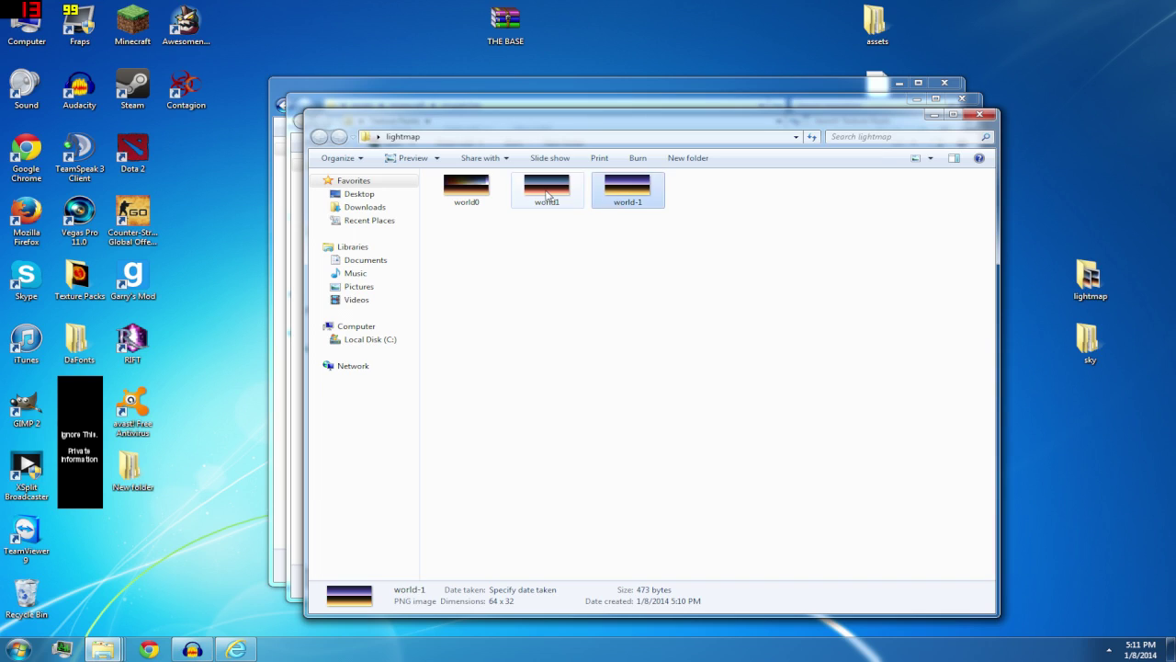
{"action": "left_click", "coordinate": [547, 189]}
{"action": "left_click", "coordinate": [466, 188]}
{"action": "left_click", "coordinate": [967, 118]}
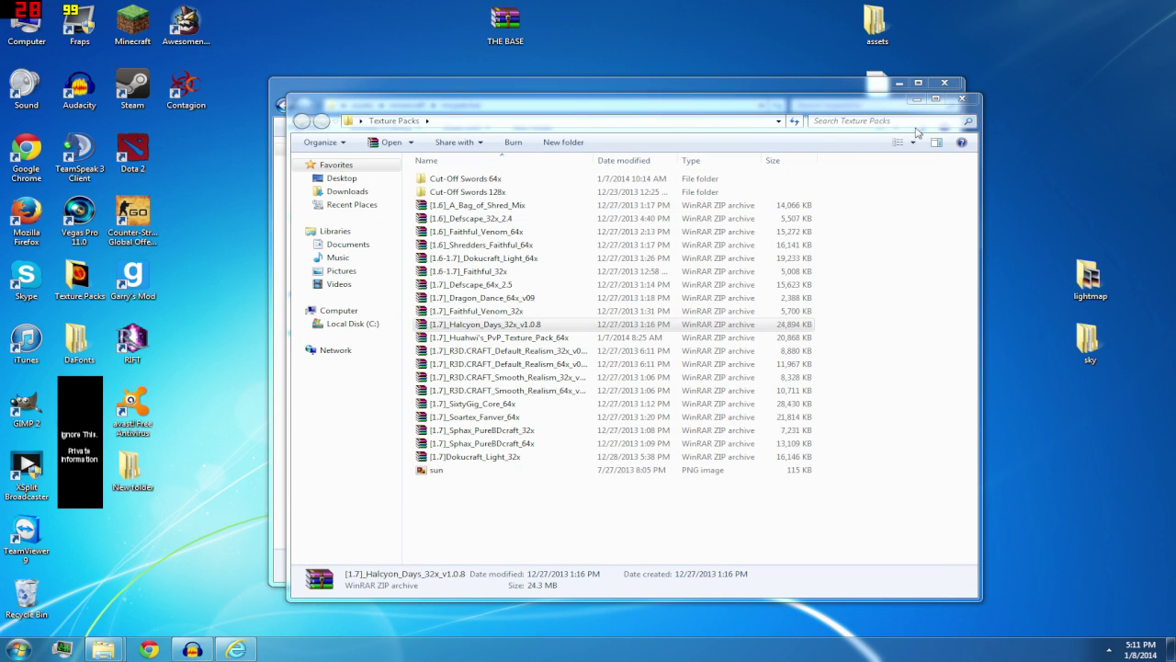
Close the Texture Packs folder, move the lightmap and sky folders from the desktop into mcpatcher and refresh the folder view
{"action": "left_click", "coordinate": [963, 100]}
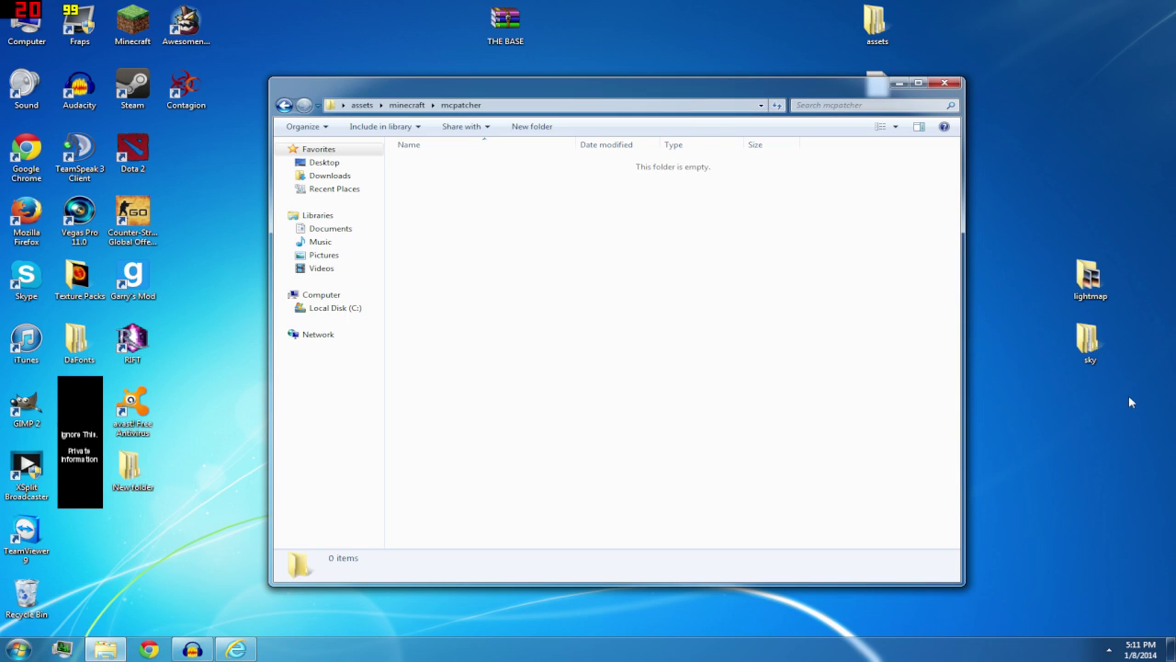
{"action": "left_click_drag", "start_coordinate": [1131, 401], "coordinate": [1058, 258]}
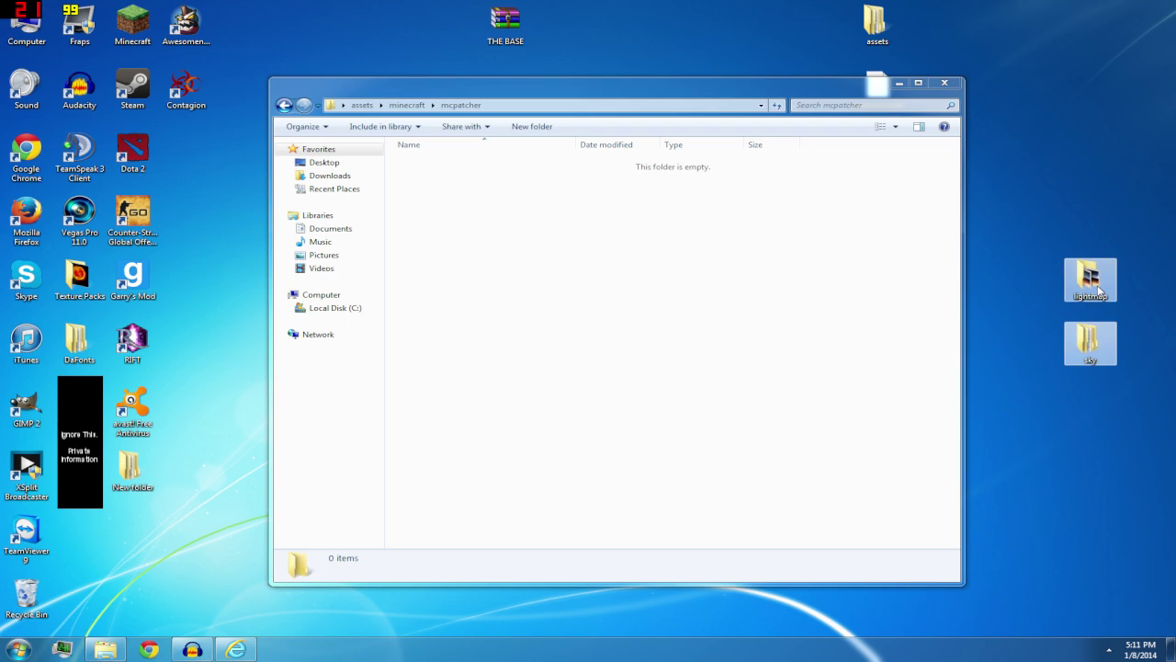
{"action": "left_click_drag", "start_coordinate": [1100, 291], "coordinate": [476, 226]}
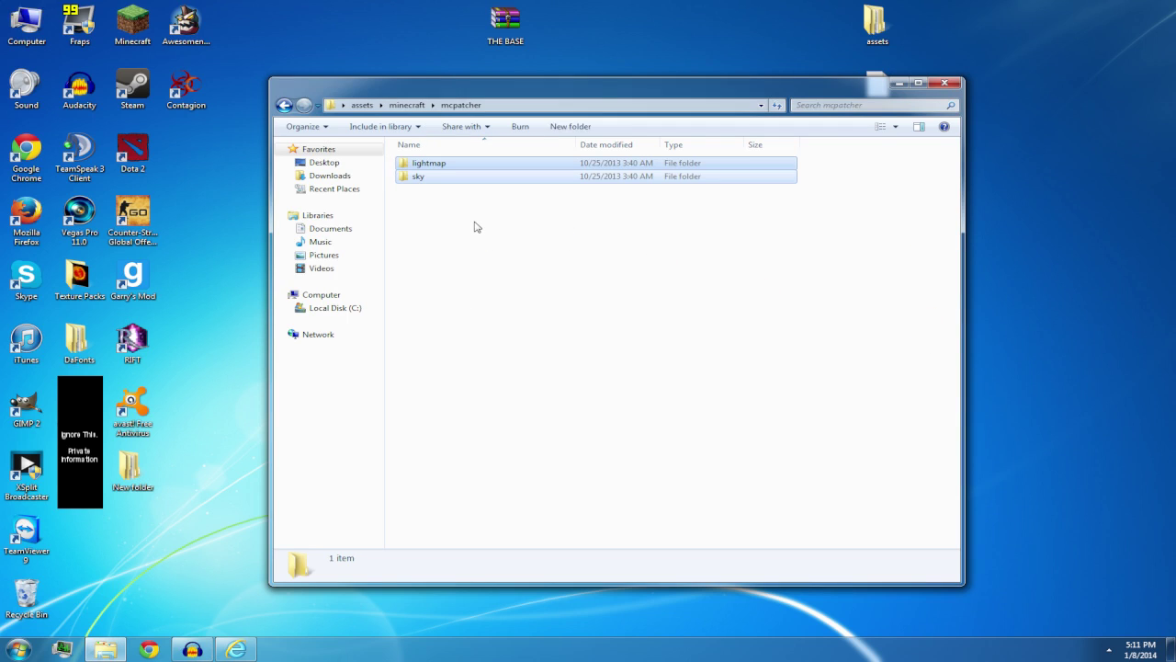
{"action": "left_click", "coordinate": [417, 177]}
{"action": "right_click", "coordinate": [426, 254]}
{"action": "left_click", "coordinate": [462, 304]}
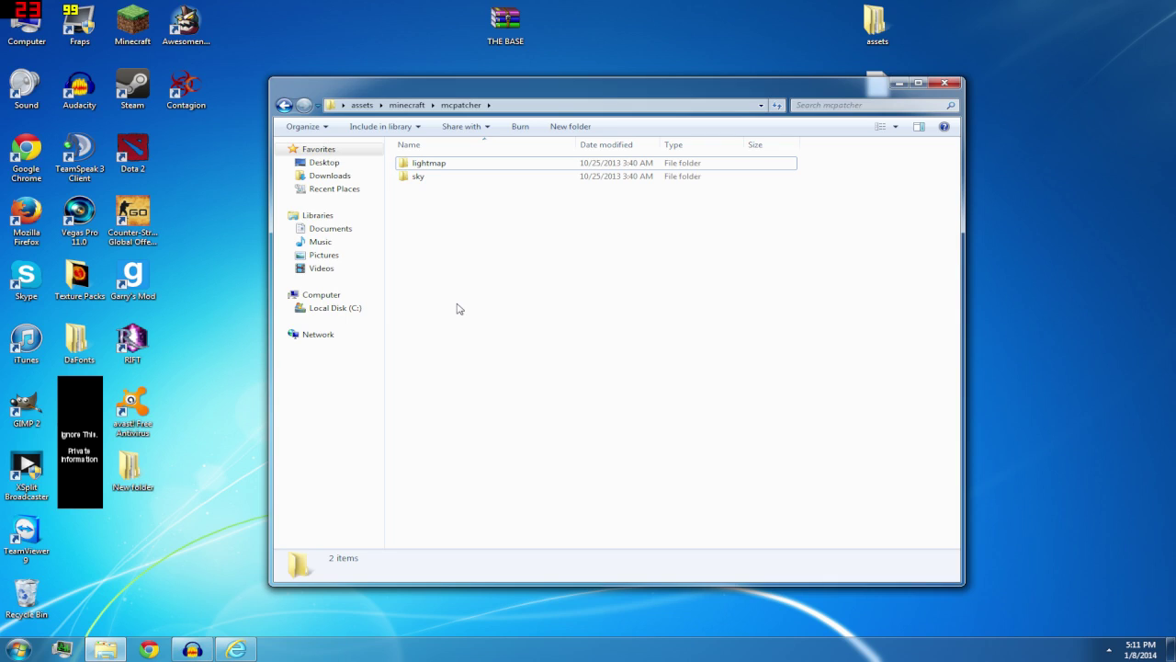
{"action": "left_click", "coordinate": [428, 163]}
{"action": "left_click", "coordinate": [419, 175]}
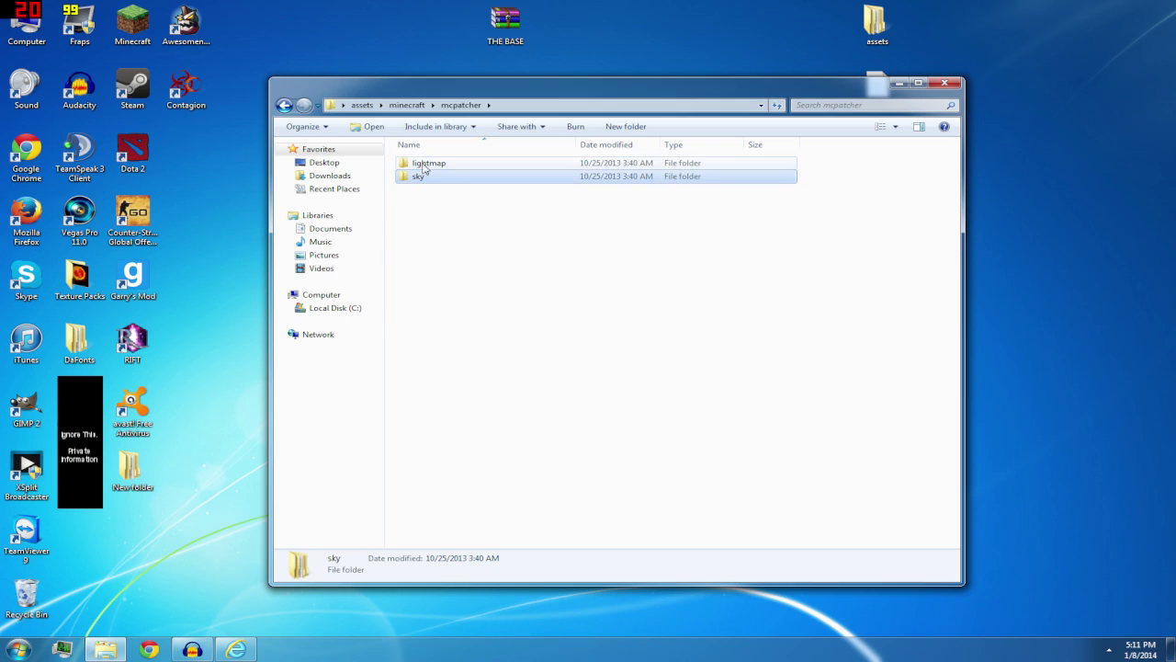
Go back up to the minecraft folder and open its textures folder
{"action": "left_click", "coordinate": [423, 212]}
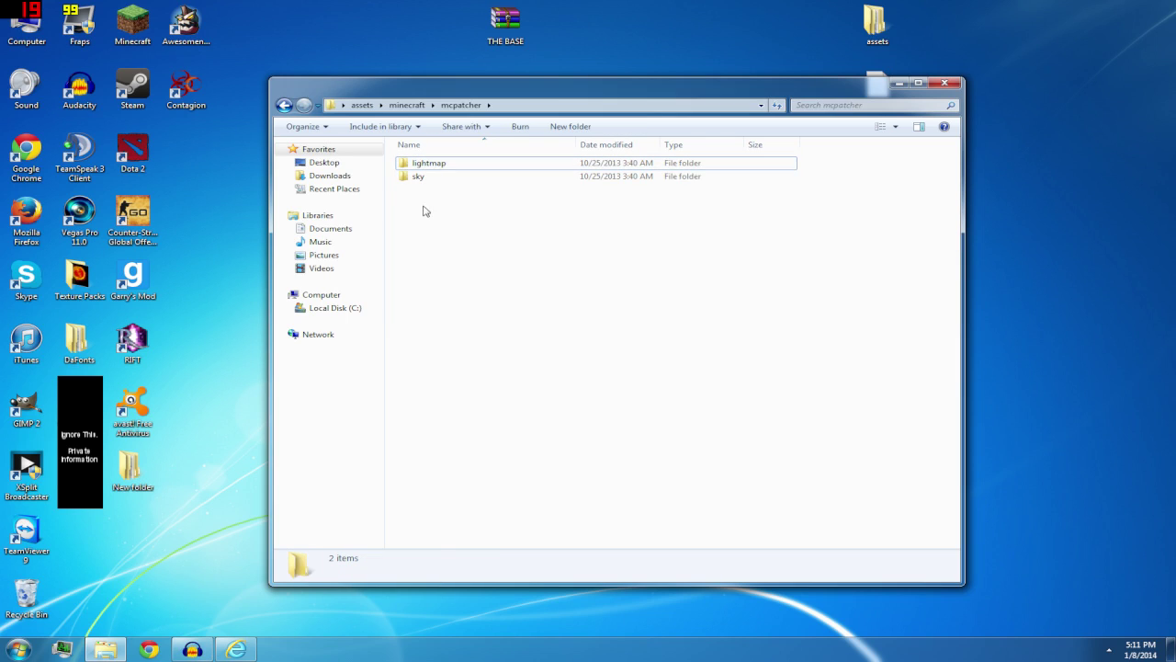
{"action": "left_click", "coordinate": [407, 107]}
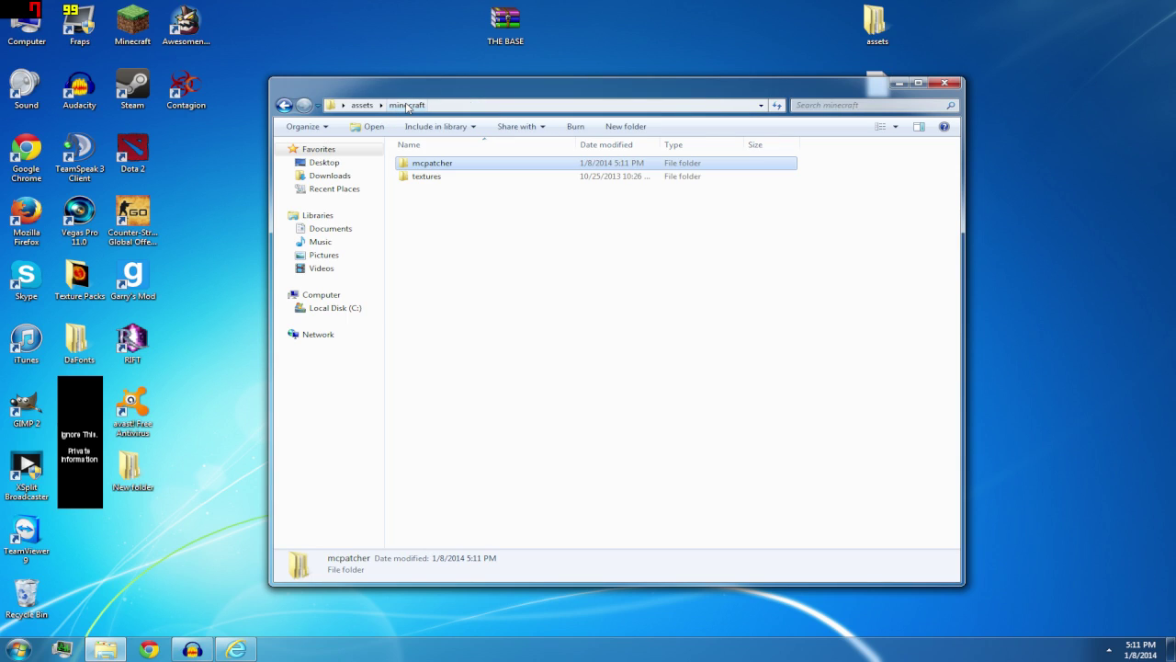
{"action": "left_click", "coordinate": [424, 180]}
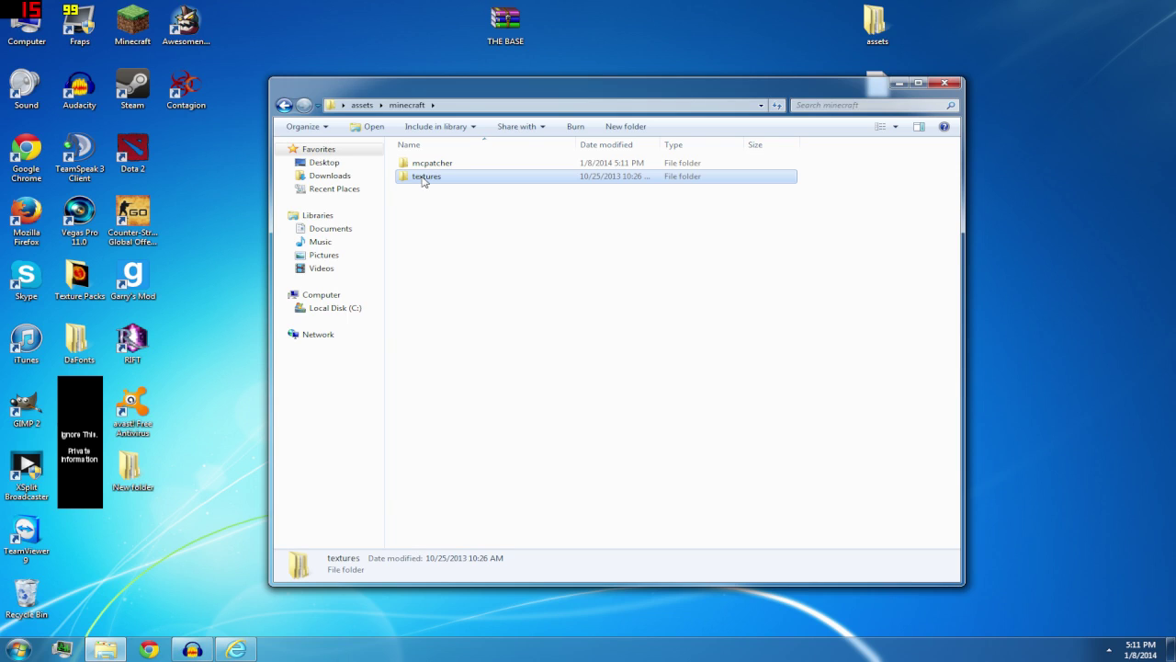
{"action": "double_click", "coordinate": [424, 177]}
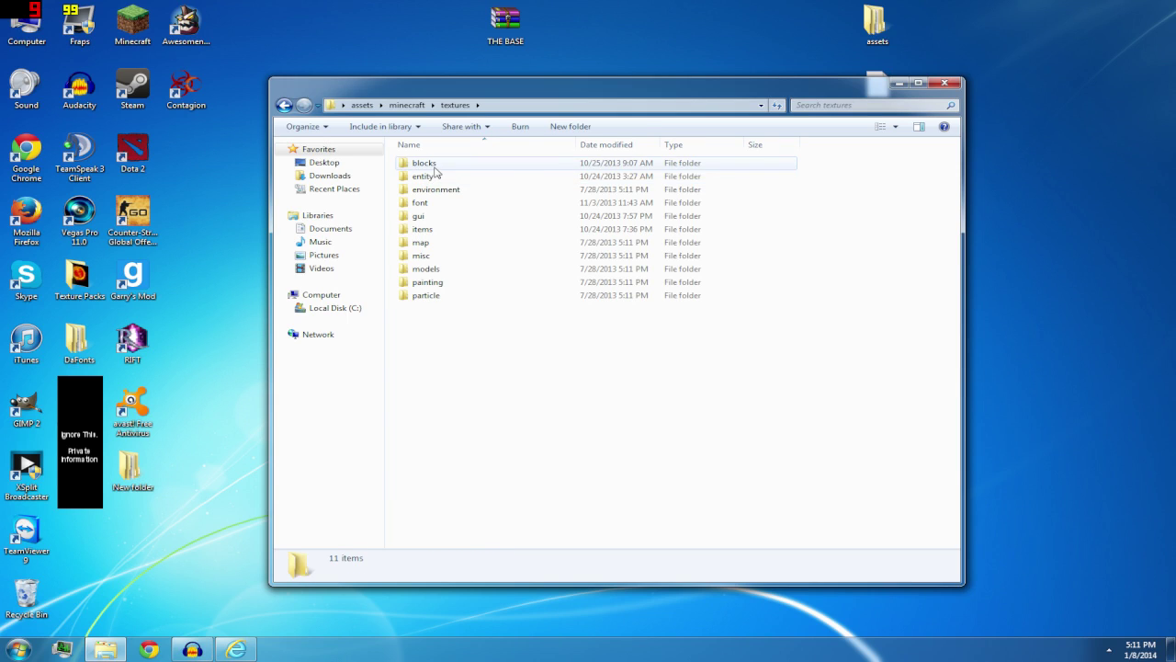
Go through the texture subfolders one by one, from entity, environment and font down to misc and models
{"action": "left_click", "coordinate": [426, 177]}
{"action": "left_click", "coordinate": [427, 191]}
{"action": "left_click", "coordinate": [423, 203]}
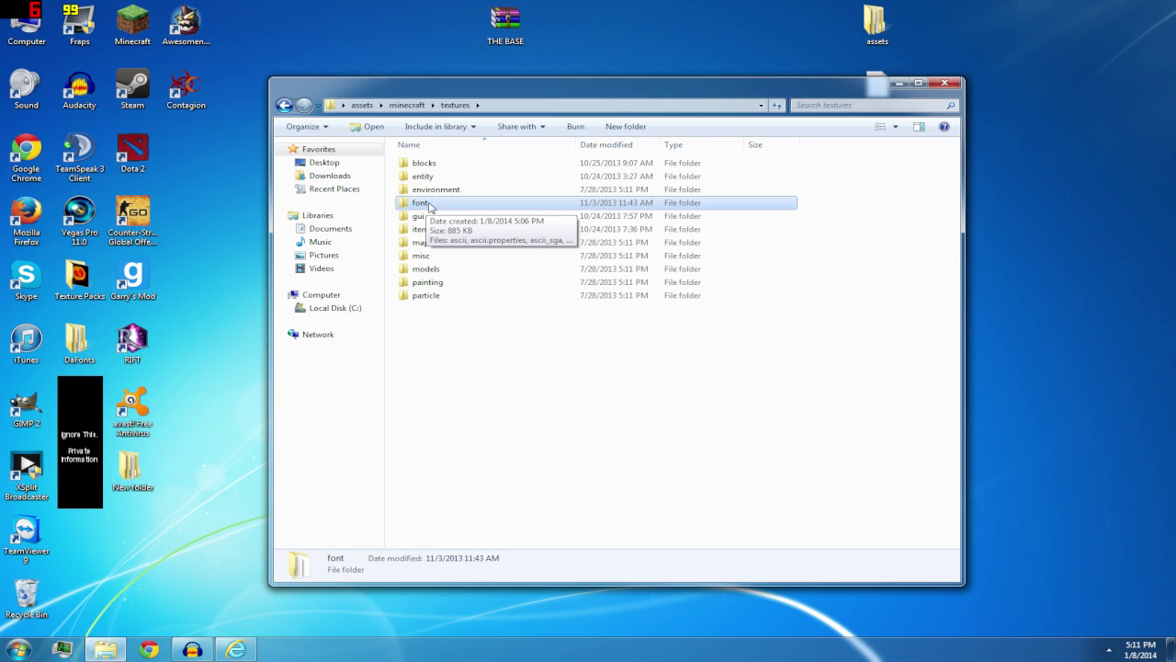
{"action": "left_click", "coordinate": [419, 218]}
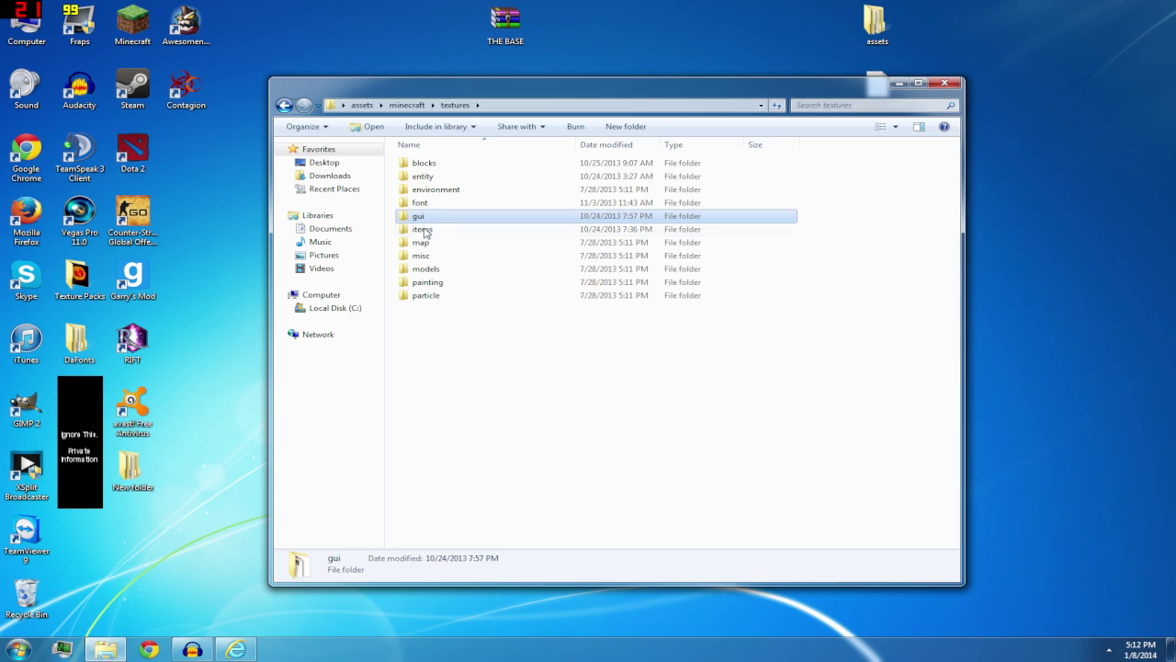
{"action": "left_click", "coordinate": [423, 230]}
{"action": "left_click", "coordinate": [423, 244]}
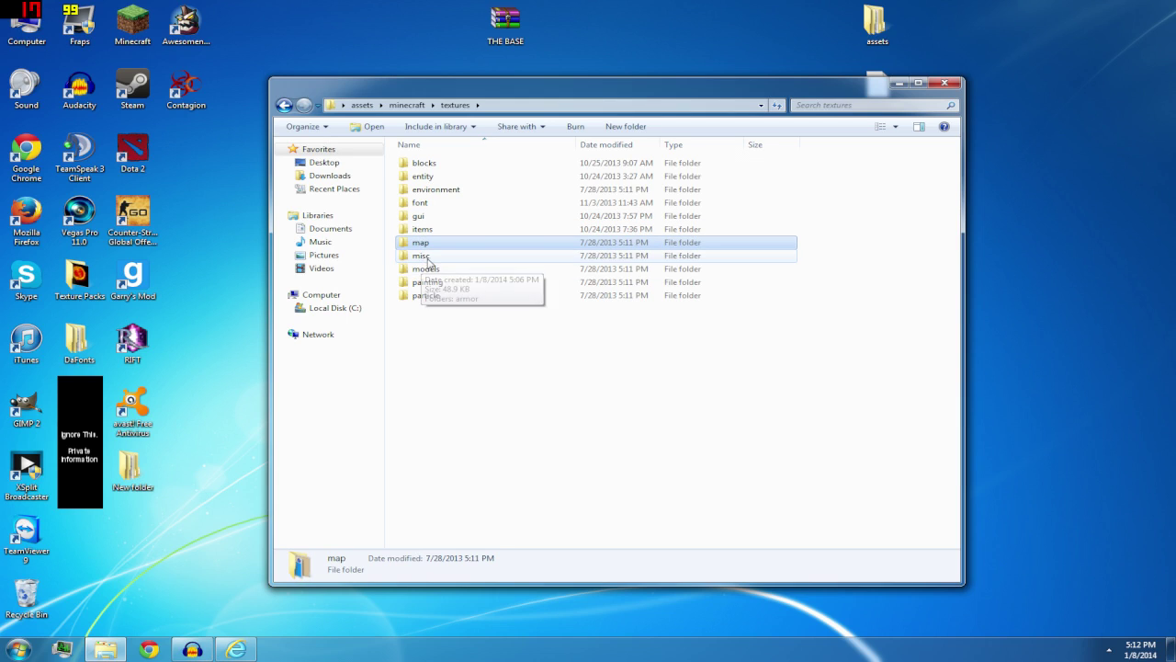
{"action": "left_click", "coordinate": [423, 256]}
{"action": "left_click", "coordinate": [427, 270]}
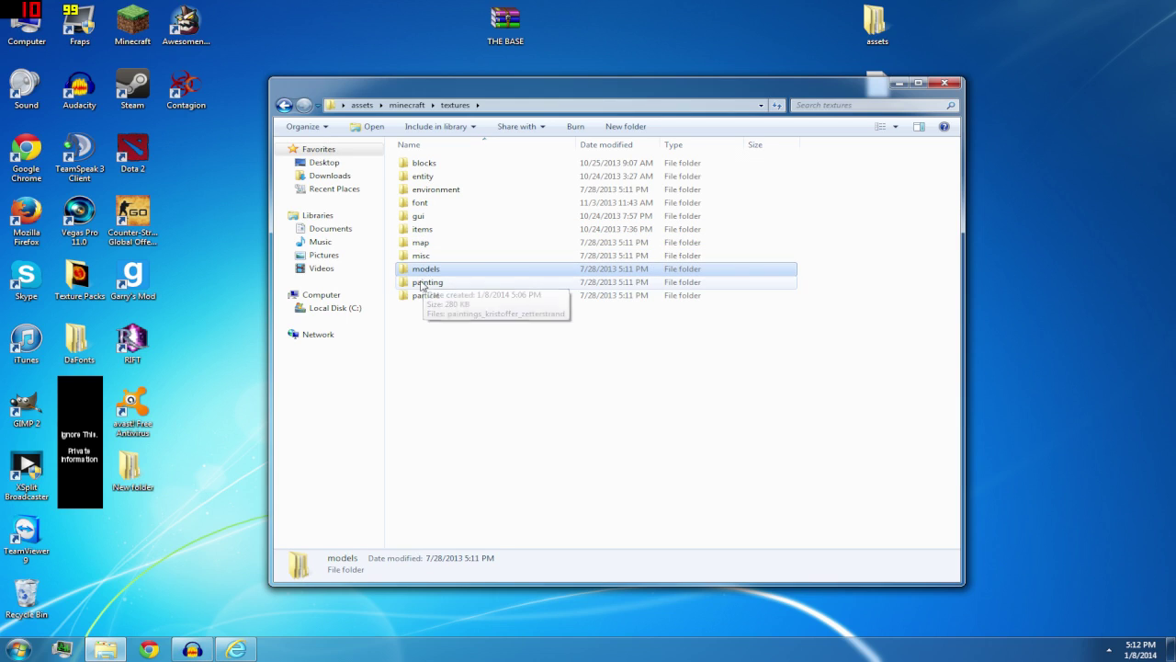
Open models\armor, look through the armor layer images, and return to the textures folder
{"action": "double_click", "coordinate": [427, 269]}
{"action": "double_click", "coordinate": [427, 164]}
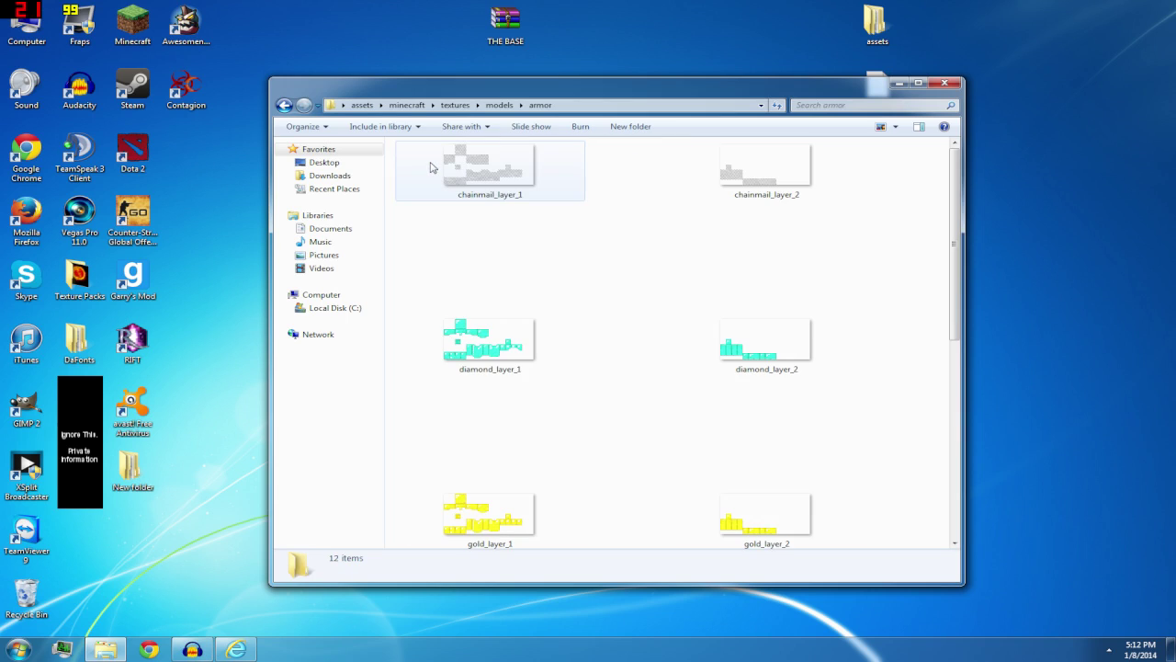
{"action": "scroll", "coordinate": [482, 212], "scroll_direction": "down", "scroll_amount": 5}
{"action": "key", "text": "BackSpace"}
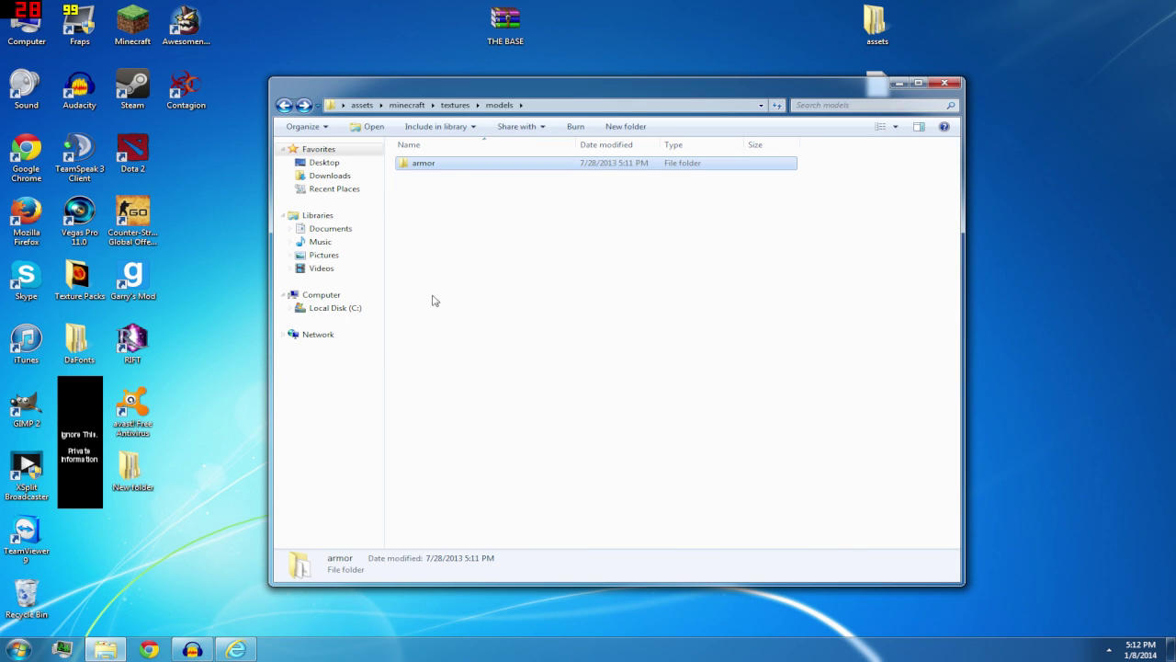
{"action": "key", "text": "BackSpace"}
Open the painting folder, view the paintings_kristoffer_zetterstrand image, close it and return to the textures folder
{"action": "double_click", "coordinate": [426, 283]}
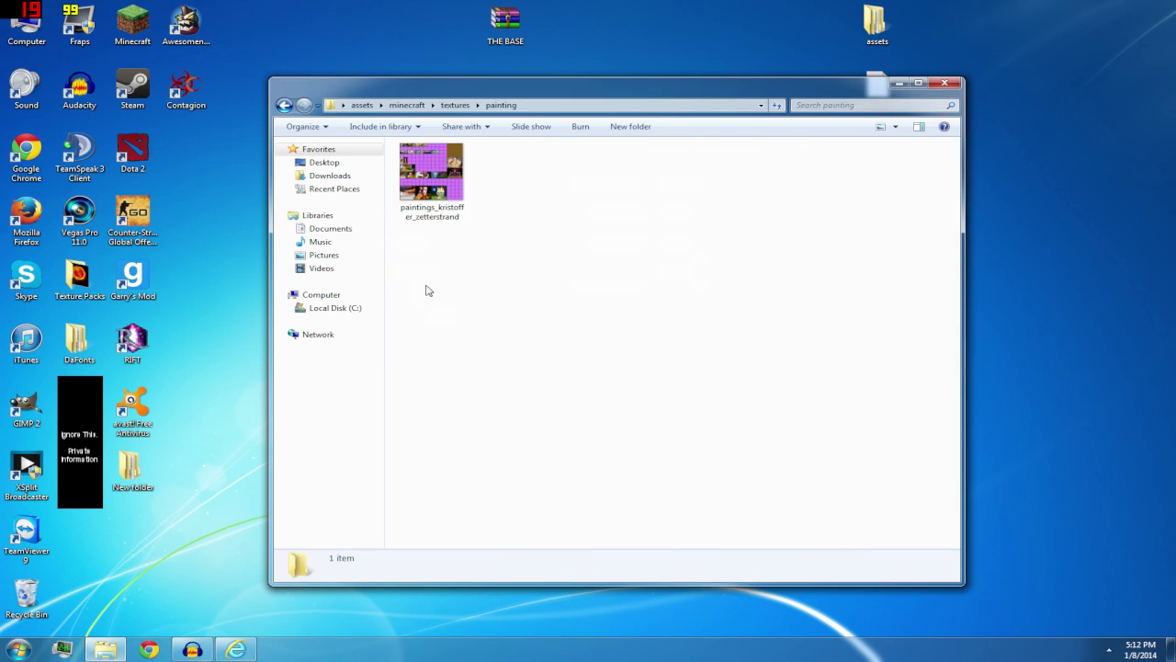
{"action": "left_click", "coordinate": [405, 181]}
{"action": "double_click", "coordinate": [420, 177]}
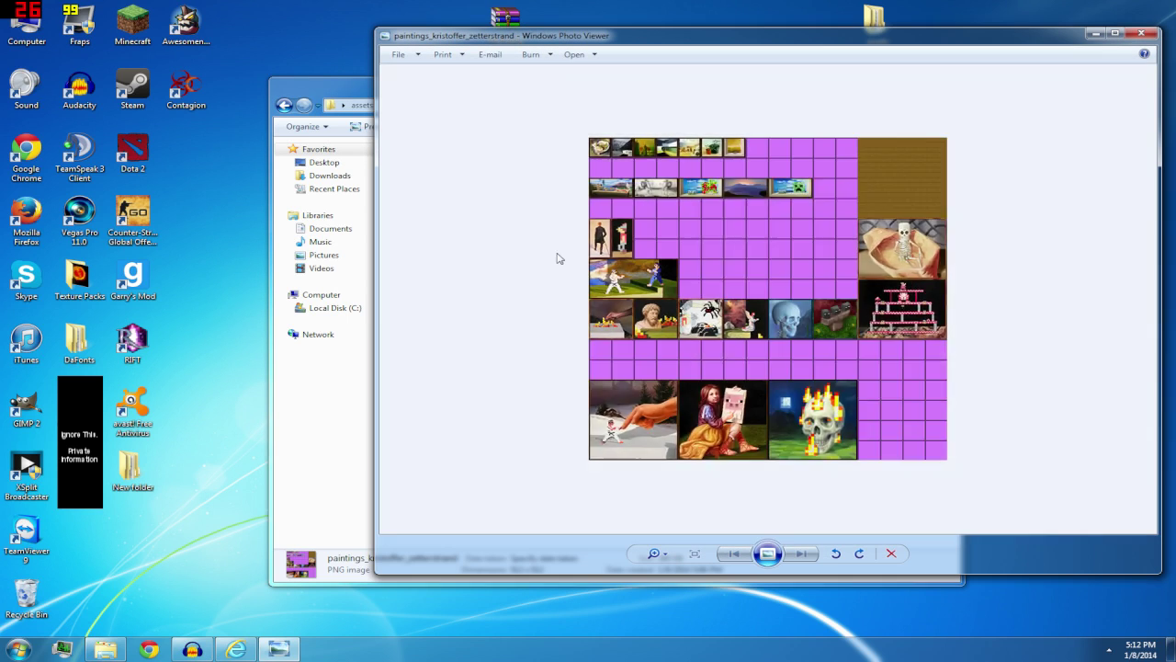
{"action": "left_click", "coordinate": [1149, 38]}
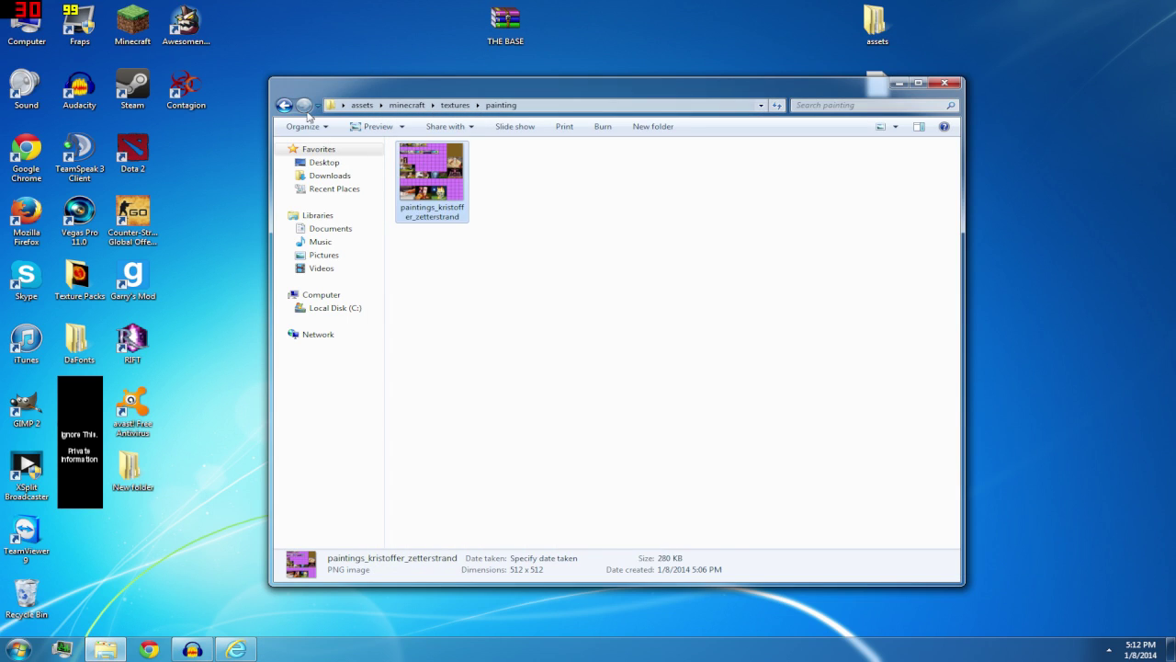
{"action": "left_click", "coordinate": [285, 106]}
Open the particle folder, examine the particles image, check the footprint file, and return to the textures folder
{"action": "double_click", "coordinate": [426, 296]}
{"action": "left_click", "coordinate": [501, 177]}
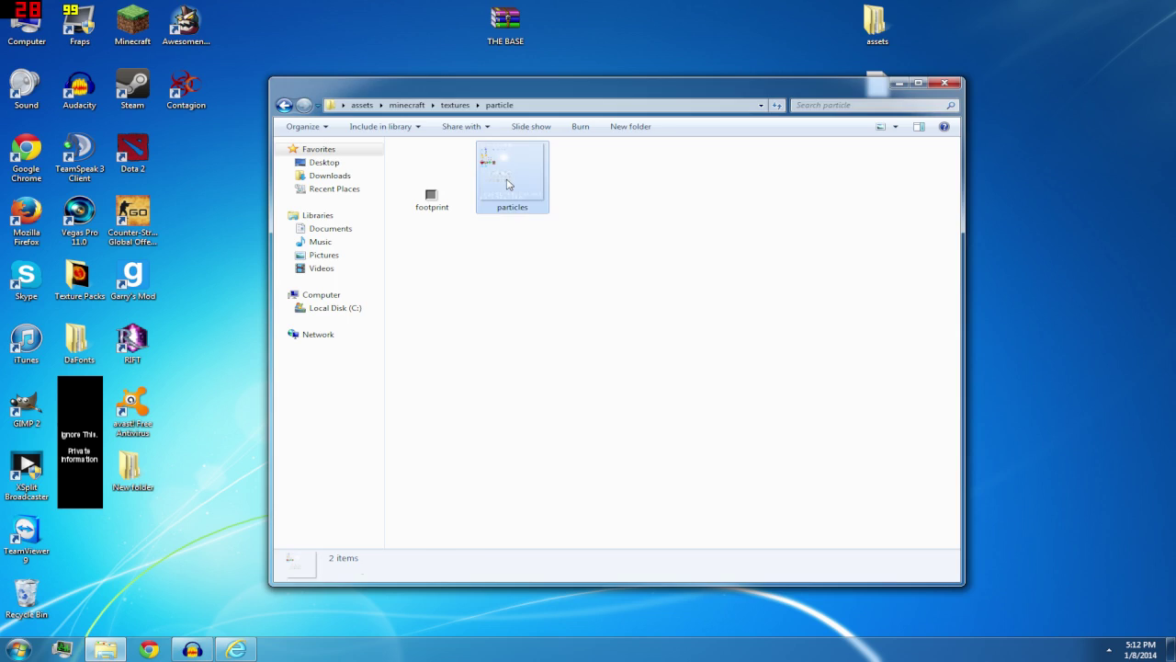
{"action": "double_click", "coordinate": [508, 184]}
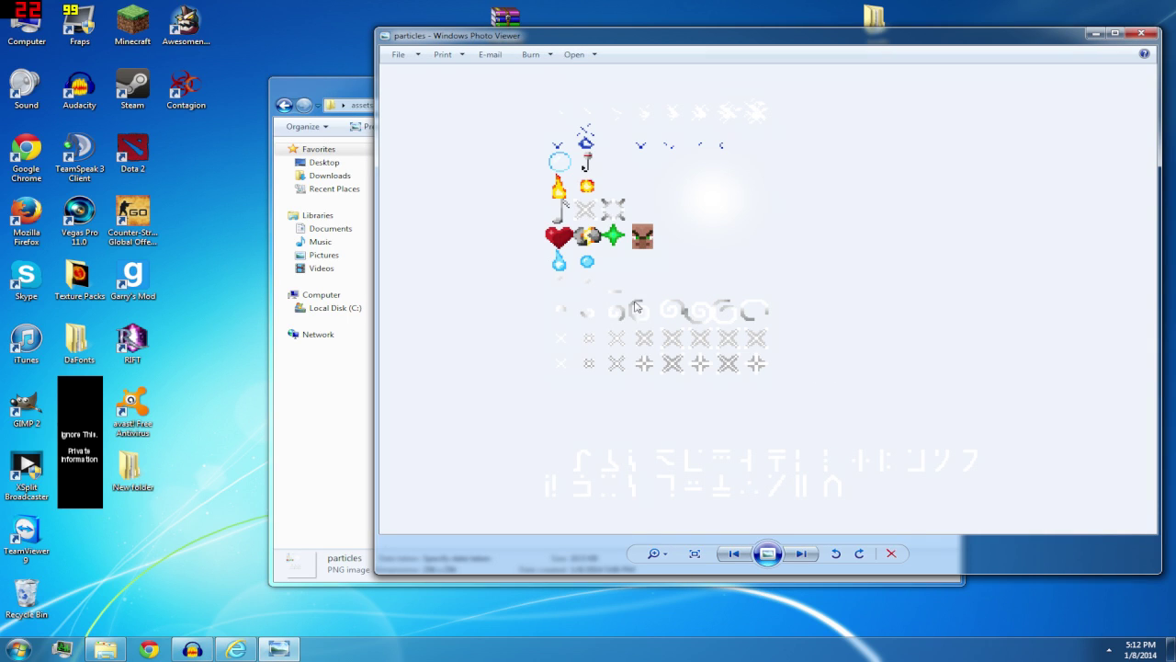
{"action": "scroll", "coordinate": [632, 305], "scroll_direction": "down", "scroll_amount": 2}
{"action": "scroll", "coordinate": [630, 304], "scroll_direction": "up", "scroll_amount": 2}
{"action": "scroll", "coordinate": [625, 292], "scroll_direction": "down", "scroll_amount": 2}
{"action": "scroll", "coordinate": [694, 282], "scroll_direction": "up", "scroll_amount": 1}
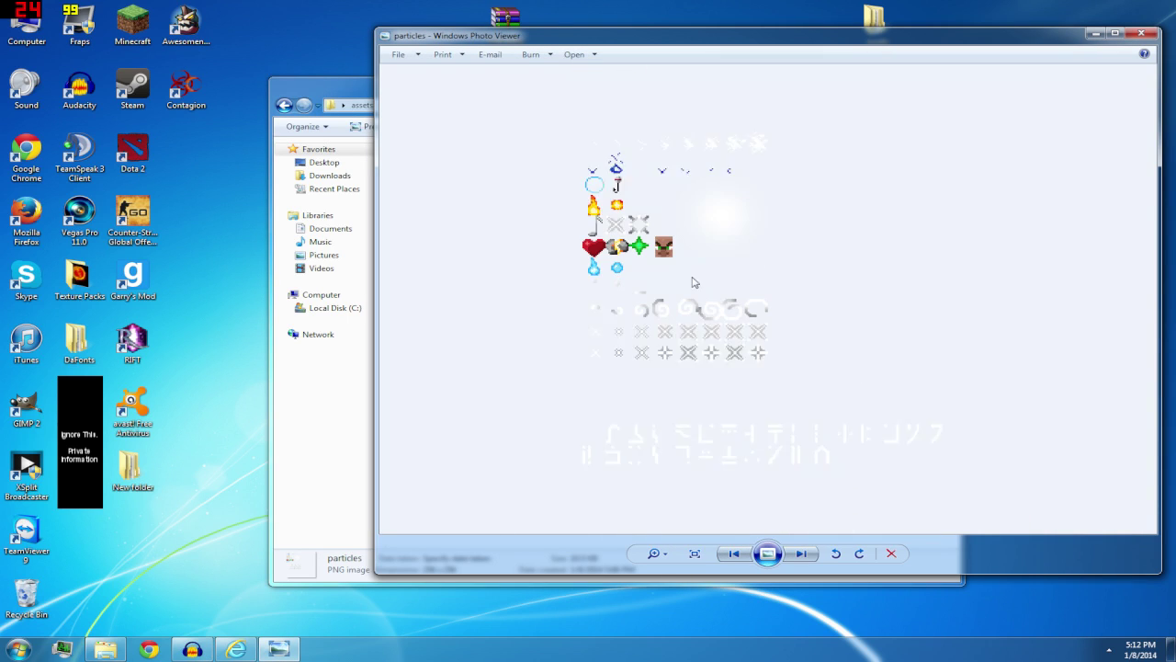
{"action": "left_click", "coordinate": [1142, 34]}
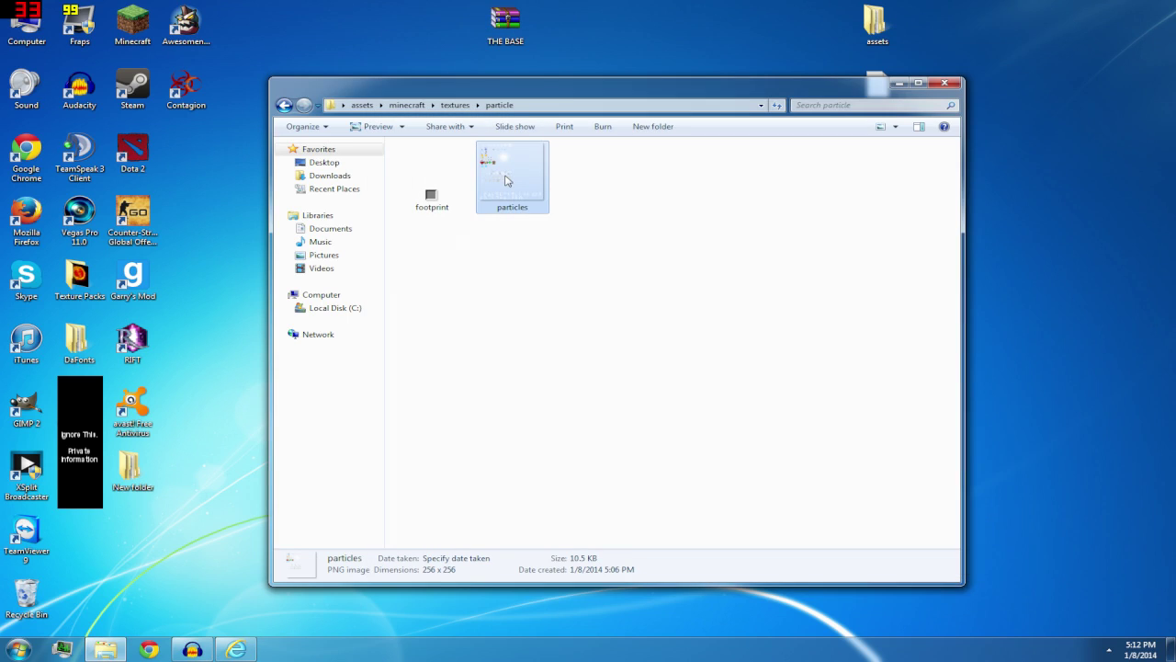
{"action": "left_click", "coordinate": [460, 249]}
{"action": "left_click", "coordinate": [432, 195]}
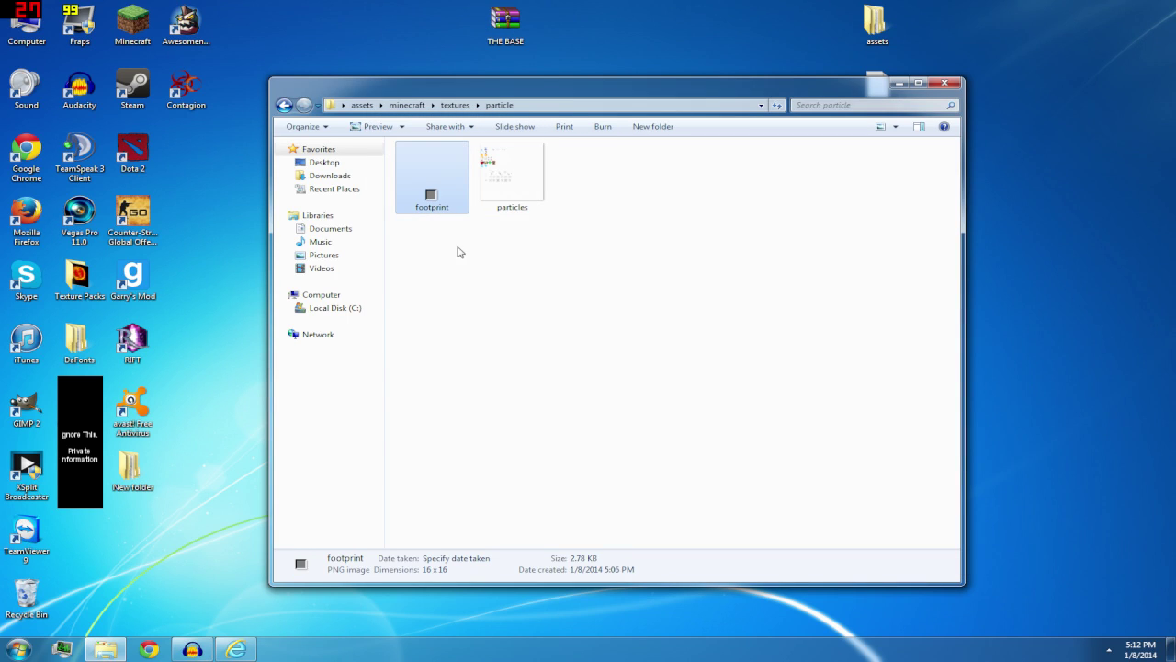
{"action": "left_click", "coordinate": [284, 104]}
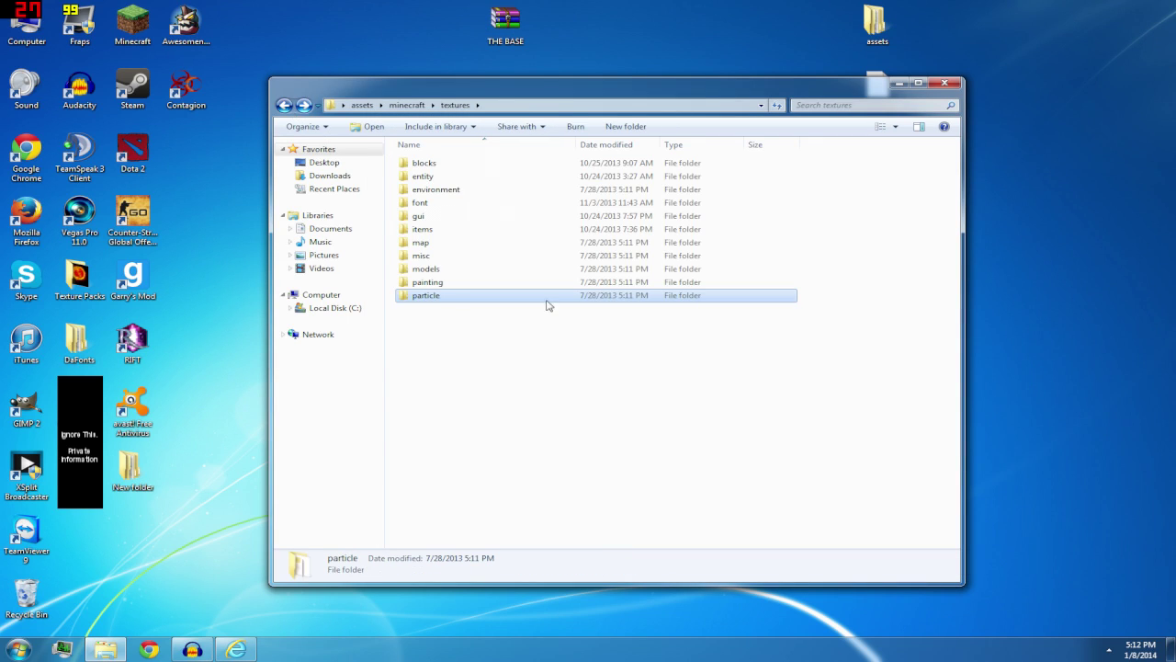
Open the blocks folder, maximize its window and look through the block textures
{"action": "left_click", "coordinate": [437, 165]}
{"action": "double_click", "coordinate": [436, 165]}
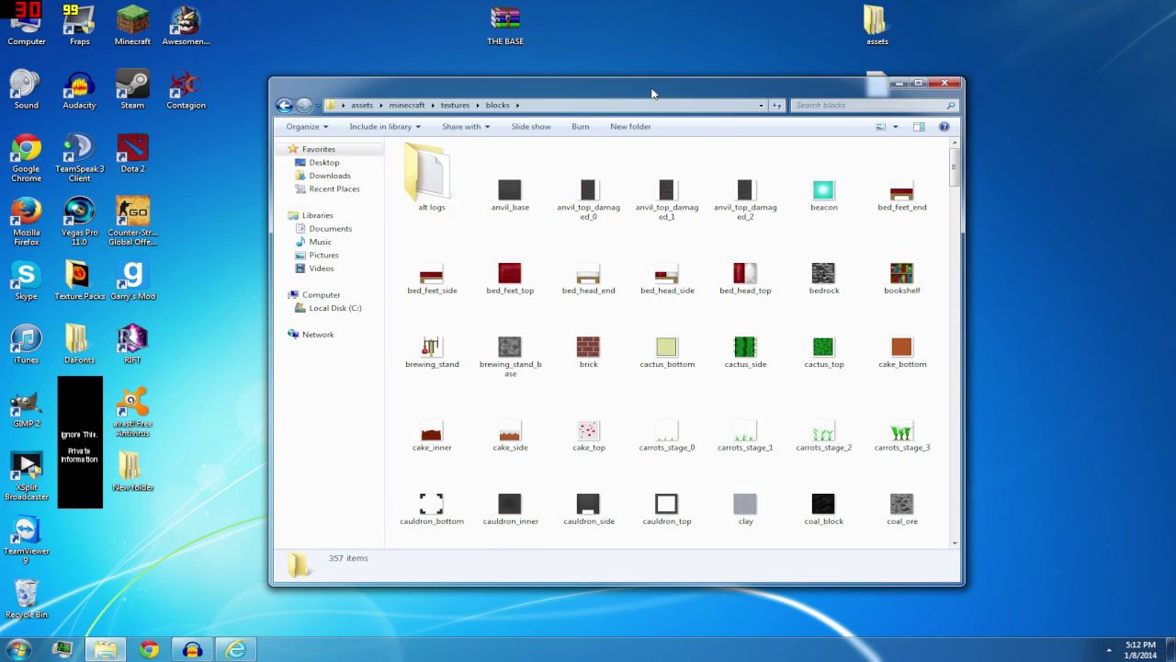
{"action": "double_click", "coordinate": [652, 92]}
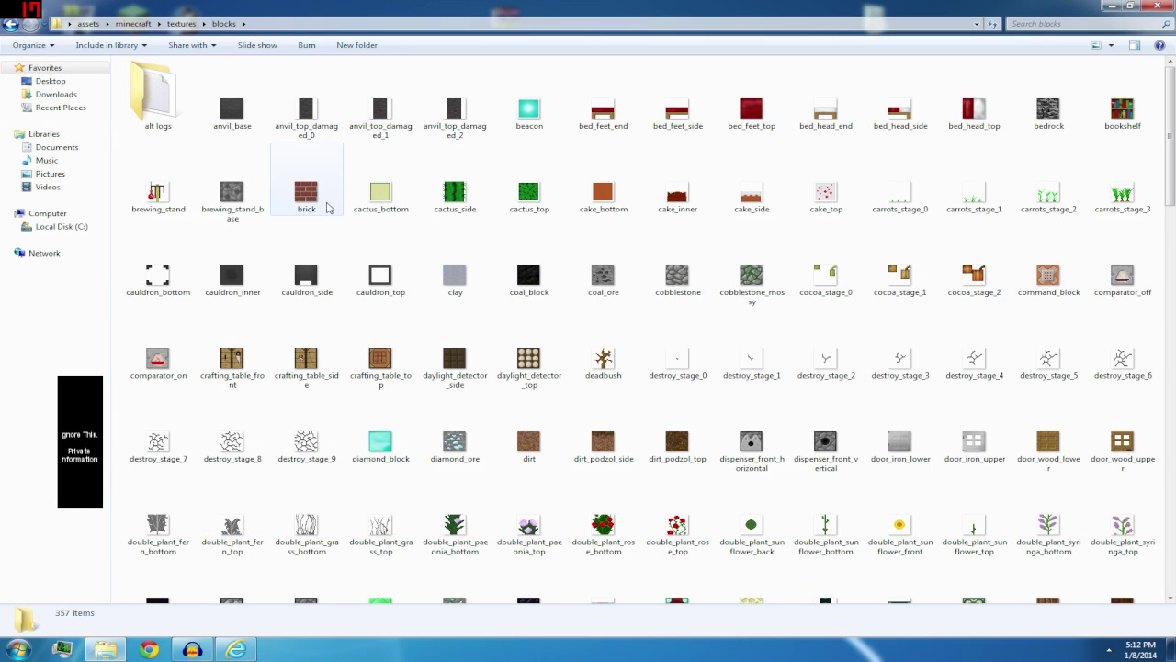
{"action": "left_click", "coordinate": [324, 205]}
{"action": "scroll", "coordinate": [401, 196], "scroll_direction": "down", "scroll_amount": 5}
{"action": "scroll", "coordinate": [543, 153], "scroll_direction": "up", "scroll_amount": 8}
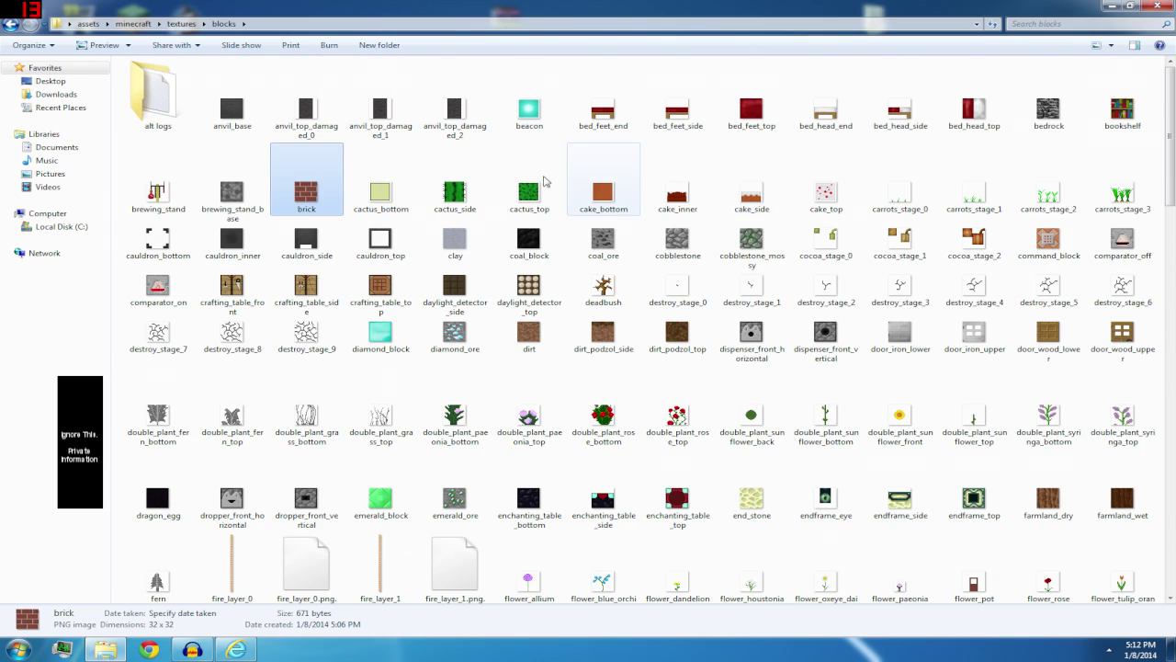
{"action": "scroll", "coordinate": [429, 263], "scroll_direction": "down", "scroll_amount": 12}
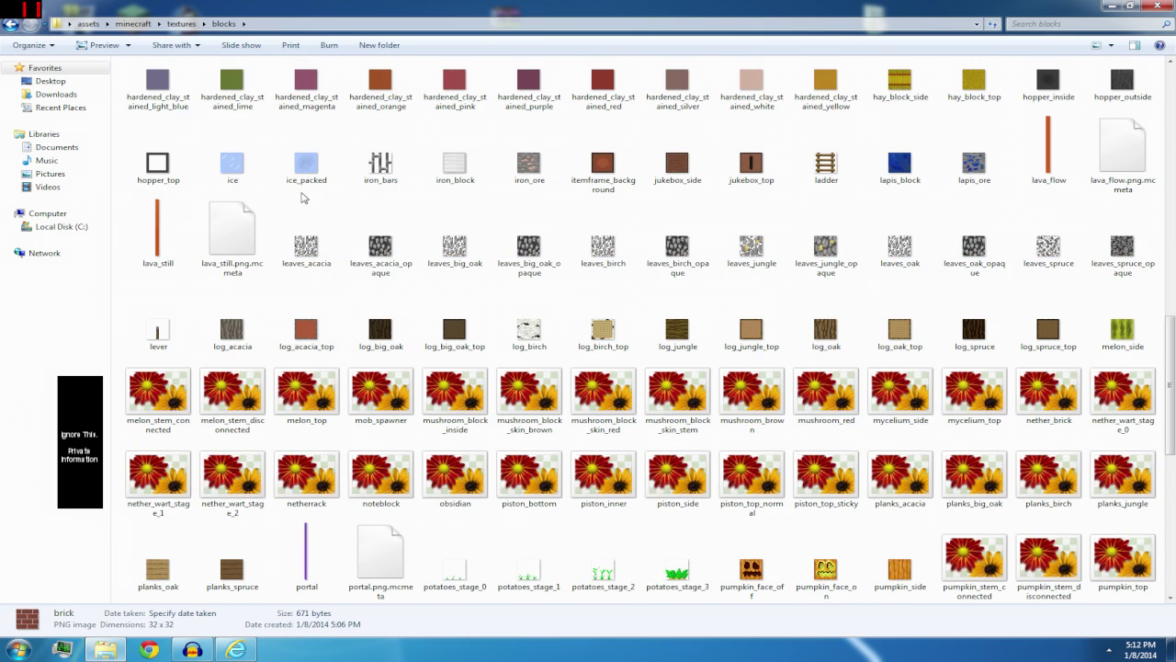
{"action": "scroll", "coordinate": [428, 264], "scroll_direction": "up", "scroll_amount": 12}
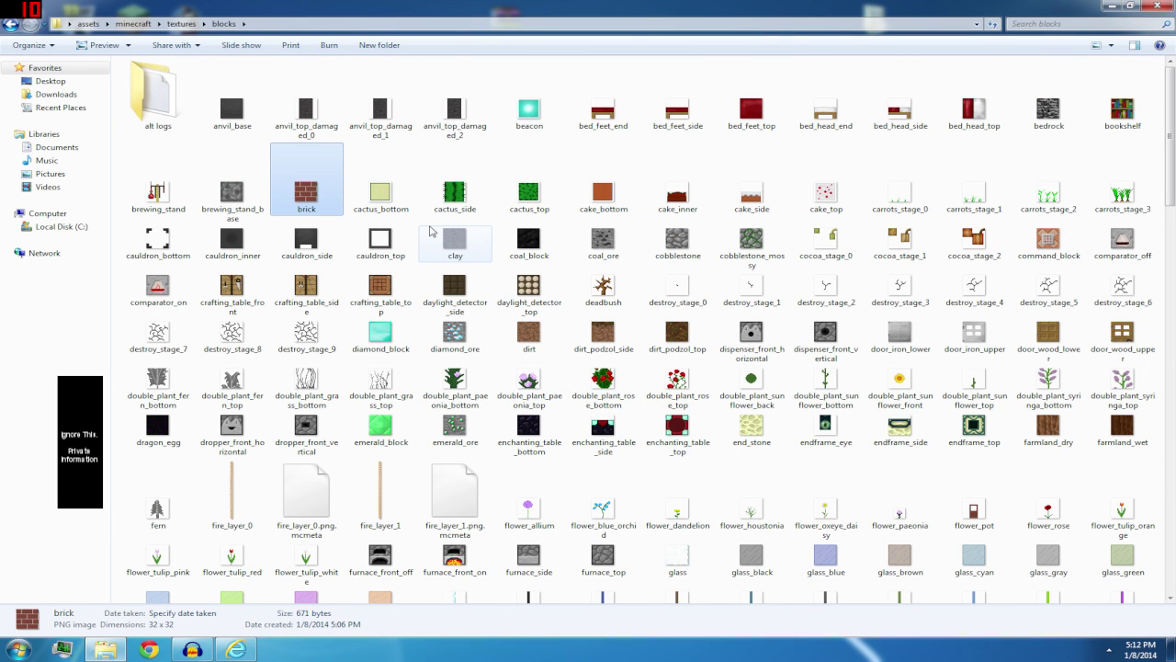
Restore the blocks window, open the Texture Packs folder and move the [1.6]_Faithful_Venom_64x and [1.6]_Defscape_32x_2.4 archives to the desktop
{"action": "left_click", "coordinate": [1134, 7]}
{"action": "left_click_drag", "start_coordinate": [746, 94], "coordinate": [694, 92]}
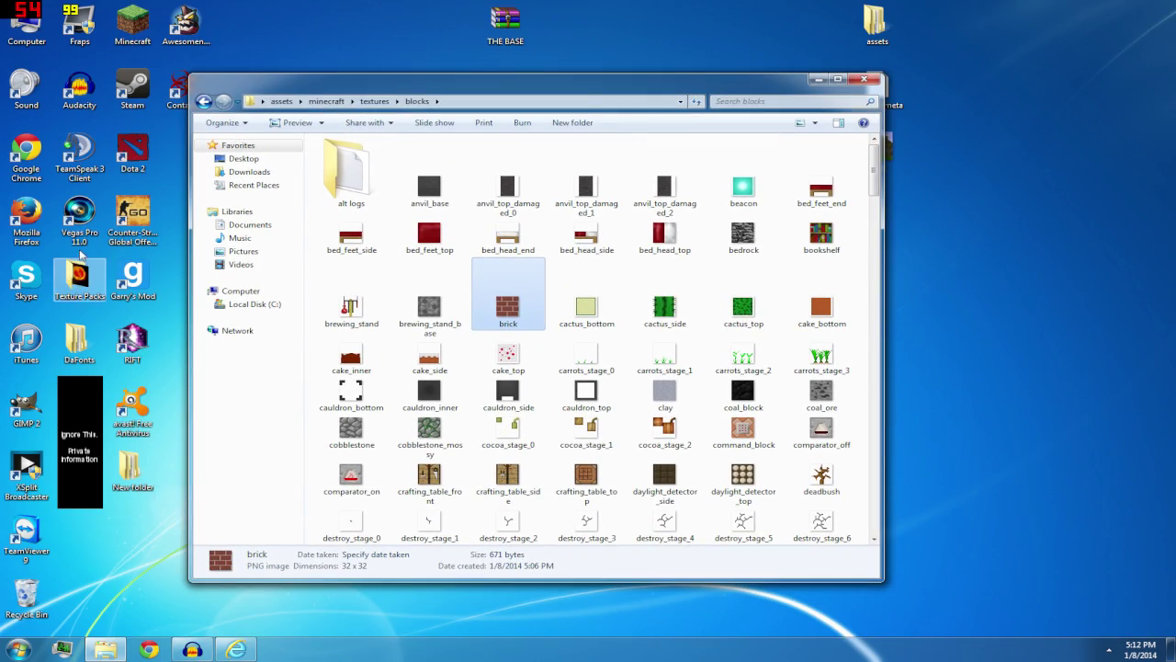
{"action": "double_click", "coordinate": [77, 277]}
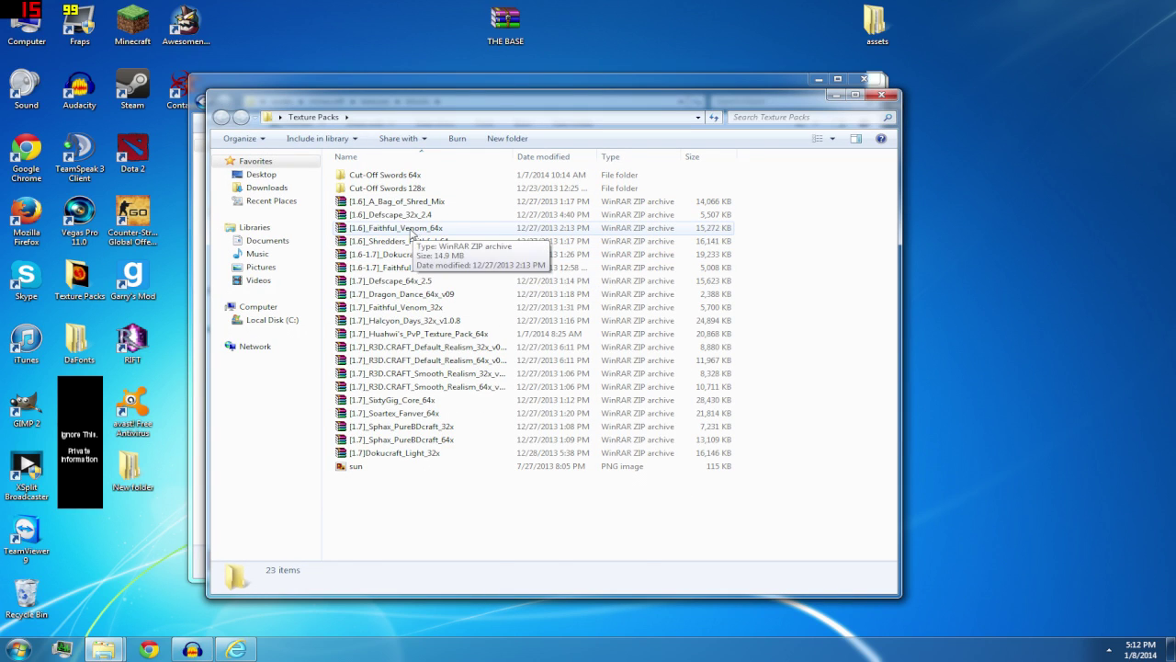
{"action": "left_click_drag", "start_coordinate": [414, 228], "coordinate": [1131, 165]}
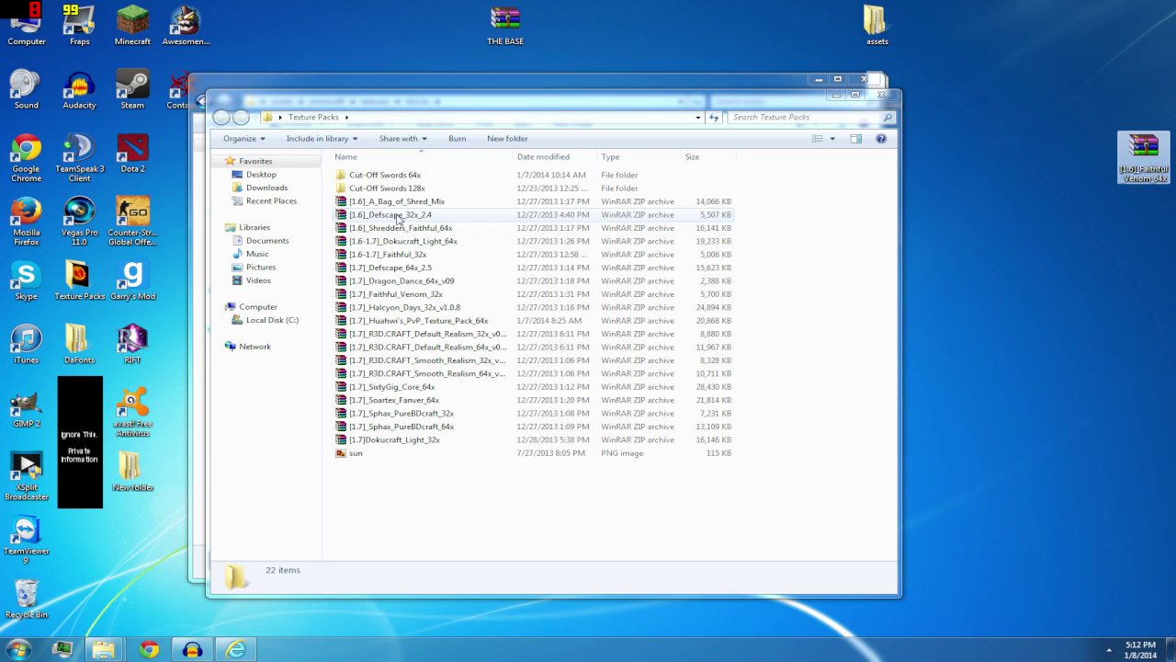
{"action": "left_click_drag", "start_coordinate": [398, 217], "coordinate": [1144, 110]}
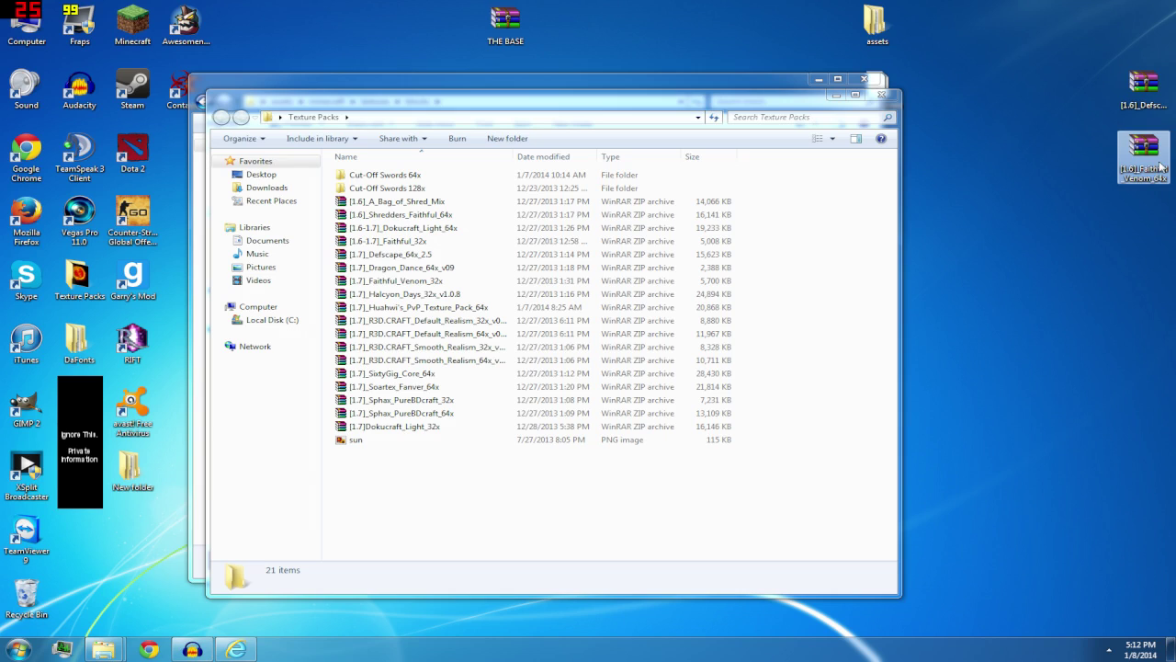
Move the [1.7]_R3D.CRAFT_Default_Realism_32x archive to the desktop and space the extracted pack archives apart there
{"action": "mouse_move", "coordinate": [1140, 176]}
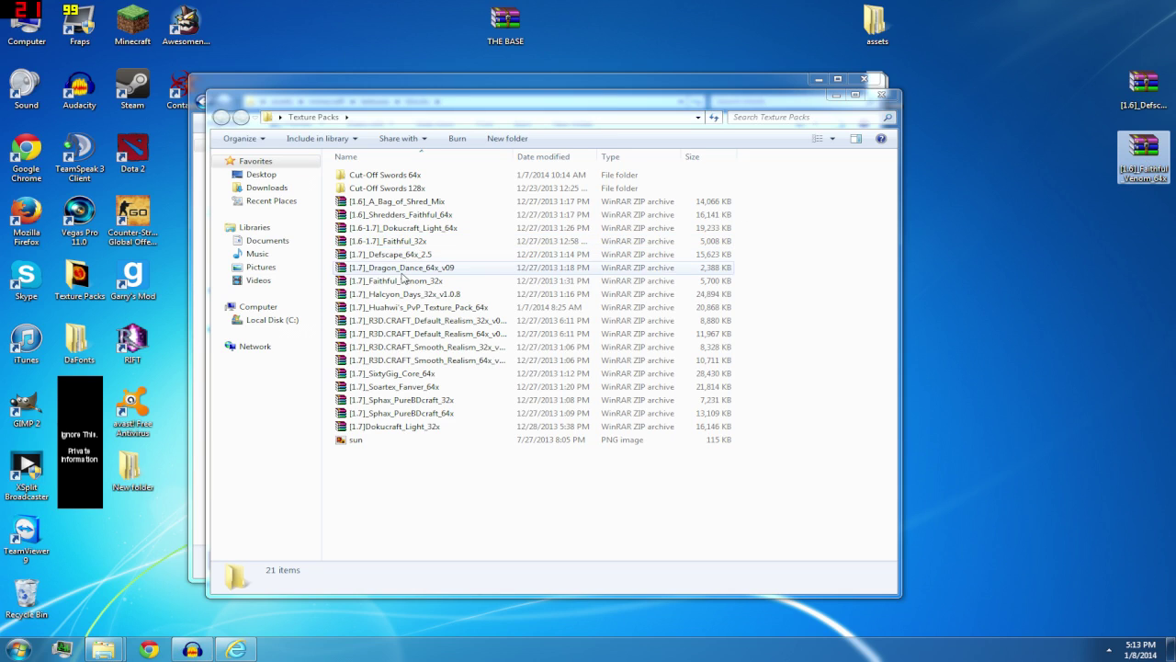
{"action": "left_click", "coordinate": [390, 310]}
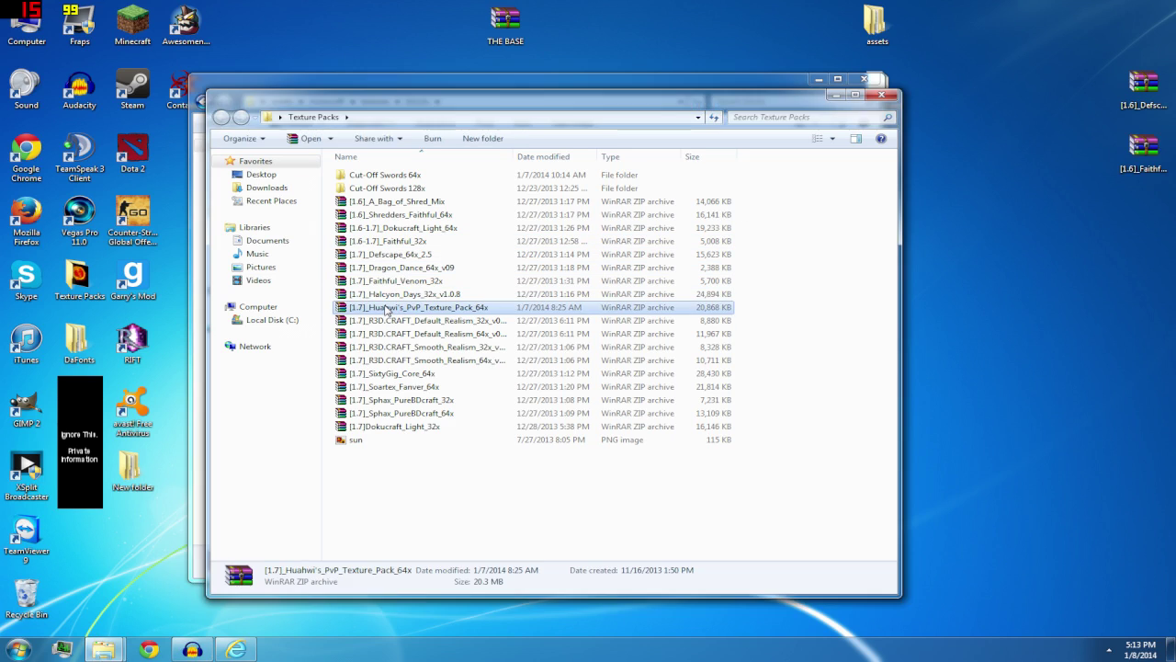
{"action": "left_click", "coordinate": [385, 321]}
{"action": "left_click_drag", "start_coordinate": [395, 322], "coordinate": [1101, 50]}
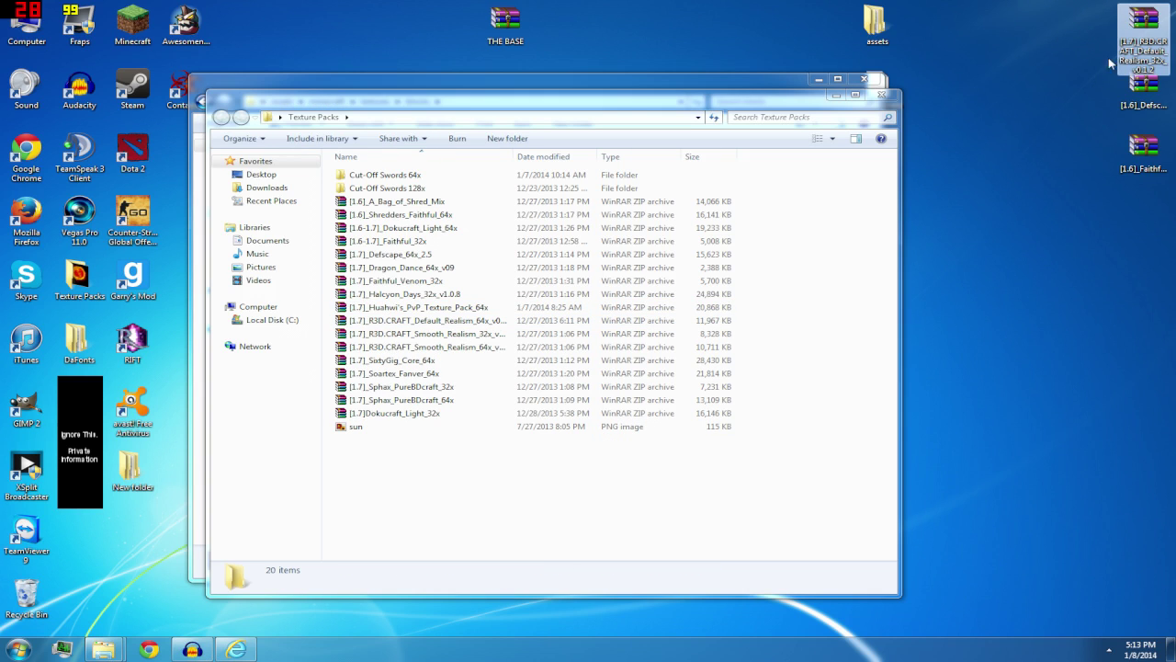
{"action": "left_click_drag", "start_coordinate": [1145, 89], "coordinate": [1147, 158]}
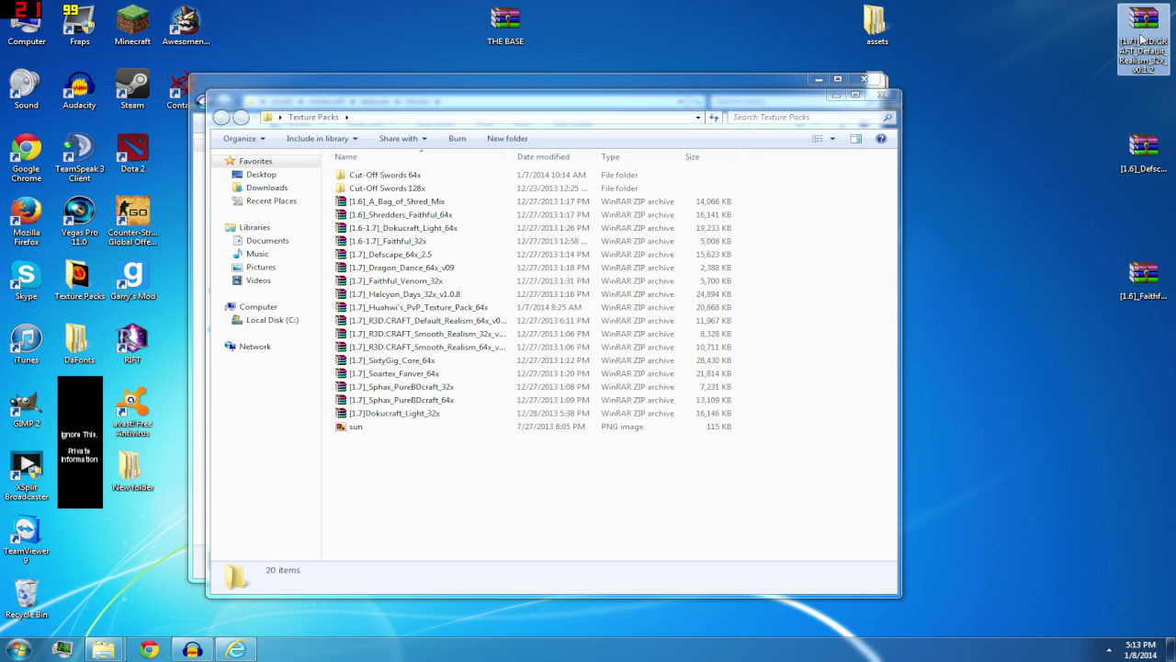
Move the [1.7]_Halcyon_Days_32x_v1.0.8 and [1.7]_R3D.CRAFT_Smooth_Realism_32x archives from the Texture Packs folder to the desktop
{"action": "left_click", "coordinate": [416, 268]}
{"action": "left_click", "coordinate": [408, 242]}
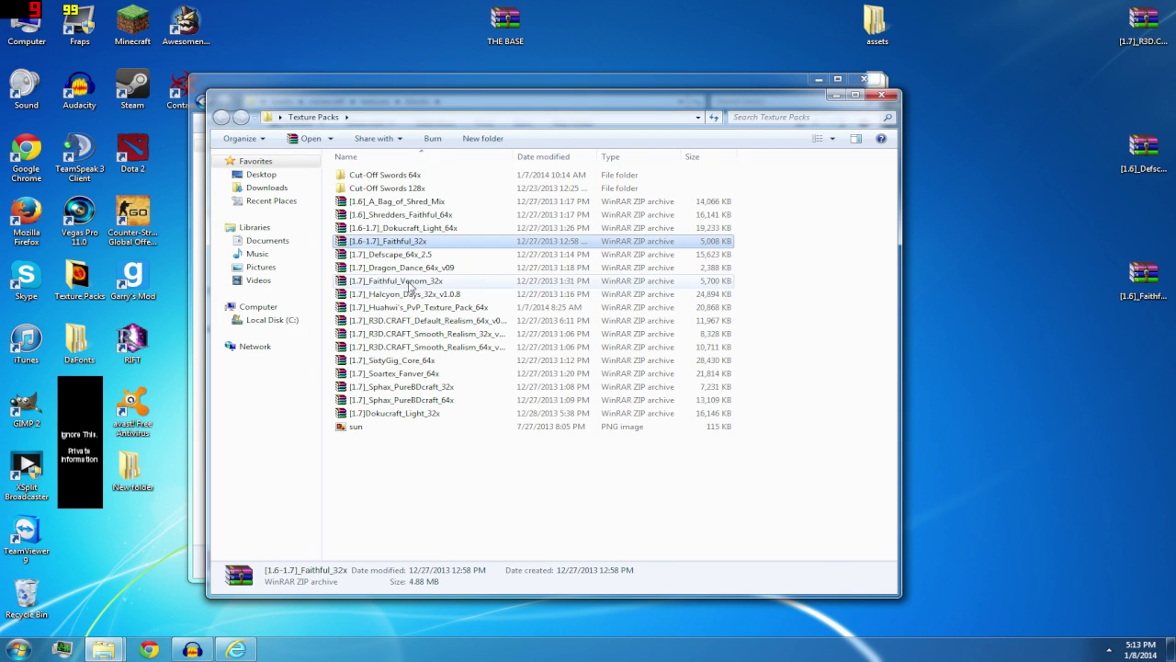
{"action": "left_click", "coordinate": [386, 281]}
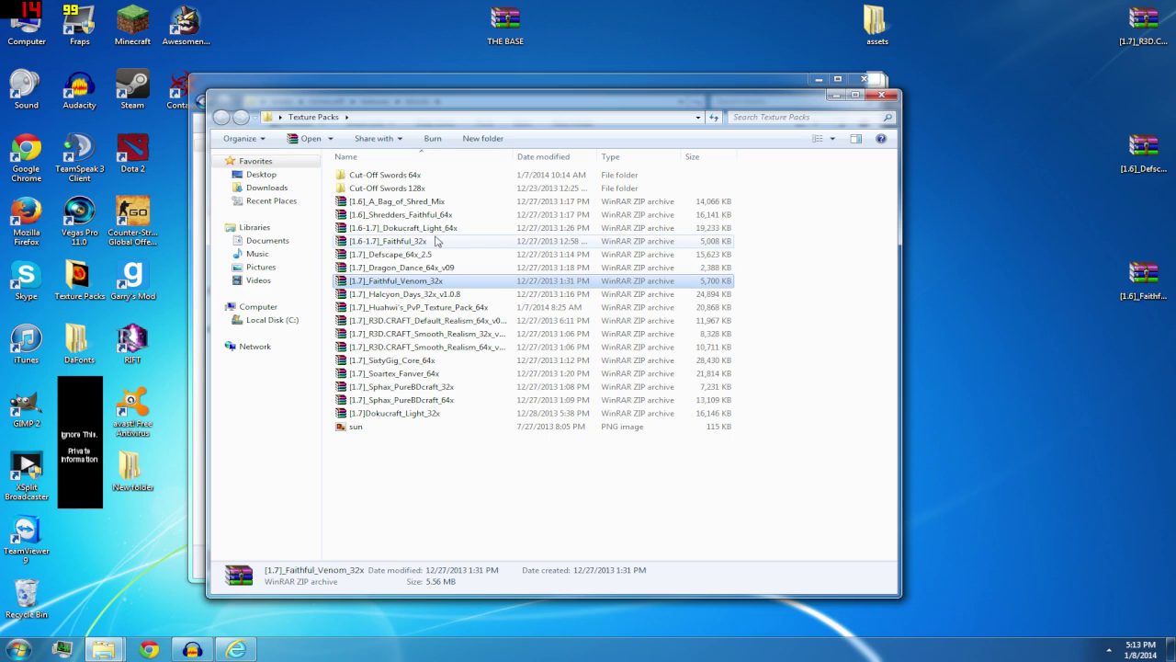
{"action": "left_click", "coordinate": [404, 296]}
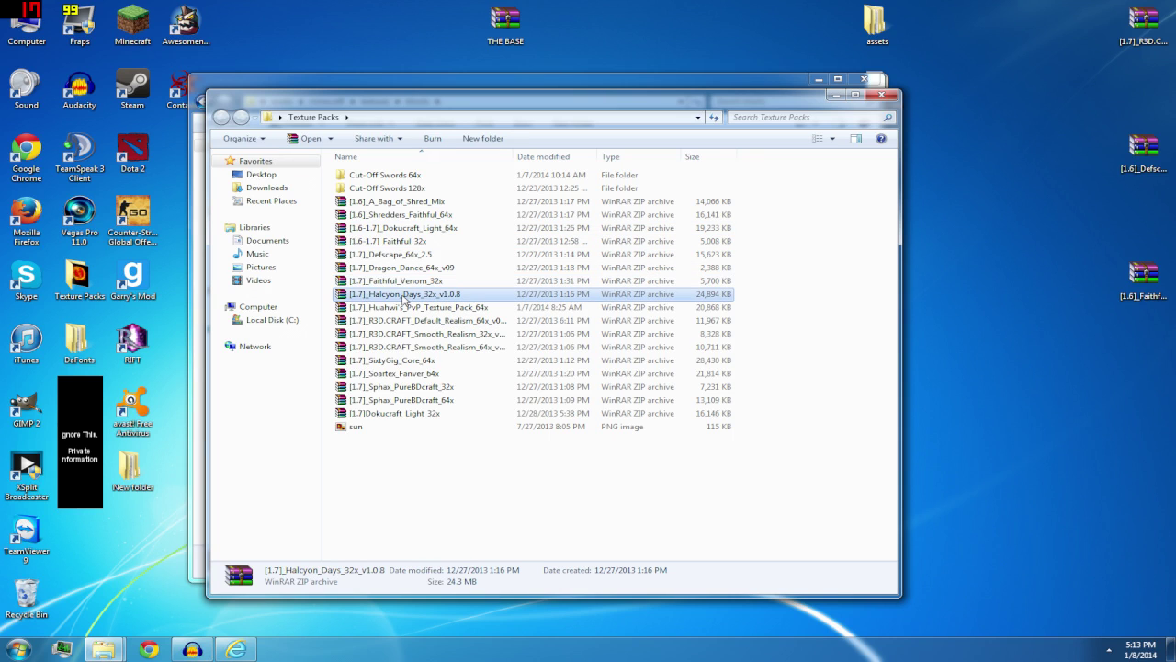
{"action": "left_click", "coordinate": [406, 296]}
{"action": "left_click", "coordinate": [400, 306]}
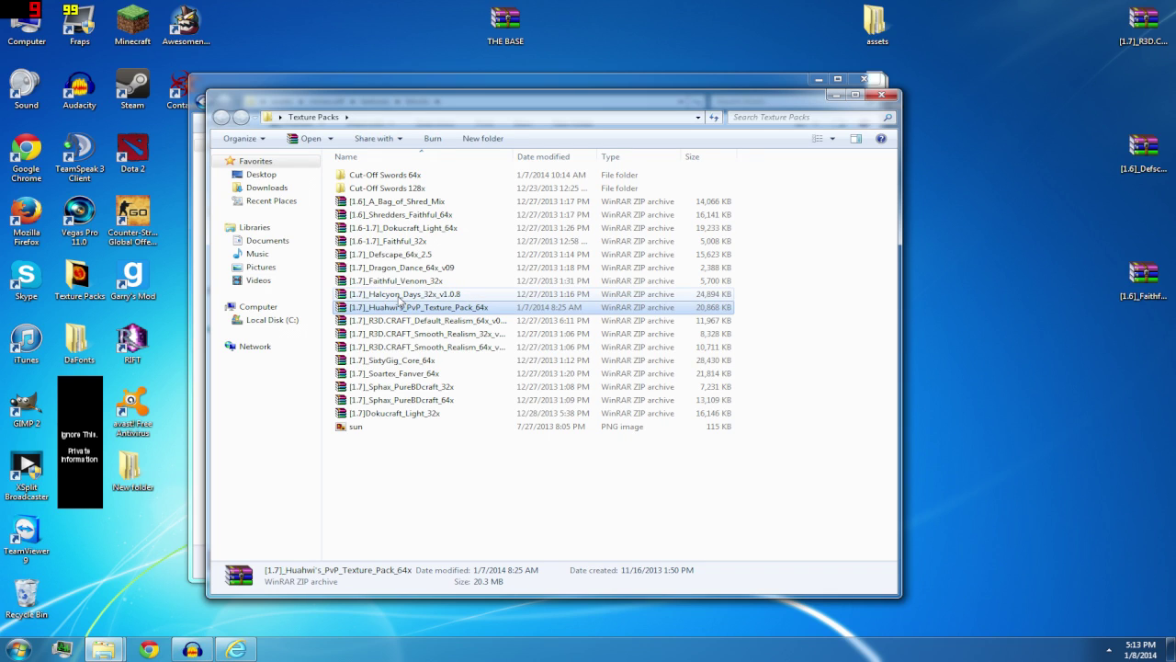
{"action": "left_click_drag", "start_coordinate": [400, 295], "coordinate": [1155, 83]}
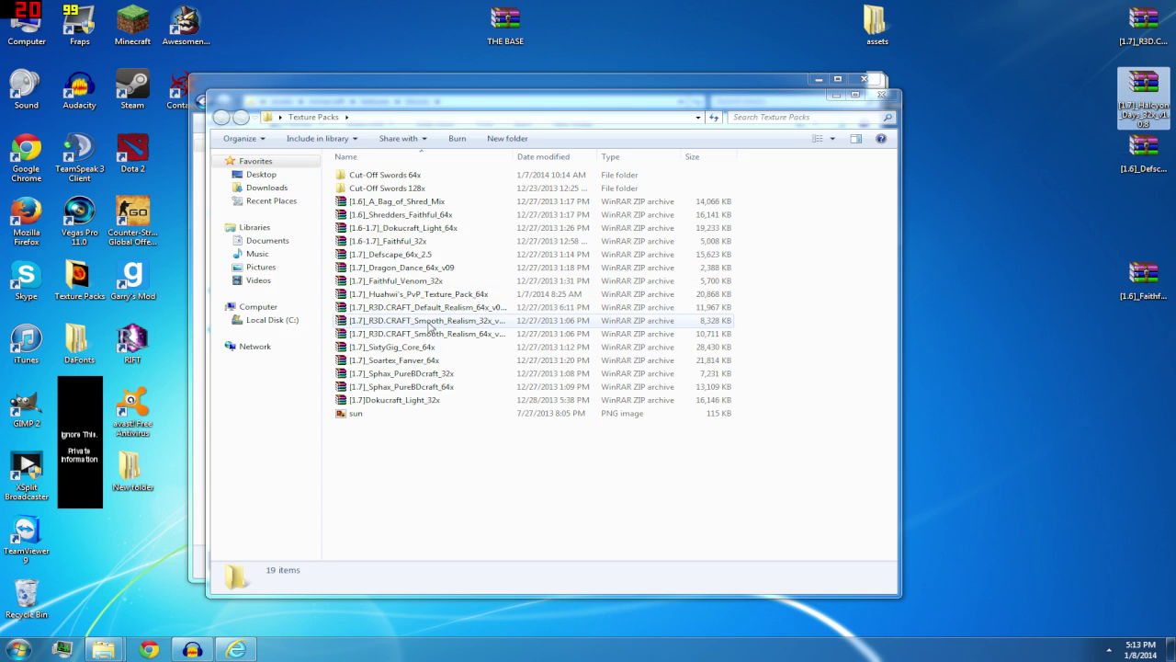
{"action": "left_click_drag", "start_coordinate": [428, 327], "coordinate": [1149, 219]}
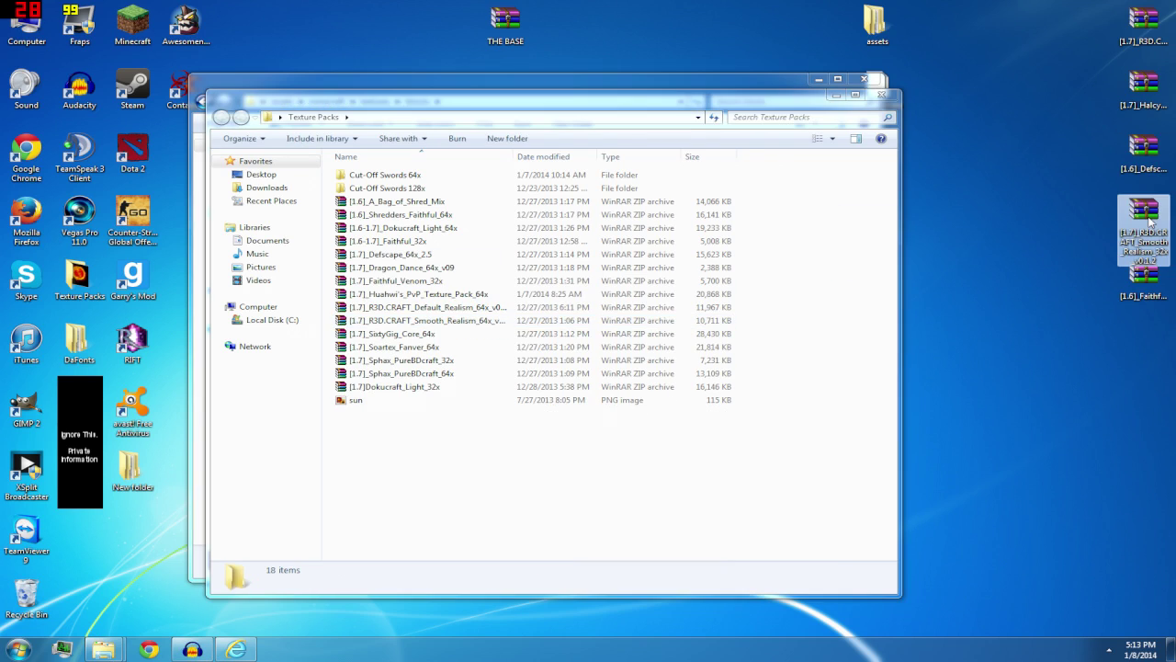
Move the [1.7]_Sphax_PureBDcraft_32x and [1.7]_Defscape_64x_2.5 archives from the Texture Packs folder to the desktop
{"action": "left_click", "coordinate": [418, 335]}
{"action": "left_click", "coordinate": [410, 347]}
{"action": "left_click", "coordinate": [398, 362]}
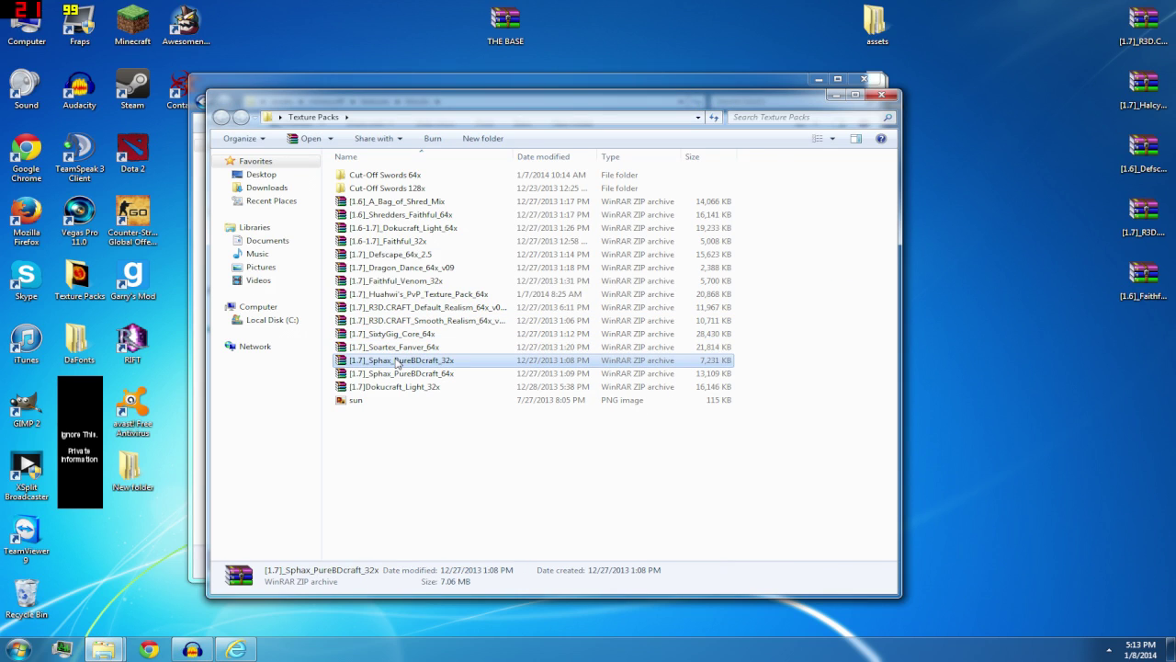
{"action": "left_click_drag", "start_coordinate": [1083, 351], "coordinate": [1084, 352]}
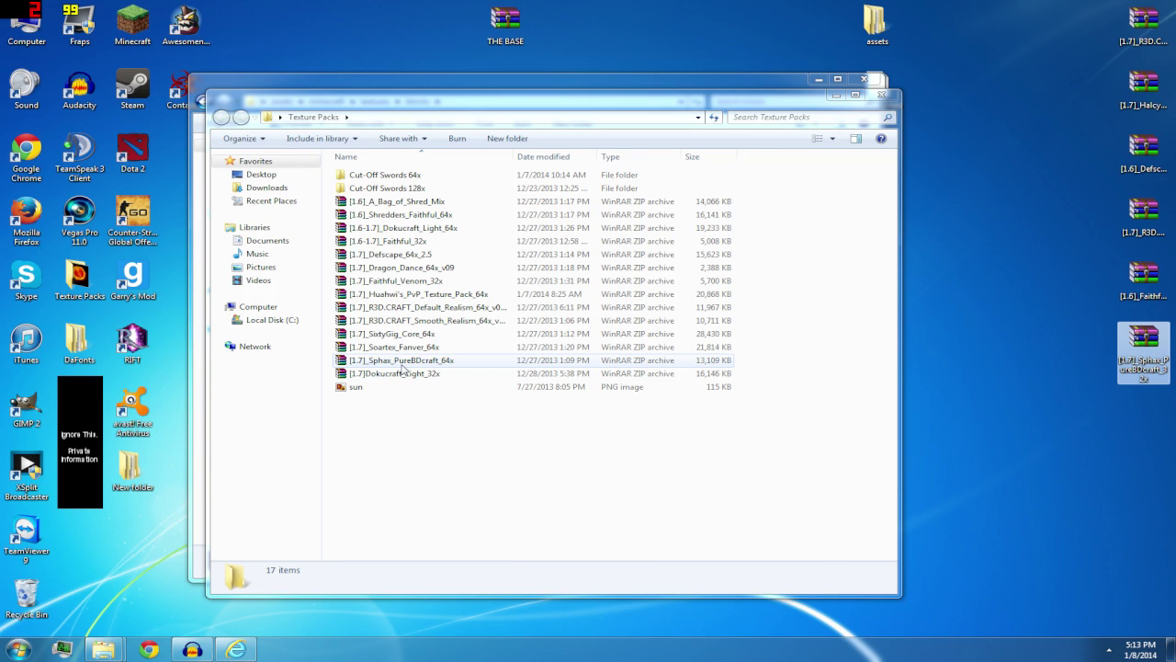
{"action": "left_click", "coordinate": [388, 260]}
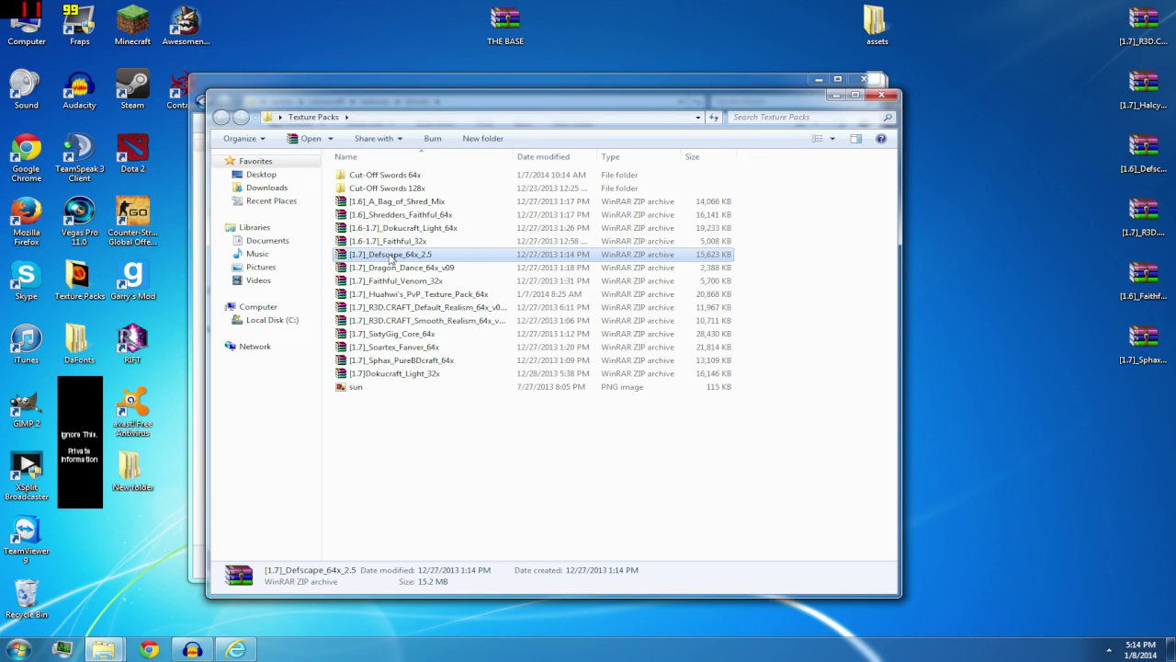
{"action": "left_click_drag", "start_coordinate": [389, 261], "coordinate": [1142, 407]}
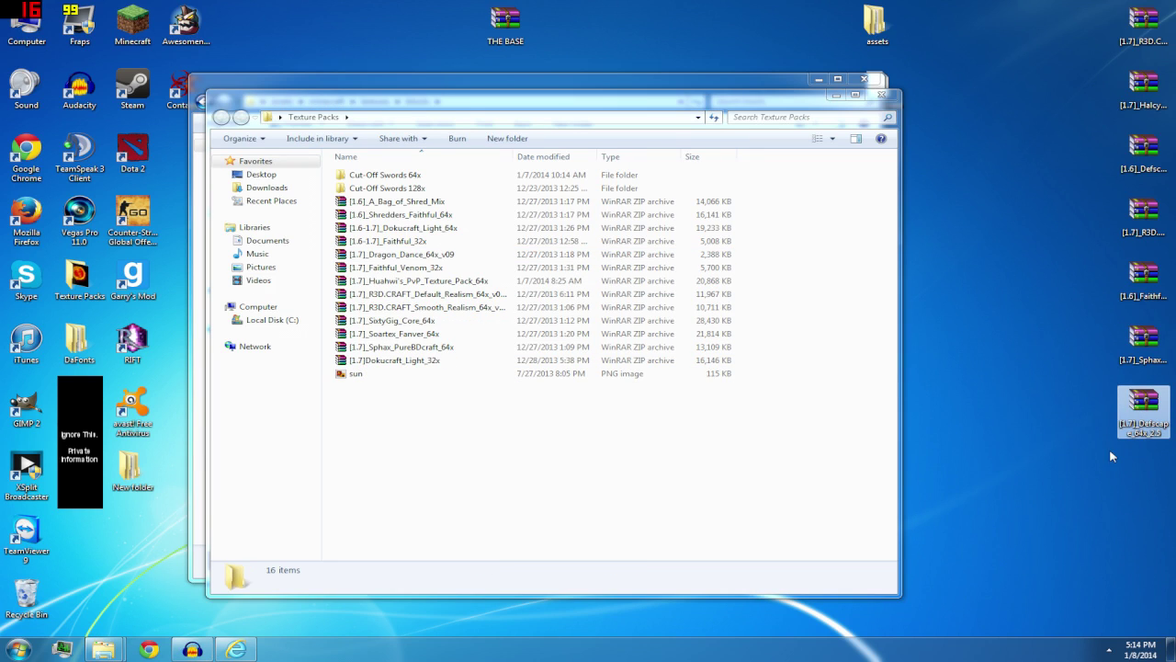
Move the [1.7]_Sphax_PureBDcraft_64x archive from the Texture Packs folder to the desktop
{"action": "left_click", "coordinate": [390, 361]}
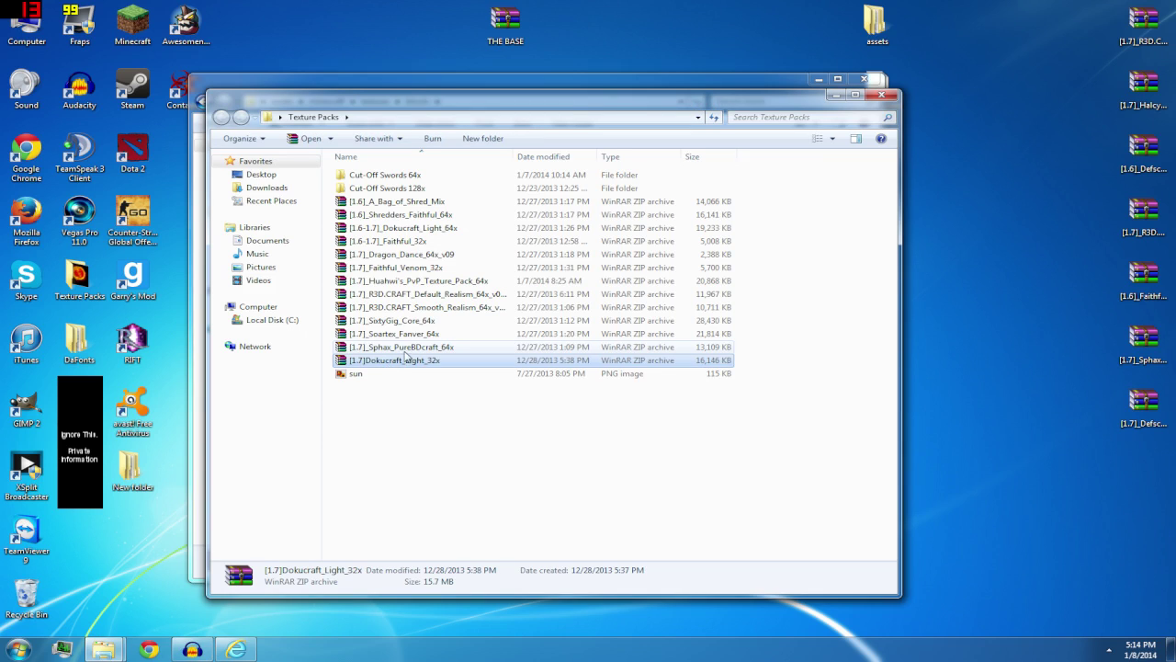
{"action": "left_click", "coordinate": [407, 349]}
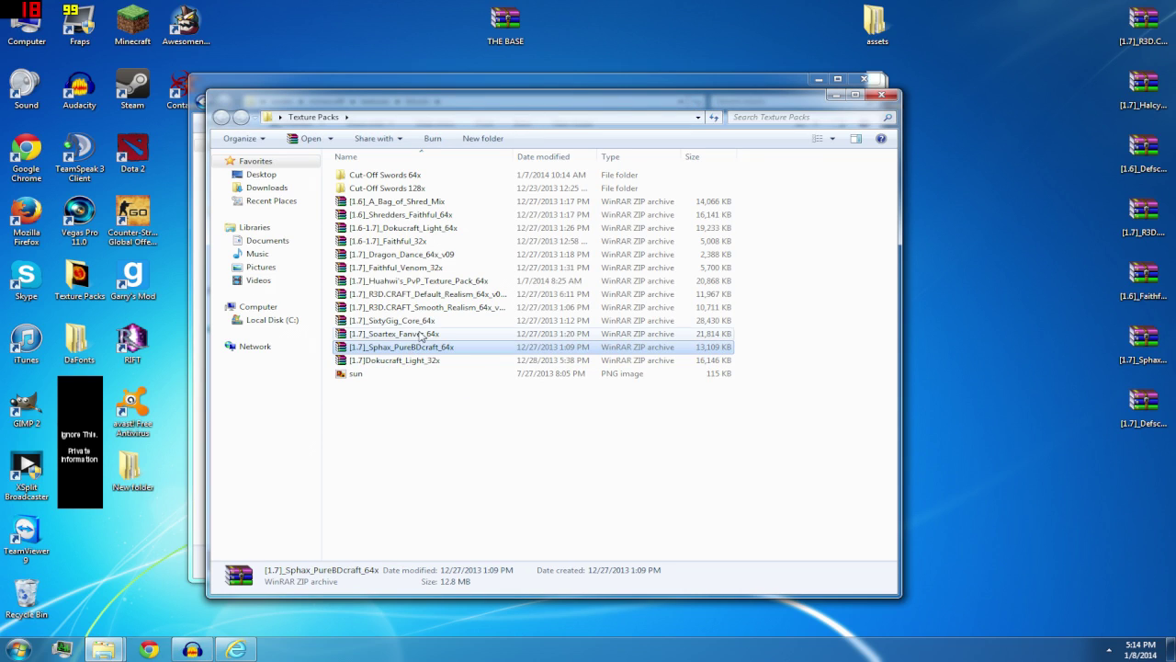
{"action": "left_click", "coordinate": [420, 335]}
{"action": "left_click", "coordinate": [410, 348]}
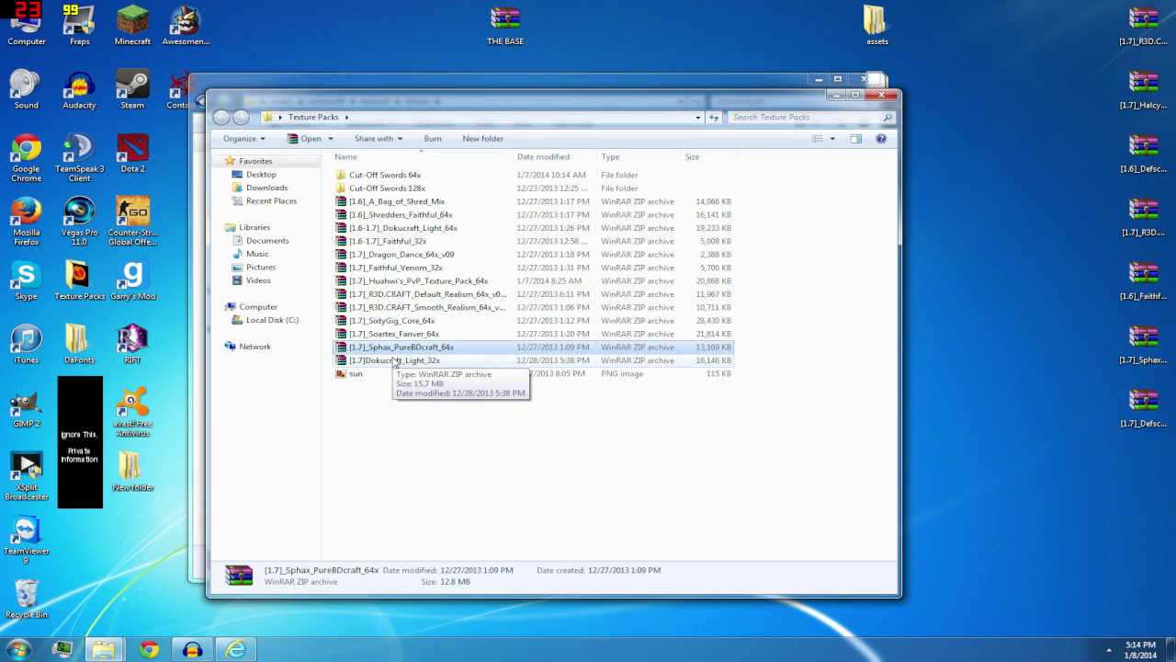
{"action": "left_click_drag", "start_coordinate": [414, 349], "coordinate": [1146, 460]}
Go through the remaining packs and move the [1.6]_A_Bag_of_Shred_Mix and [1.6]_Shredders_Faithful_64x archives to the desktop
{"action": "left_click", "coordinate": [412, 348]}
{"action": "left_click", "coordinate": [416, 334]}
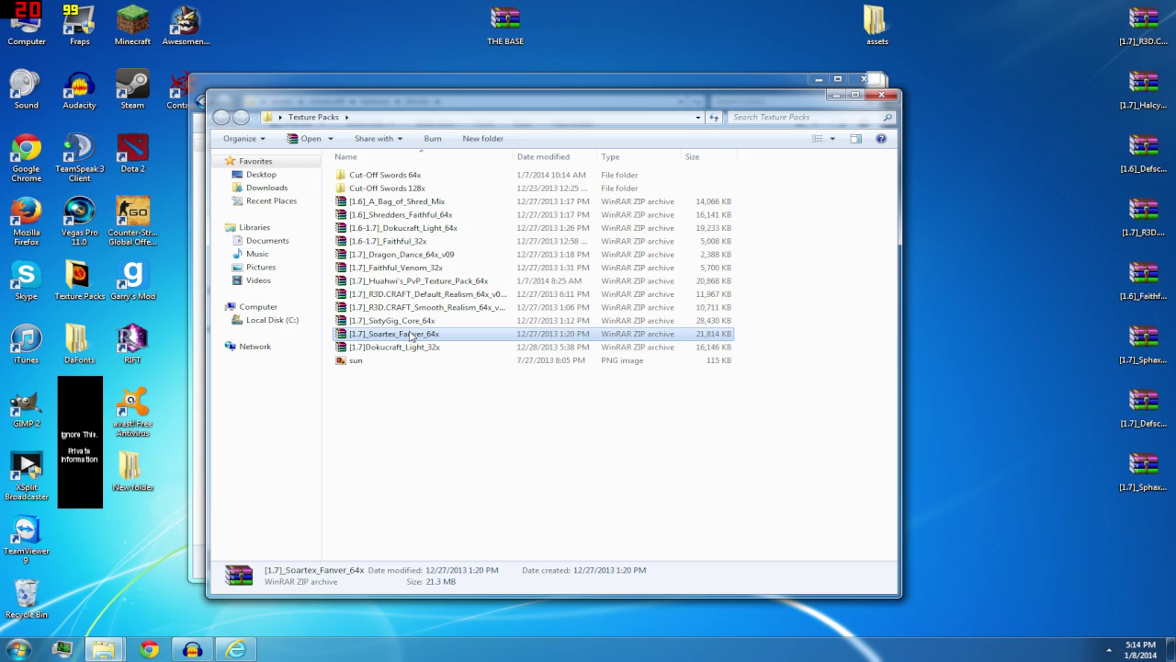
{"action": "left_click", "coordinate": [416, 321]}
{"action": "left_click", "coordinate": [422, 308]}
{"action": "left_click", "coordinate": [426, 294]}
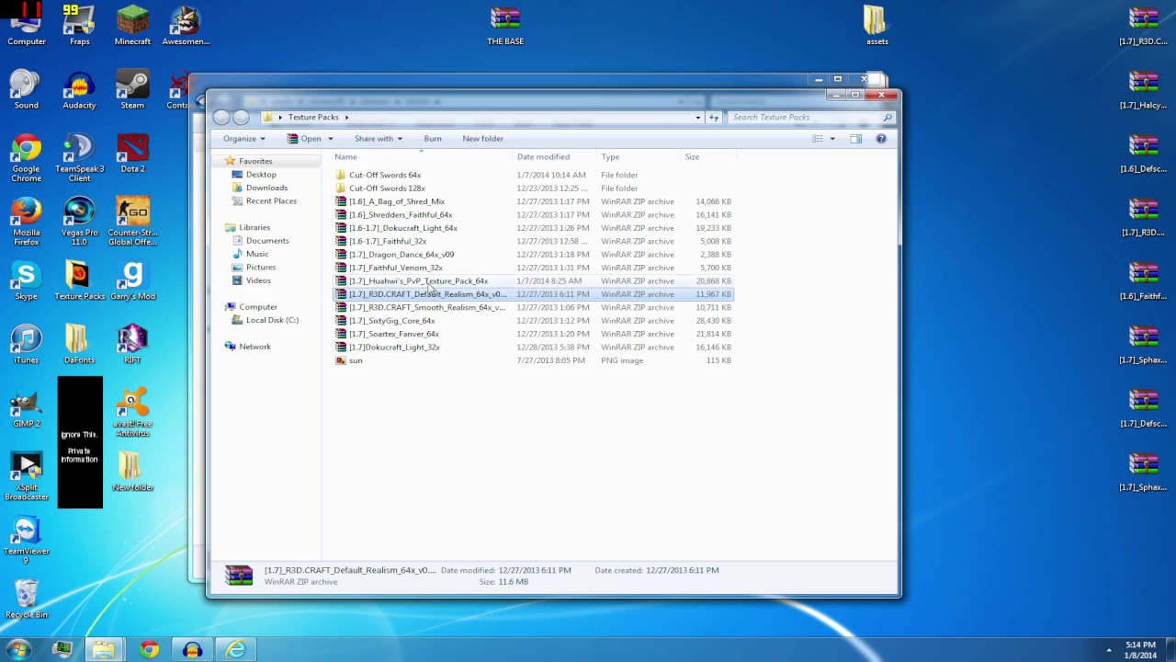
{"action": "left_click", "coordinate": [428, 281]}
{"action": "left_click", "coordinate": [432, 268]}
{"action": "left_click", "coordinate": [436, 255]}
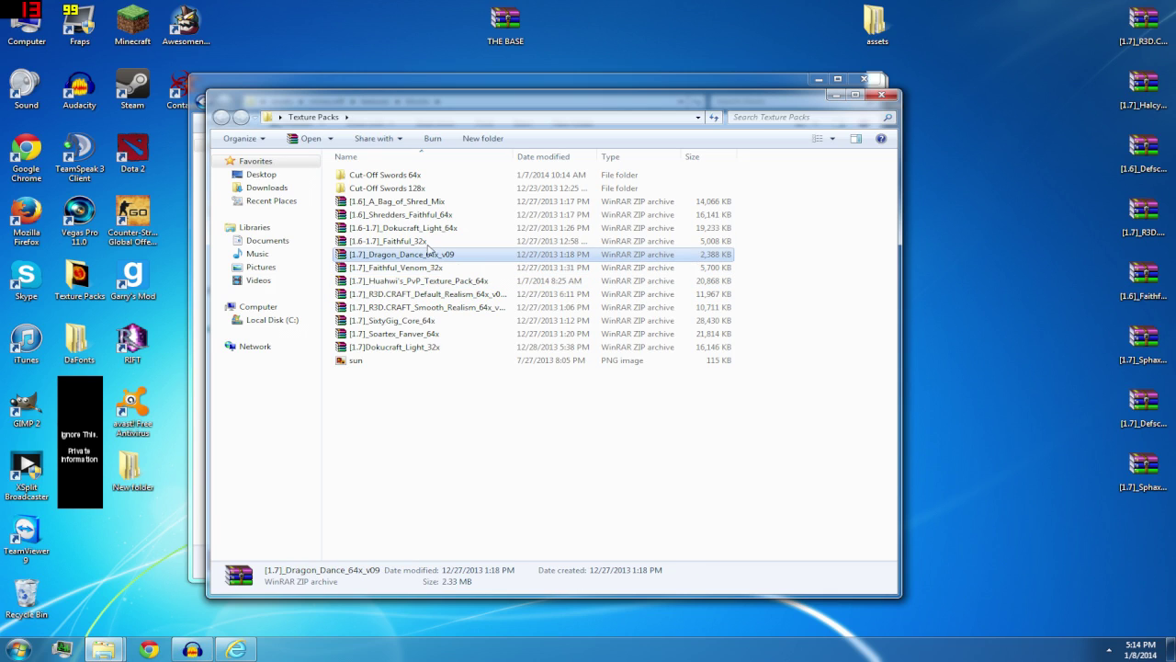
{"action": "left_click", "coordinate": [437, 240]}
{"action": "left_click", "coordinate": [438, 218]}
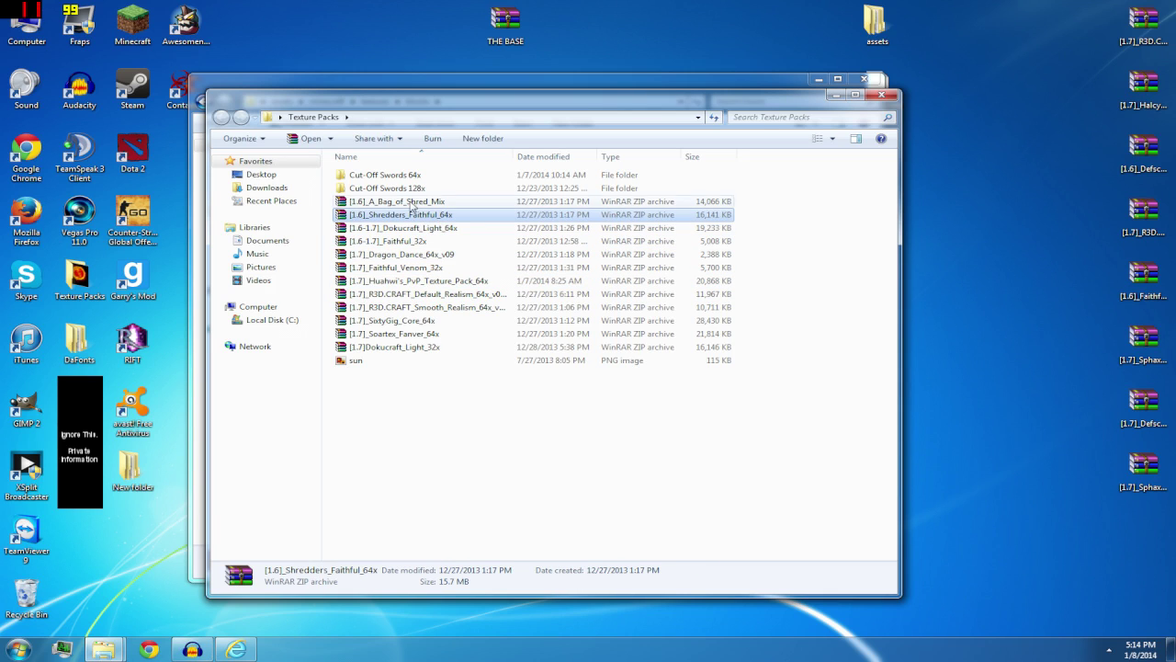
{"action": "left_click_drag", "start_coordinate": [411, 207], "coordinate": [1144, 529]}
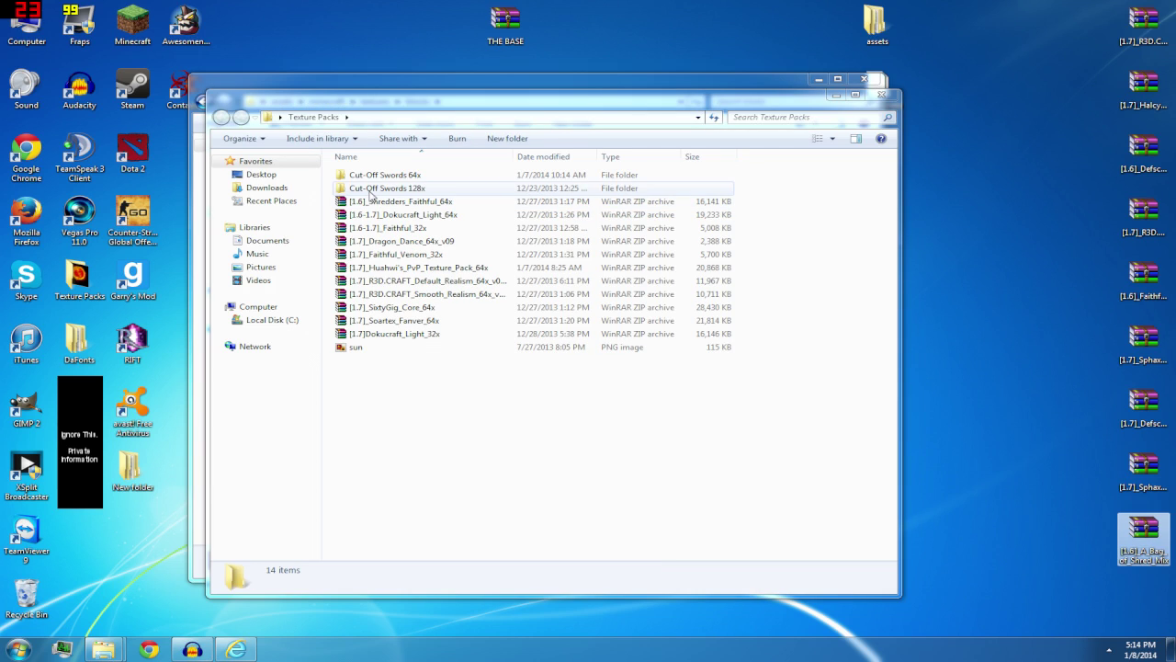
{"action": "left_click_drag", "start_coordinate": [367, 201], "coordinate": [1140, 609]}
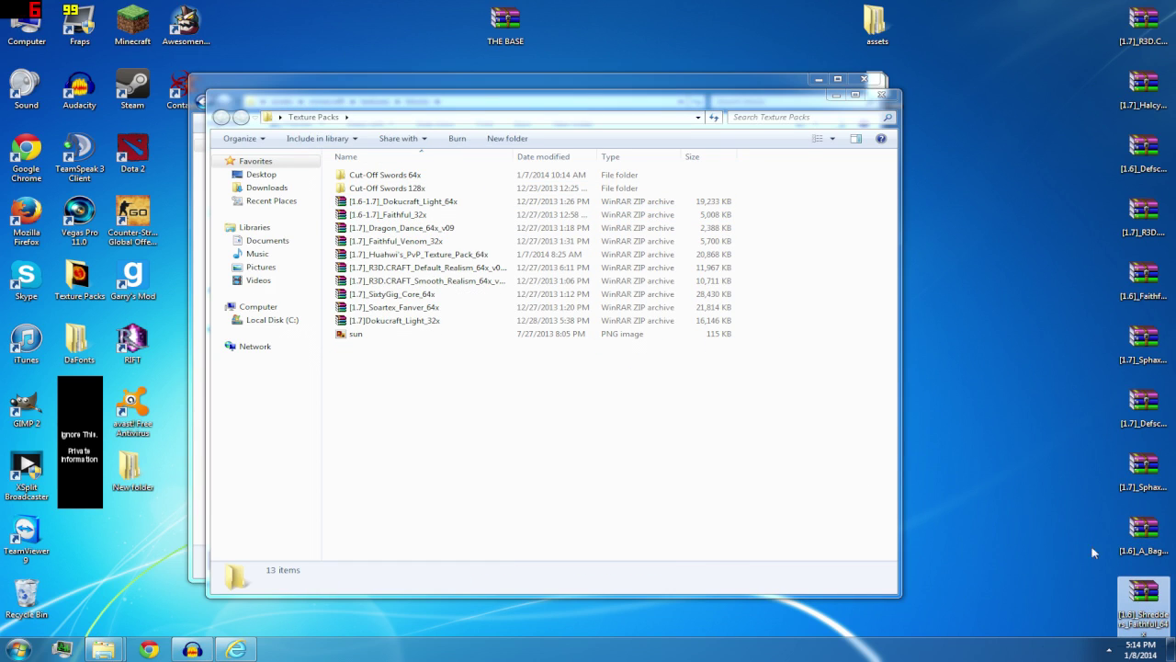
Select the column of pack archives on the desktop, and close the Texture Packs and blocks windows
{"action": "right_click", "coordinate": [924, 348]}
{"action": "left_click", "coordinate": [997, 294]}
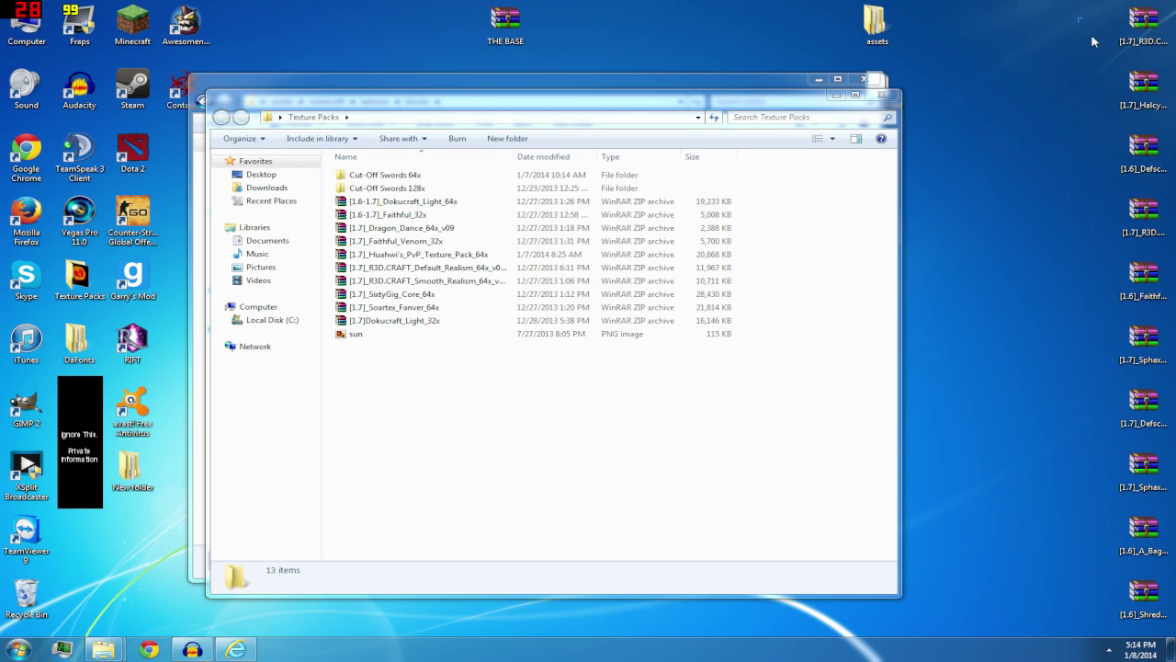
{"action": "left_click_drag", "start_coordinate": [1092, 41], "coordinate": [1171, 636]}
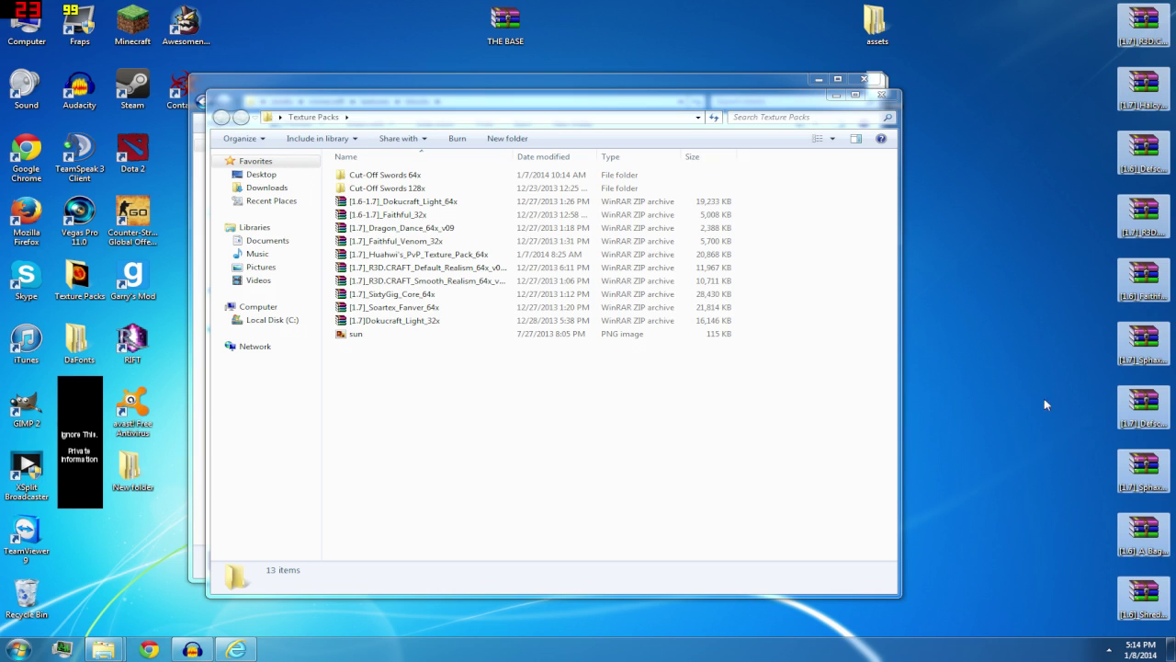
{"action": "left_click", "coordinate": [1092, 18]}
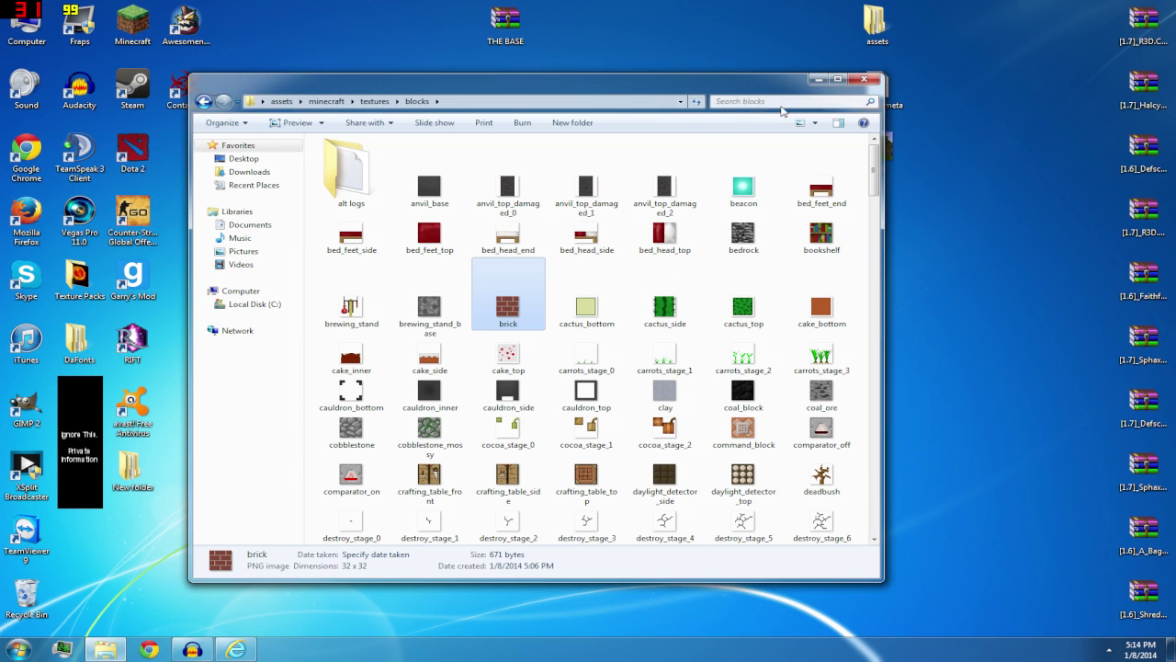
{"action": "right_click", "coordinate": [710, 275]}
{"action": "left_click", "coordinate": [864, 79]}
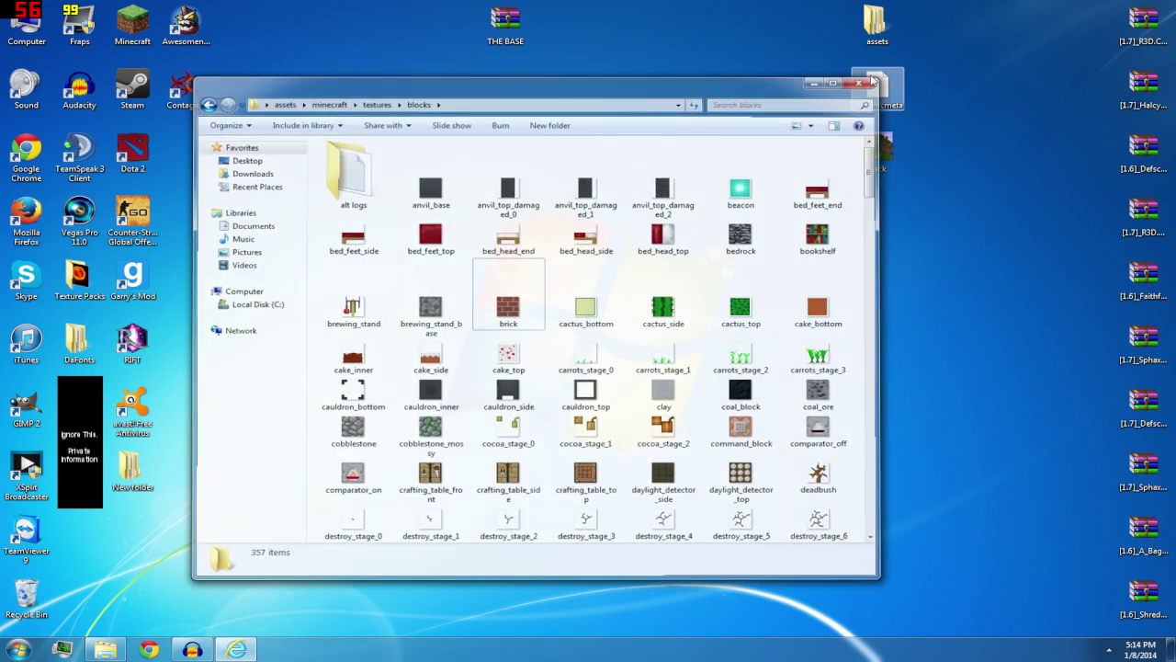
Send THE BASE archive to the Recycle Bin, move assets, pack.mcmeta and pack beside the desktop shortcuts, and refresh the desktop
{"action": "left_click_drag", "start_coordinate": [499, 19], "coordinate": [33, 602]}
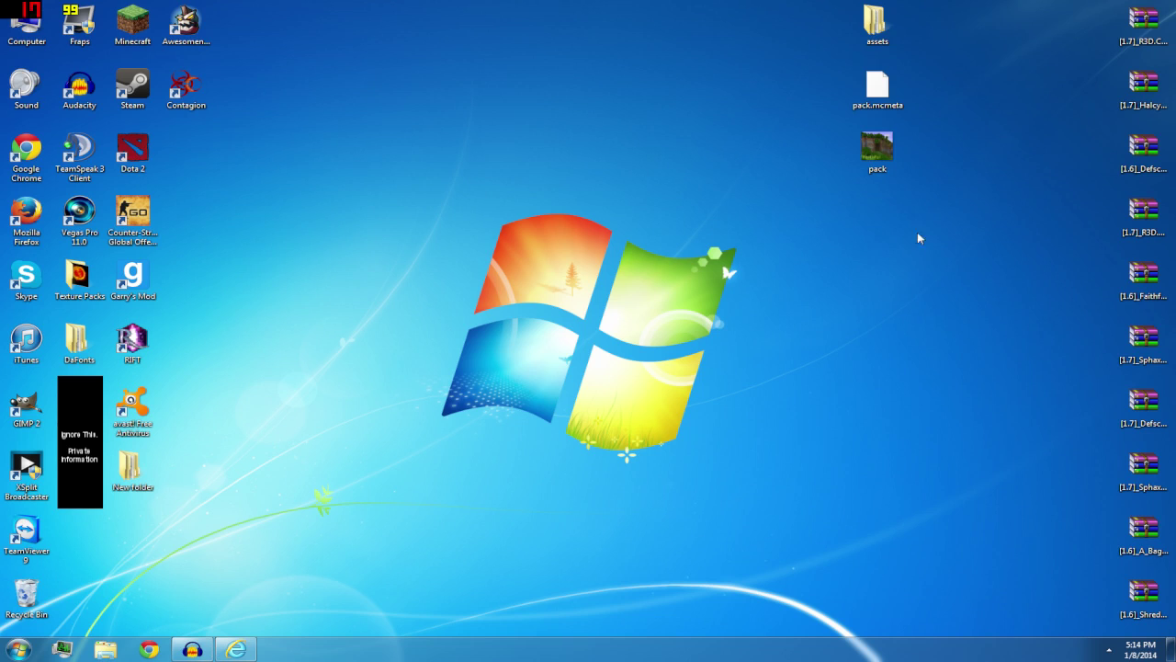
{"action": "left_click_drag", "start_coordinate": [915, 254], "coordinate": [334, 23]}
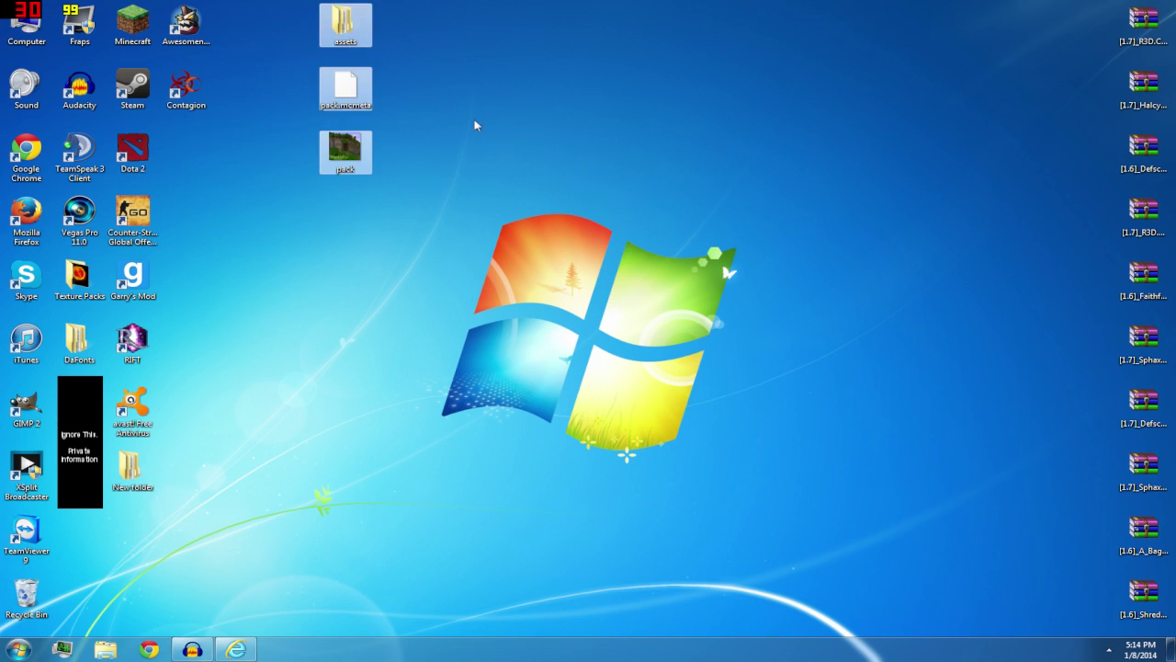
{"action": "right_click", "coordinate": [464, 190]}
{"action": "left_click", "coordinate": [517, 226]}
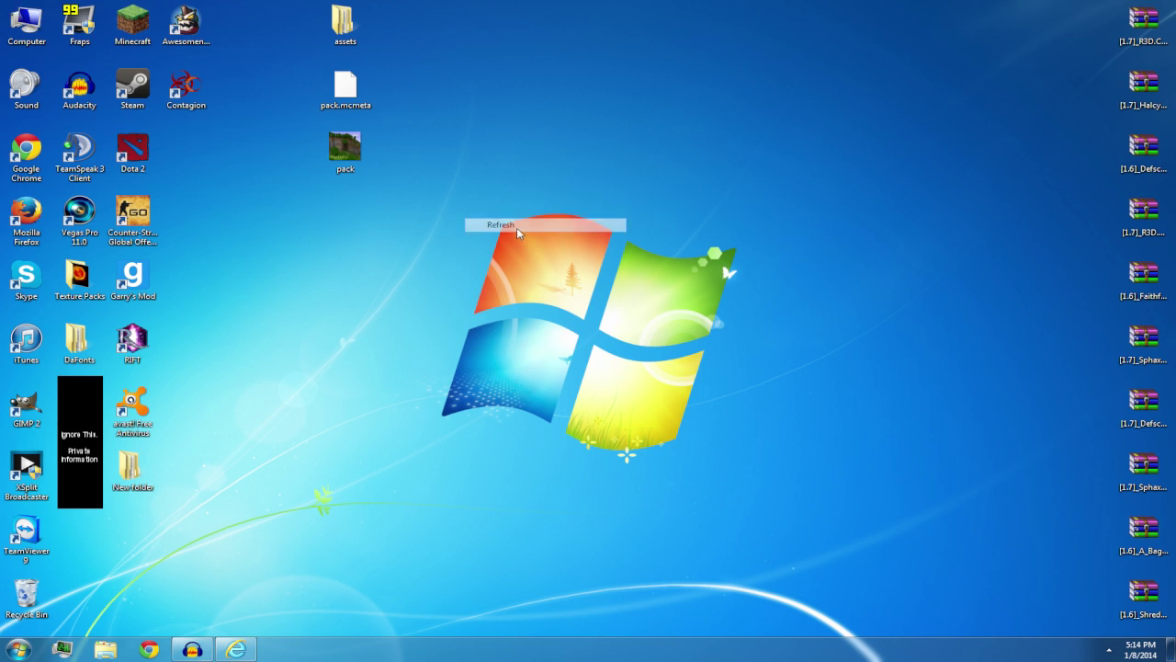
Open the blocks folder under assets, minecraft, textures, with its window clear of the pack archives, and select the brick texture
{"action": "double_click", "coordinate": [346, 22]}
{"action": "left_click_drag", "start_coordinate": [480, 93], "coordinate": [301, 134]}
{"action": "double_click", "coordinate": [217, 198]}
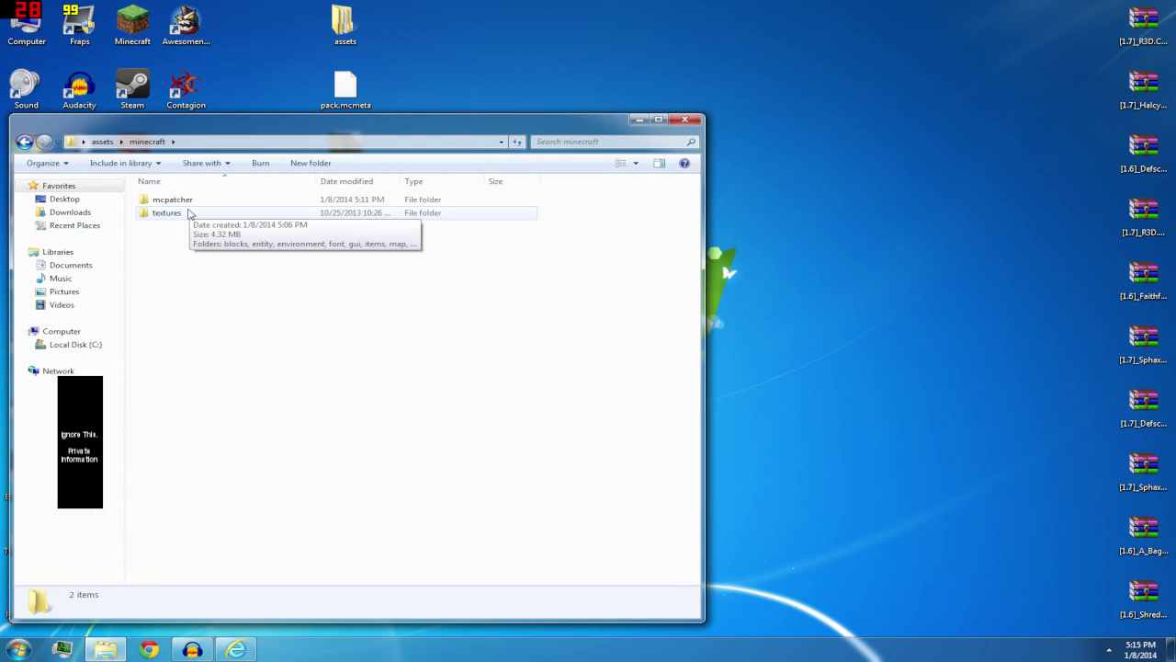
{"action": "double_click", "coordinate": [222, 213]}
{"action": "double_click", "coordinate": [181, 201]}
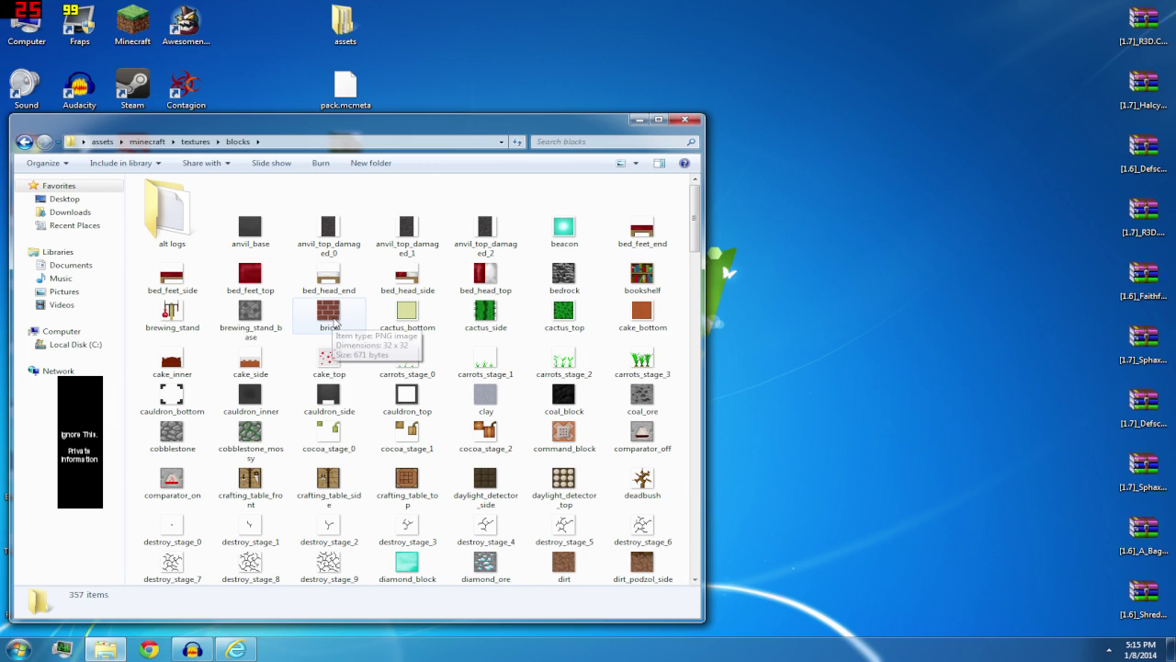
{"action": "left_click", "coordinate": [329, 323]}
Rearrange the desktop archives so the two R3D.CRAFT packs sit together, followed by the two Defscape packs, with the Halcyon Days pack set aside
{"action": "left_click", "coordinate": [1159, 87]}
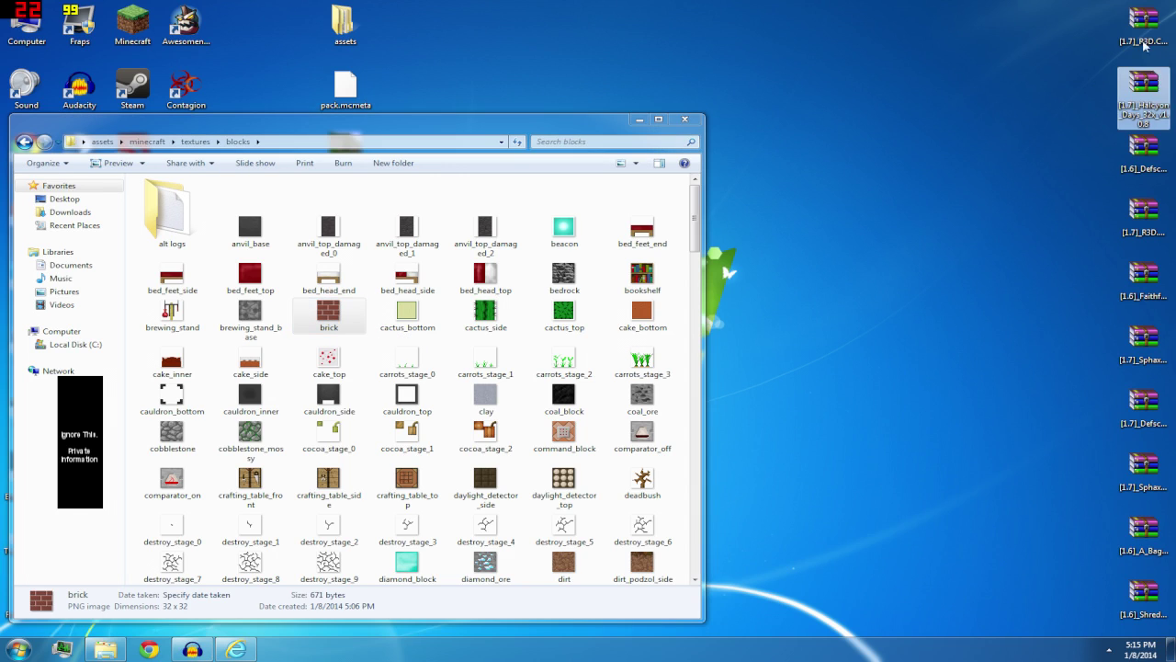
{"action": "left_click", "coordinate": [1142, 30]}
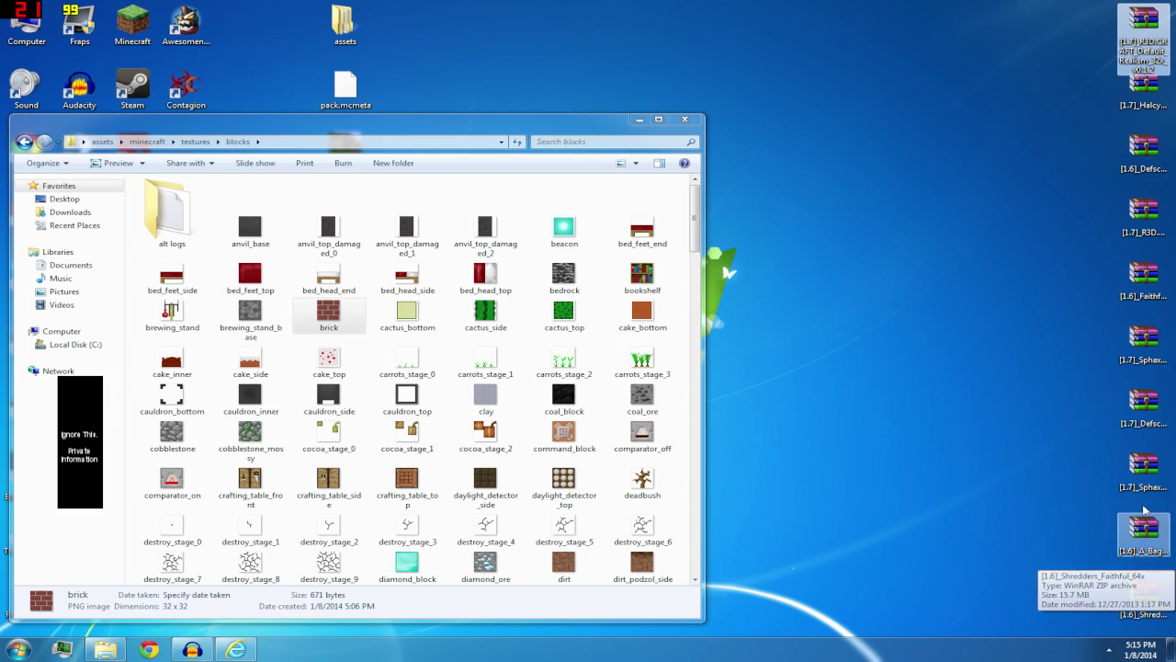
{"action": "left_click_drag", "start_coordinate": [1142, 212], "coordinate": [981, 155]}
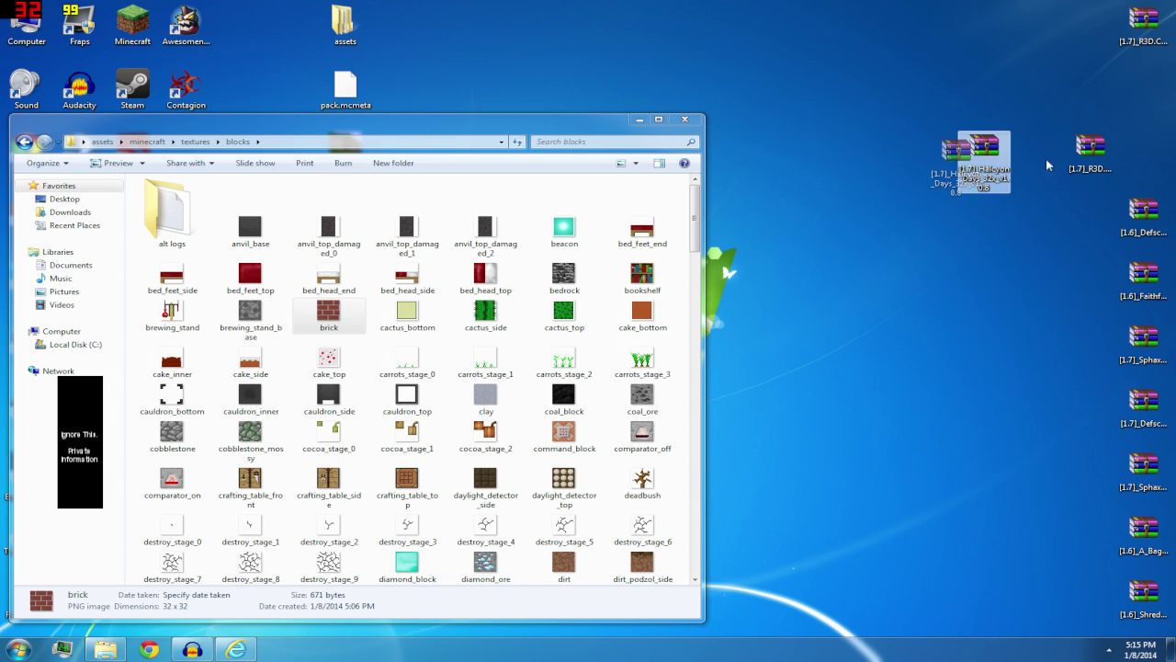
{"action": "left_click_drag", "start_coordinate": [1091, 147], "coordinate": [1144, 92]}
{"action": "left_click_drag", "start_coordinate": [1144, 216], "coordinate": [1144, 163]}
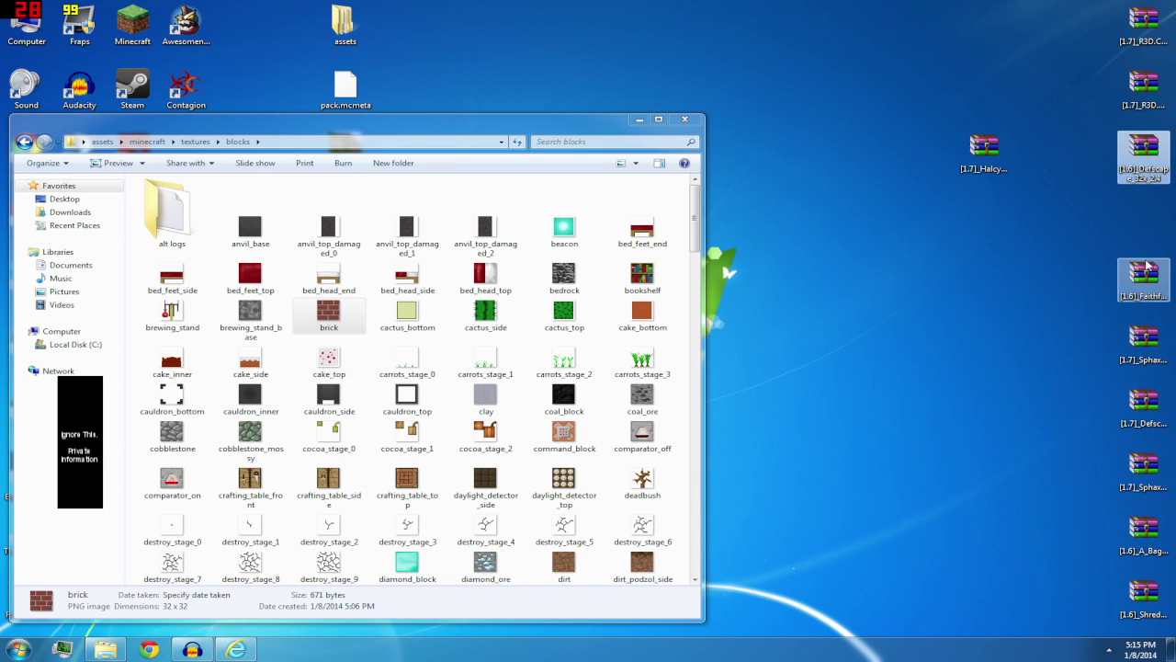
{"action": "left_click_drag", "start_coordinate": [1142, 413], "coordinate": [1137, 210]}
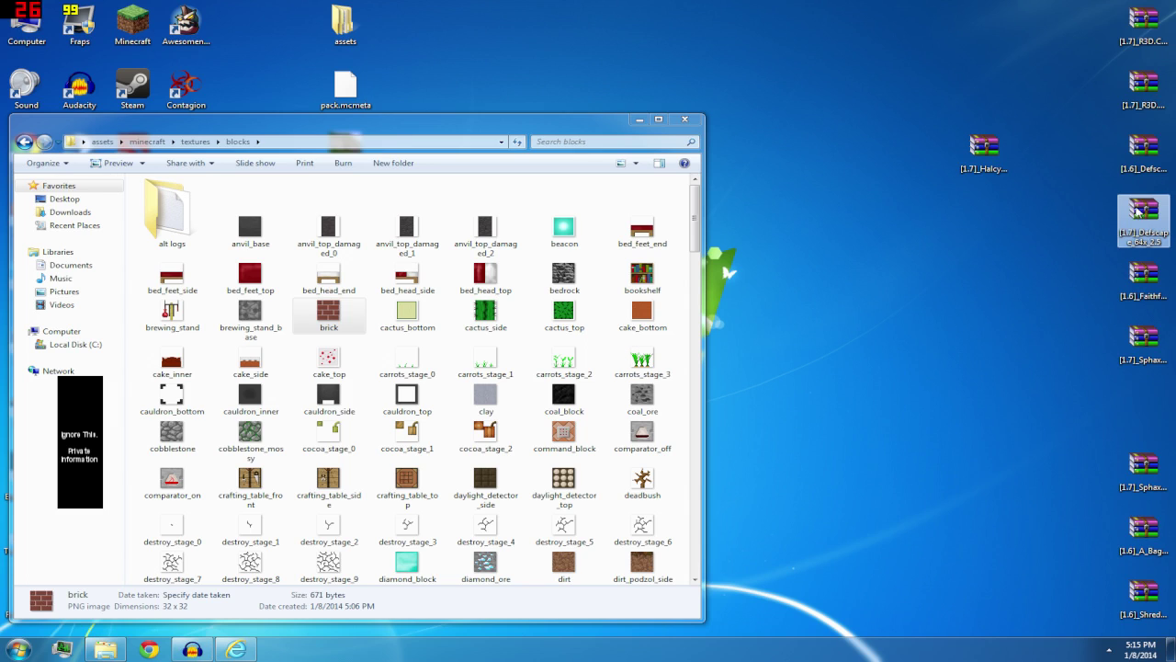
Close the gaps in the archive column, put the Halcyon Days pack at its end, and refresh the desktop
{"action": "left_click_drag", "start_coordinate": [984, 152], "coordinate": [1091, 411]}
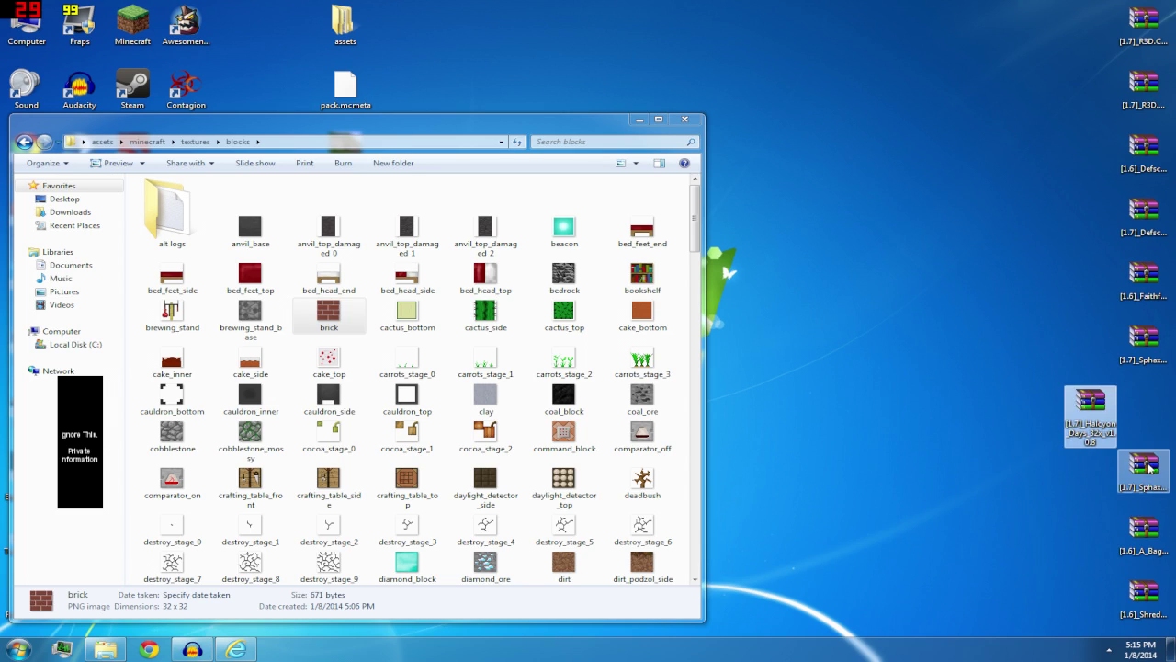
{"action": "left_click_drag", "start_coordinate": [1144, 478], "coordinate": [1145, 428]}
{"action": "left_click_drag", "start_coordinate": [1144, 593], "coordinate": [1142, 473]}
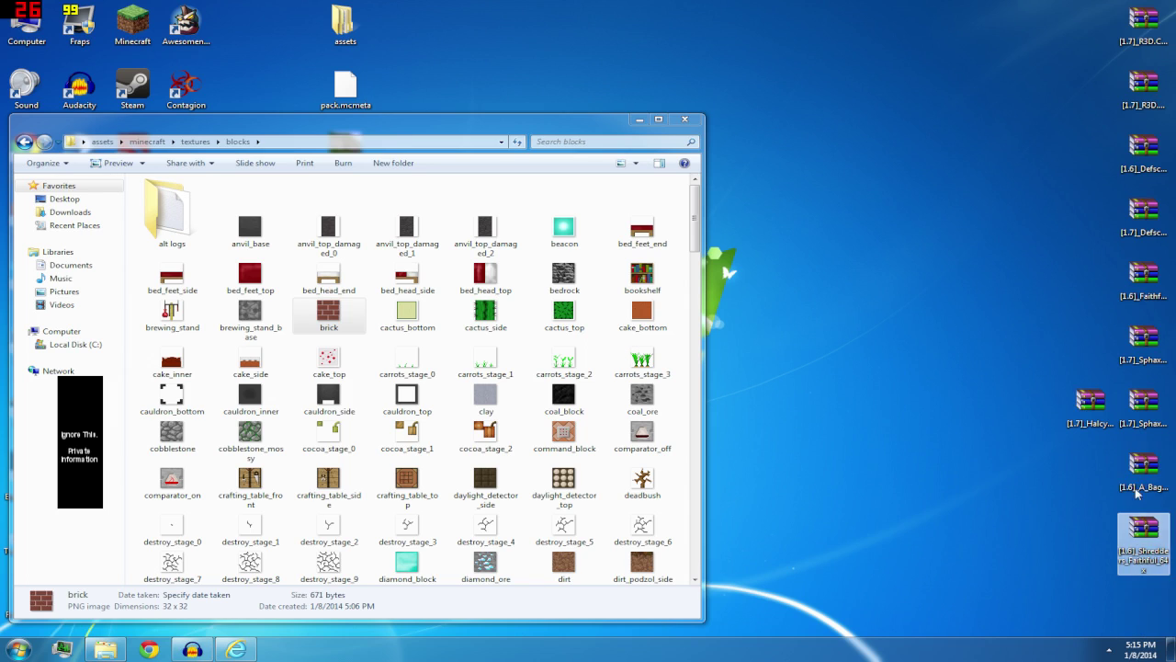
{"action": "left_click_drag", "start_coordinate": [1091, 409], "coordinate": [1142, 598]}
{"action": "right_click", "coordinate": [869, 354]}
{"action": "left_click", "coordinate": [901, 389]}
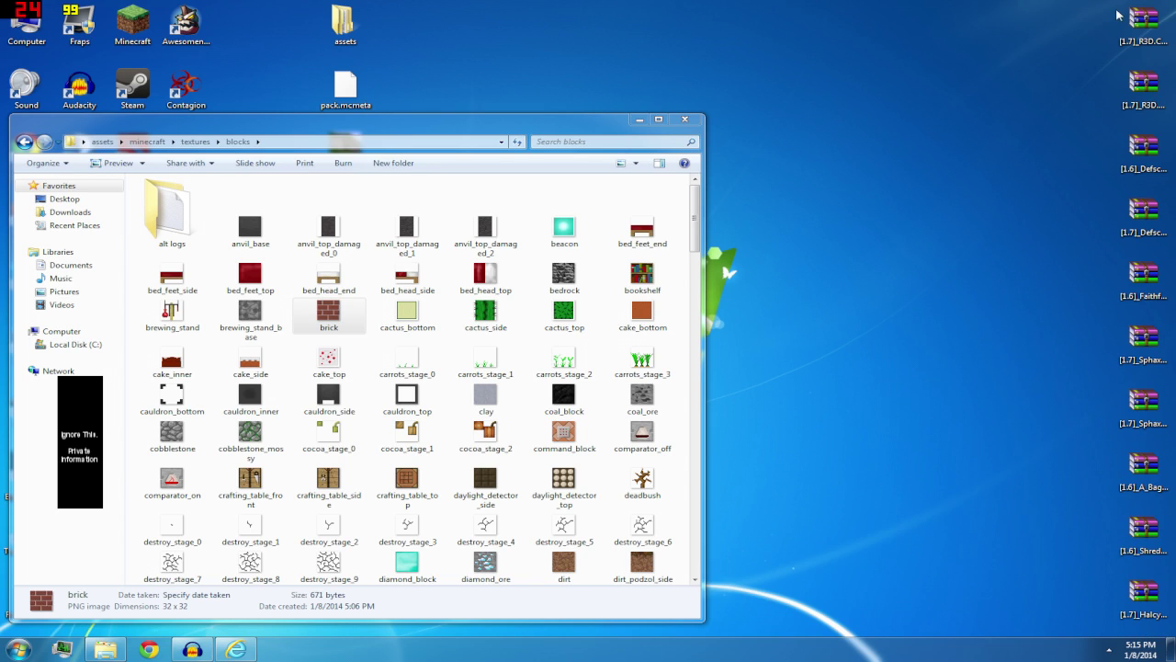
Extract the blocks folder under assets, minecraft, textures from the [1.7]_R3D.CRAFT_Smooth_Realism_32x_v0.1.2 archive to the desktop
{"action": "left_click", "coordinate": [1133, 87]}
{"action": "double_click", "coordinate": [1144, 88]}
{"action": "left_click_drag", "start_coordinate": [442, 99], "coordinate": [623, 158]}
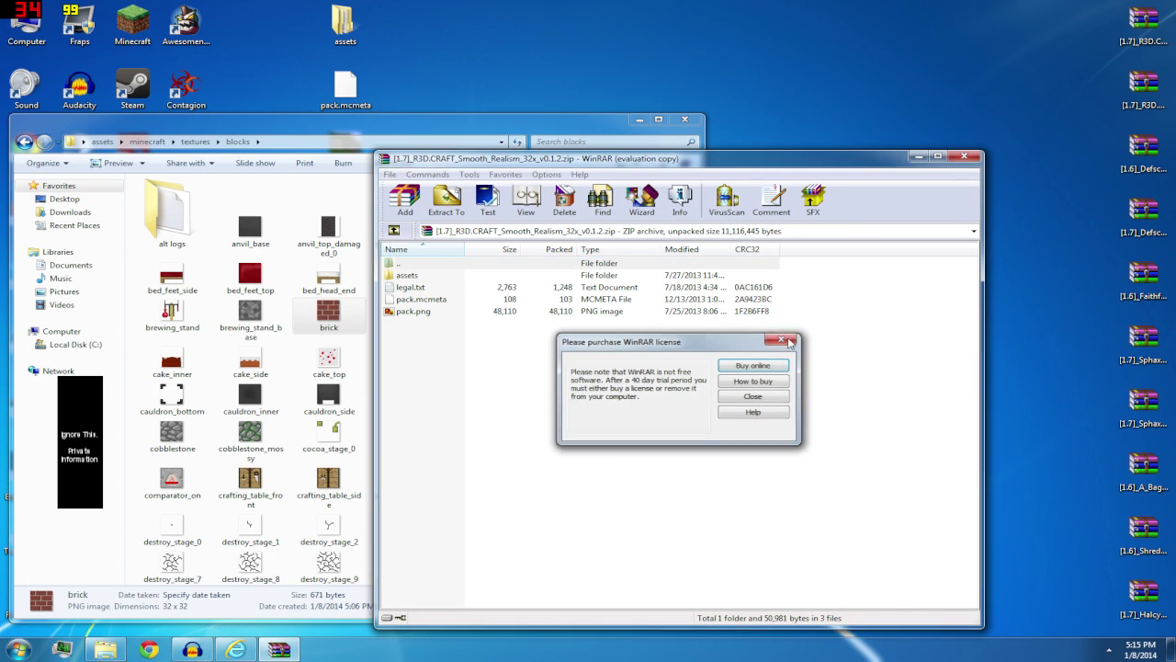
{"action": "left_click", "coordinate": [783, 338]}
{"action": "double_click", "coordinate": [480, 277]}
{"action": "double_click", "coordinate": [460, 279]}
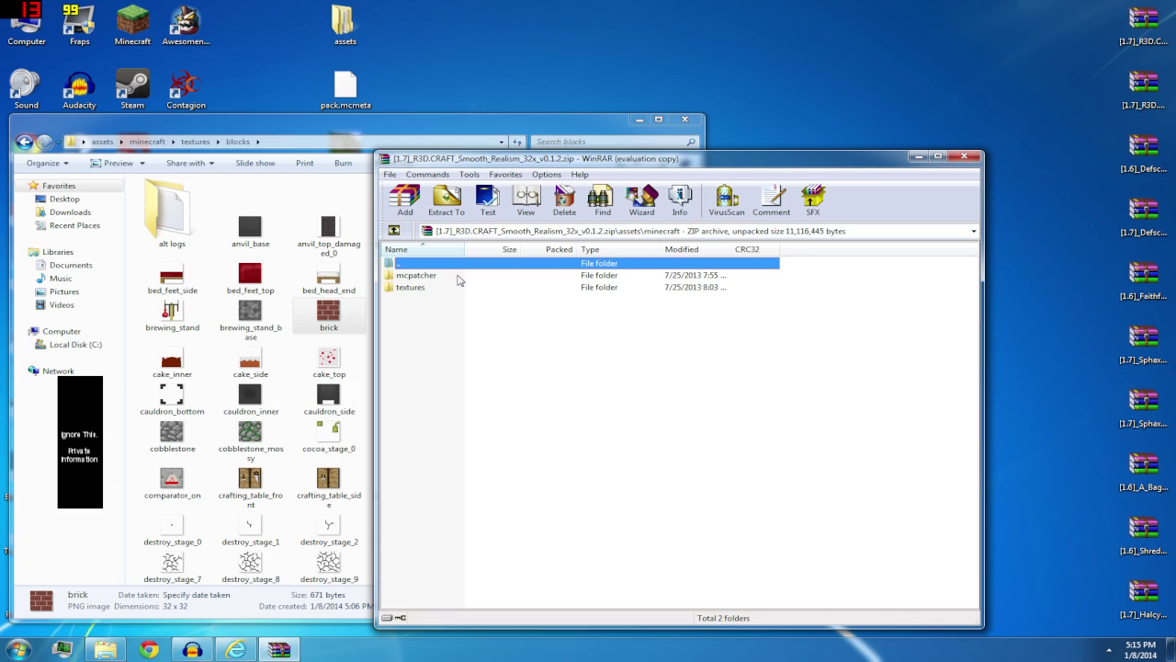
{"action": "double_click", "coordinate": [410, 287]}
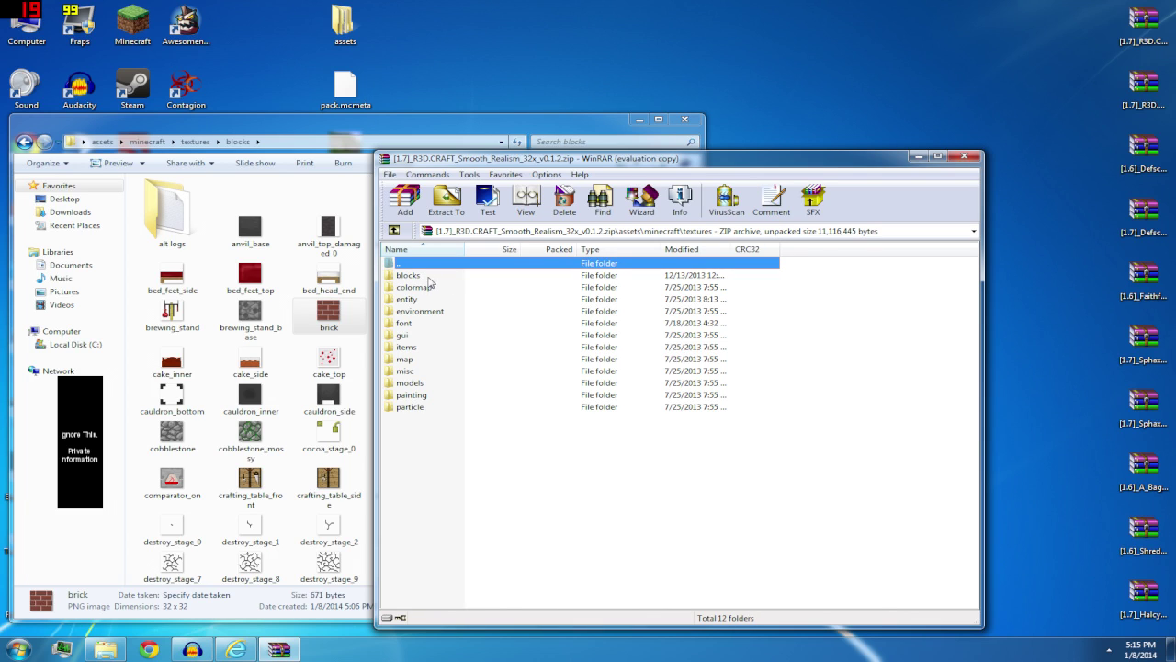
{"action": "left_click_drag", "start_coordinate": [428, 281], "coordinate": [513, 250]}
{"action": "left_click_drag", "start_coordinate": [1071, 106], "coordinate": [1069, 98]}
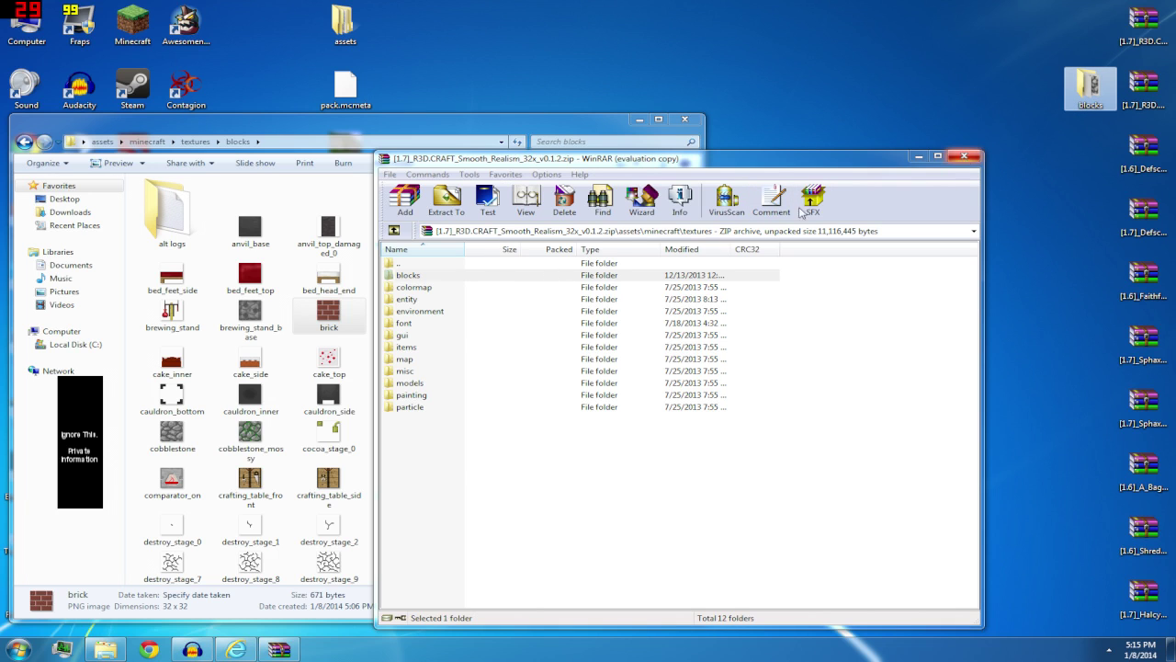
Preview the bookshelf and mossy cobblestone textures in the archive's blocks folder, and close the archive
{"action": "double_click", "coordinate": [414, 275]}
{"action": "double_click", "coordinate": [421, 276]}
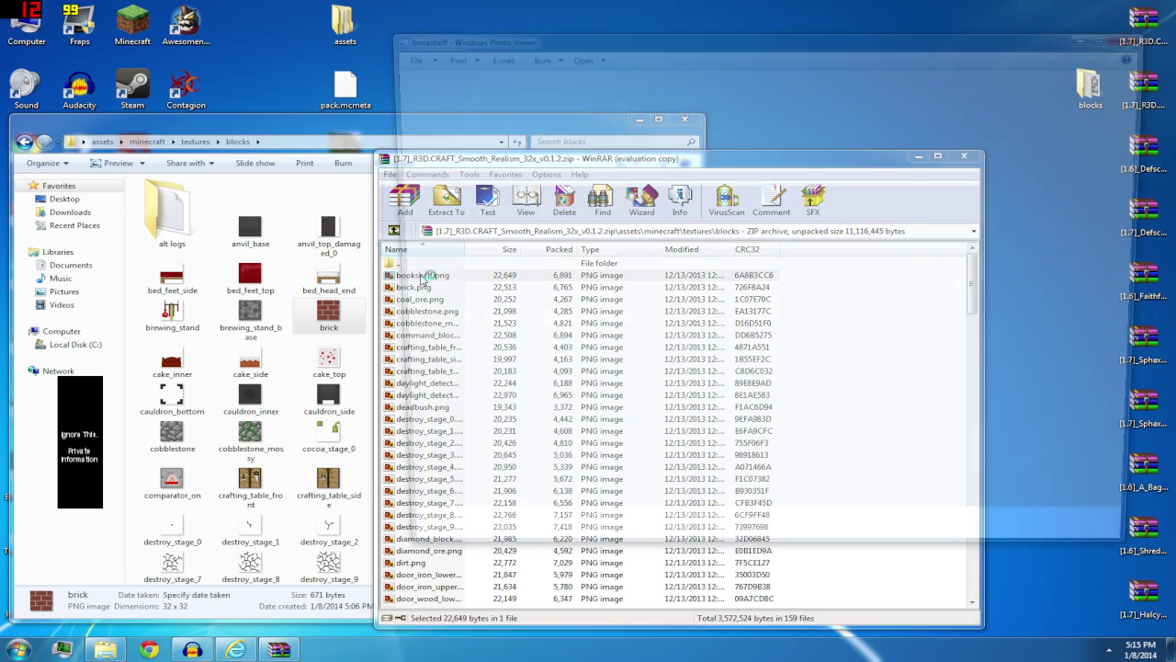
{"action": "left_click", "coordinate": [1141, 35]}
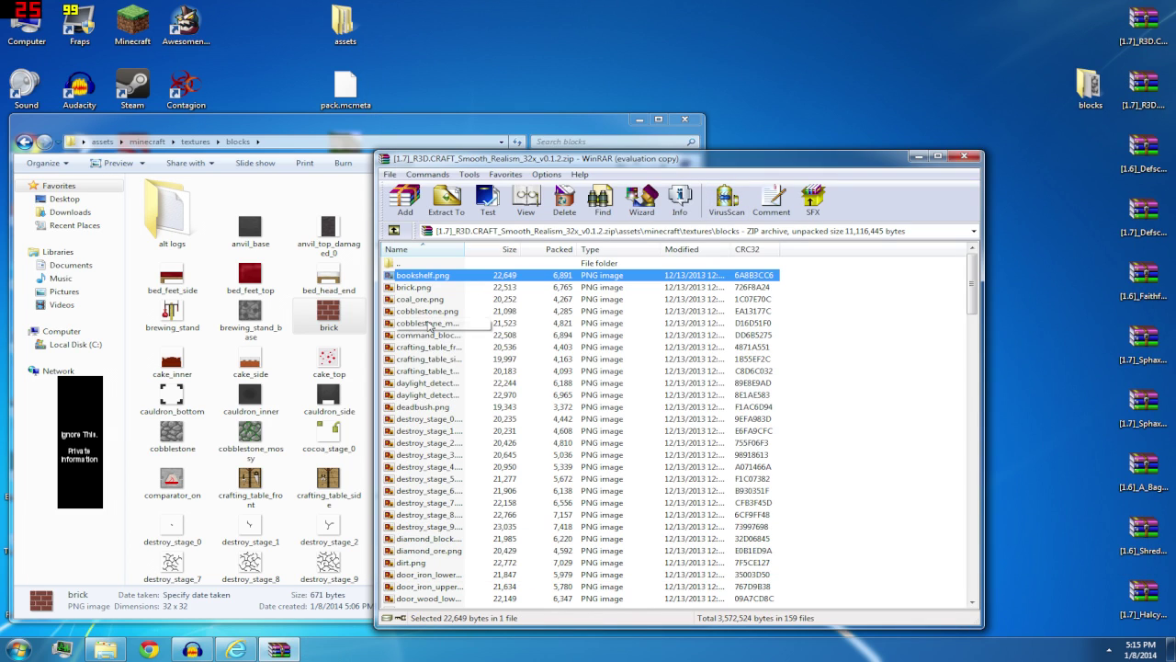
{"action": "double_click", "coordinate": [414, 323]}
{"action": "left_click", "coordinate": [1143, 35]}
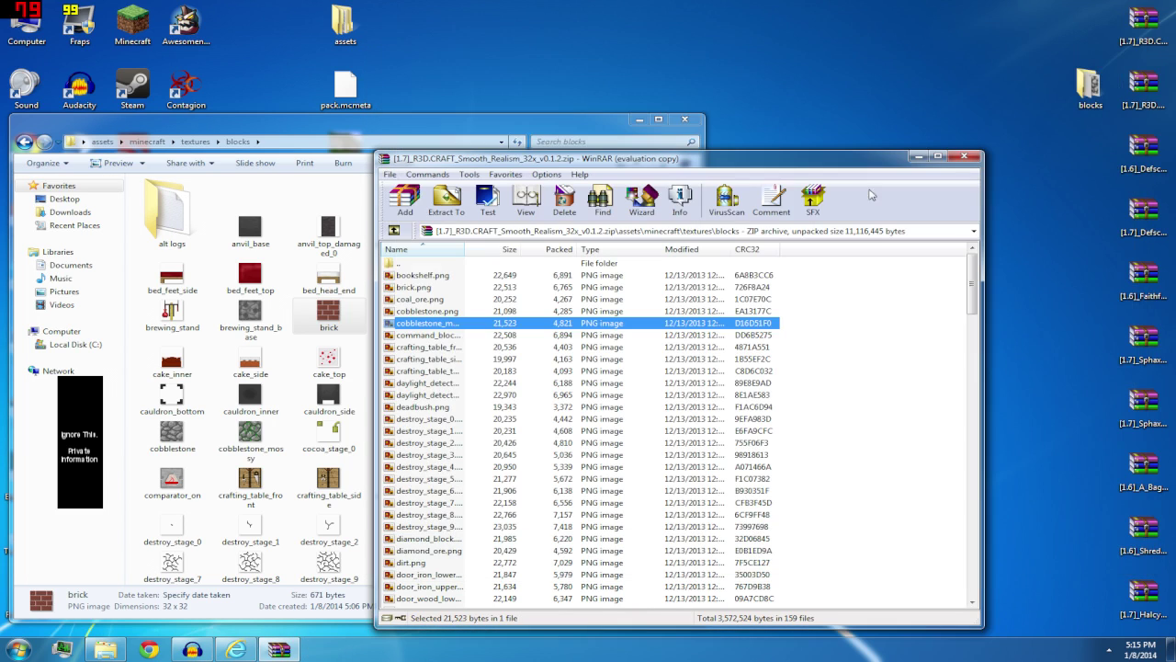
{"action": "key", "text": "b"}
{"action": "key", "text": "c"}
{"action": "key", "text": "r"}
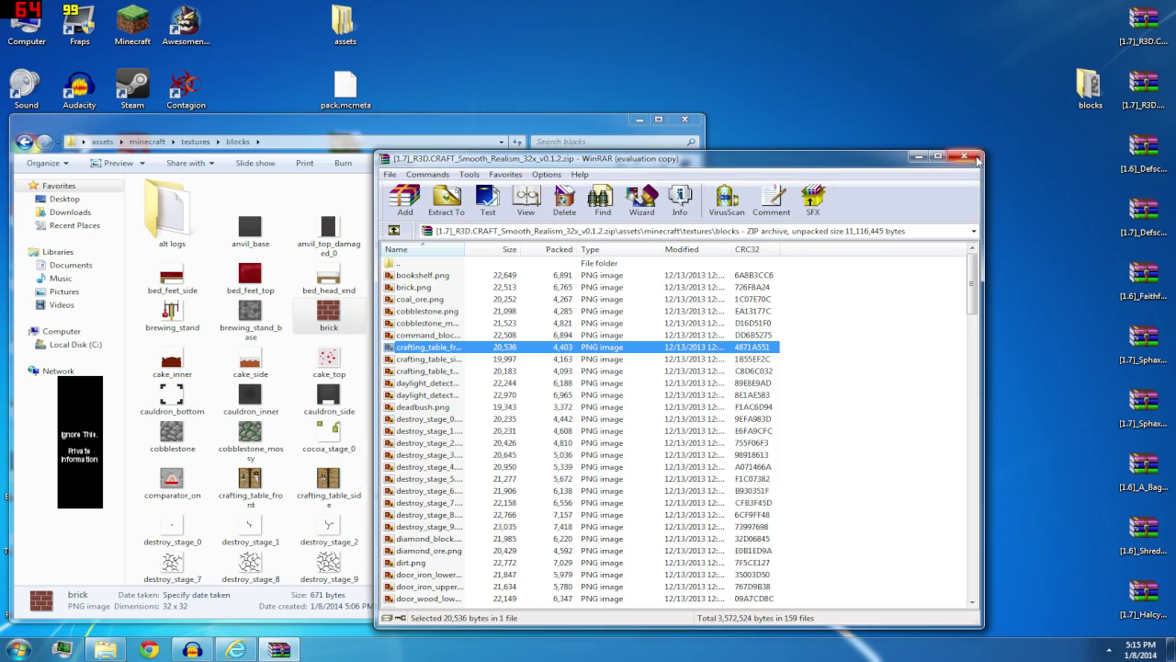
{"action": "left_click", "coordinate": [976, 160]}
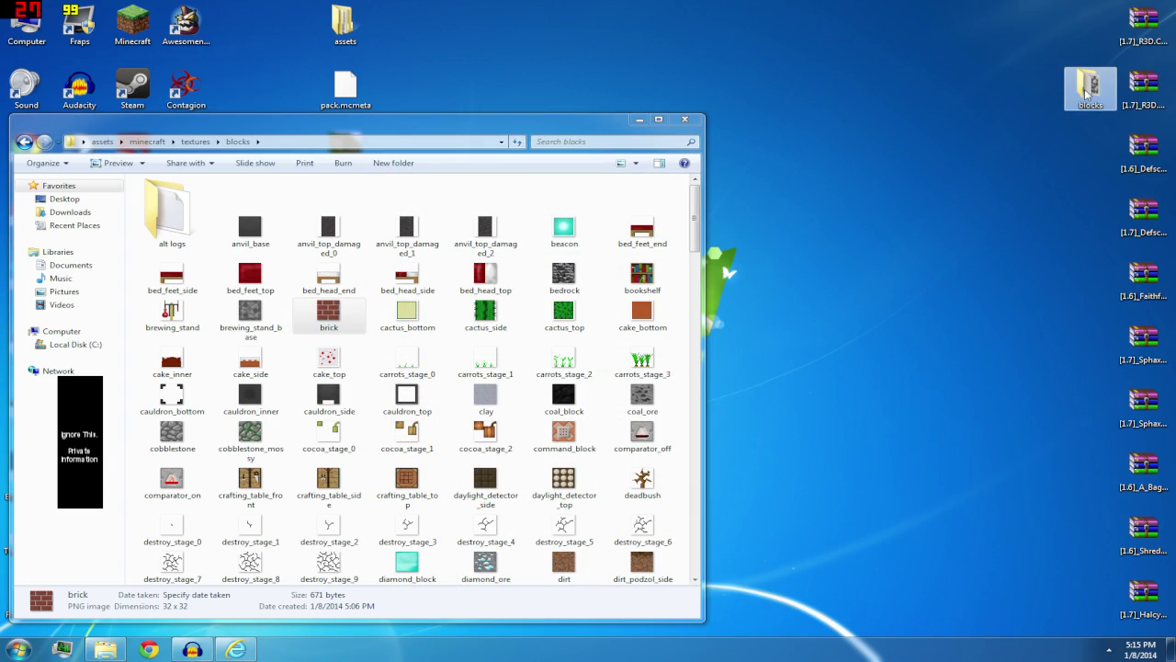
Open the extracted blocks folder beside the pack's blocks folder and move its brick texture across, replacing the existing file
{"action": "double_click", "coordinate": [1090, 88]}
{"action": "left_click_drag", "start_coordinate": [620, 18], "coordinate": [925, 149]}
{"action": "left_click", "coordinate": [704, 253]}
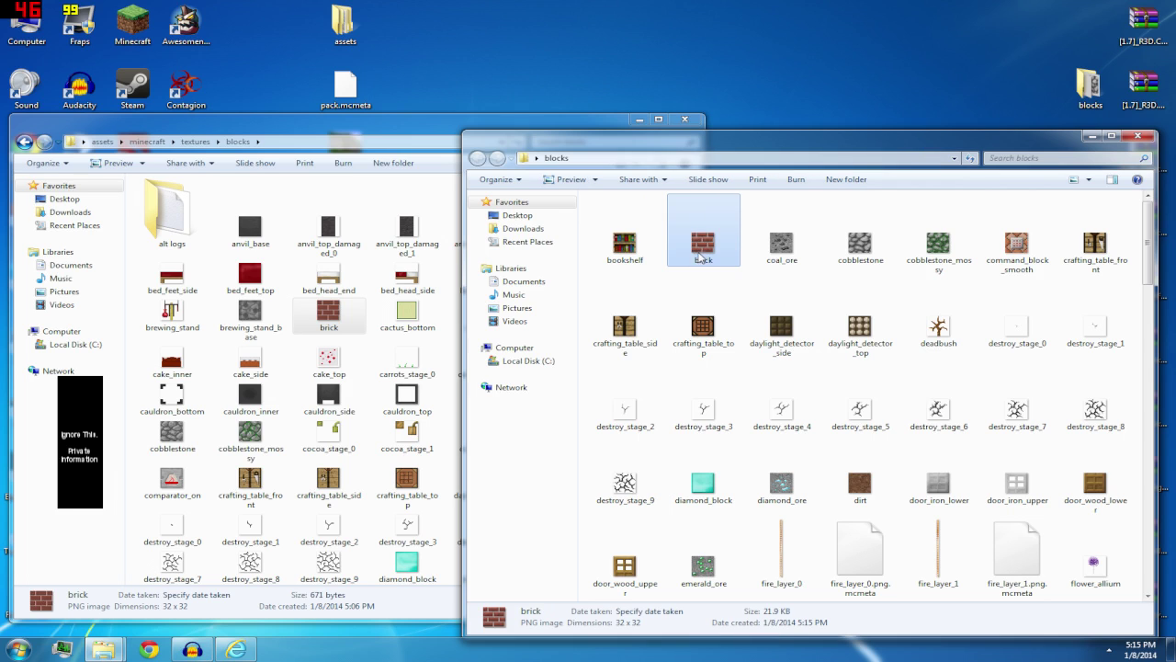
{"action": "left_click_drag", "start_coordinate": [703, 248], "coordinate": [409, 308]}
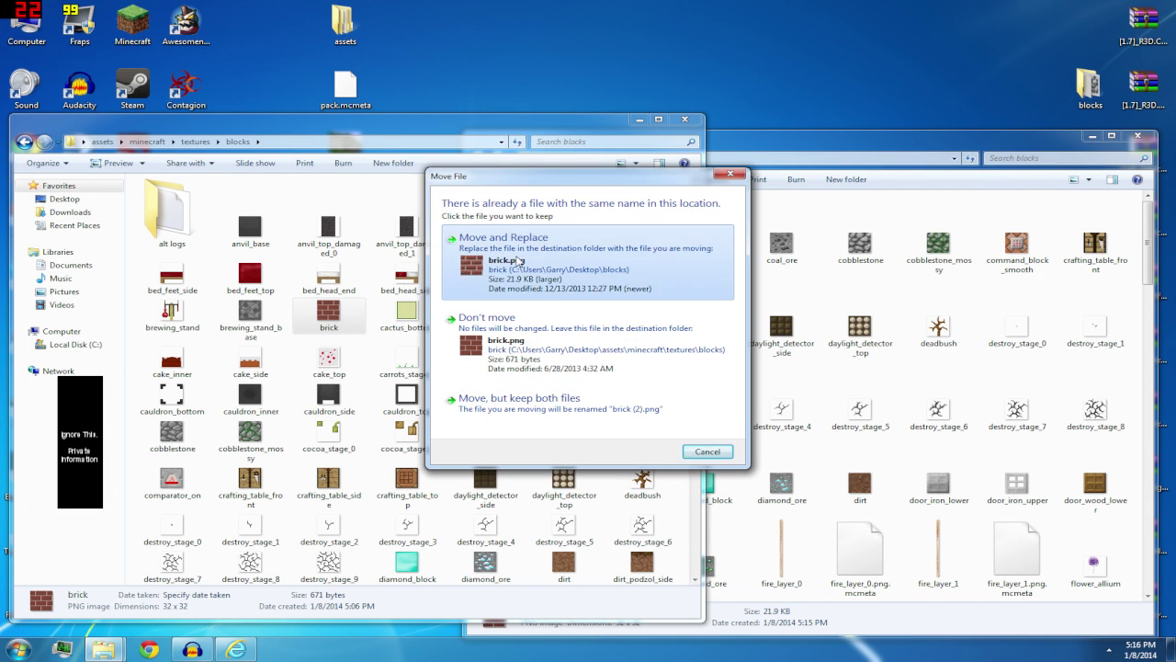
{"action": "left_click", "coordinate": [519, 262]}
Refresh the pack's blocks folder so its files are sorted again, and select the new brick texture
{"action": "double_click", "coordinate": [217, 135]}
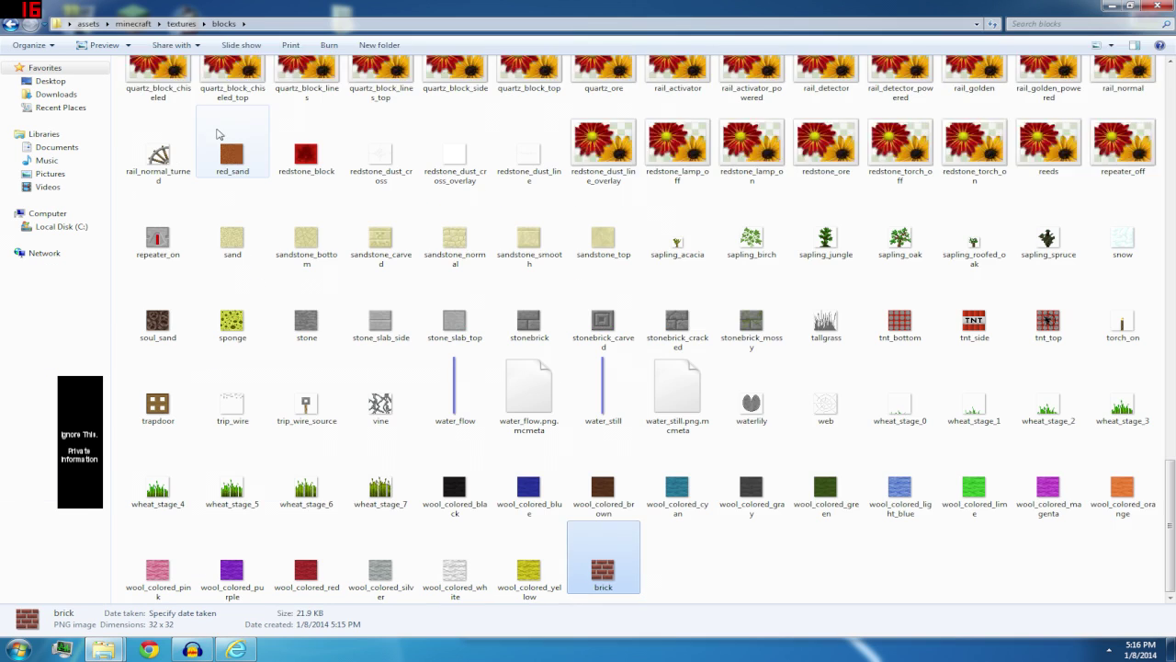
{"action": "left_click", "coordinate": [232, 141]}
{"action": "double_click", "coordinate": [257, 12]}
{"action": "left_click_drag", "start_coordinate": [284, 125], "coordinate": [271, 127]}
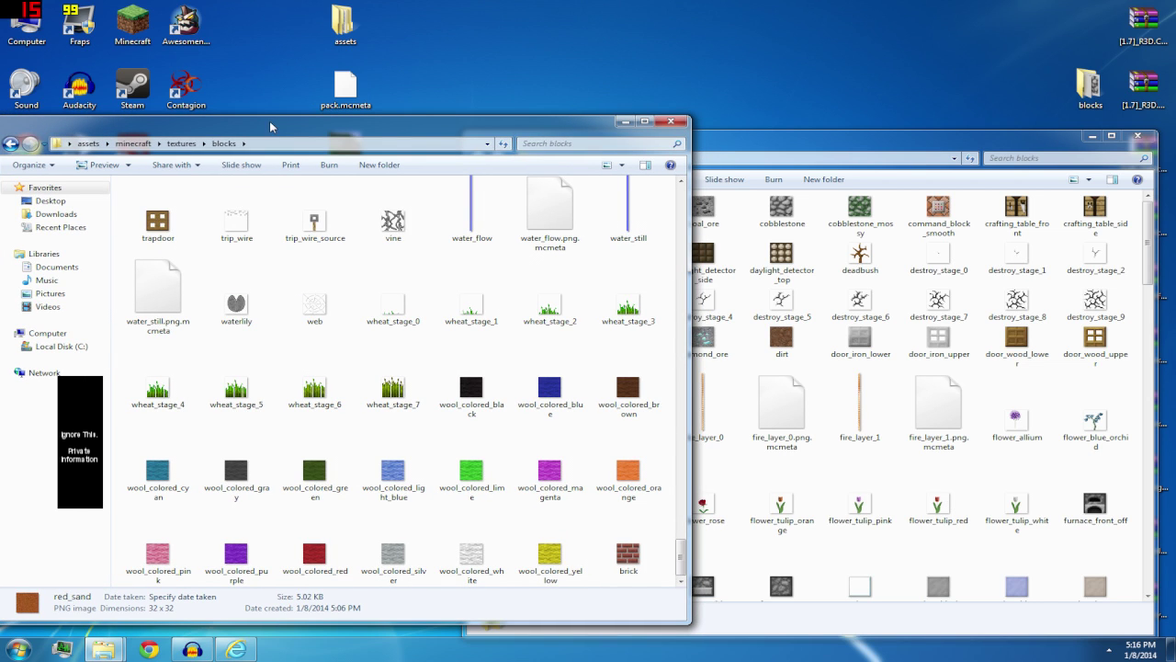
{"action": "left_click", "coordinate": [190, 241]}
{"action": "scroll", "coordinate": [297, 347], "scroll_direction": "up", "scroll_amount": 20}
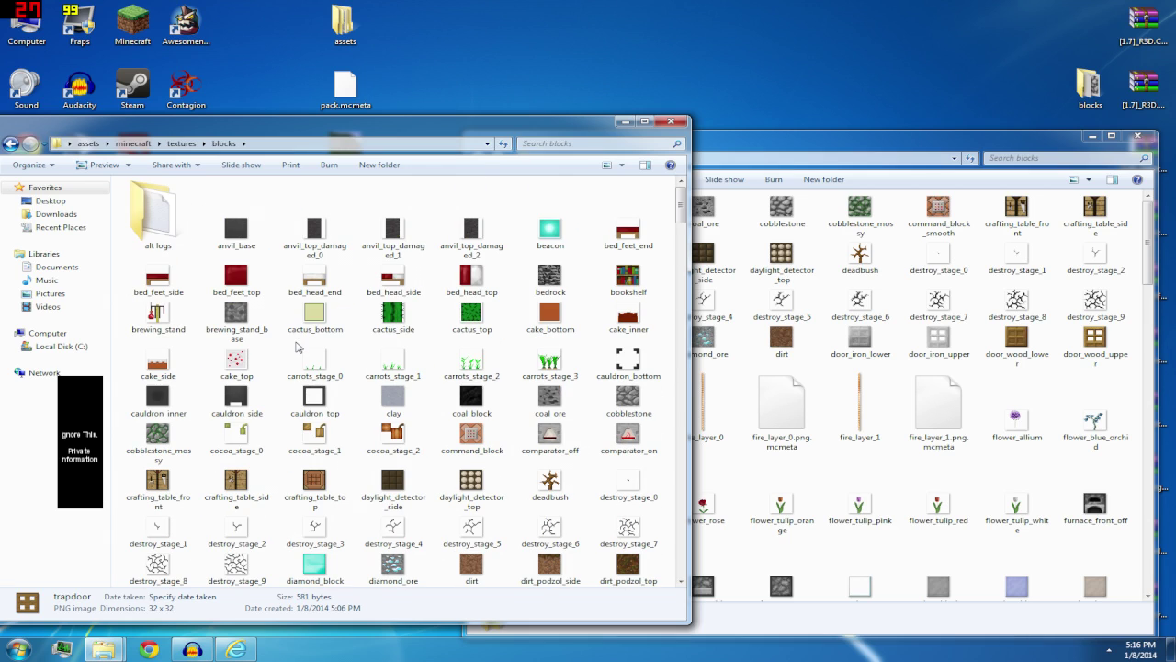
{"action": "right_click", "coordinate": [358, 313]}
{"action": "left_click", "coordinate": [390, 406]}
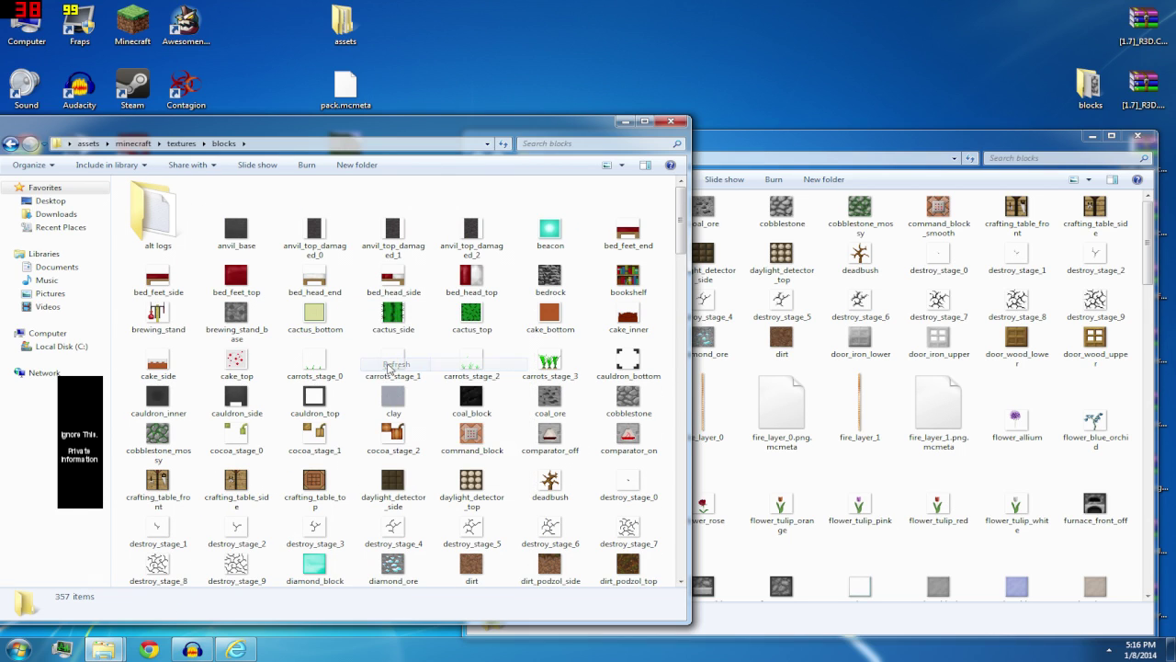
{"action": "left_click", "coordinate": [317, 327]}
Examine the glass and glass pane textures in the extracted blocks folder
{"action": "left_click", "coordinate": [752, 342]}
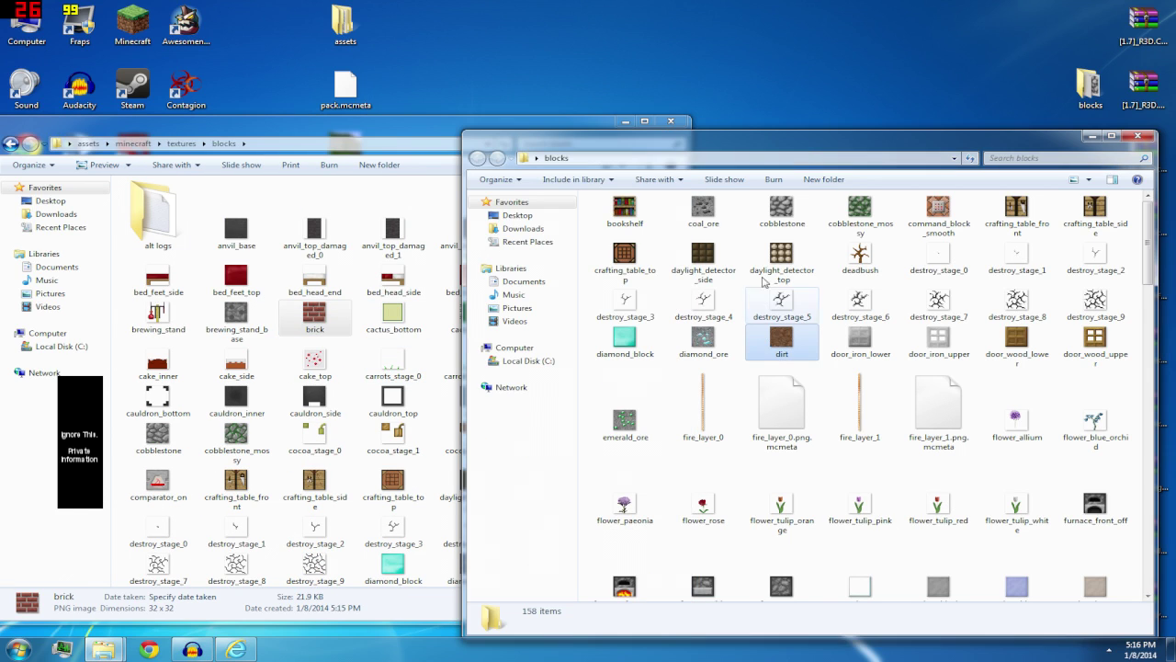
{"action": "left_click_drag", "start_coordinate": [740, 146], "coordinate": [745, 129]}
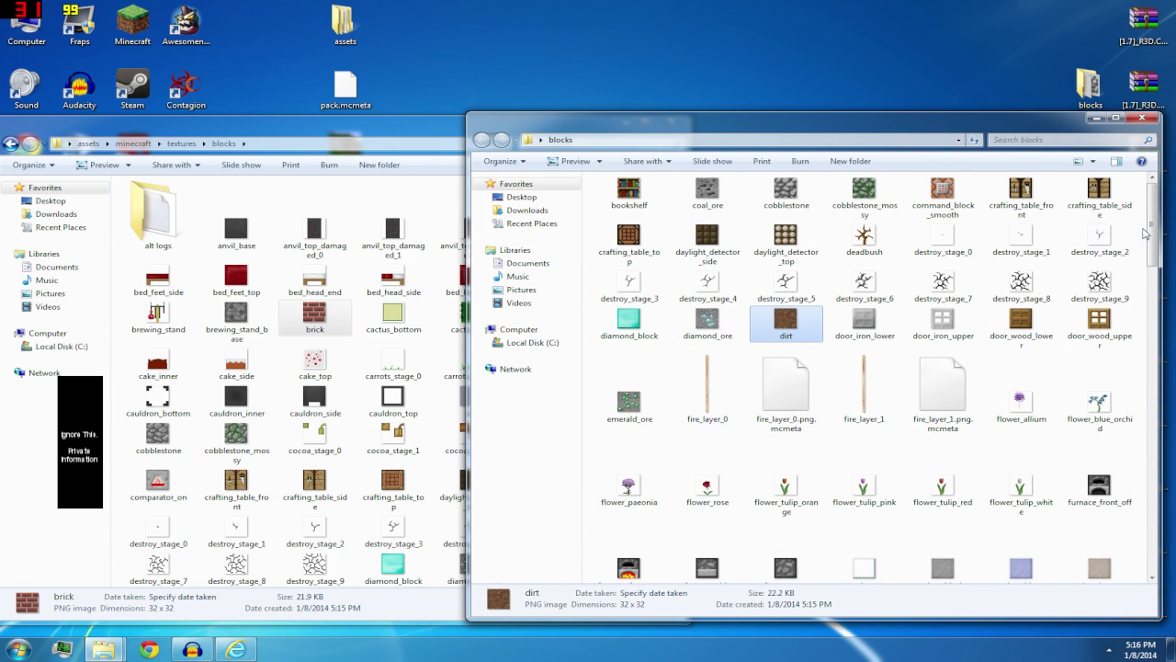
{"action": "left_click_drag", "start_coordinate": [1155, 227], "coordinate": [1157, 331]}
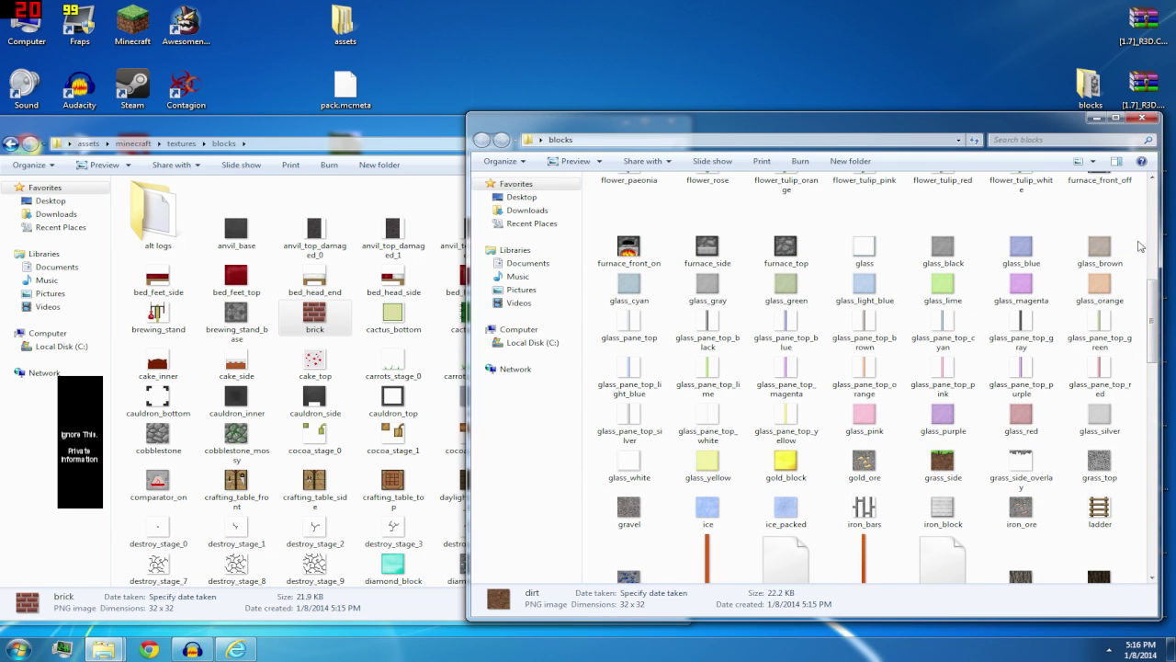
{"action": "left_click", "coordinate": [1067, 140]}
{"action": "left_click", "coordinate": [849, 257]}
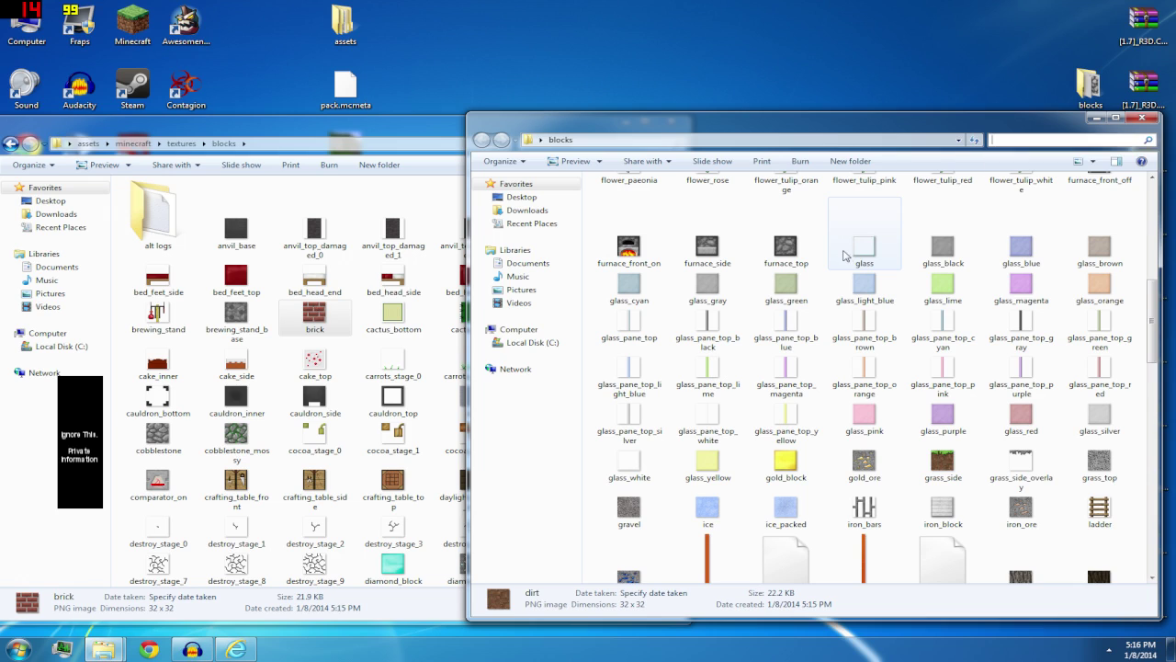
{"action": "left_click", "coordinate": [943, 250]}
{"action": "left_click", "coordinate": [1097, 262]}
{"action": "left_click", "coordinate": [943, 283]}
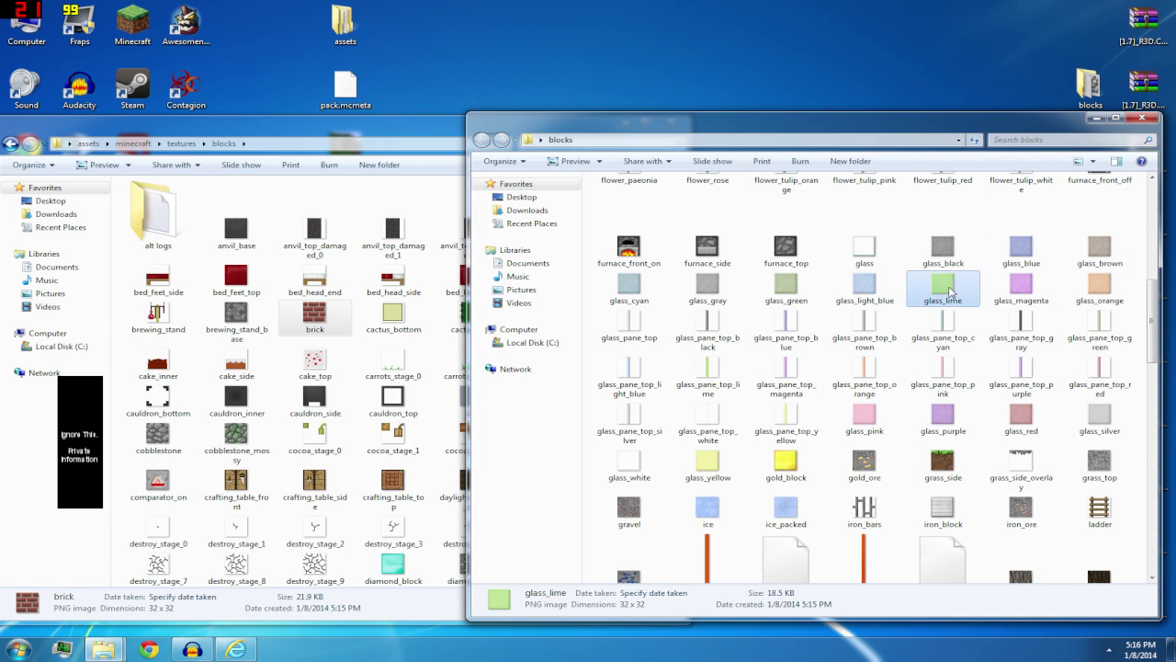
{"action": "left_click", "coordinate": [863, 327]}
{"action": "left_click", "coordinate": [943, 416]}
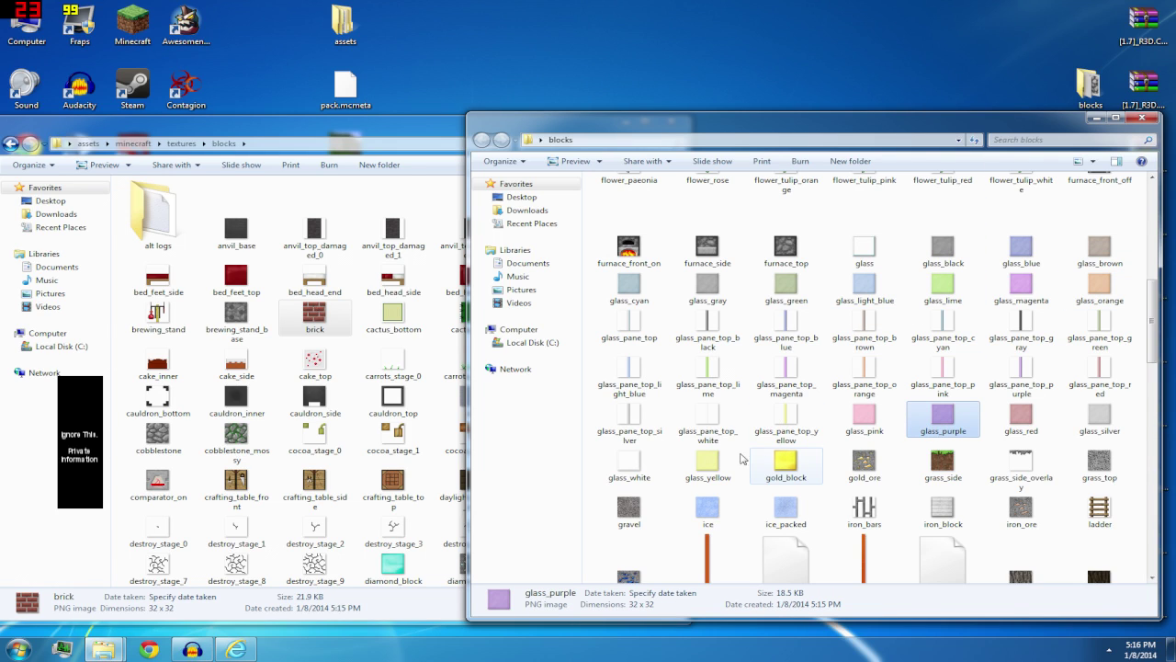
{"action": "left_click", "coordinate": [647, 465]}
{"action": "left_click", "coordinate": [707, 465]}
Search the extracted blocks folder for "glass" and select all the matching textures
{"action": "left_click", "coordinate": [1066, 140]}
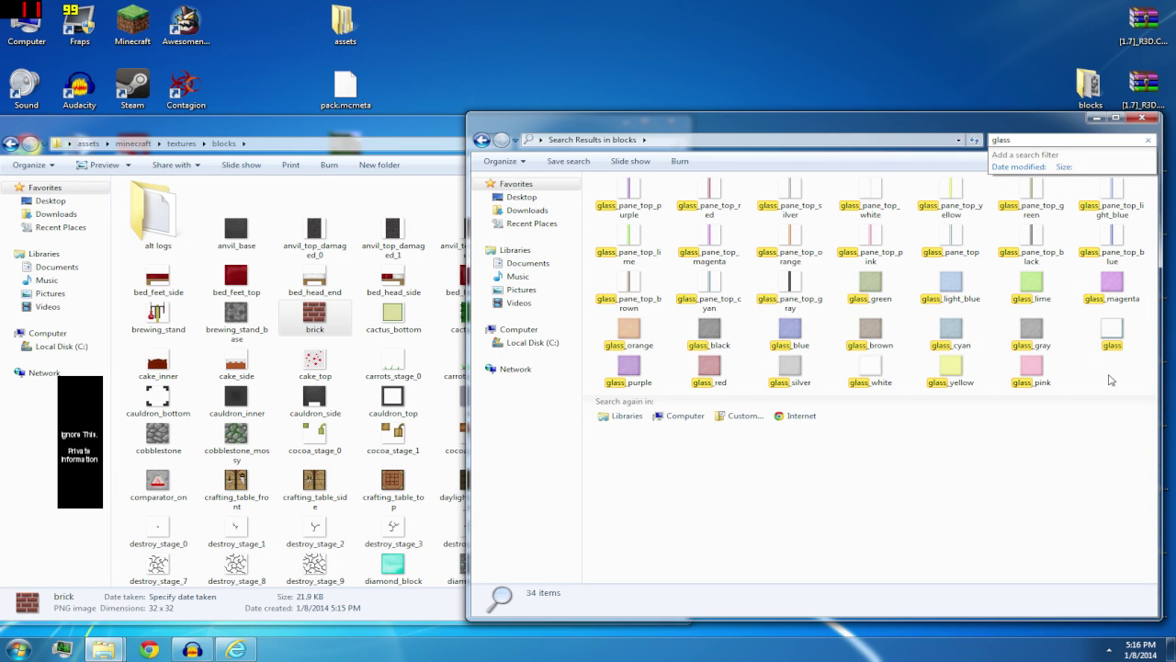
{"action": "left_click", "coordinate": [1105, 391]}
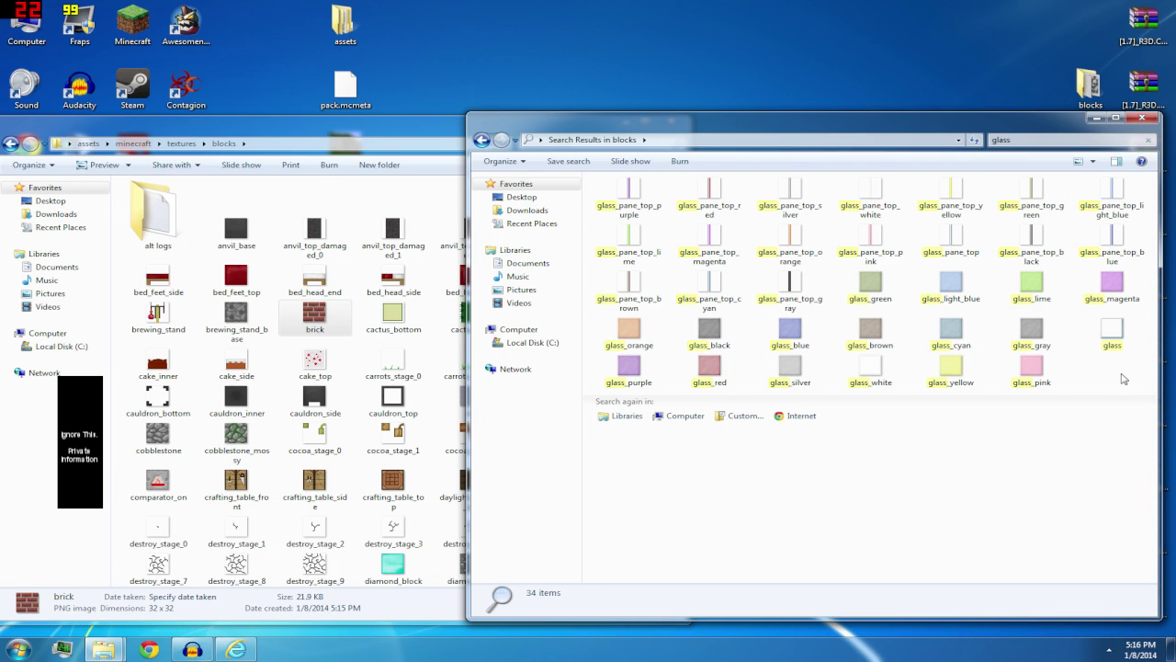
{"action": "key", "text": "ctrl+a"}
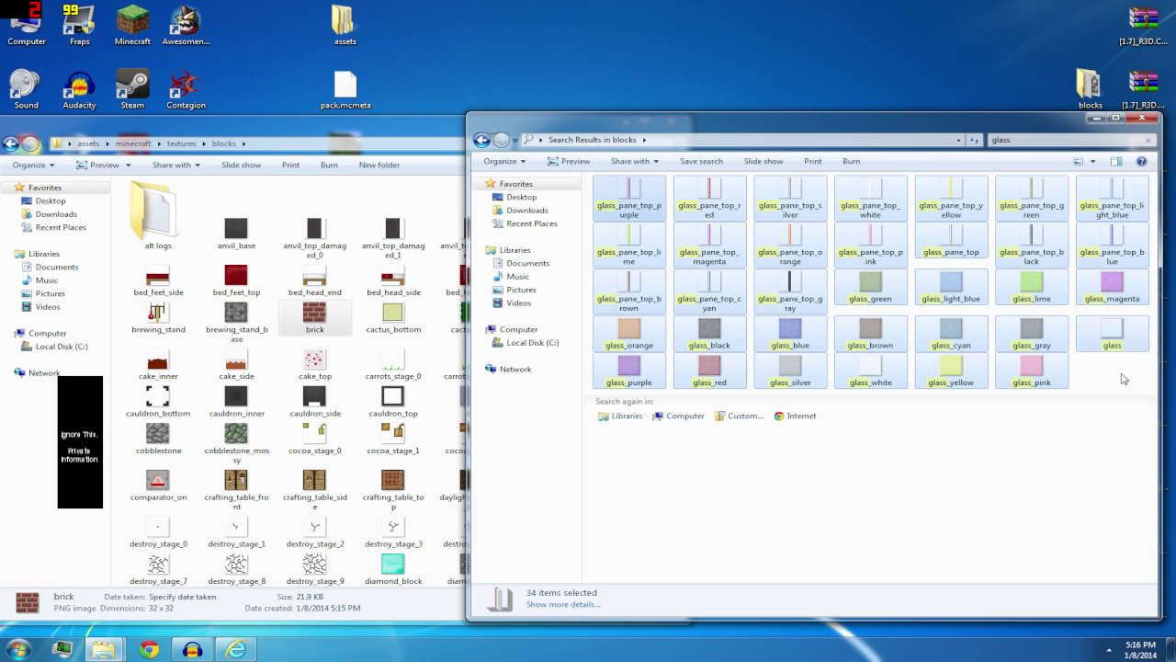
{"action": "left_click_drag", "start_coordinate": [1136, 385], "coordinate": [595, 188]}
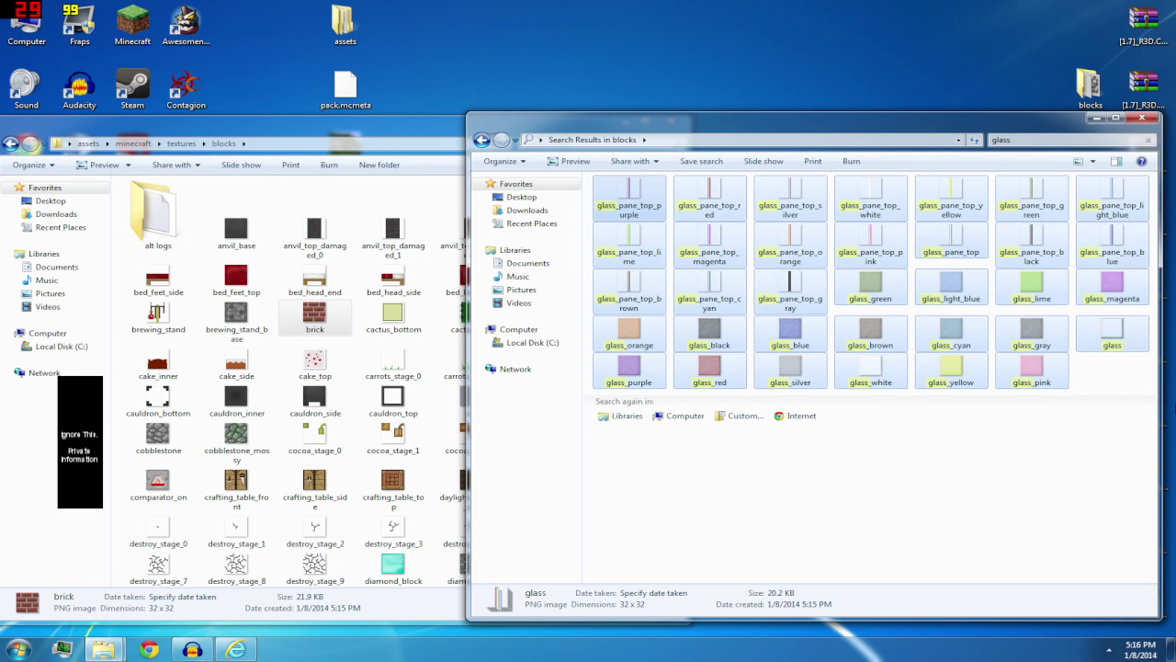
{"action": "left_click", "coordinate": [1121, 388]}
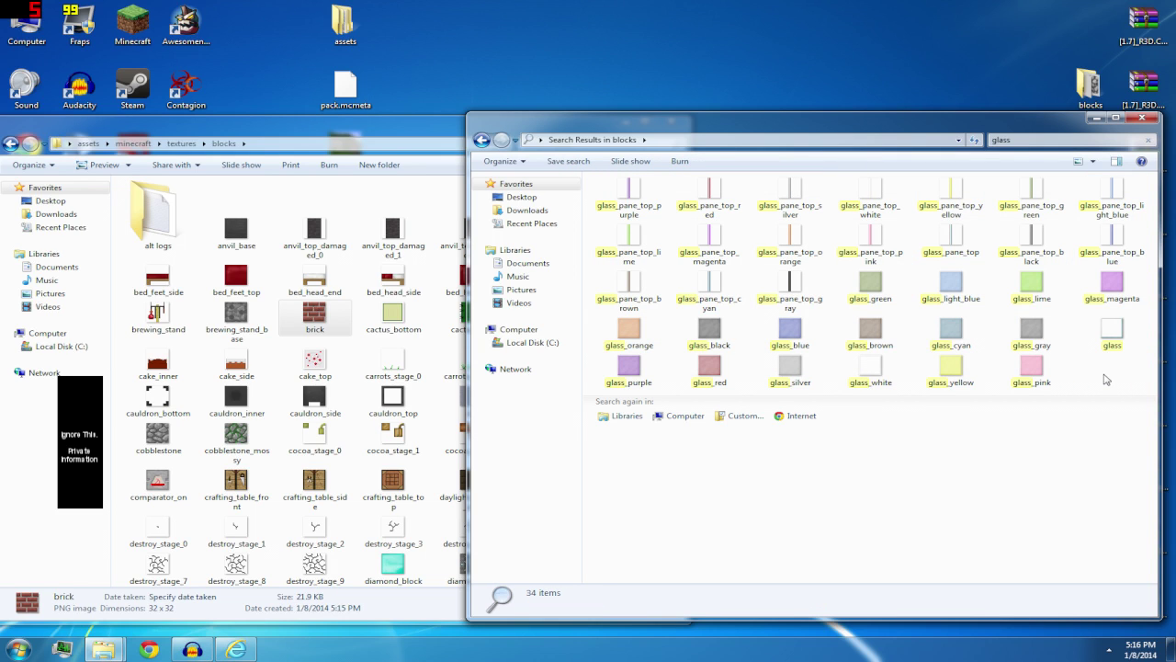
{"action": "key", "text": "ctrl+a"}
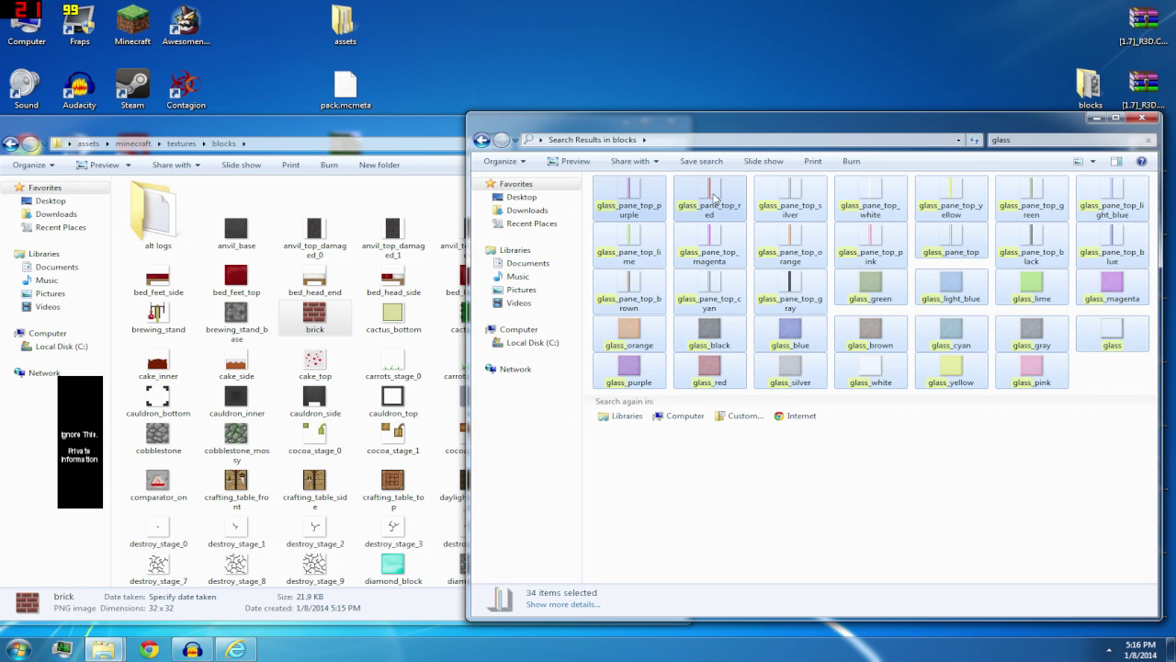
Compare the matched glass textures with the ones in the pack's blocks folder and preview the plain glass texture
{"action": "left_click_drag", "start_coordinate": [714, 191], "coordinate": [680, 371]}
{"action": "left_click", "coordinate": [276, 441]}
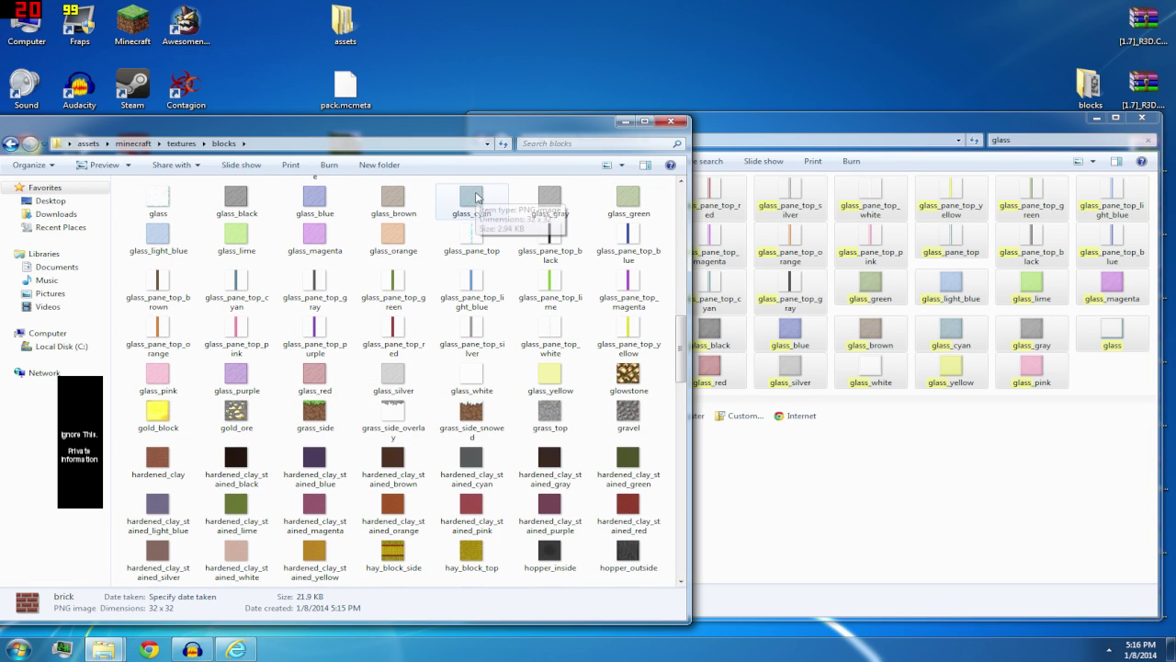
{"action": "scroll", "coordinate": [682, 327], "scroll_direction": "up", "scroll_amount": 3}
{"action": "scroll", "coordinate": [682, 328], "scroll_direction": "up", "scroll_amount": 1}
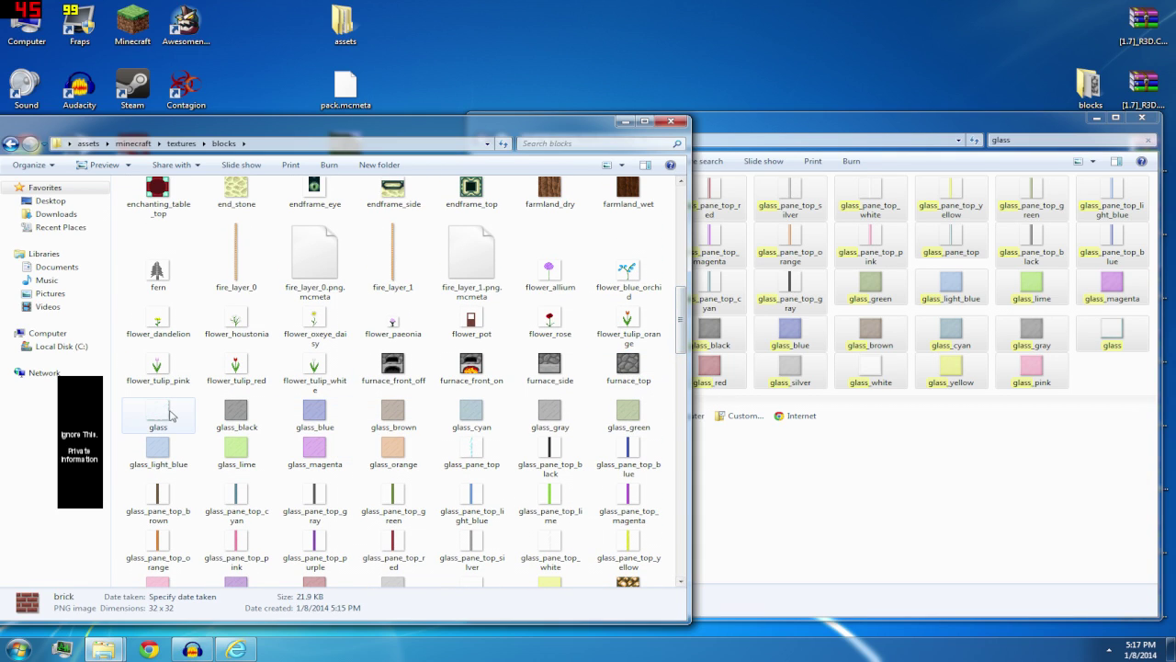
{"action": "left_click", "coordinate": [751, 136]}
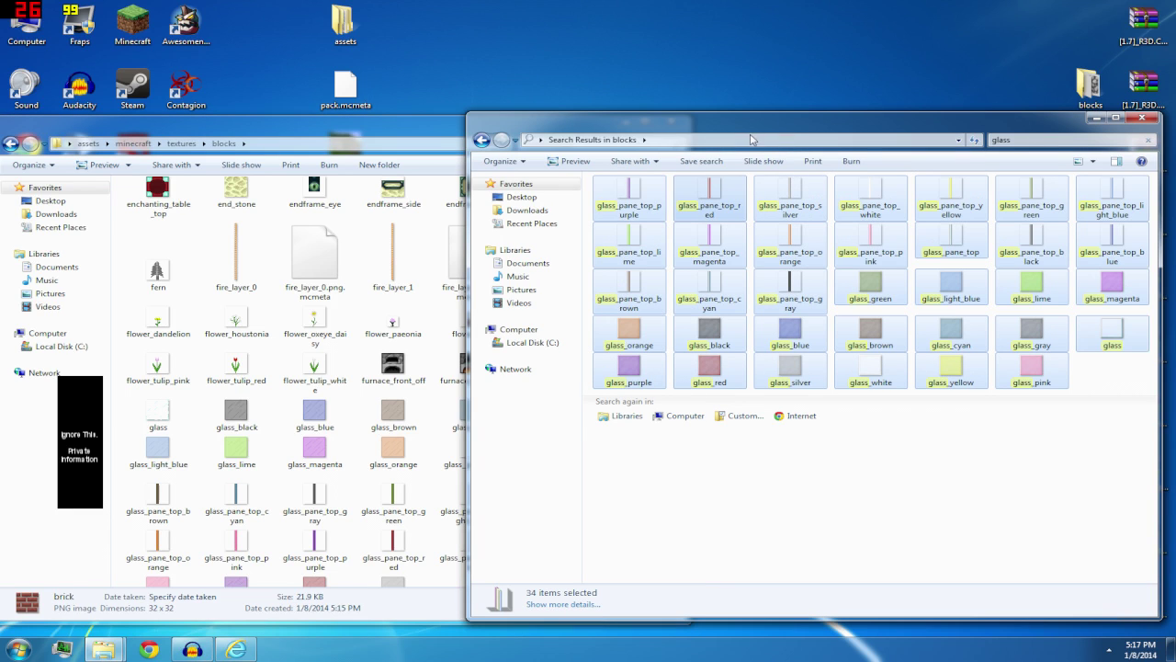
{"action": "left_click", "coordinate": [1114, 369]}
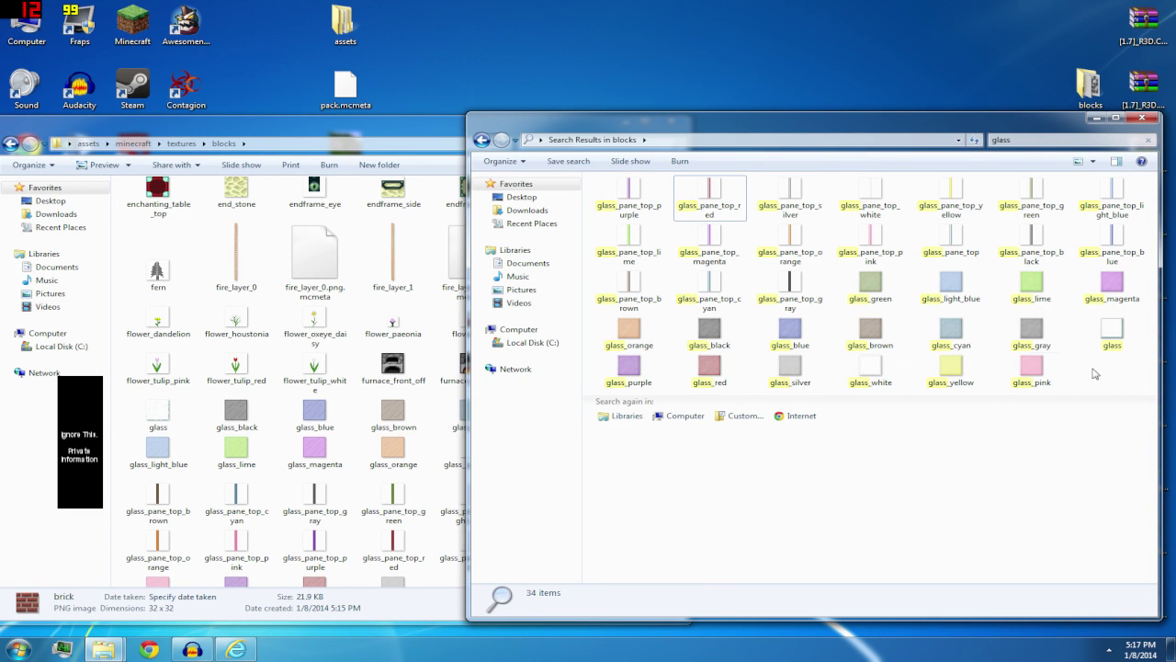
{"action": "double_click", "coordinate": [1110, 332]}
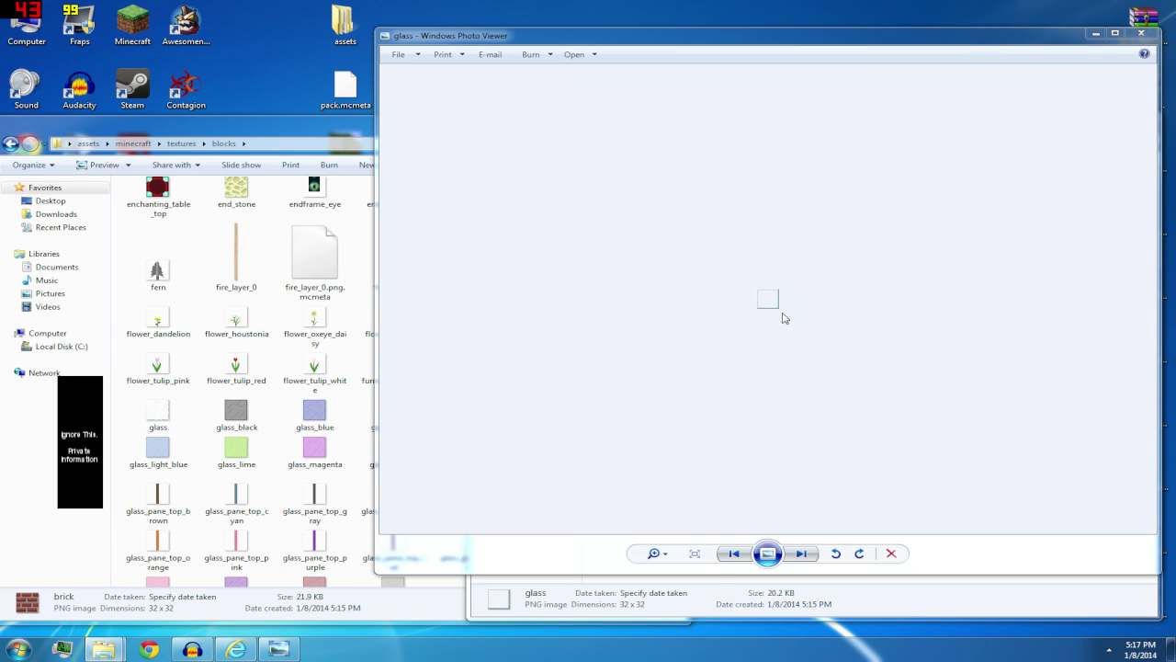
{"action": "left_click", "coordinate": [1140, 37]}
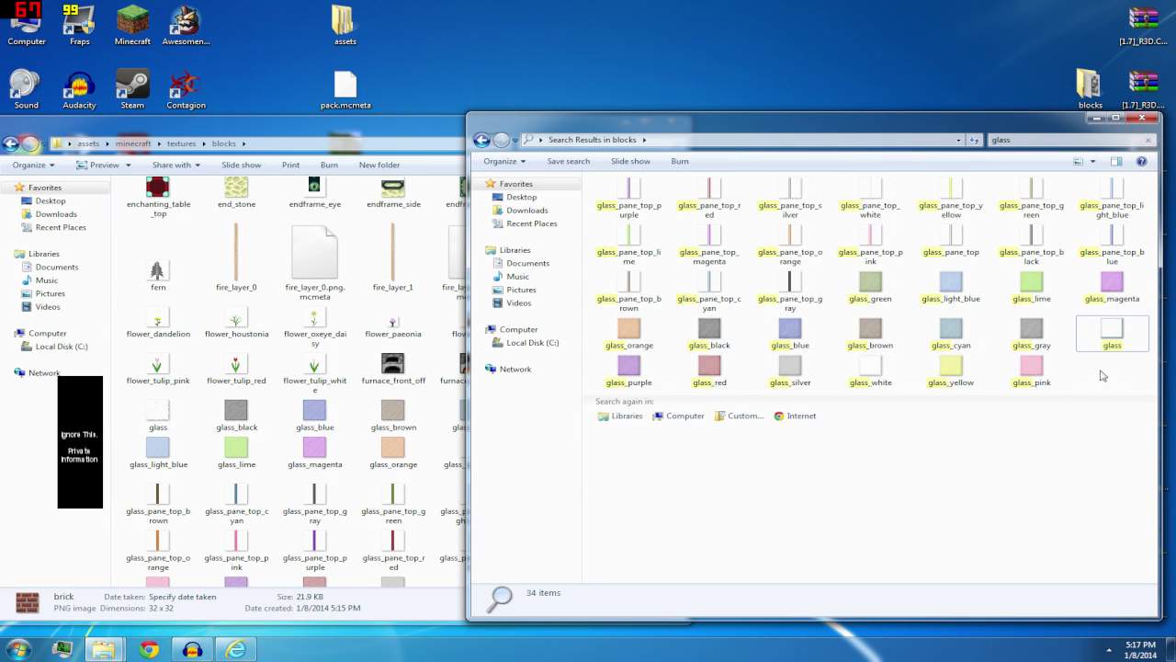
Move all the matched glass and glass pane textures into the pack's blocks folder, replacing each existing file
{"action": "key", "text": "ctrl+a"}
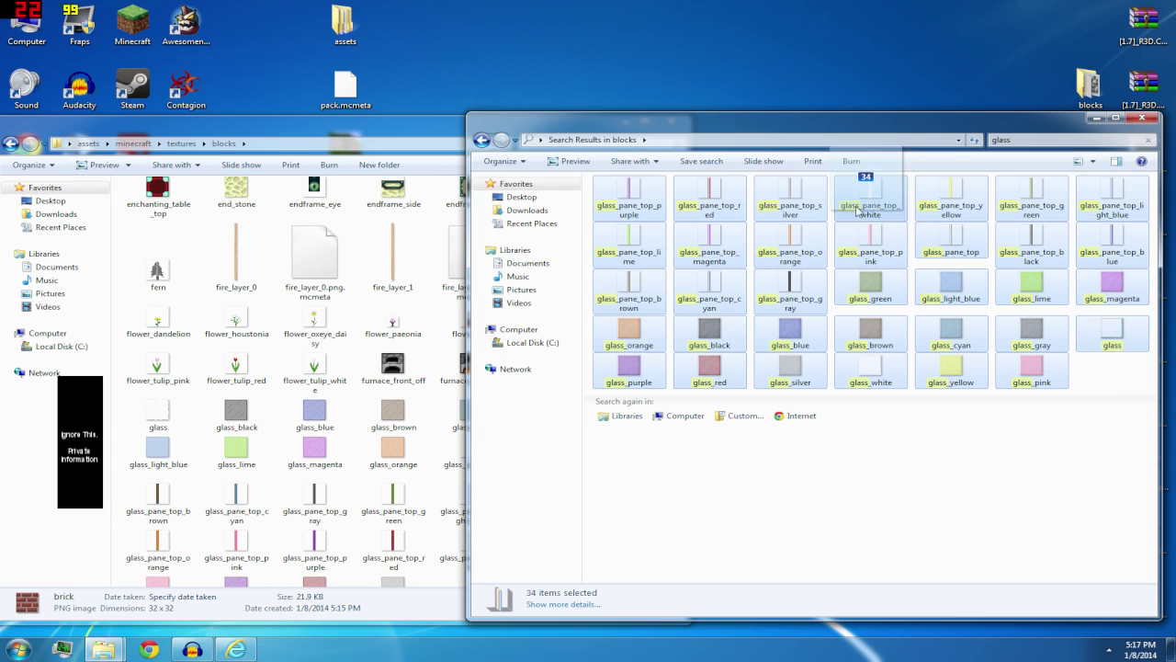
{"action": "left_click_drag", "start_coordinate": [392, 386], "coordinate": [294, 443]}
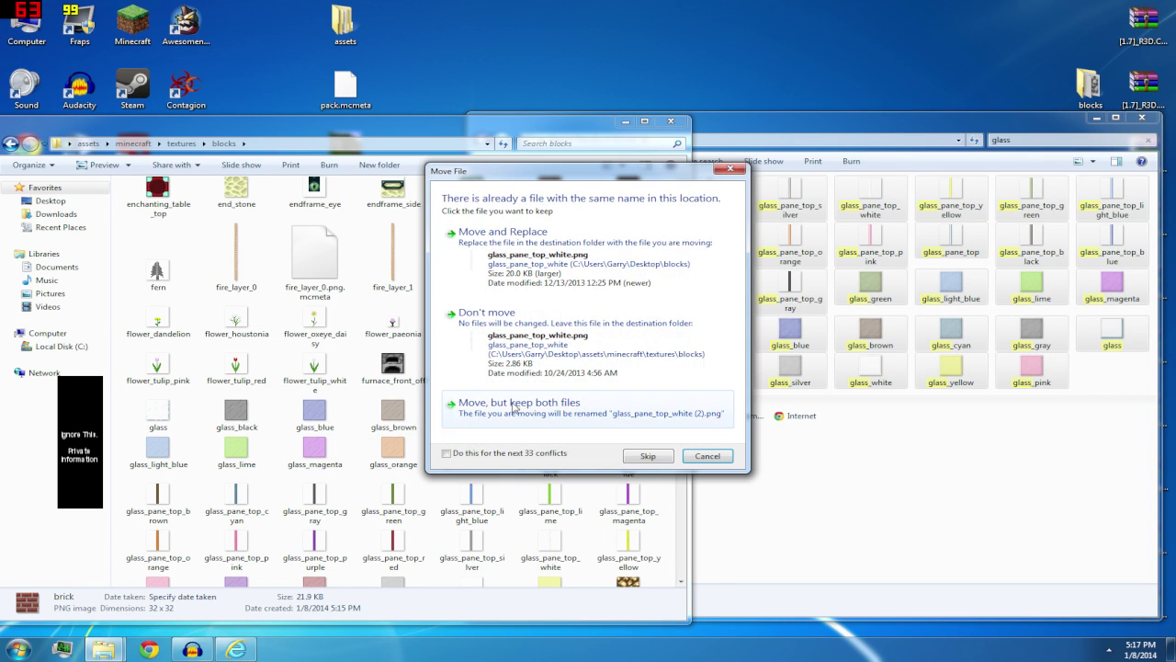
{"action": "left_click", "coordinate": [509, 258]}
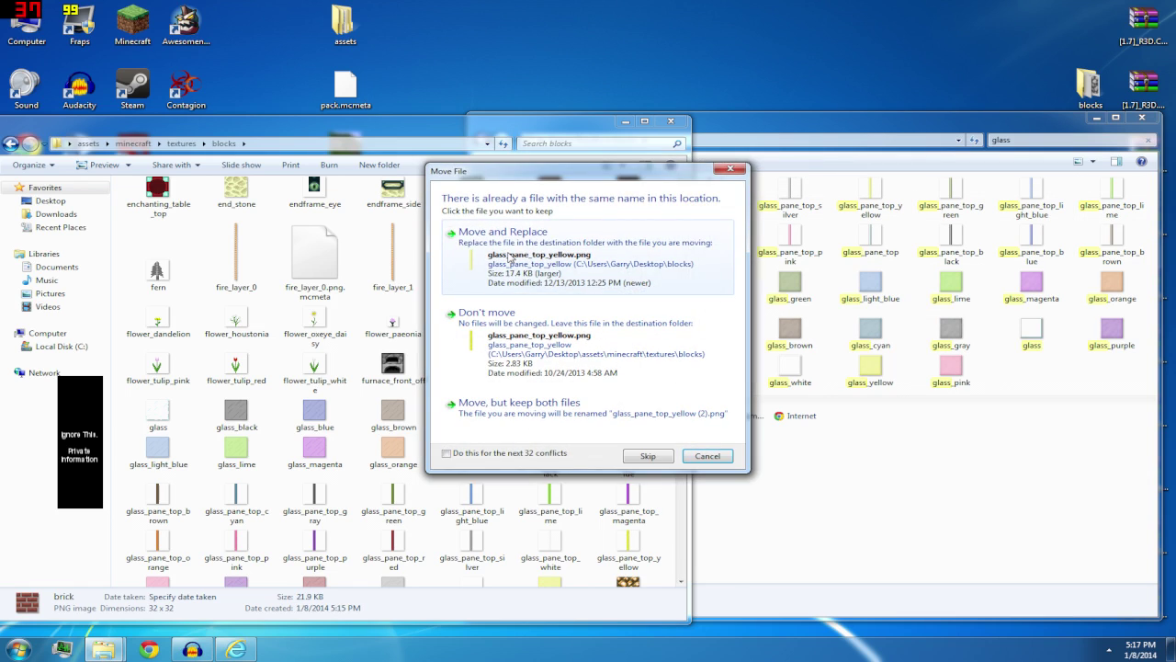
{"action": "left_click", "coordinate": [509, 258]}
{"action": "left_click", "coordinate": [509, 258]}
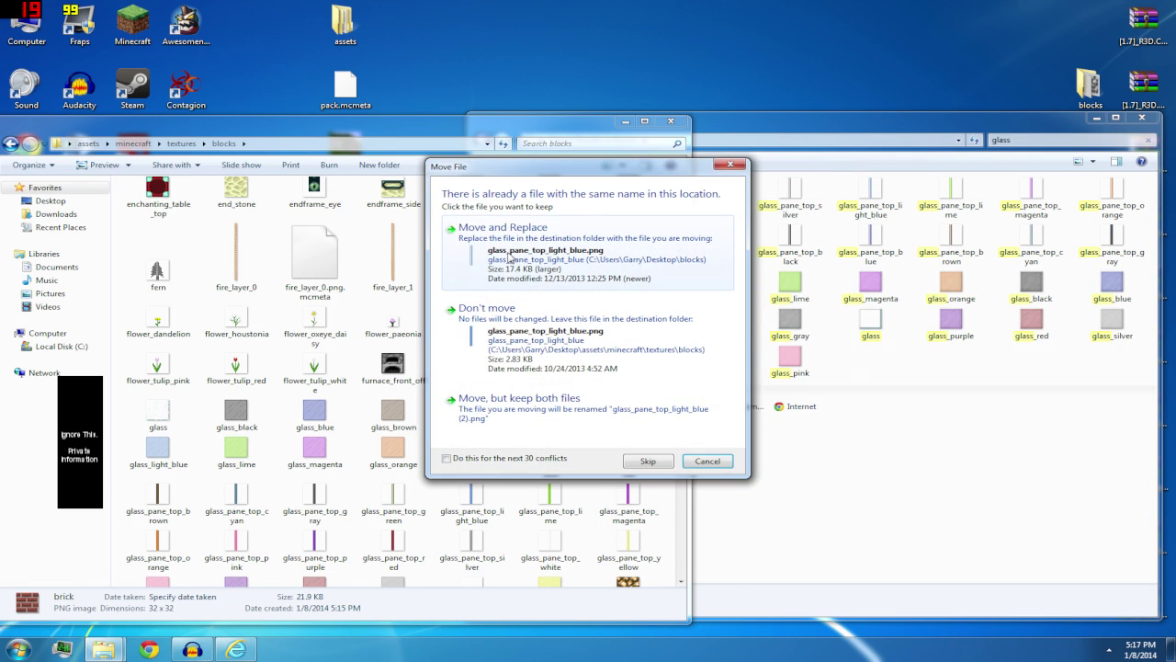
{"action": "left_click", "coordinate": [509, 258]}
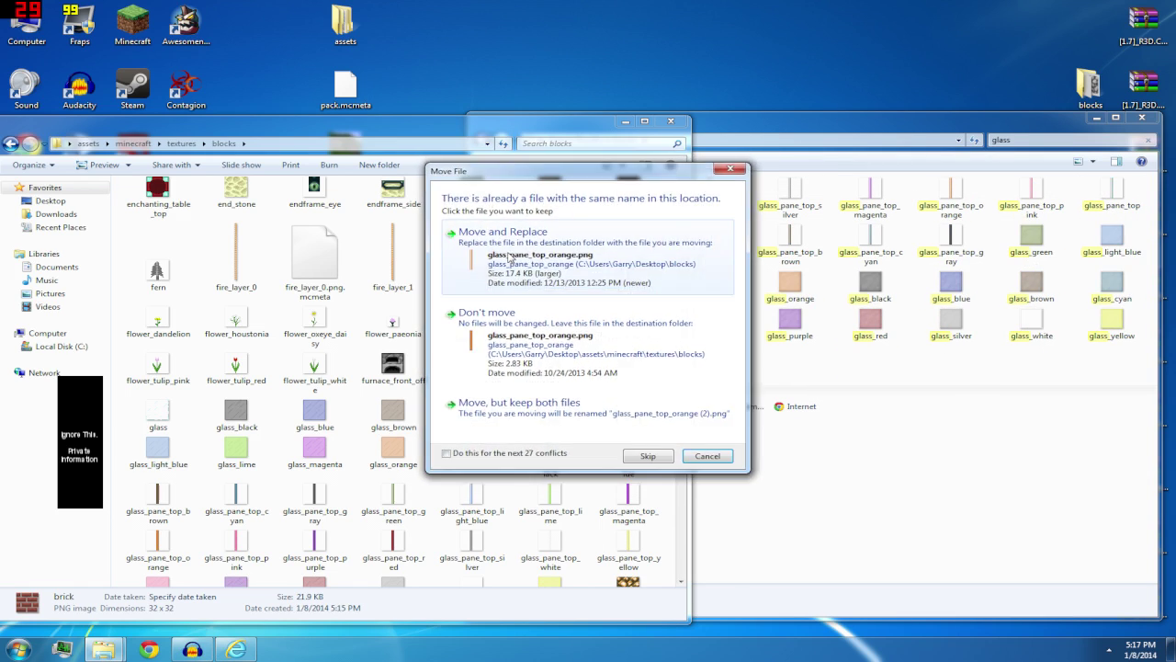
{"action": "left_click", "coordinate": [510, 258]}
{"action": "left_click", "coordinate": [509, 258]}
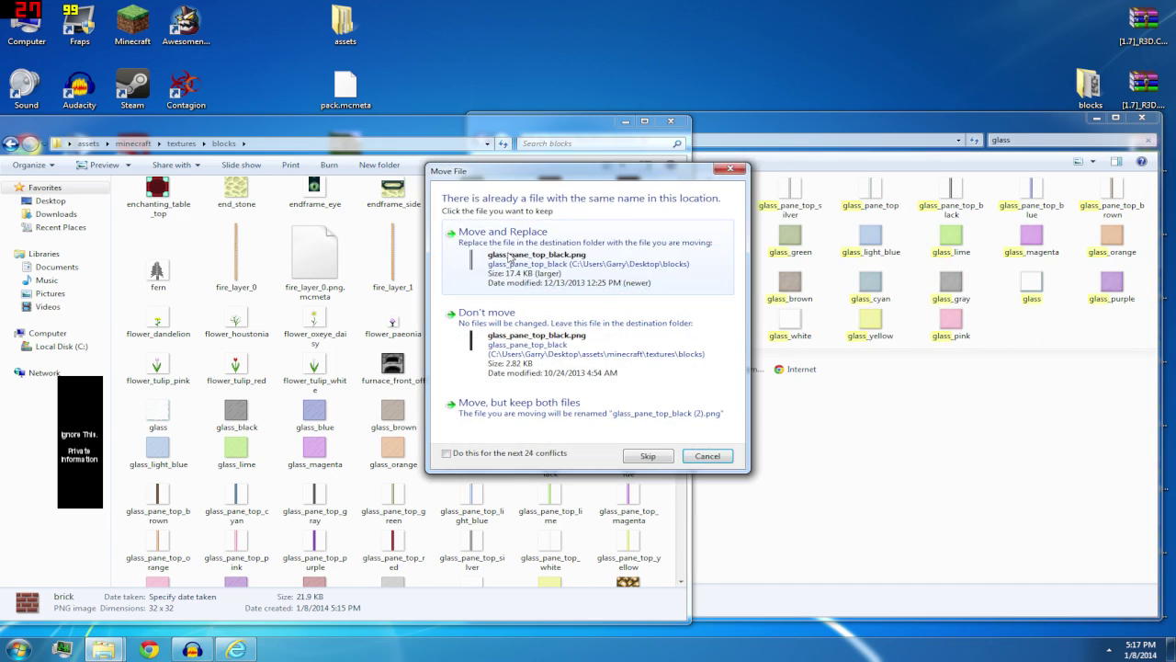
{"action": "left_click", "coordinate": [509, 259]}
{"action": "left_click", "coordinate": [509, 259]}
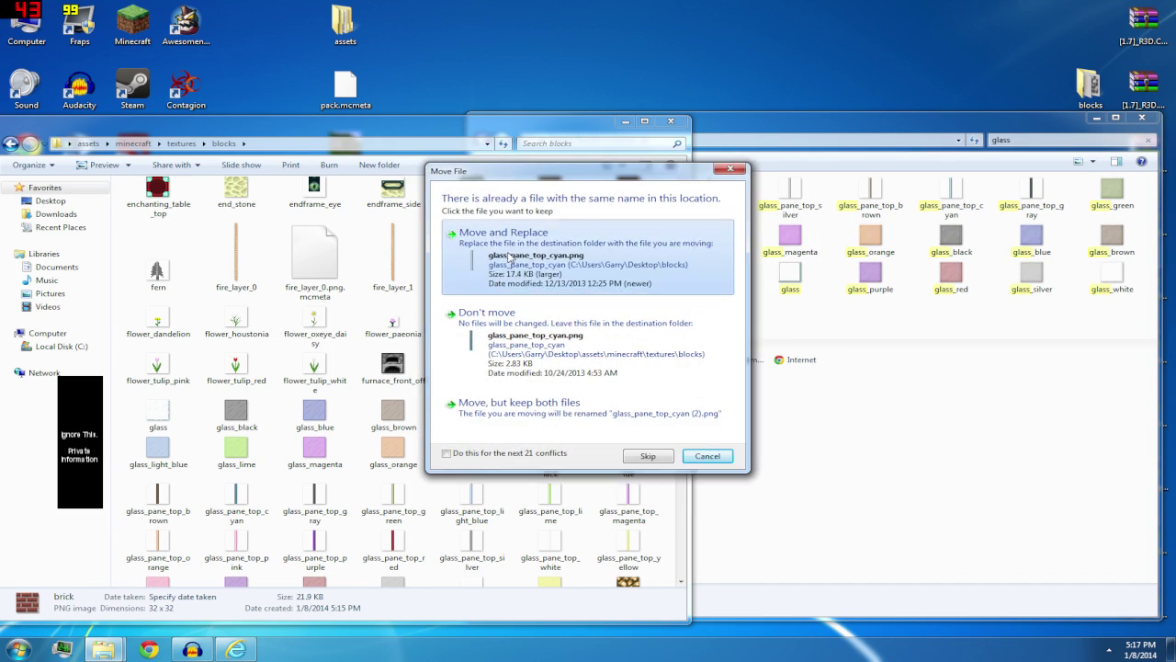
{"action": "left_click", "coordinate": [509, 259]}
{"action": "left_click", "coordinate": [509, 259]}
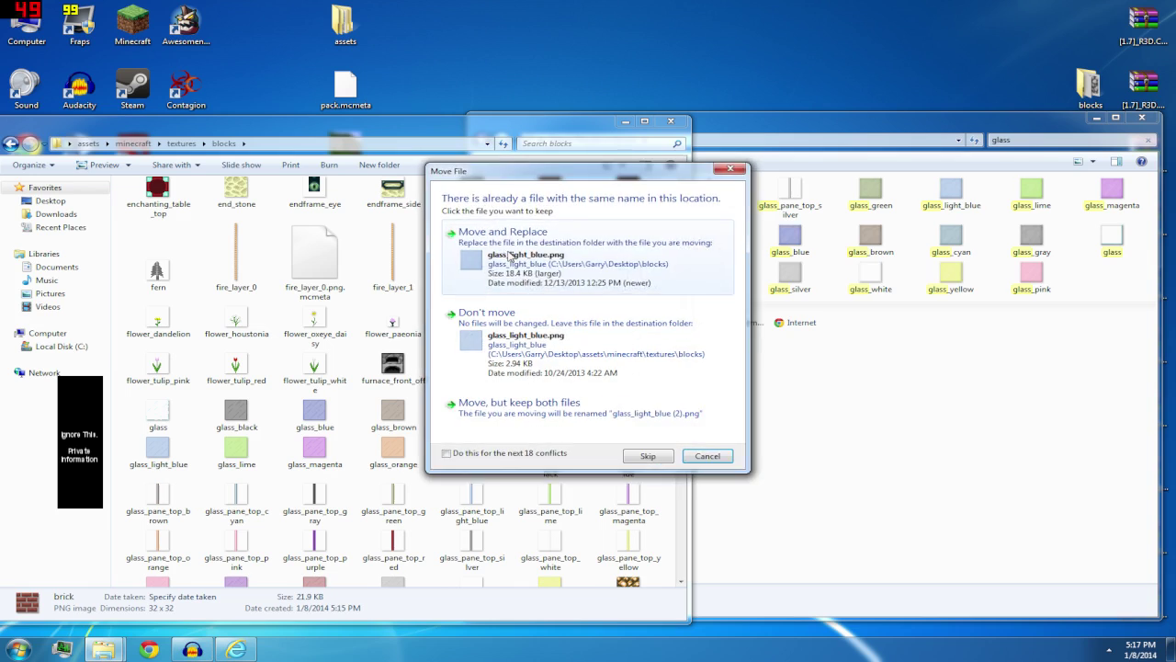
{"action": "left_click", "coordinate": [509, 258]}
{"action": "left_click", "coordinate": [510, 258]}
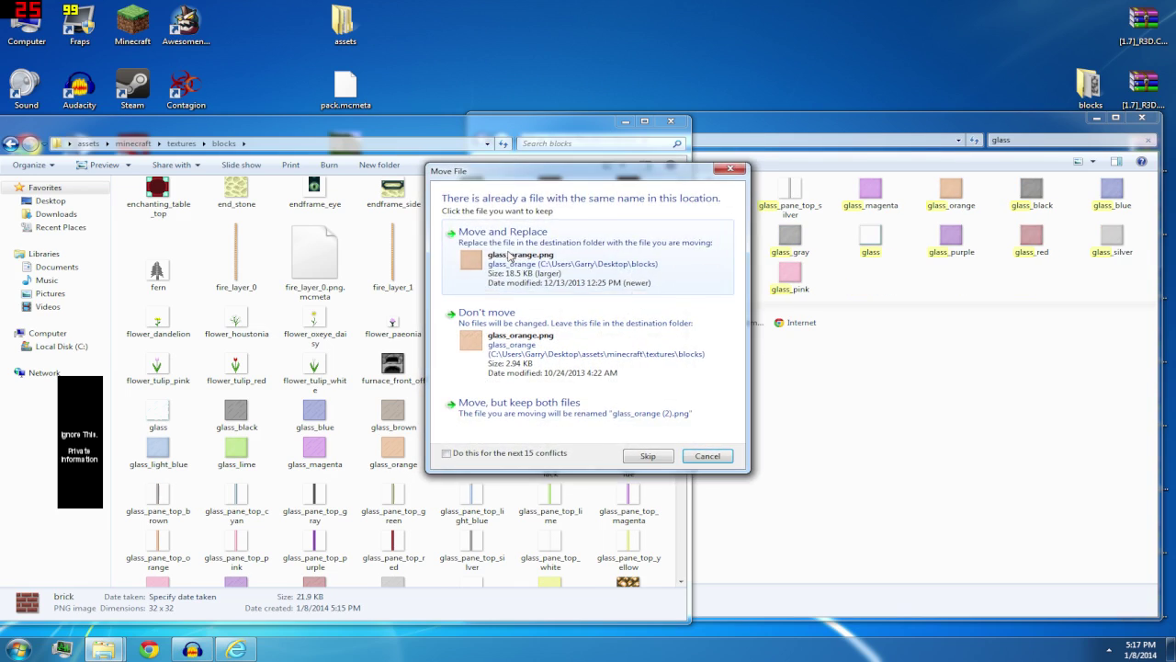
{"action": "left_click", "coordinate": [509, 259]}
{"action": "left_click", "coordinate": [509, 259]}
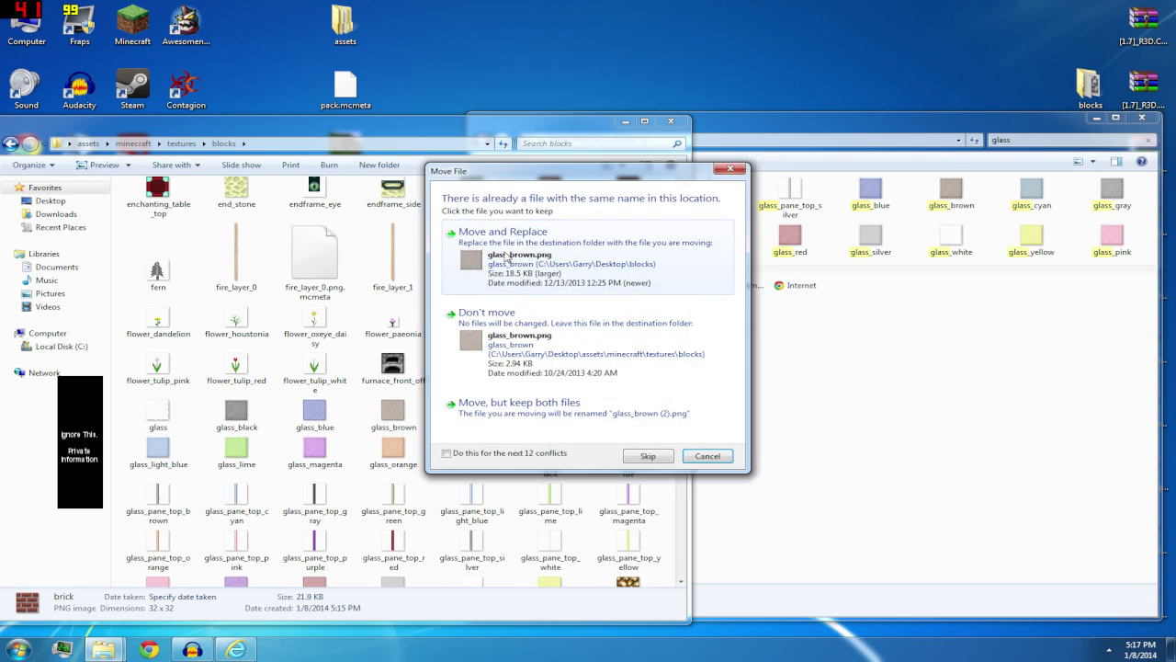
{"action": "left_click", "coordinate": [509, 258]}
{"action": "left_click", "coordinate": [509, 258]}
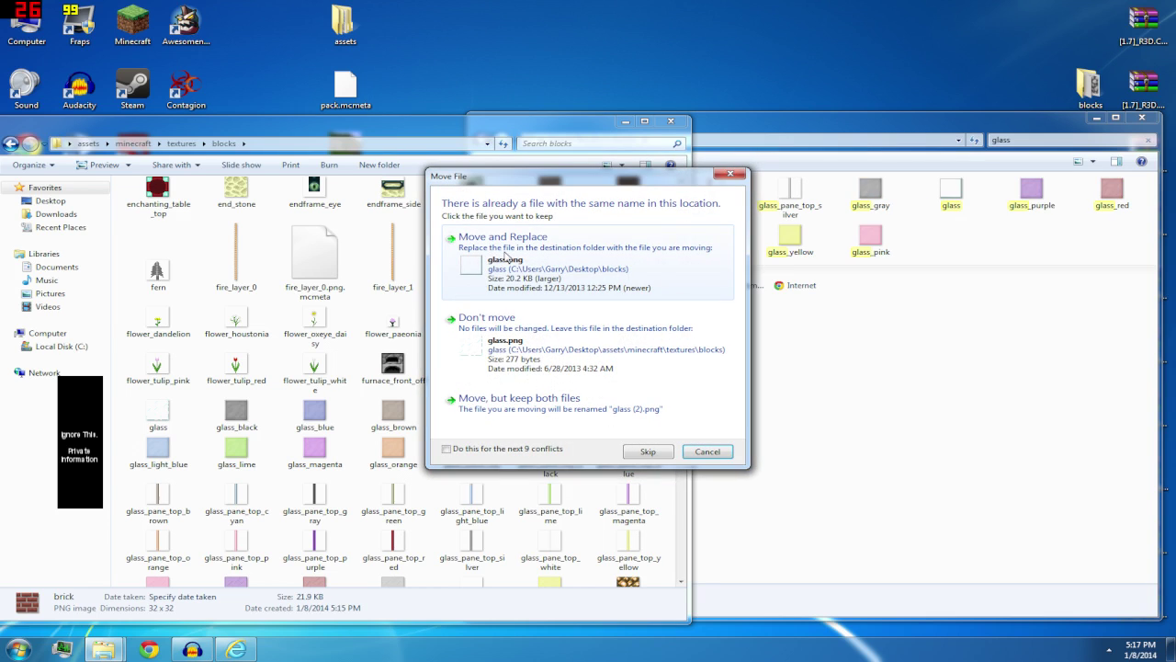
{"action": "left_click", "coordinate": [507, 258]}
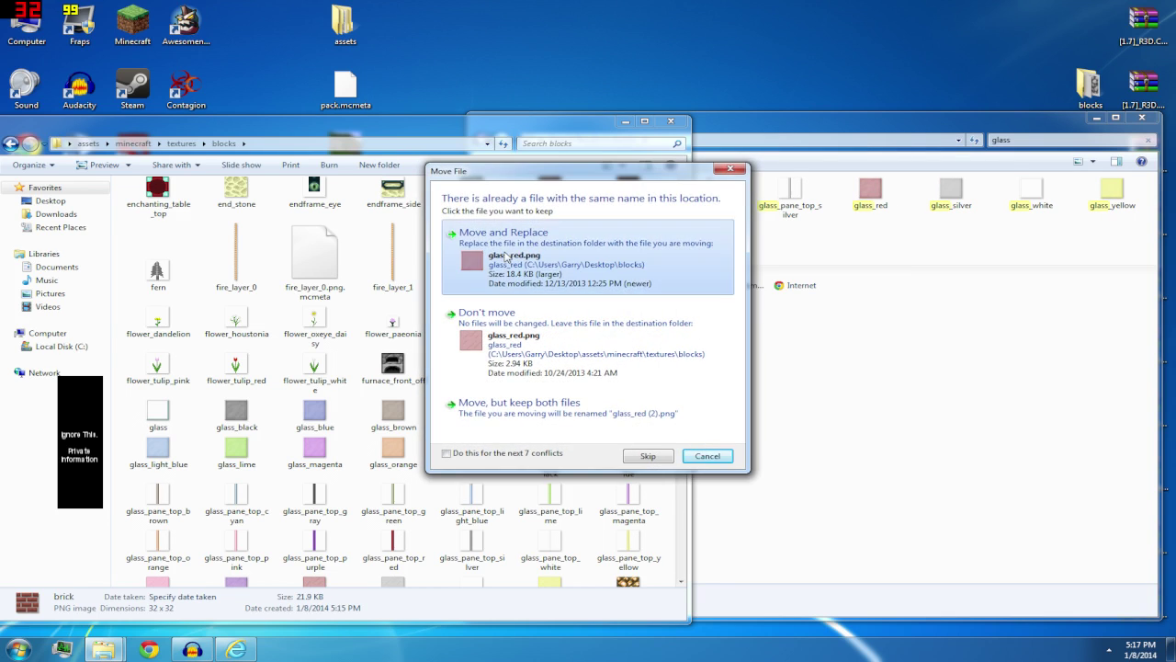
{"action": "left_click", "coordinate": [506, 259]}
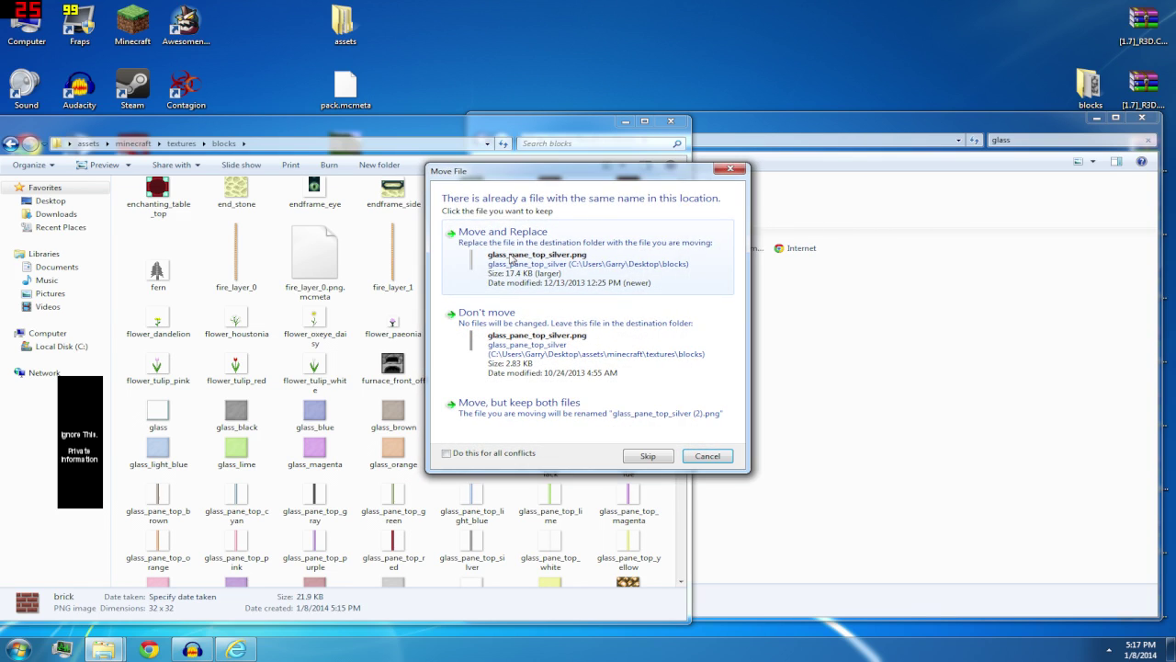
{"action": "left_click", "coordinate": [505, 259]}
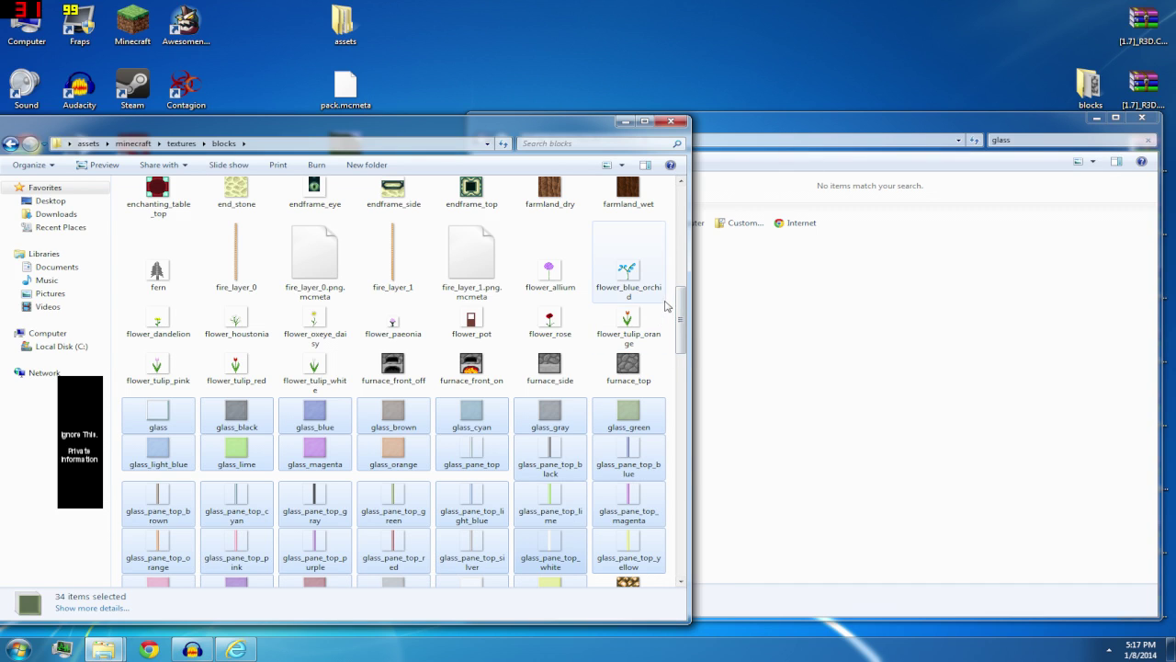
Refresh the pack's blocks folder and review the replaced glass textures
{"action": "right_click", "coordinate": [671, 303]}
{"action": "left_click", "coordinate": [700, 351]}
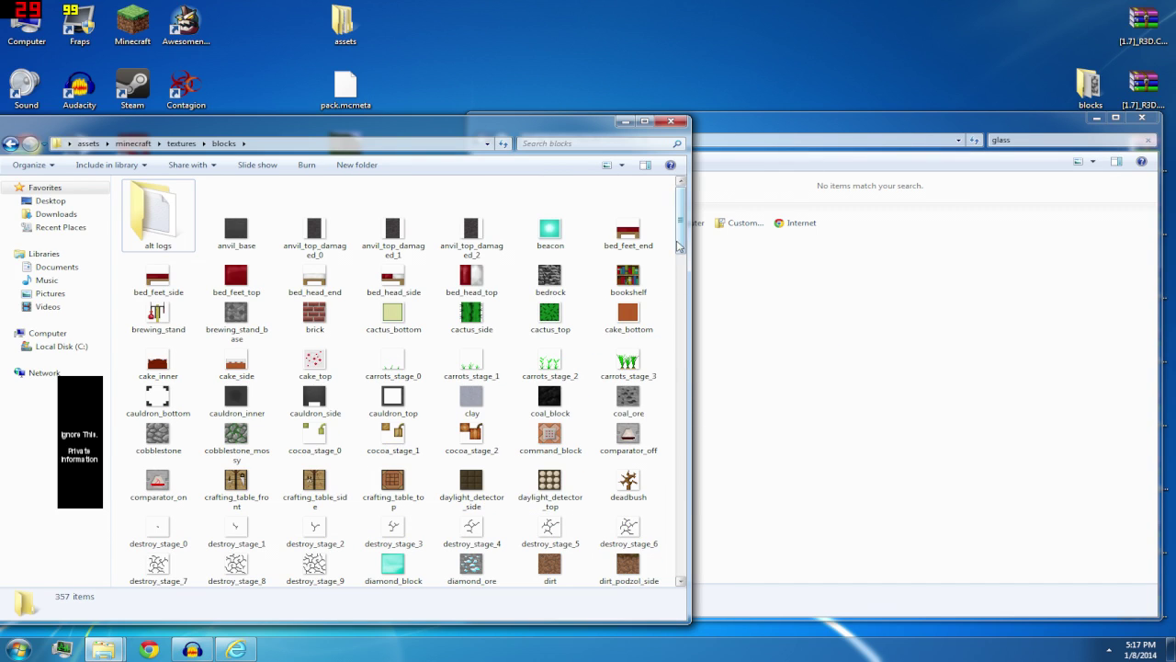
{"action": "left_click_drag", "start_coordinate": [681, 241], "coordinate": [687, 378]}
Close the glass search results and reopen the extracted blocks folder from the desktop
{"action": "left_click", "coordinate": [809, 319]}
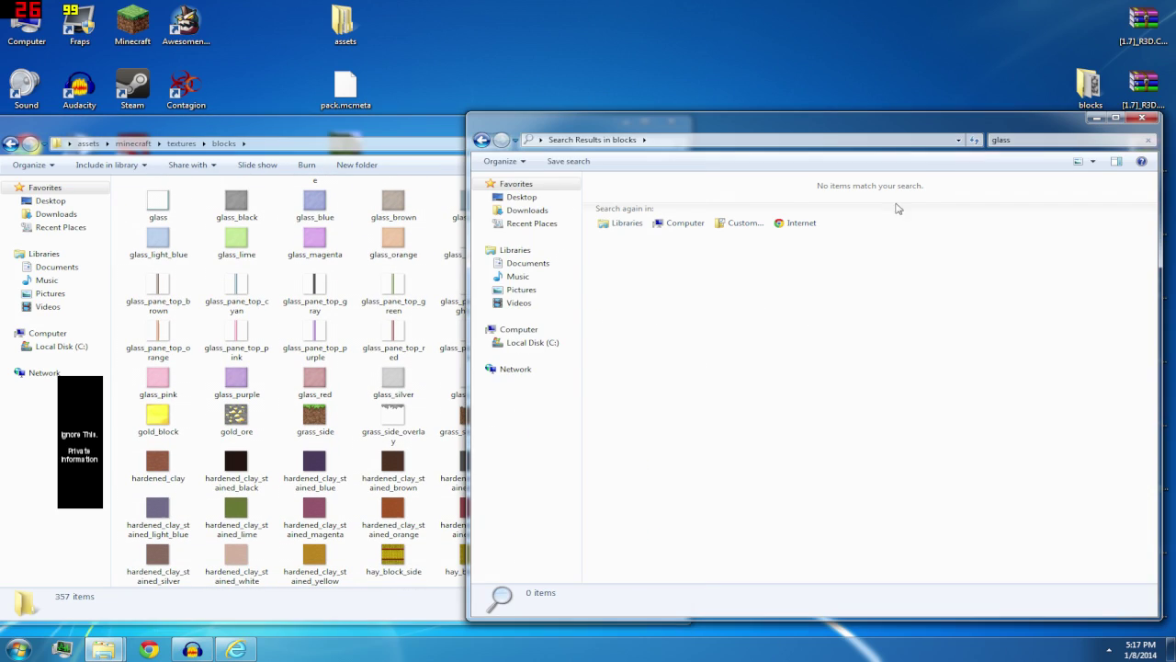
{"action": "left_click", "coordinate": [1142, 119]}
{"action": "double_click", "coordinate": [1090, 87]}
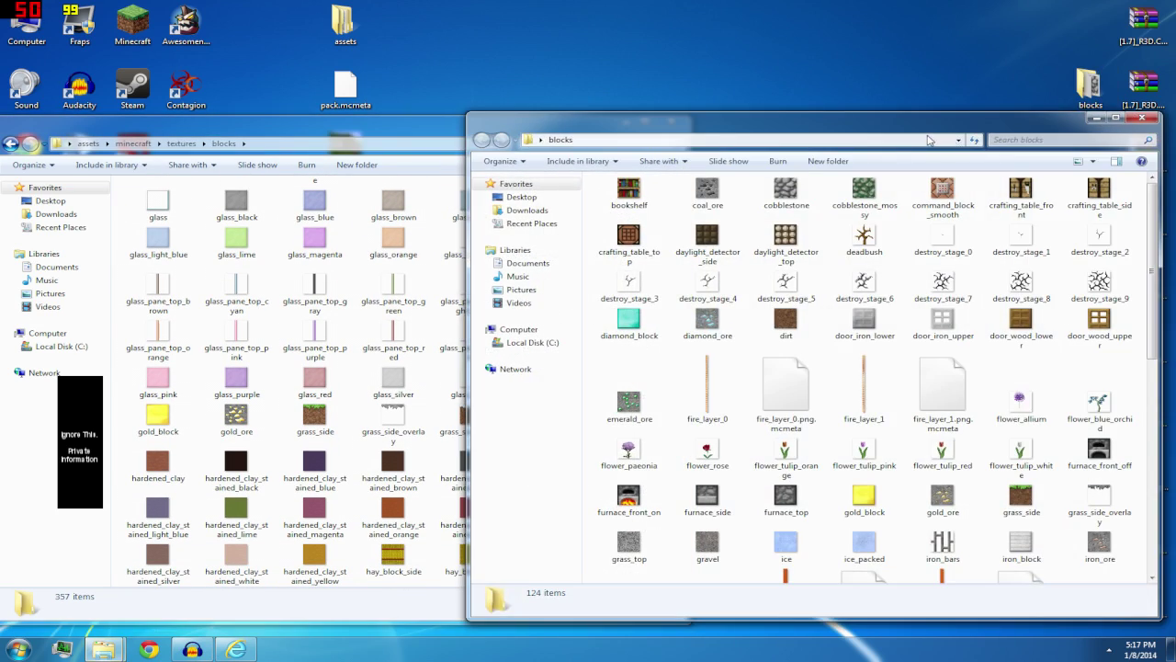
Examine the remaining textures in the extracted blocks folder, including grass side, packed ice, lava flow, lapis ore and tall grass
{"action": "left_click", "coordinate": [871, 391]}
{"action": "scroll", "coordinate": [951, 442], "scroll_direction": "down", "scroll_amount": 3}
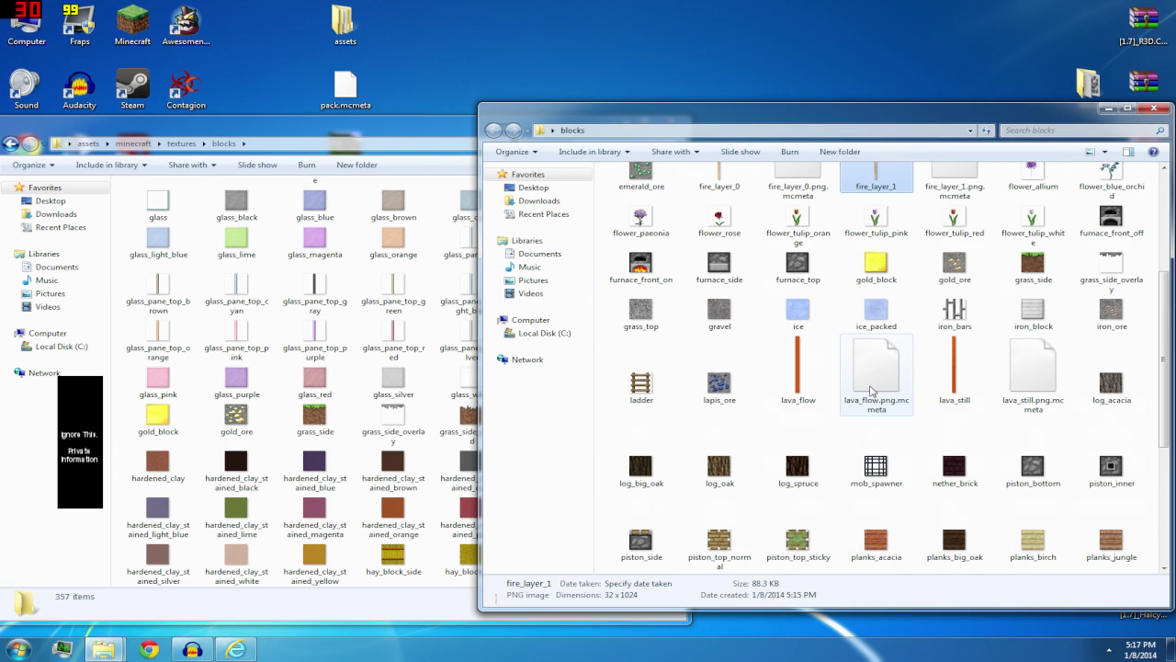
{"action": "left_click", "coordinate": [1027, 269]}
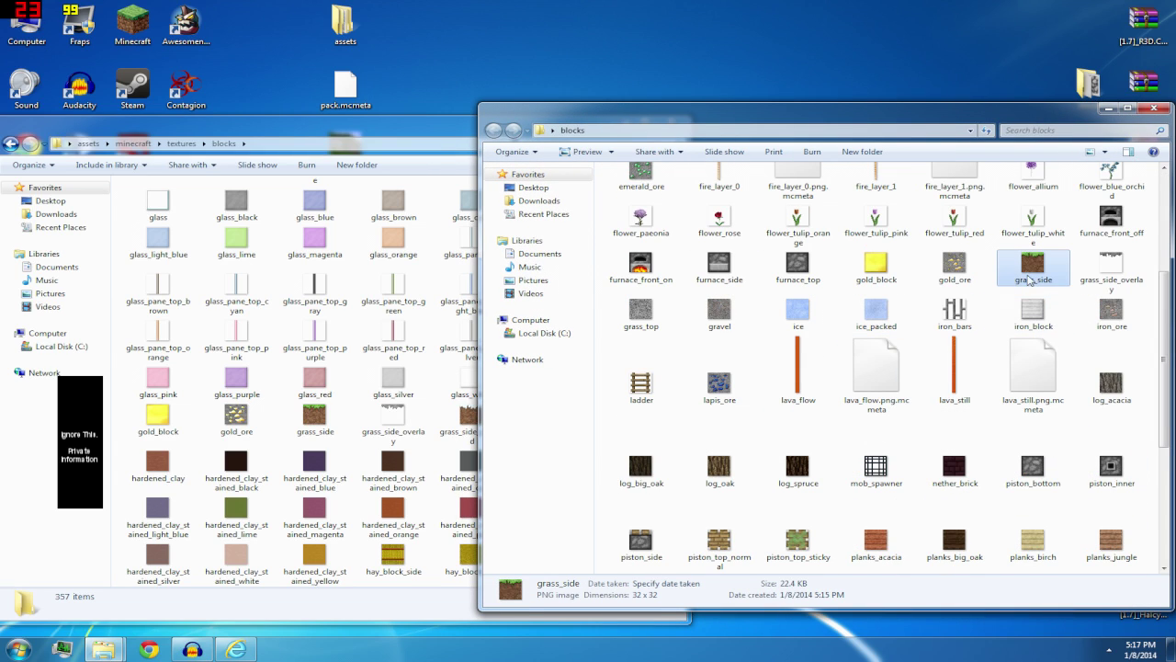
{"action": "left_click", "coordinate": [873, 311]}
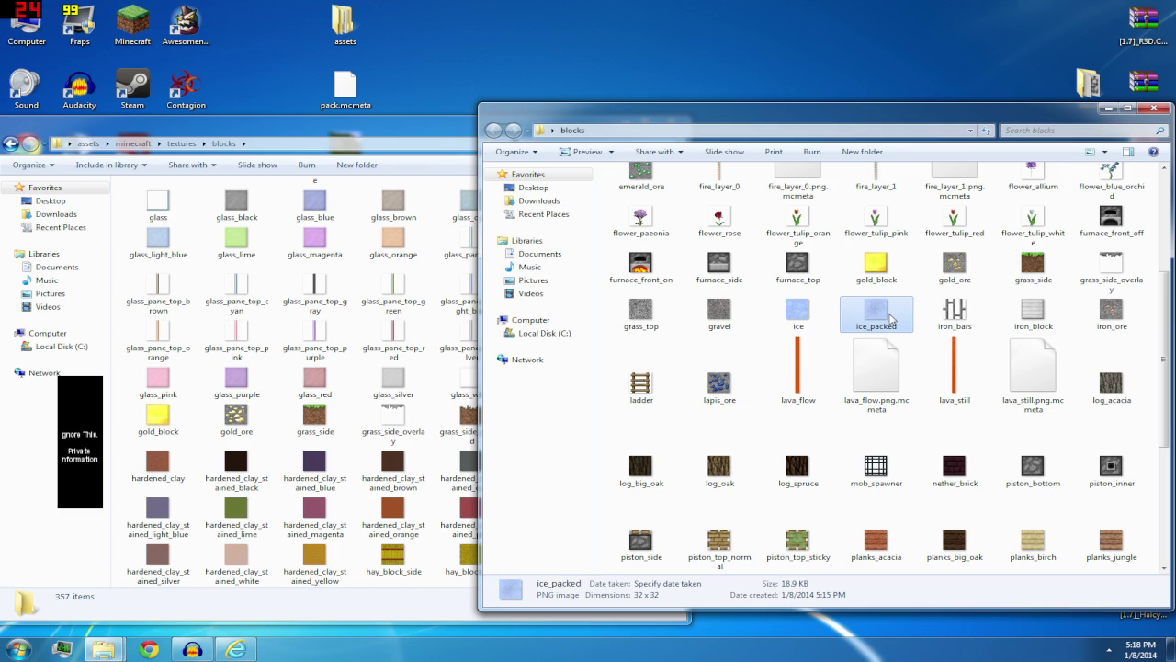
{"action": "left_click", "coordinate": [780, 387]}
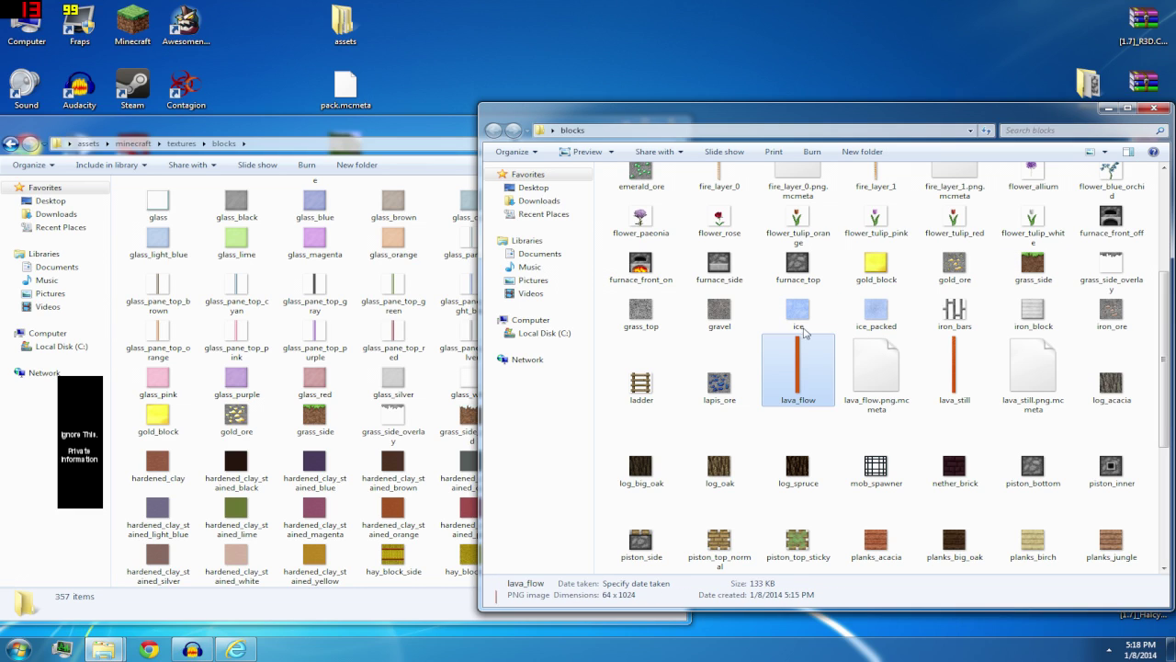
{"action": "left_click", "coordinate": [695, 409]}
{"action": "scroll", "coordinate": [1025, 377], "scroll_direction": "down", "scroll_amount": 10}
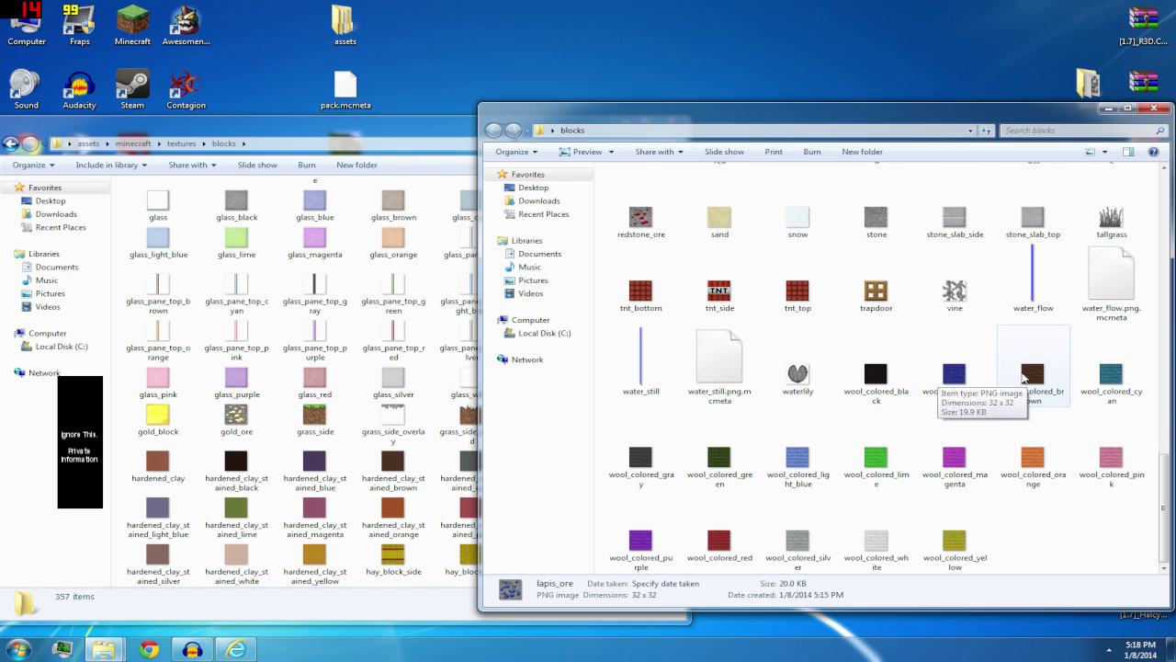
{"action": "left_click", "coordinate": [1119, 230]}
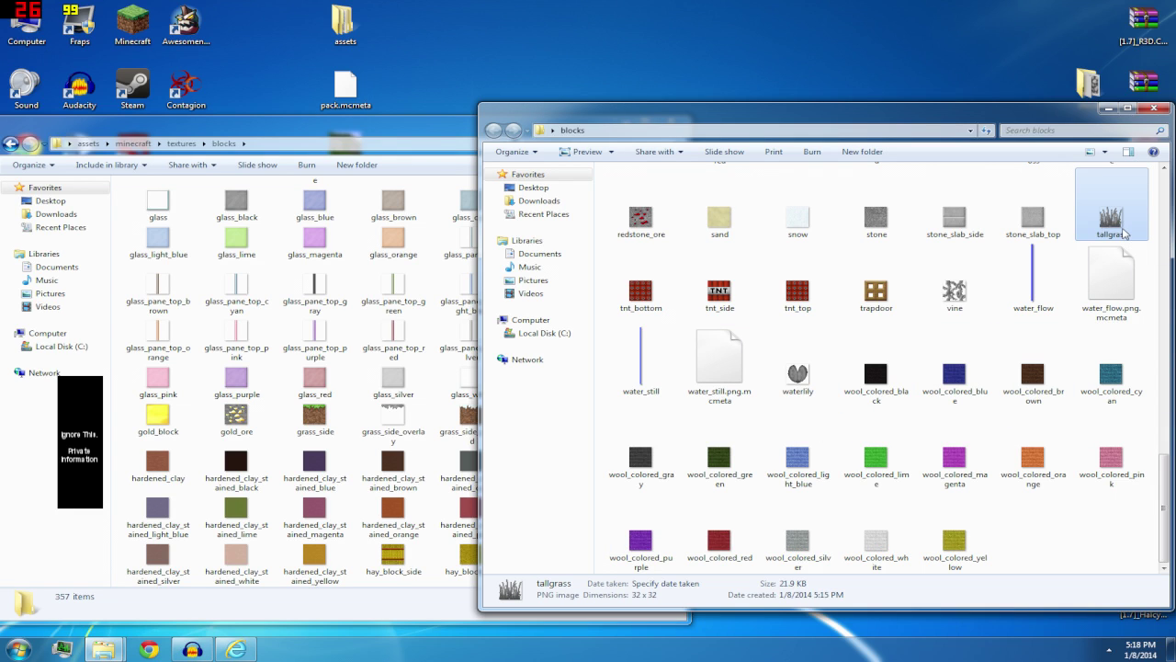
Open the [1.7]_R3D.CRAFT_Default_Realism_32x_v0.1.2.zip archive in WinRAR and go to its assets\minecraft\textures folder
{"action": "double_click", "coordinate": [1144, 23]}
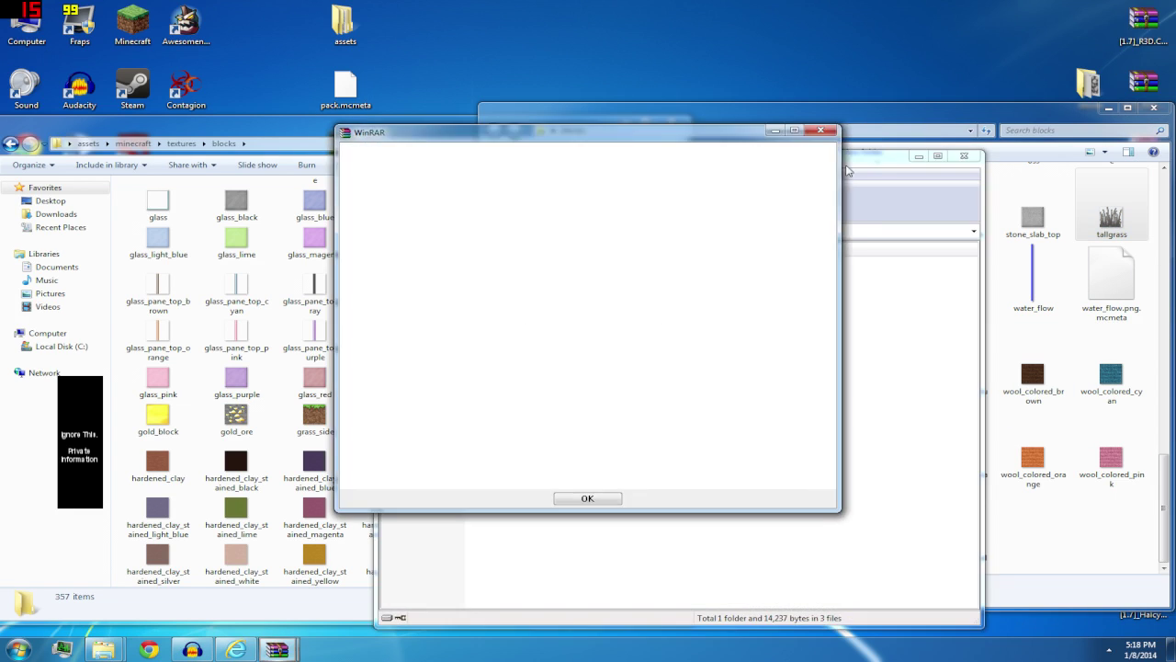
{"action": "left_click_drag", "start_coordinate": [790, 162], "coordinate": [610, 218]}
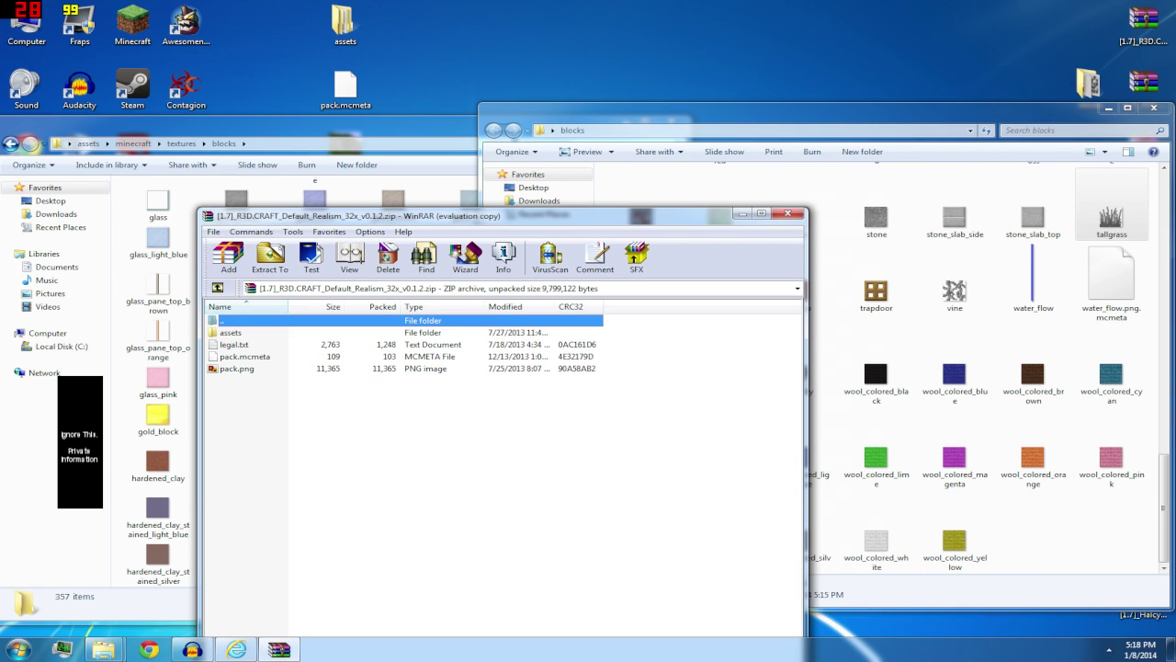
{"action": "double_click", "coordinate": [286, 334]}
{"action": "double_click", "coordinate": [286, 333]}
{"action": "double_click", "coordinate": [287, 344]}
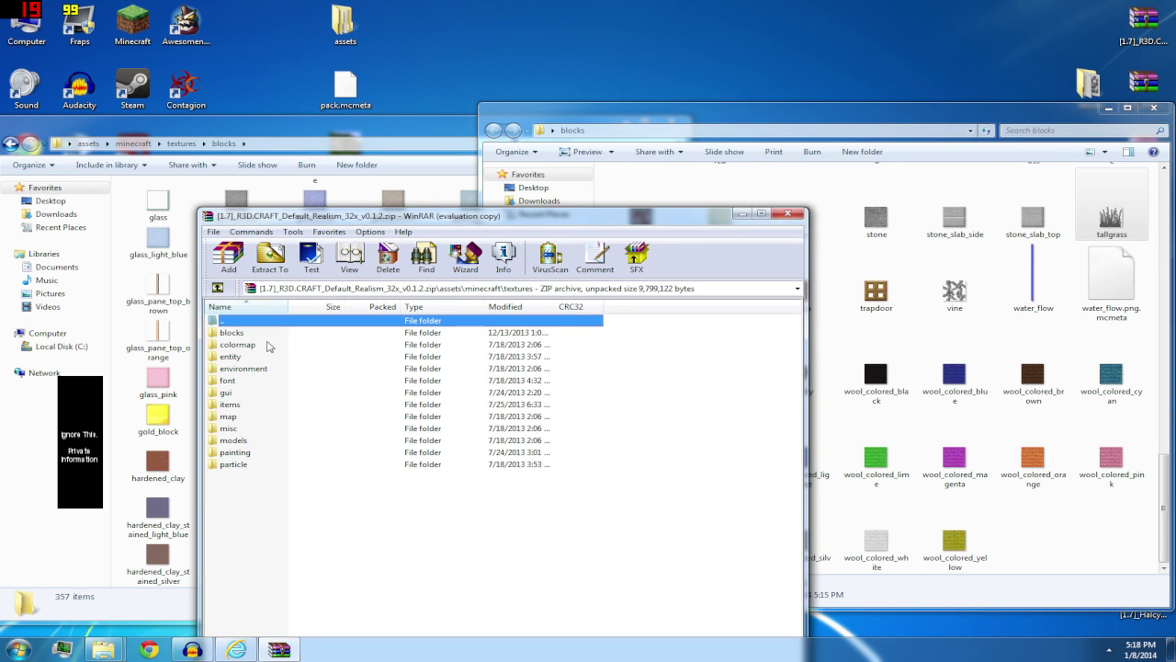
{"action": "left_click", "coordinate": [269, 332]}
{"action": "left_click_drag", "start_coordinate": [988, 47], "coordinate": [1087, 28]}
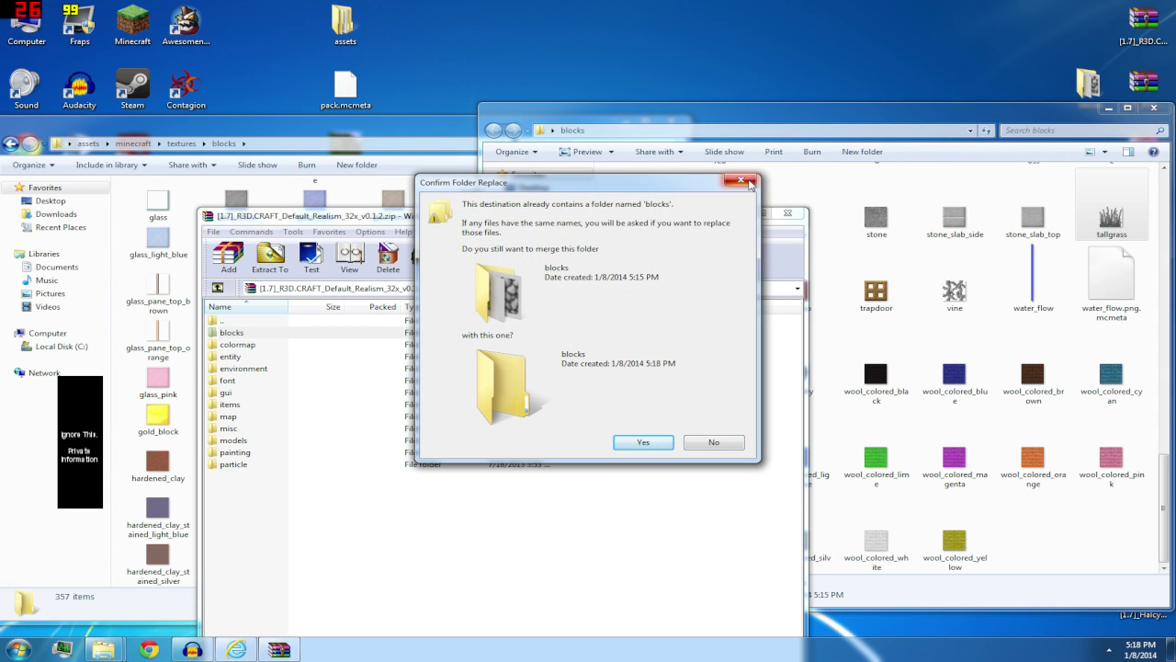
{"action": "left_click", "coordinate": [750, 183]}
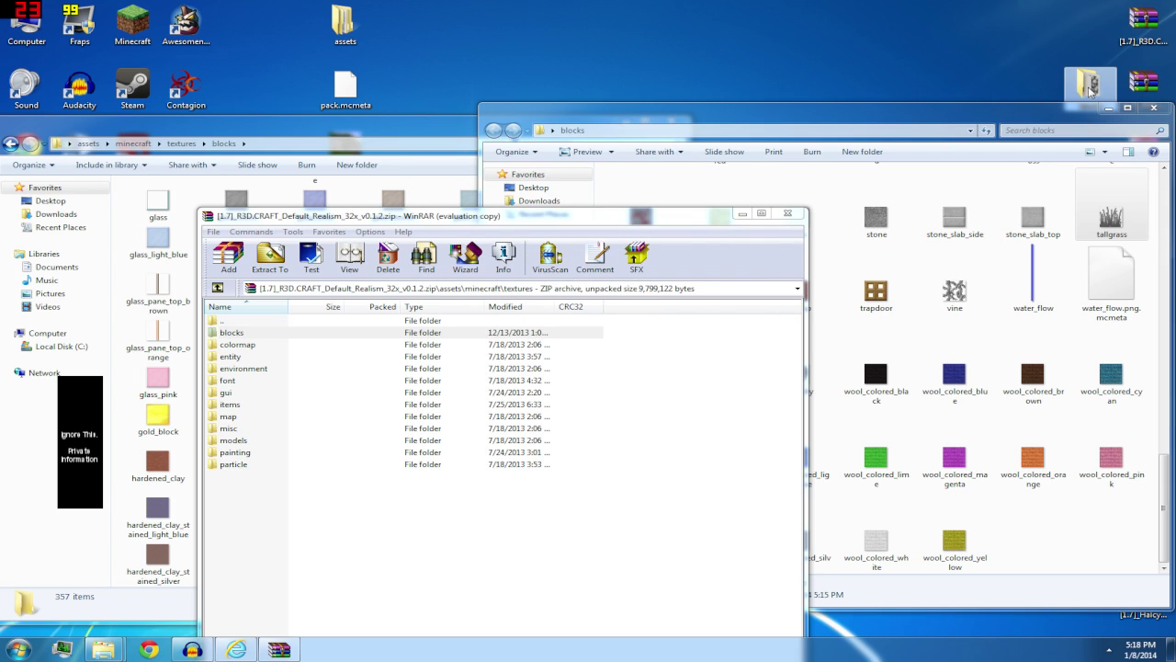
Rename the extracted blocks folder on the desktop as "blocks redsmooth" and close its open window
{"action": "right_click", "coordinate": [1090, 92]}
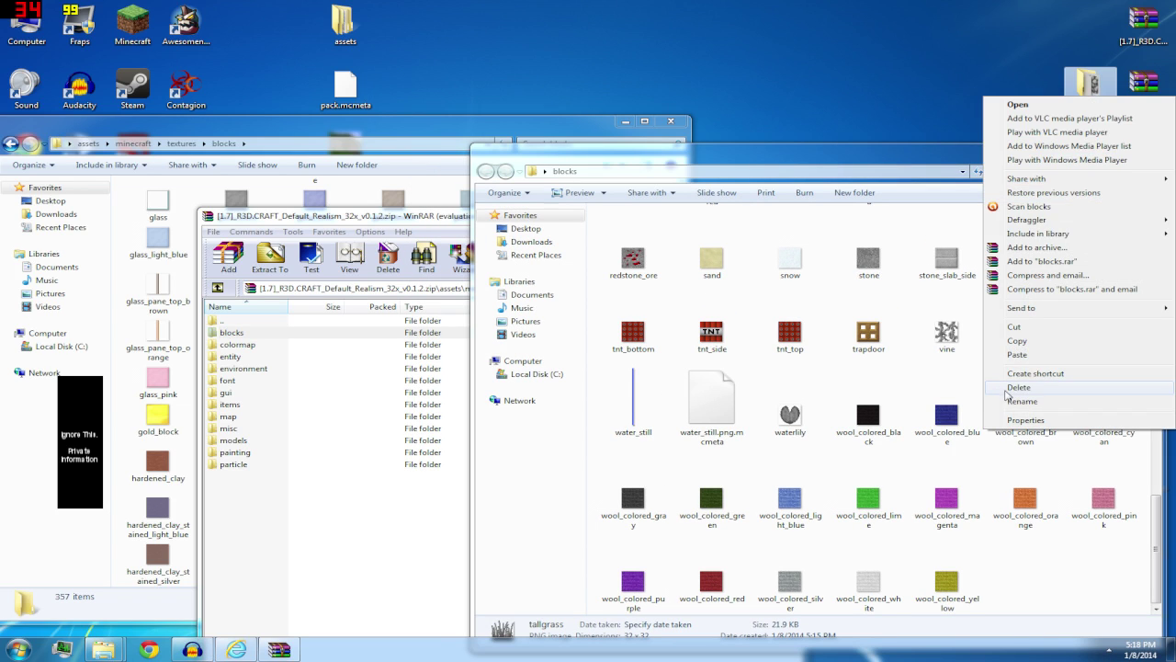
{"action": "left_click", "coordinate": [1022, 402]}
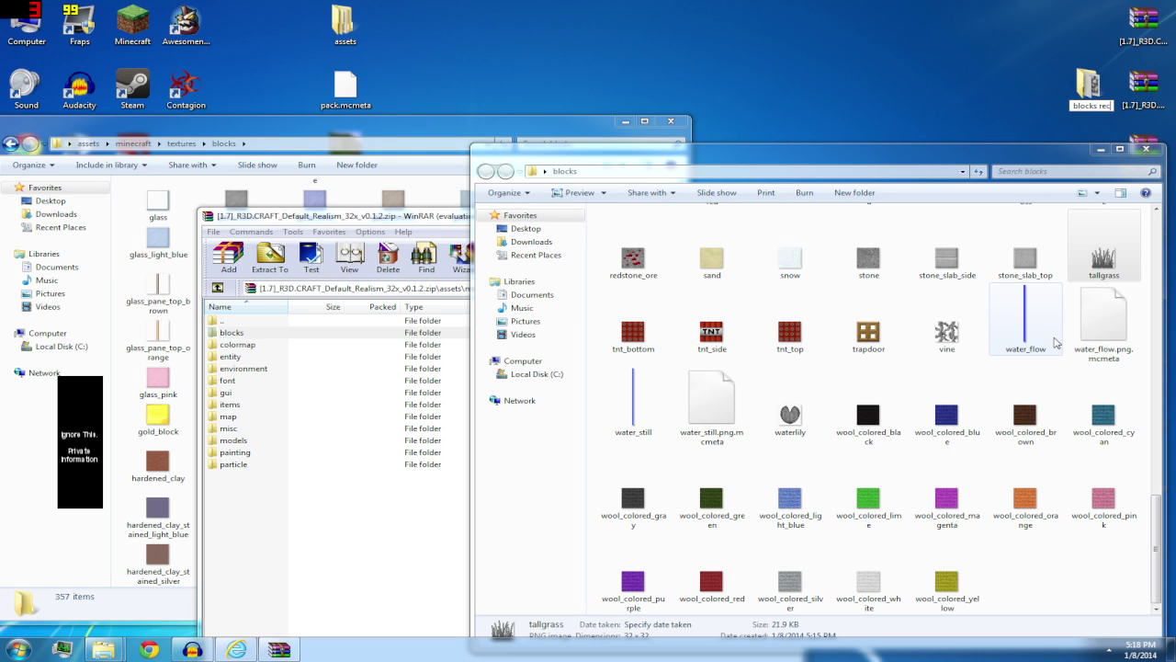
{"action": "type", "text": "redsmooth"}
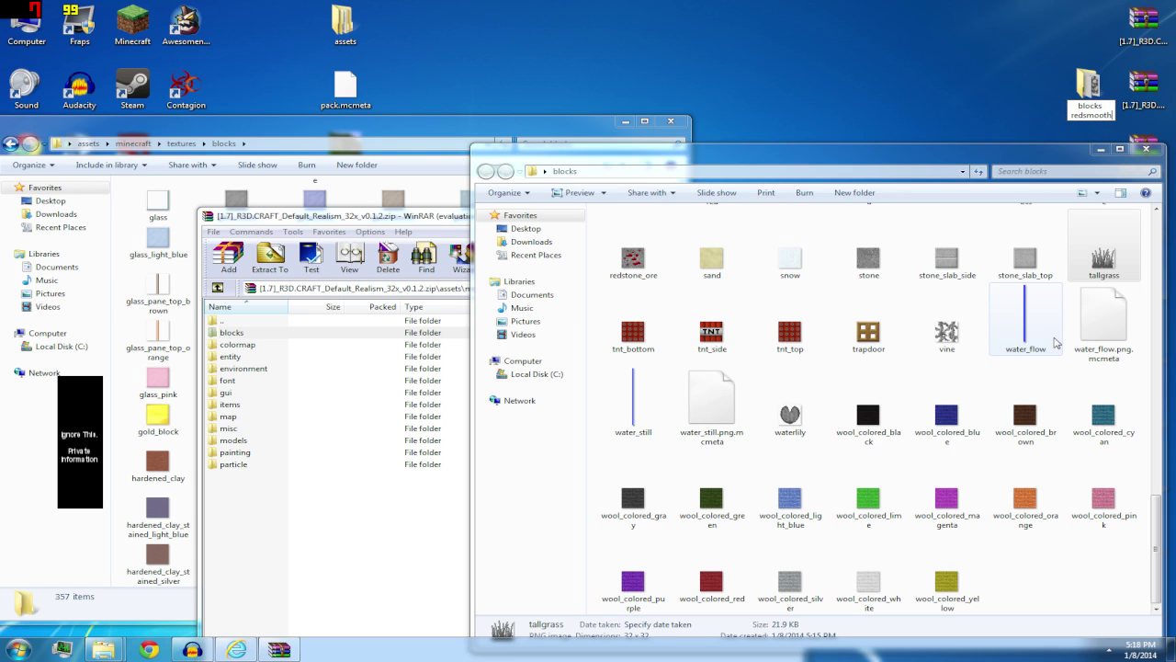
{"action": "key", "text": "Return"}
{"action": "left_click", "coordinate": [1146, 149]}
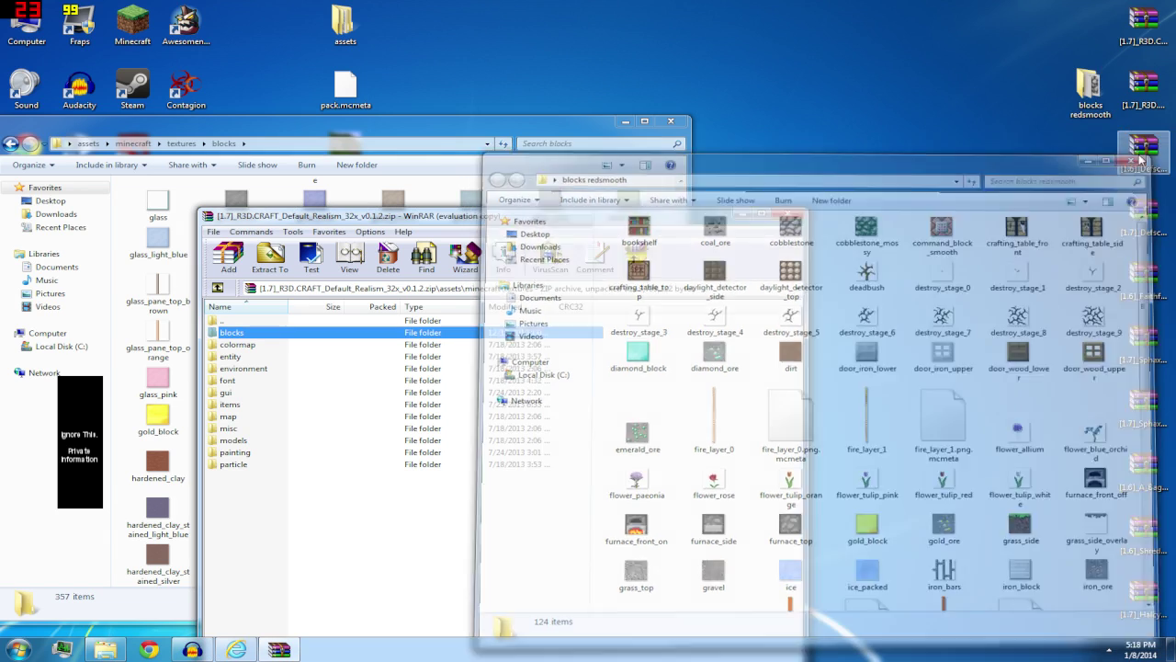
Extract the Default Realism pack's blocks folder to the desktop and rename it as "blocks reddefault"
{"action": "left_click_drag", "start_coordinate": [1088, 36], "coordinate": [1084, 34]}
{"action": "right_click", "coordinate": [1085, 35]}
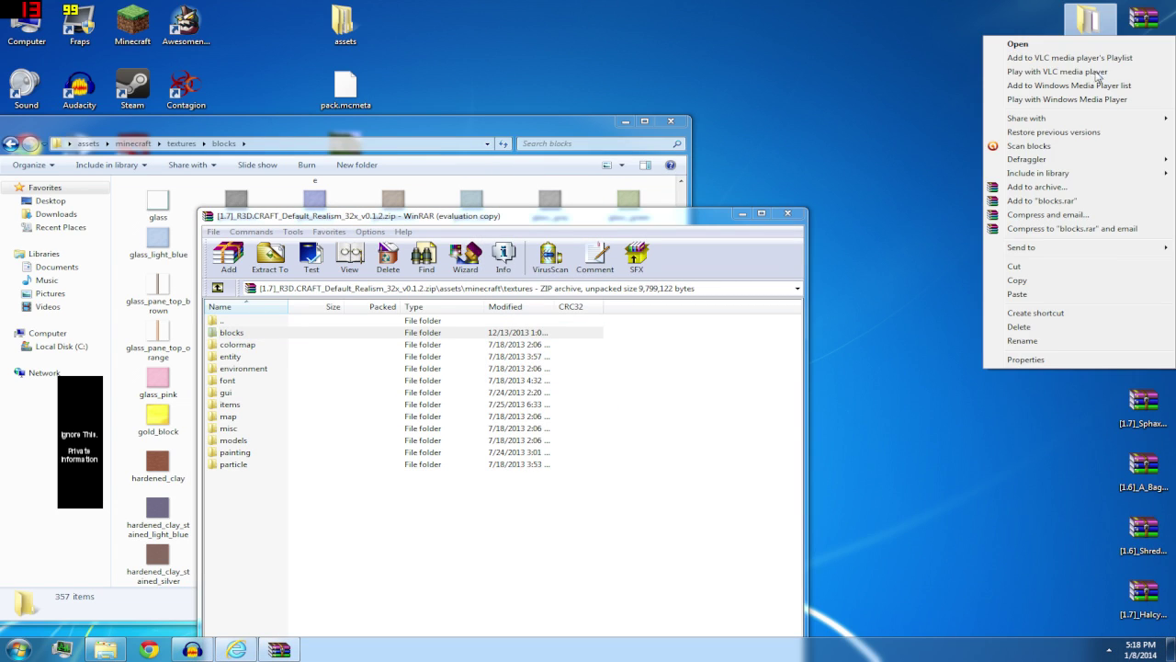
{"action": "left_click", "coordinate": [1022, 340]}
{"action": "key", "text": "End"}
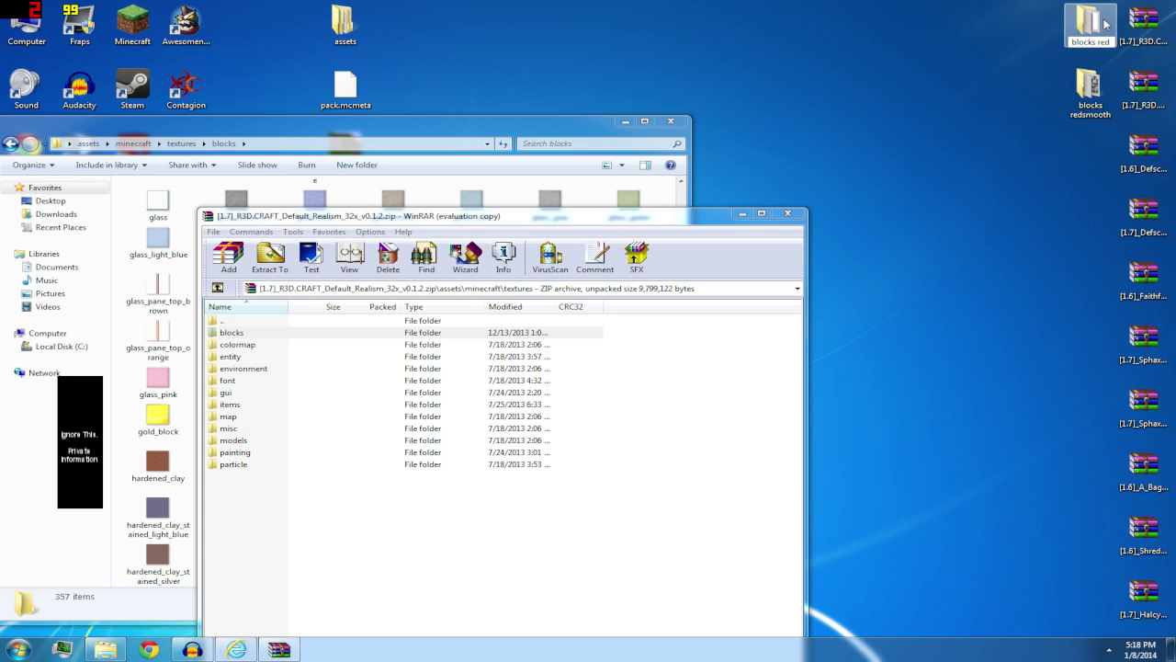
{"action": "type", "text": "reddefault"}
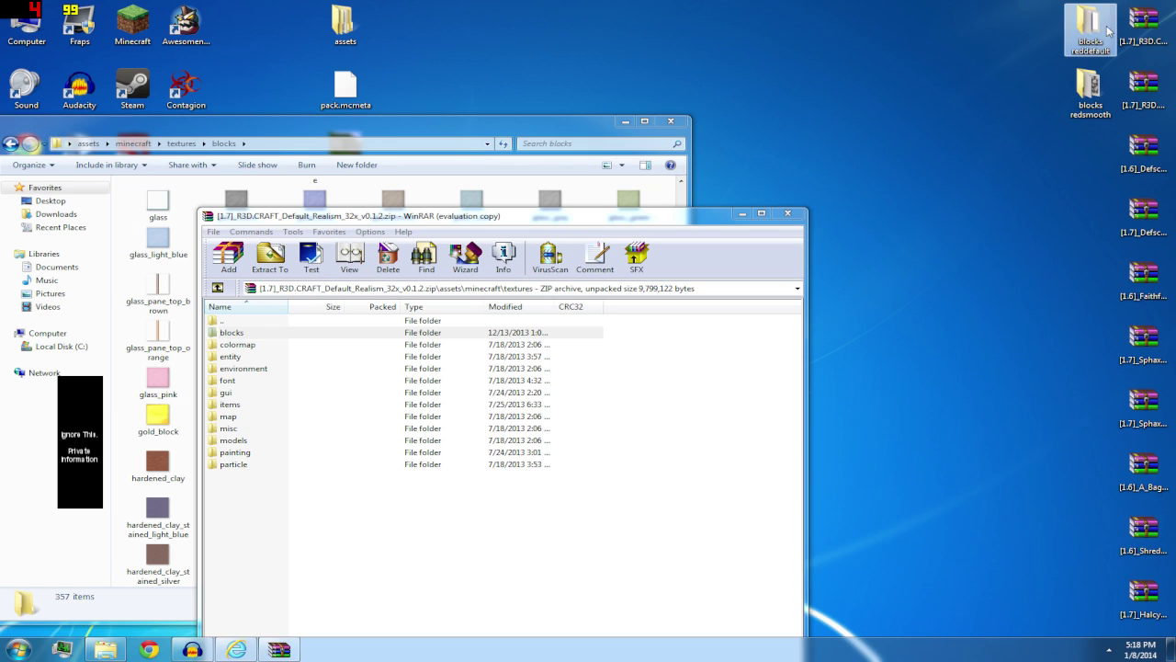
{"action": "left_click", "coordinate": [1090, 92]}
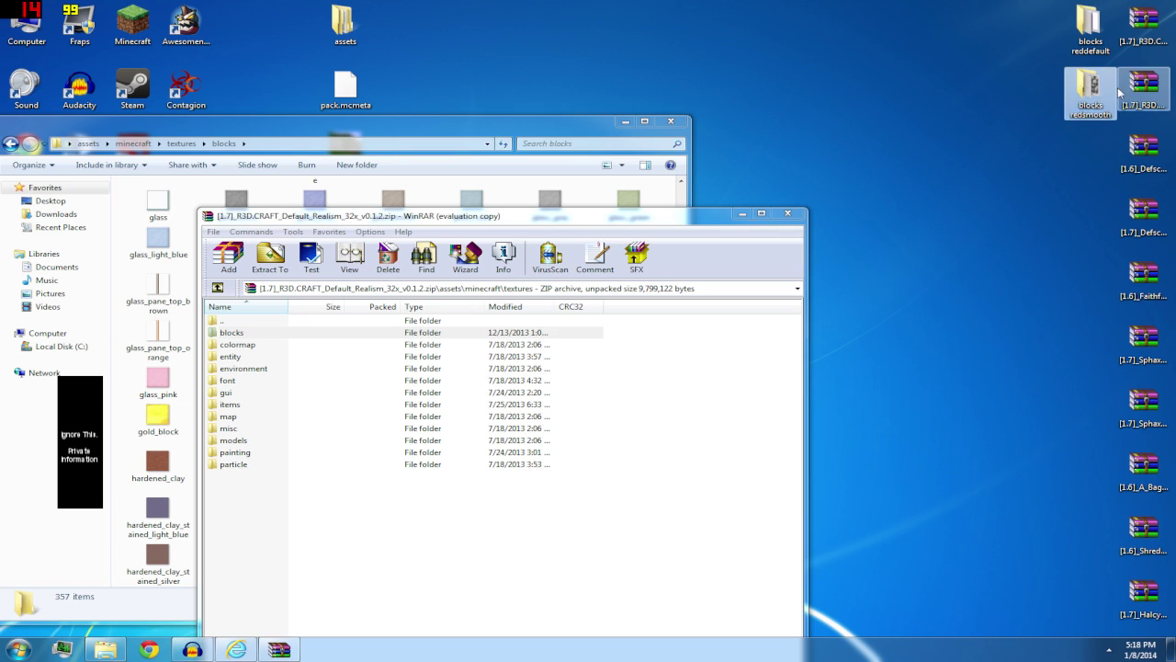
Move the WinRAR window aside and close the Default Realism archive
{"action": "left_click_drag", "start_coordinate": [676, 223], "coordinate": [985, 131]}
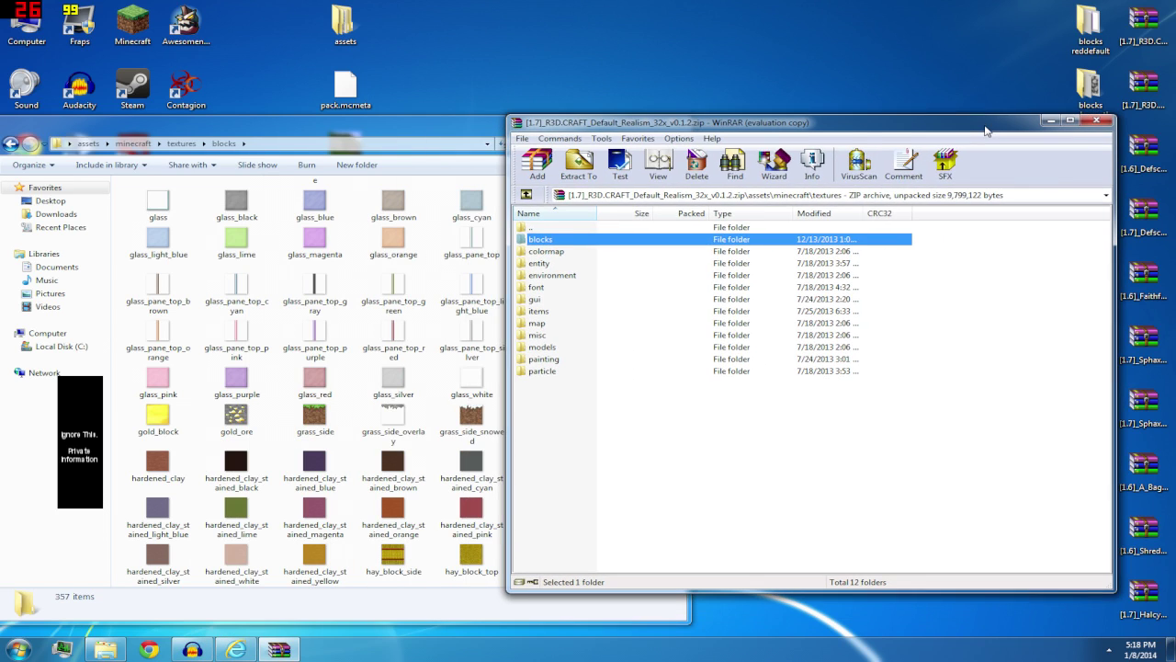
{"action": "left_click_drag", "start_coordinate": [855, 126], "coordinate": [798, 169]}
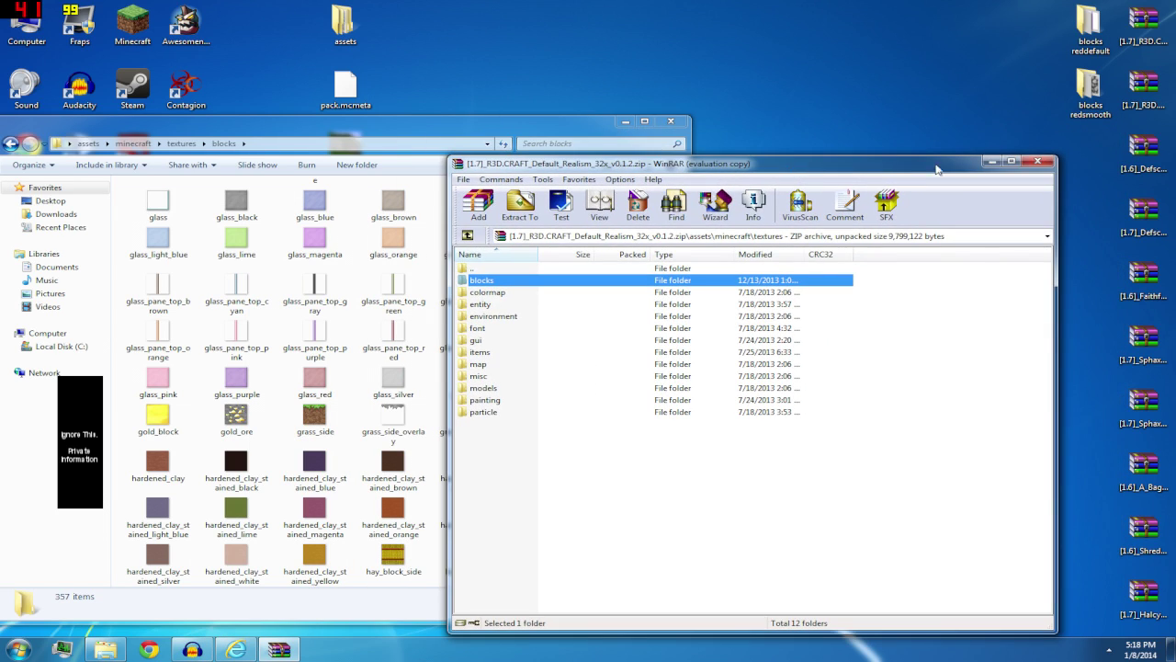
{"action": "left_click", "coordinate": [1038, 163]}
Open the blocks reddefault folder and move its tallgrass texture to the desktop
{"action": "double_click", "coordinate": [1090, 30]}
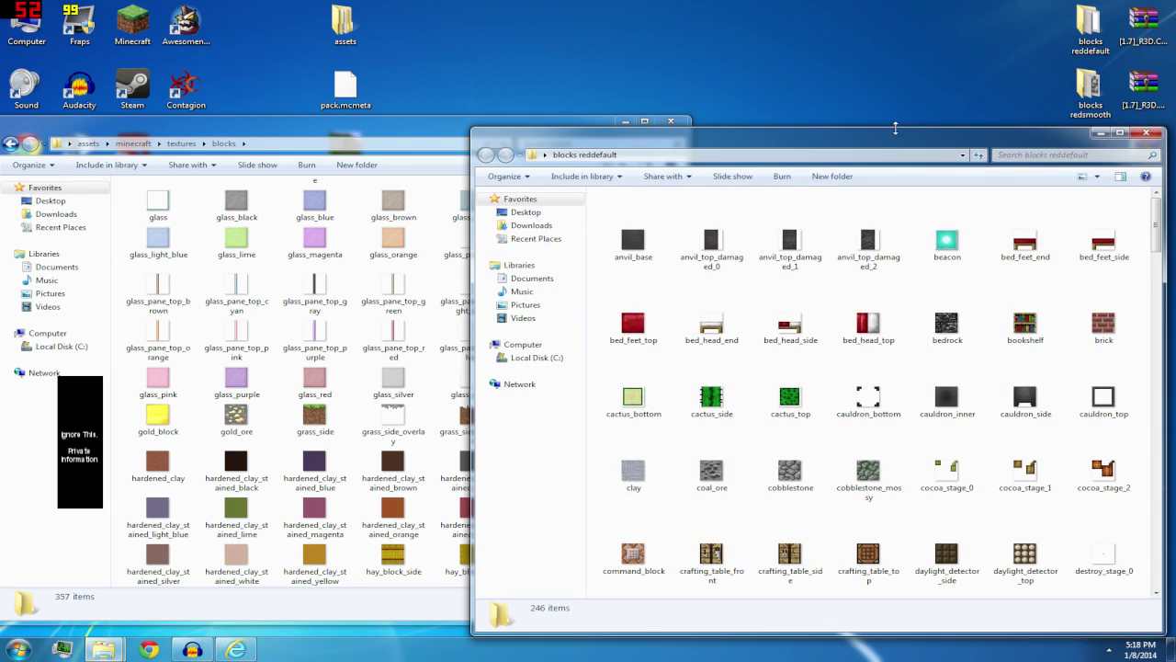
{"action": "left_click_drag", "start_coordinate": [891, 140], "coordinate": [691, 47]}
{"action": "scroll", "coordinate": [831, 304], "scroll_direction": "down", "scroll_amount": 15}
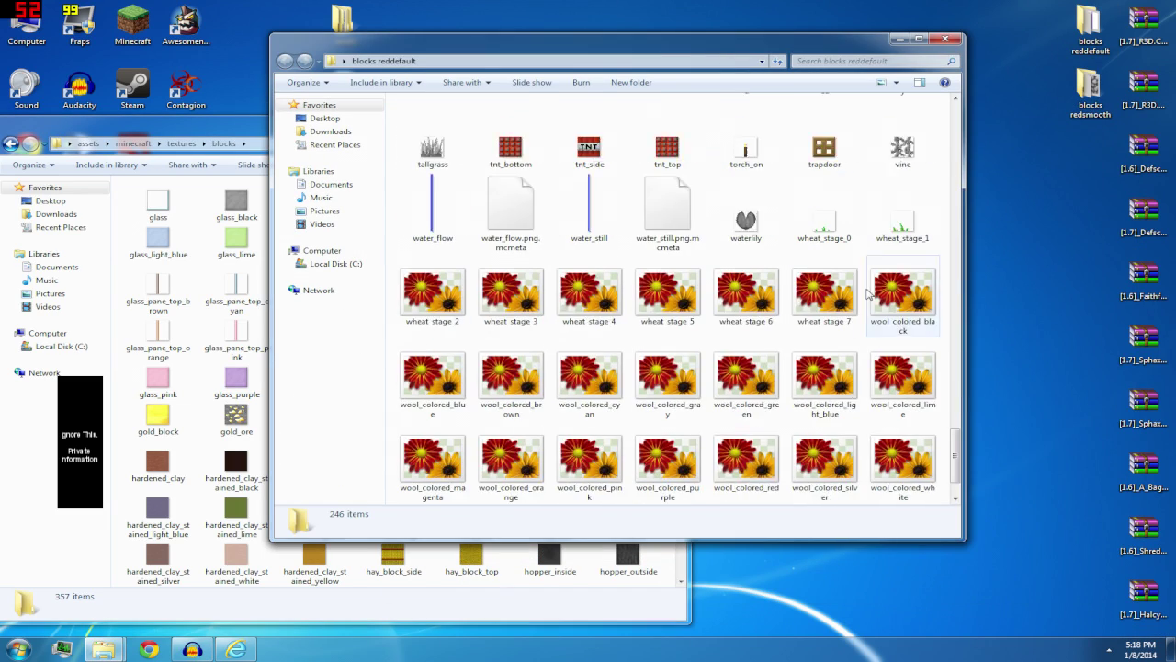
{"action": "scroll", "coordinate": [823, 285], "scroll_direction": "up", "scroll_amount": 15}
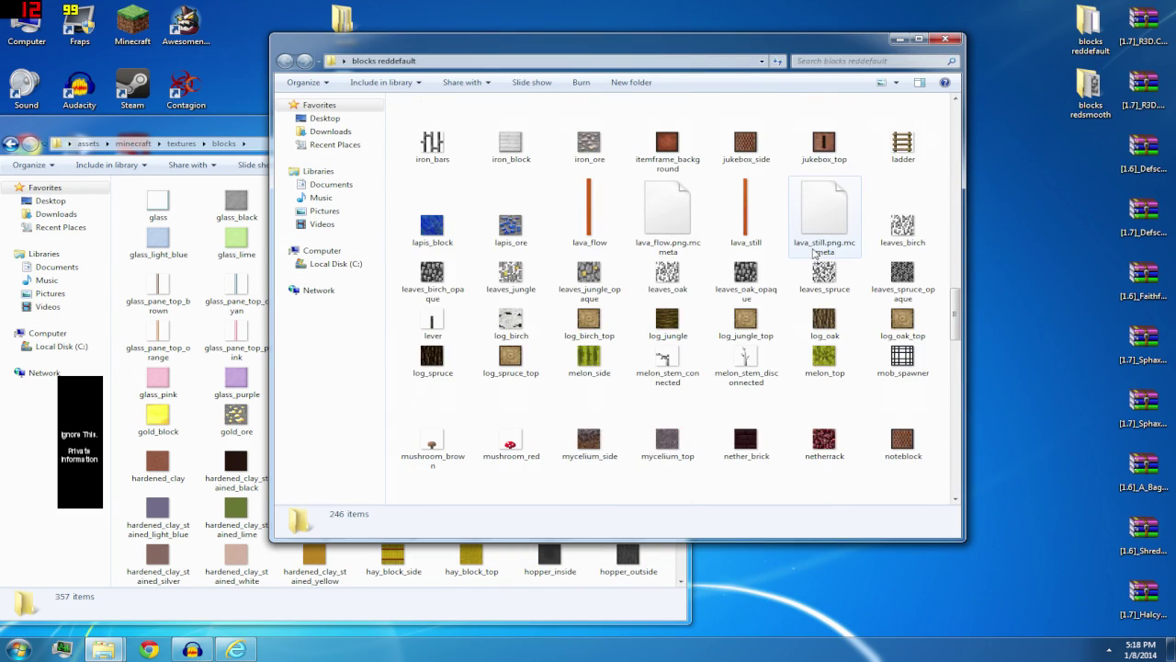
{"action": "scroll", "coordinate": [815, 258], "scroll_direction": "down", "scroll_amount": 5}
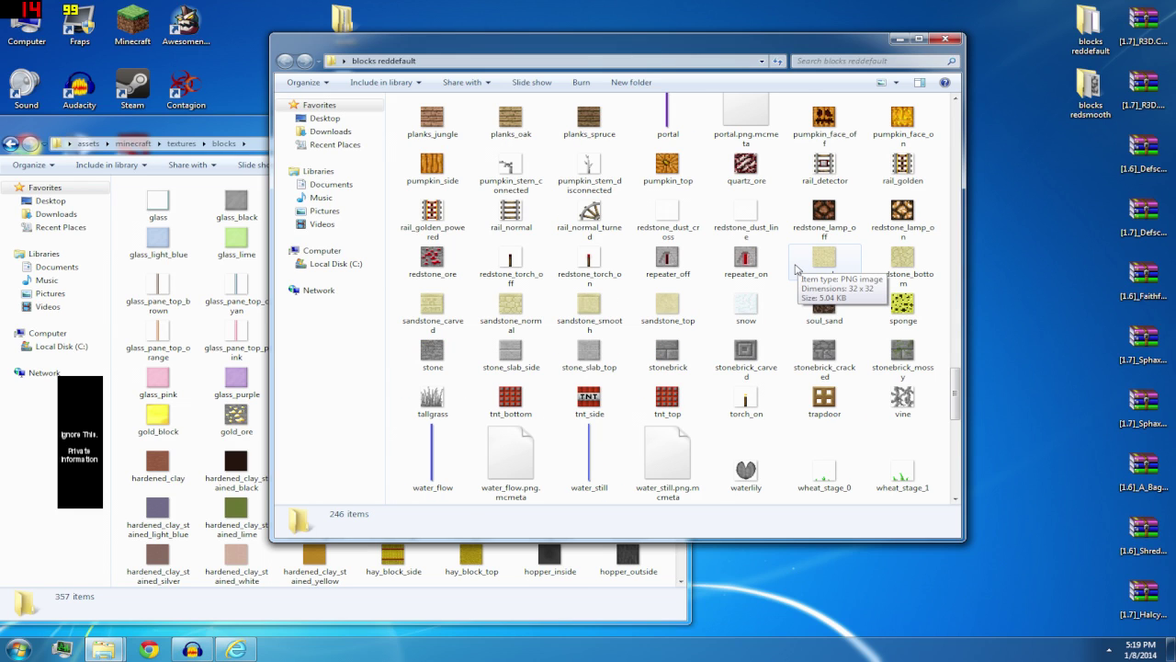
{"action": "left_click_drag", "start_coordinate": [433, 400], "coordinate": [1037, 27]}
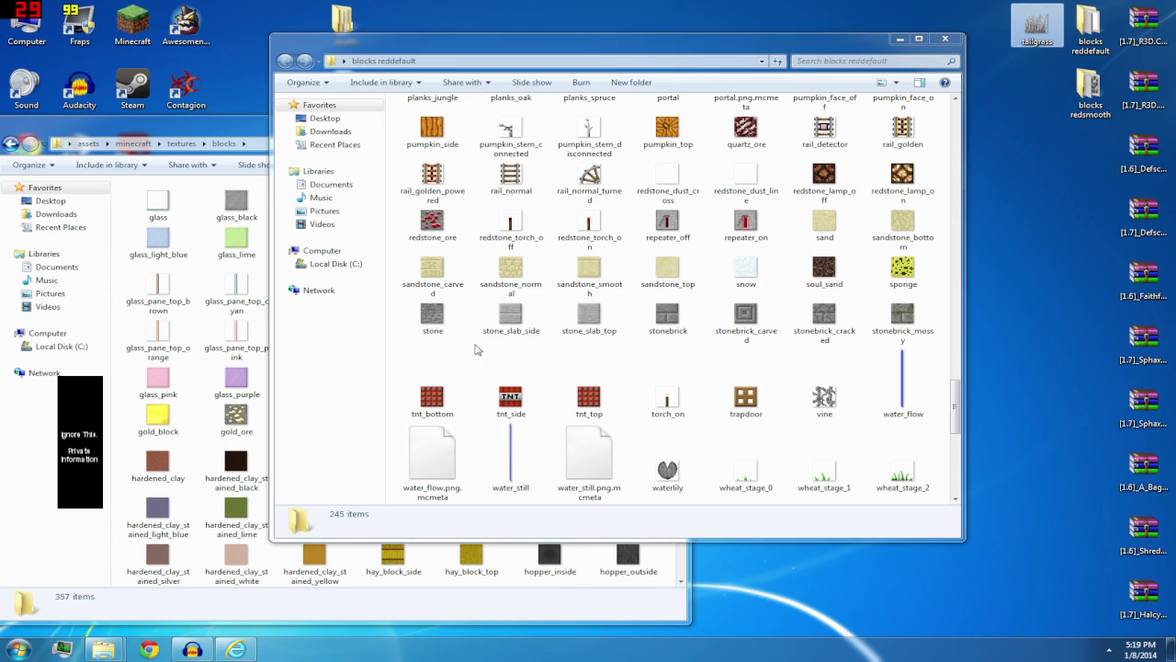
Rename the tnt_bottom texture in the blocks reddefault folder as tnt_bottom1
{"action": "left_click", "coordinate": [454, 400]}
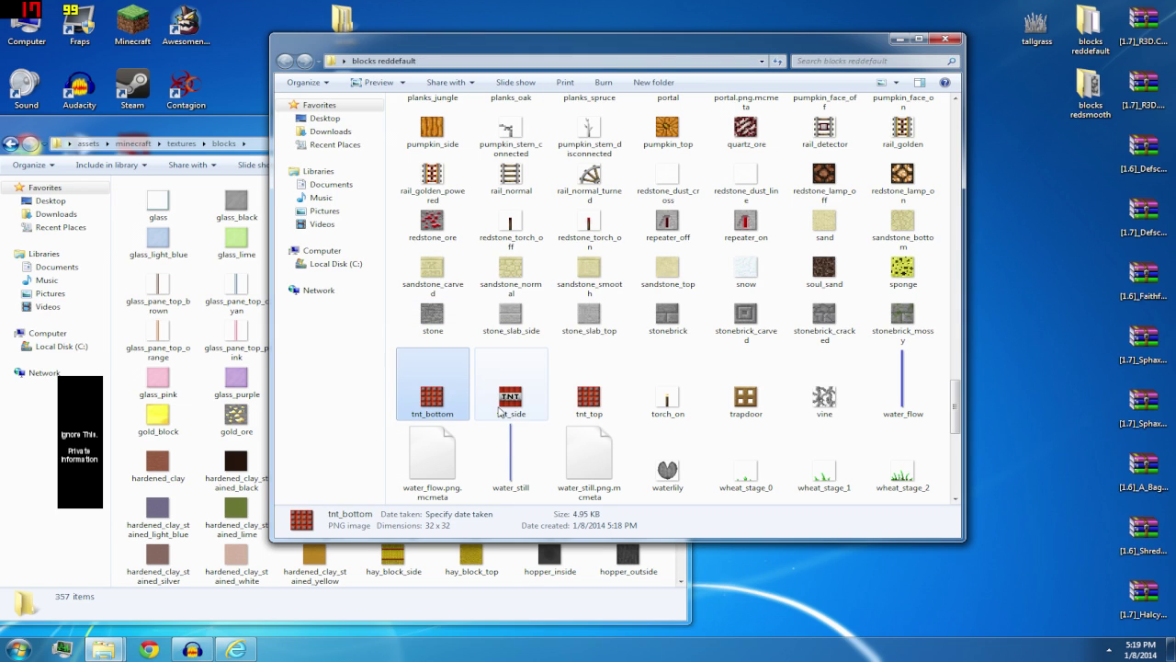
{"action": "left_click", "coordinate": [499, 408]}
{"action": "left_click", "coordinate": [423, 409]}
{"action": "left_click", "coordinate": [432, 459]}
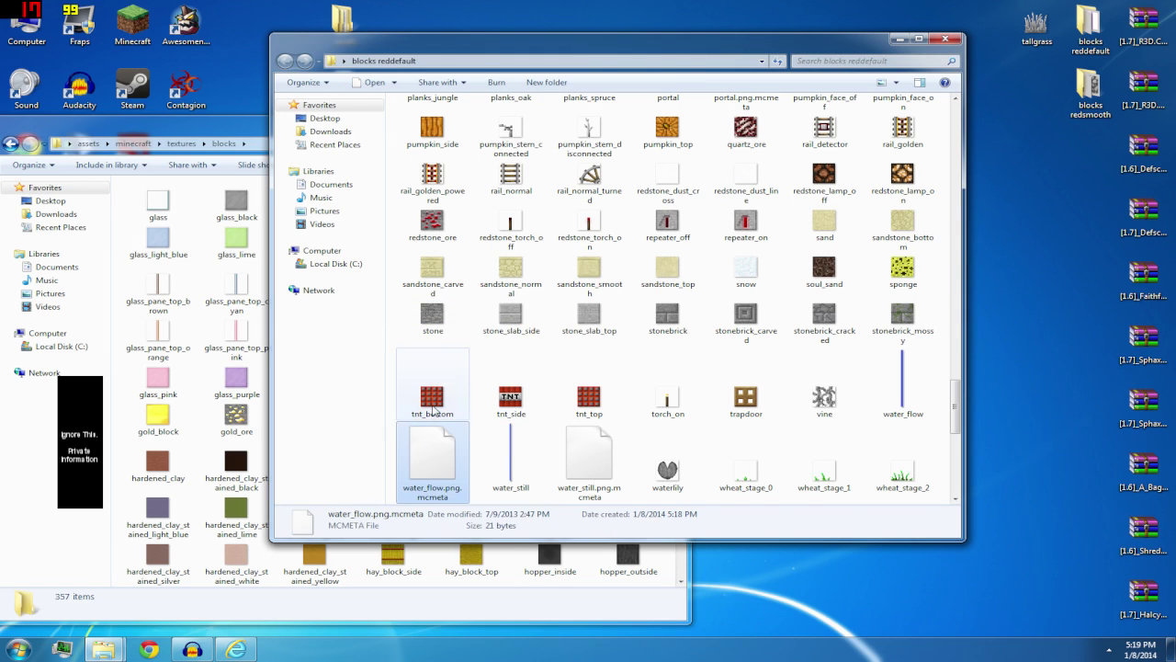
{"action": "left_click", "coordinate": [433, 416]}
{"action": "left_click", "coordinate": [456, 416]}
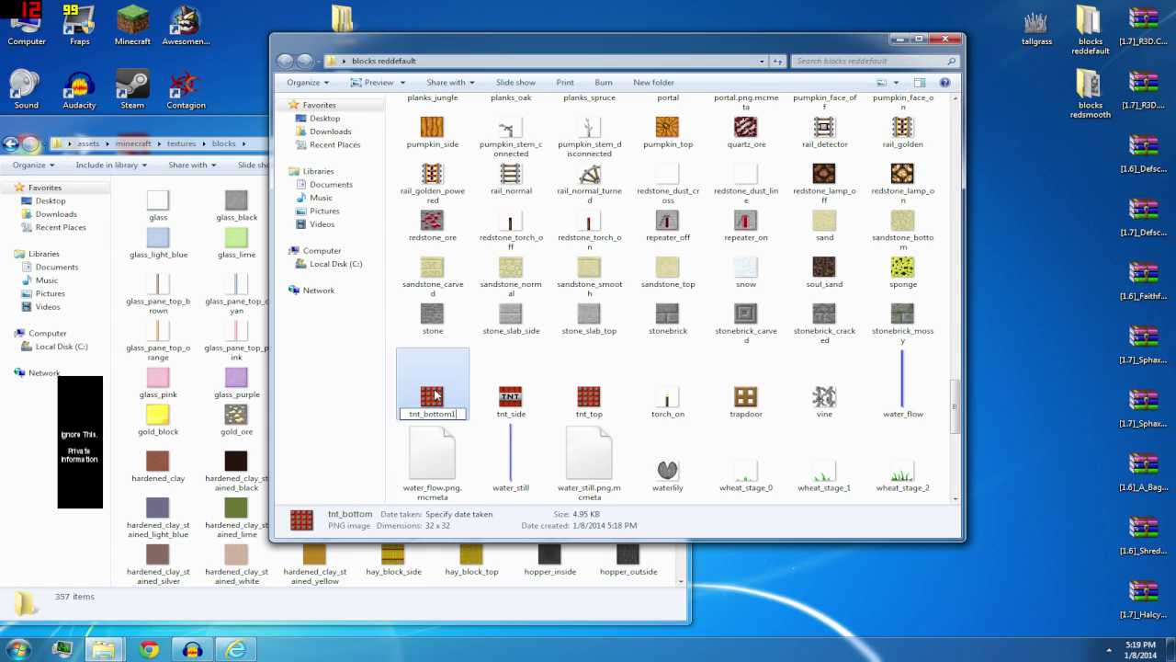
{"action": "key", "text": "Return"}
Change the name of the tnt_bottom1 texture back to tnt_bottom
{"action": "right_click", "coordinate": [437, 413]}
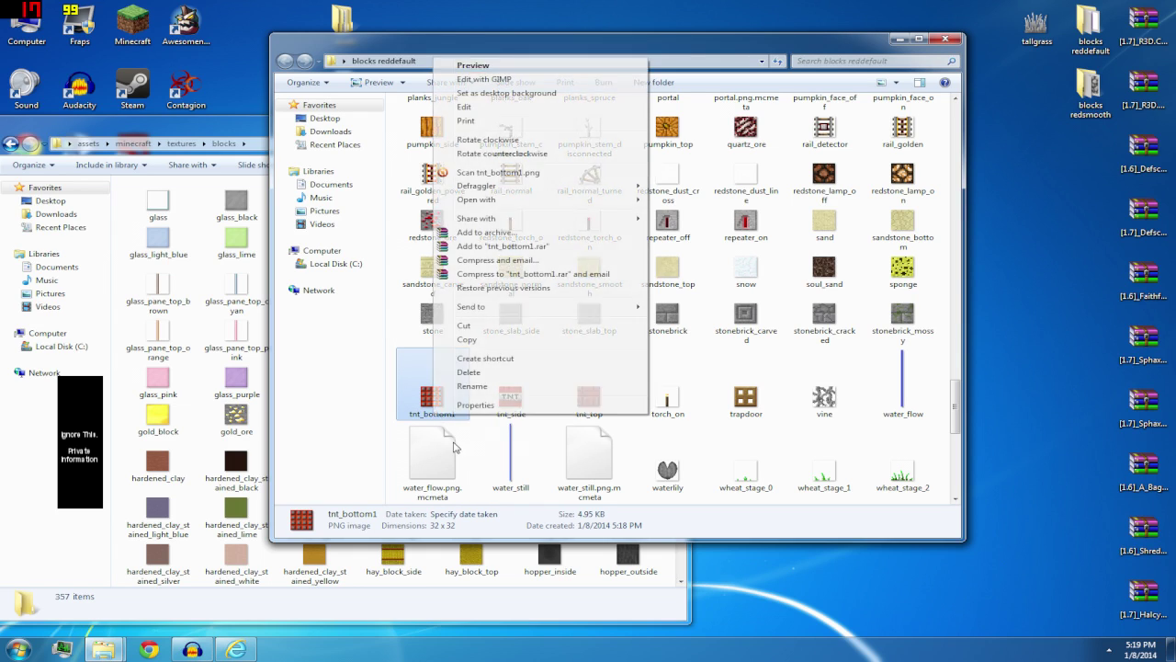
{"action": "left_click", "coordinate": [501, 384]}
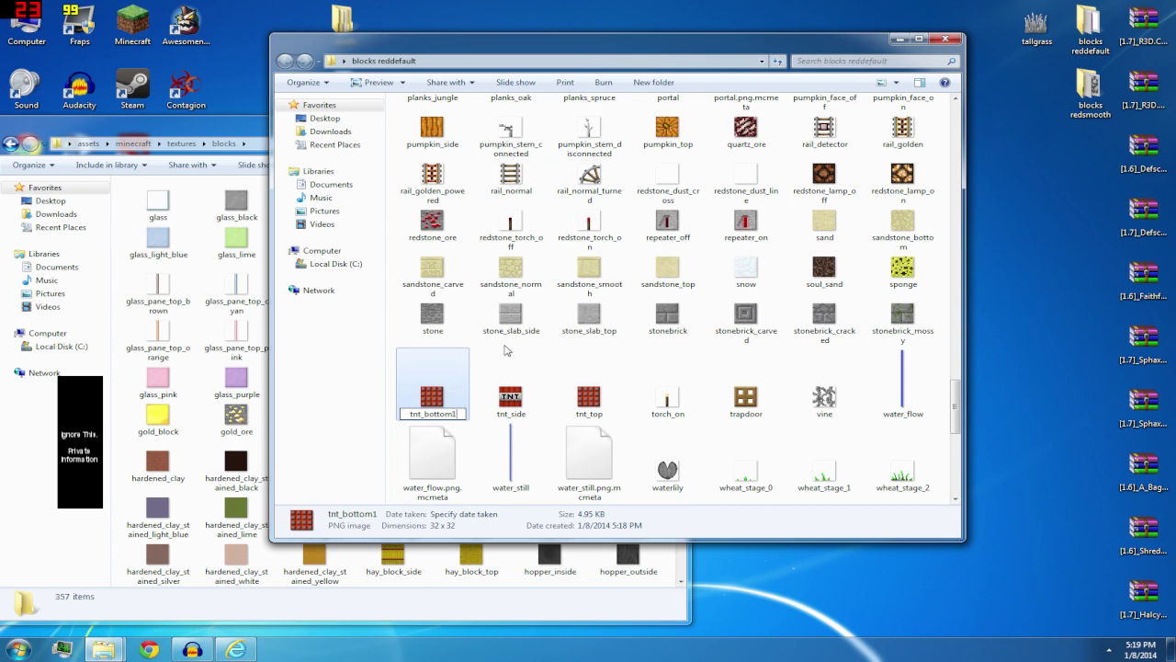
{"action": "key", "text": "BackSpace"}
{"action": "key", "text": "Return"}
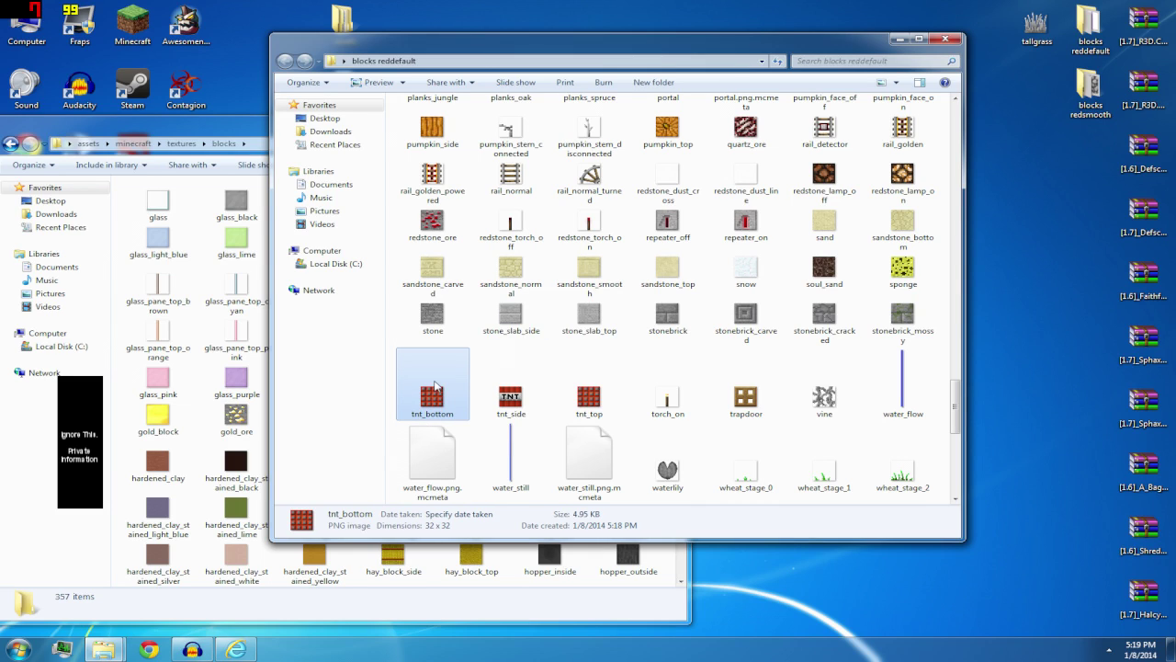
Switch from the blocks reddefault folder to blocks redsmooth and try to move its tallgrass texture to the desktop
{"action": "left_click", "coordinate": [825, 393]}
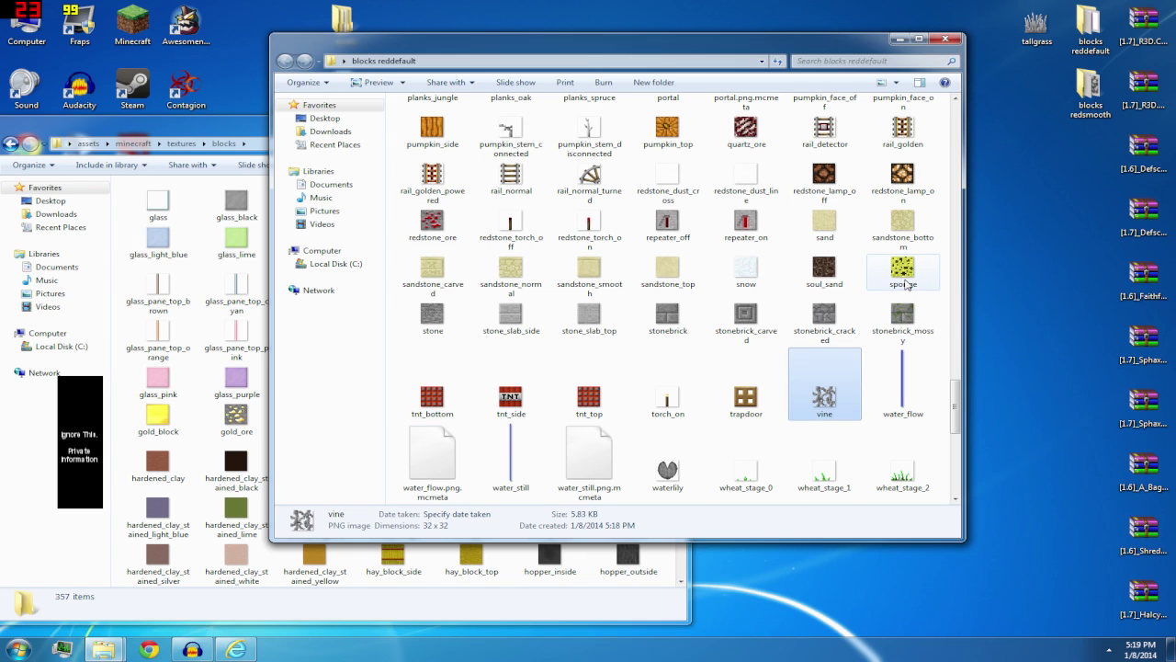
{"action": "left_click", "coordinate": [951, 41]}
{"action": "double_click", "coordinate": [1089, 92]}
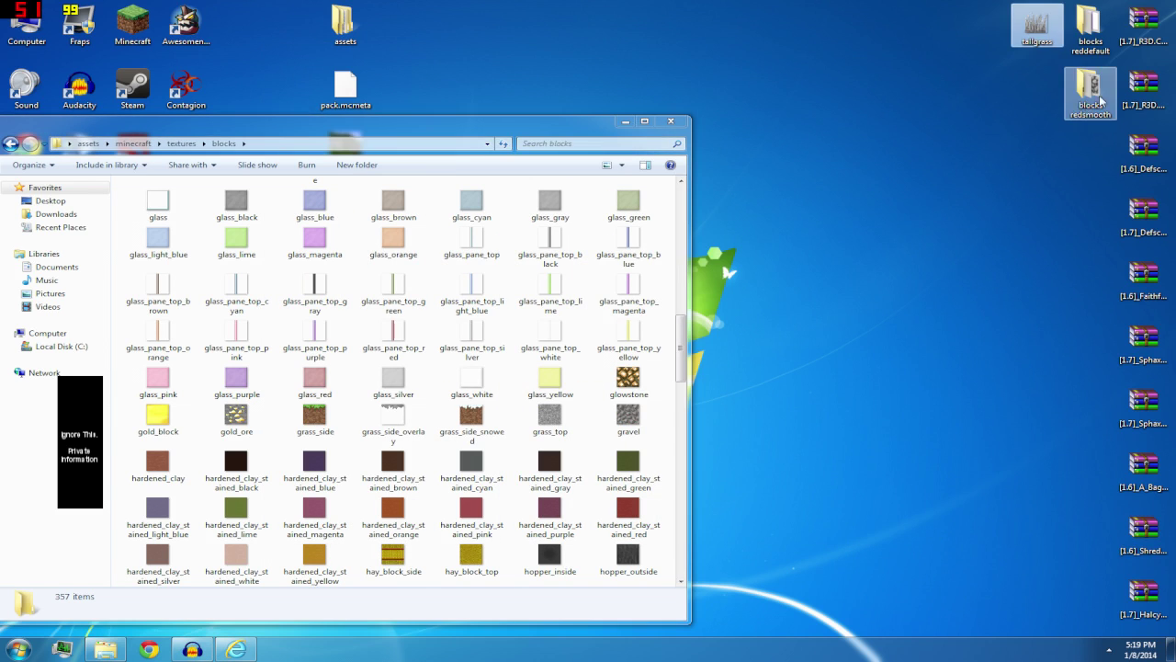
{"action": "scroll", "coordinate": [630, 384], "scroll_direction": "down", "scroll_amount": 10}
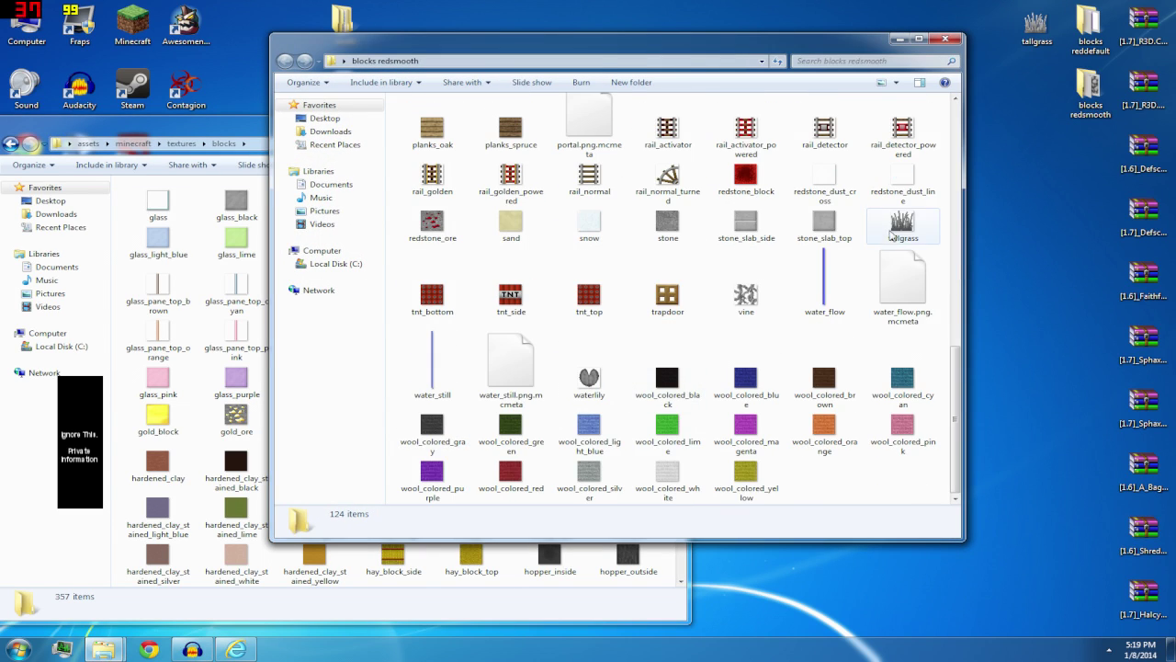
{"action": "left_click_drag", "start_coordinate": [904, 225], "coordinate": [974, 57]}
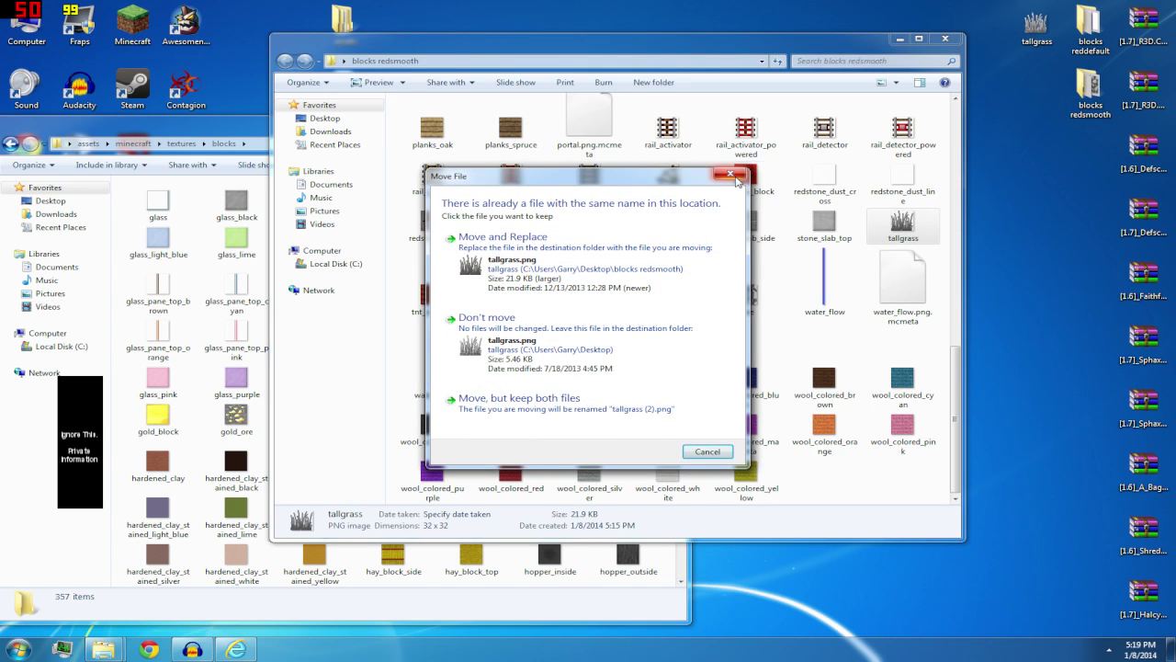
{"action": "left_click", "coordinate": [684, 237]}
Rename the desktop's tallgrass texture as tallgrass1
{"action": "right_click", "coordinate": [1037, 37]}
{"action": "left_click", "coordinate": [1040, 364]}
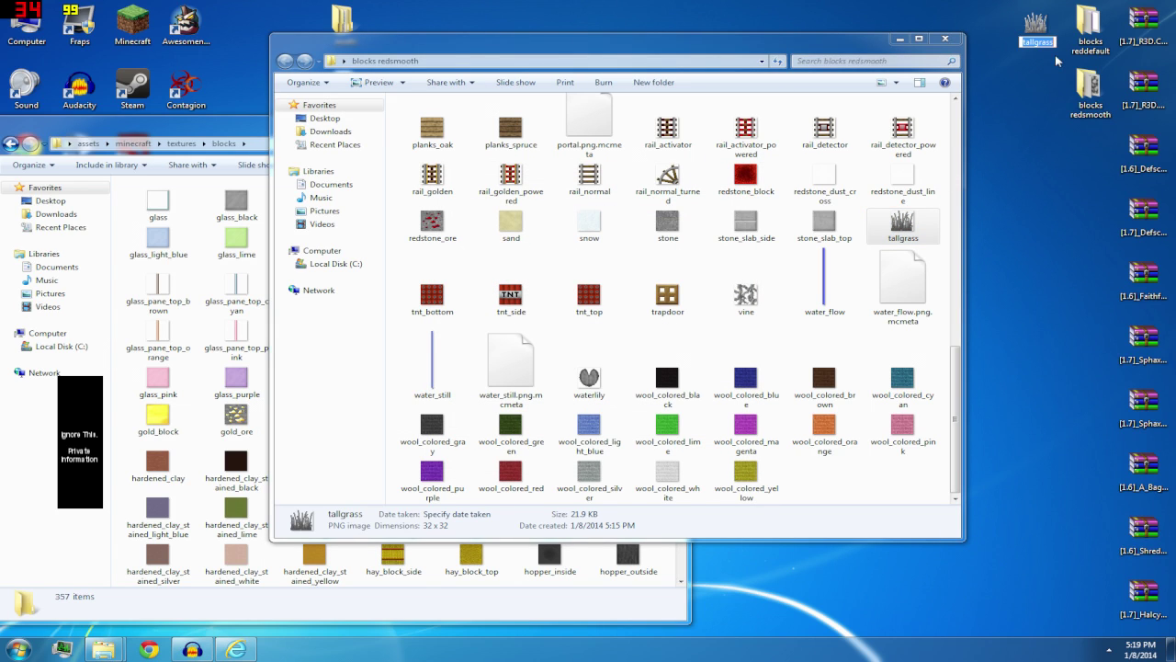
{"action": "key", "text": "Return"}
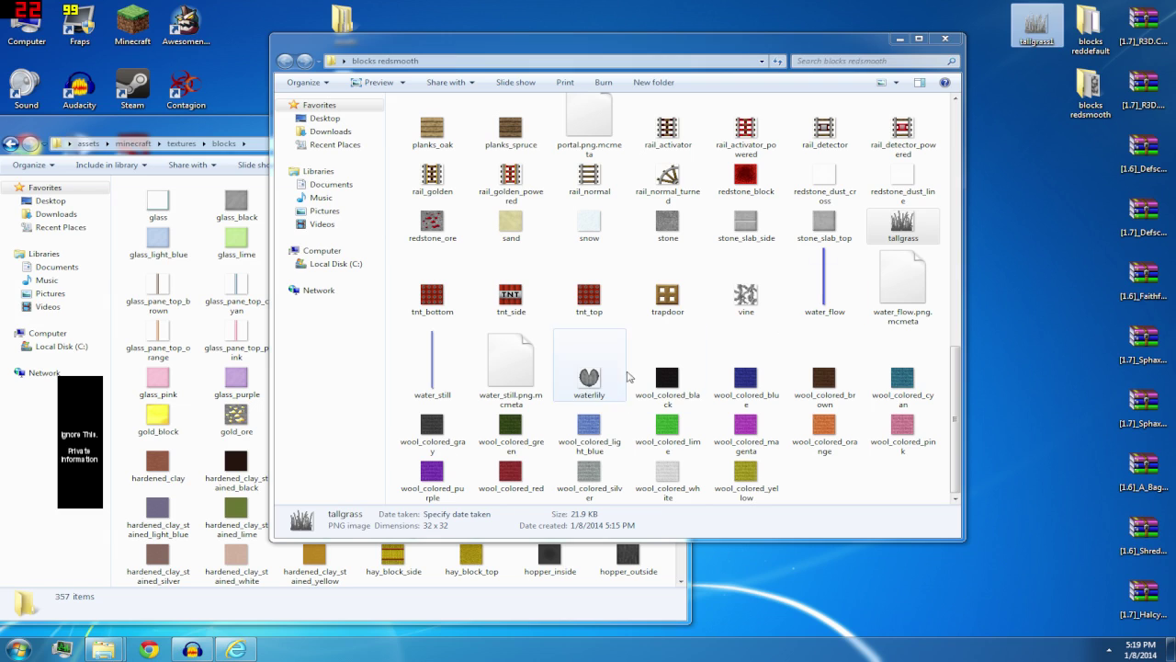
Move the blocks redsmooth tallgrass texture to the desktop, rename it as tallgrass2, and close the folder
{"action": "left_click_drag", "start_coordinate": [904, 225], "coordinate": [1037, 97]}
{"action": "right_click", "coordinate": [1034, 104]}
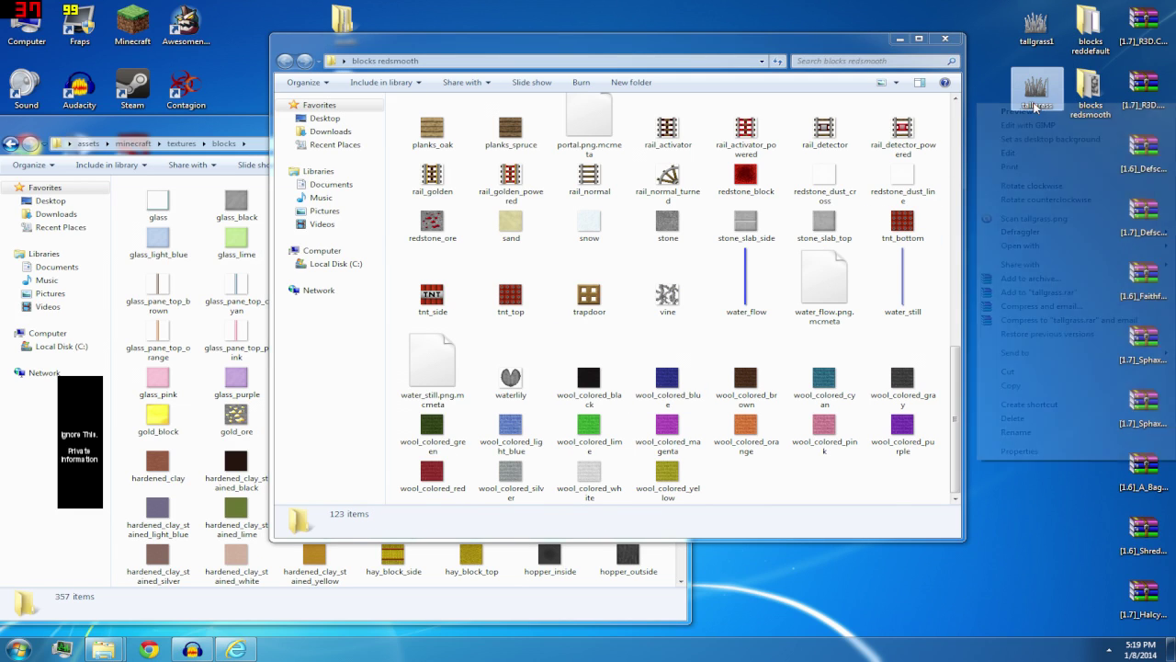
{"action": "left_click", "coordinate": [1022, 432]}
{"action": "key", "text": "End"}
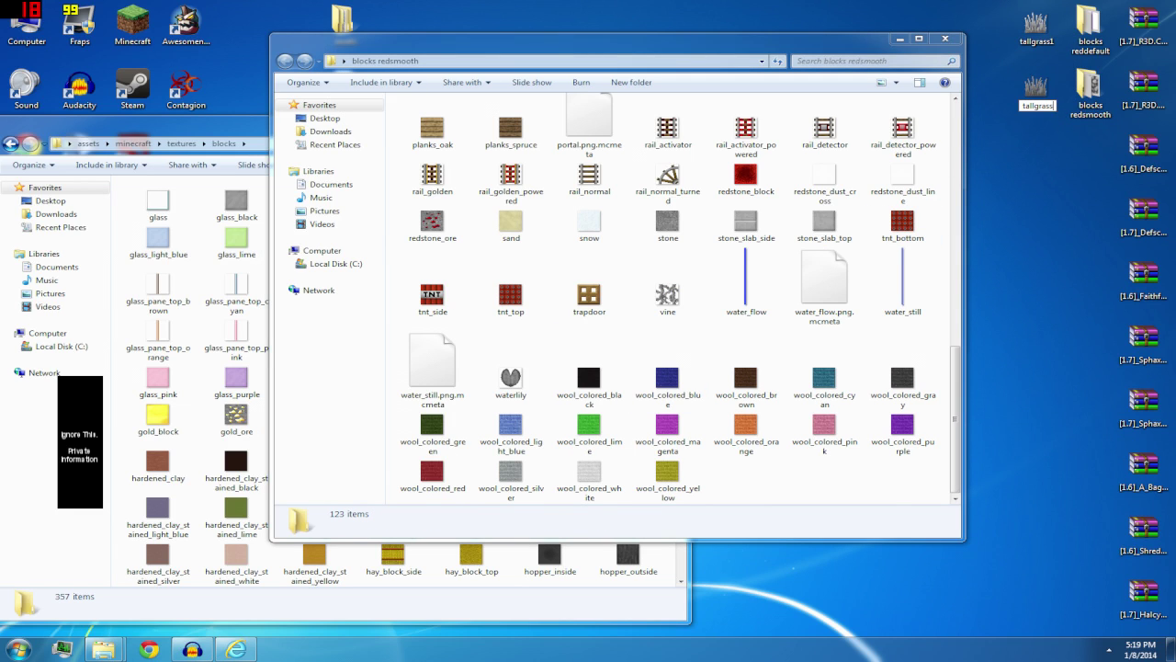
{"action": "key", "text": "Return"}
{"action": "left_click", "coordinate": [945, 38]}
{"action": "right_click", "coordinate": [922, 75]}
{"action": "left_click", "coordinate": [956, 105]}
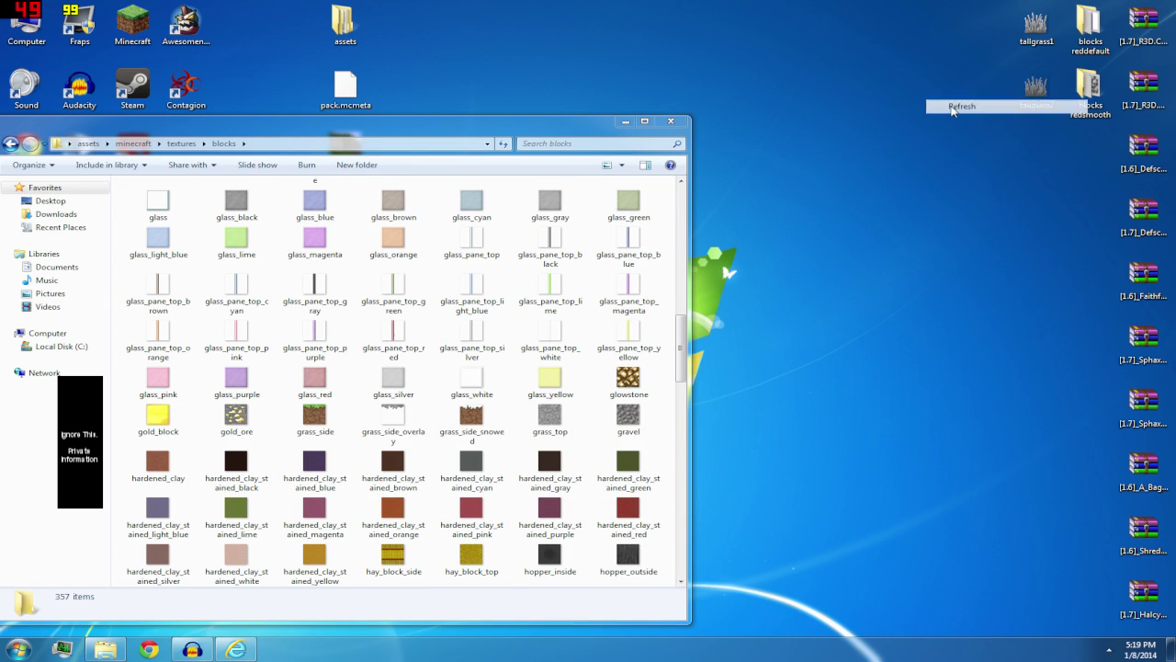
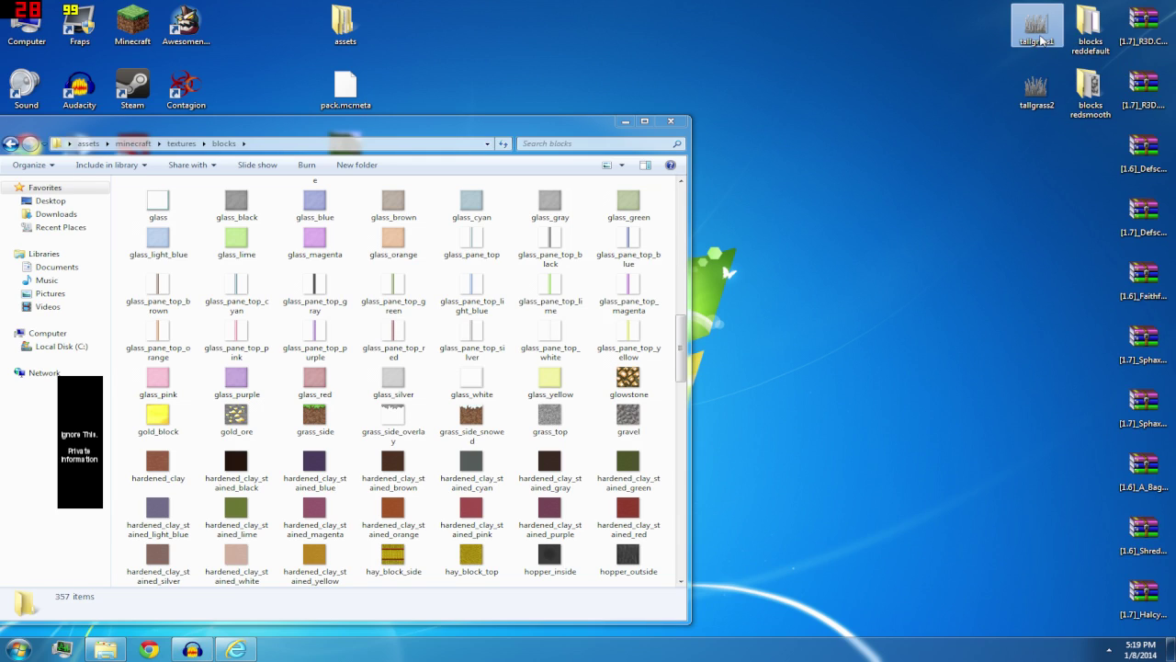
Delete the tallgrass2 texture from the desktop, keeping tallgrass1 from the Default Realism pack
{"action": "left_click", "coordinate": [1036, 28]}
{"action": "left_click", "coordinate": [1132, 35]}
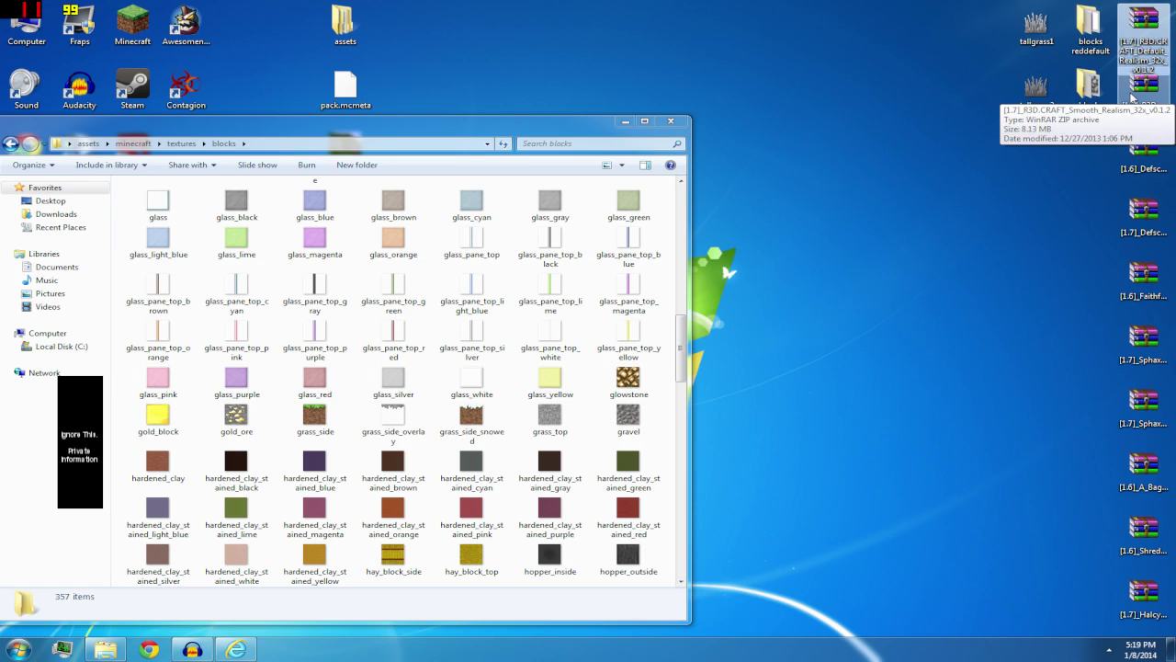
{"action": "left_click", "coordinate": [1033, 97]}
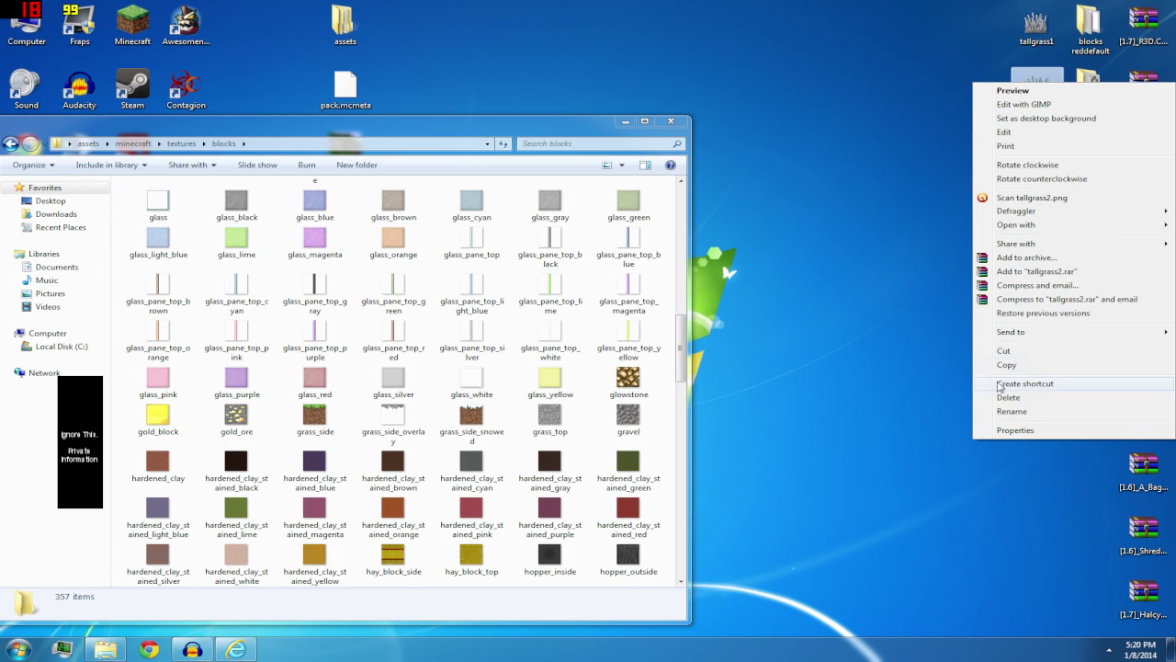
{"action": "left_click", "coordinate": [1008, 398]}
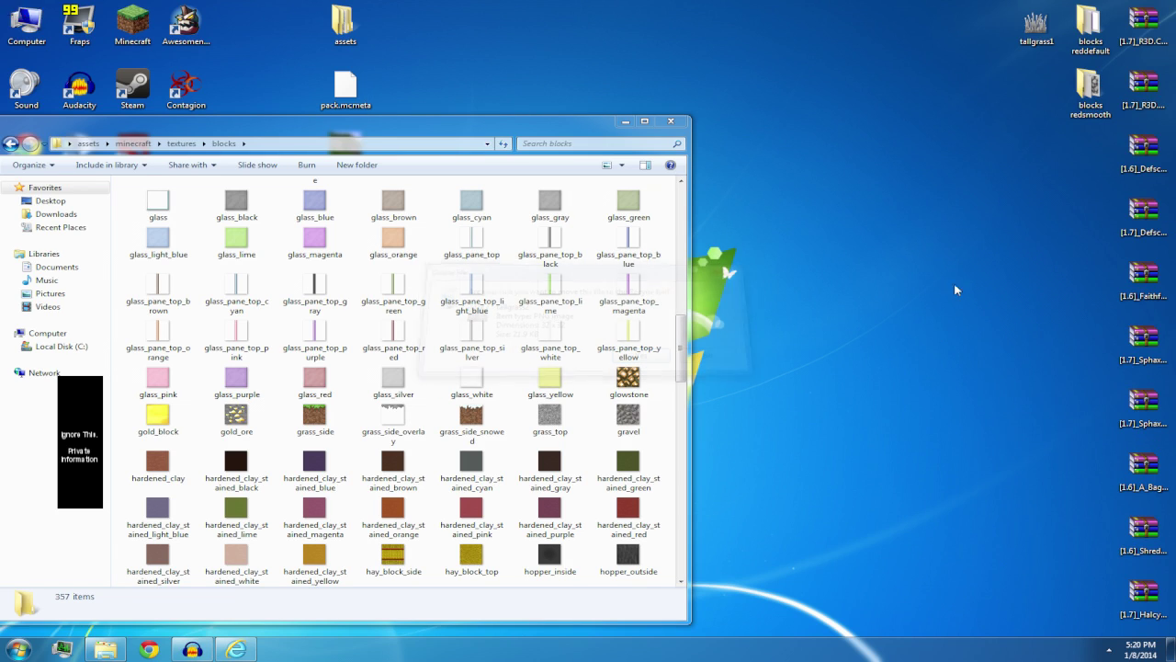
Rename the desktop's tallgrass1 texture back to tallgrass and refresh the desktop
{"action": "left_click", "coordinate": [1032, 30]}
{"action": "right_click", "coordinate": [1032, 30]}
{"action": "left_click", "coordinate": [1047, 355]}
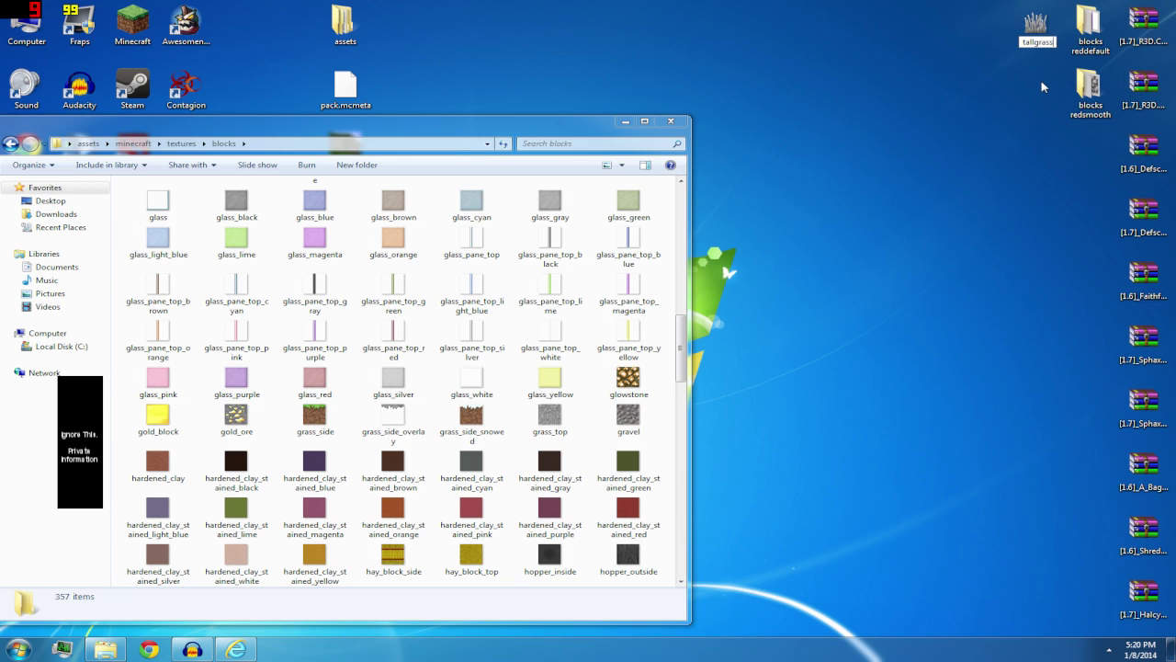
{"action": "key", "text": "Return"}
{"action": "right_click", "coordinate": [919, 125]}
{"action": "left_click", "coordinate": [955, 154]}
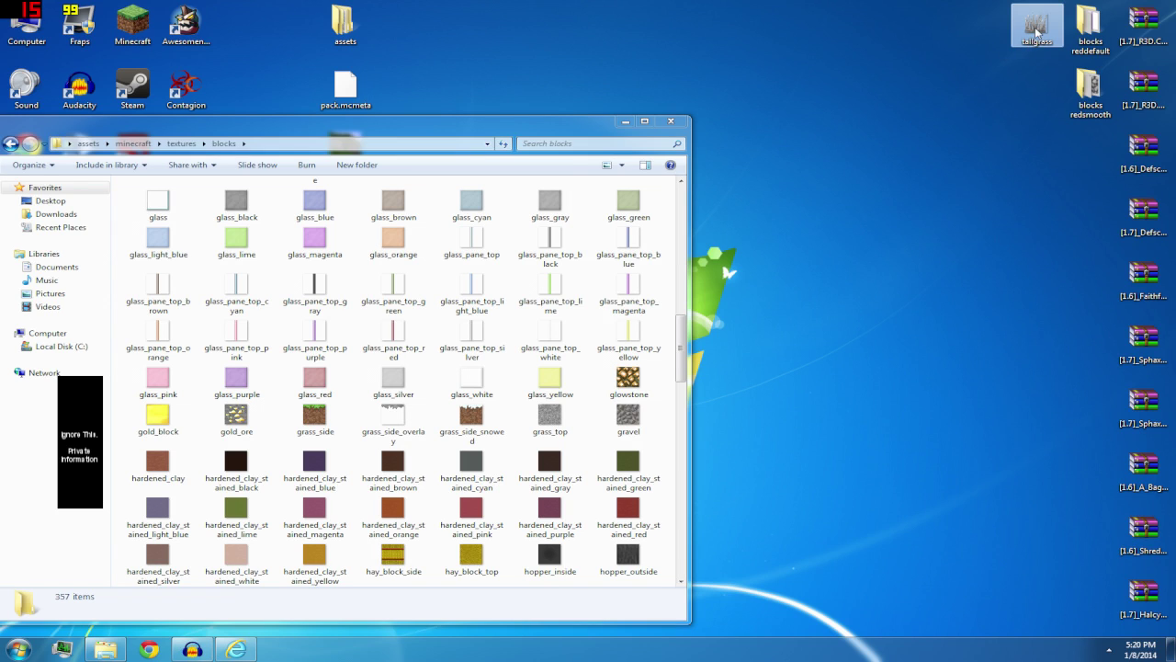
Move the desktop's tallgrass texture into the pack's blocks folder, replacing the existing file, then refresh the folder and find the texture there
{"action": "left_click_drag", "start_coordinate": [1036, 28], "coordinate": [404, 423]}
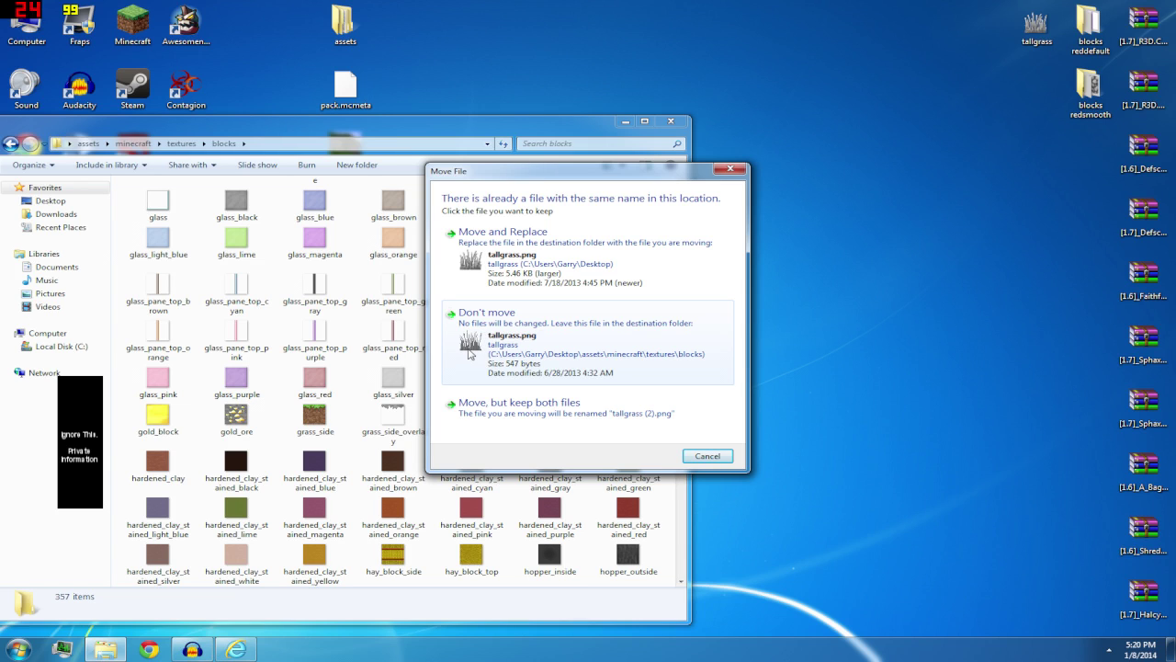
{"action": "left_click", "coordinate": [503, 239]}
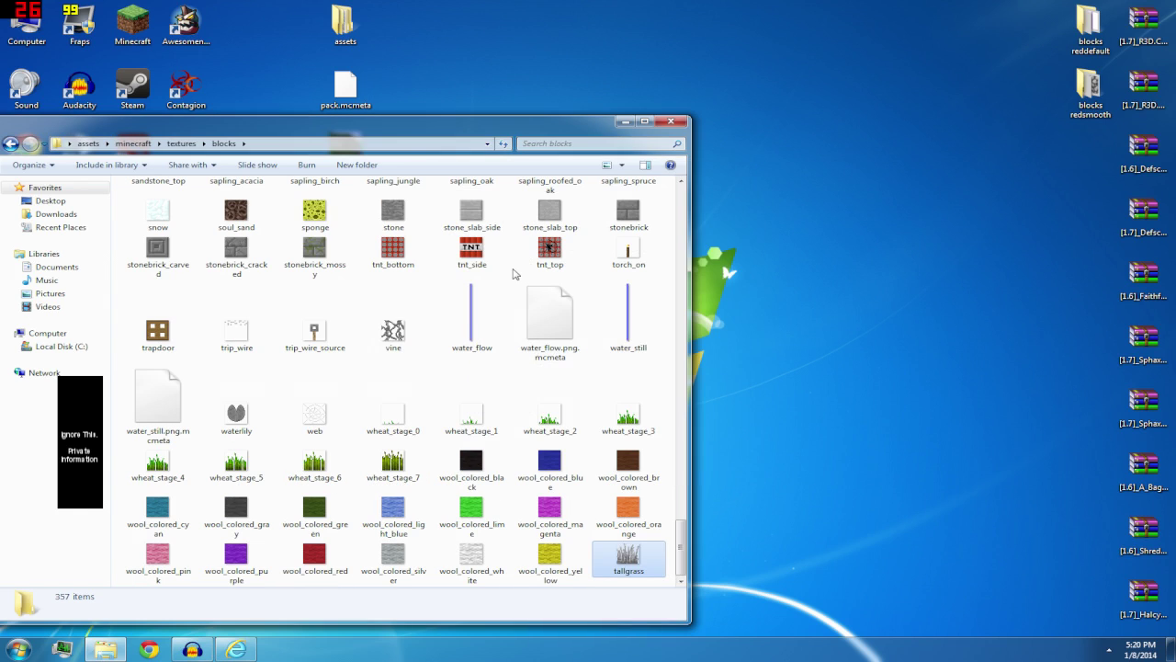
{"action": "right_click", "coordinate": [670, 372]}
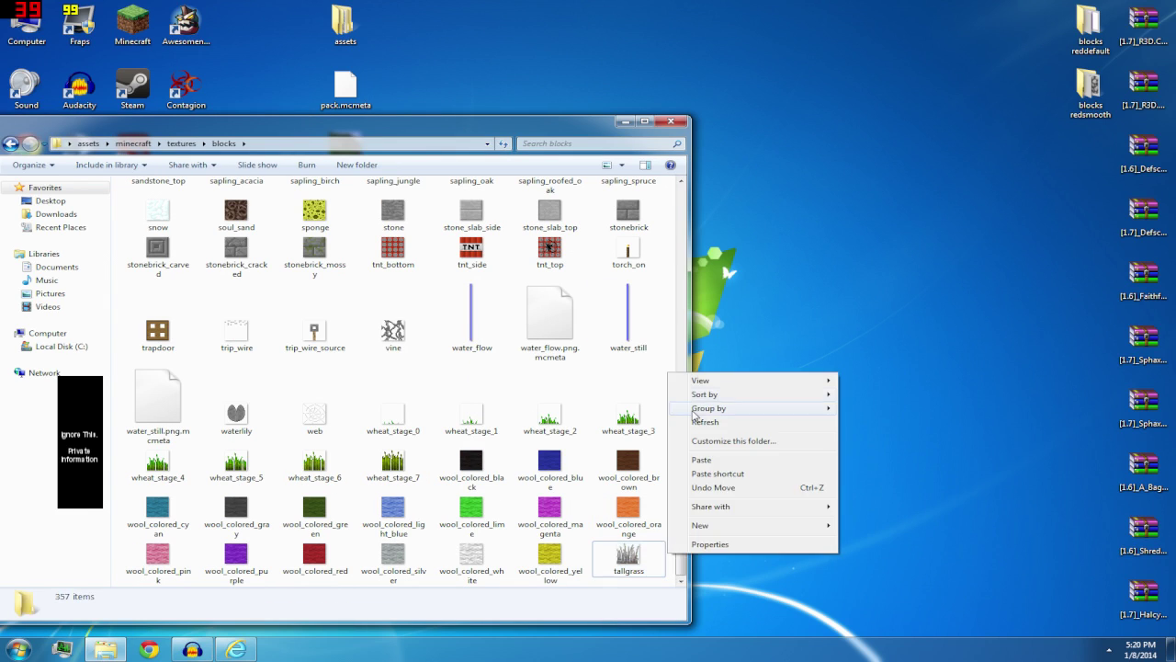
{"action": "left_click", "coordinate": [695, 422]}
{"action": "scroll", "coordinate": [696, 422], "scroll_direction": "down", "scroll_amount": 10}
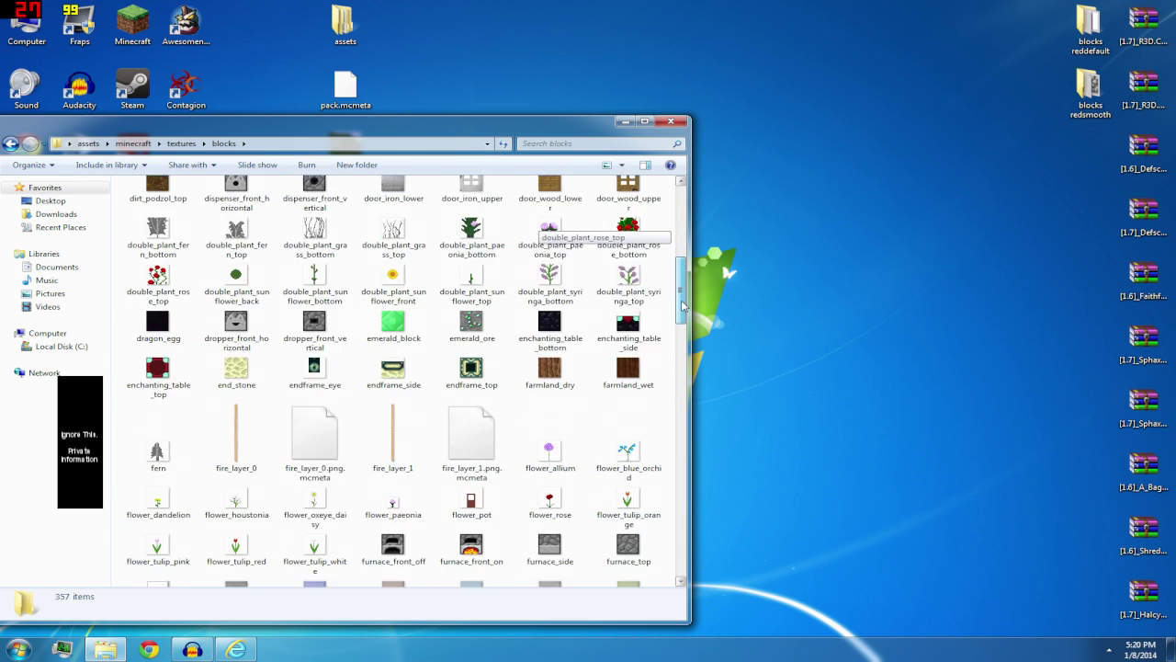
{"action": "scroll", "coordinate": [696, 358], "scroll_direction": "down", "scroll_amount": 2}
{"action": "left_click", "coordinate": [472, 418]}
{"action": "type", "text": "tallgrass"}
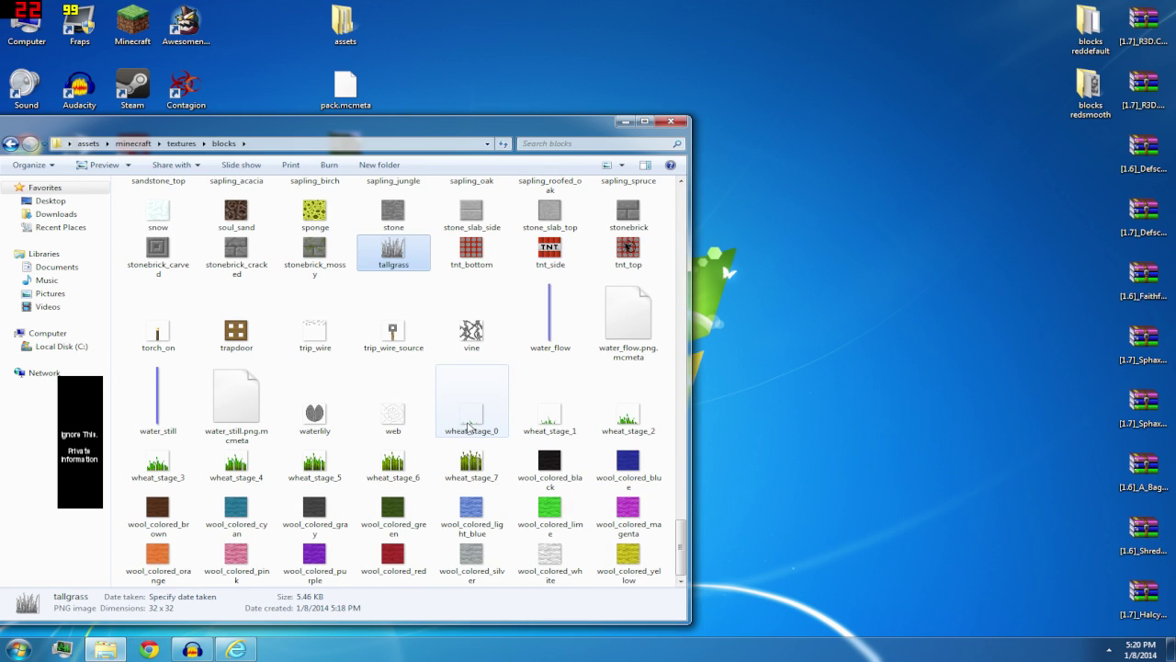
{"action": "left_click", "coordinate": [431, 289]}
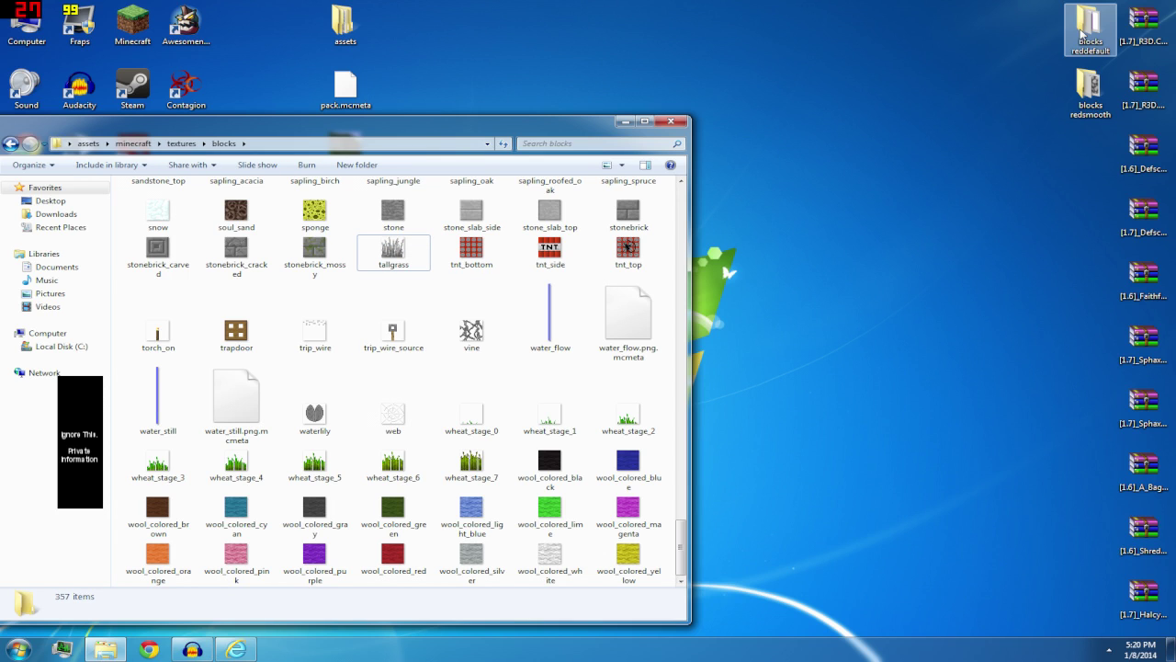
Look over the textures in the blocks redsmooth folder and close it
{"action": "left_click", "coordinate": [1090, 29]}
{"action": "double_click", "coordinate": [1090, 92]}
{"action": "left_click", "coordinate": [747, 244]}
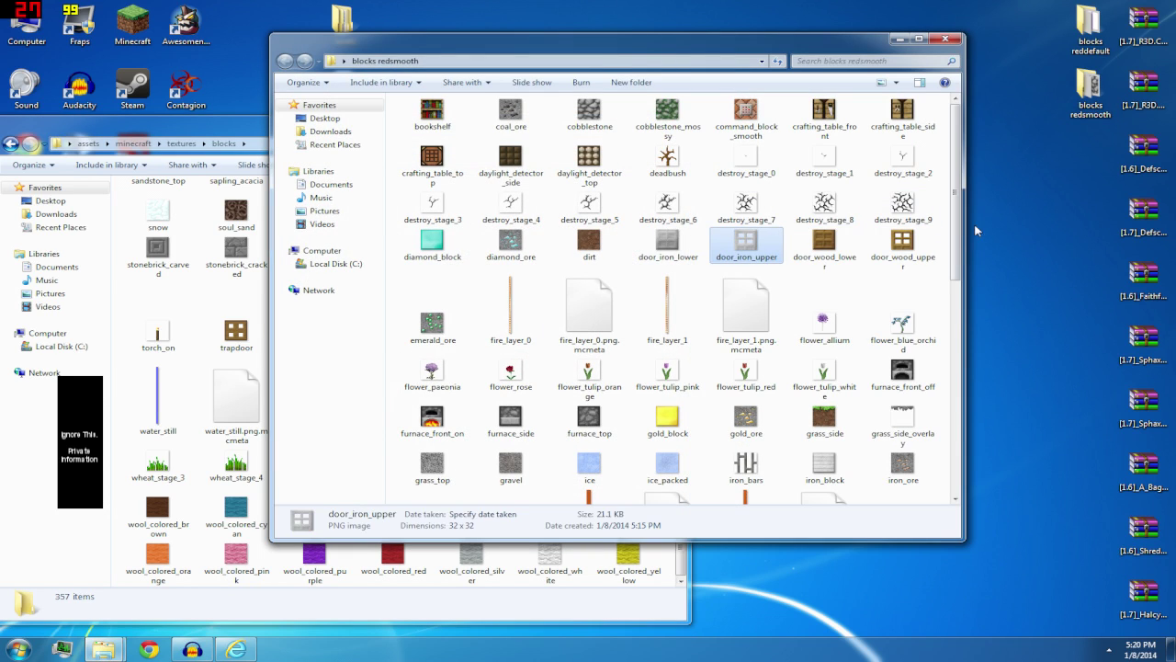
{"action": "left_click_drag", "start_coordinate": [958, 246], "coordinate": [982, 177]}
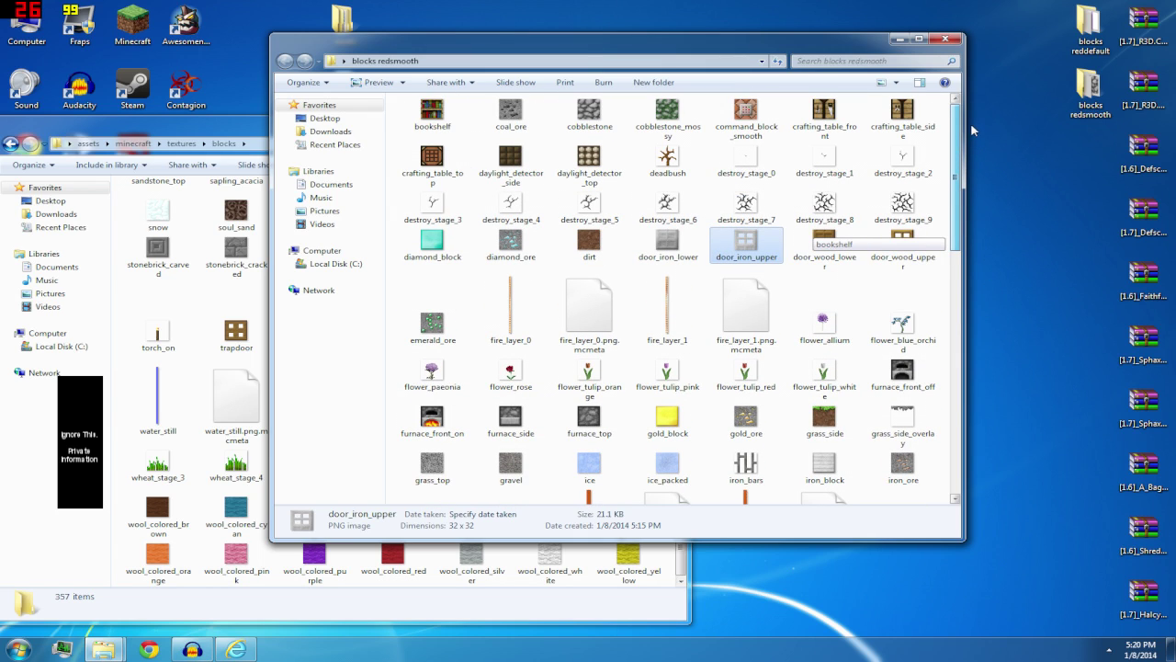
{"action": "left_click", "coordinate": [944, 38]}
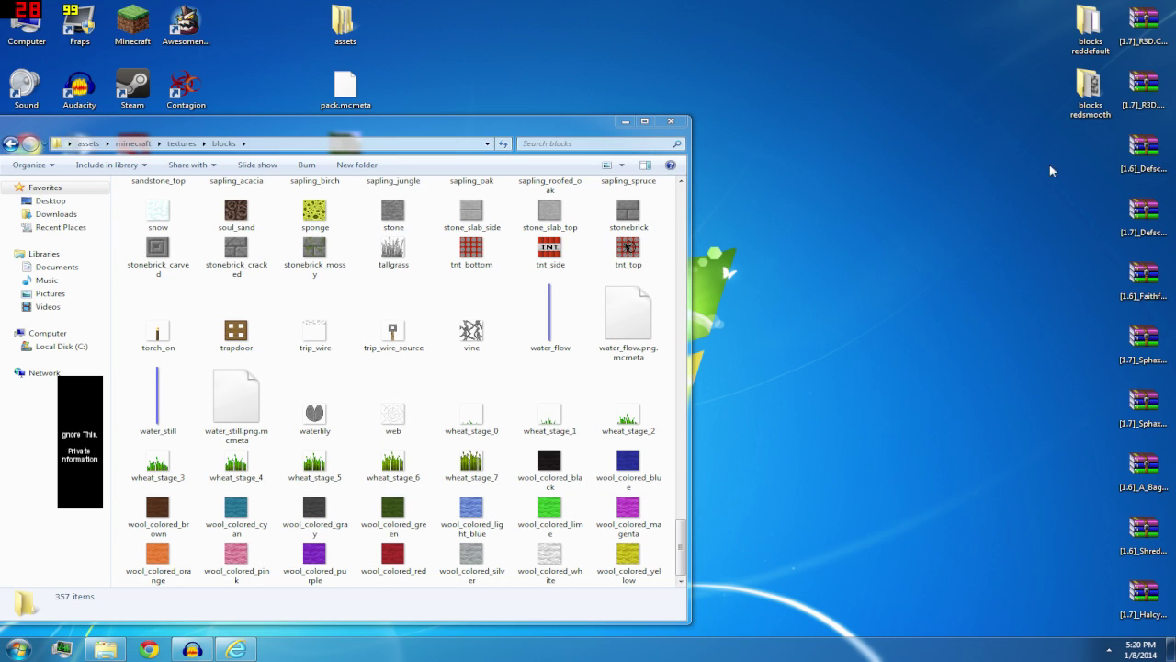
Open the [1.6] Defscape 32x 2.4 archive, dismiss the license reminder and go to its assets\minecraft\textures folder
{"action": "double_click", "coordinate": [1142, 152]}
{"action": "left_click", "coordinate": [541, 293]}
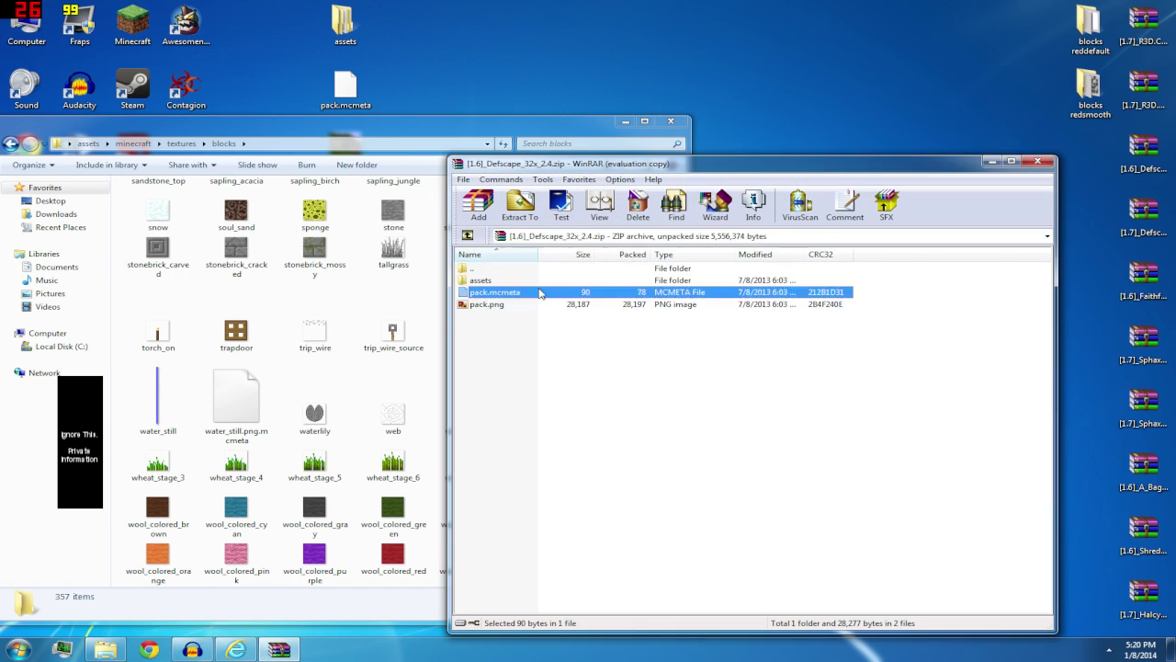
{"action": "double_click", "coordinate": [541, 292]}
{"action": "left_click", "coordinate": [684, 376]}
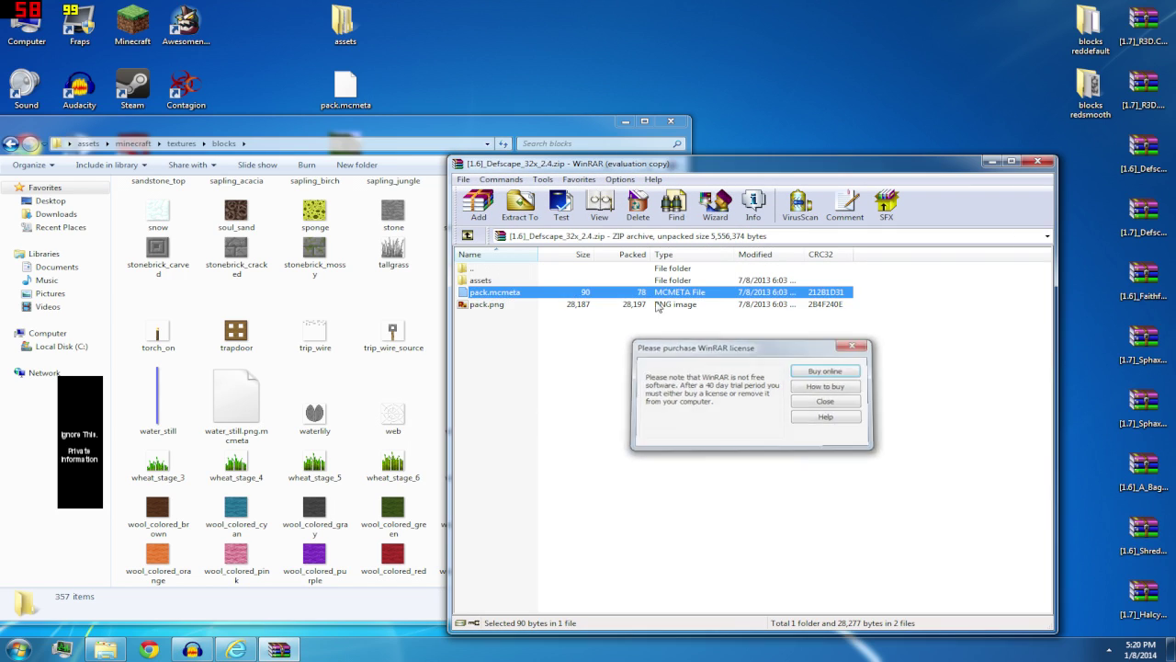
{"action": "key", "text": "Escape"}
{"action": "double_click", "coordinate": [552, 281]}
{"action": "double_click", "coordinate": [541, 281]}
{"action": "double_click", "coordinate": [538, 288]}
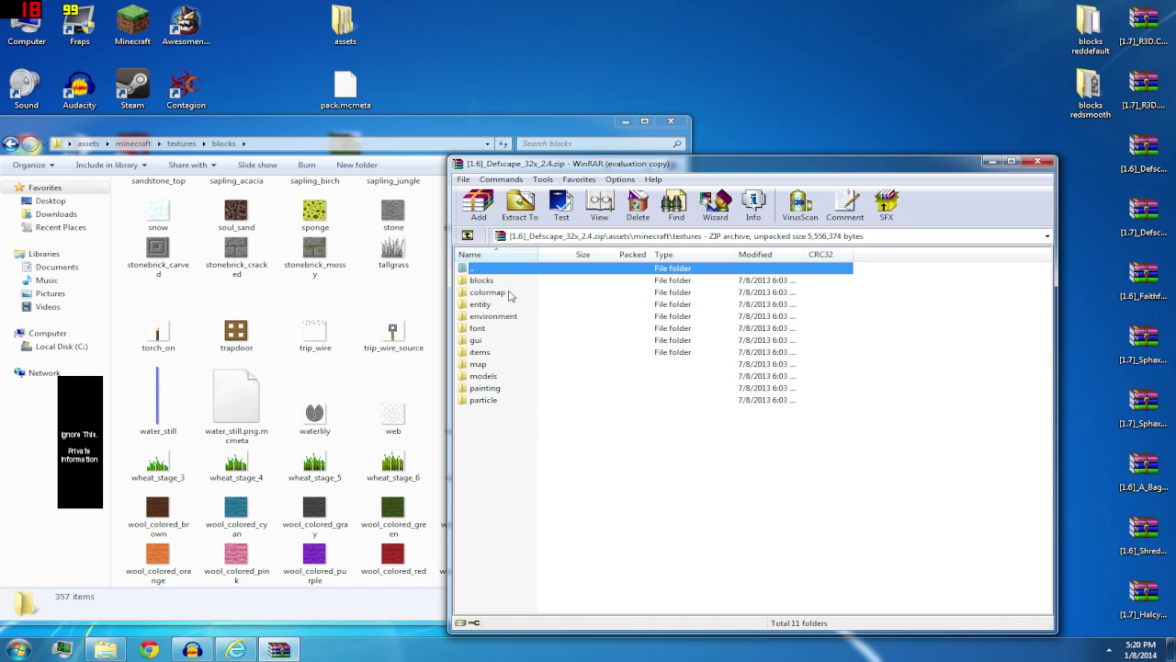
Extract the blocks folder from the Defscape archive to the desktop and close the archive
{"action": "key", "text": "Down"}
{"action": "left_click", "coordinate": [481, 353]}
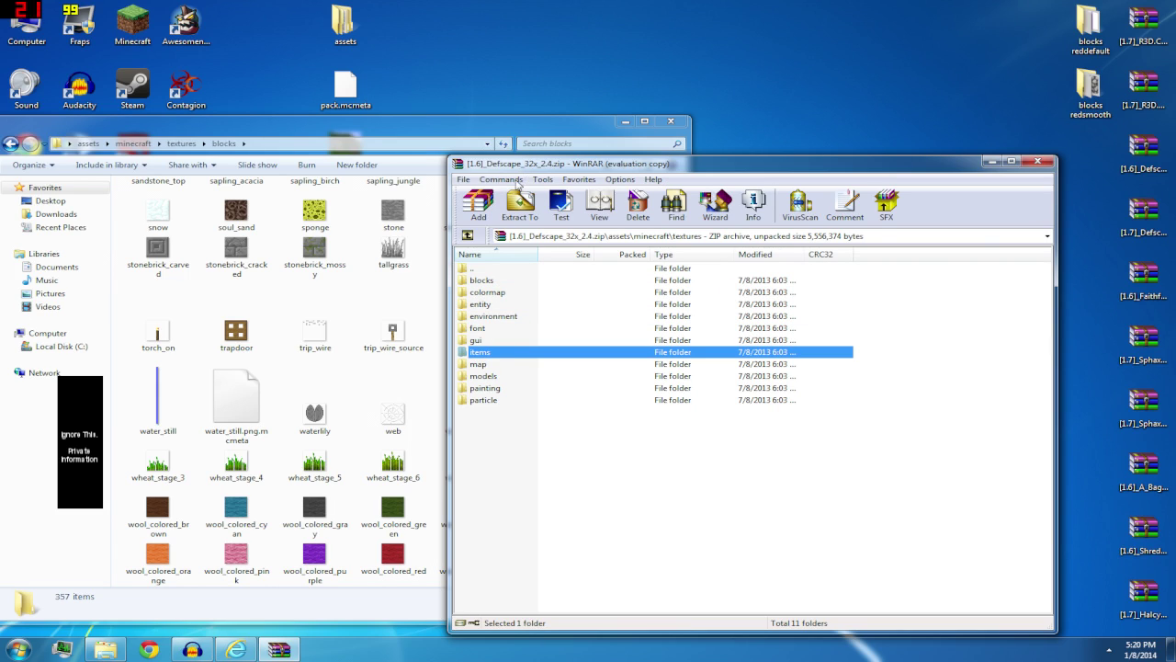
{"action": "left_click", "coordinate": [493, 291]}
{"action": "left_click_drag", "start_coordinate": [481, 280], "coordinate": [1085, 166]}
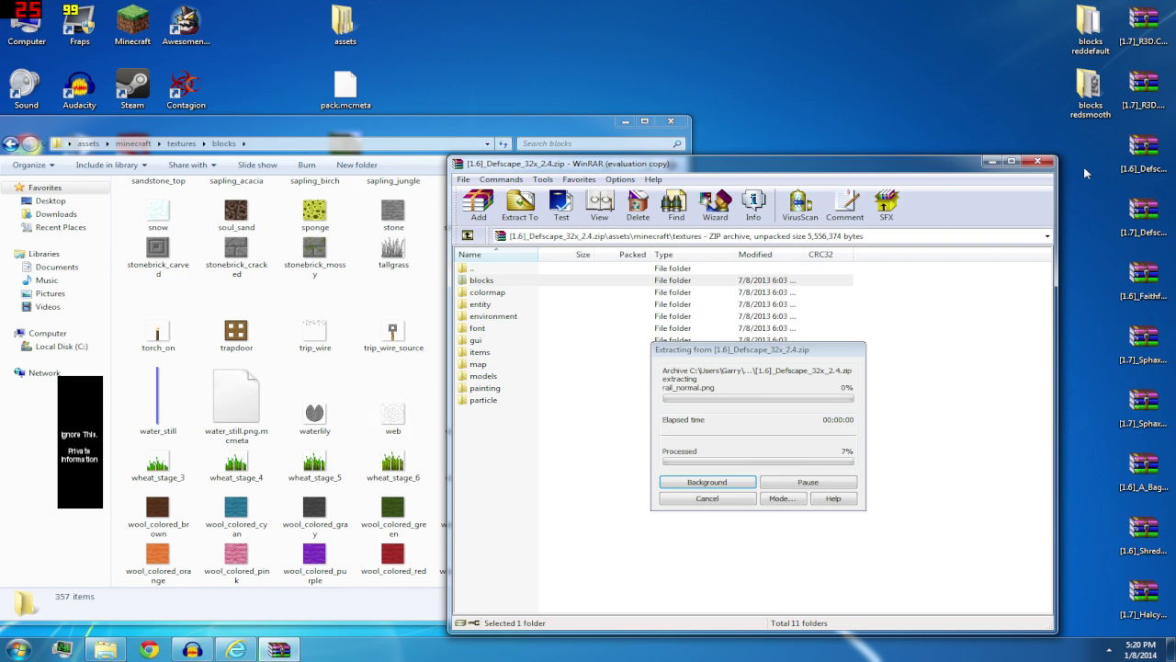
{"action": "left_click", "coordinate": [1039, 162]}
Reopen the [1.6] Defscape 32x 2.4 archive from the desktop
{"action": "double_click", "coordinate": [1090, 149]}
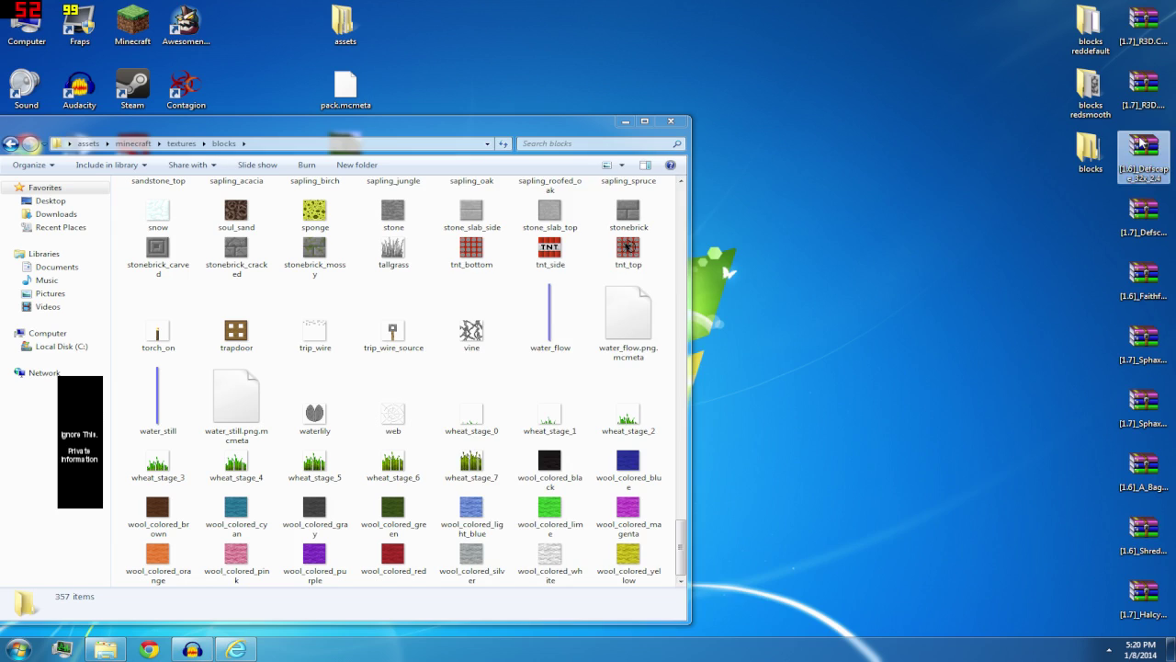
{"action": "double_click", "coordinate": [1144, 158]}
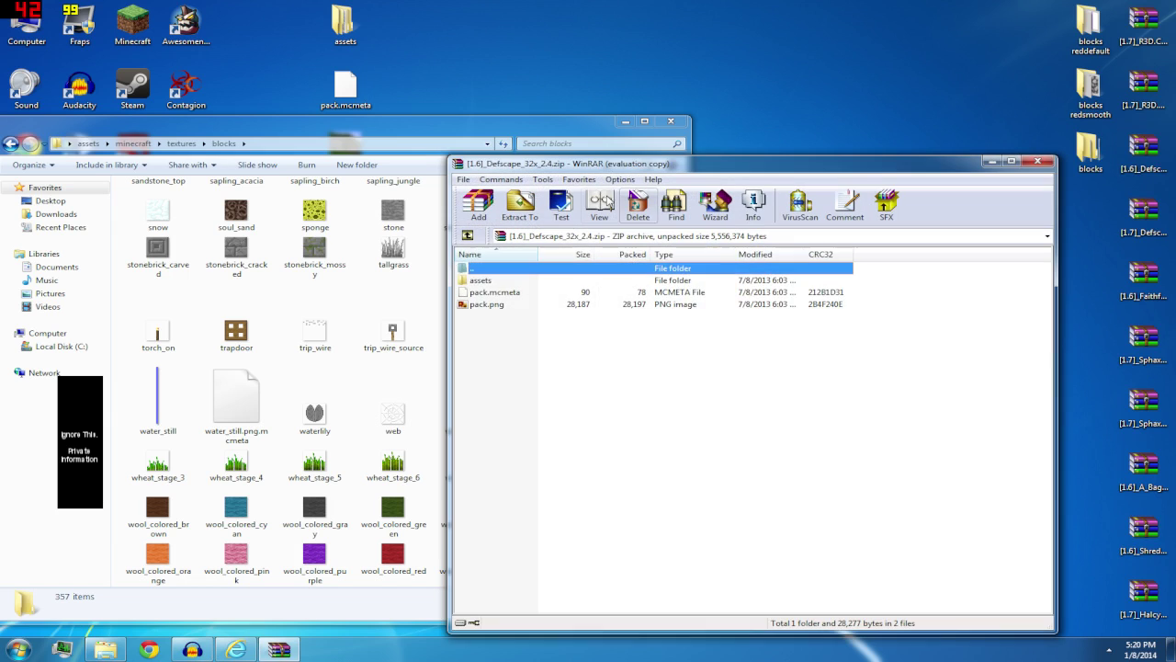
Browse to assets\minecraft\textures\colormap inside the [1.6]_Defscape_32x_2.4.zip archive, dismissing the licence reminder
{"action": "left_click", "coordinate": [517, 282]}
{"action": "double_click", "coordinate": [516, 288]}
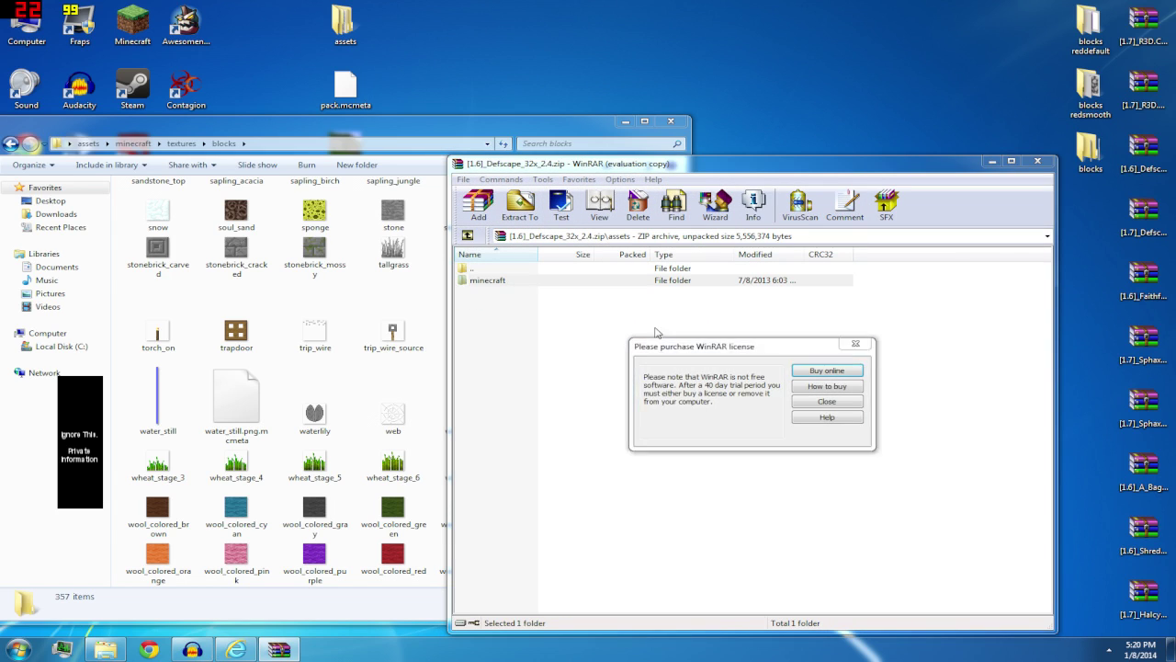
{"action": "key", "text": "Escape"}
{"action": "double_click", "coordinate": [516, 287]}
{"action": "double_click", "coordinate": [484, 291]}
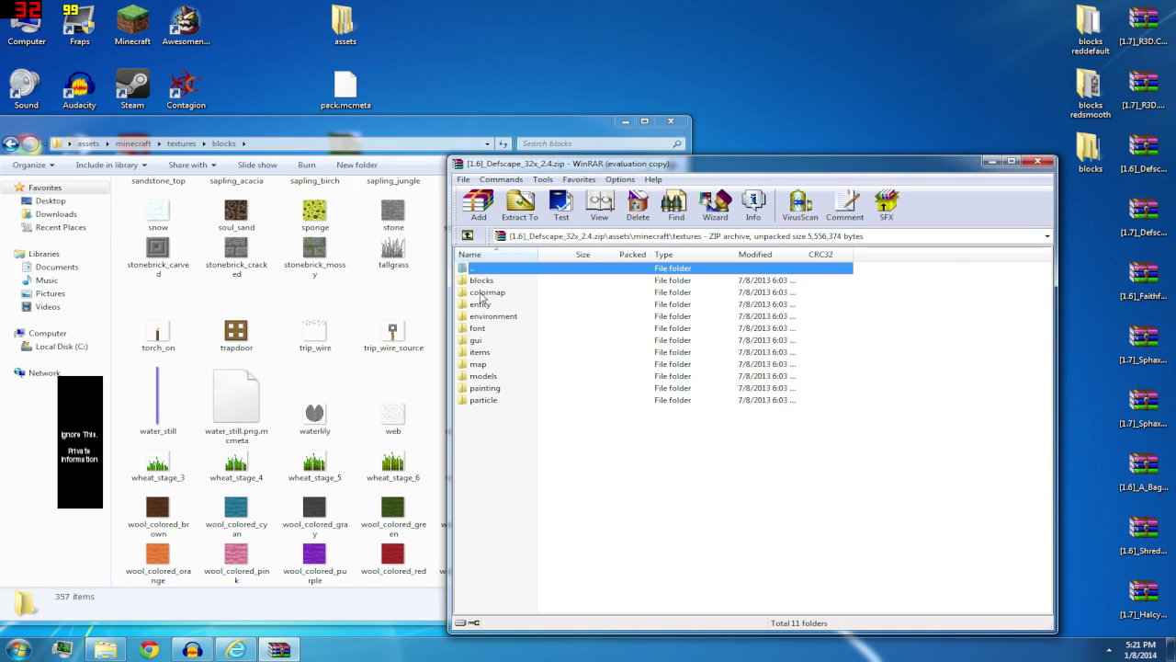
{"action": "left_click", "coordinate": [482, 305]}
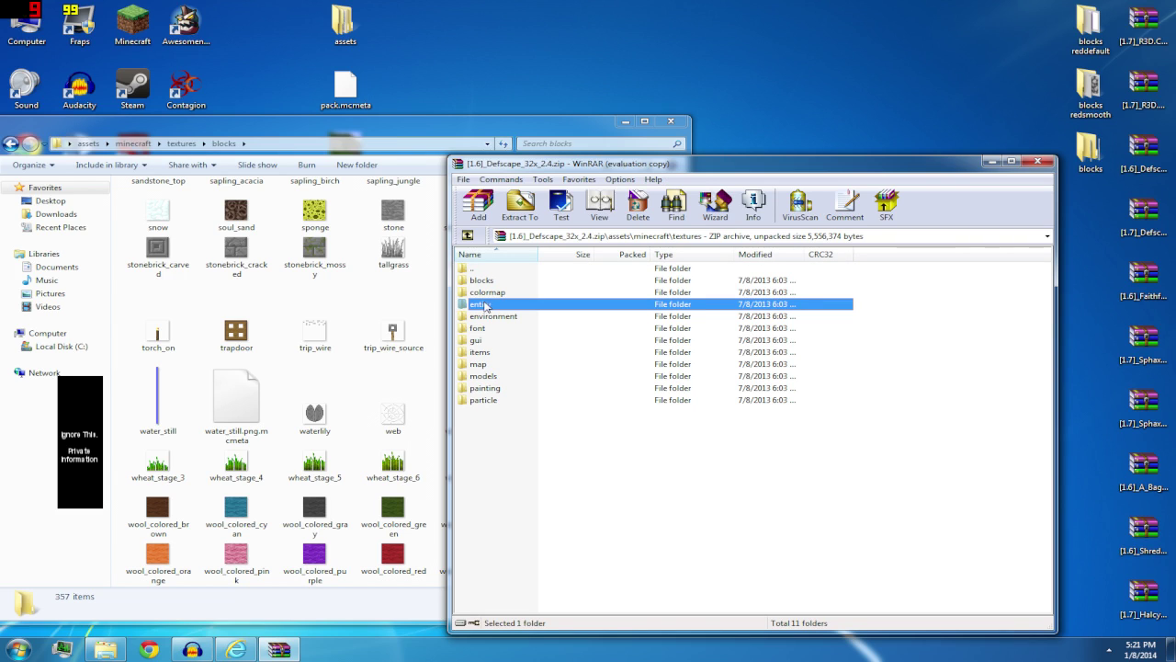
{"action": "double_click", "coordinate": [492, 294]}
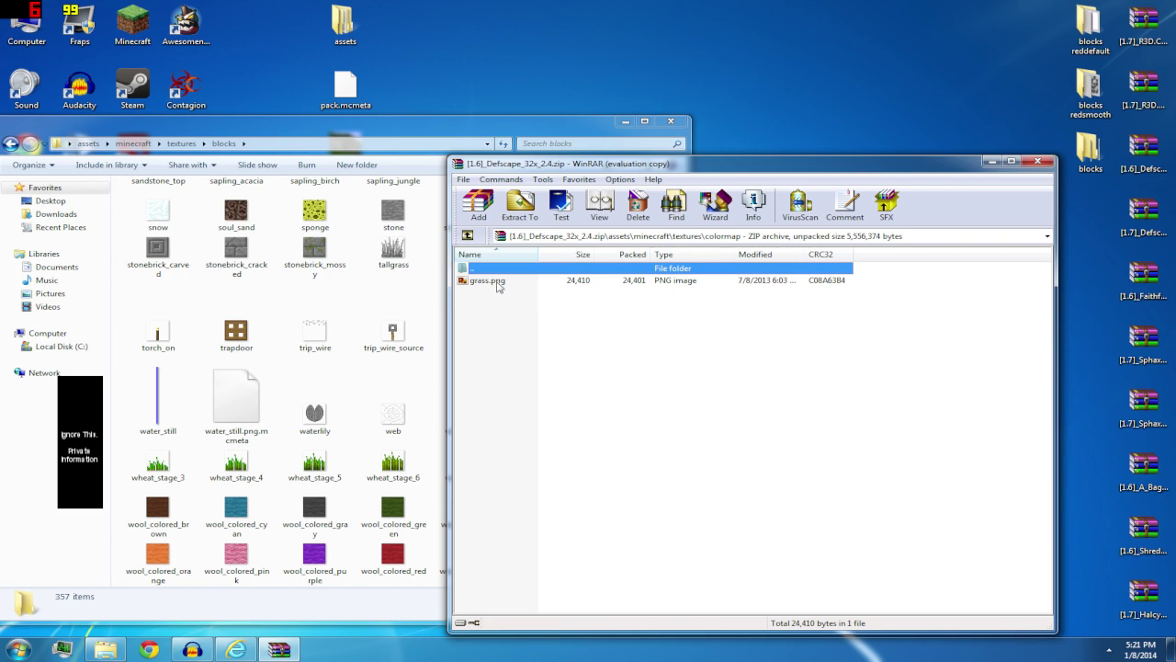
View the Defscape grass.png colormap image, and close the image and the archive
{"action": "double_click", "coordinate": [489, 281]}
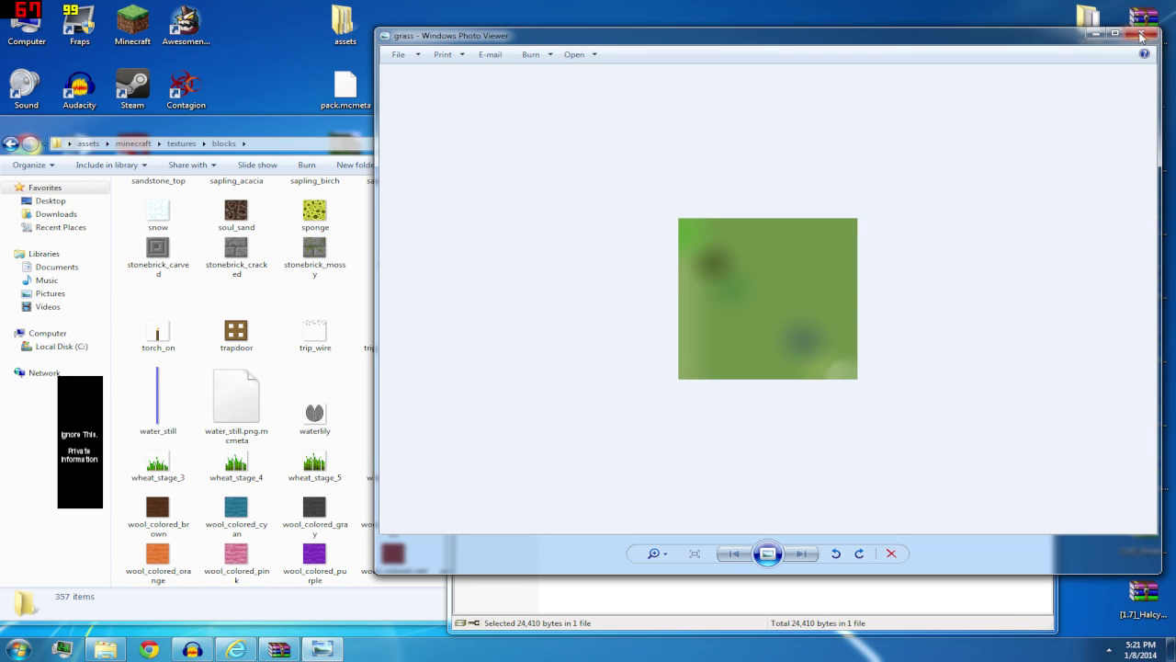
{"action": "left_click", "coordinate": [1142, 34]}
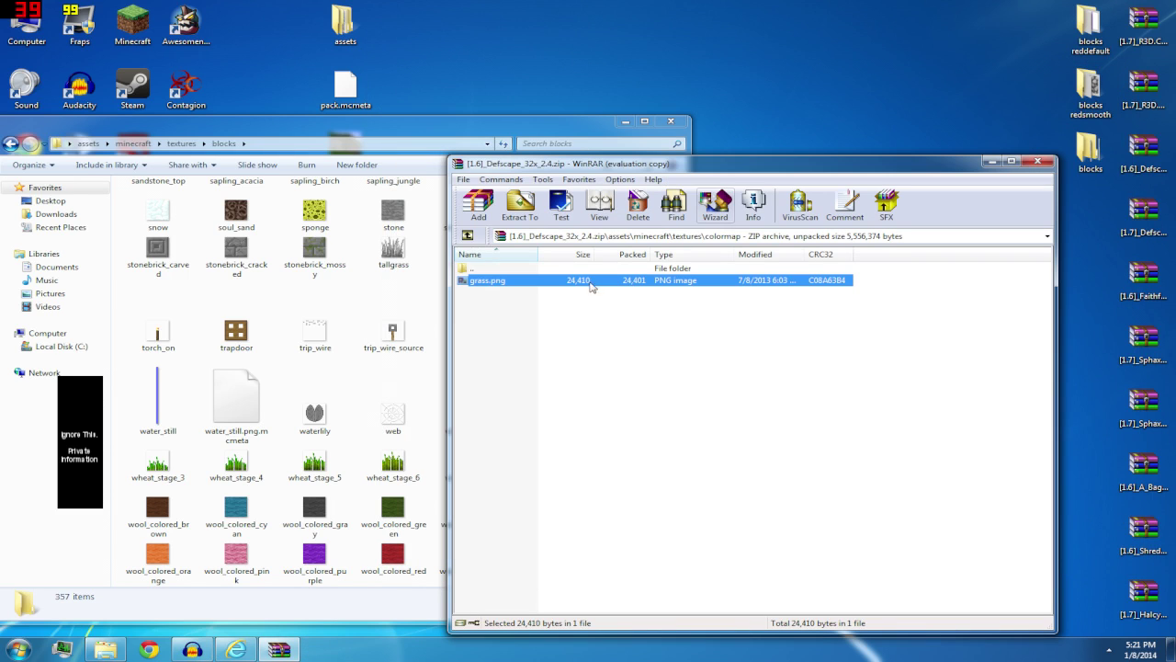
{"action": "left_click", "coordinate": [468, 238]}
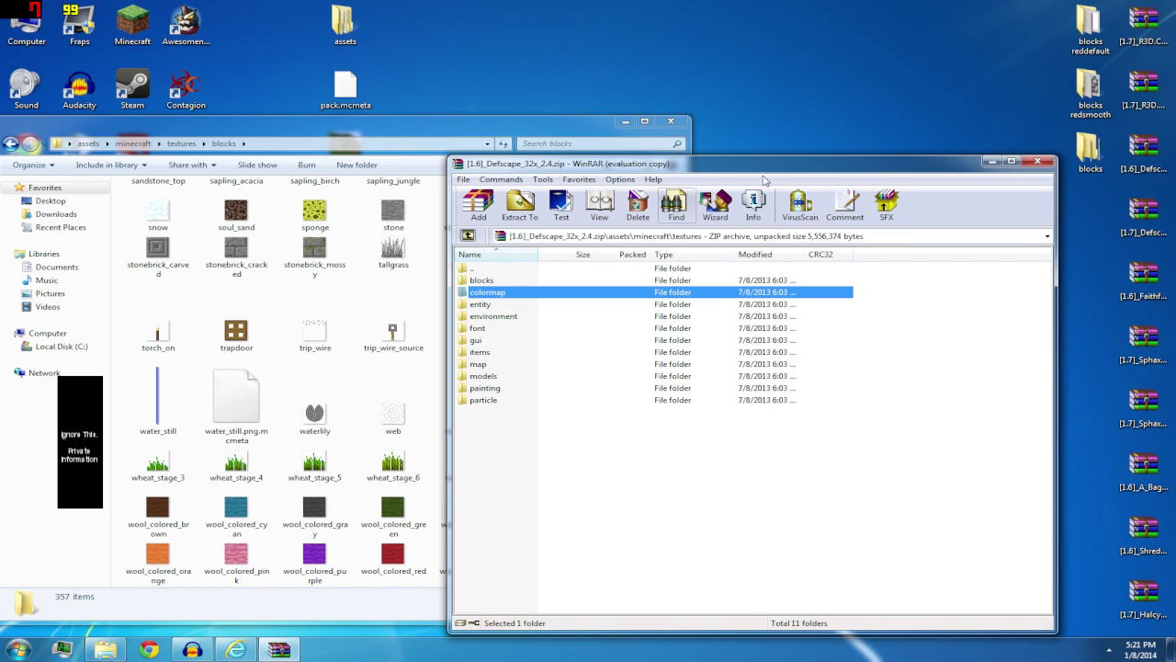
{"action": "left_click", "coordinate": [1038, 161]}
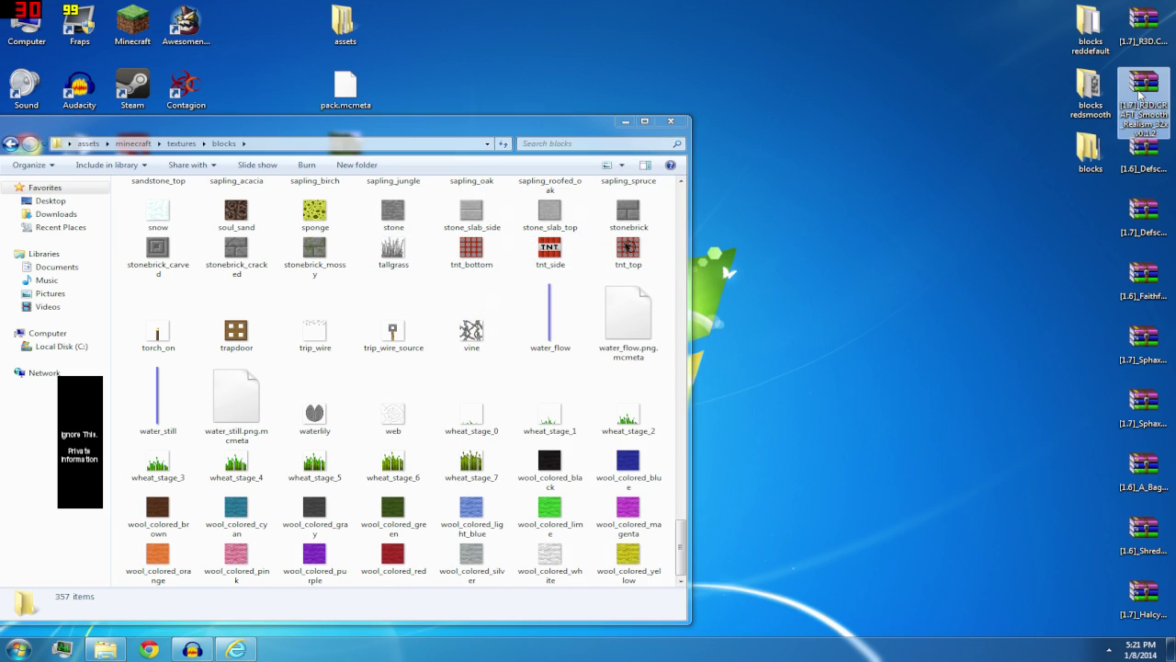
Extract the colormap folder from assets\minecraft\textures in the R3D.CRAFT Smooth Realism 32x archive to the desktop, and close the archive
{"action": "double_click", "coordinate": [1140, 96]}
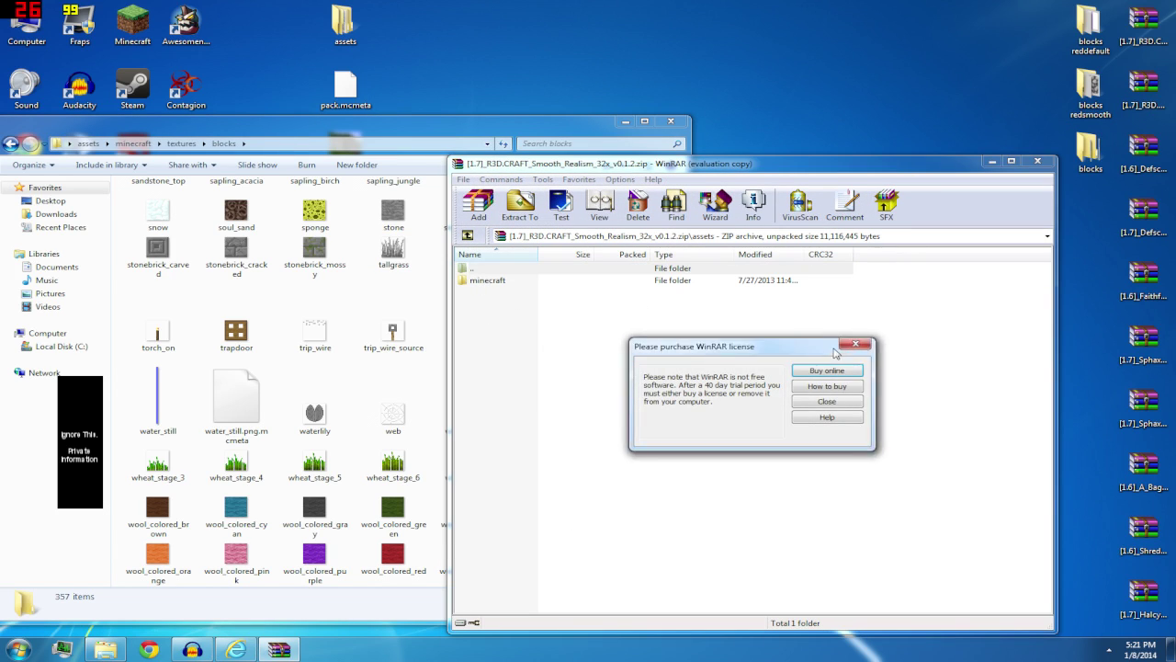
{"action": "key", "text": "Escape"}
{"action": "double_click", "coordinate": [488, 281]}
{"action": "double_click", "coordinate": [483, 292]}
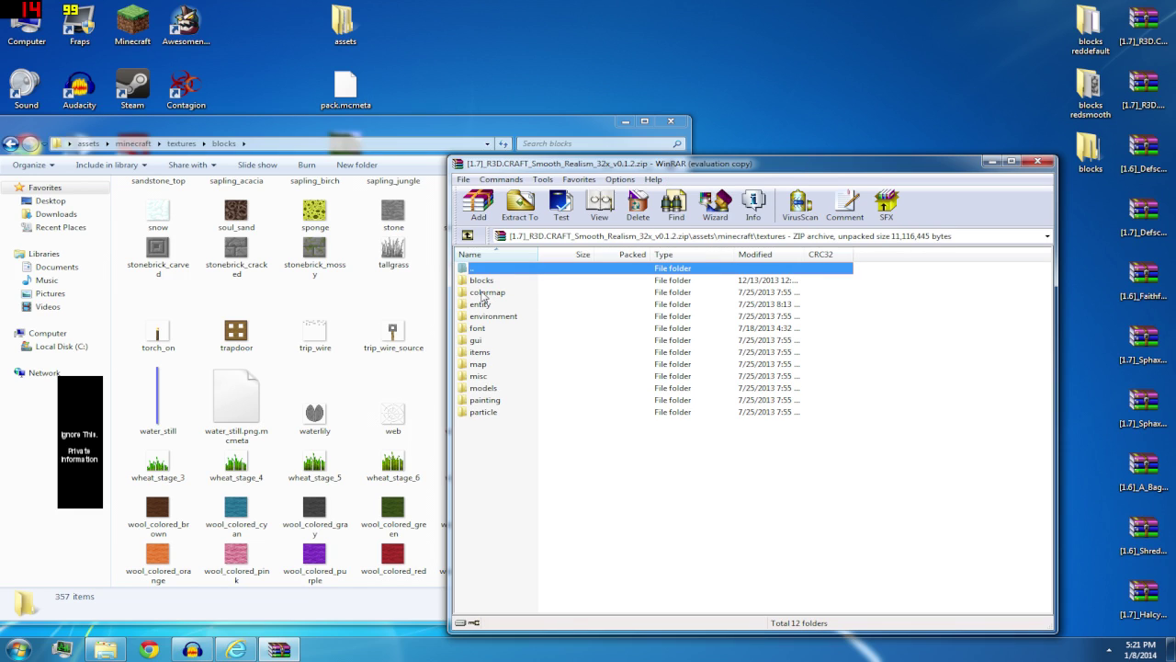
{"action": "left_click", "coordinate": [468, 235]}
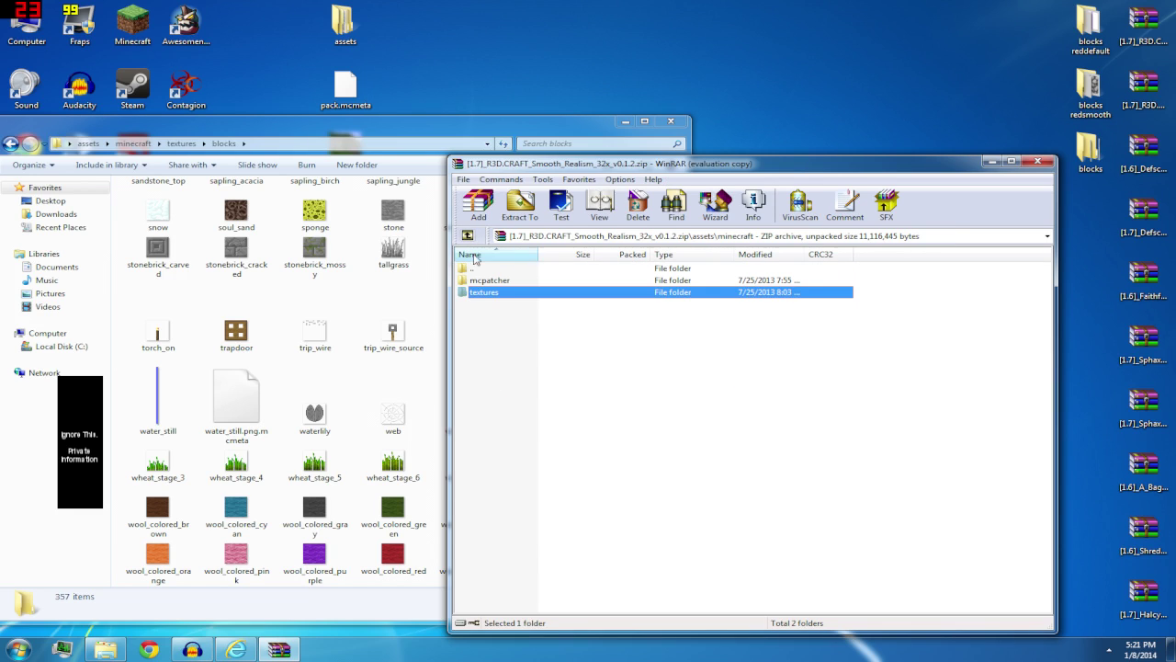
{"action": "double_click", "coordinate": [480, 292]}
{"action": "left_click", "coordinate": [488, 292]}
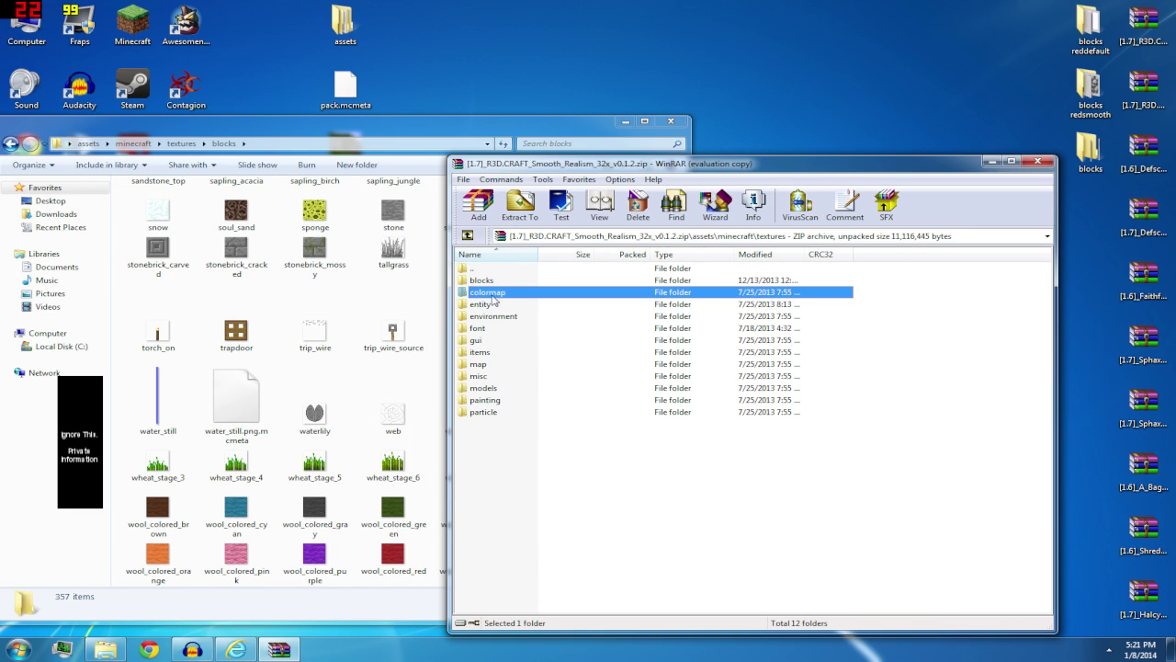
{"action": "left_click_drag", "start_coordinate": [1020, 109], "coordinate": [1022, 110]}
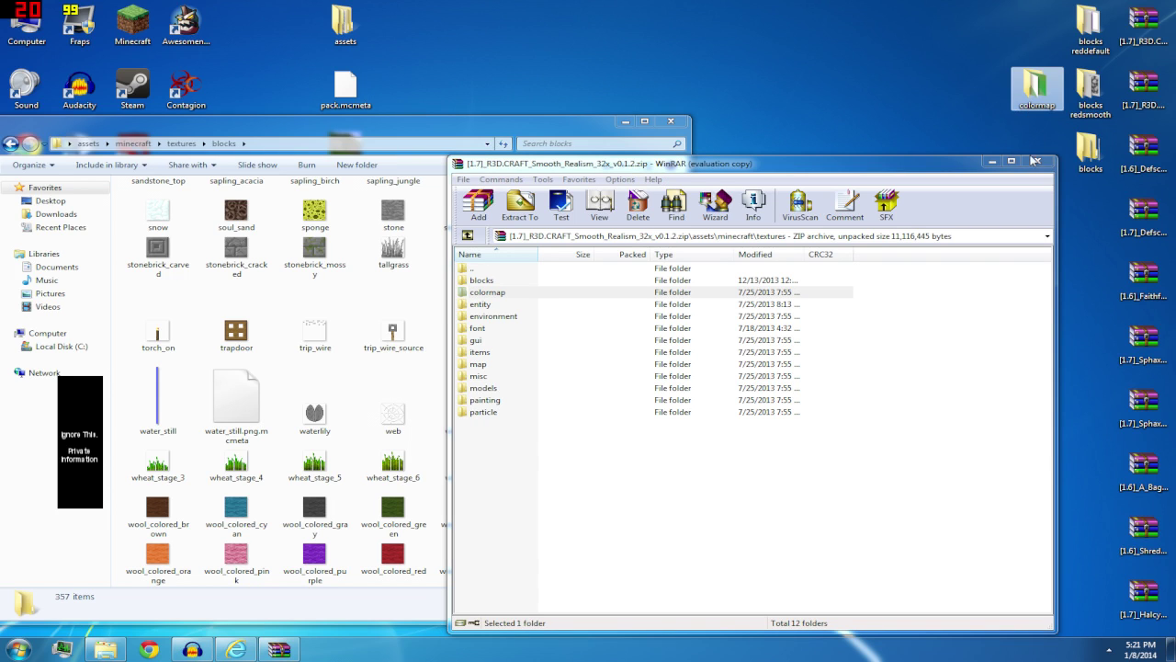
{"action": "left_click", "coordinate": [1037, 161]}
Examine the foliage and grass images in the extracted colormap folder, and close the folder
{"action": "double_click", "coordinate": [1036, 87]}
{"action": "left_click", "coordinate": [513, 138]}
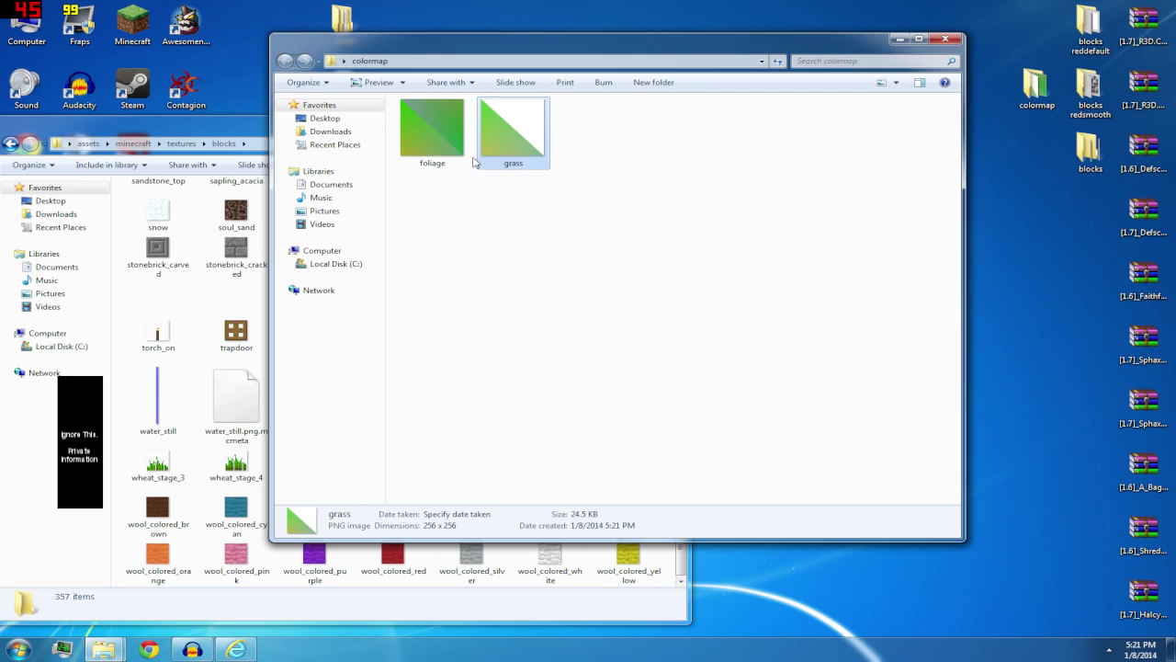
{"action": "left_click", "coordinate": [454, 156]}
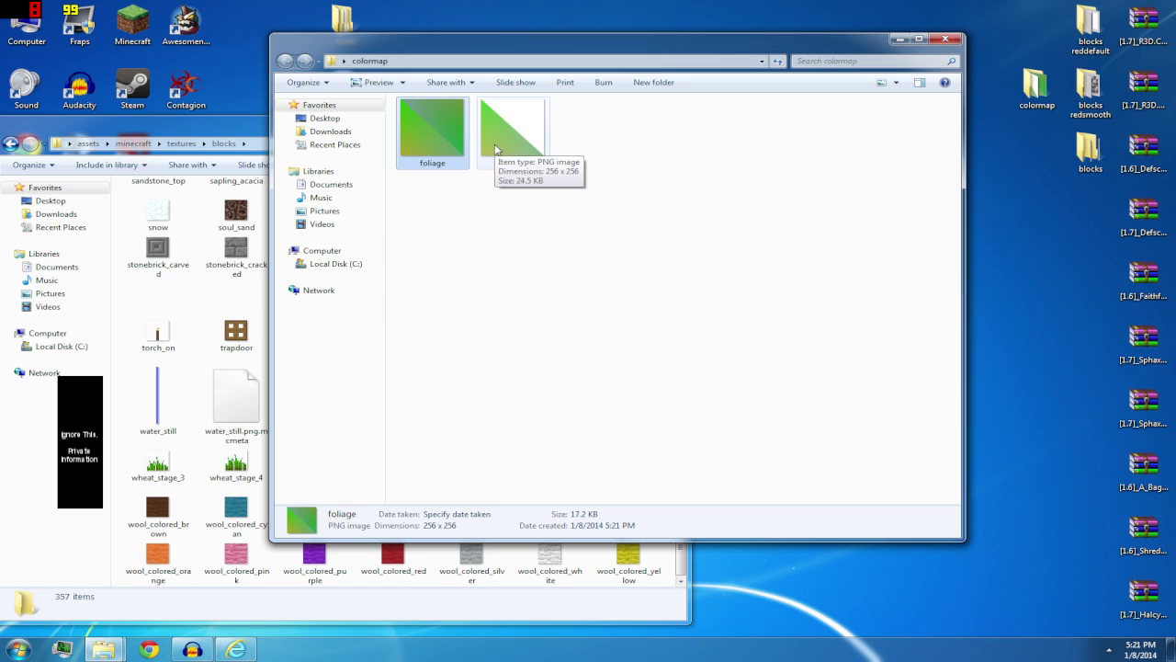
{"action": "left_click", "coordinate": [496, 149]}
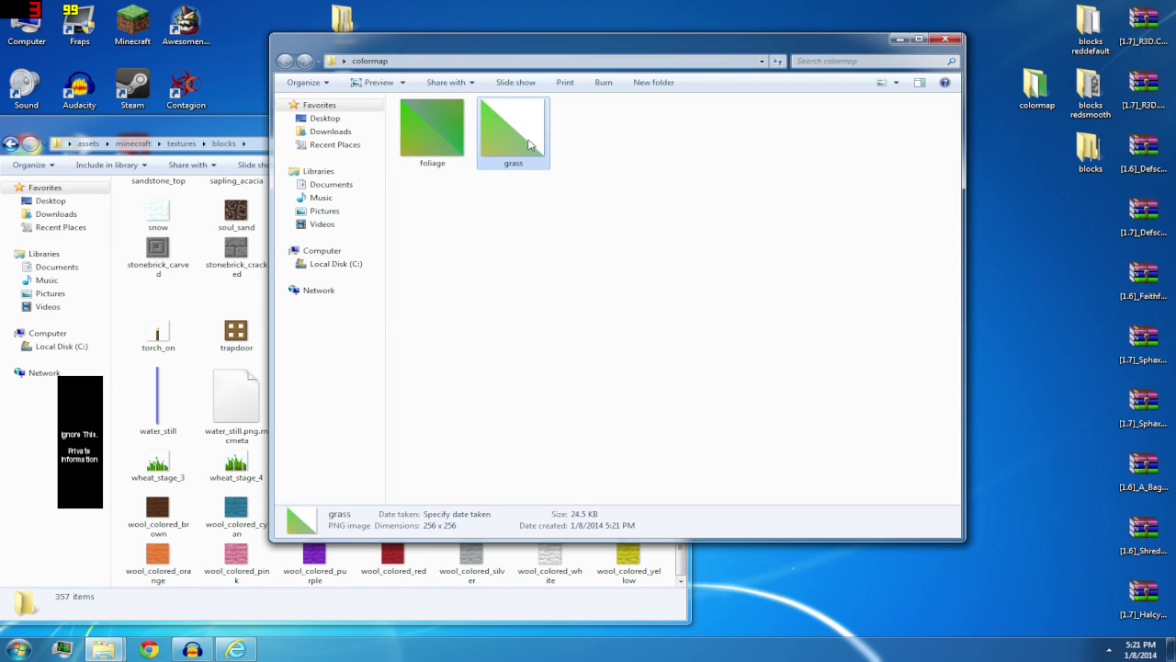
{"action": "left_click", "coordinate": [452, 138]}
{"action": "left_click", "coordinate": [513, 127]}
{"action": "left_click", "coordinate": [436, 134]}
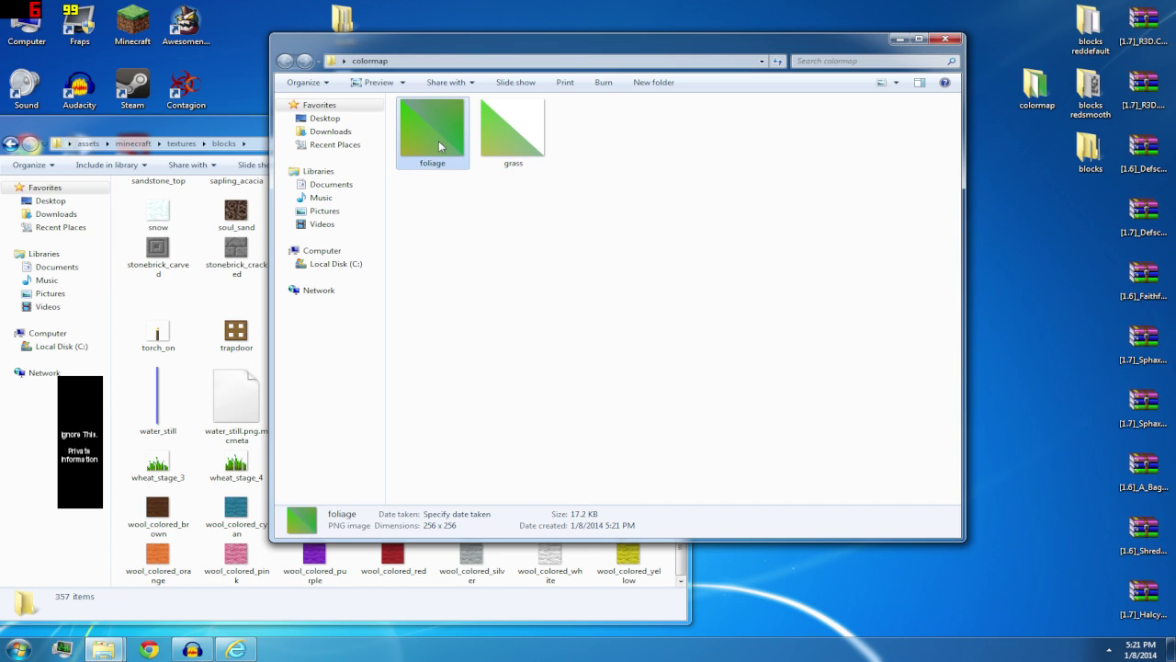
{"action": "key", "text": "Right"}
{"action": "key", "text": "Left"}
{"action": "left_click", "coordinate": [945, 38]}
{"action": "left_click", "coordinate": [1164, 35]}
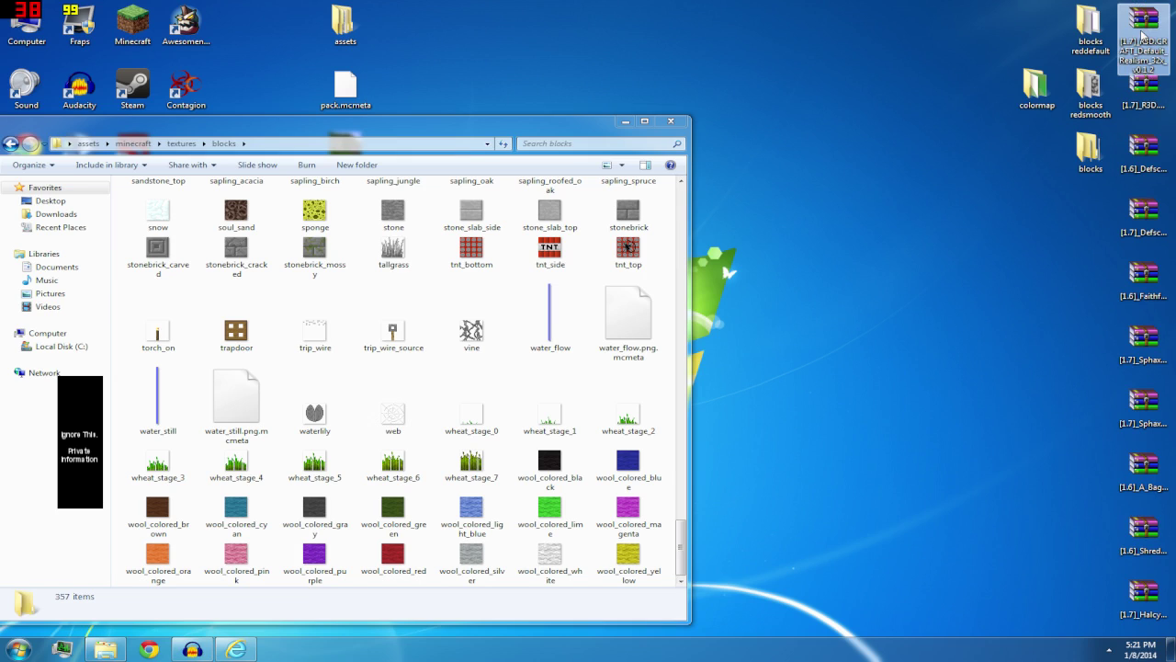
{"action": "left_click", "coordinate": [1139, 97]}
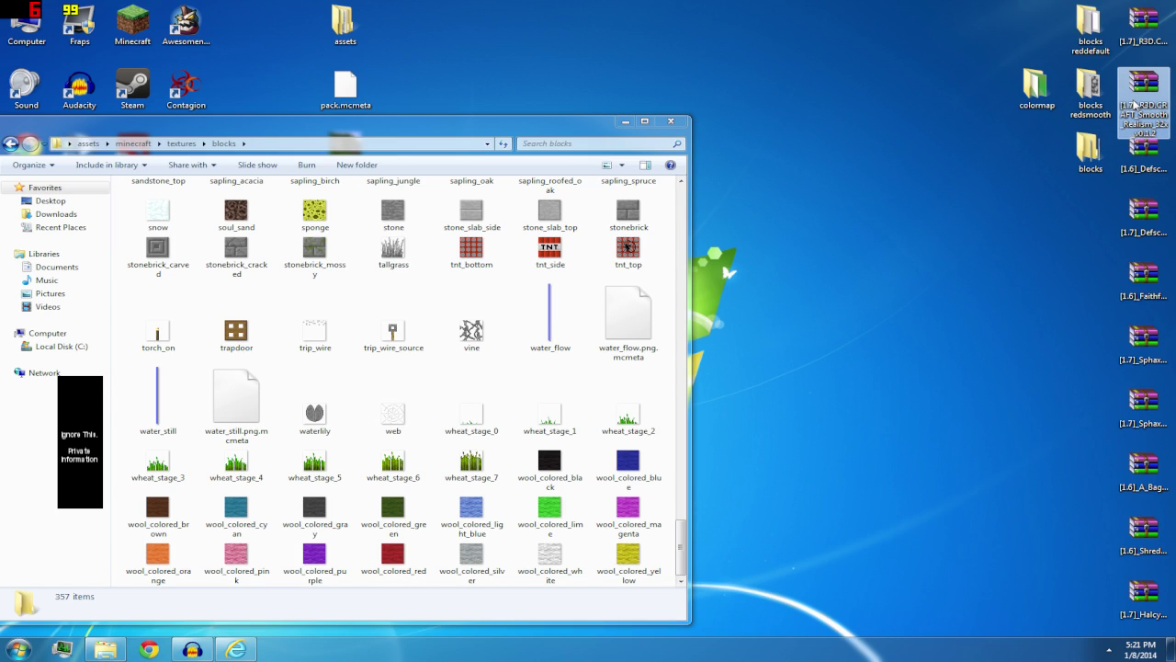
{"action": "left_click", "coordinate": [1132, 26]}
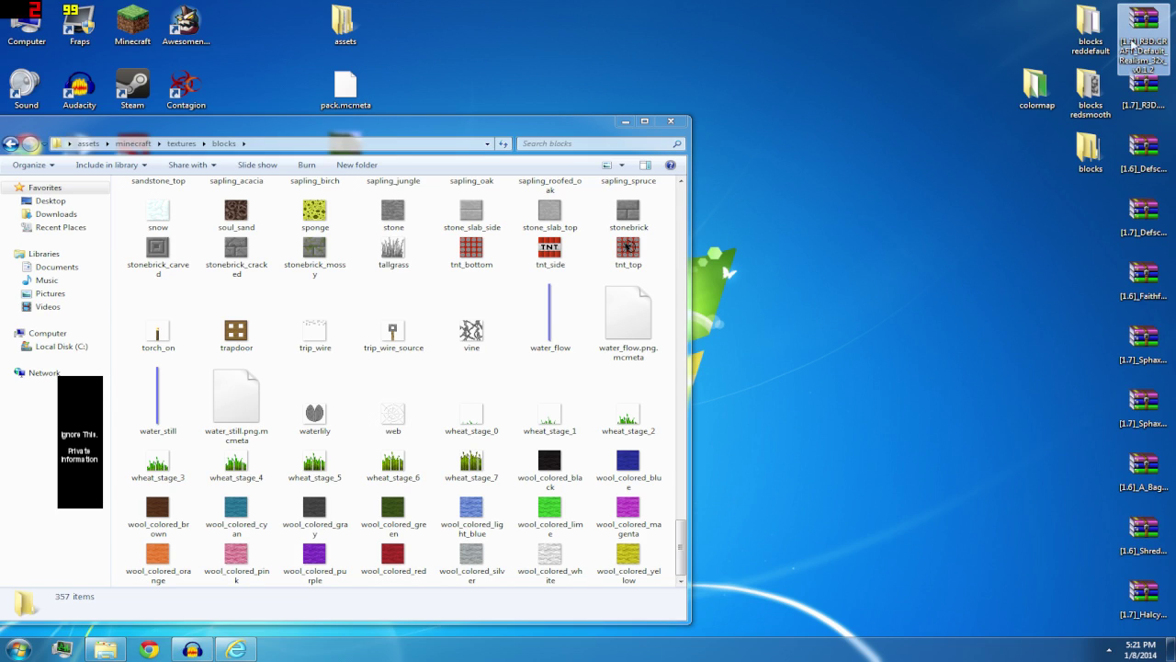
{"action": "left_click", "coordinate": [1140, 92]}
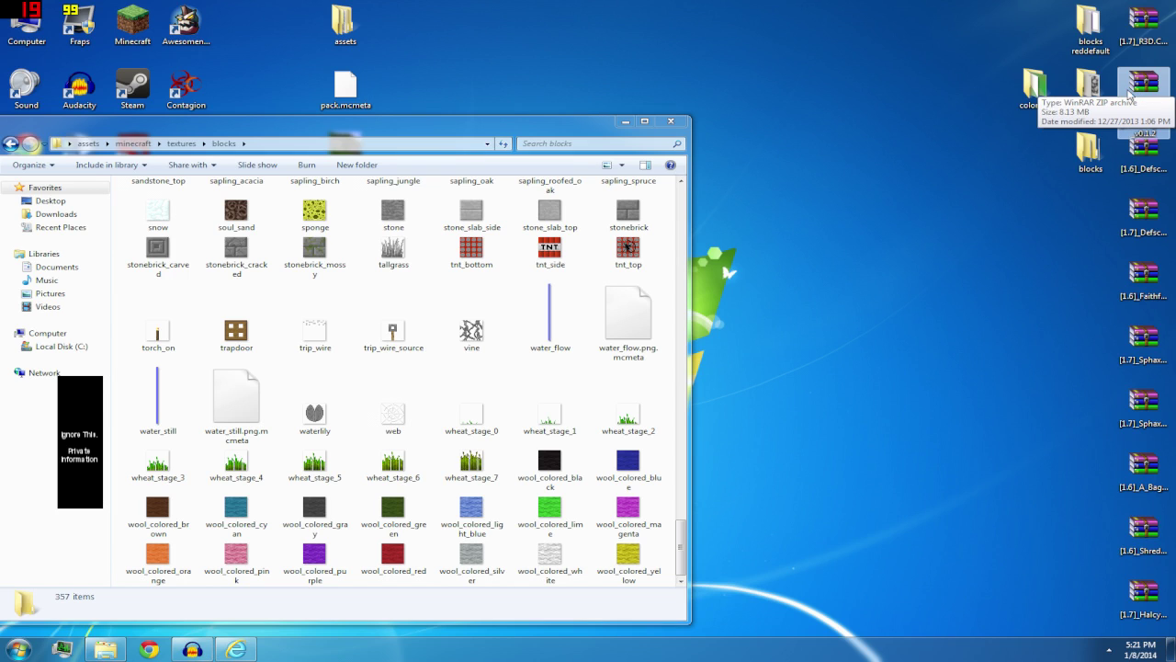
Open the R3D.CRAFT Smooth Realism 32x archive at assets\minecraft\textures, dismissing the licence reminder
{"action": "double_click", "coordinate": [1142, 91]}
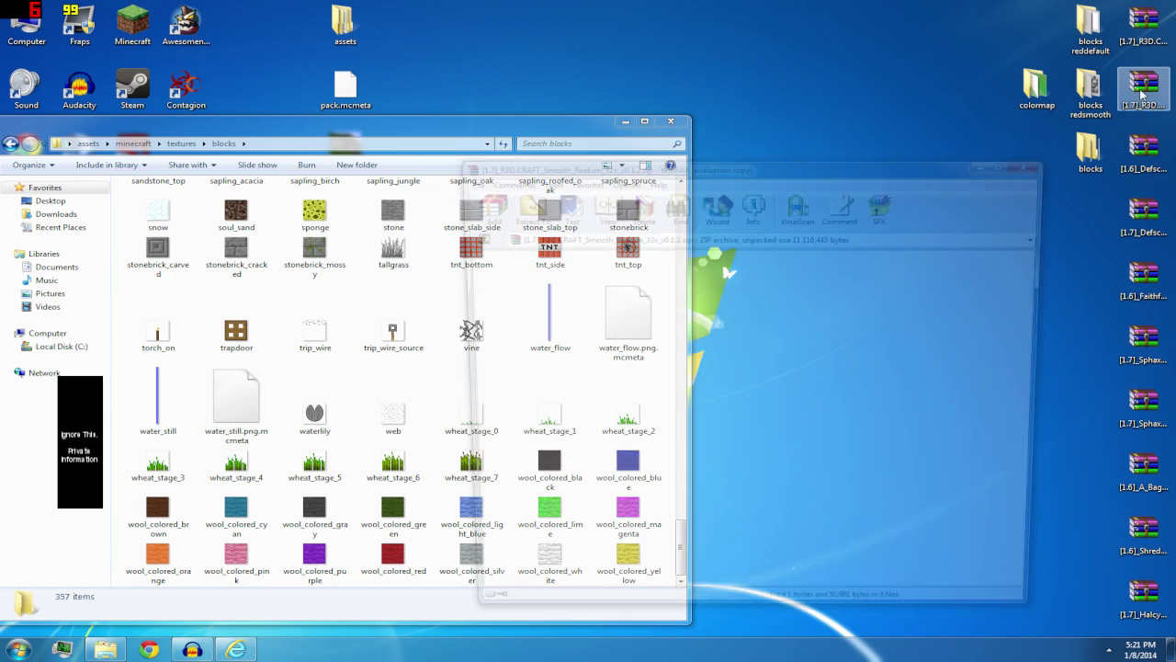
{"action": "double_click", "coordinate": [501, 280]}
{"action": "double_click", "coordinate": [507, 281]}
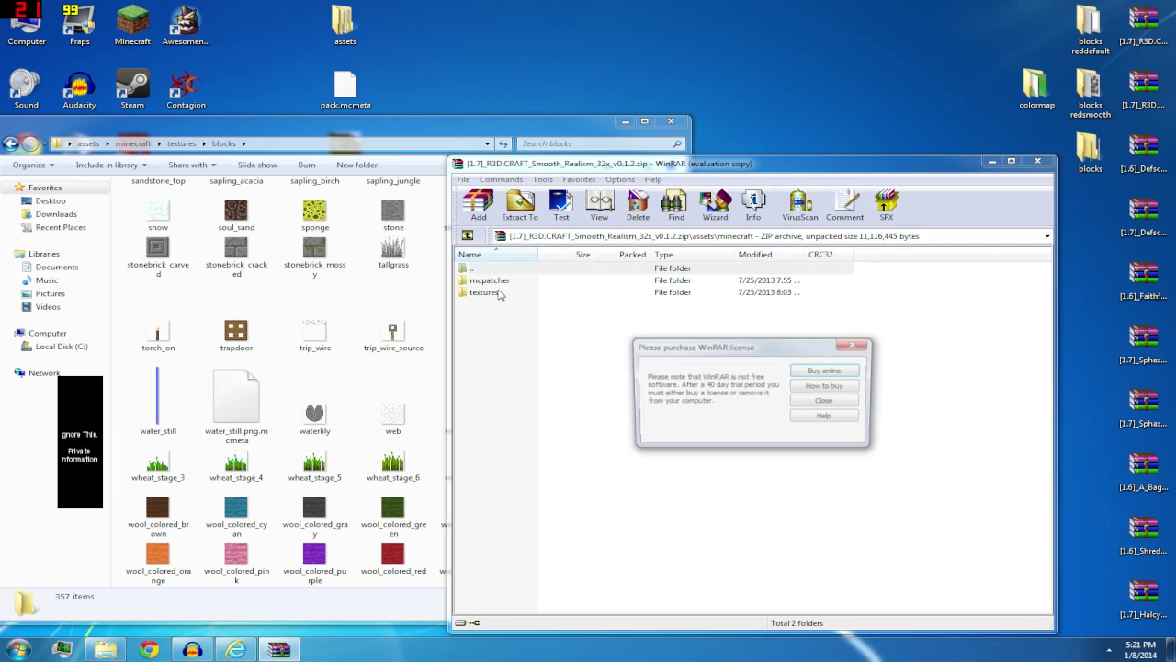
{"action": "left_click", "coordinate": [872, 342]}
{"action": "double_click", "coordinate": [571, 292]}
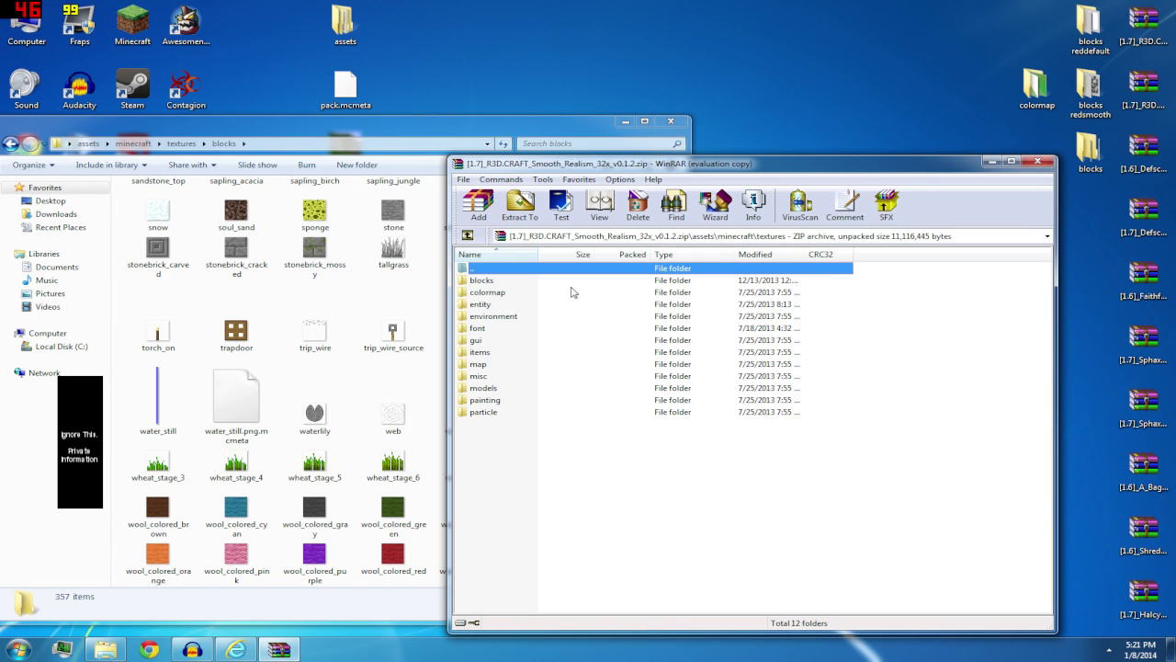
Check the contents of the models folder, extract that folder to the desktop, and close the archive
{"action": "left_click", "coordinate": [495, 390]}
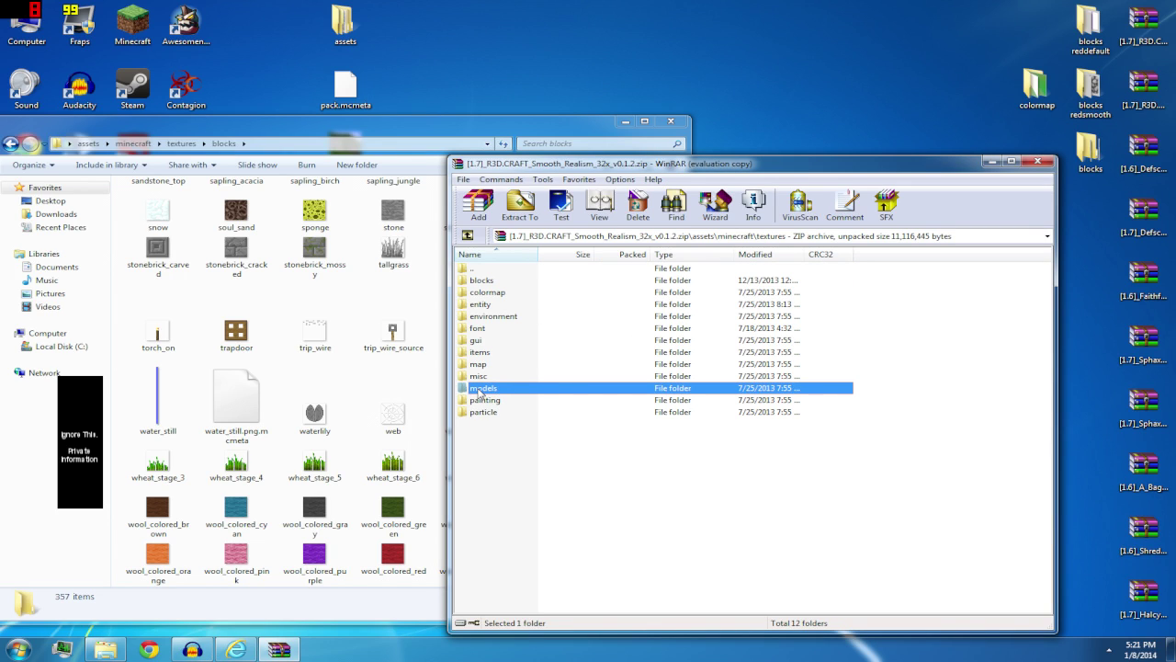
{"action": "double_click", "coordinate": [478, 389]}
{"action": "left_click", "coordinate": [496, 280]}
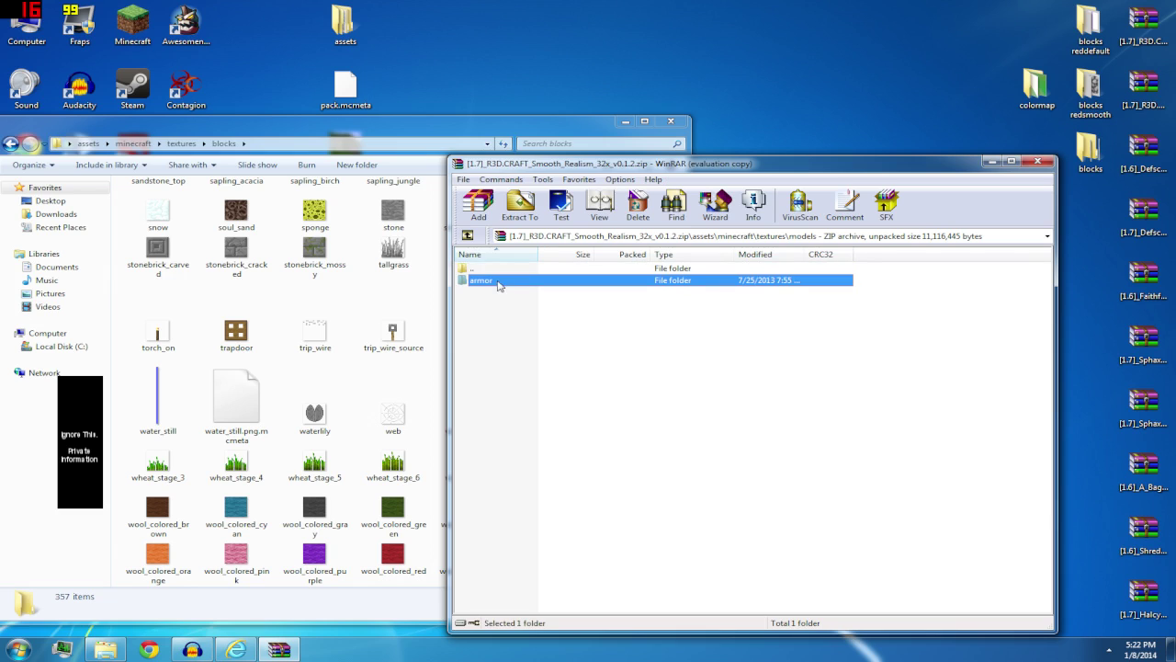
{"action": "left_click", "coordinate": [468, 236]}
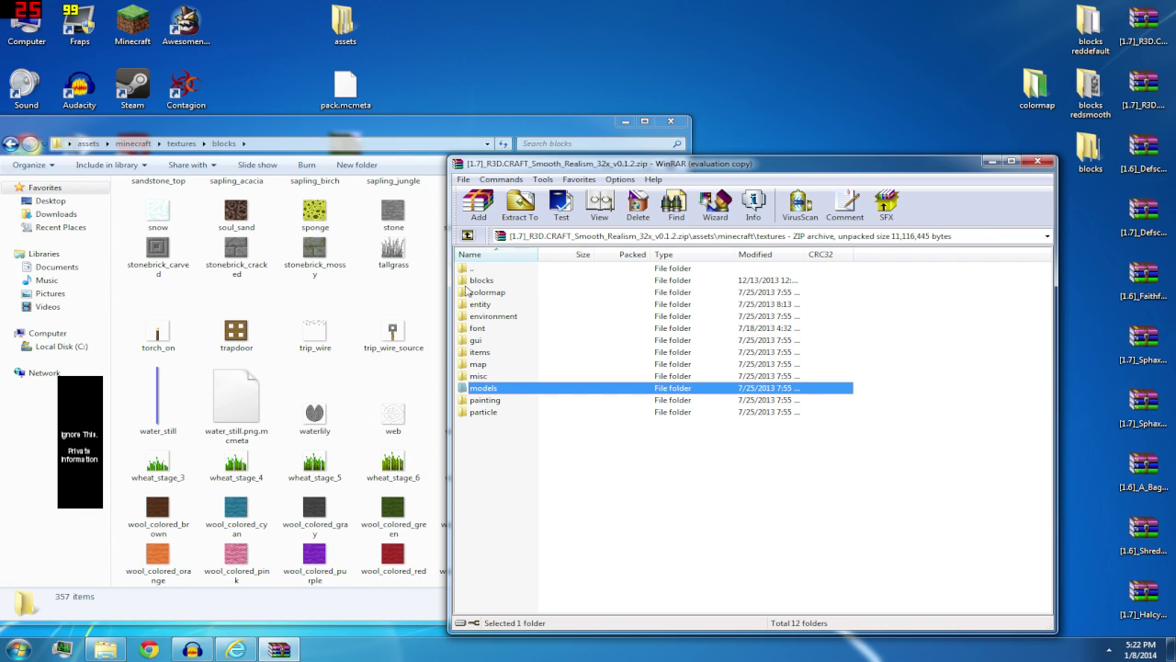
{"action": "left_click_drag", "start_coordinate": [870, 124], "coordinate": [972, 110]}
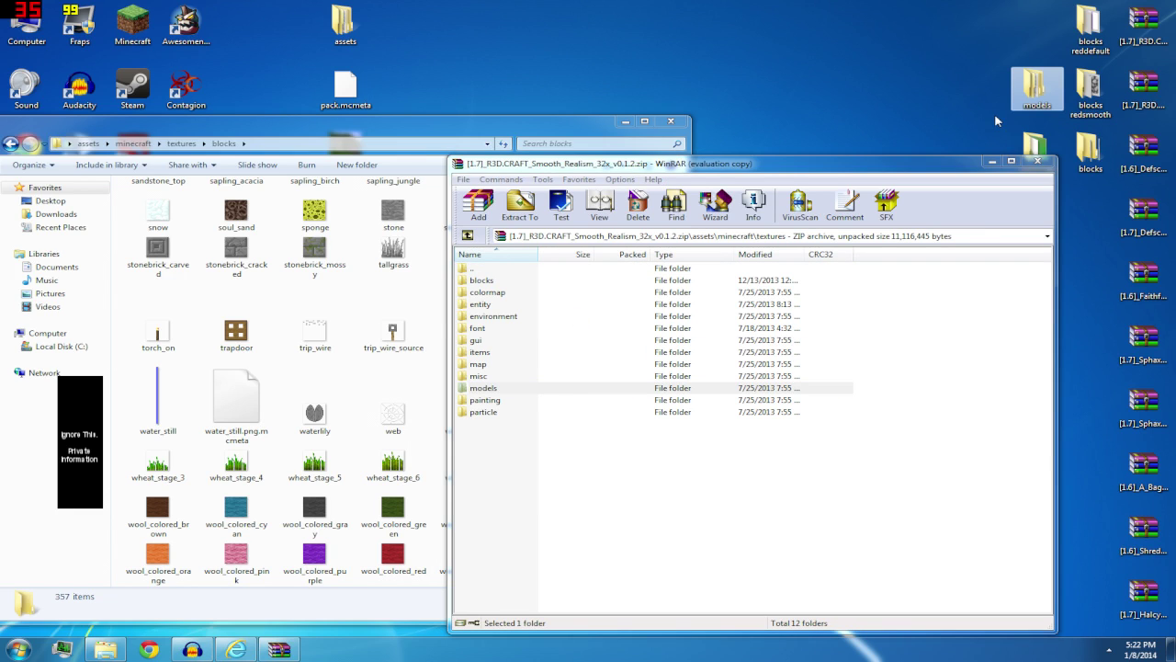
{"action": "left_click", "coordinate": [1038, 161]}
Move the colormap folder on the desktop up beside the blocks redsmooth folder
{"action": "left_click_drag", "start_coordinate": [1035, 154], "coordinate": [1036, 91]}
{"action": "right_click", "coordinate": [884, 167]}
{"action": "left_click", "coordinate": [910, 197]}
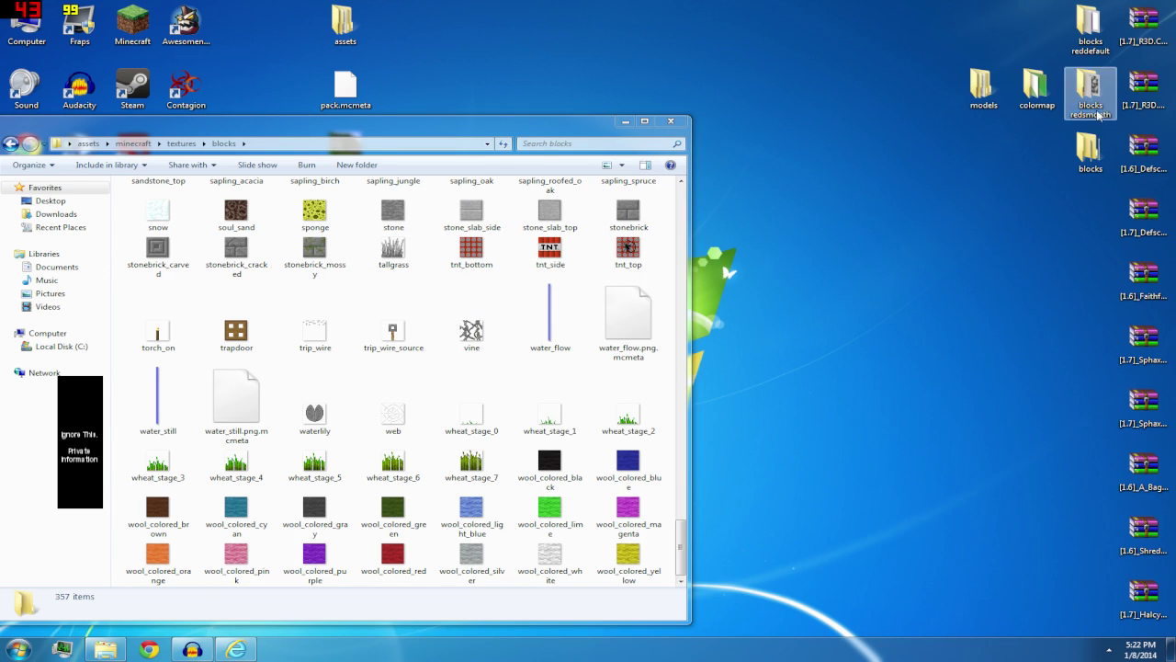
Open the [1.6]_Defscape_32x_2.4.zip archive at assets\minecraft, dismissing the trial notice and moving the window away from the desktop folders
{"action": "double_click", "coordinate": [1145, 156]}
{"action": "left_click", "coordinate": [820, 132]}
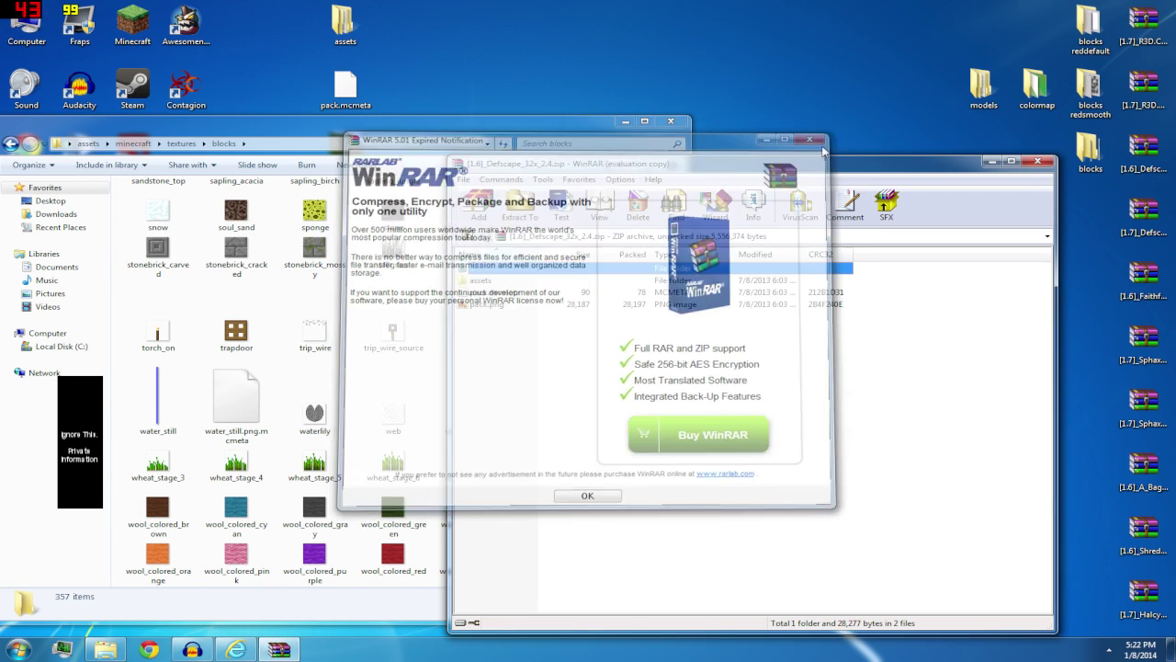
{"action": "left_click_drag", "start_coordinate": [809, 163], "coordinate": [564, 157]}
{"action": "double_click", "coordinate": [354, 264]}
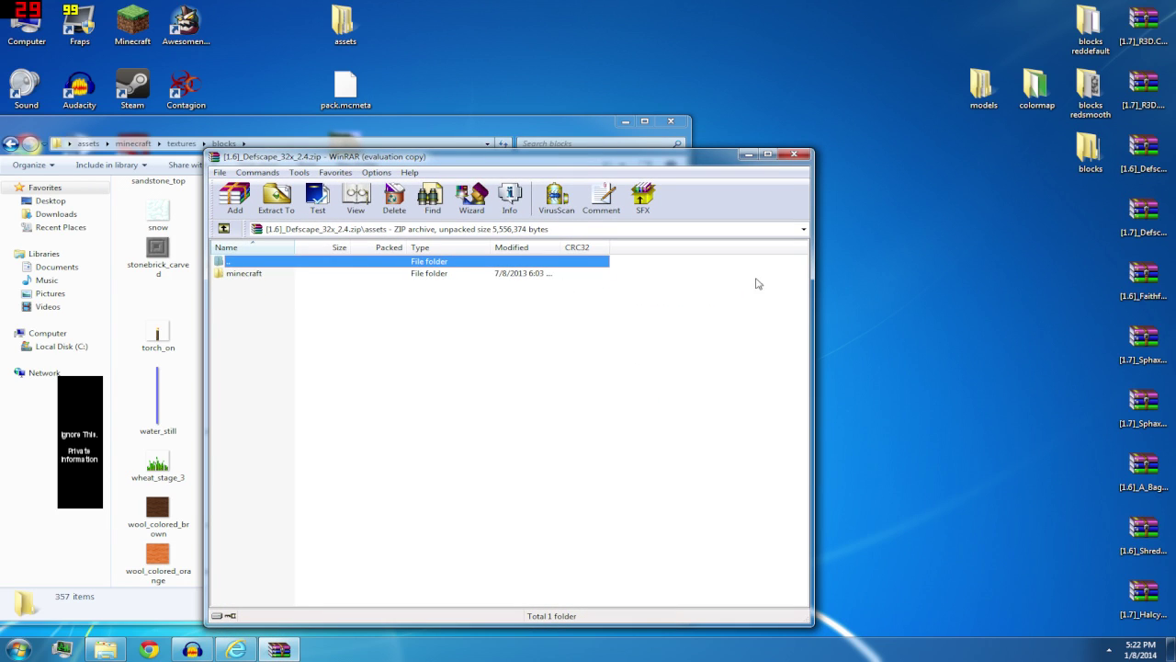
{"action": "double_click", "coordinate": [489, 273]}
Browse the Defscape archive to assets\minecraft\textures, check the contents of its models folder, and return to the textures level
{"action": "left_click", "coordinate": [386, 287]}
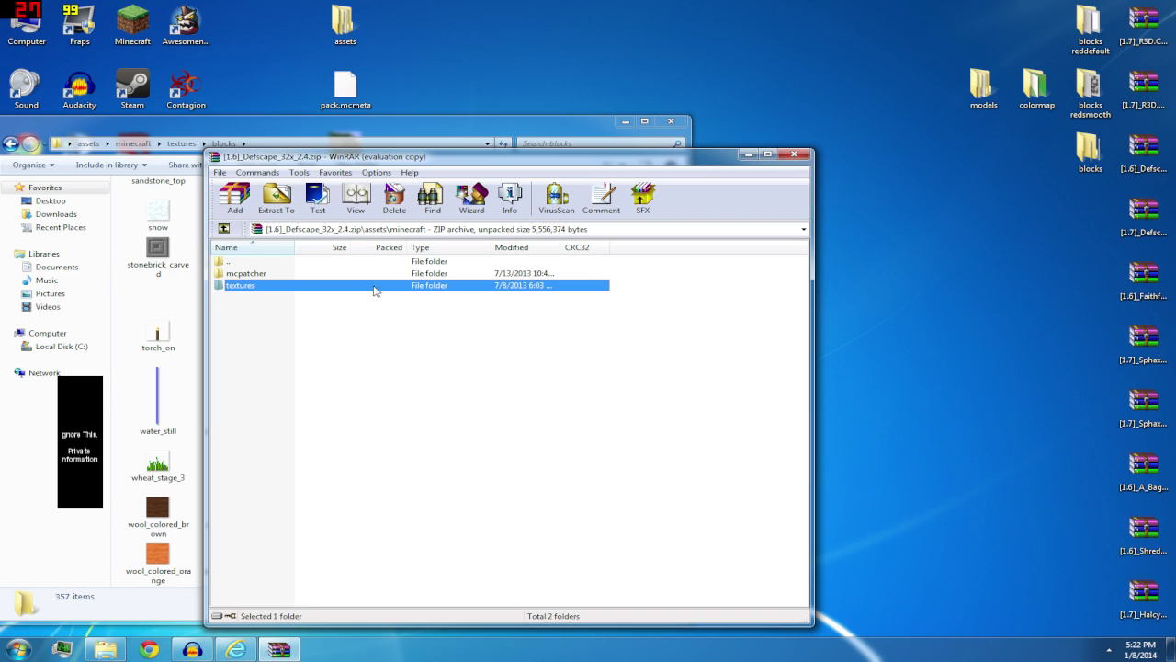
{"action": "left_click", "coordinate": [267, 275]}
{"action": "left_click", "coordinate": [247, 290]}
{"action": "double_click", "coordinate": [241, 287]}
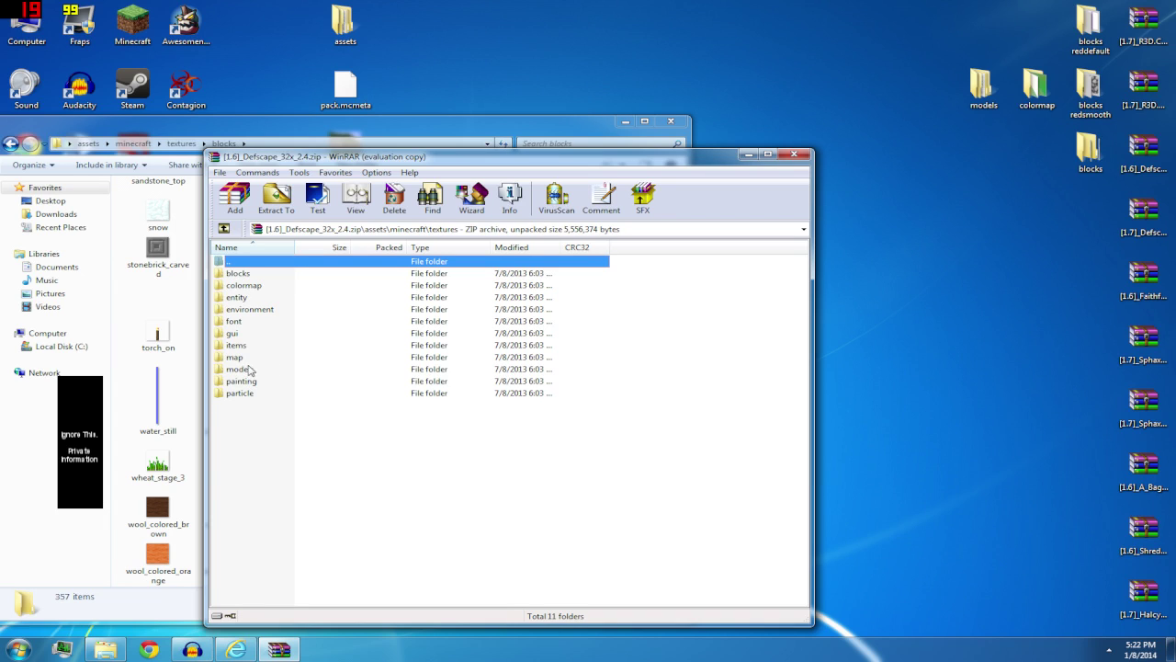
{"action": "left_click", "coordinate": [248, 370]}
{"action": "double_click", "coordinate": [248, 372]}
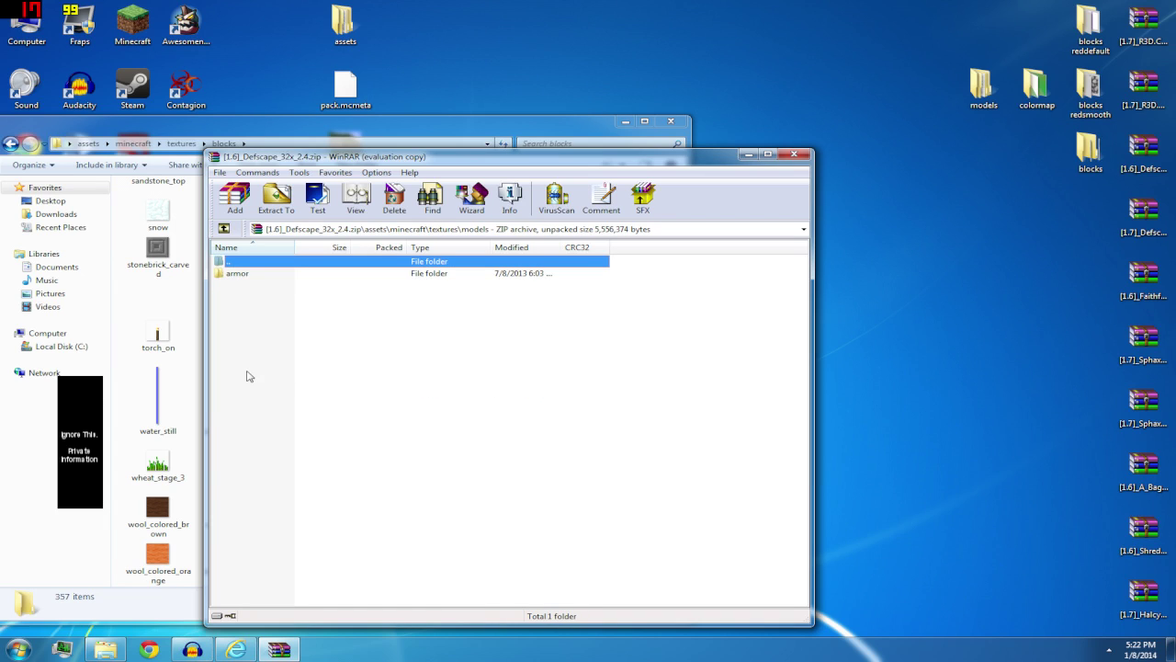
{"action": "left_click", "coordinate": [231, 275]}
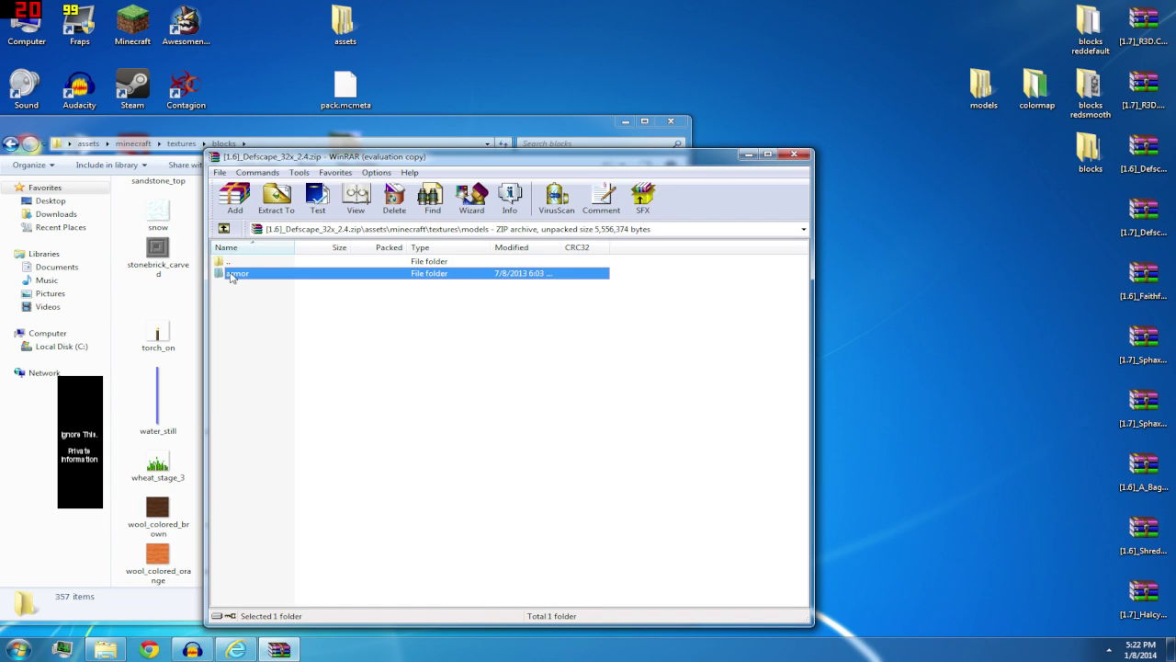
{"action": "left_click", "coordinate": [224, 228]}
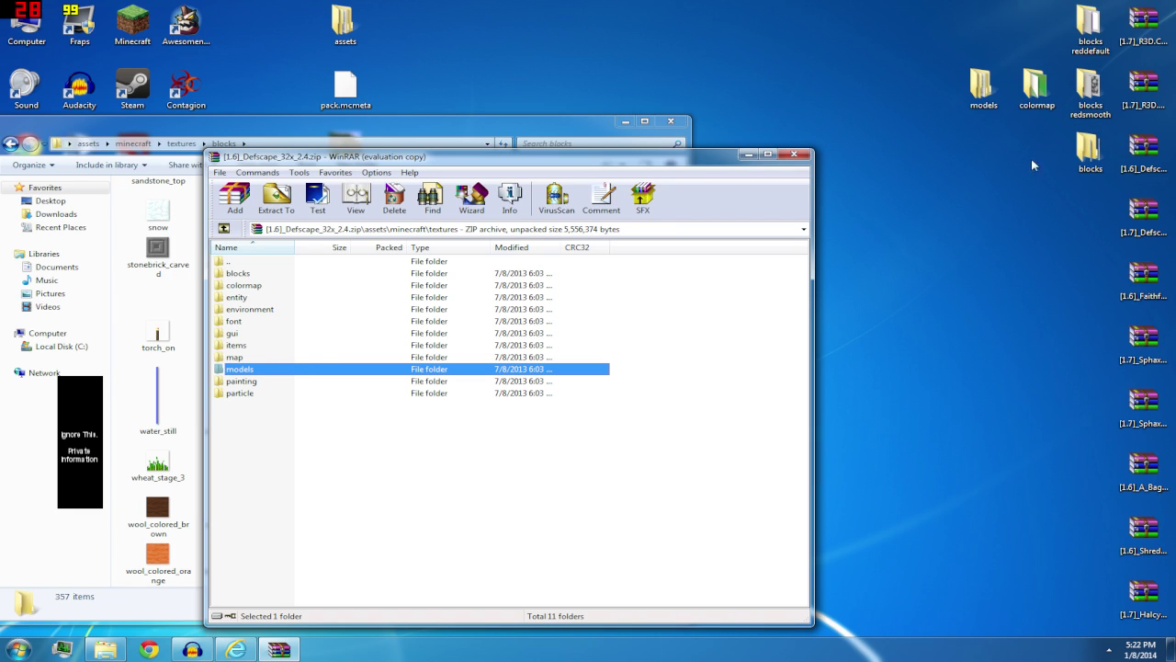
Rename the models folder on the desktop as models1
{"action": "right_click", "coordinate": [981, 91]}
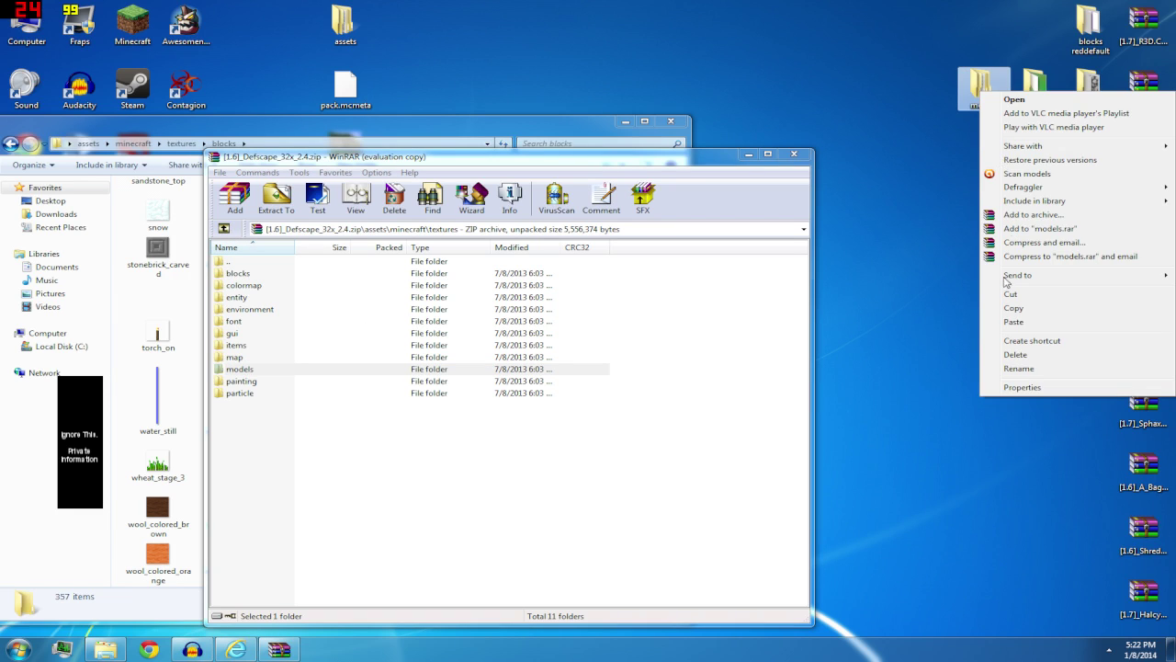
{"action": "left_click", "coordinate": [1015, 369]}
{"action": "type", "text": "1"}
{"action": "key", "text": "Return"}
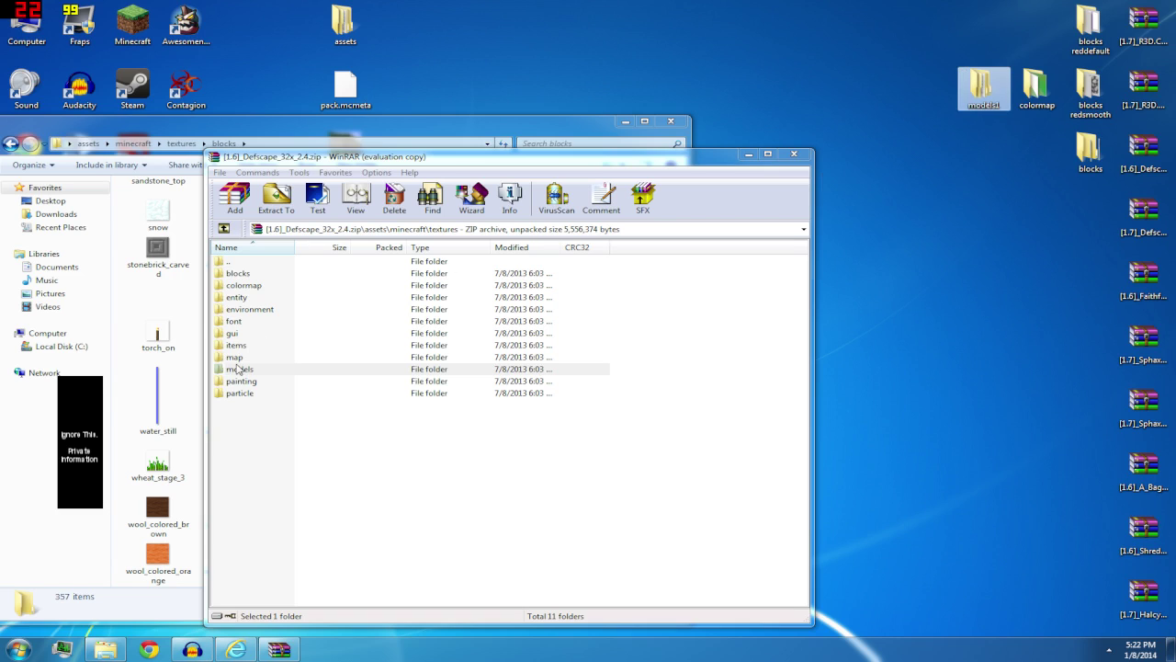
Extract the Defscape models folder to the desktop, rename the copy as models2, and close the archive
{"action": "left_click_drag", "start_coordinate": [238, 372], "coordinate": [426, 337]}
{"action": "left_click_drag", "start_coordinate": [1027, 173], "coordinate": [1020, 170]}
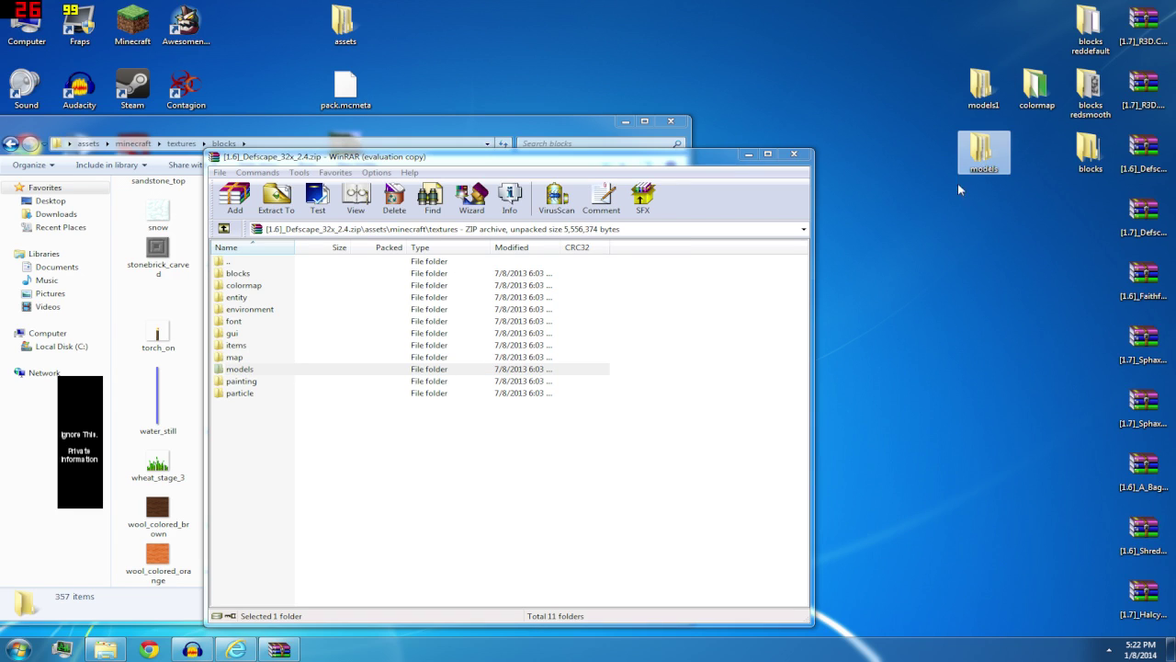
{"action": "right_click", "coordinate": [982, 170]}
{"action": "left_click", "coordinate": [1018, 448]}
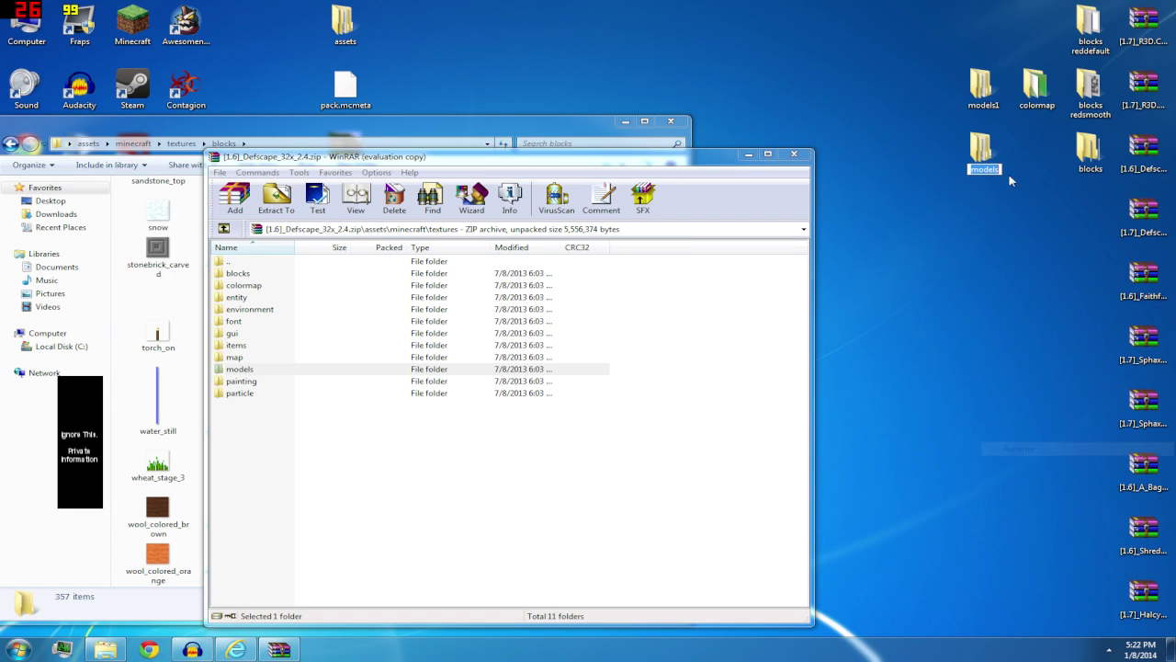
{"action": "left_click", "coordinate": [794, 154]}
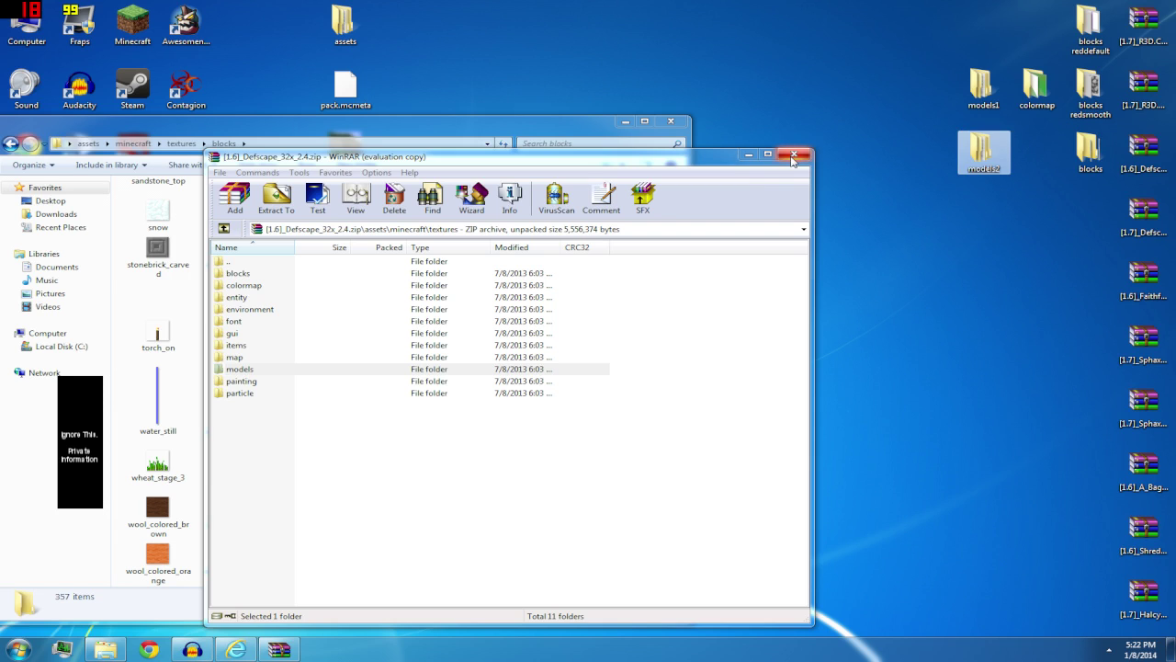
Open the armor folder inside models1, shift its window clear of the desktop folders, and look over the diamond, gold and iron layer files
{"action": "double_click", "coordinate": [982, 88]}
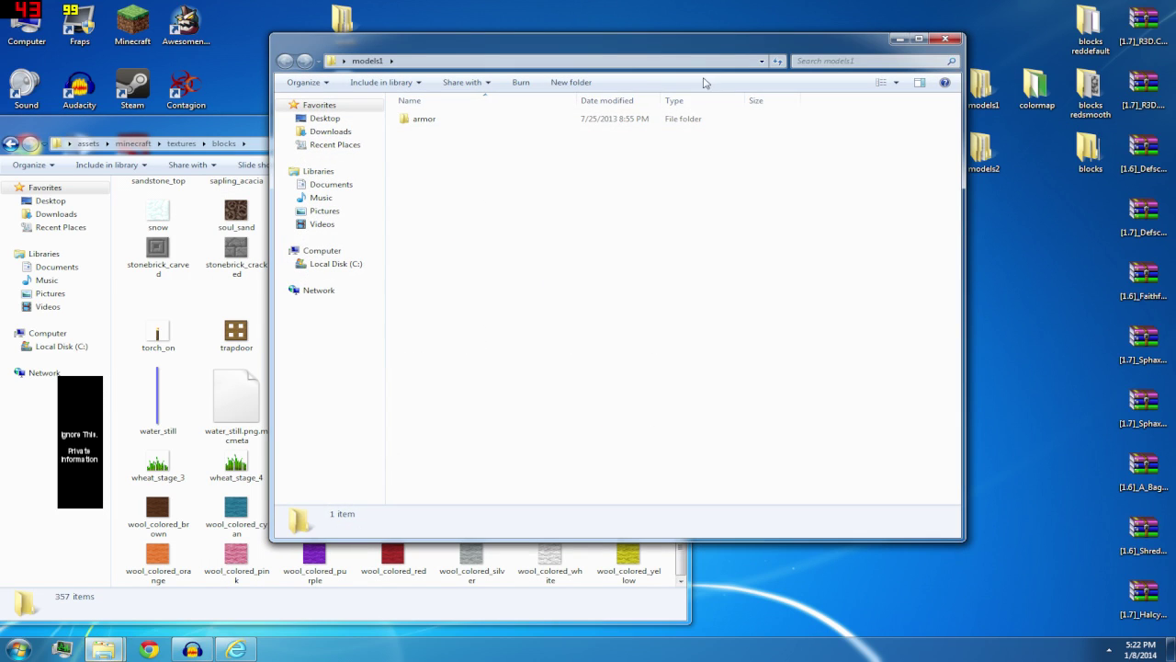
{"action": "double_click", "coordinate": [558, 121]}
{"action": "left_click_drag", "start_coordinate": [572, 45], "coordinate": [449, 134]}
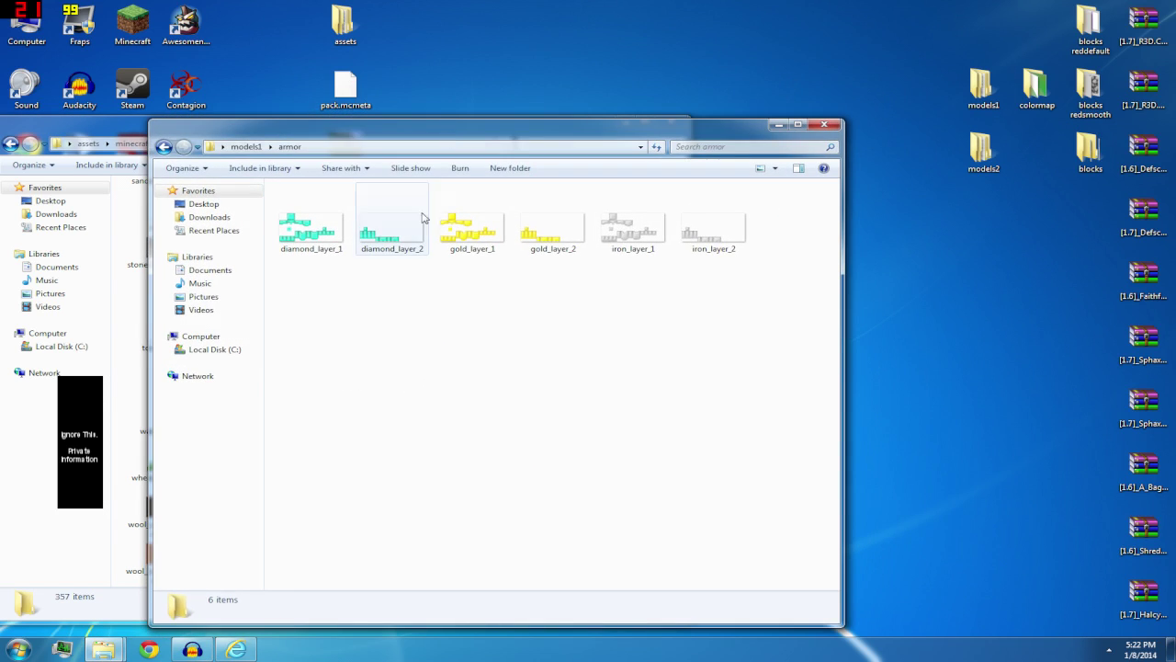
{"action": "left_click_drag", "start_coordinate": [290, 268], "coordinate": [411, 218]}
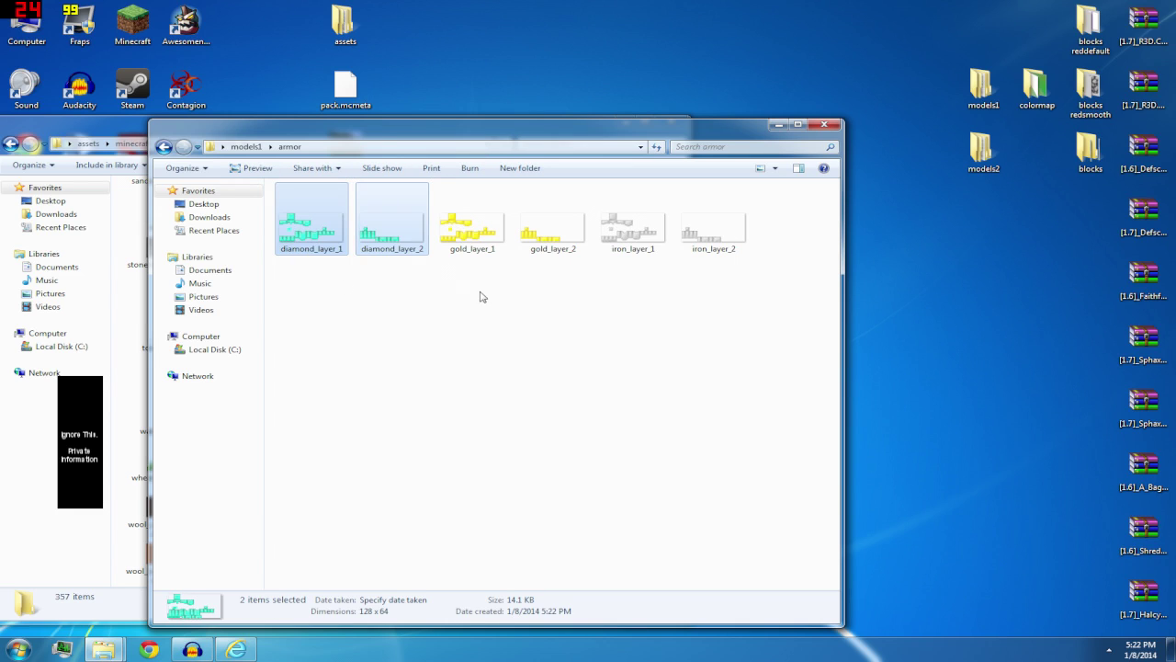
{"action": "left_click_drag", "start_coordinate": [483, 292], "coordinate": [563, 218]}
{"action": "left_click_drag", "start_coordinate": [628, 292], "coordinate": [723, 189]}
{"action": "left_click", "coordinate": [973, 253]}
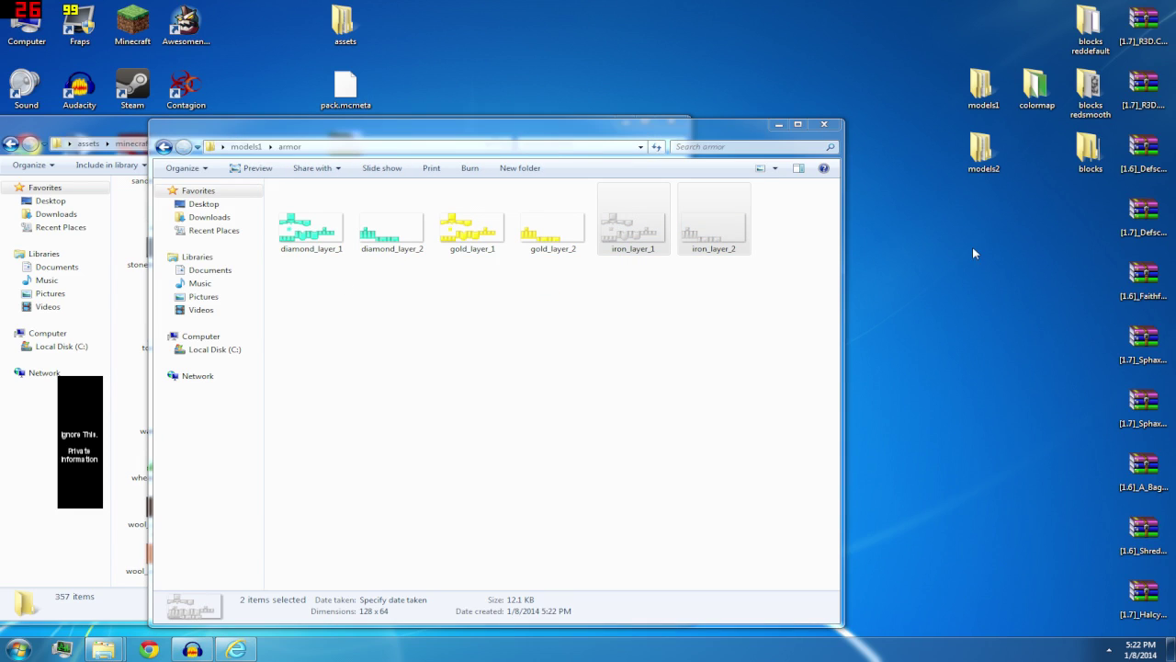
Open the armor folder inside models2 and move chainmail_layer_1 and chainmail_layer_2 from it into the models1 armor folder
{"action": "double_click", "coordinate": [978, 156]}
{"action": "left_click_drag", "start_coordinate": [526, 20], "coordinate": [928, 145]}
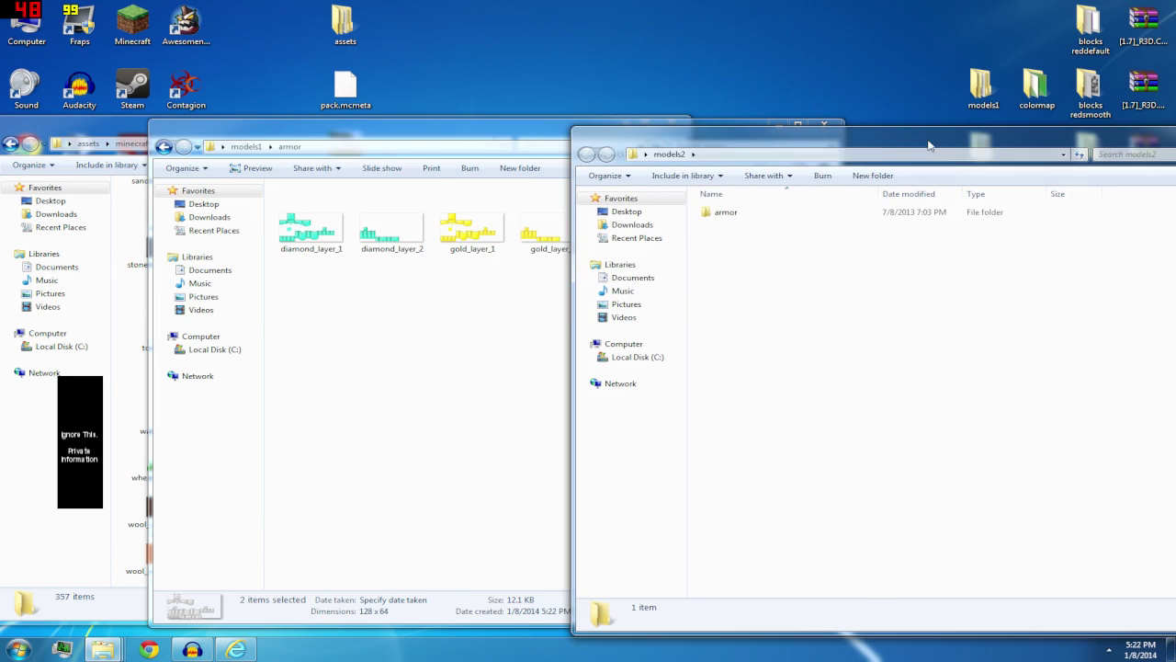
{"action": "double_click", "coordinate": [730, 213]}
{"action": "left_click_drag", "start_coordinate": [802, 139], "coordinate": [740, 302]}
{"action": "left_click_drag", "start_coordinate": [795, 404], "coordinate": [648, 368]}
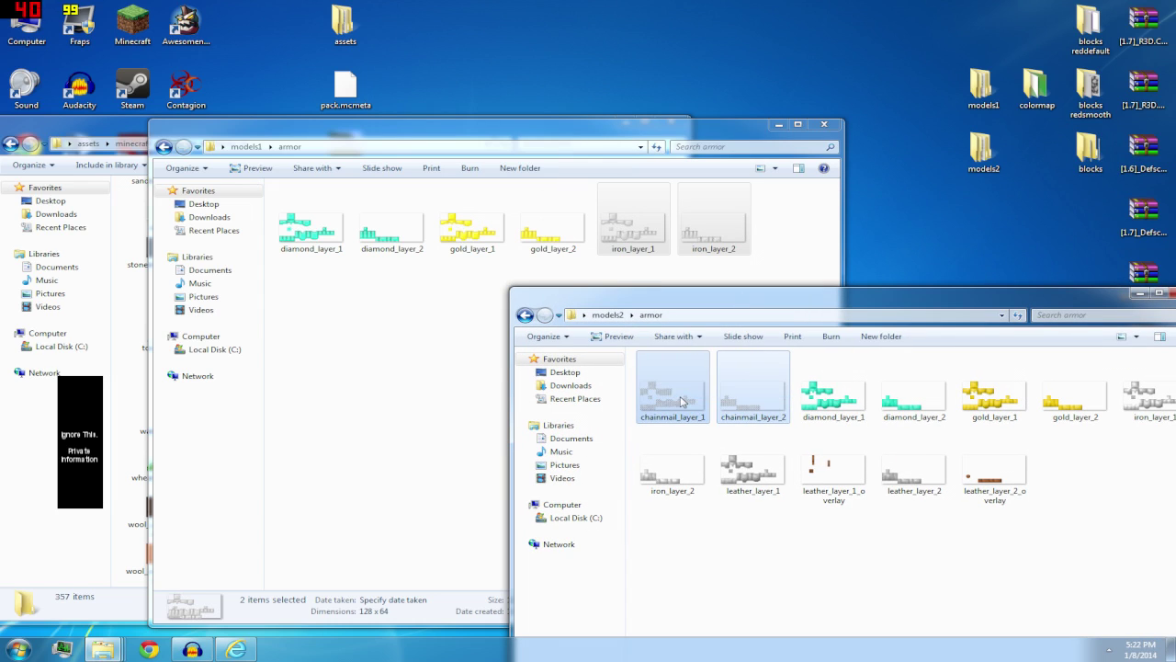
{"action": "left_click_drag", "start_coordinate": [684, 403], "coordinate": [347, 311]}
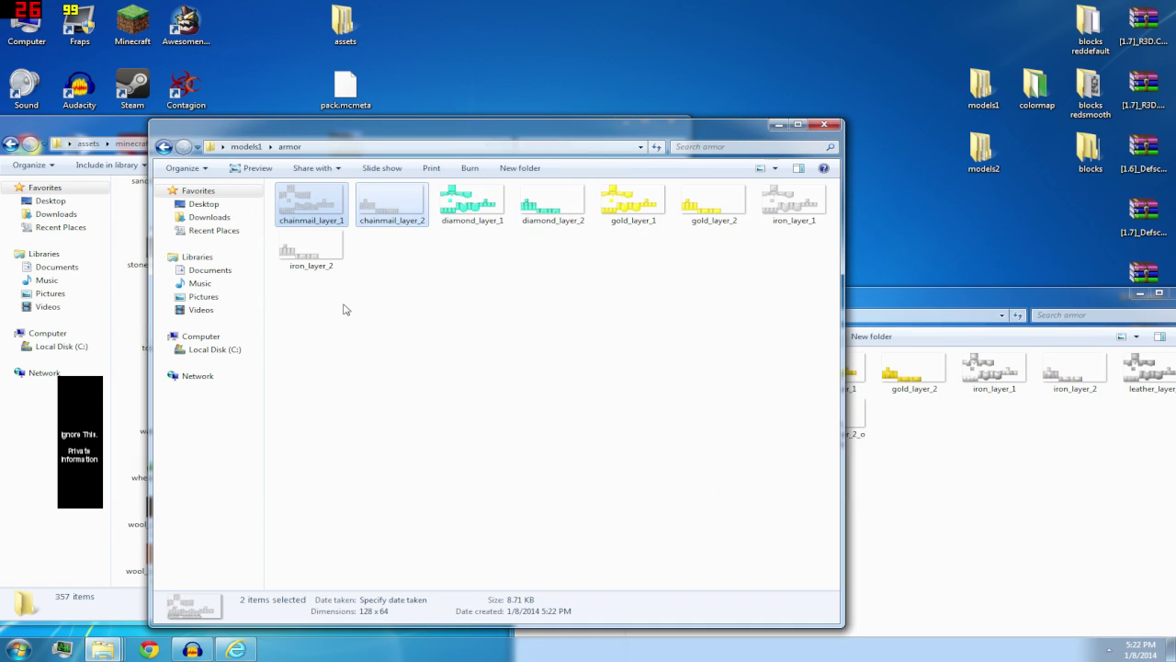
{"action": "left_click", "coordinate": [464, 304]}
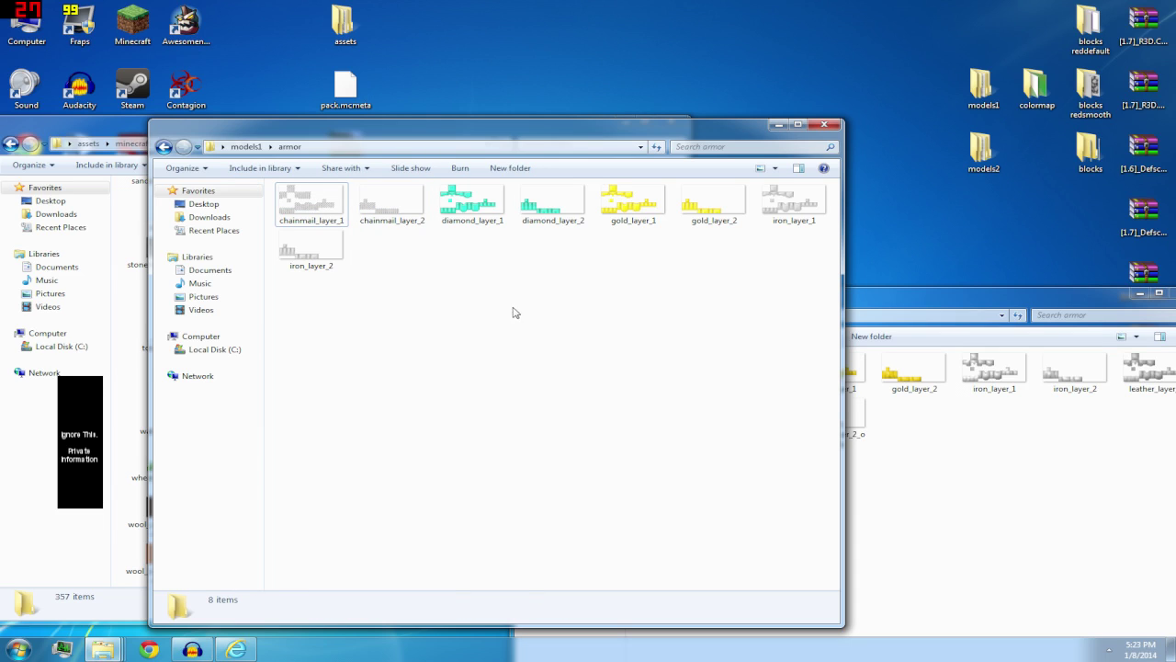
Search the models2 armor folder for "leather" and move the leather layer and overlay files into the models1 armor folder
{"action": "left_click", "coordinate": [946, 509]}
{"action": "left_click_drag", "start_coordinate": [854, 301], "coordinate": [693, 314]}
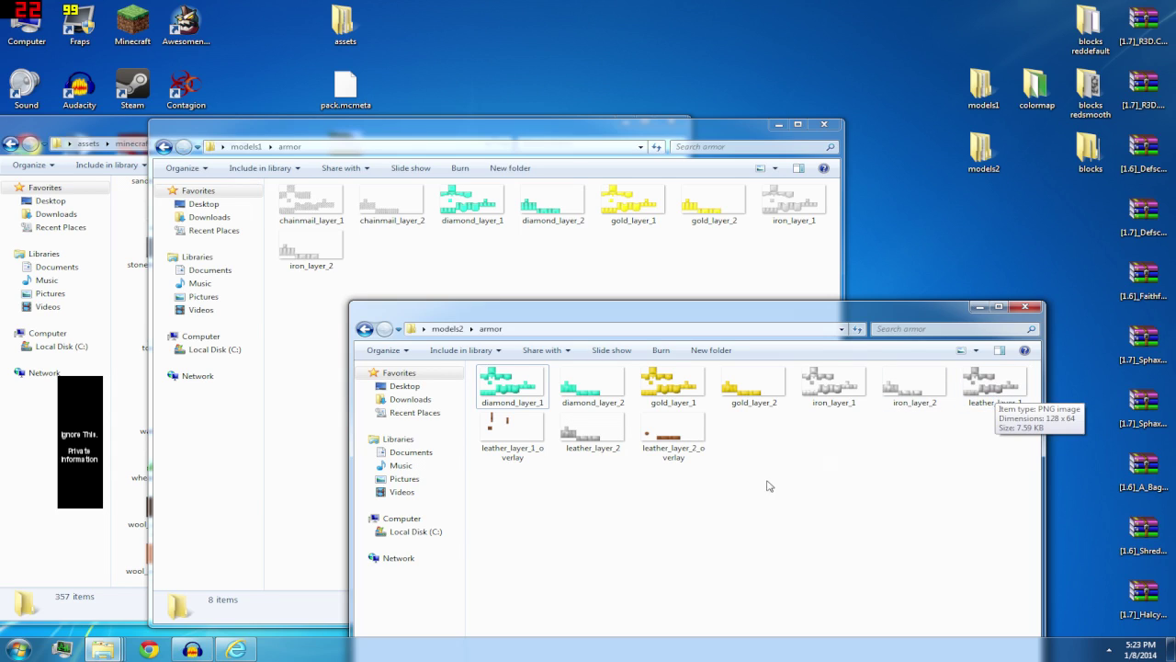
{"action": "left_click_drag", "start_coordinate": [766, 474], "coordinate": [479, 424]}
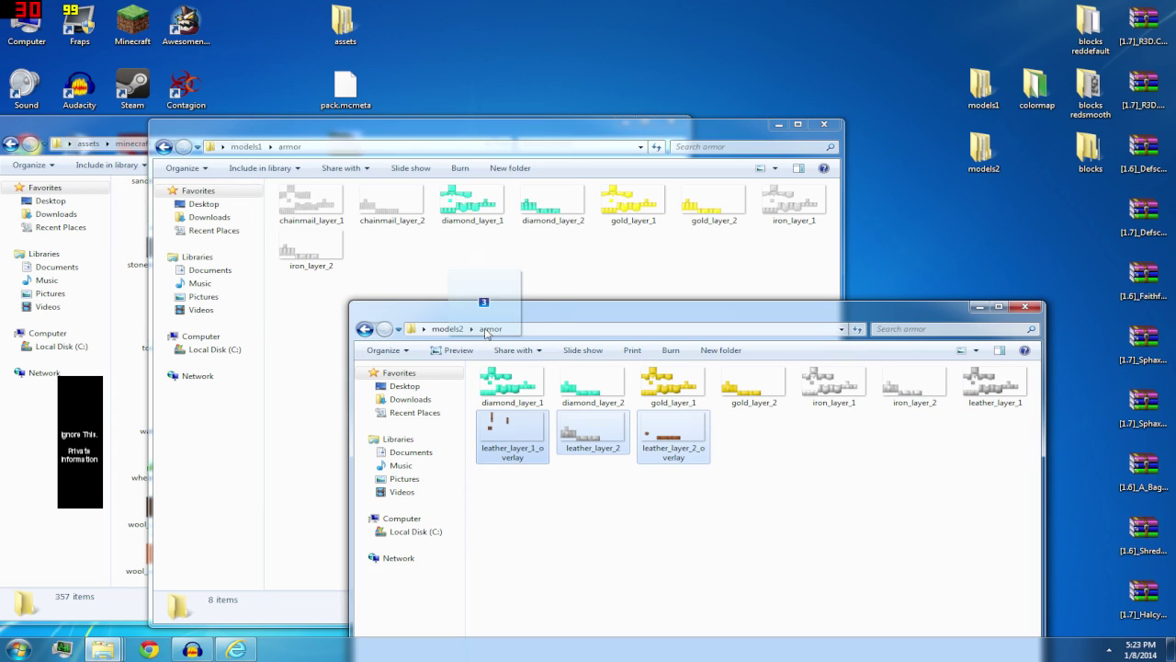
{"action": "left_click", "coordinate": [954, 329]}
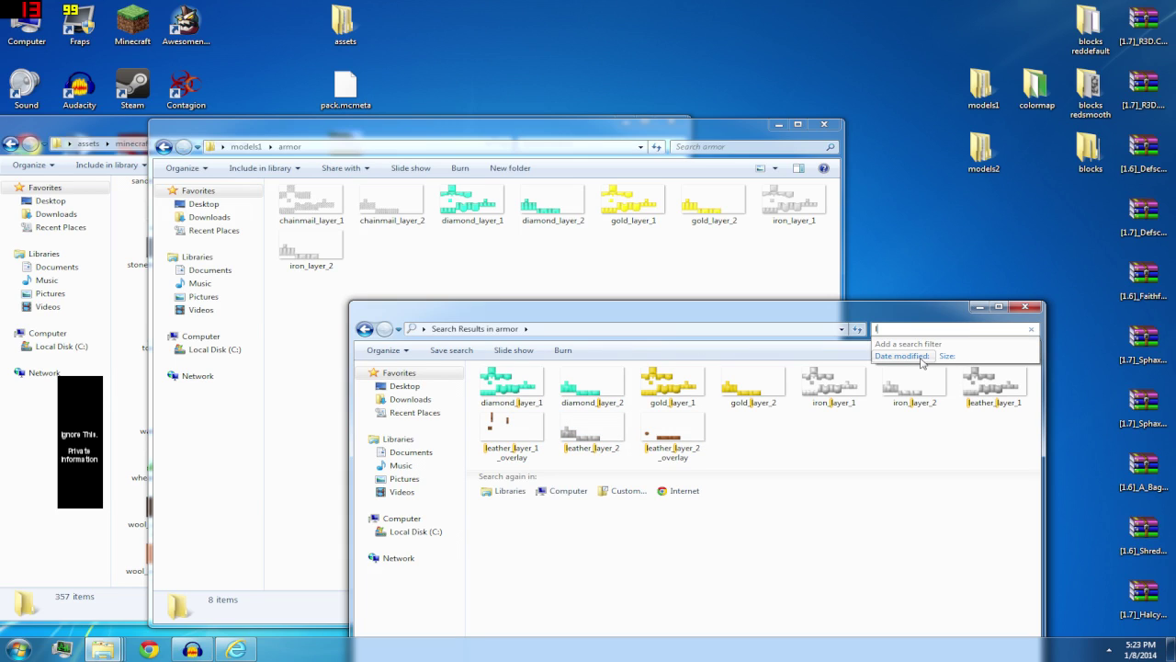
{"action": "left_click", "coordinate": [838, 409]}
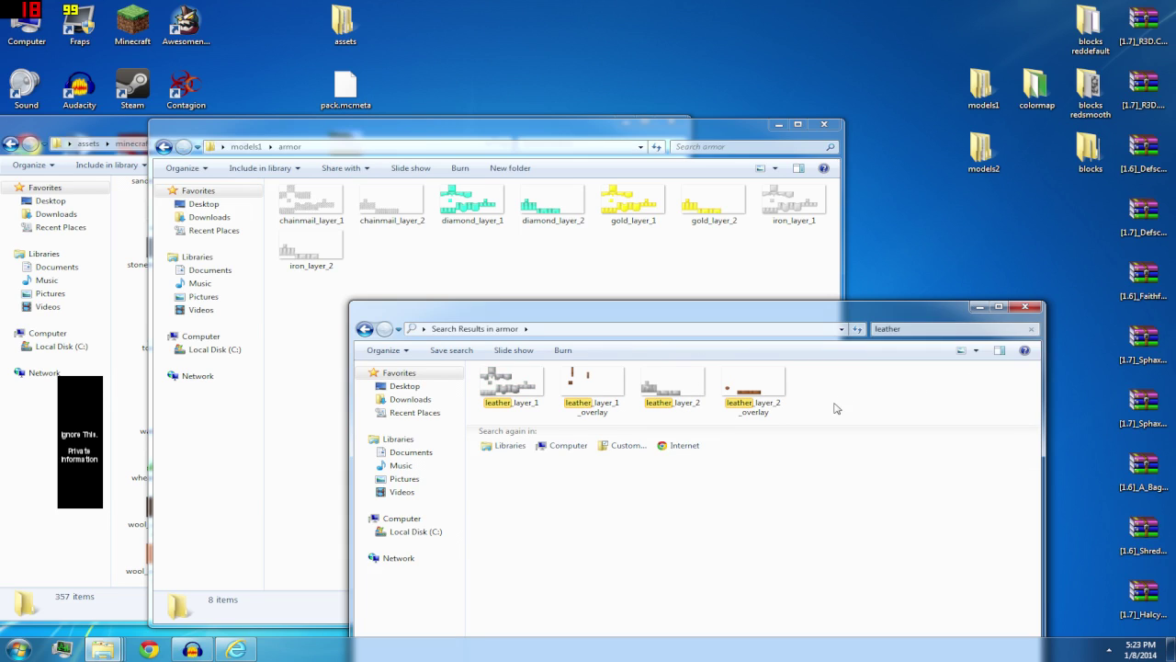
{"action": "left_click_drag", "start_coordinate": [866, 390], "coordinate": [441, 268]}
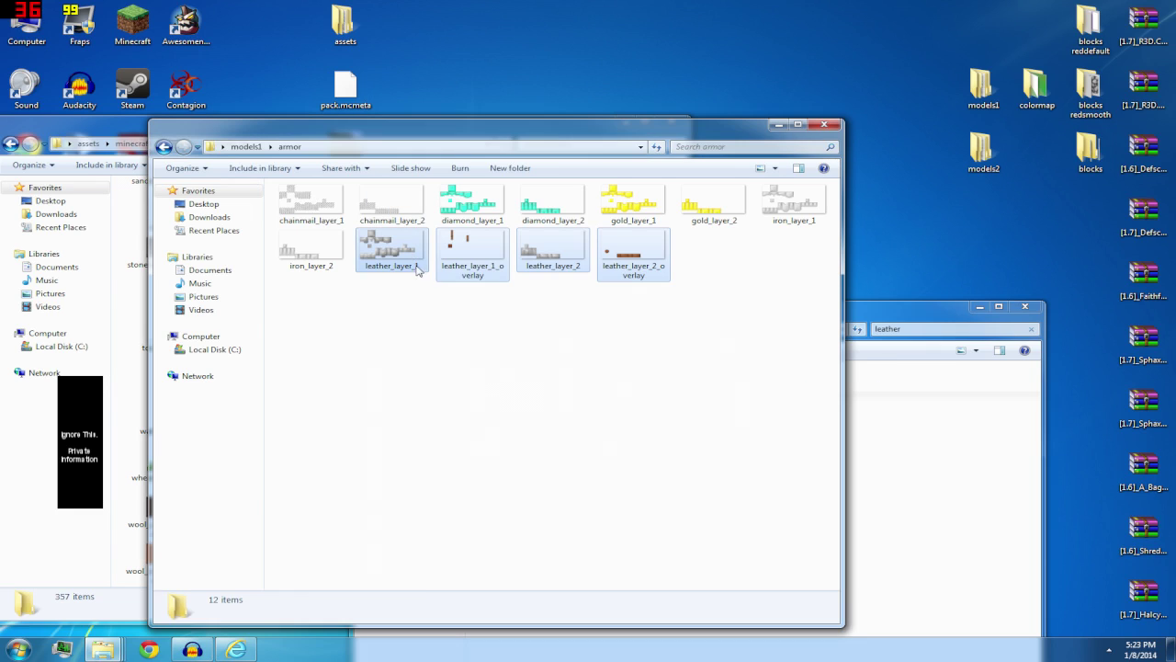
{"action": "left_click_drag", "start_coordinate": [678, 304], "coordinate": [419, 262]}
Examine the chainmail, diamond and gold layer files in the combined models1 armor folder, refreshing the view
{"action": "left_click", "coordinate": [392, 207]}
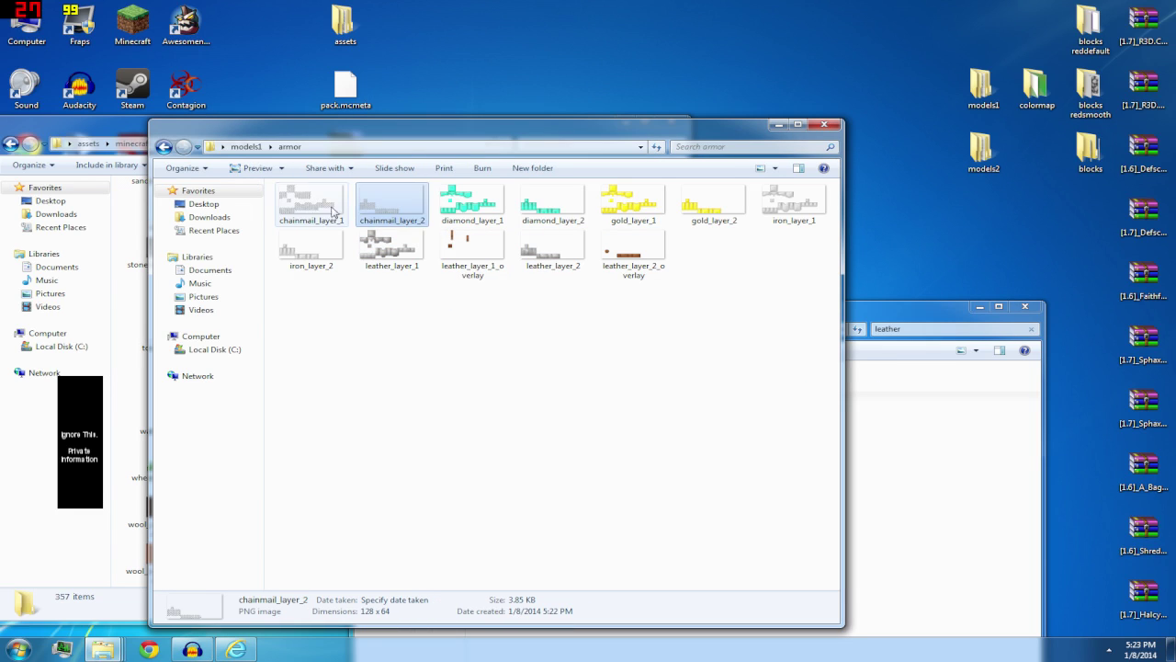
{"action": "left_click", "coordinate": [311, 204]}
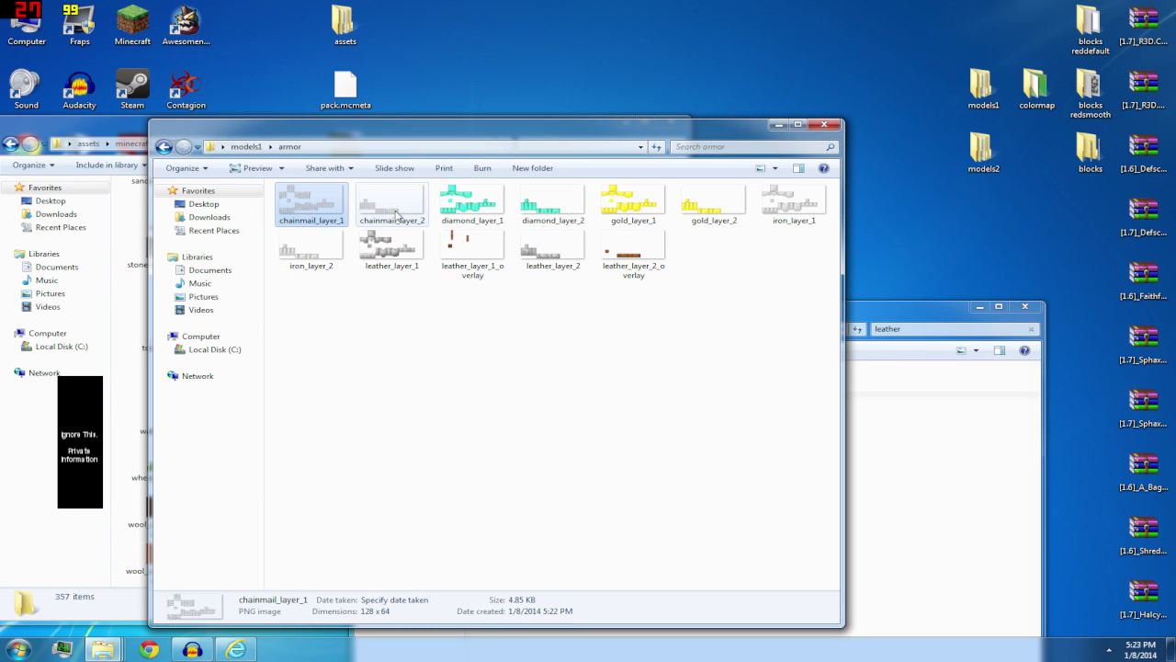
{"action": "left_click", "coordinate": [466, 212]}
{"action": "left_click", "coordinate": [656, 207]}
{"action": "left_click", "coordinate": [720, 199]}
{"action": "left_click", "coordinate": [717, 323]}
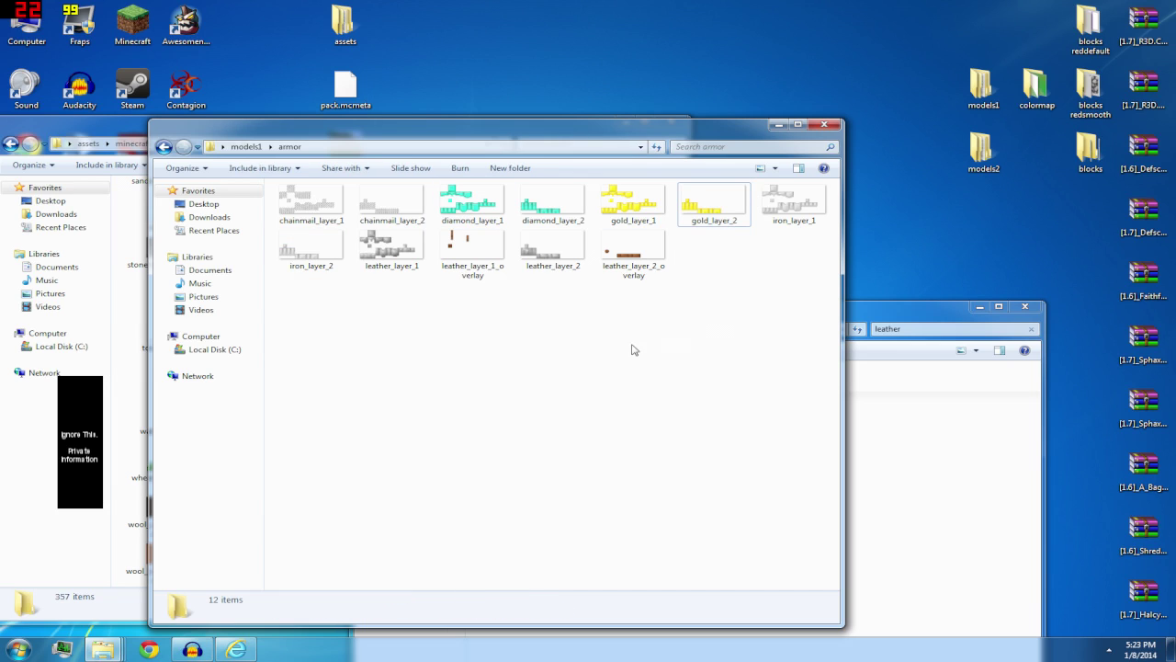
{"action": "right_click", "coordinate": [632, 349]}
{"action": "left_click", "coordinate": [671, 394]}
{"action": "left_click", "coordinate": [614, 207]}
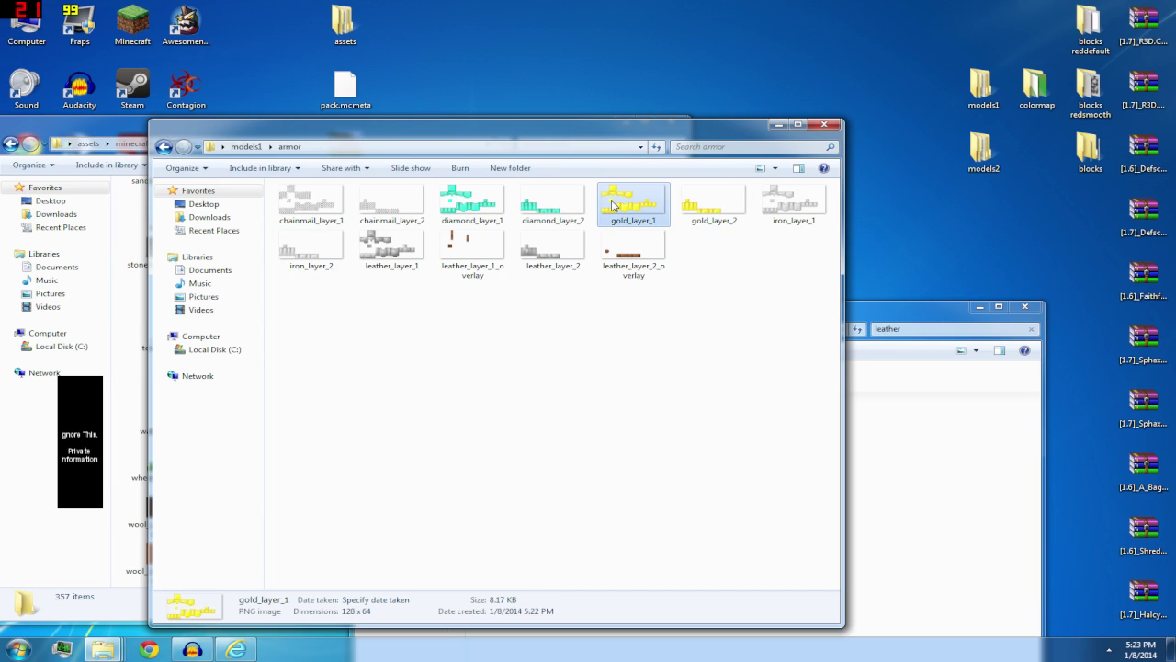
{"action": "left_click", "coordinate": [567, 204]}
{"action": "left_click", "coordinate": [704, 307]}
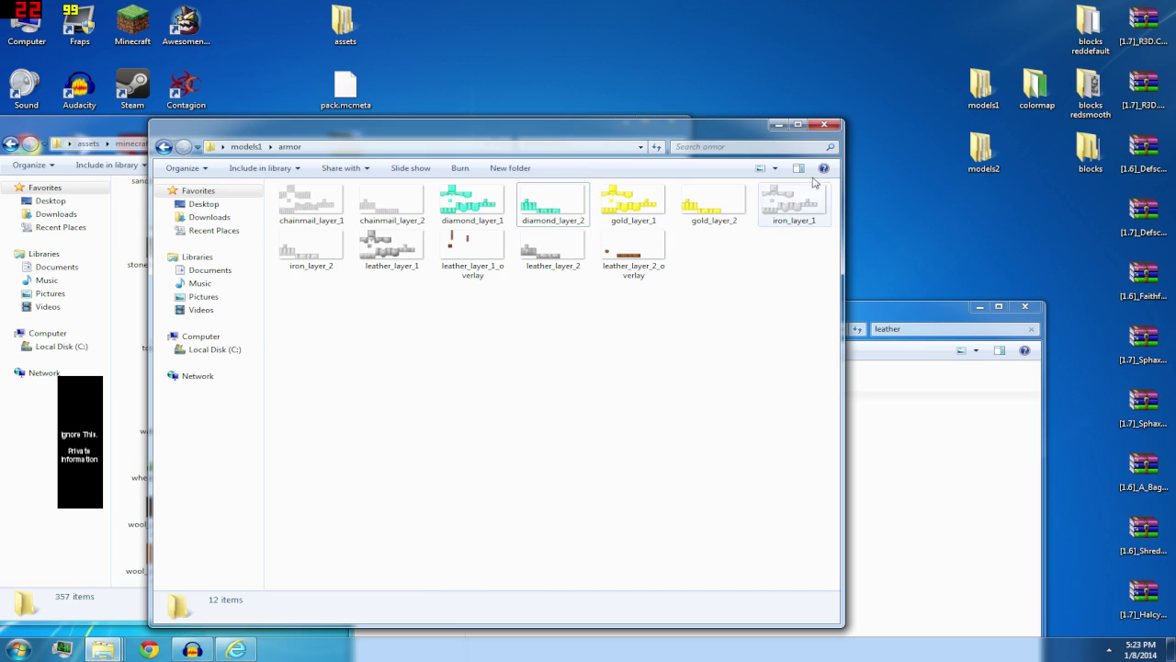
Close the models1 armor window and the models2 leather search results window
{"action": "left_click", "coordinate": [826, 126]}
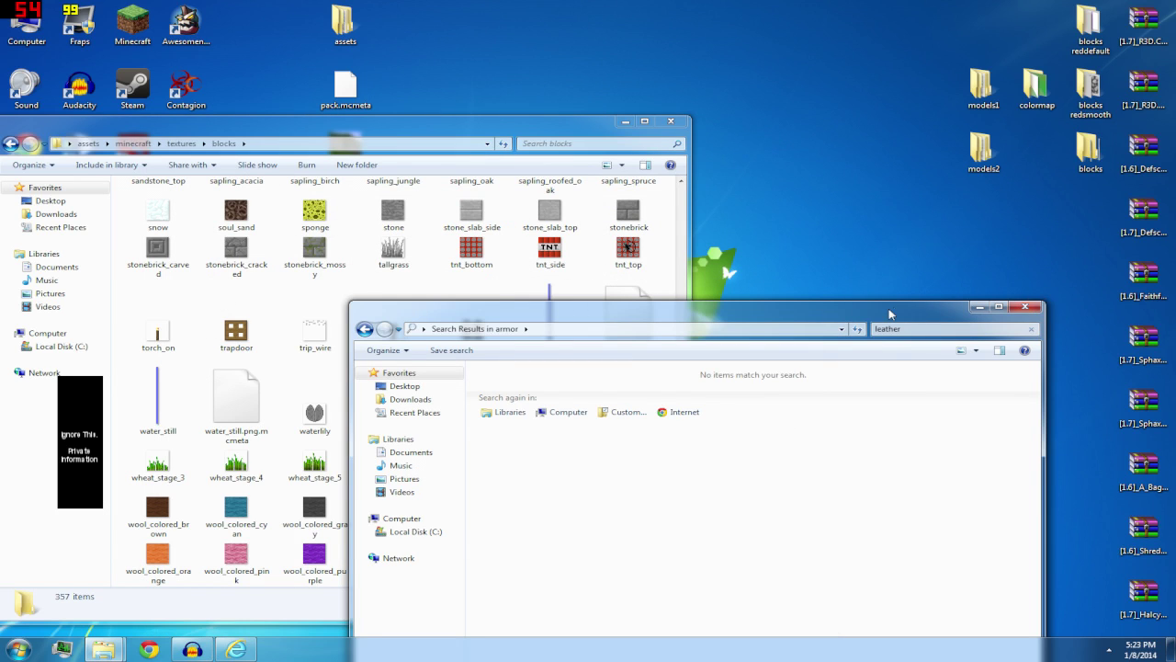
{"action": "left_click_drag", "start_coordinate": [888, 315], "coordinate": [878, 120]}
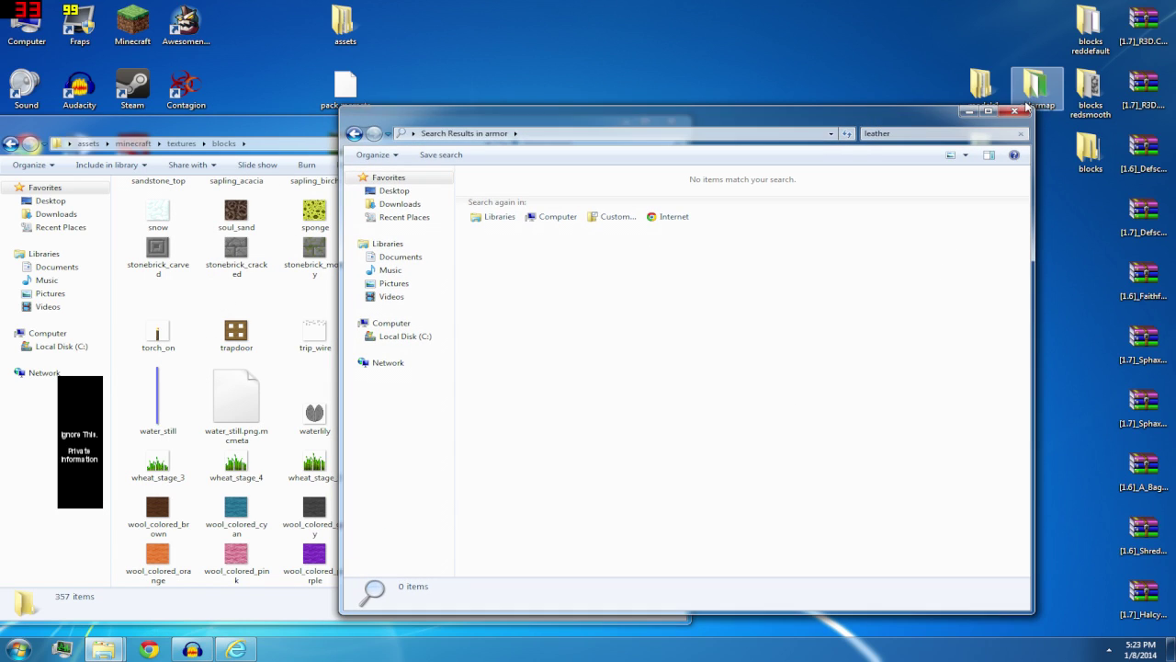
{"action": "left_click", "coordinate": [1015, 112]}
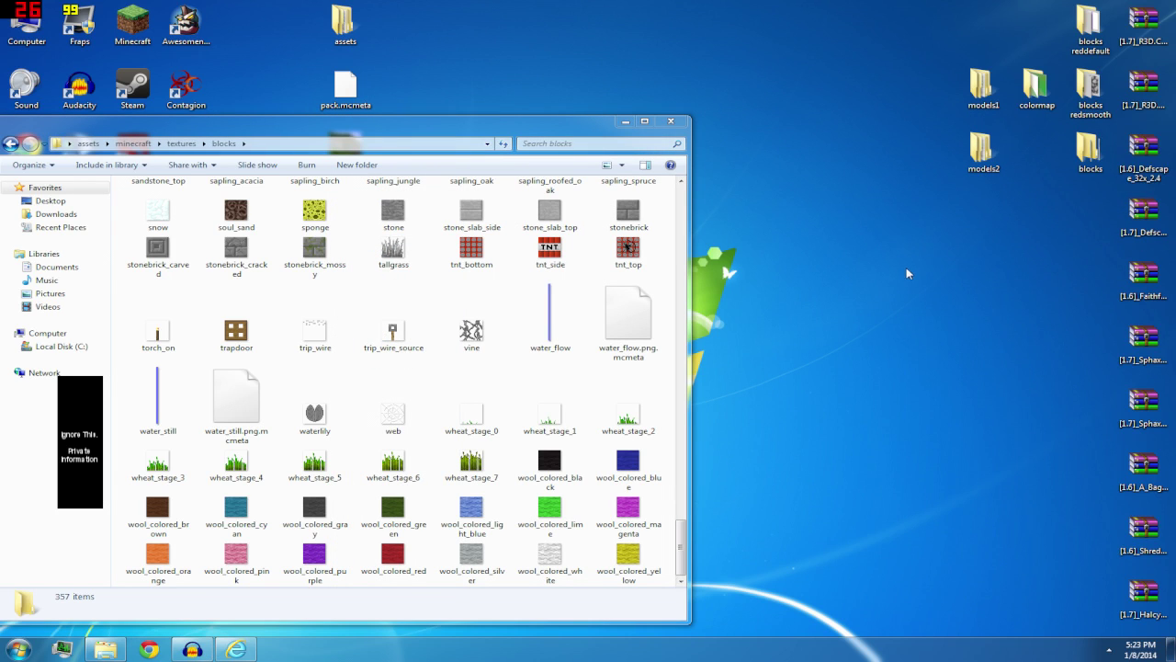
Reopen the armor folder inside models1 to check the combined armor textures, and close the window
{"action": "left_click", "coordinate": [972, 175]}
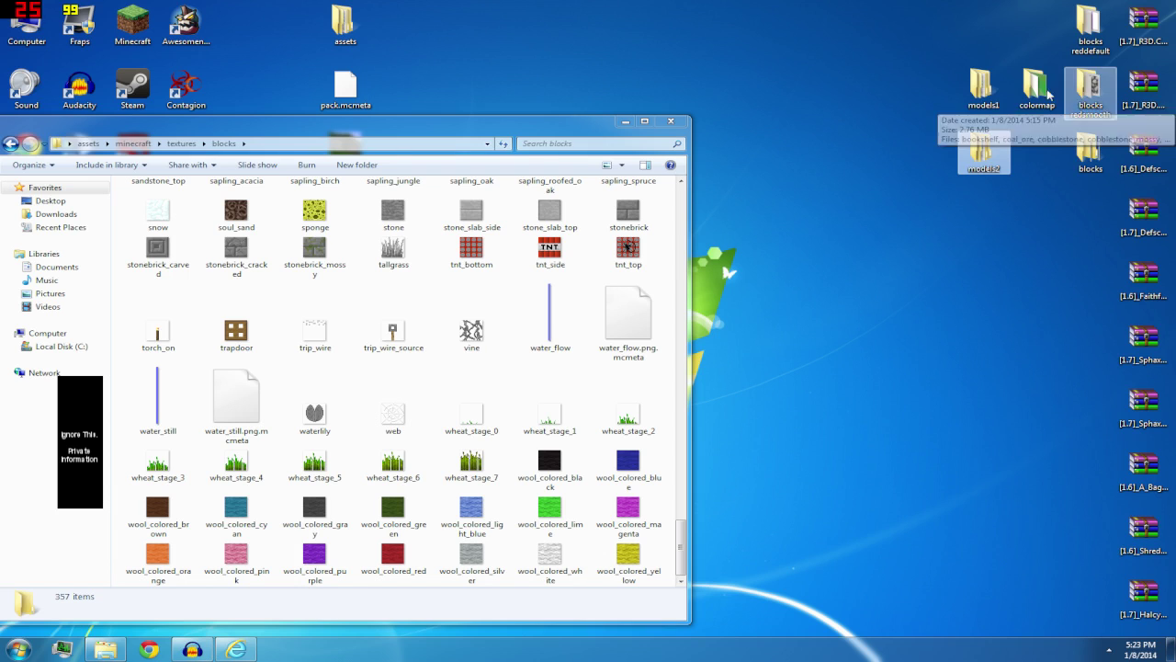
{"action": "left_click", "coordinate": [980, 87]}
{"action": "double_click", "coordinate": [982, 92]}
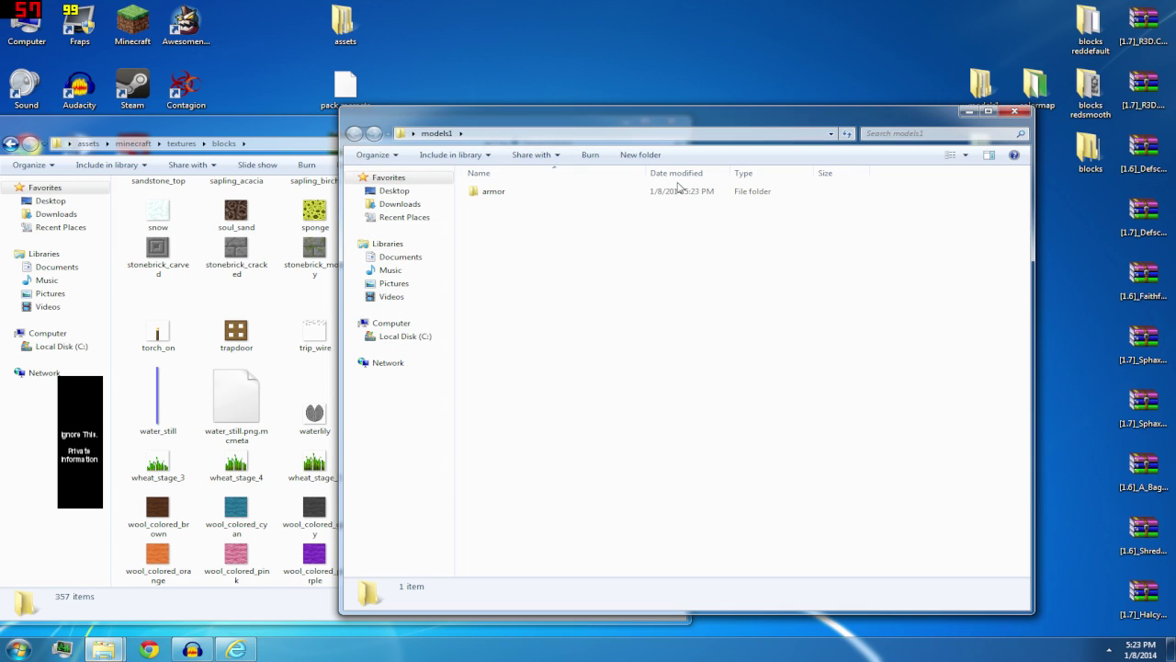
{"action": "double_click", "coordinate": [618, 194]}
{"action": "left_click", "coordinate": [1015, 111]}
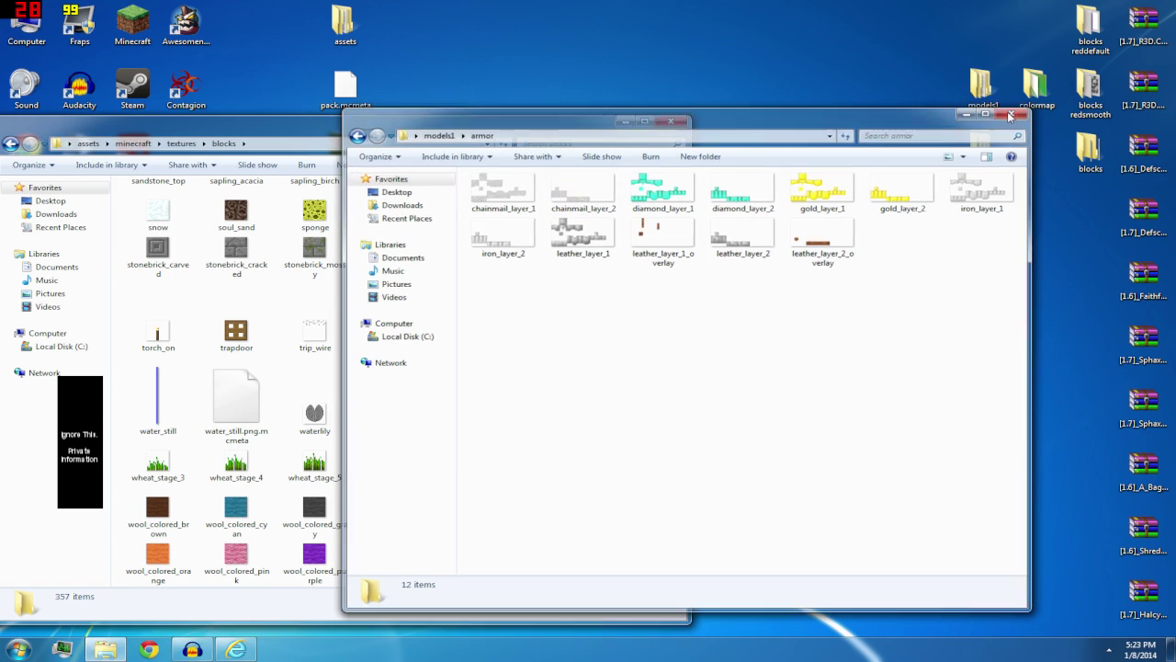
Rename the models1 folder on the desktop as models
{"action": "right_click", "coordinate": [982, 92]}
{"action": "left_click", "coordinate": [1011, 363]}
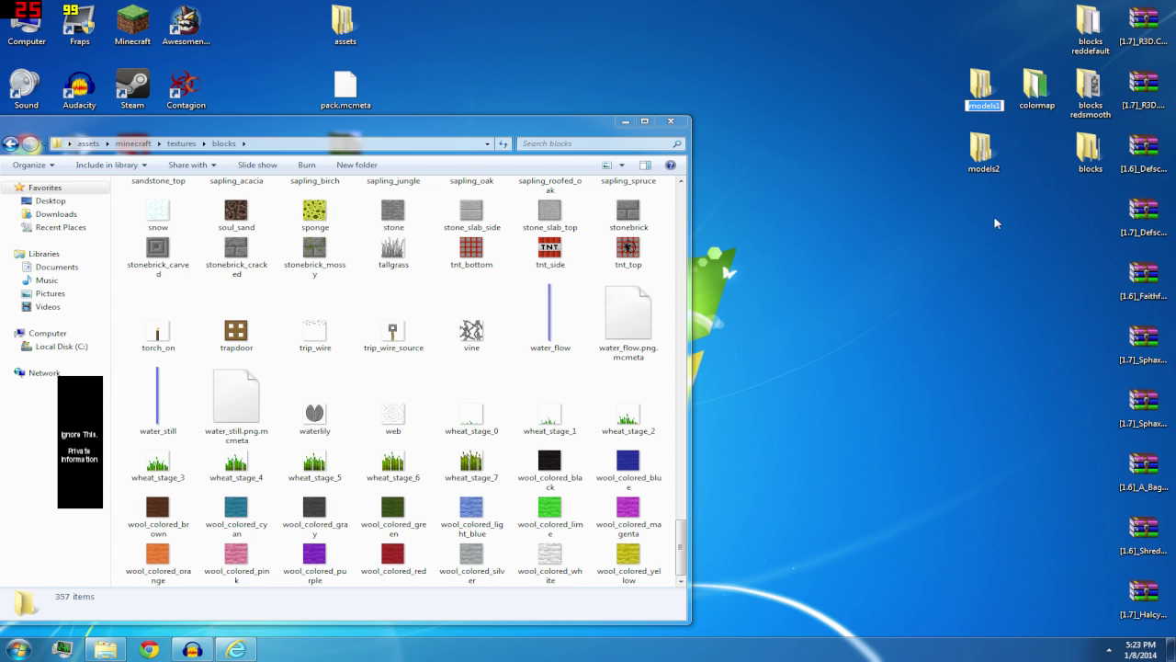
{"action": "type", "text": "models"}
{"action": "key", "text": "Return"}
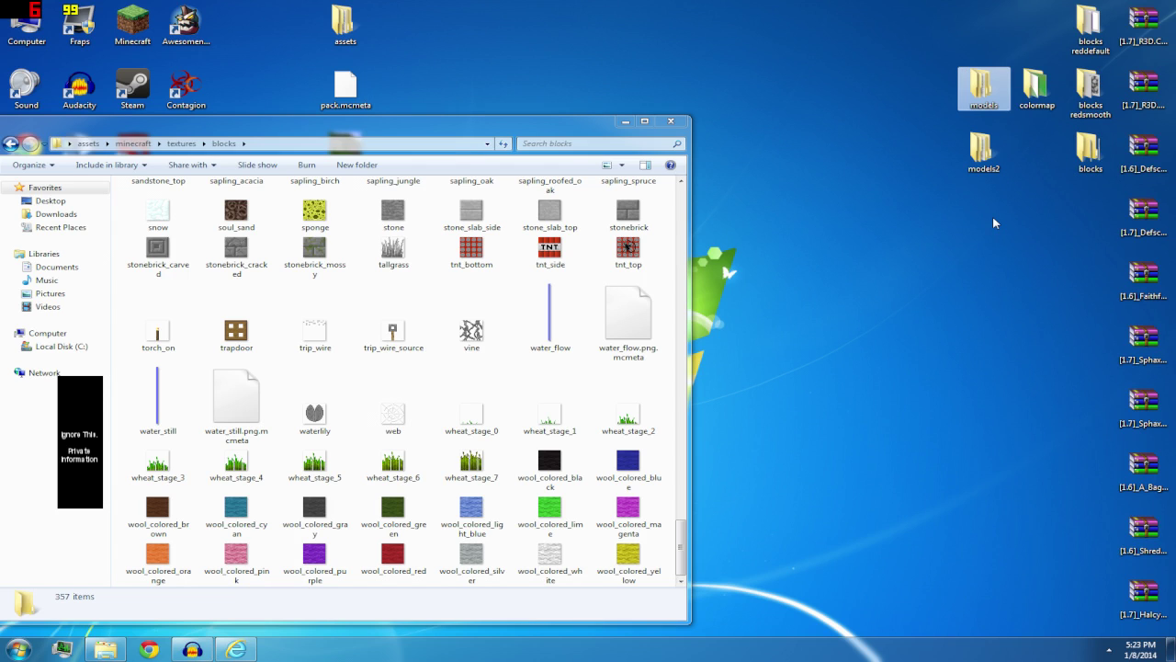
Close the blocks window and open the textures folder inside assets\minecraft
{"action": "left_click", "coordinate": [671, 126]}
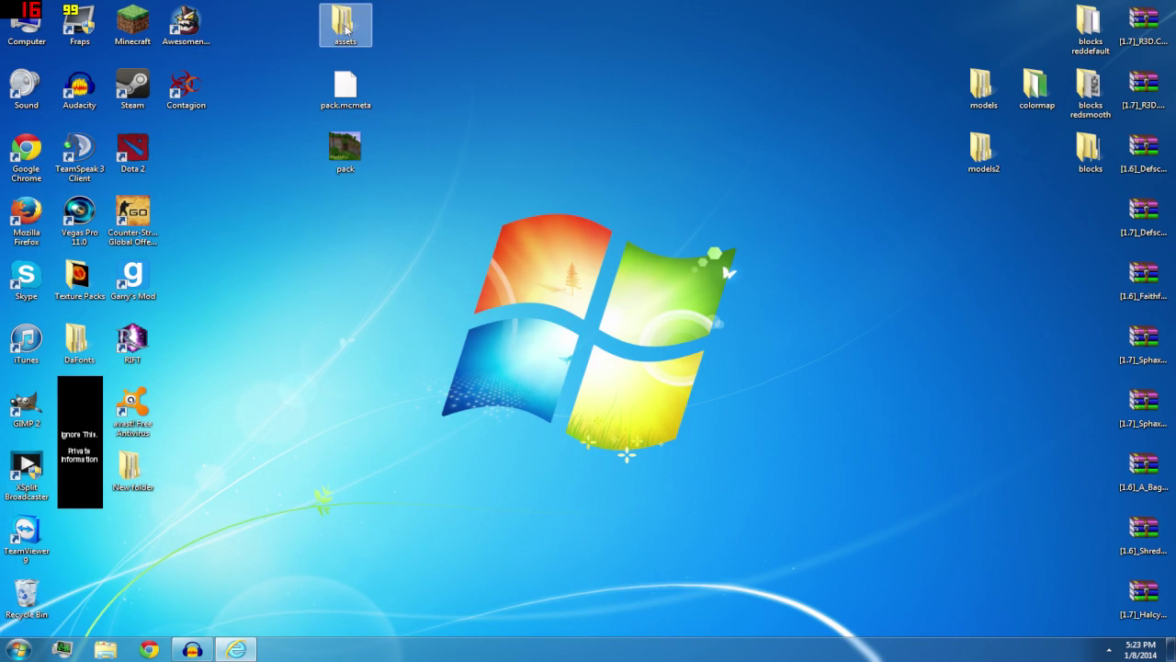
{"action": "double_click", "coordinate": [345, 23]}
{"action": "left_click_drag", "start_coordinate": [533, 126], "coordinate": [163, 75]}
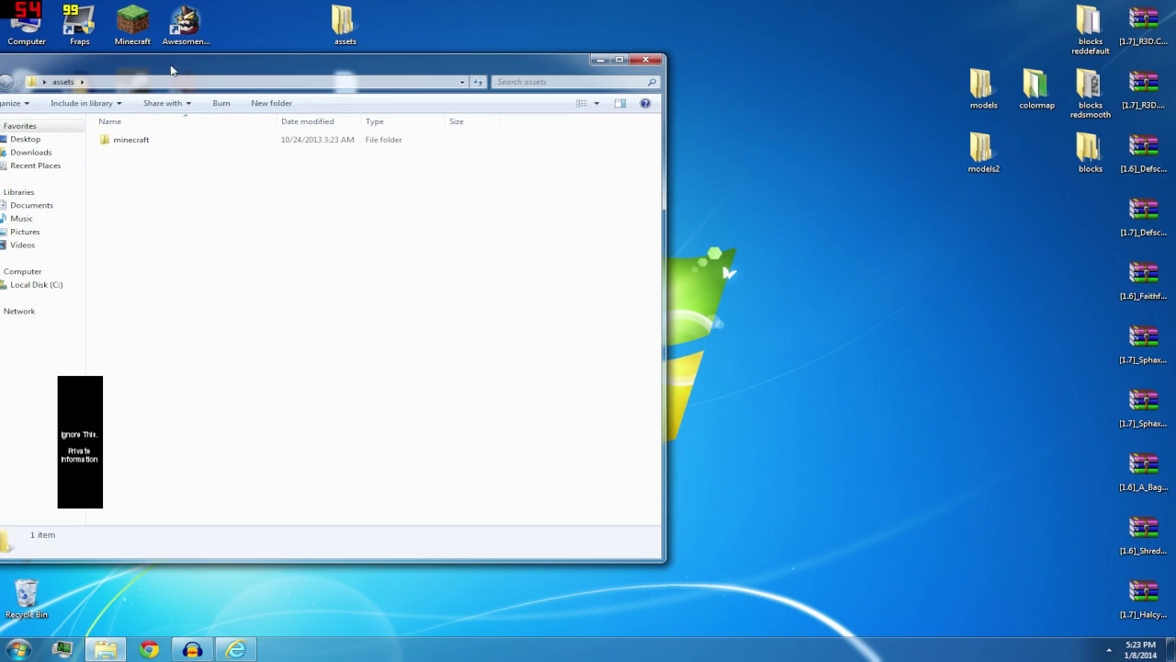
{"action": "double_click", "coordinate": [160, 141]}
{"action": "double_click", "coordinate": [151, 151]}
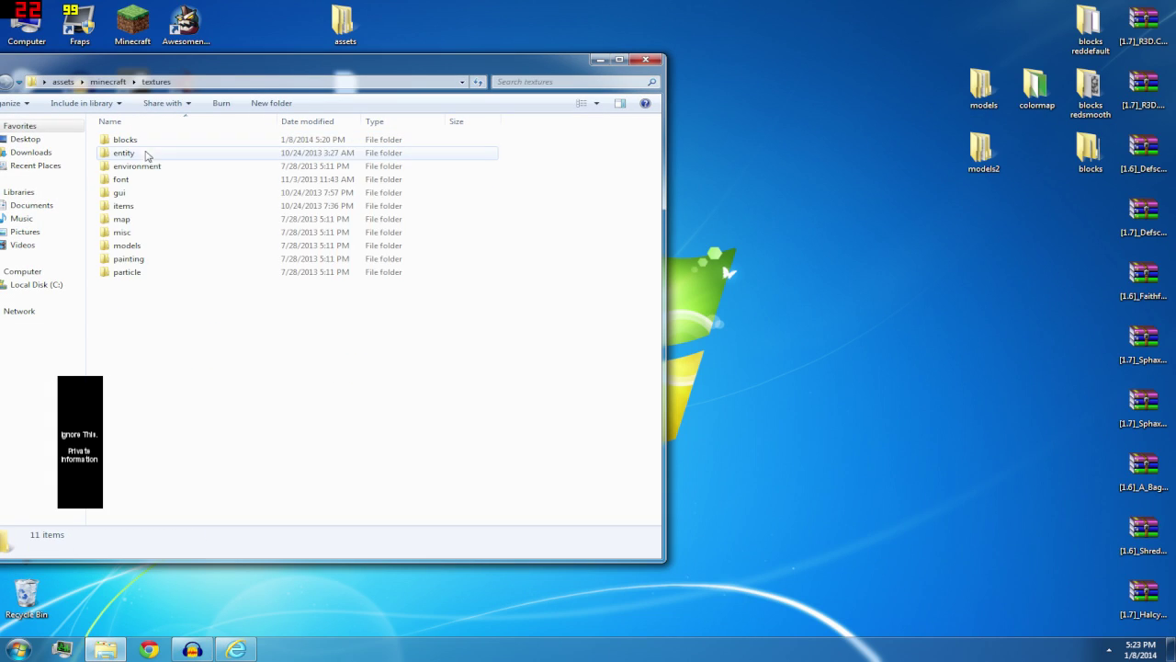
Delete the old models folder from textures and move the desktop's models folder in its place, refreshing the listing
{"action": "right_click", "coordinate": [141, 245]}
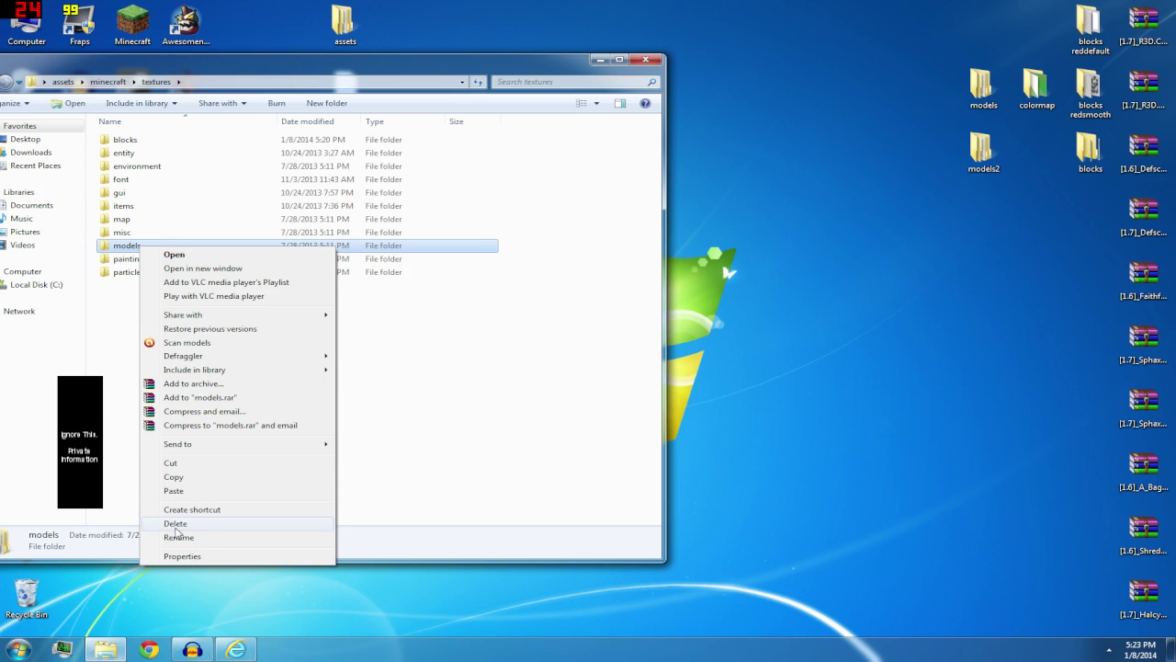
{"action": "left_click", "coordinate": [175, 525]}
{"action": "key", "text": "Return"}
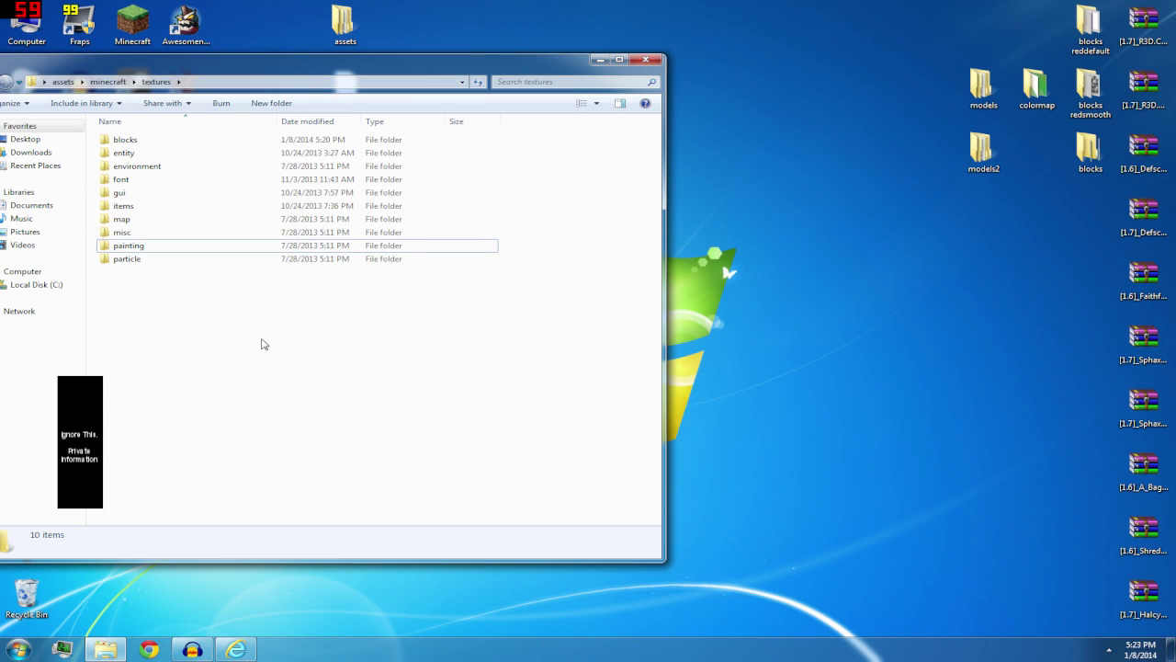
{"action": "left_click_drag", "start_coordinate": [981, 84], "coordinate": [540, 318]}
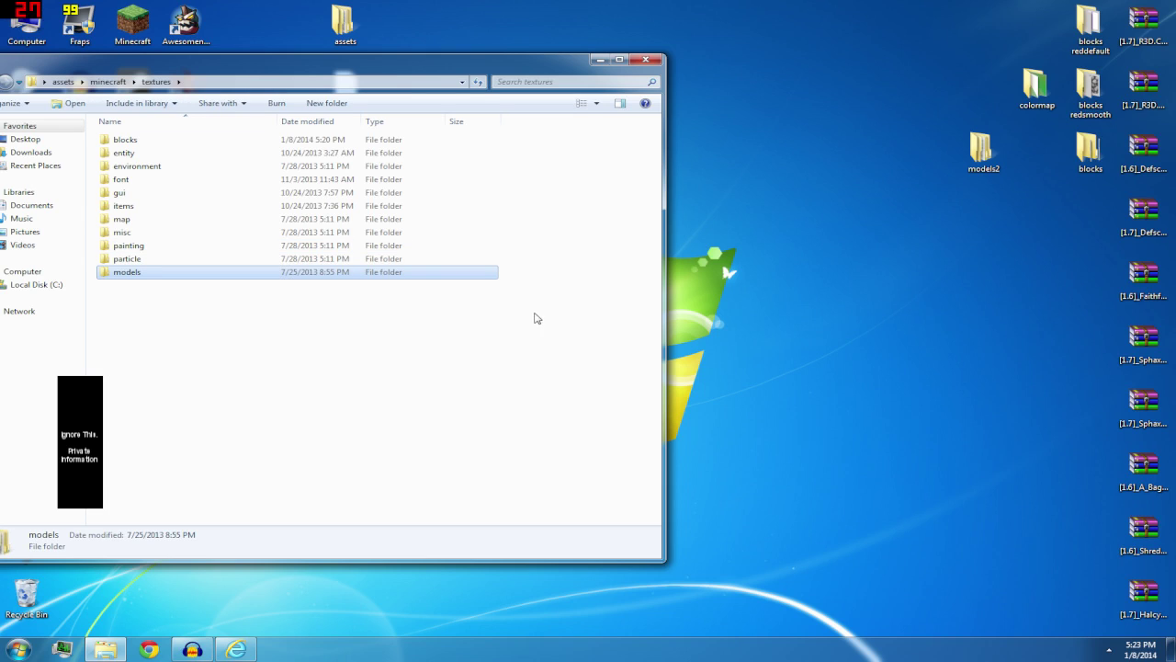
{"action": "right_click", "coordinate": [295, 362]}
{"action": "left_click", "coordinate": [328, 408]}
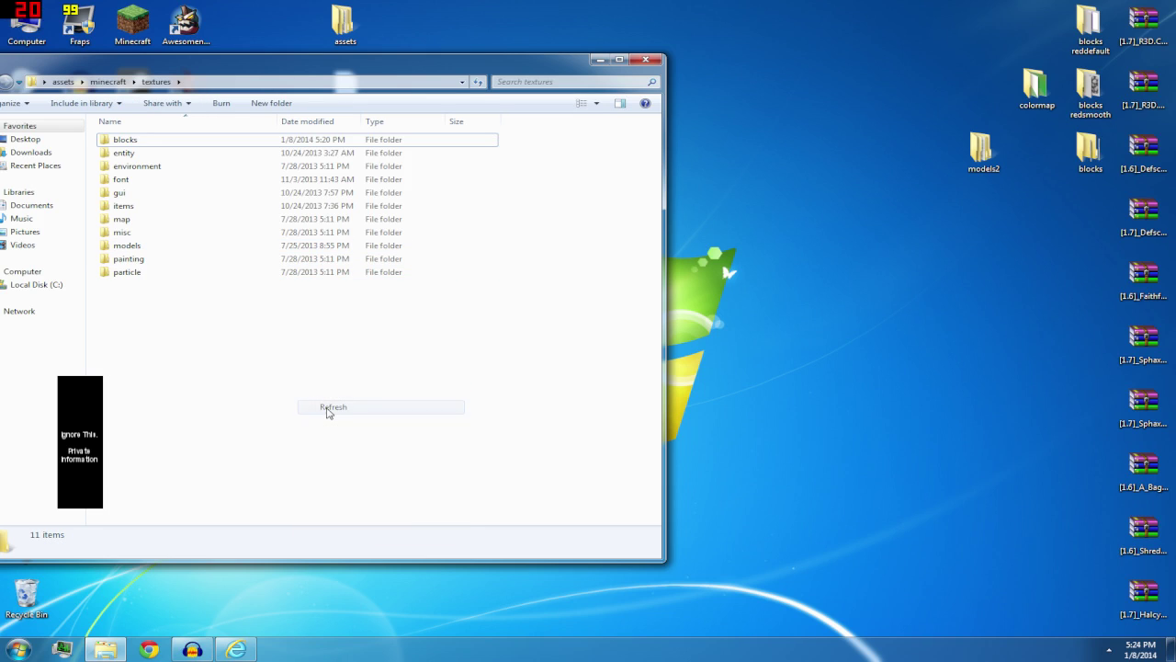
Move the leftover models2 folder to the Recycle Bin and refresh the repositioned textures window
{"action": "left_click", "coordinate": [160, 250]}
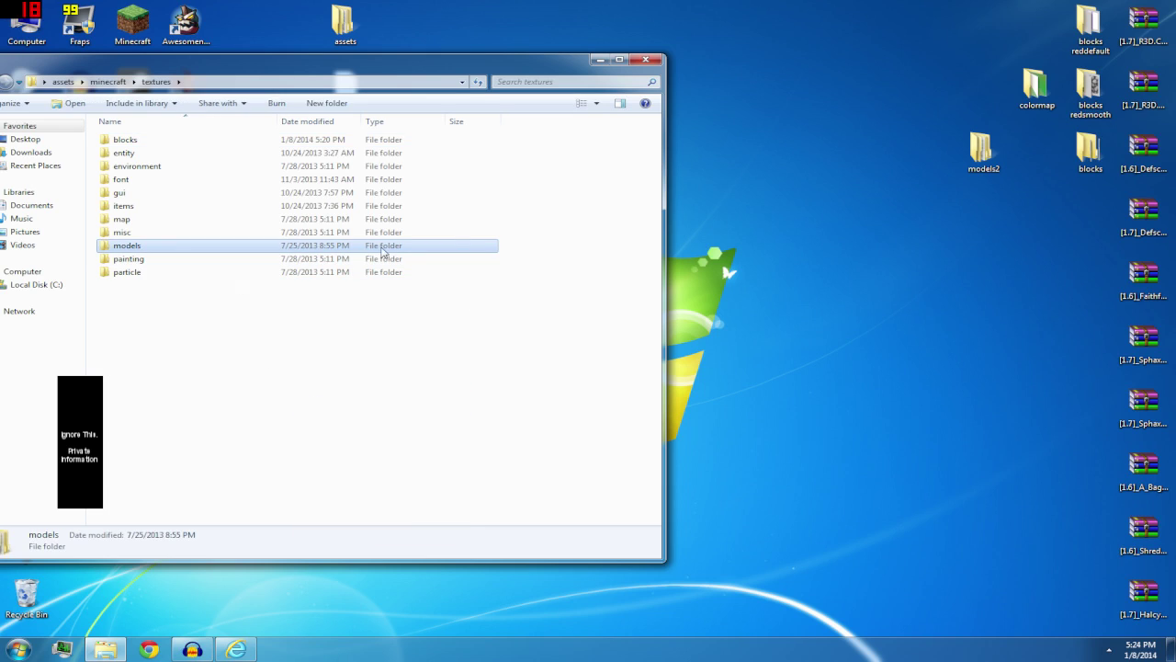
{"action": "left_click_drag", "start_coordinate": [982, 153], "coordinate": [36, 595]}
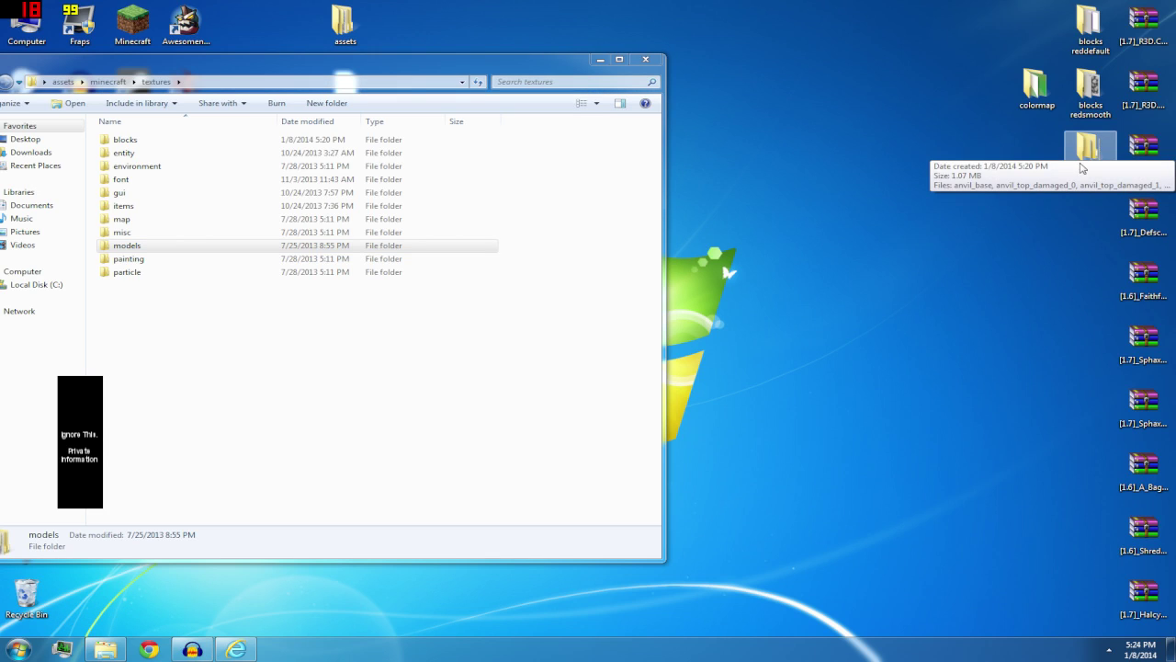
{"action": "left_click", "coordinate": [501, 70]}
{"action": "left_click_drag", "start_coordinate": [502, 70], "coordinate": [532, 140]}
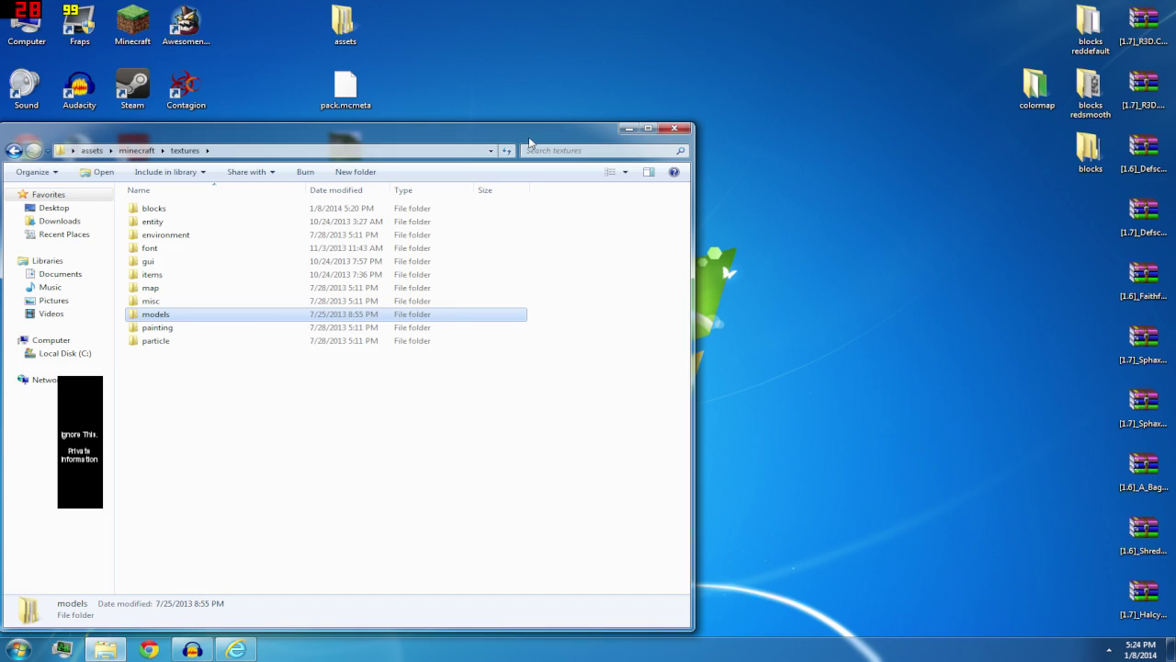
{"action": "right_click", "coordinate": [407, 425]}
{"action": "left_click", "coordinate": [443, 475]}
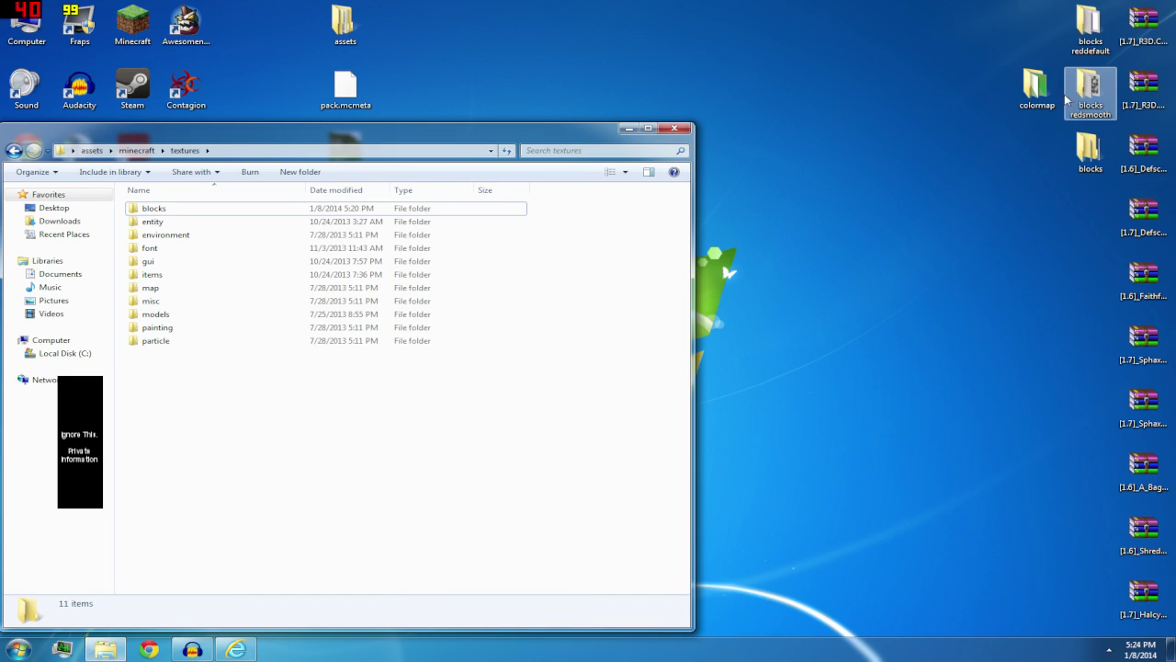
Look over the subfolders in textures, from entity through particle, to check what the pack contains
{"action": "left_click", "coordinate": [188, 222]}
{"action": "left_click", "coordinate": [174, 234]}
{"action": "left_click", "coordinate": [169, 248]}
{"action": "left_click", "coordinate": [168, 288]}
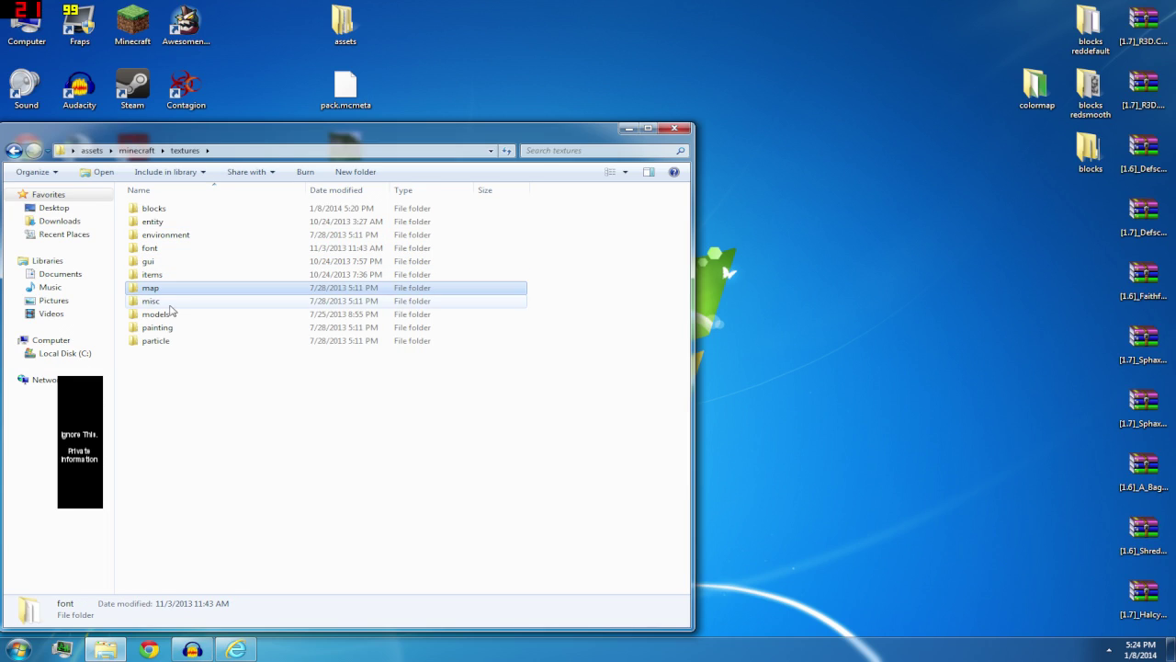
{"action": "left_click", "coordinate": [170, 302]}
{"action": "left_click", "coordinate": [173, 314]}
{"action": "left_click", "coordinate": [176, 341]}
{"action": "left_click", "coordinate": [184, 386]}
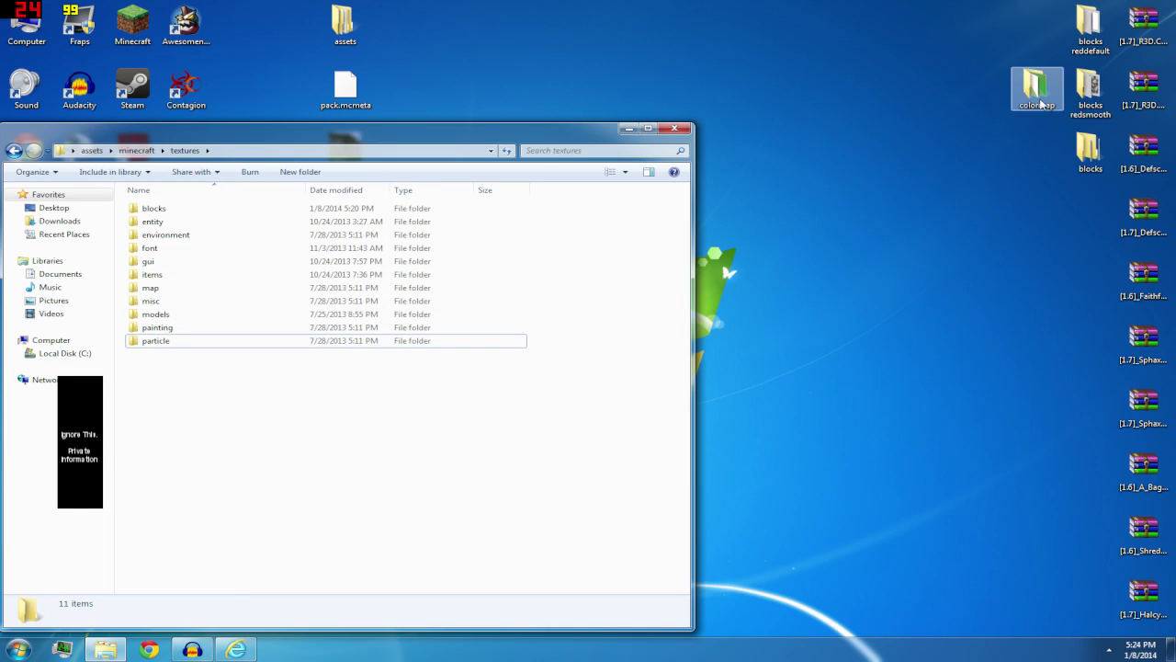
Move the colormap folder from the desktop into the textures folder and refresh the listing
{"action": "left_click_drag", "start_coordinate": [1040, 105], "coordinate": [307, 454]}
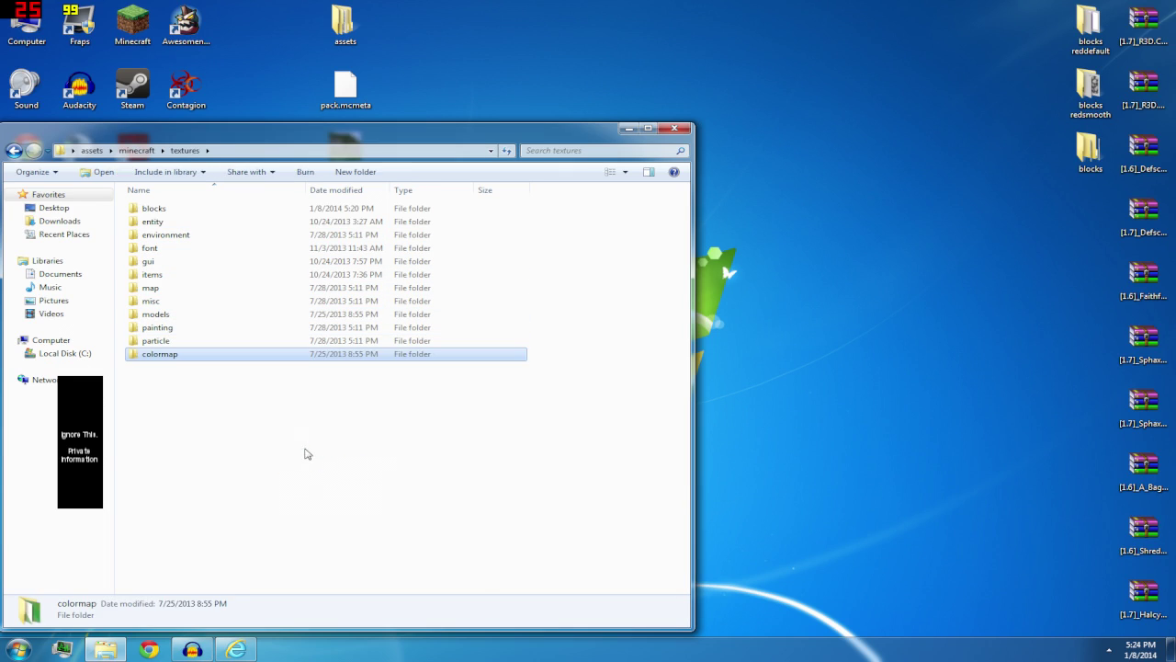
{"action": "right_click", "coordinate": [215, 414]}
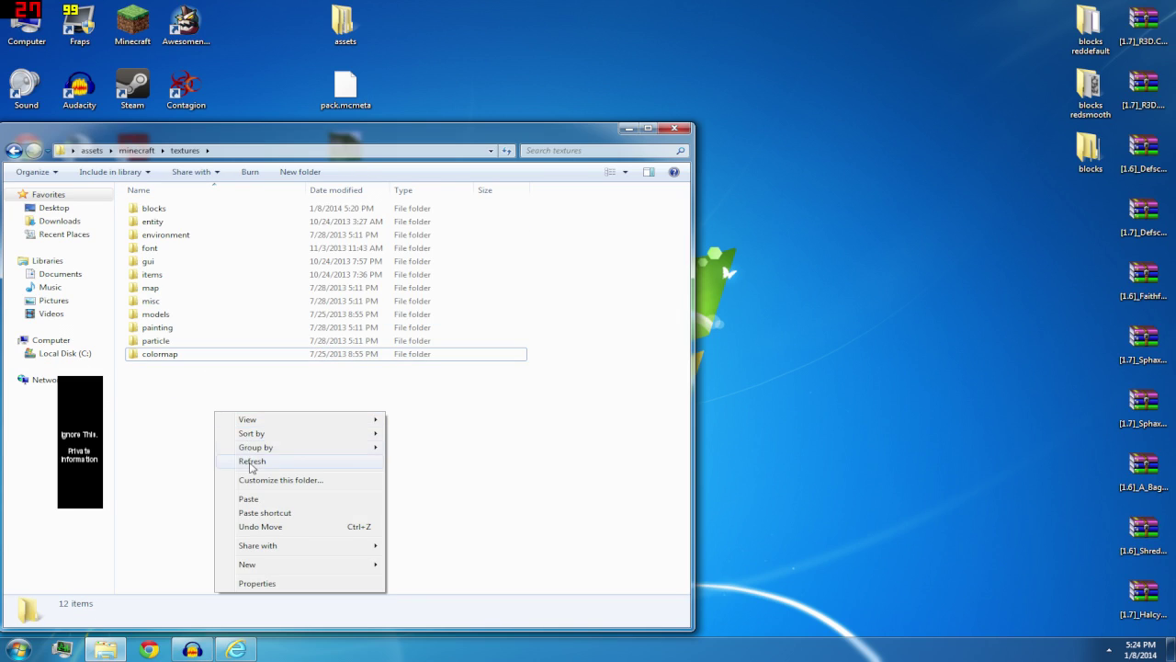
{"action": "left_click", "coordinate": [251, 461]}
Open the pack's entity folder and examine its textures, including the boat image
{"action": "left_click", "coordinate": [155, 236]}
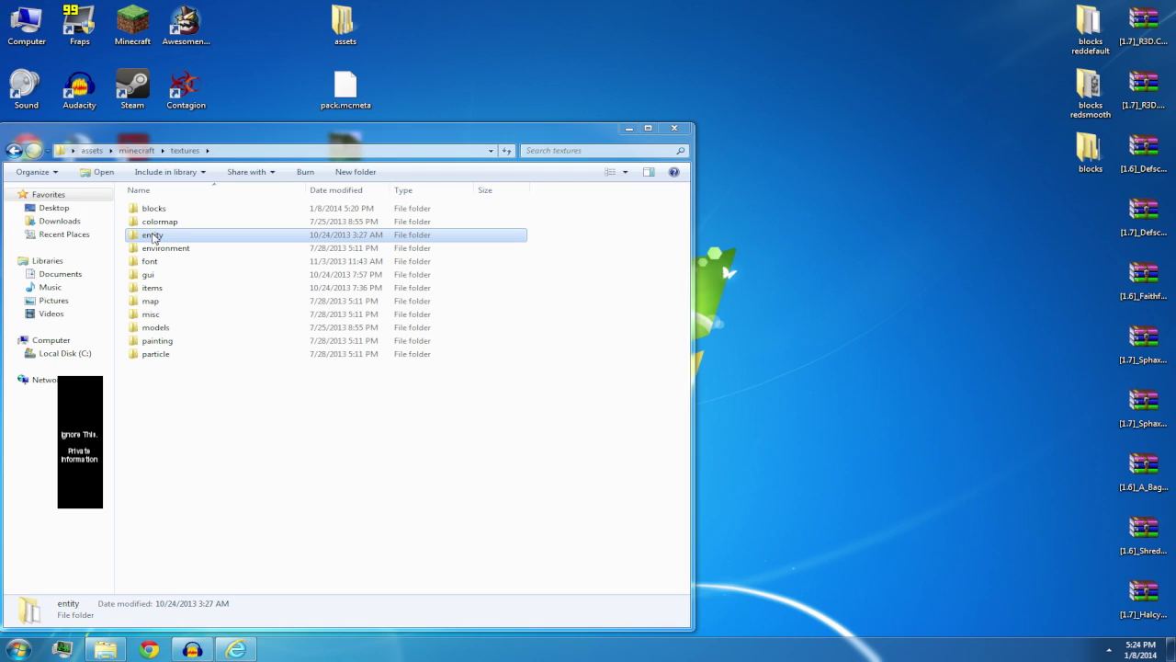
{"action": "double_click", "coordinate": [153, 236]}
{"action": "scroll", "coordinate": [479, 363], "scroll_direction": "down", "scroll_amount": 1}
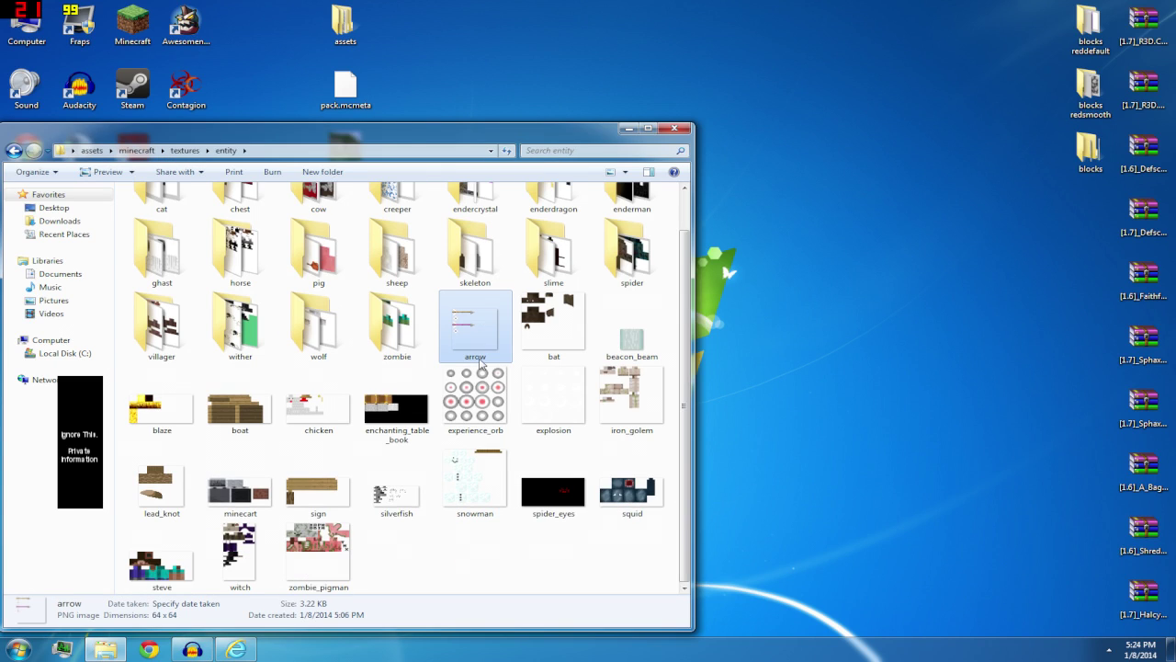
{"action": "left_click", "coordinate": [257, 402]}
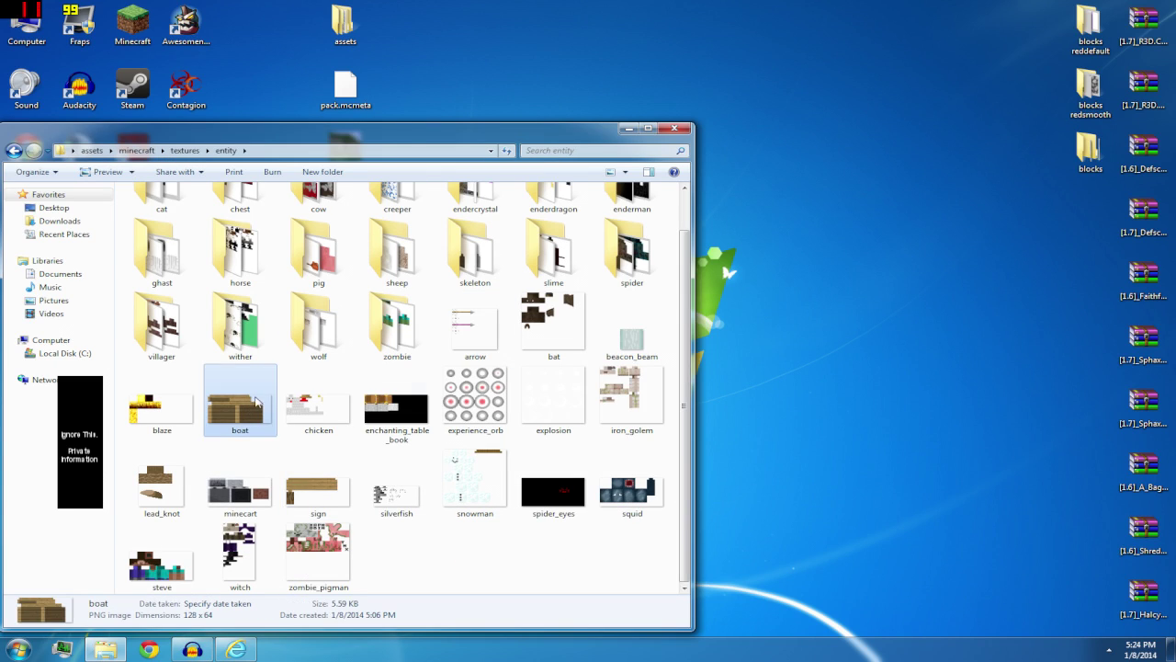
Open the [1.6]_Defscape_32x_2.4.zip archive, place its window beside the entity folder and dismiss the licence reminder
{"action": "left_click", "coordinate": [1144, 216]}
{"action": "left_click", "coordinate": [1148, 169], "text": "ctrl"}
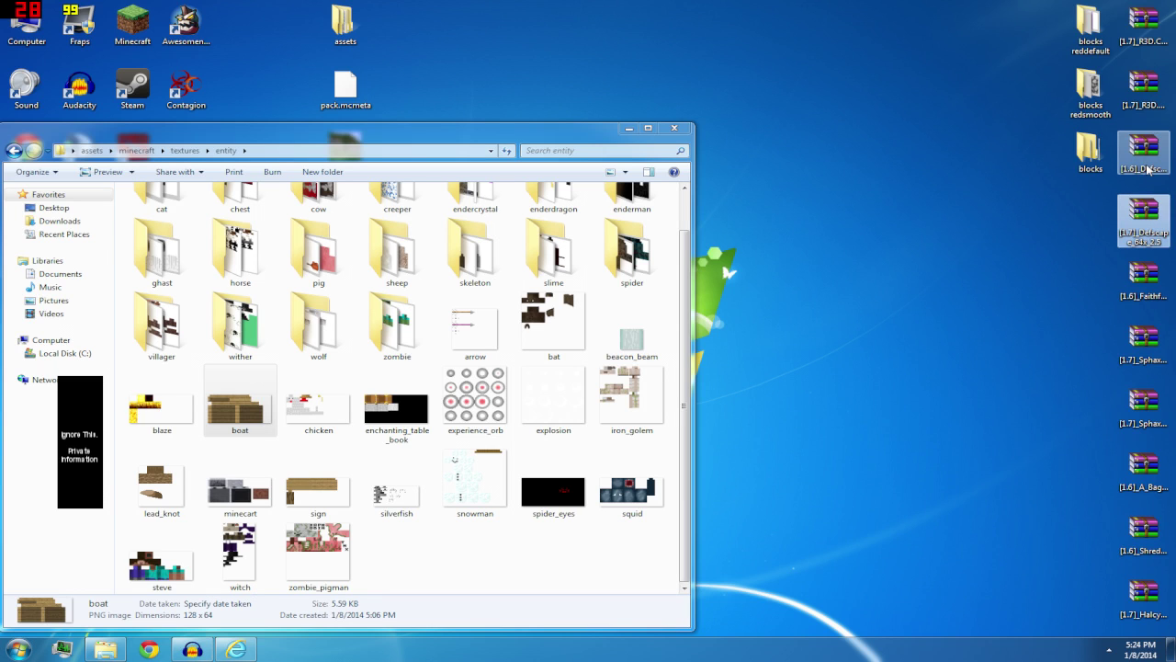
{"action": "left_click", "coordinate": [1147, 164]}
{"action": "double_click", "coordinate": [1147, 164]}
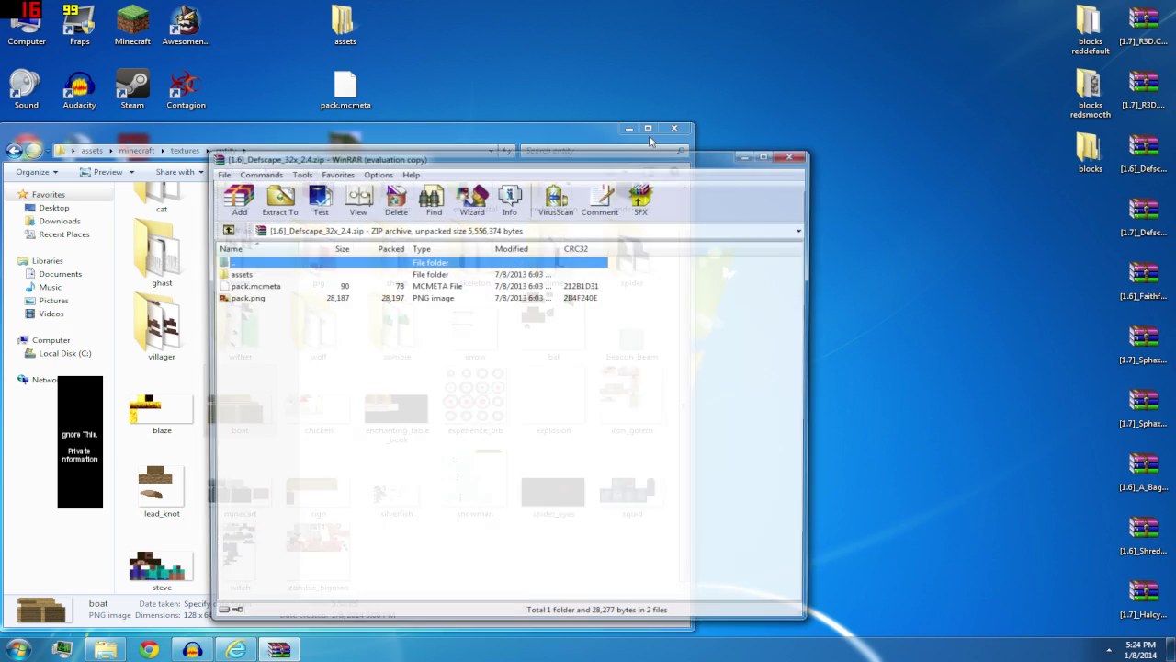
{"action": "left_click_drag", "start_coordinate": [600, 163], "coordinate": [1027, 150]}
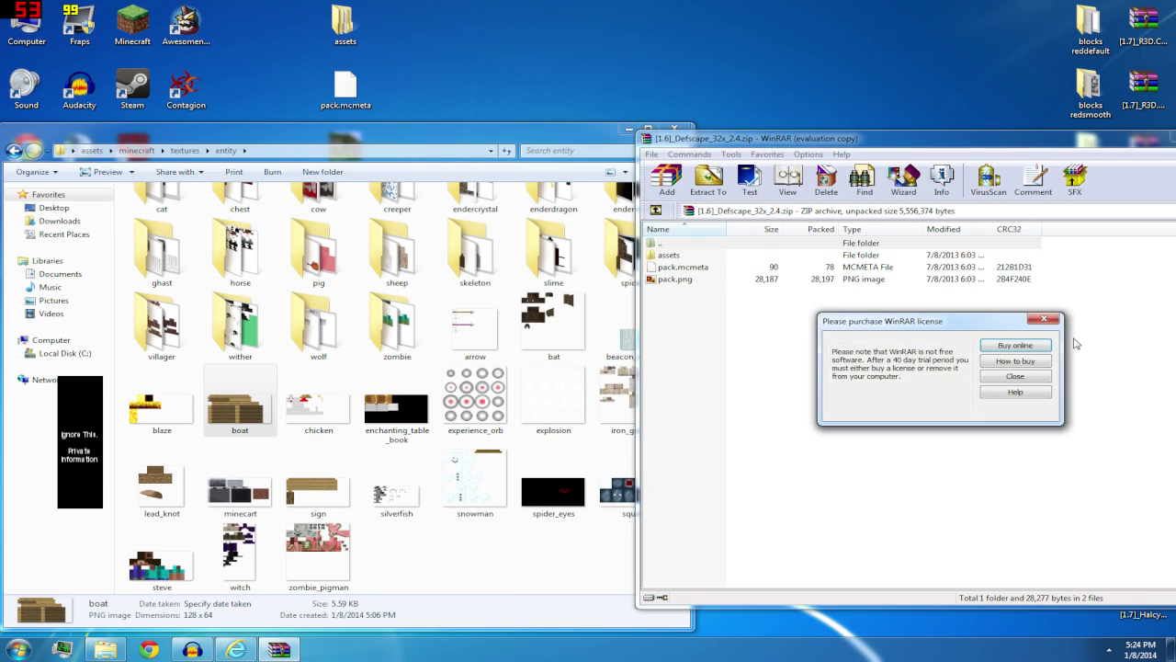
{"action": "left_click", "coordinate": [1014, 367]}
Extract the entity folder from the archive's assets\minecraft\textures folder to the desktop
{"action": "double_click", "coordinate": [762, 258]}
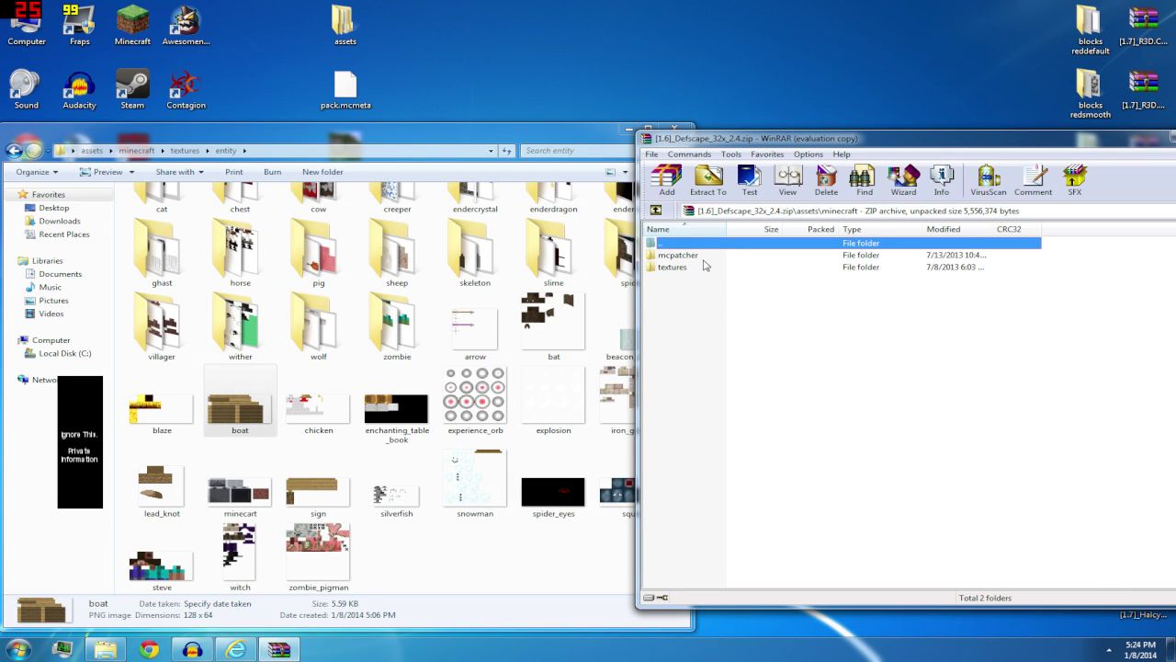
{"action": "double_click", "coordinate": [694, 268]}
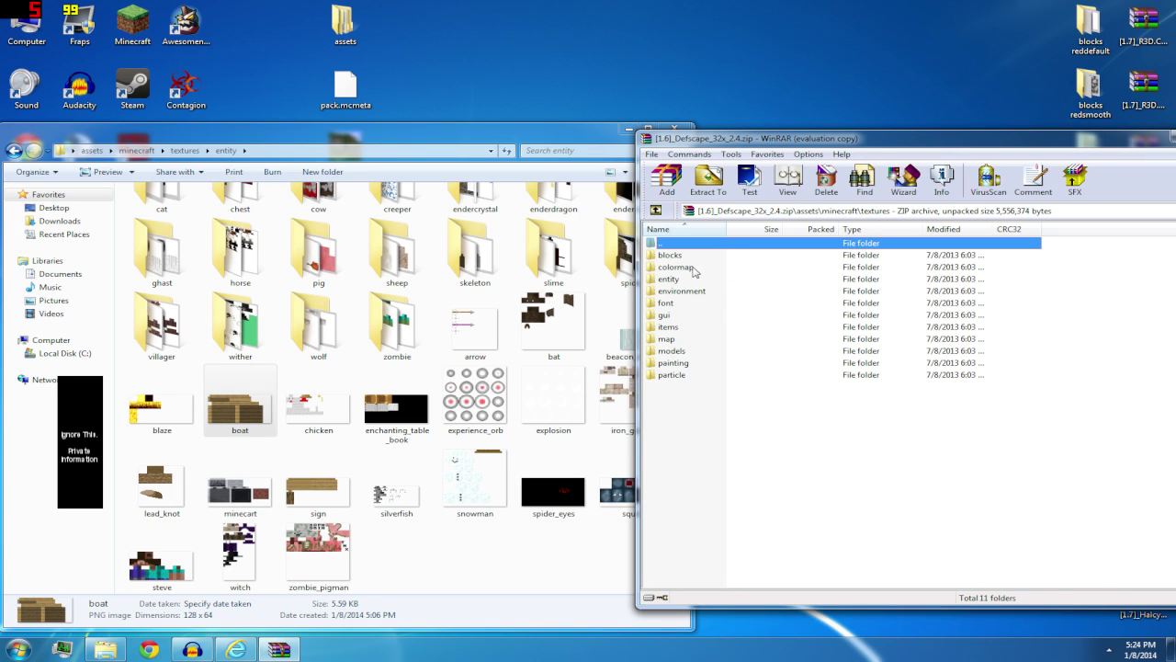
{"action": "left_click_drag", "start_coordinate": [683, 281], "coordinate": [929, 85]}
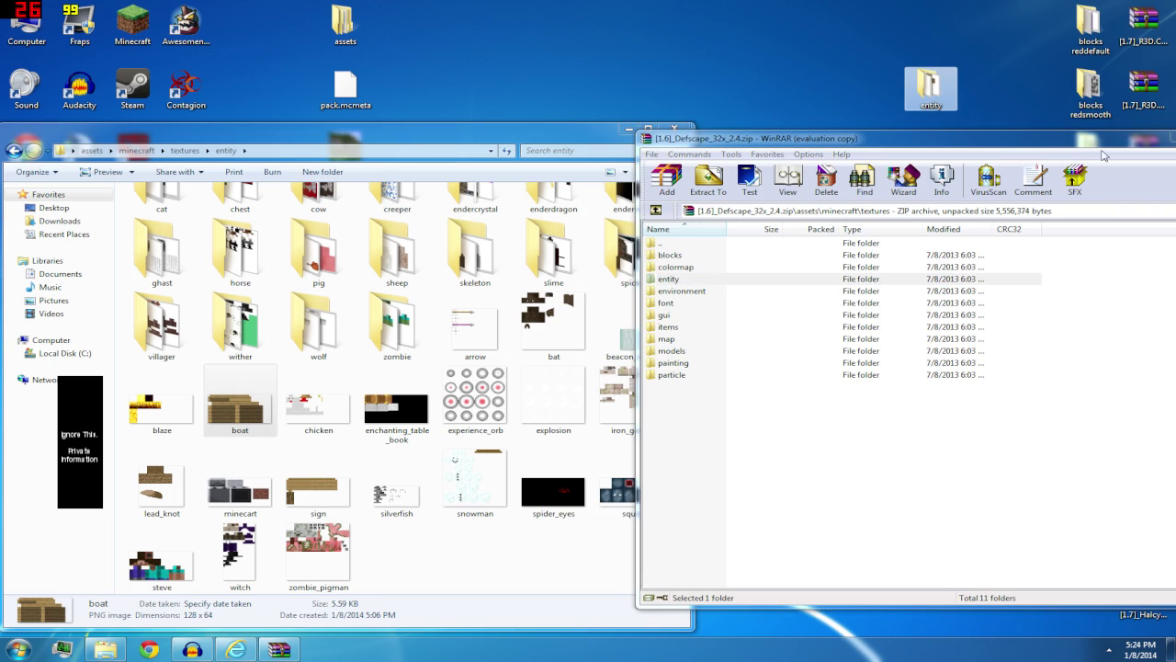
Close the Defscape archive and place the extracted entity folder next to the blocks folder on the desktop
{"action": "left_click_drag", "start_coordinate": [1125, 145], "coordinate": [977, 199]}
{"action": "left_click", "coordinate": [1085, 193]}
{"action": "left_click_drag", "start_coordinate": [929, 84], "coordinate": [1146, 162]}
Open the extracted entity folder beside the pack's entity folder and show its contents as large icons
{"action": "double_click", "coordinate": [1037, 151]}
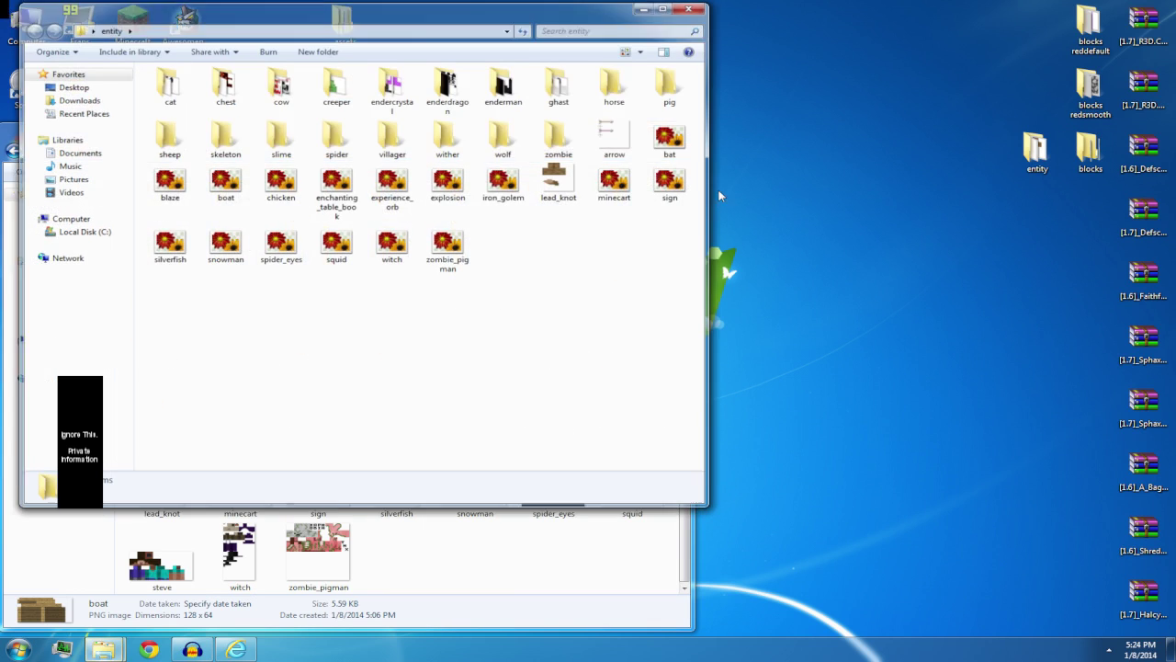
{"action": "left_click_drag", "start_coordinate": [457, 18], "coordinate": [926, 148]}
{"action": "left_click", "coordinate": [685, 313]}
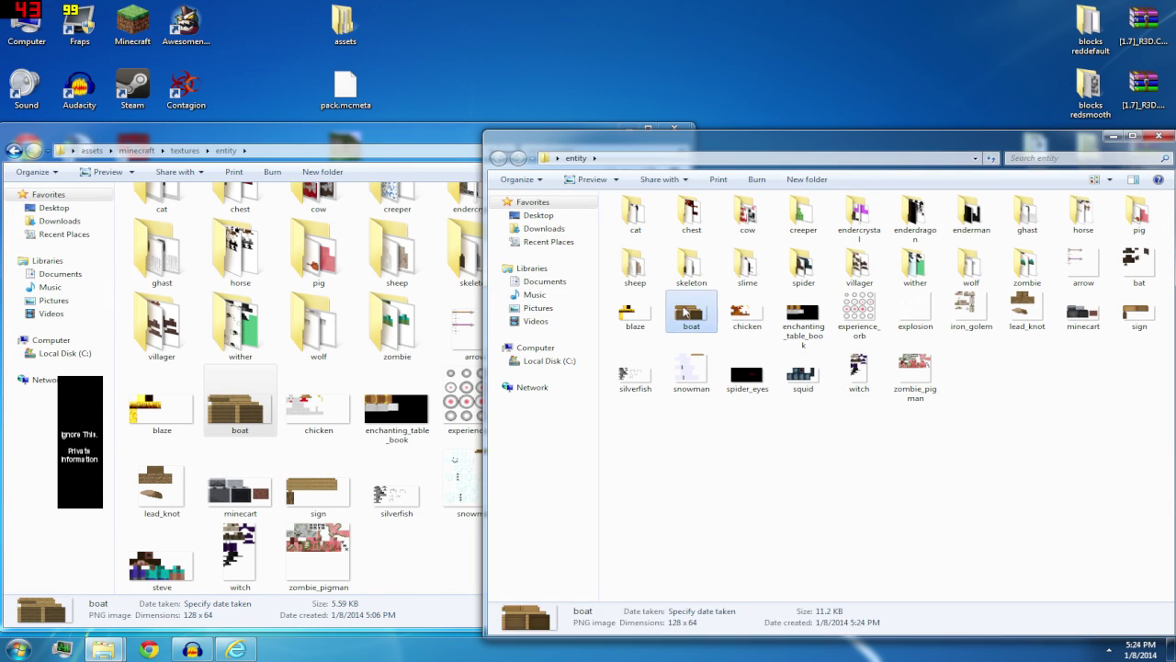
{"action": "left_click", "coordinate": [1108, 180]}
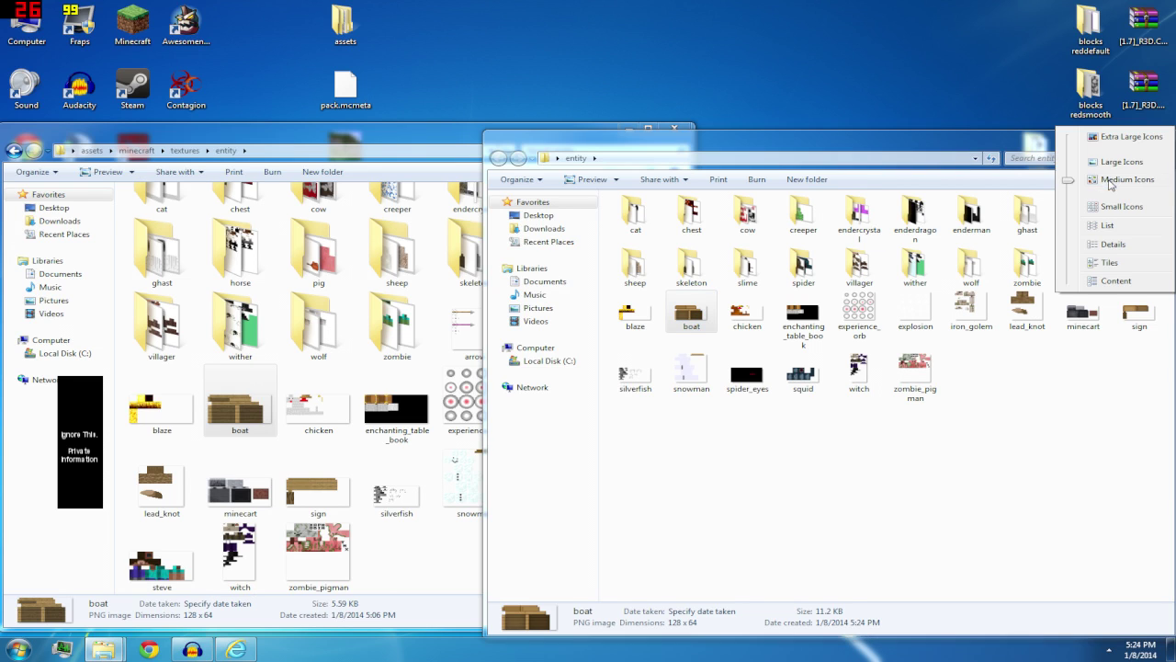
{"action": "left_click", "coordinate": [1122, 161]}
Compare the boat images of the pack's entity folder and the extracted Defscape entity folder at enlarged size
{"action": "left_click", "coordinate": [315, 250]}
{"action": "left_click", "coordinate": [879, 373]}
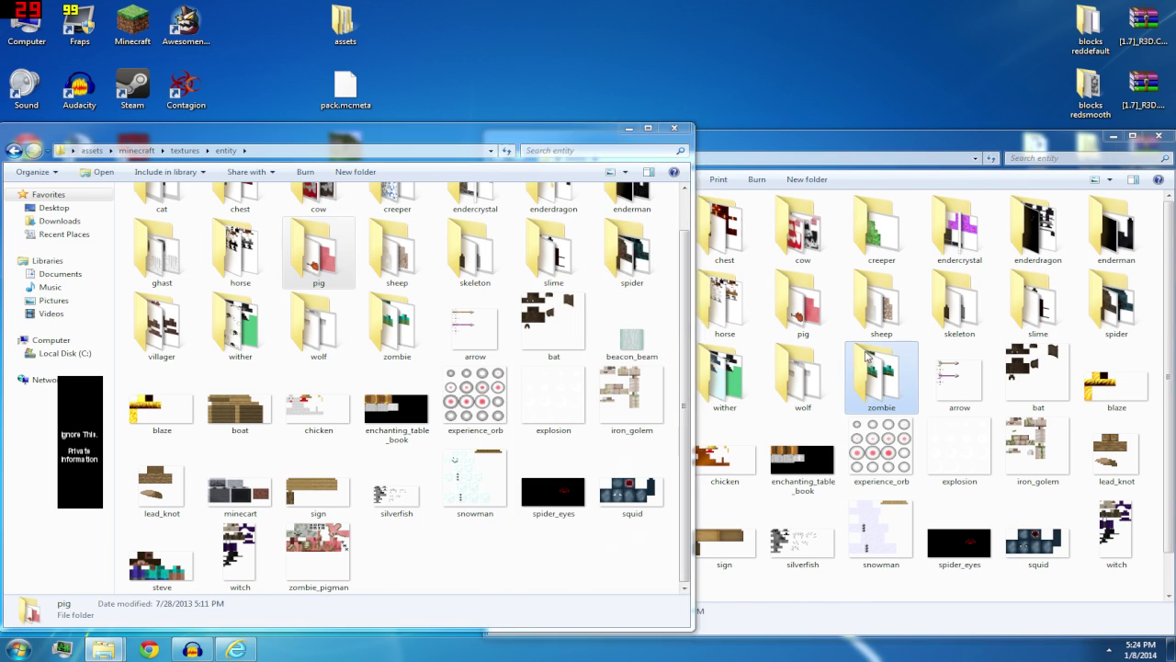
{"action": "left_click", "coordinate": [648, 464]}
{"action": "double_click", "coordinate": [240, 409]}
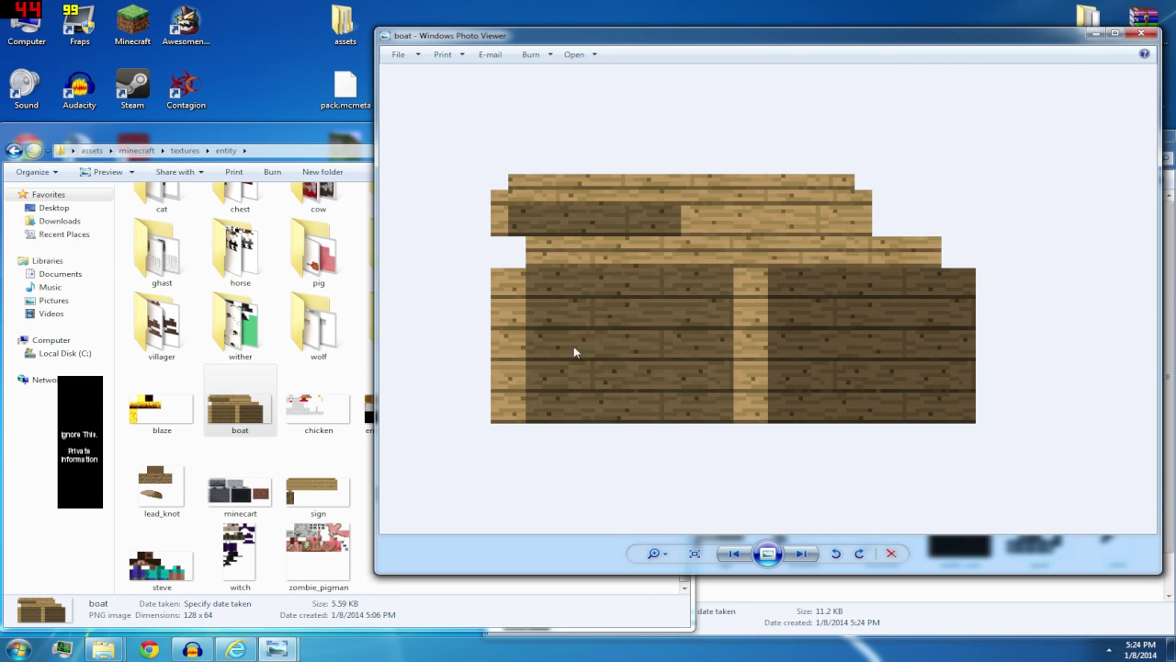
{"action": "left_click", "coordinate": [1146, 37]}
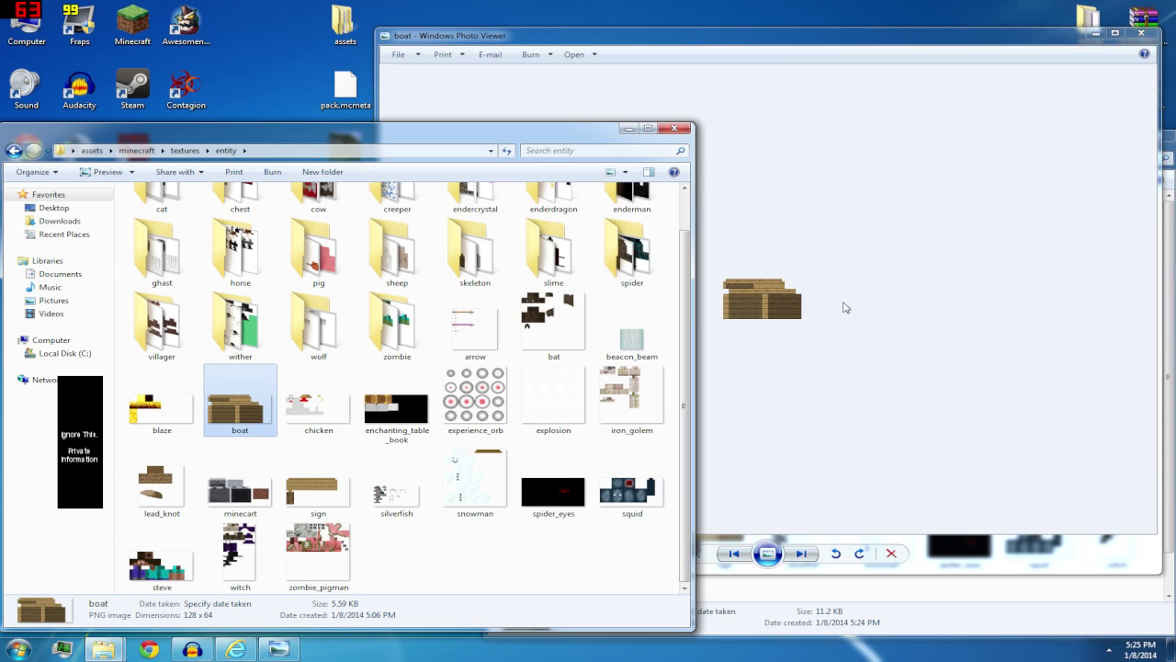
{"action": "left_click", "coordinate": [1147, 36]}
{"action": "left_click", "coordinate": [736, 386]}
{"action": "double_click", "coordinate": [646, 457]}
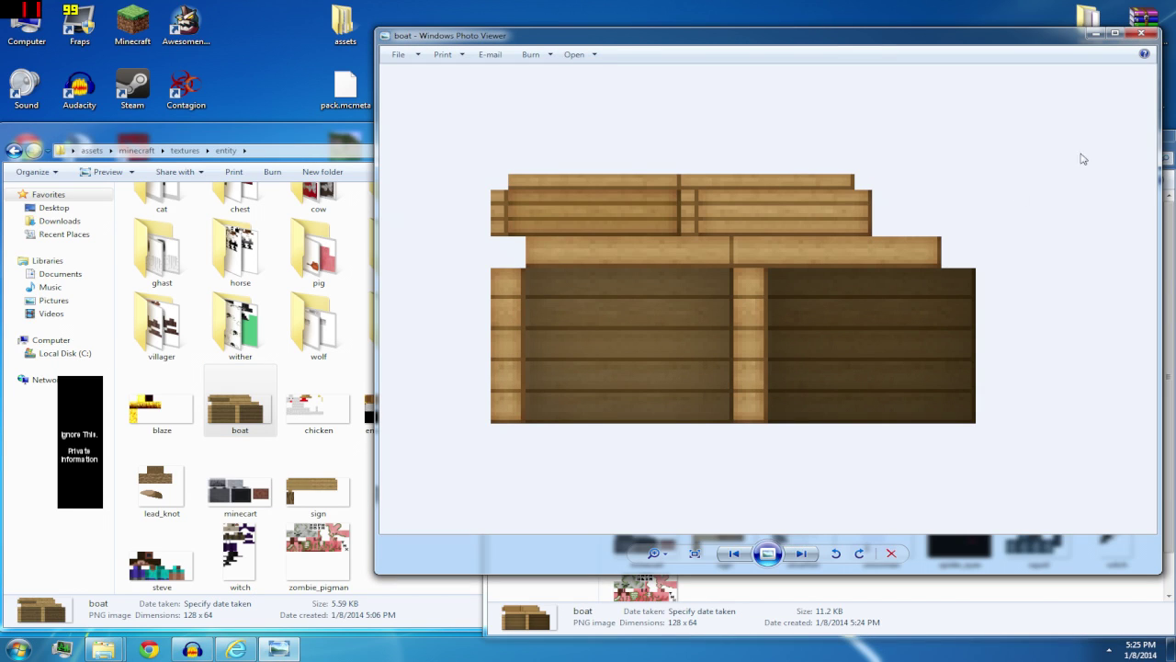
{"action": "left_click", "coordinate": [1145, 35]}
{"action": "double_click", "coordinate": [240, 405]}
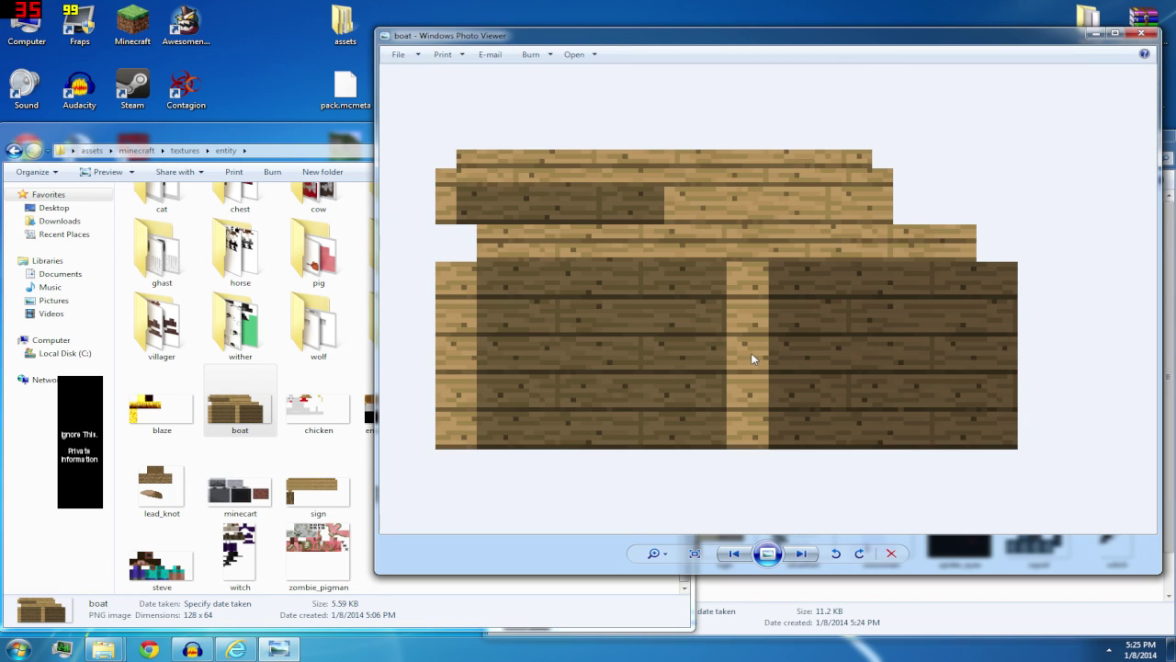
{"action": "scroll", "coordinate": [751, 355], "scroll_direction": "down", "scroll_amount": 4}
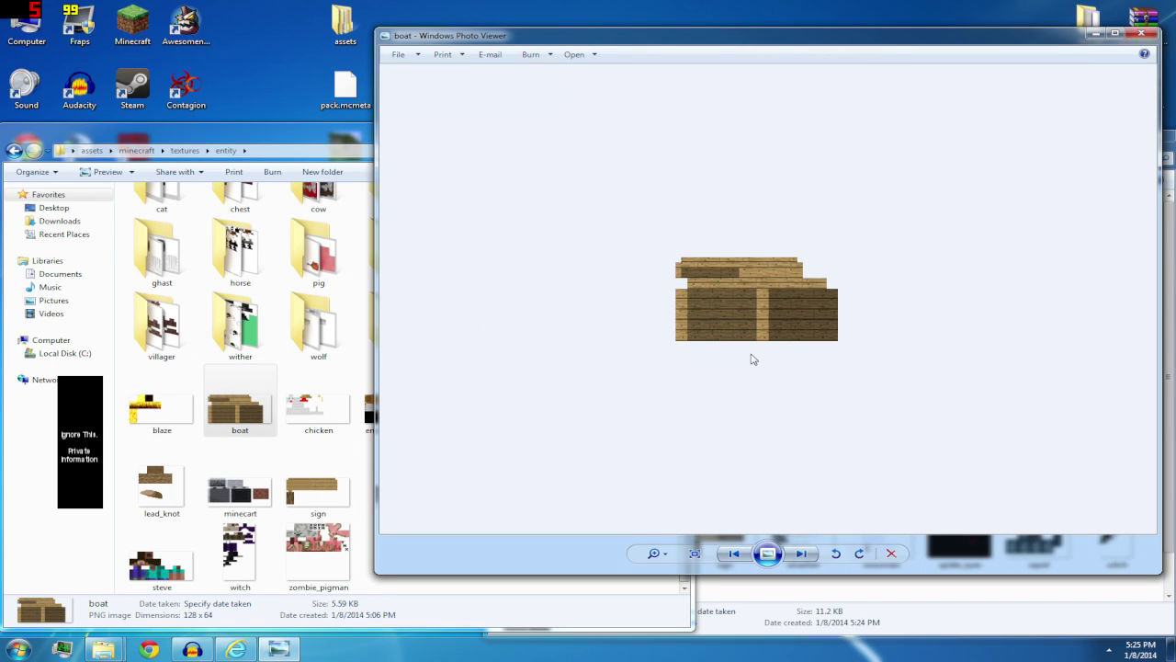
Replace the boat image in the pack's entity folder with the extracted Defscape one and refresh the folder
{"action": "scroll", "coordinate": [751, 358], "scroll_direction": "down", "scroll_amount": 1}
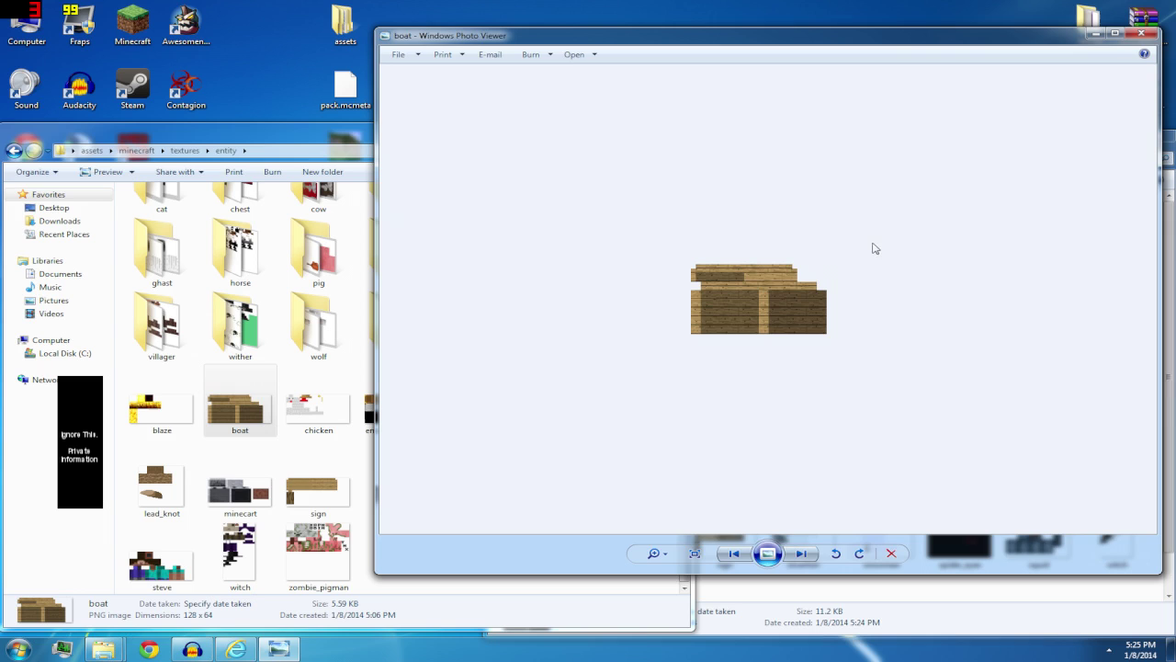
{"action": "left_click", "coordinate": [1142, 35]}
{"action": "left_click", "coordinate": [646, 450]}
{"action": "left_click_drag", "start_coordinate": [646, 450], "coordinate": [294, 440]}
{"action": "left_click", "coordinate": [487, 232]}
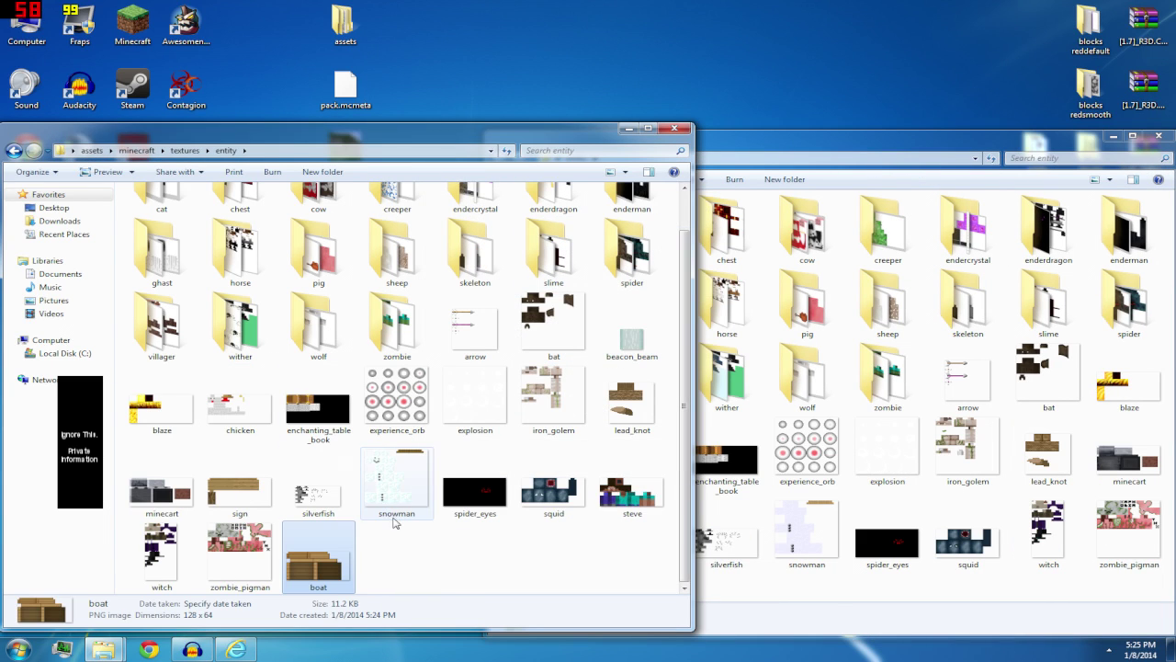
{"action": "right_click", "coordinate": [461, 559]}
{"action": "left_click", "coordinate": [487, 424]}
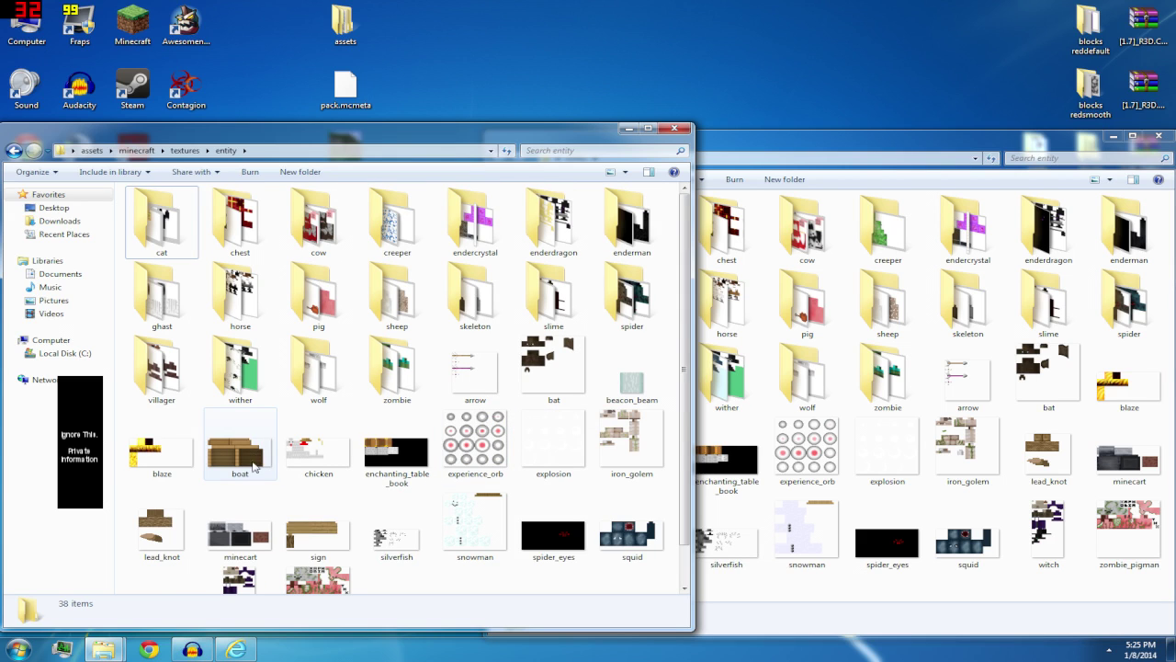
Compare the sign images of the pack's entity folder and the extracted entity folder at enlarged size
{"action": "double_click", "coordinate": [306, 519]}
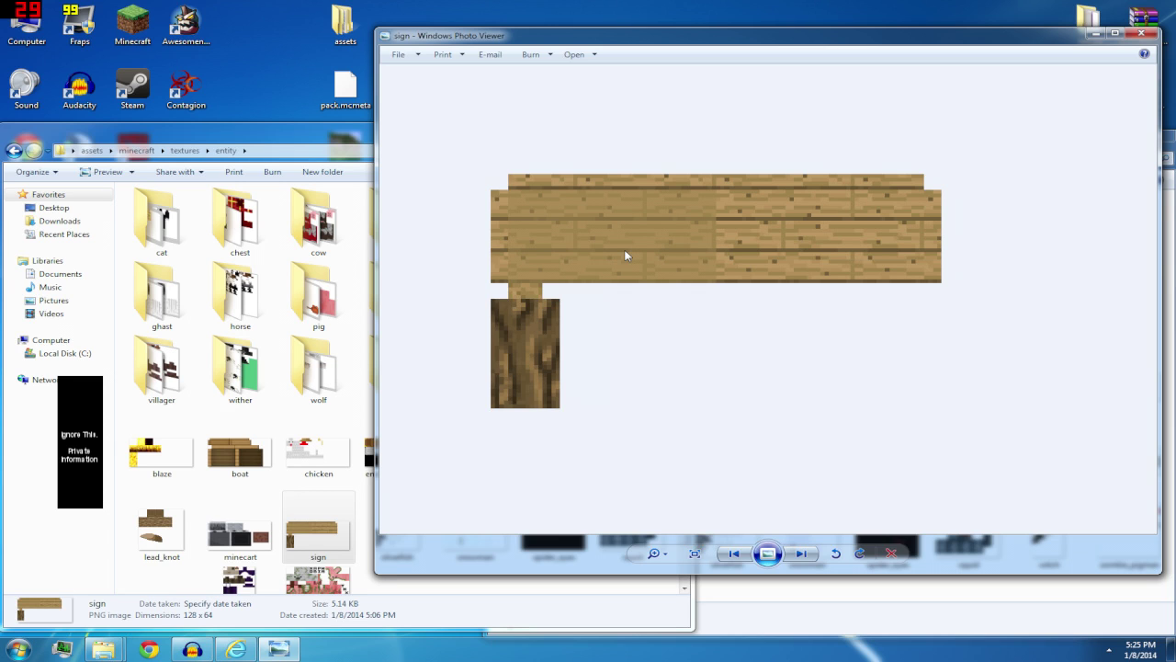
{"action": "scroll", "coordinate": [761, 271], "scroll_direction": "down", "scroll_amount": 1}
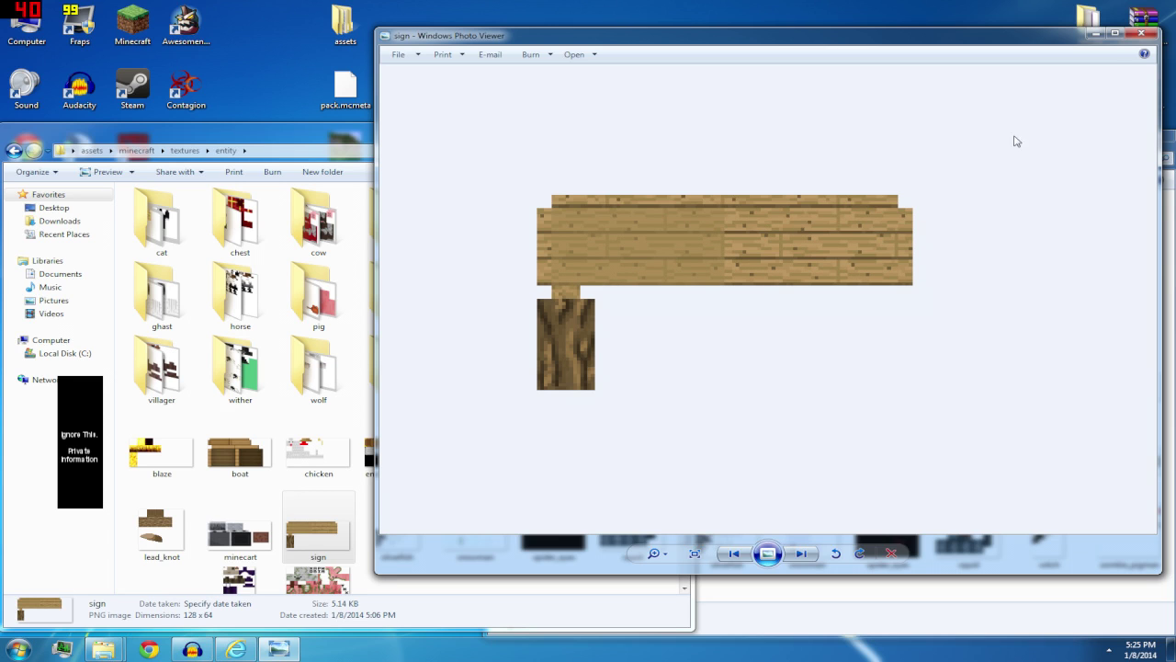
{"action": "left_click", "coordinate": [1143, 35]}
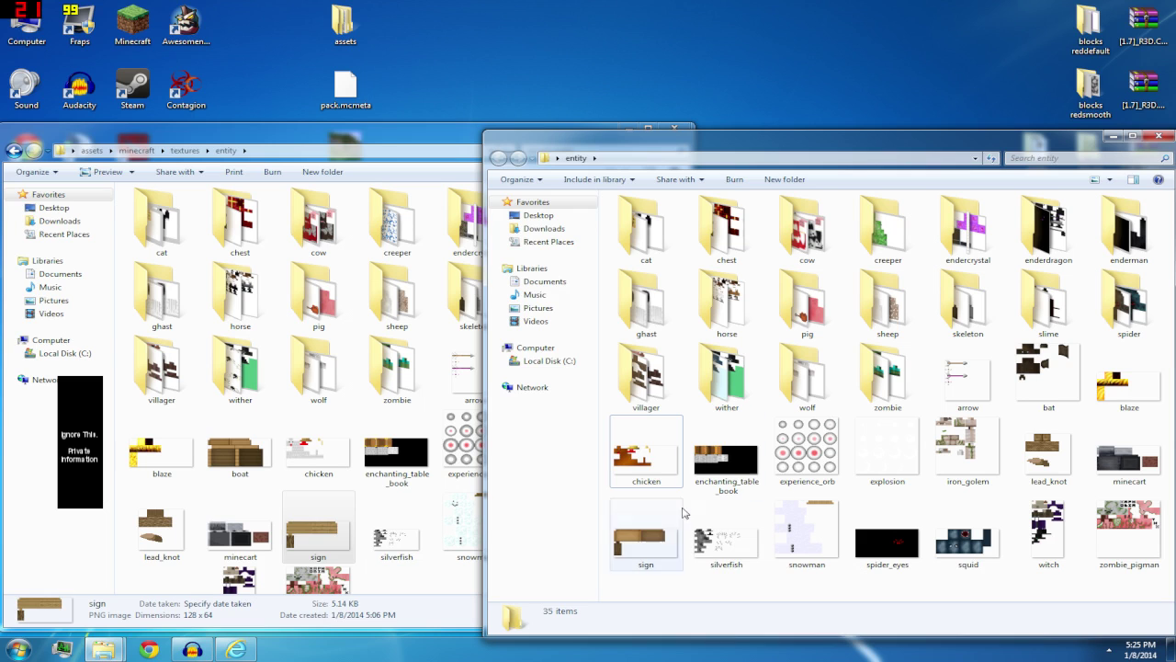
{"action": "left_click", "coordinate": [641, 543]}
{"action": "double_click", "coordinate": [642, 542]}
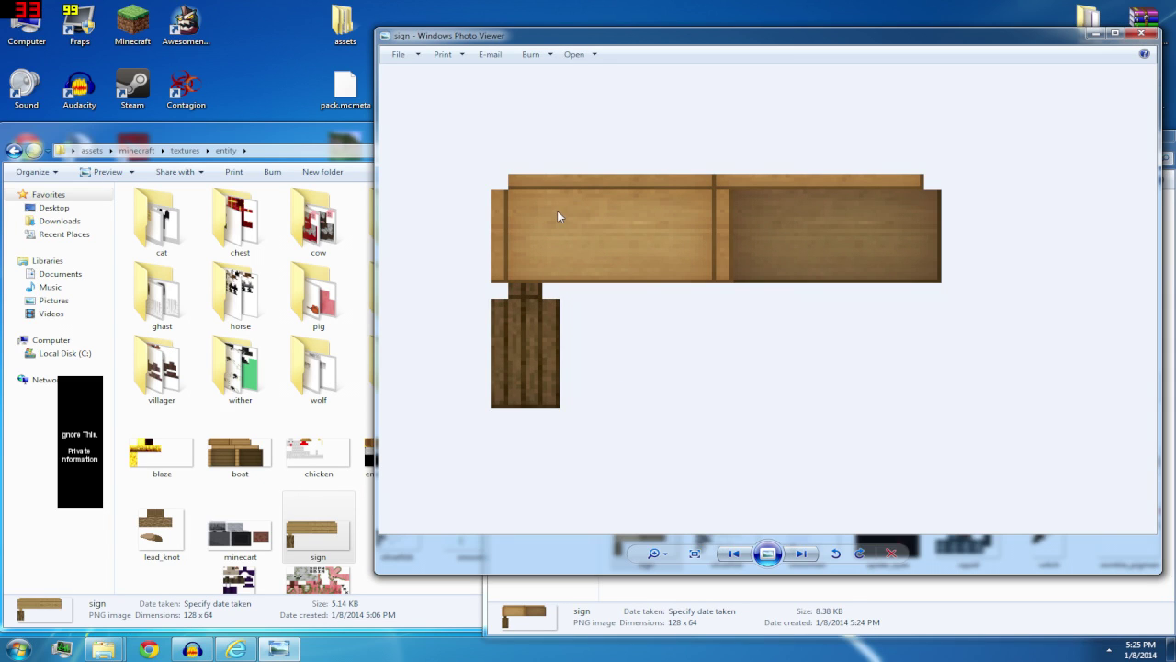
{"action": "left_click", "coordinate": [1144, 34]}
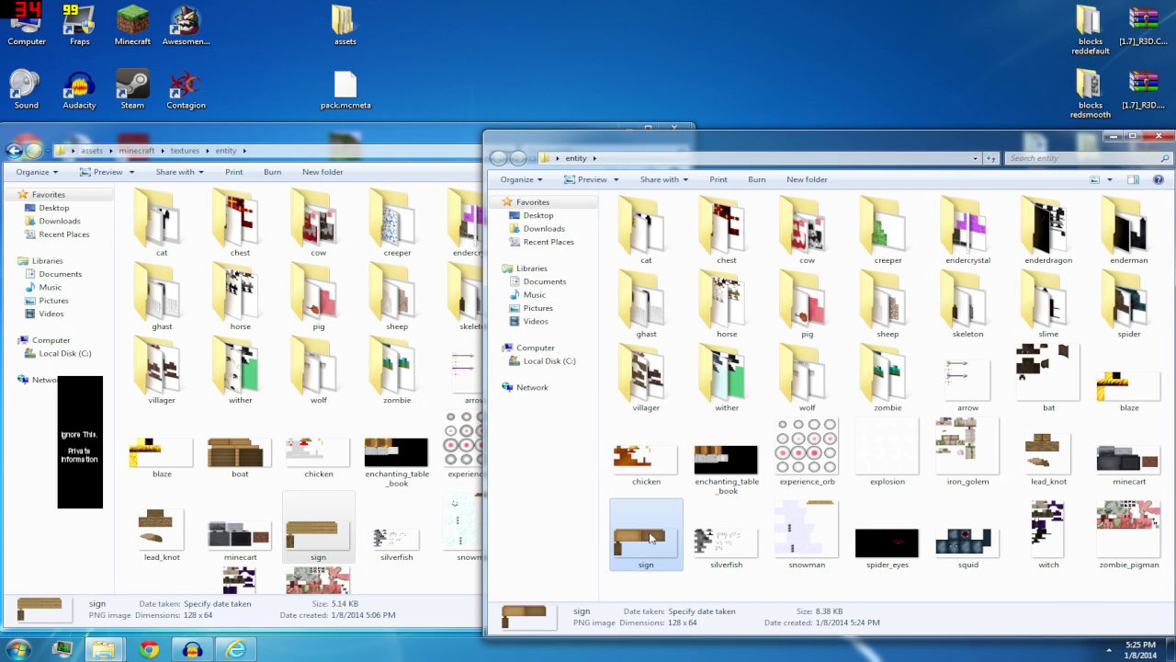
Move the extracted sign image into the pack's entity folder, replacing the existing file
{"action": "left_click_drag", "start_coordinate": [648, 537], "coordinate": [367, 455]}
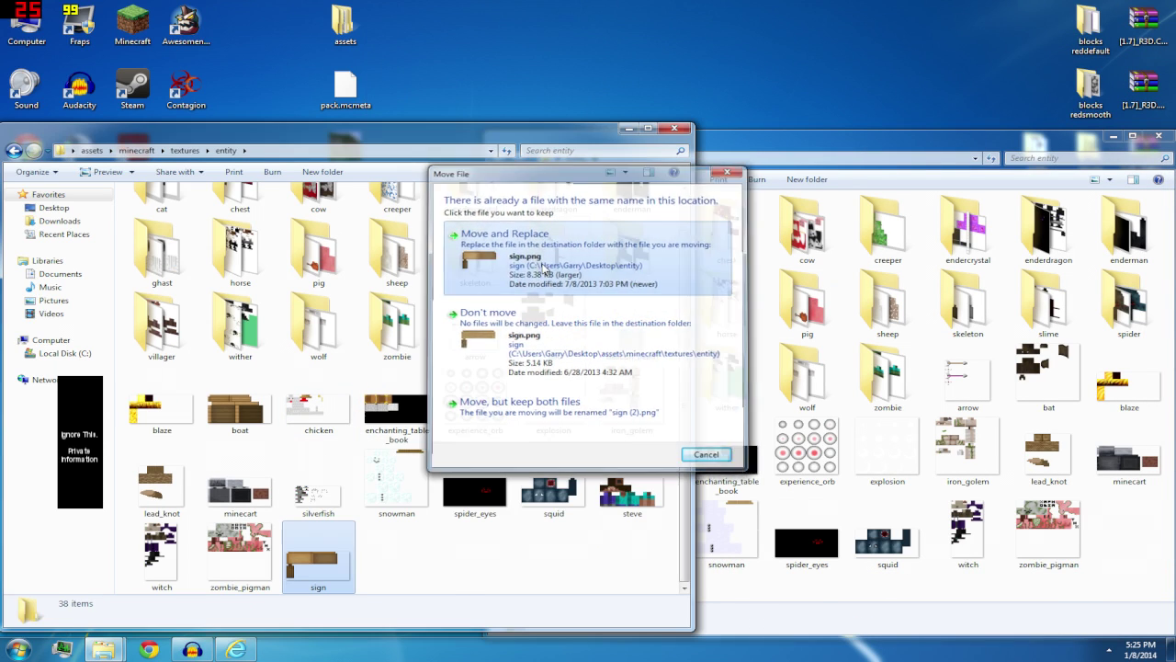
{"action": "left_click", "coordinate": [544, 265]}
{"action": "left_click", "coordinate": [241, 408]}
{"action": "left_click", "coordinate": [321, 569]}
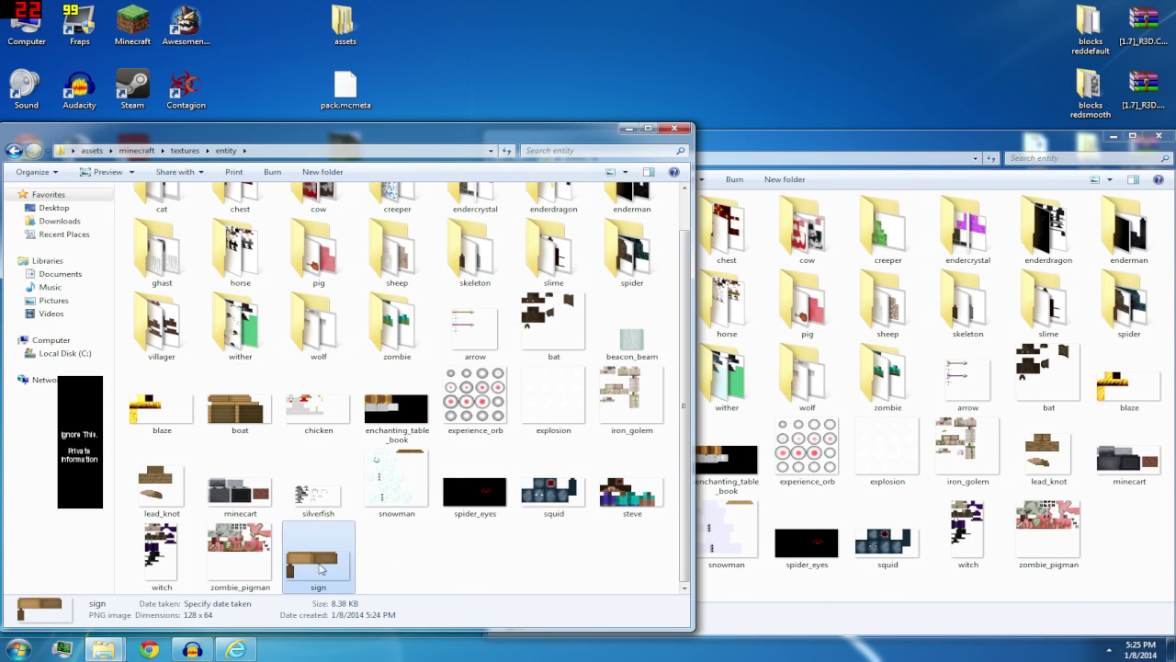
Compare the experience_orb images of both entity folders and replace the pack's version with the extracted one
{"action": "left_click", "coordinate": [887, 540]}
{"action": "left_click", "coordinate": [811, 465]}
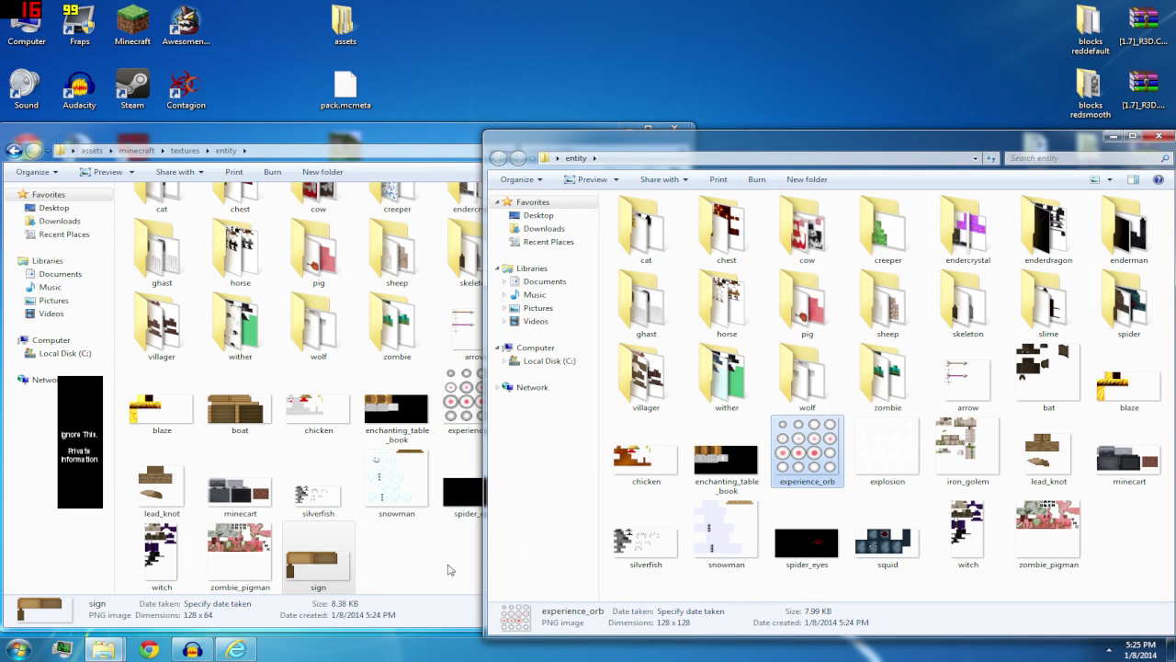
{"action": "double_click", "coordinate": [466, 400]}
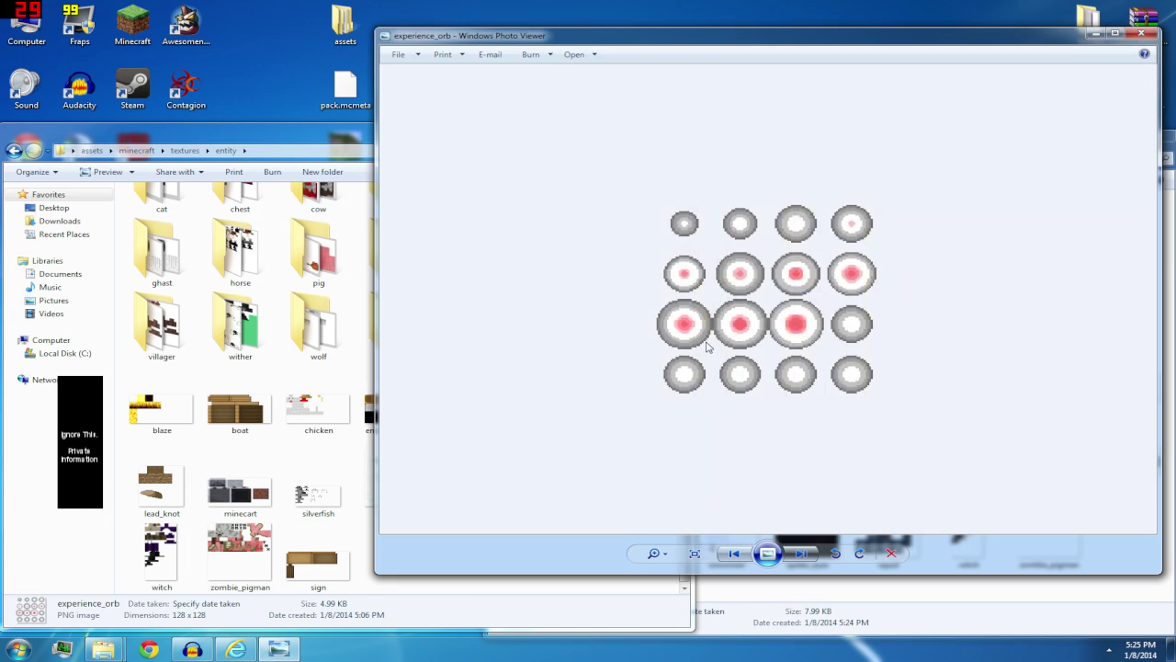
{"action": "left_click", "coordinate": [1144, 37]}
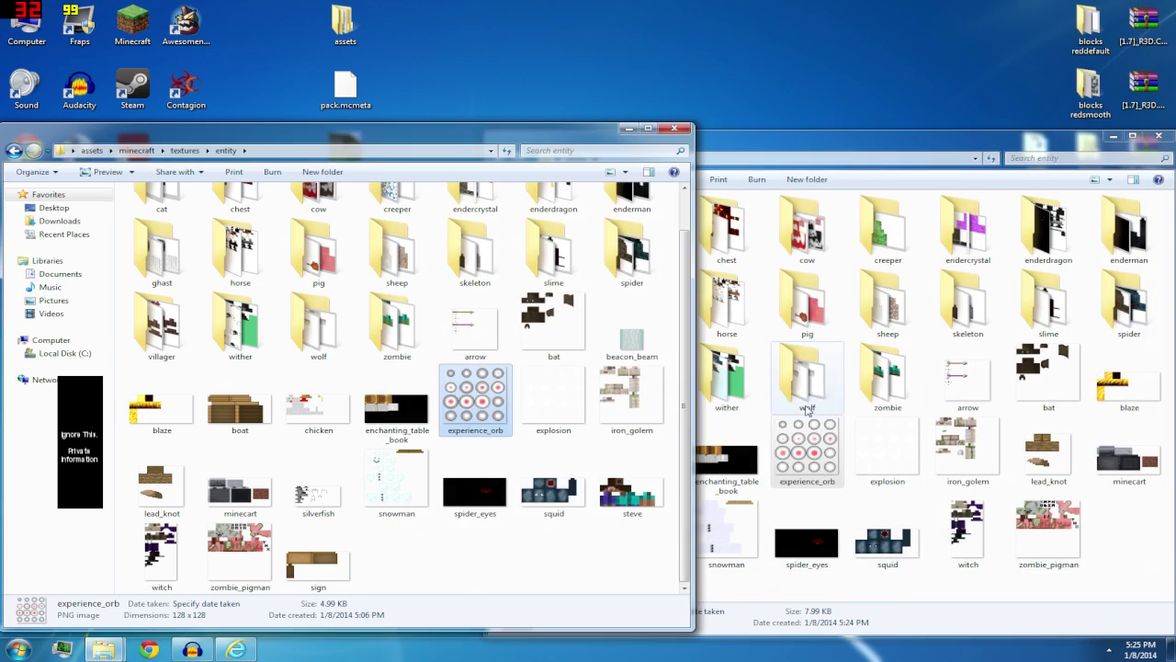
{"action": "left_click", "coordinate": [807, 441]}
{"action": "double_click", "coordinate": [807, 441]}
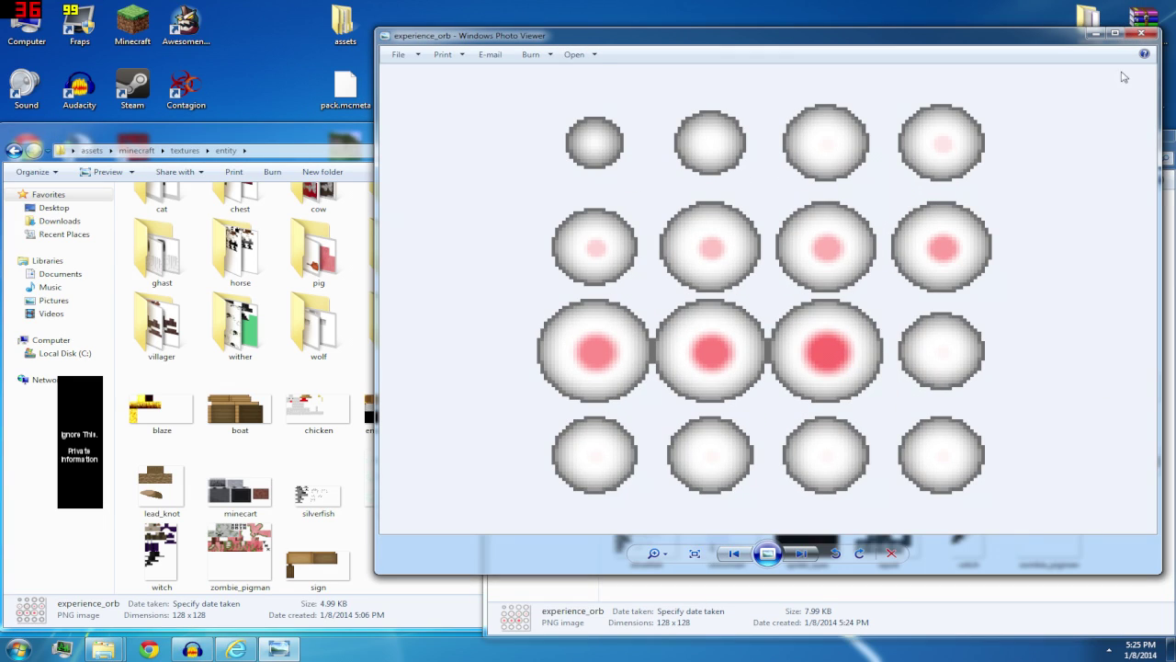
{"action": "left_click", "coordinate": [1140, 33]}
{"action": "left_click_drag", "start_coordinate": [807, 476], "coordinate": [421, 572]}
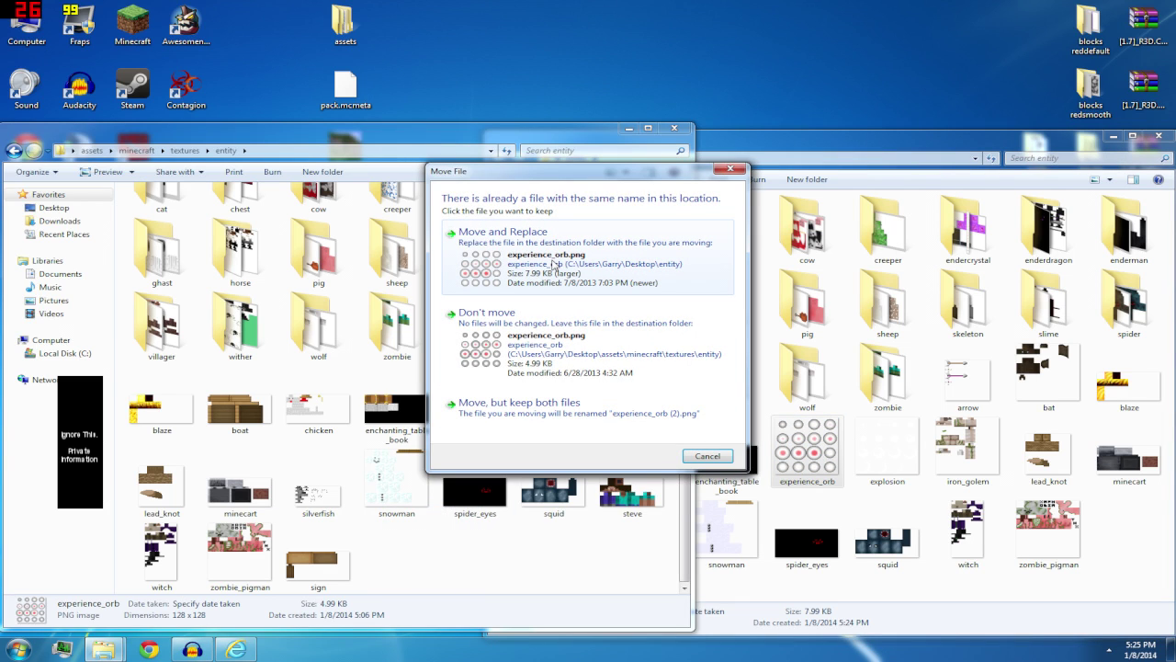
{"action": "left_click", "coordinate": [552, 263]}
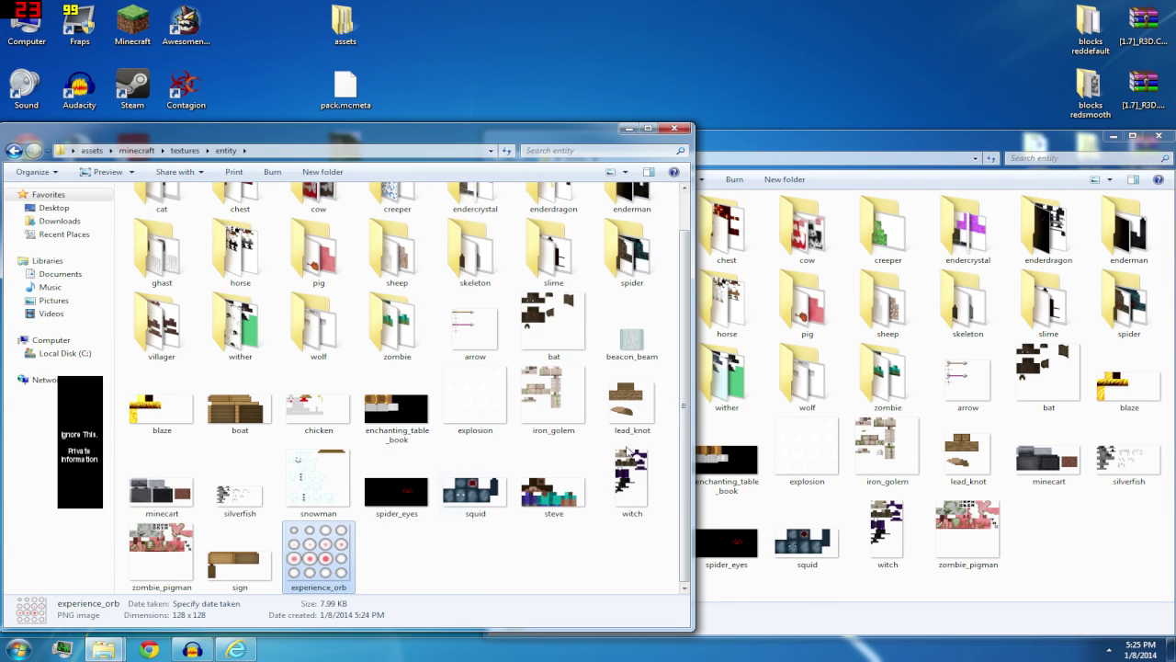
Look over the explosion and zombie_pigman images in the extracted entity folder and view the witch image enlarged
{"action": "left_click", "coordinate": [814, 451]}
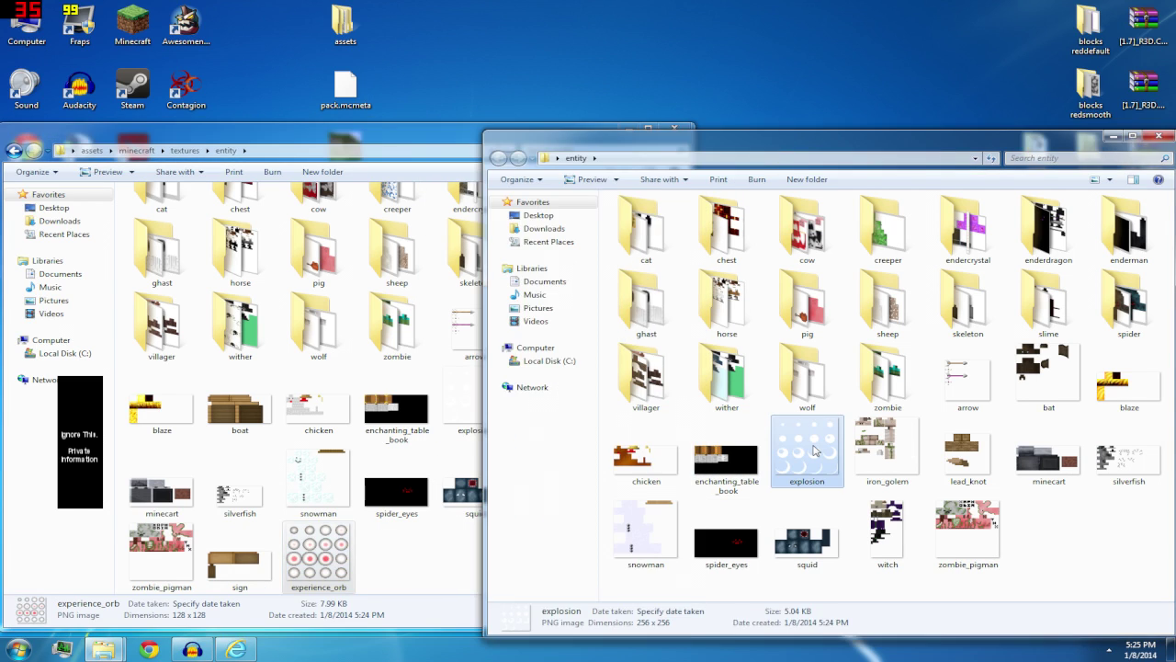
{"action": "left_click", "coordinate": [1052, 526]}
{"action": "left_click", "coordinate": [968, 533]}
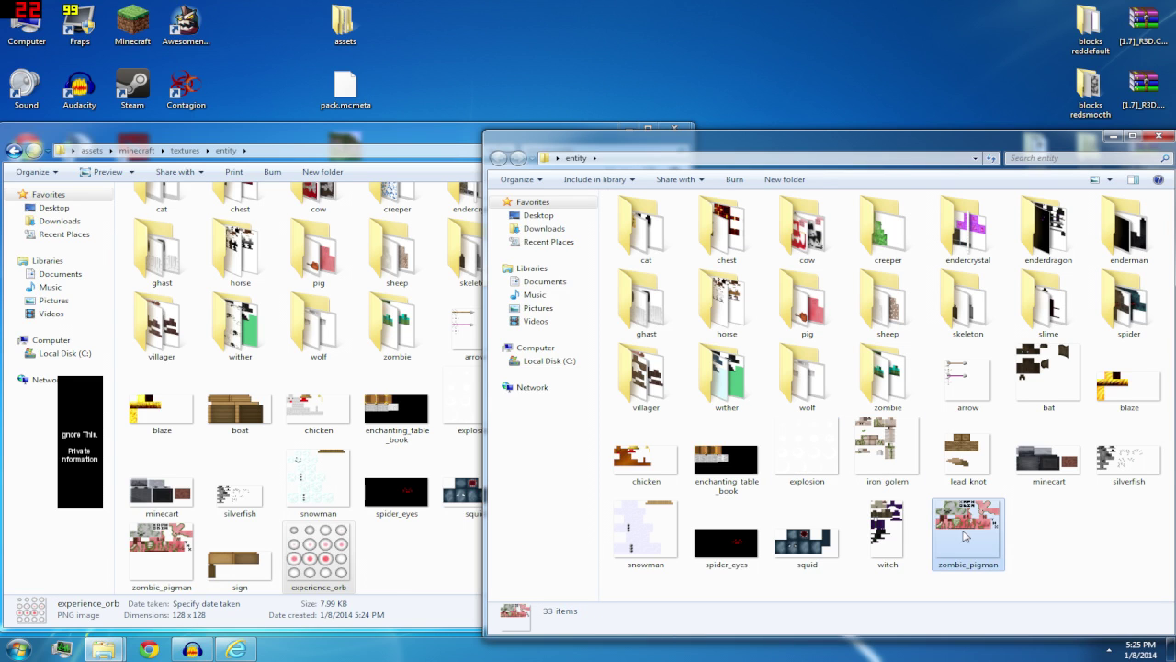
{"action": "left_click", "coordinate": [881, 532]}
{"action": "double_click", "coordinate": [881, 532]}
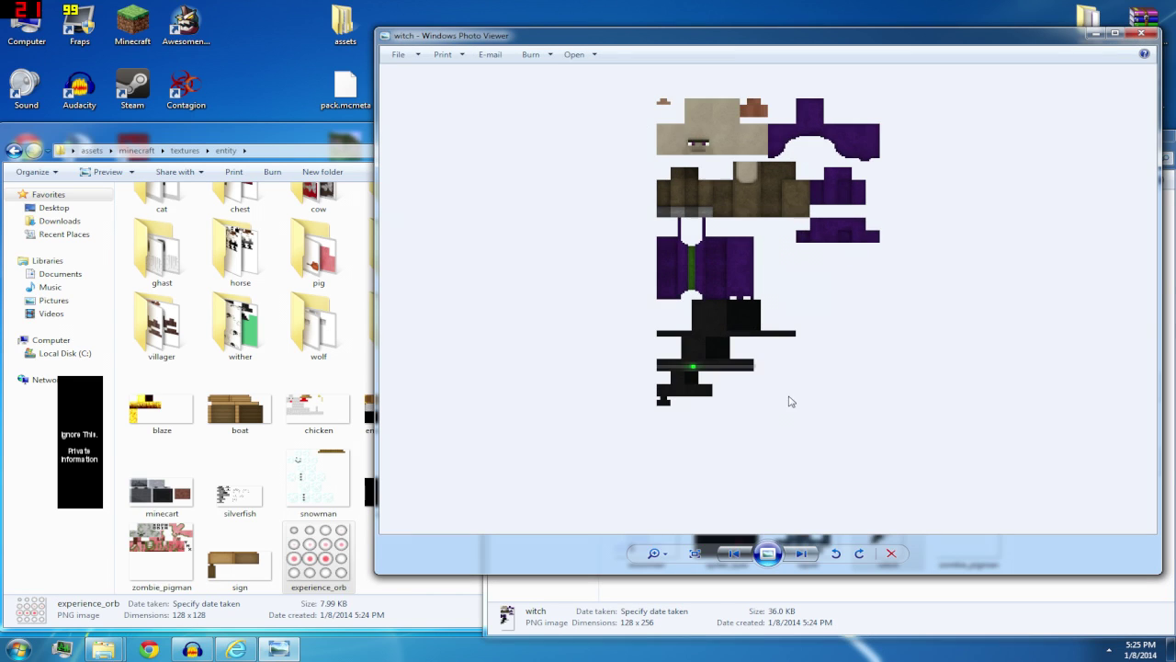
{"action": "left_click", "coordinate": [1142, 34]}
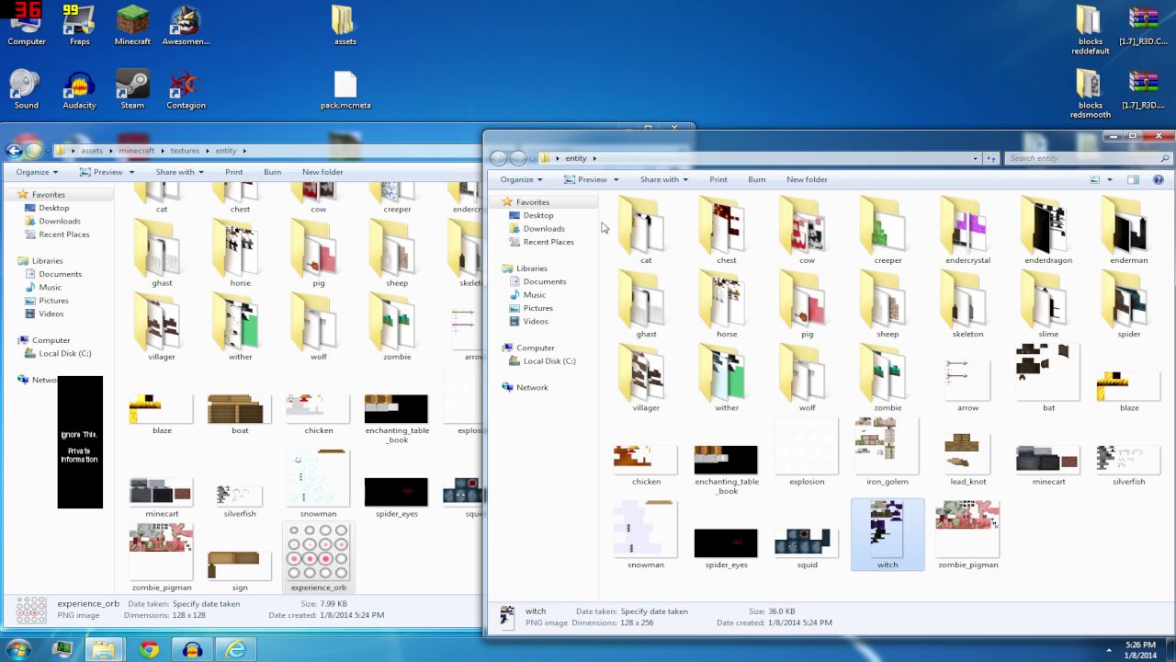
View the extracted entity folder's enchanting_table_book and arrow images at enlarged size
{"action": "left_click_drag", "start_coordinate": [603, 228], "coordinate": [1151, 593]}
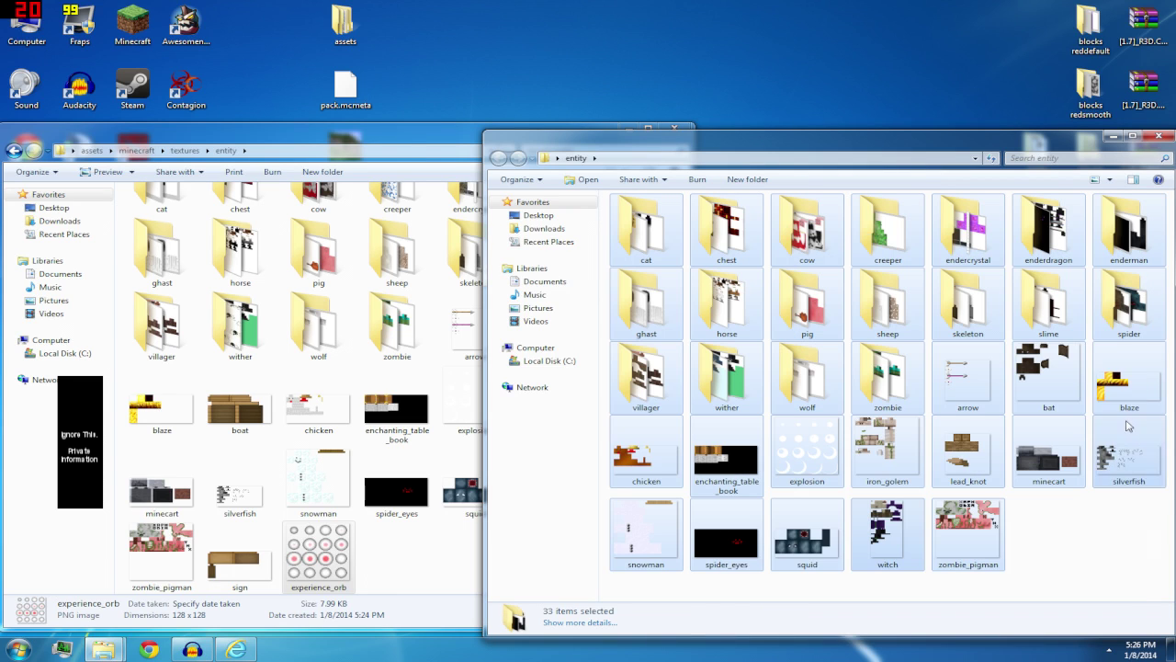
{"action": "left_click", "coordinate": [1129, 303]}
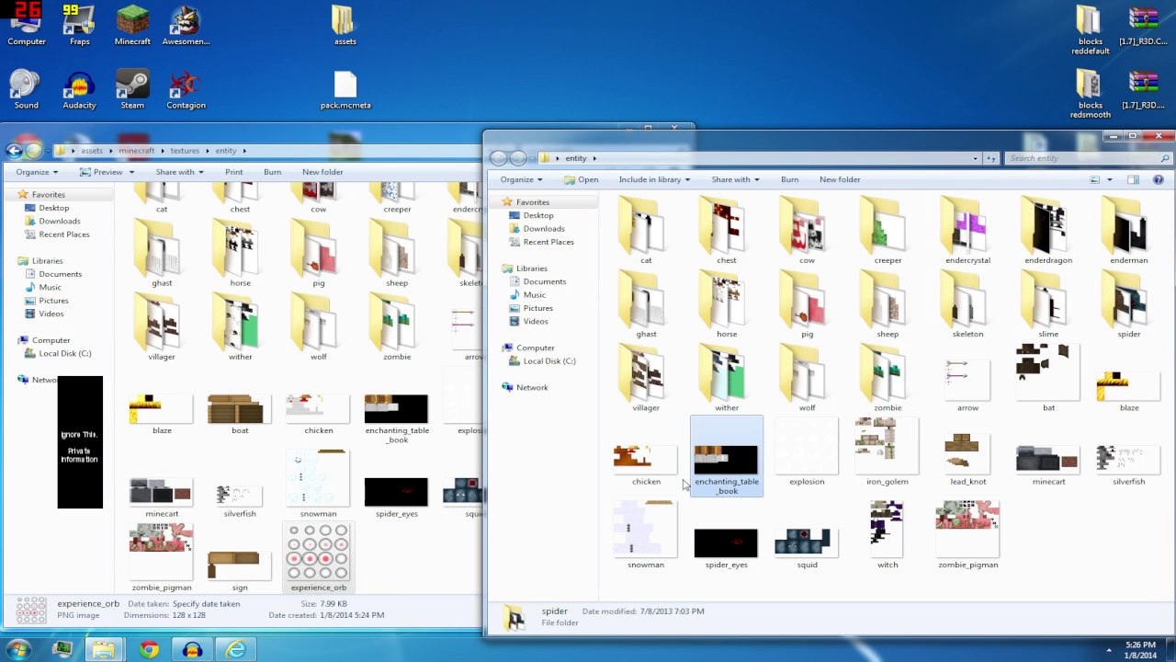
{"action": "double_click", "coordinate": [726, 455]}
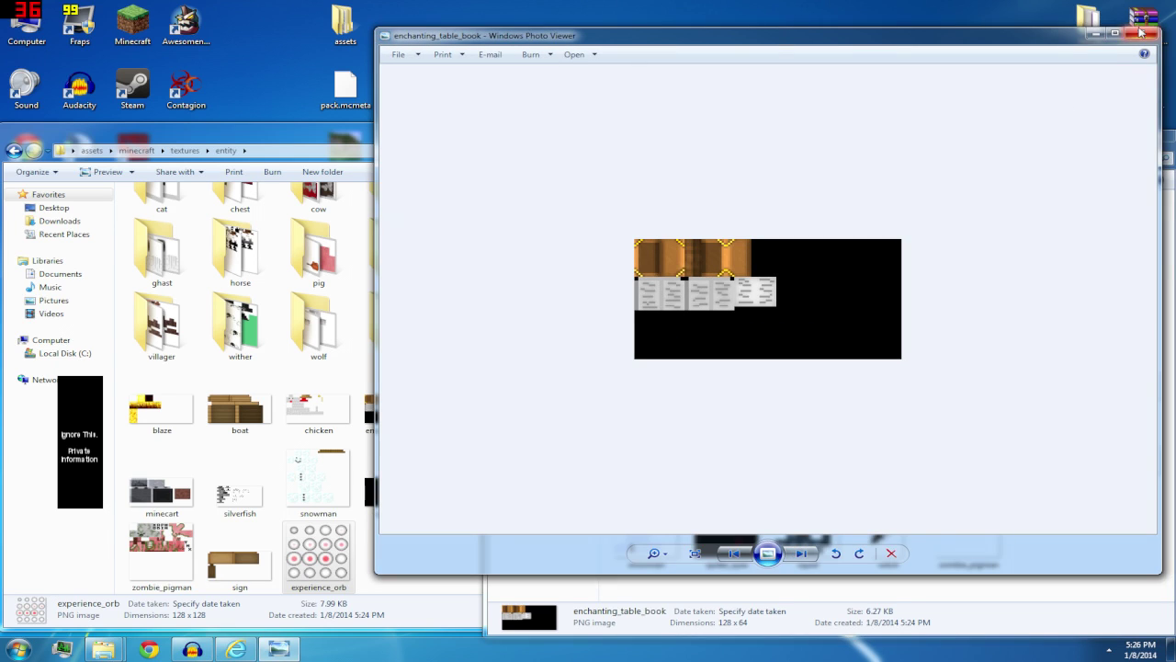
{"action": "left_click", "coordinate": [1140, 34]}
{"action": "double_click", "coordinate": [968, 377]}
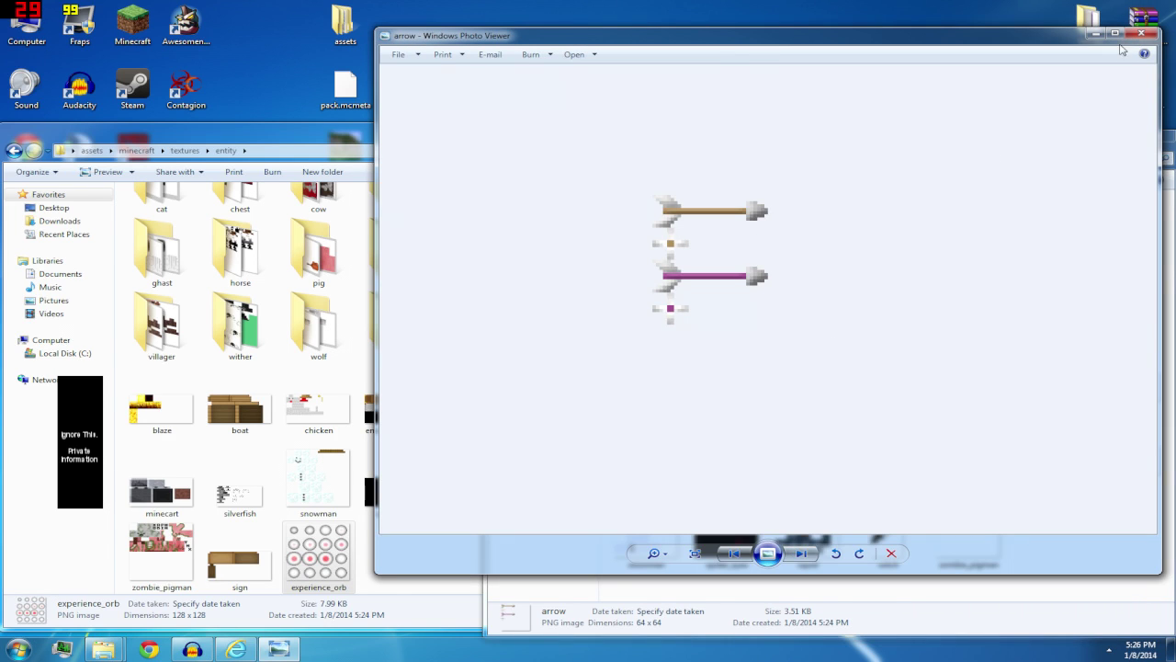
{"action": "left_click", "coordinate": [1141, 34]}
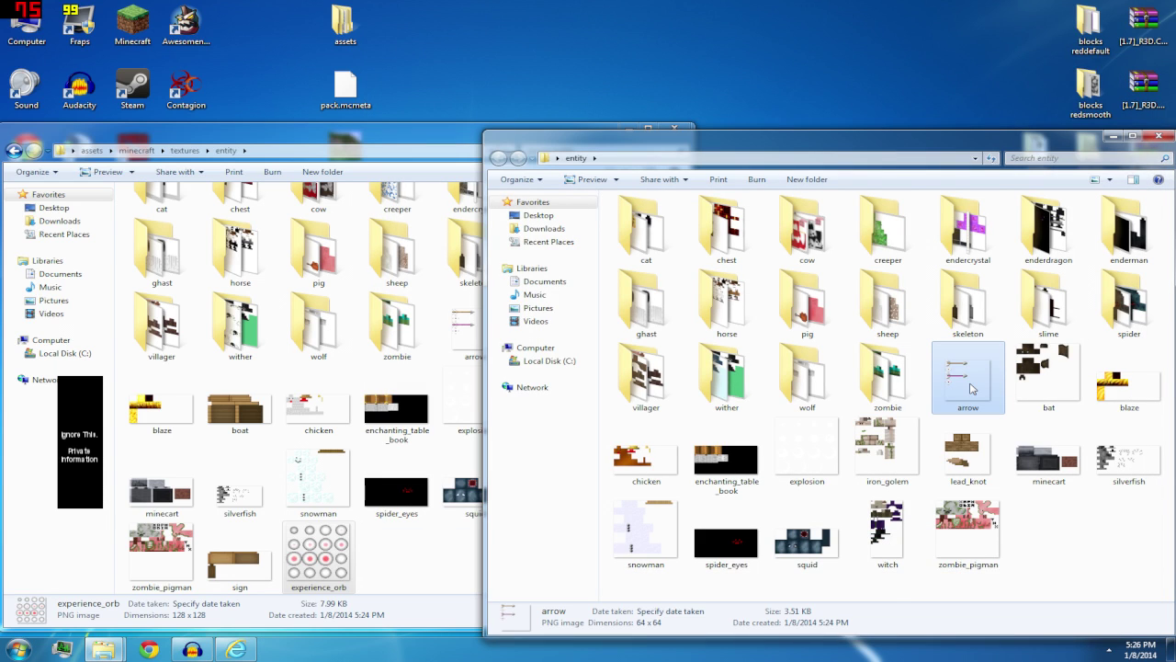
{"action": "double_click", "coordinate": [970, 386]}
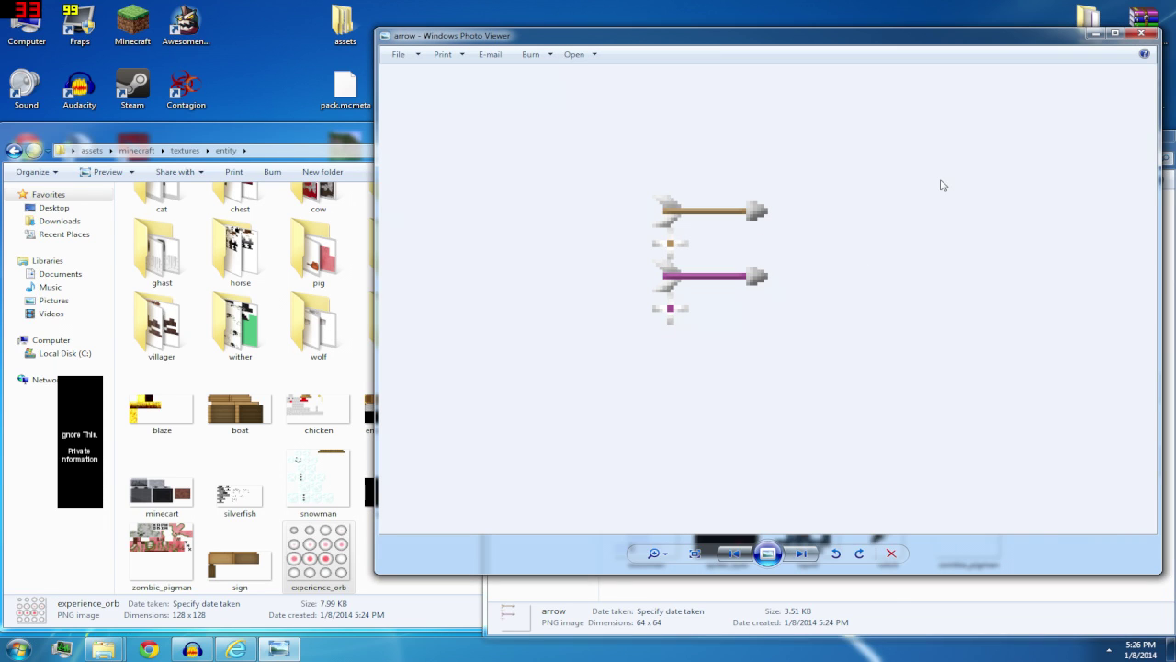
{"action": "left_click", "coordinate": [1142, 35]}
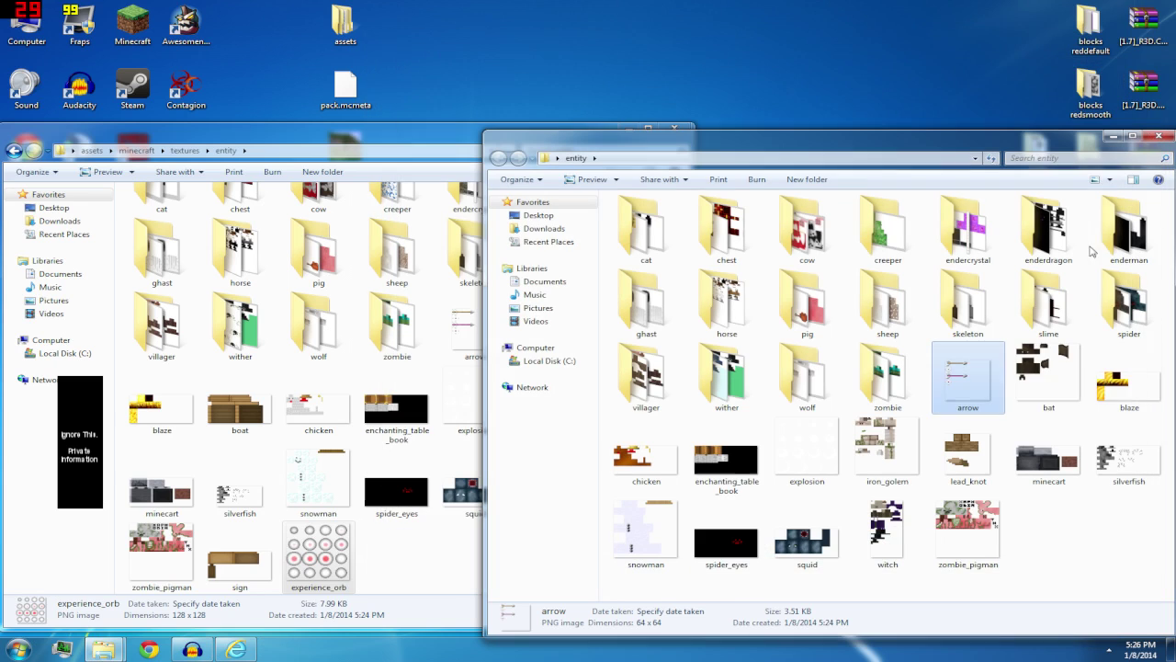
Examine the remaining images of the extracted entity folder, plus boat and explosion in the pack's entity folder, for further replacements
{"action": "left_click", "coordinate": [1043, 392]}
{"action": "left_click", "coordinate": [1125, 394]}
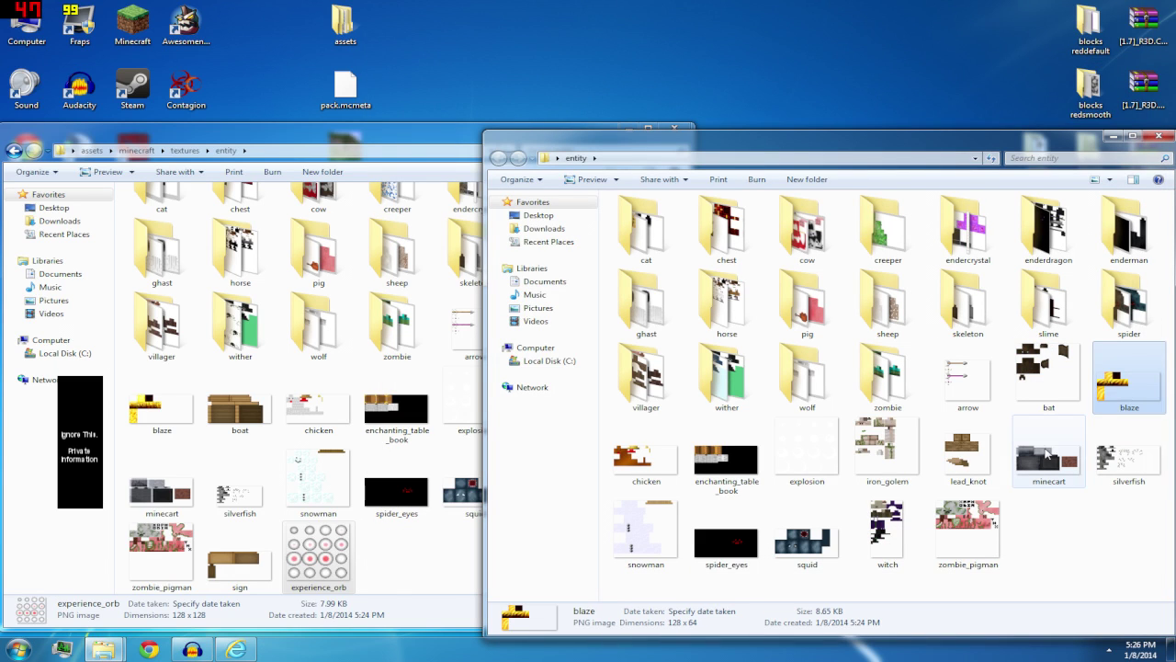
{"action": "left_click", "coordinate": [1046, 450]}
{"action": "left_click", "coordinate": [965, 526]}
{"action": "left_click", "coordinate": [879, 538]}
{"action": "left_click", "coordinate": [798, 544]}
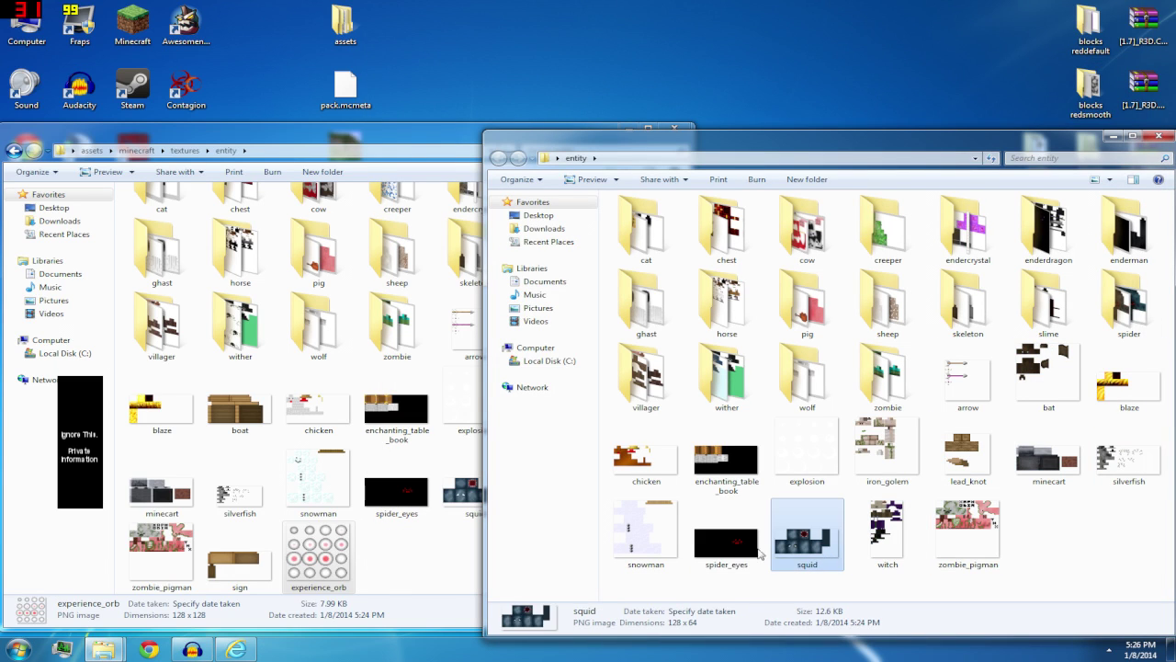
{"action": "left_click", "coordinate": [726, 540]}
{"action": "left_click", "coordinate": [646, 535]}
{"action": "left_click", "coordinate": [646, 455]}
{"action": "left_click", "coordinate": [726, 454]}
{"action": "left_click", "coordinate": [807, 452]}
{"action": "left_click", "coordinate": [821, 520]}
{"action": "left_click", "coordinate": [1128, 455]}
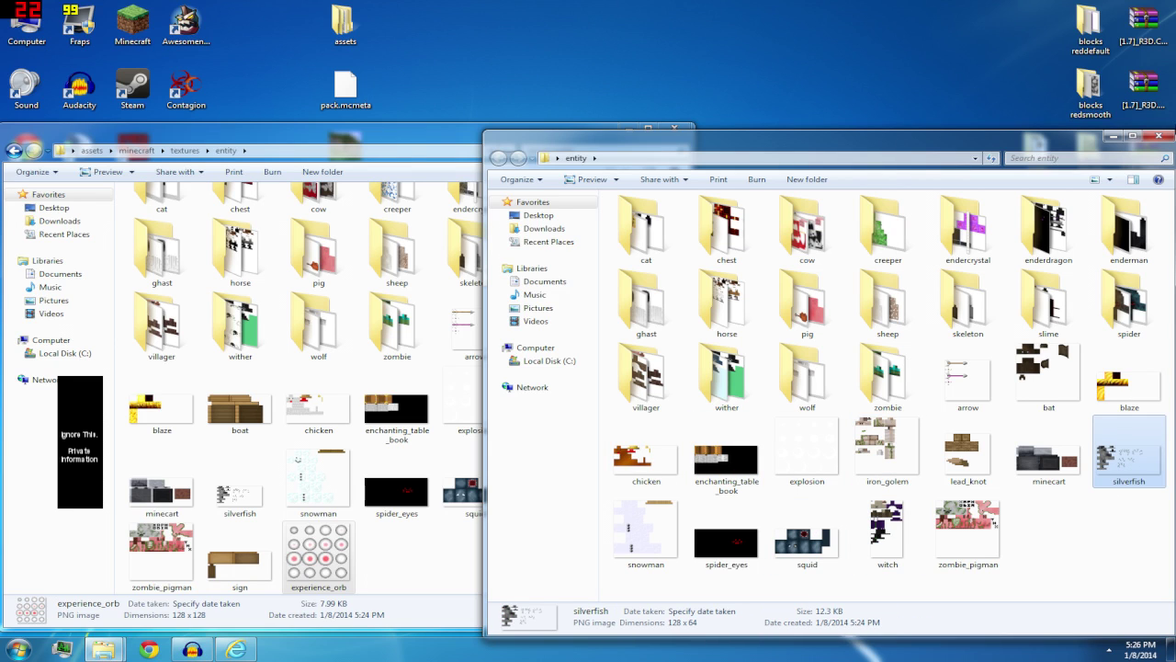
{"action": "left_click", "coordinate": [221, 549]}
{"action": "left_click", "coordinate": [241, 412]}
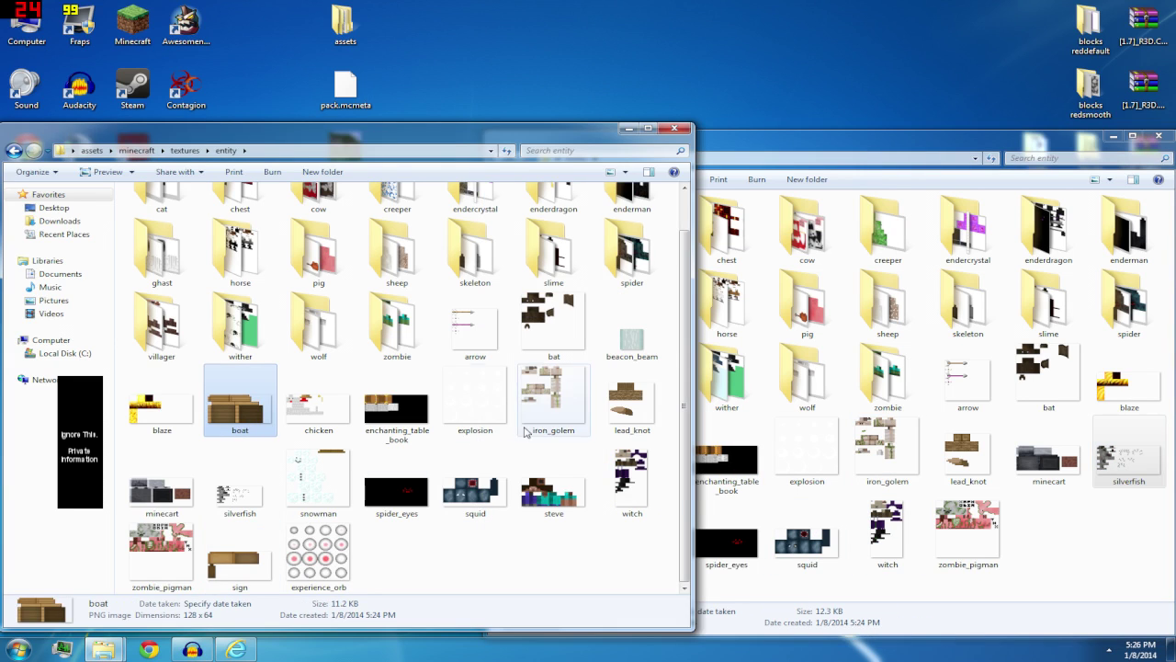
{"action": "left_click", "coordinate": [471, 409]}
Close both entity folder windows, refresh the desktop and open the pack's assets folder
{"action": "left_click", "coordinate": [1158, 135]}
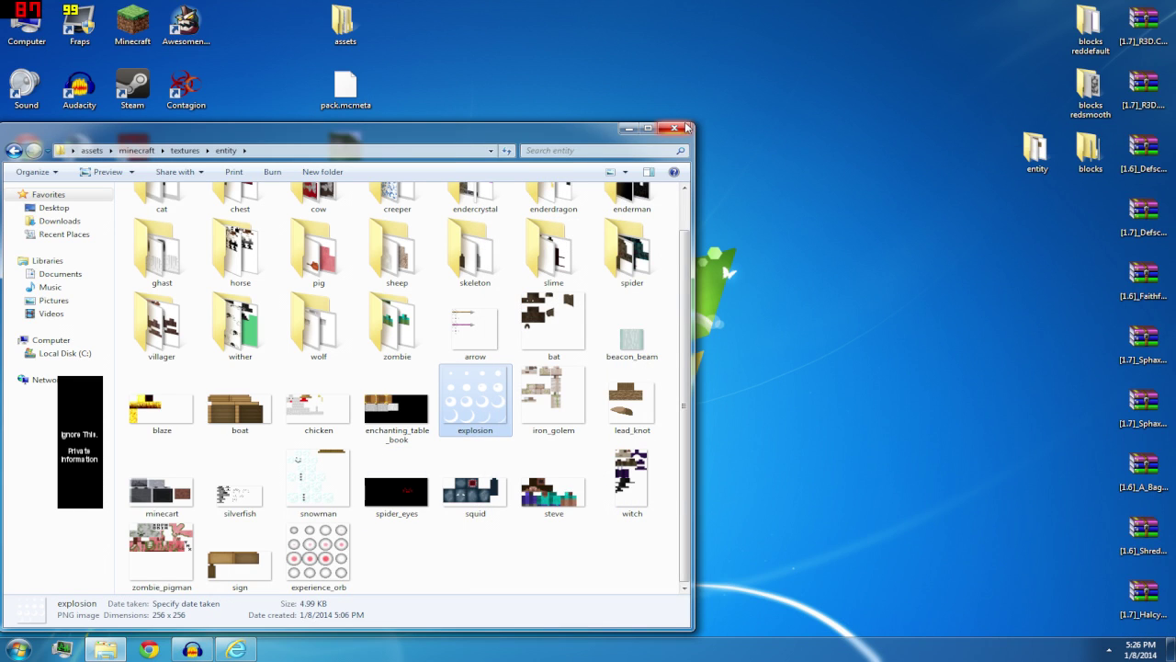
{"action": "left_click", "coordinate": [675, 129]}
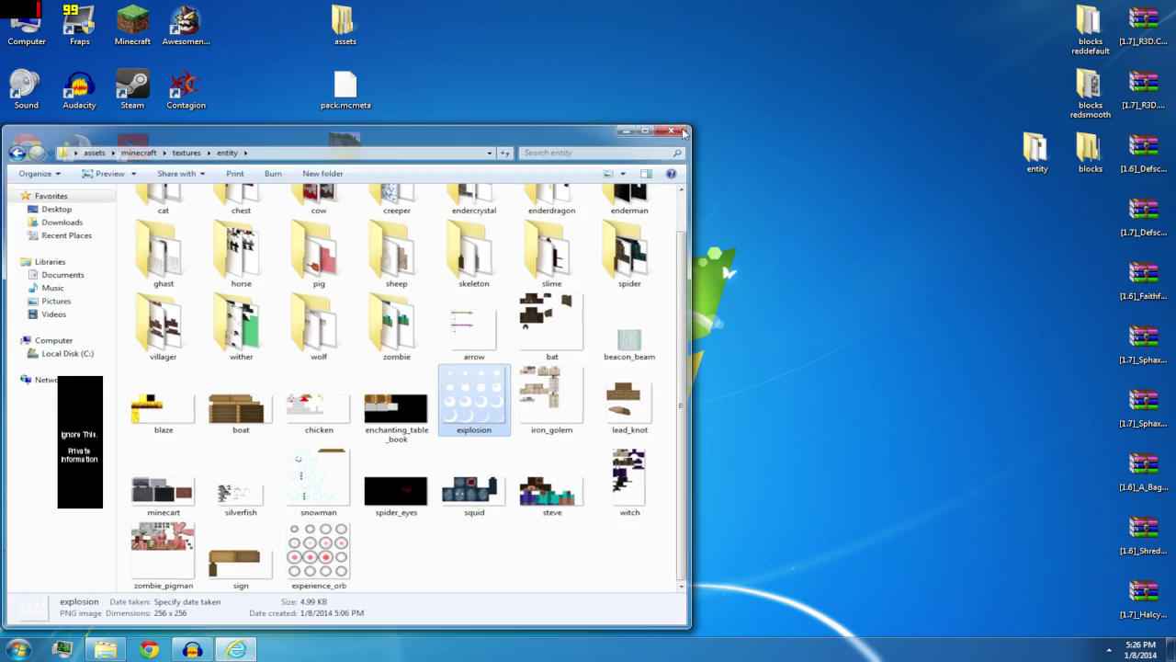
{"action": "right_click", "coordinate": [467, 230]}
{"action": "left_click", "coordinate": [515, 263]}
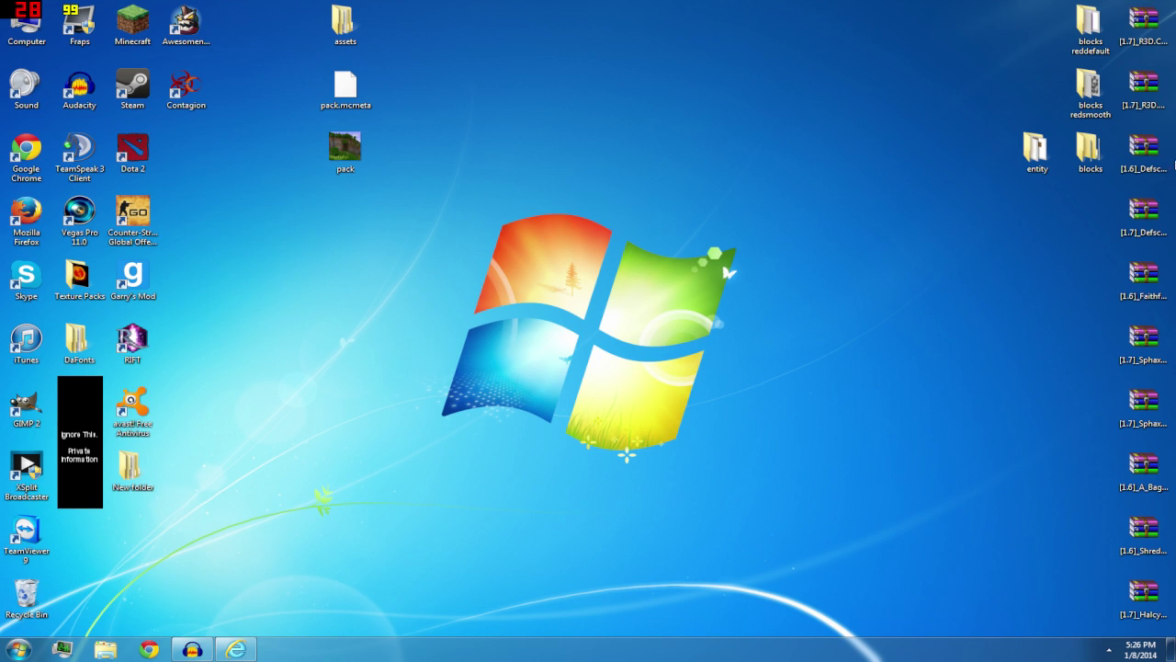
{"action": "double_click", "coordinate": [344, 22]}
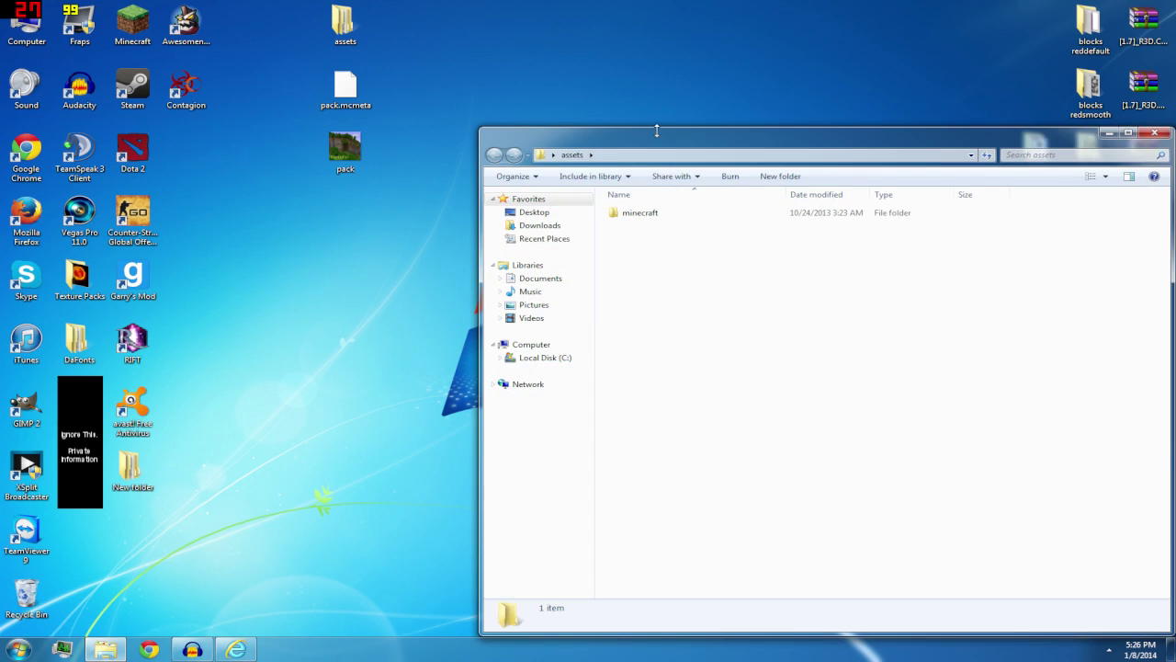
Open the pack's minecraft\textures\blocks folder and place its window clear of the archives on the desktop
{"action": "left_click_drag", "start_coordinate": [656, 131], "coordinate": [281, 90]}
{"action": "double_click", "coordinate": [259, 174]}
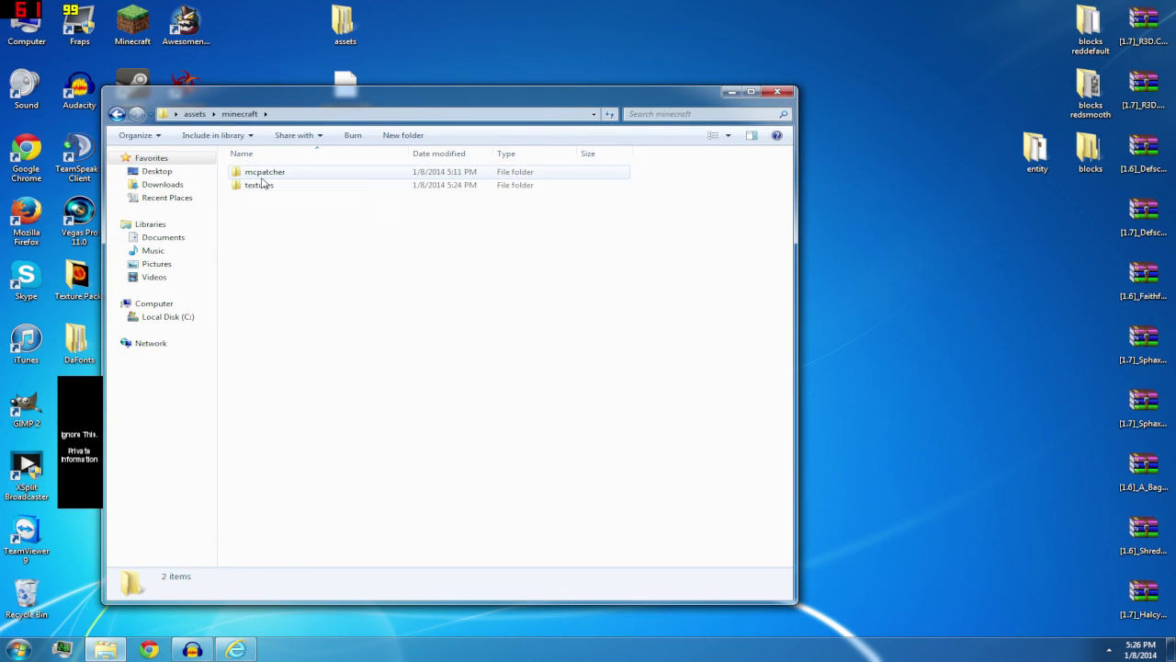
{"action": "double_click", "coordinate": [260, 184]}
{"action": "left_click", "coordinate": [264, 188]}
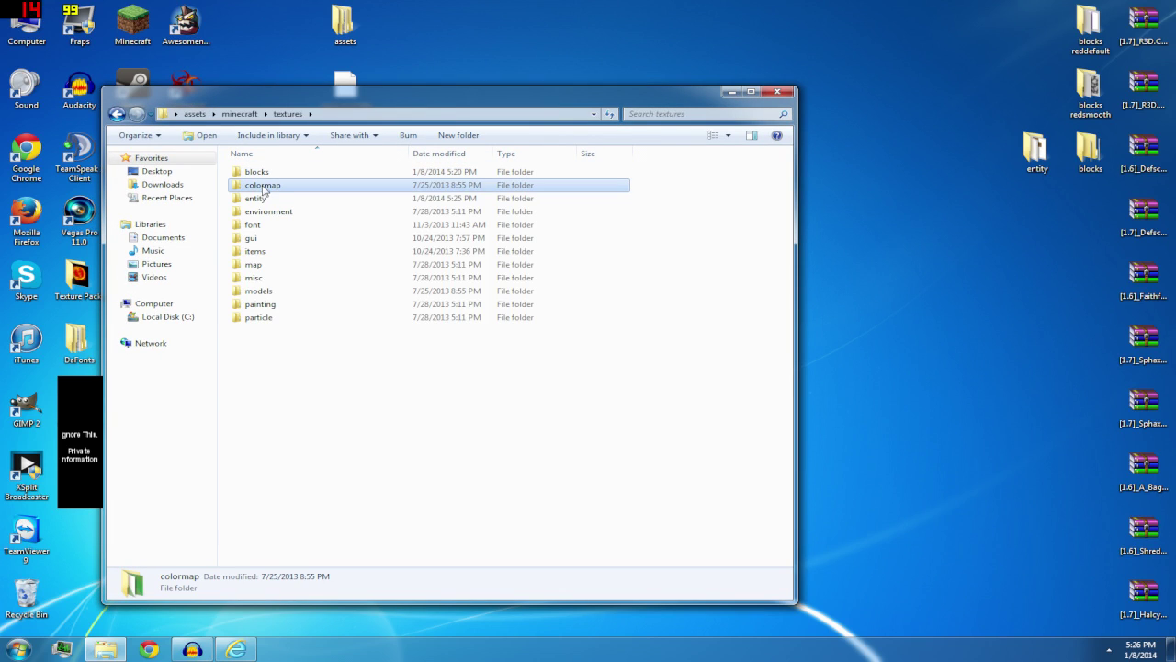
{"action": "left_click", "coordinate": [259, 199]}
{"action": "left_click", "coordinate": [270, 174]}
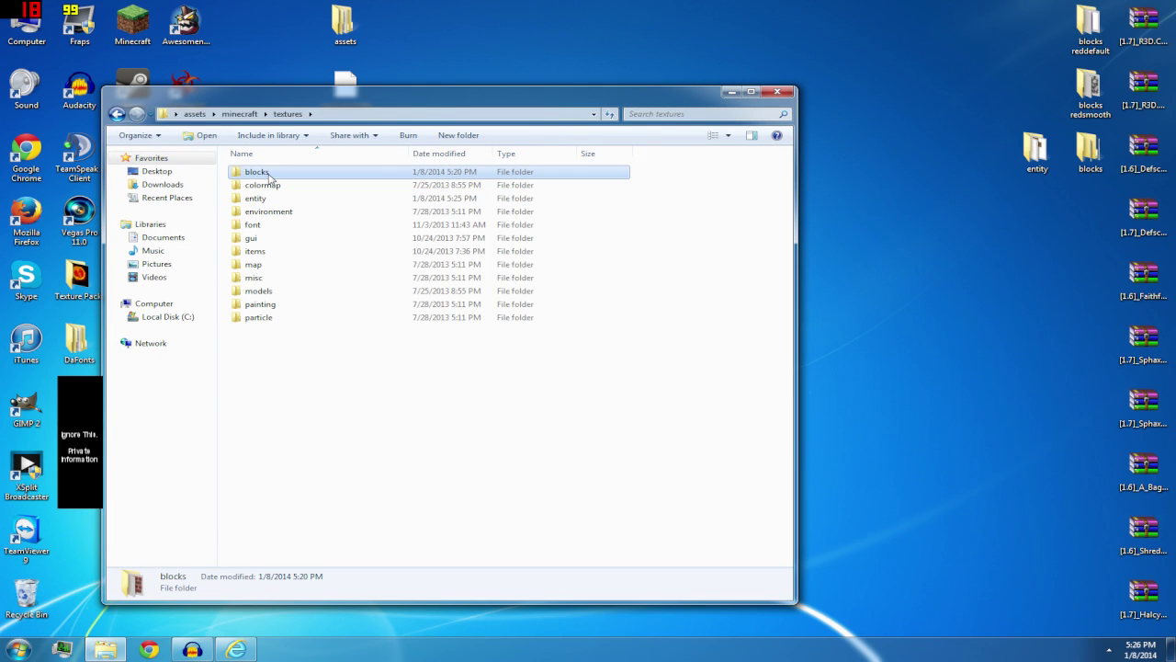
{"action": "double_click", "coordinate": [270, 174]}
{"action": "left_click_drag", "start_coordinate": [379, 101], "coordinate": [302, 78]}
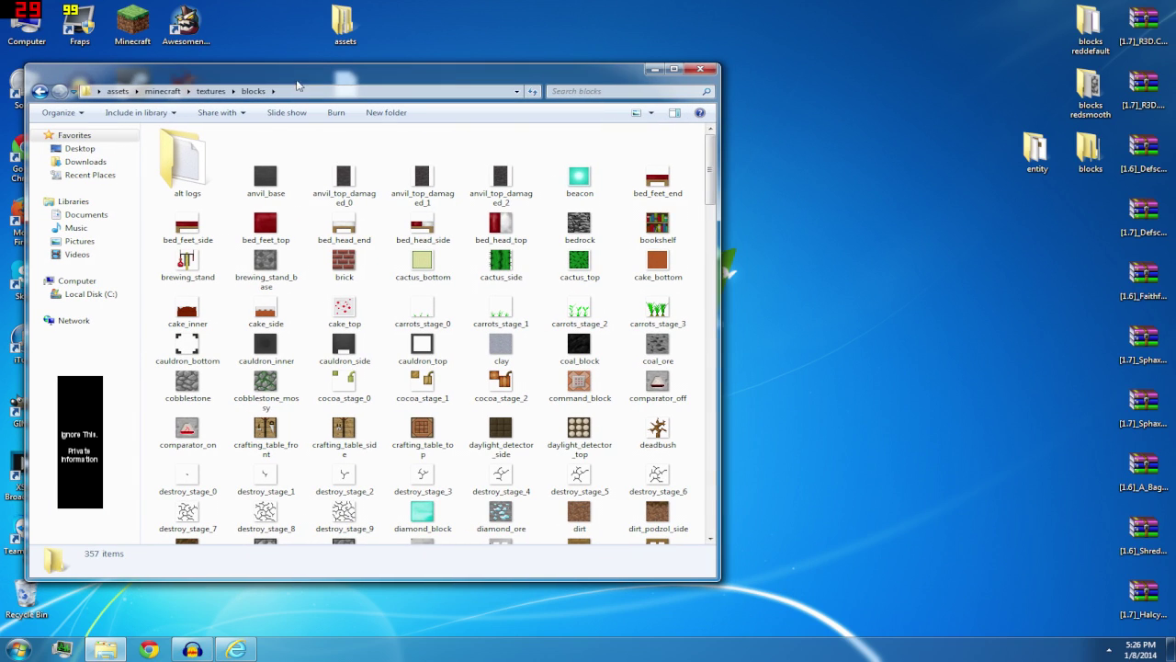
{"action": "left_click", "coordinate": [471, 282]}
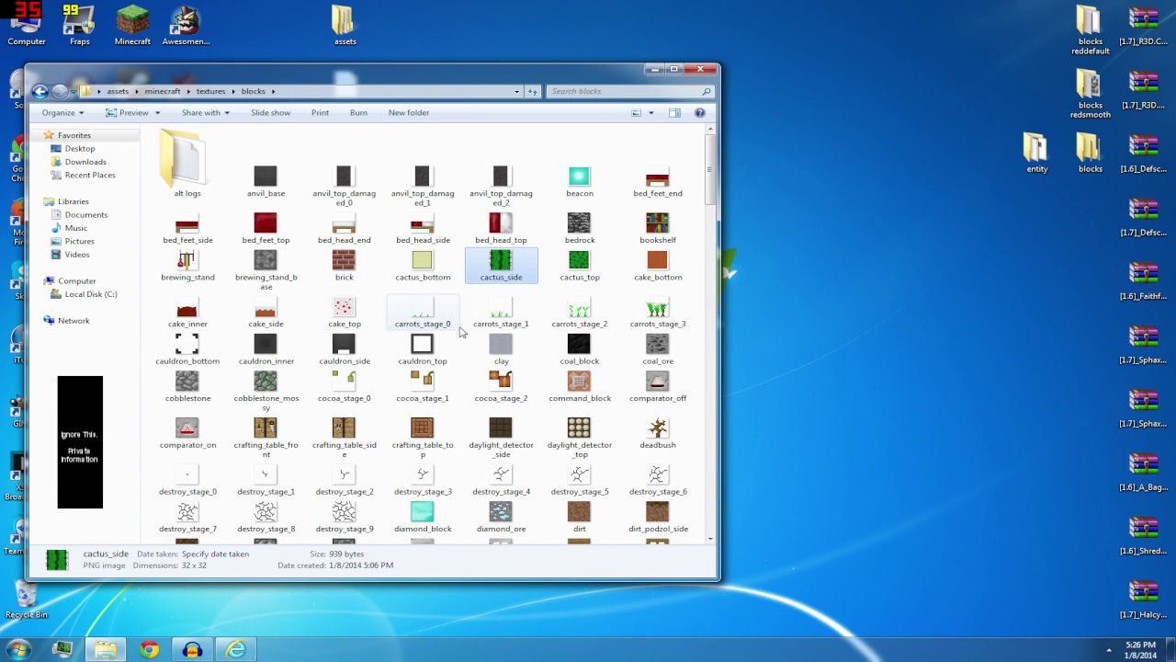
Open the [1.7]_Sphax_PureBDcraft_32x.zip archive at its assets\minecraft\textures folder, dismissing the license reminder
{"action": "left_click", "coordinate": [1145, 537]}
{"action": "left_click", "coordinate": [1147, 413]}
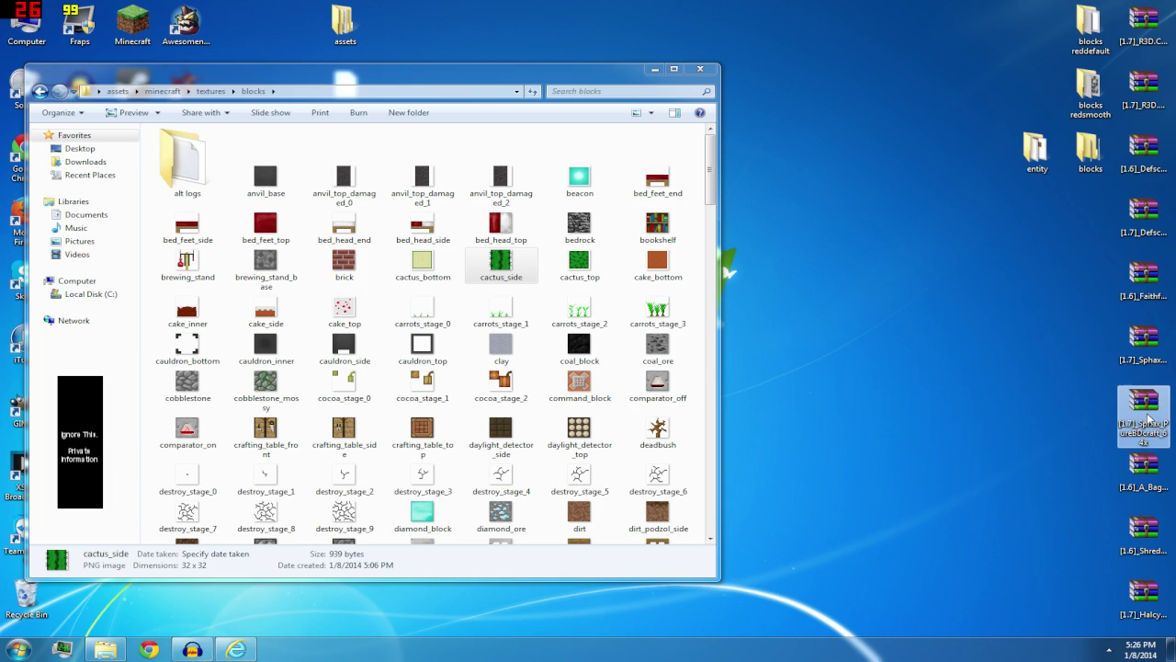
{"action": "double_click", "coordinate": [1147, 358]}
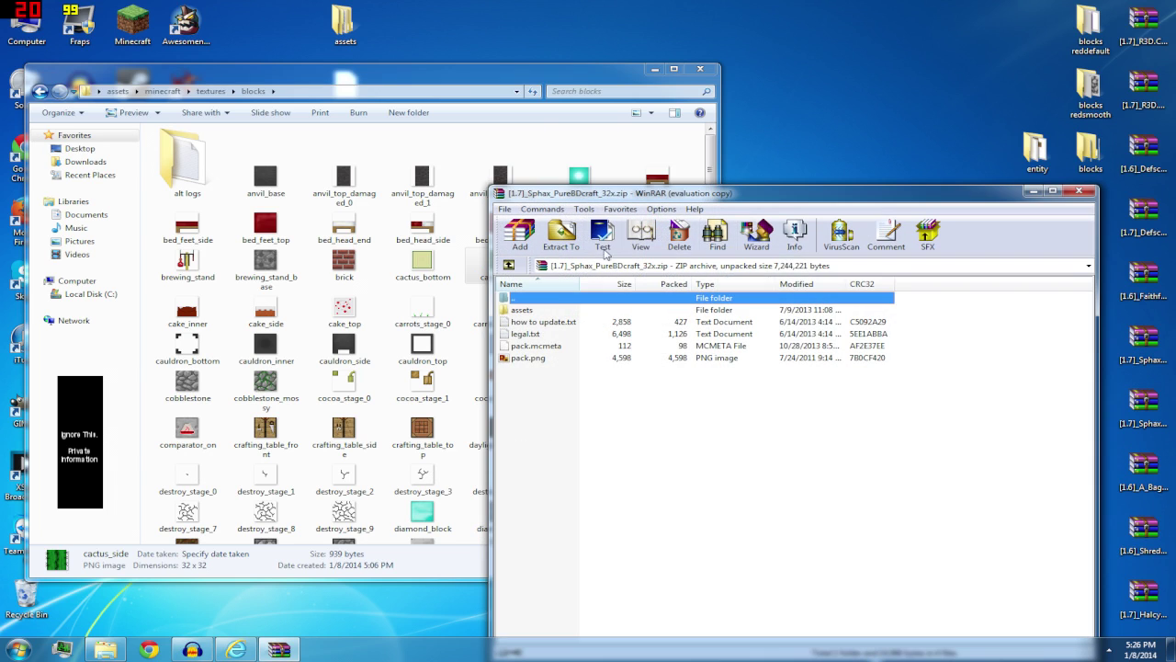
{"action": "left_click", "coordinate": [538, 310]}
{"action": "double_click", "coordinate": [537, 311]}
{"action": "double_click", "coordinate": [538, 310]}
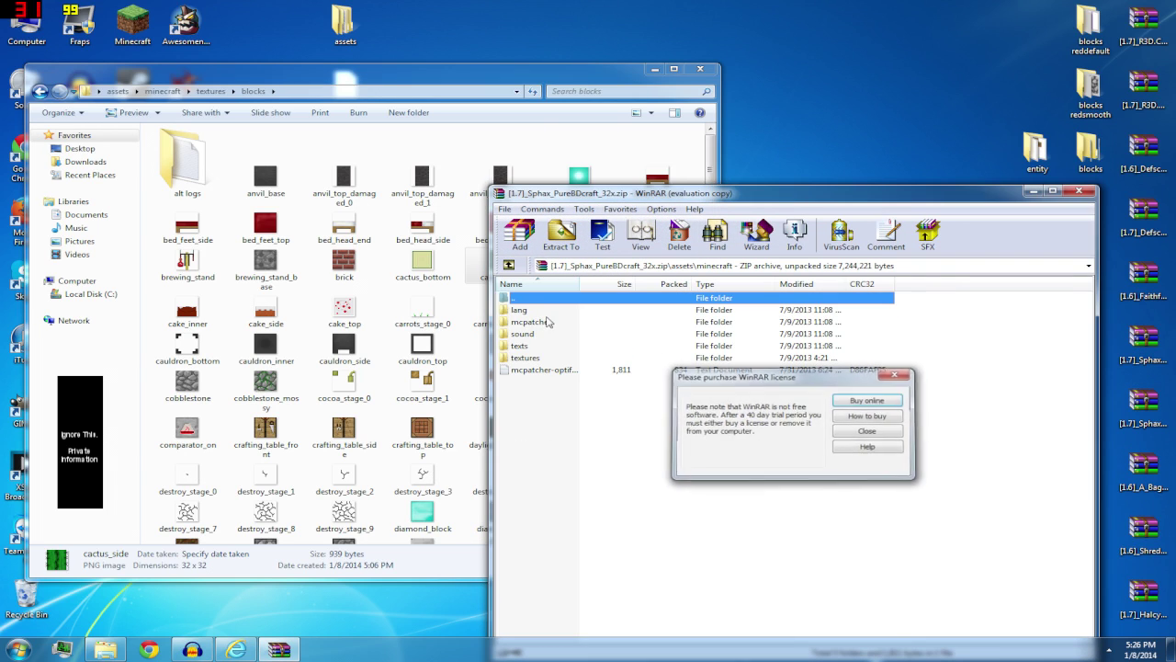
{"action": "key", "text": "Escape"}
{"action": "double_click", "coordinate": [526, 358]}
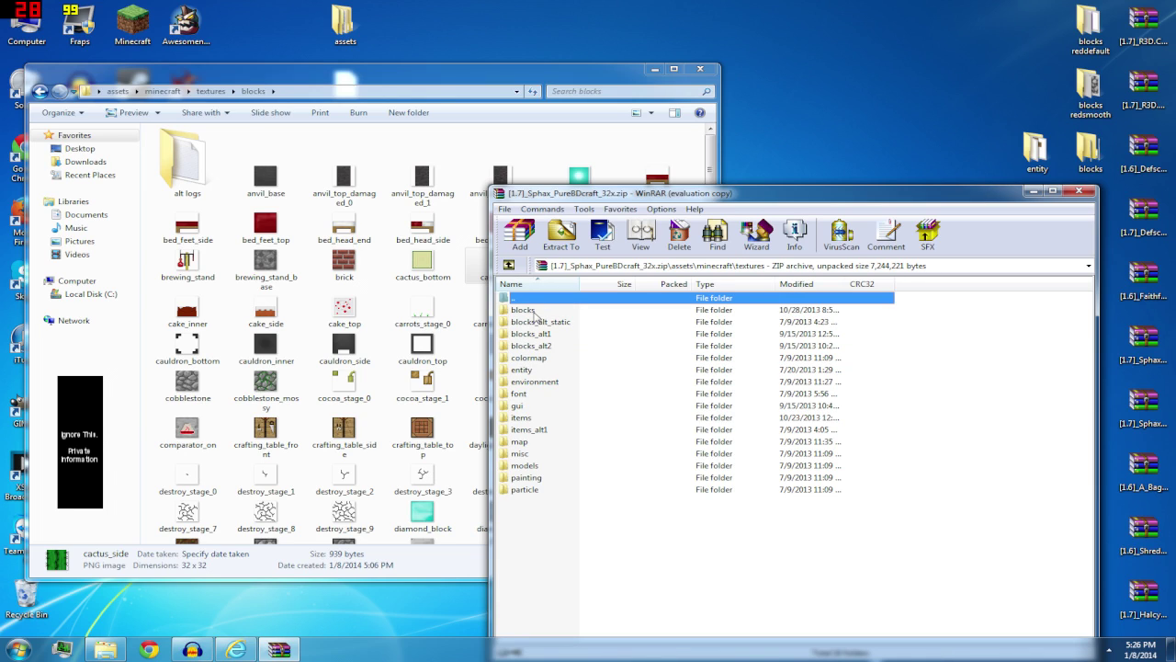
Rename the existing blocks folder on the desktop as "blocks defscape"
{"action": "left_click", "coordinate": [536, 310]}
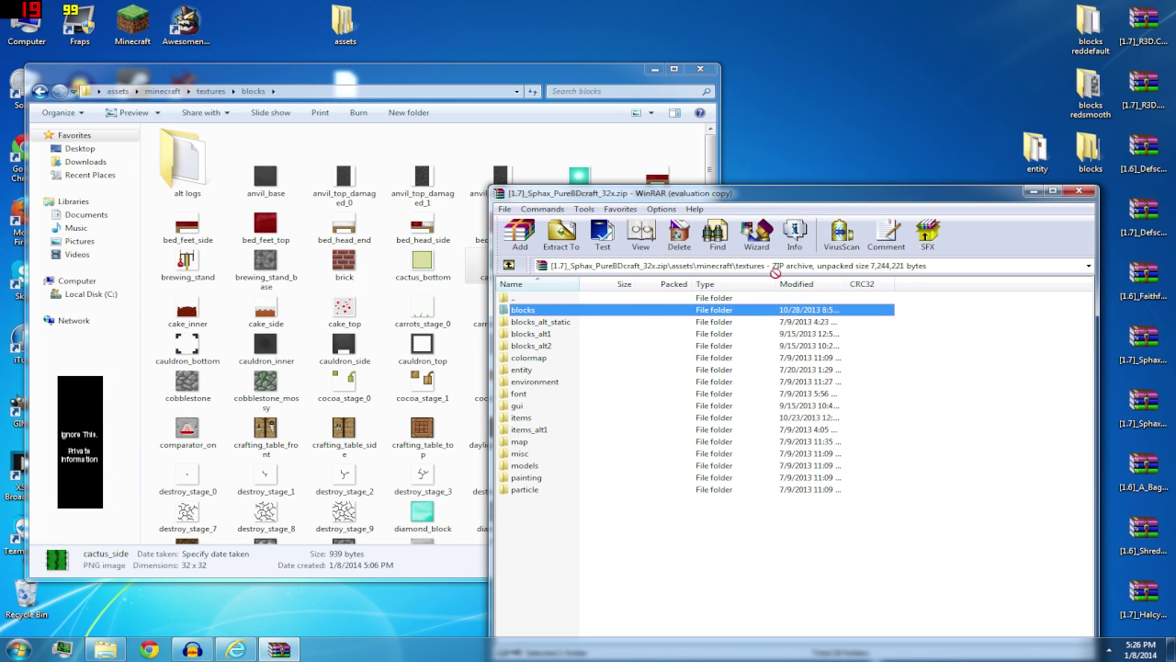
{"action": "left_click_drag", "start_coordinate": [555, 314], "coordinate": [1089, 147]}
{"action": "right_click", "coordinate": [1089, 152]}
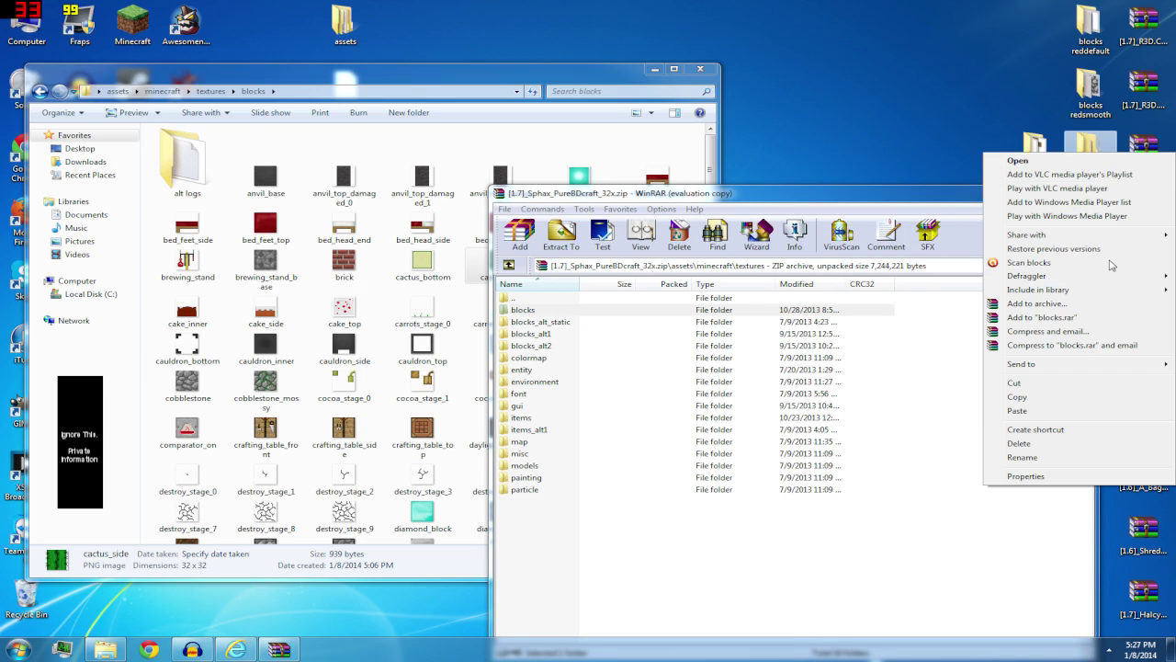
{"action": "left_click", "coordinate": [1022, 457]}
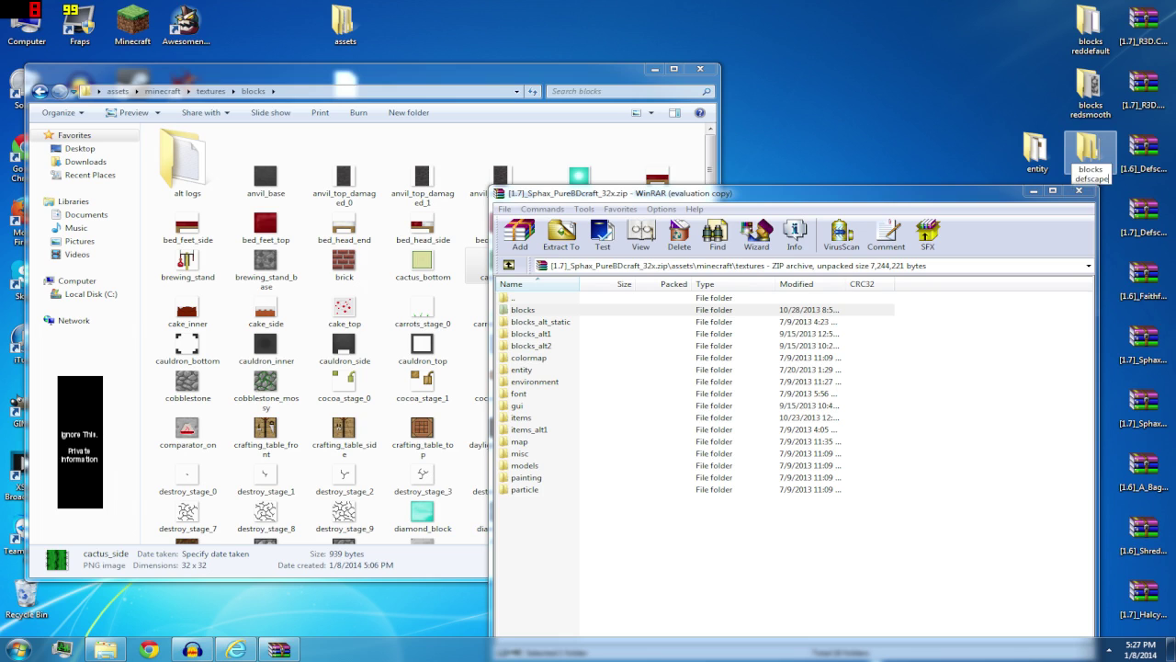
{"action": "key", "text": "Return"}
Extract the Sphax archive's blocks folder to an empty spot on the desktop and close the archive
{"action": "left_click_drag", "start_coordinate": [700, 207], "coordinate": [547, 223]}
{"action": "double_click", "coordinate": [373, 326]}
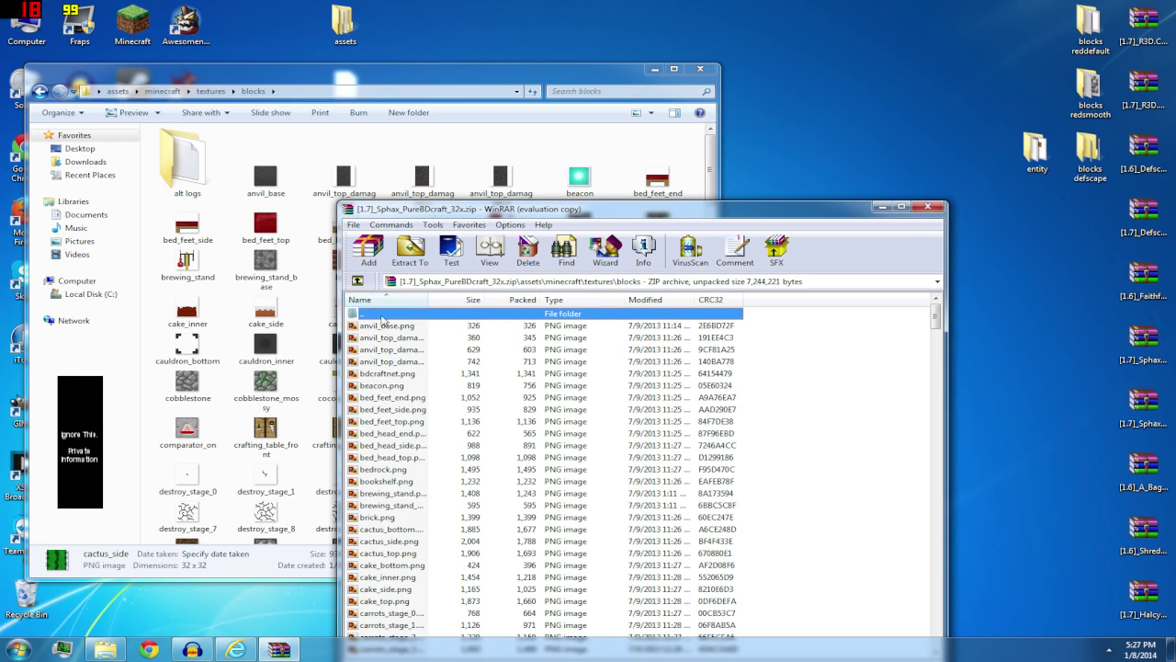
{"action": "double_click", "coordinate": [374, 313]}
{"action": "left_click_drag", "start_coordinate": [845, 357], "coordinate": [1055, 380]}
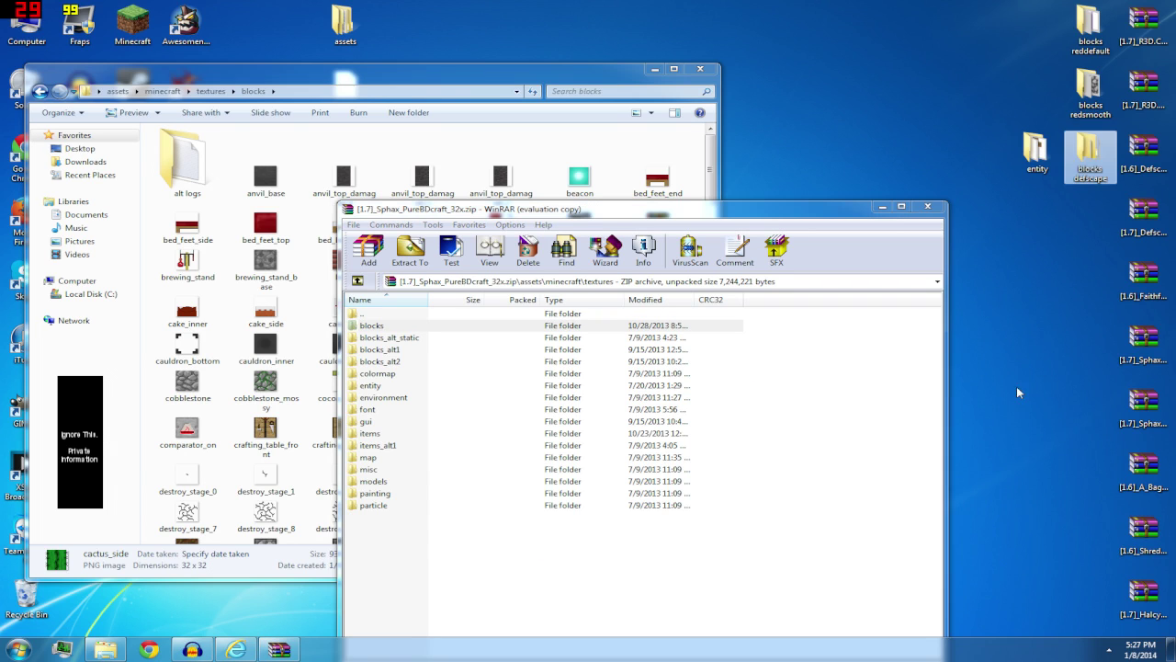
{"action": "left_click", "coordinate": [928, 207]}
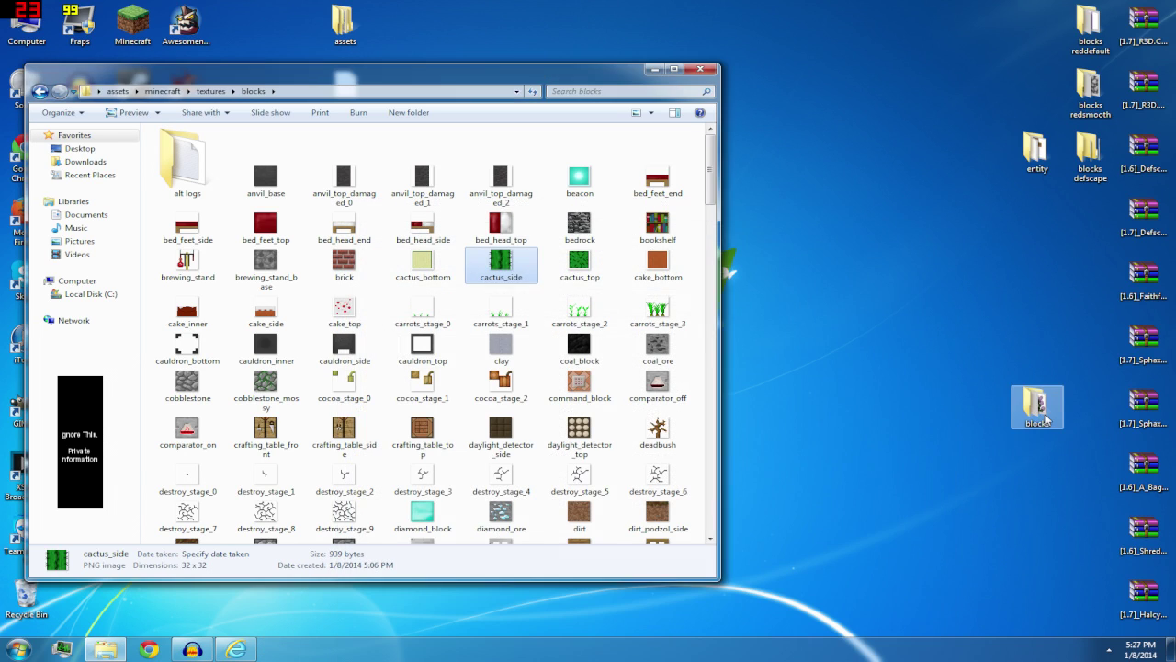
Rename the extracted Sphax blocks folder as "blocks sphax" and place it beside the Sphax archive
{"action": "right_click", "coordinate": [1039, 421]}
{"action": "left_click", "coordinate": [1050, 384]}
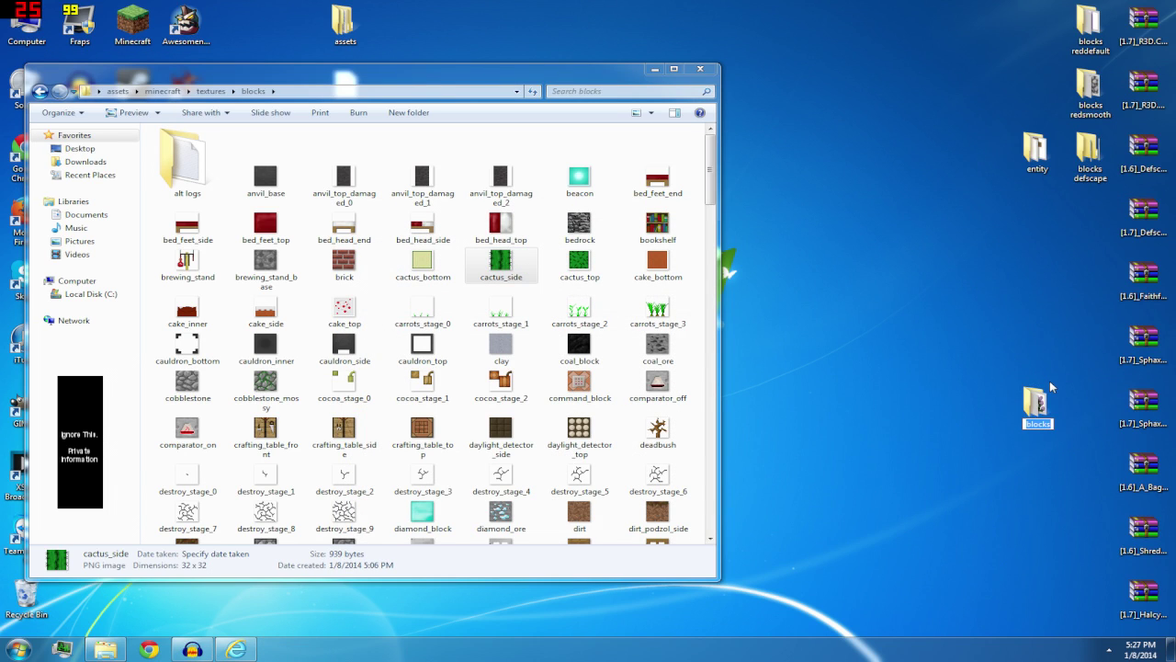
{"action": "type", "text": "blocks sphax"}
{"action": "key", "text": "Return"}
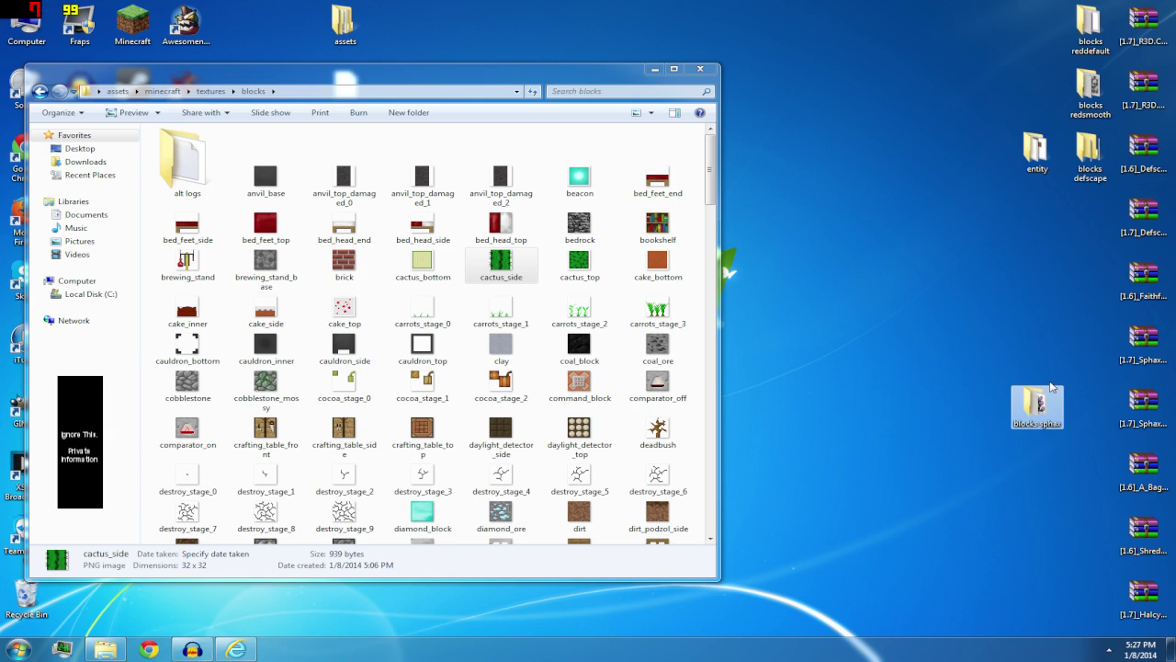
{"action": "left_click_drag", "start_coordinate": [1036, 404], "coordinate": [1091, 347]}
Open the blocks sphax folder beside the pack's blocks folder and locate its sponge texture
{"action": "double_click", "coordinate": [1089, 348]}
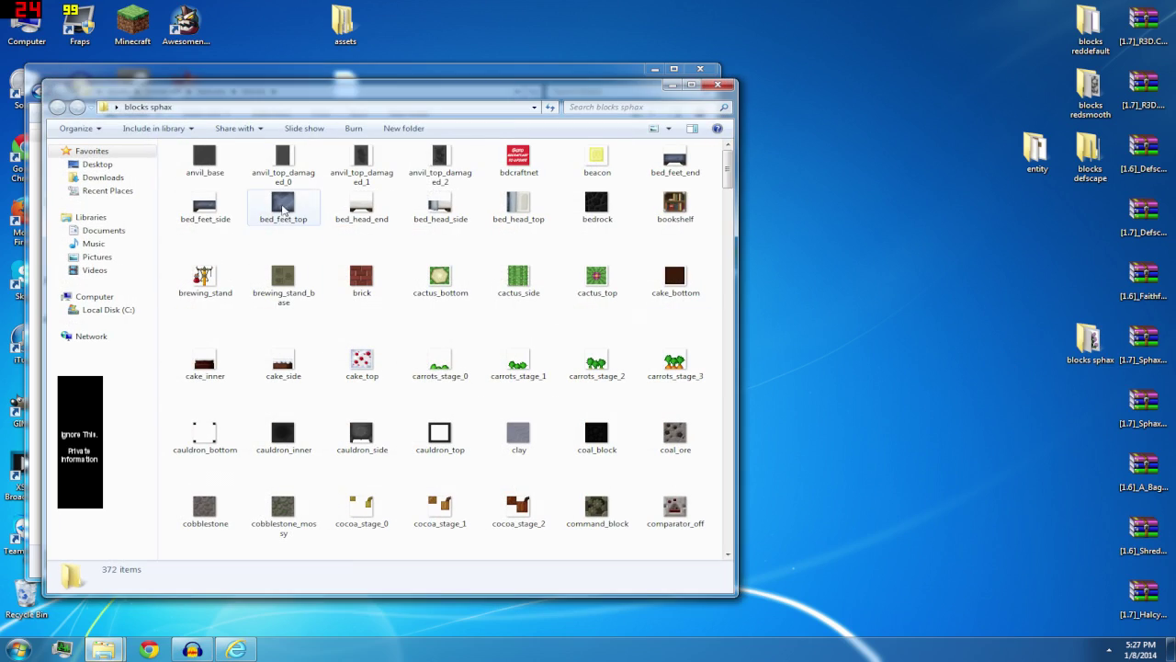
{"action": "left_click_drag", "start_coordinate": [448, 81], "coordinate": [981, 73]}
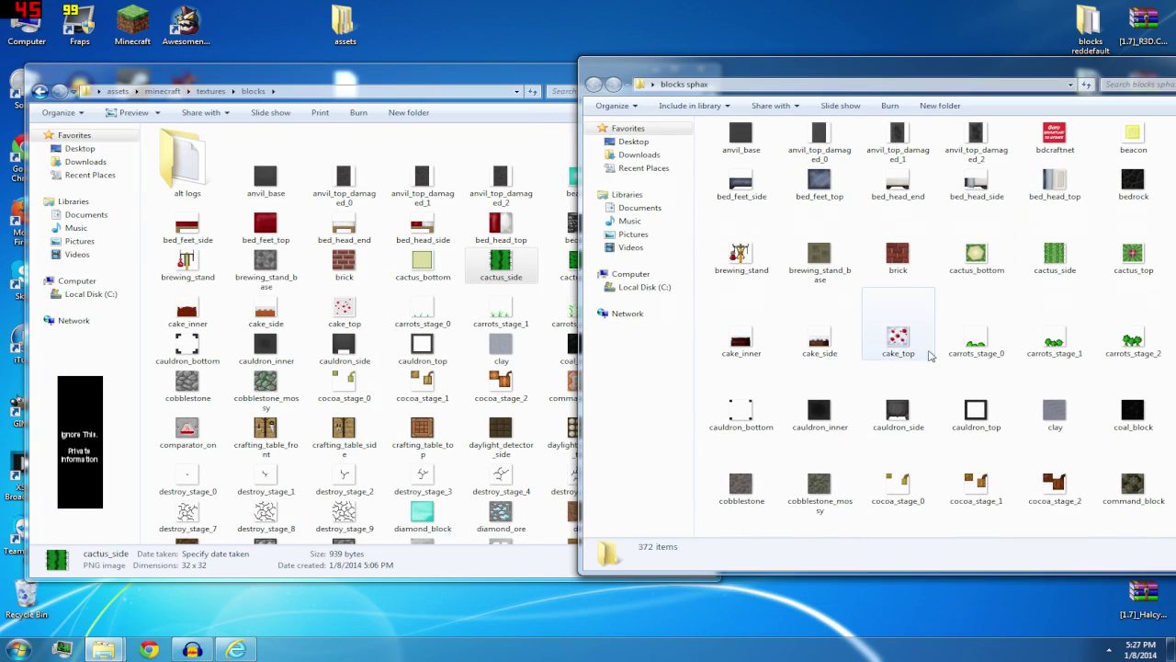
{"action": "left_click", "coordinate": [897, 340]}
{"action": "scroll", "coordinate": [896, 368], "scroll_direction": "down", "scroll_amount": 3}
{"action": "scroll", "coordinate": [738, 313], "scroll_direction": "down", "scroll_amount": 5}
{"action": "scroll", "coordinate": [913, 273], "scroll_direction": "up", "scroll_amount": 8}
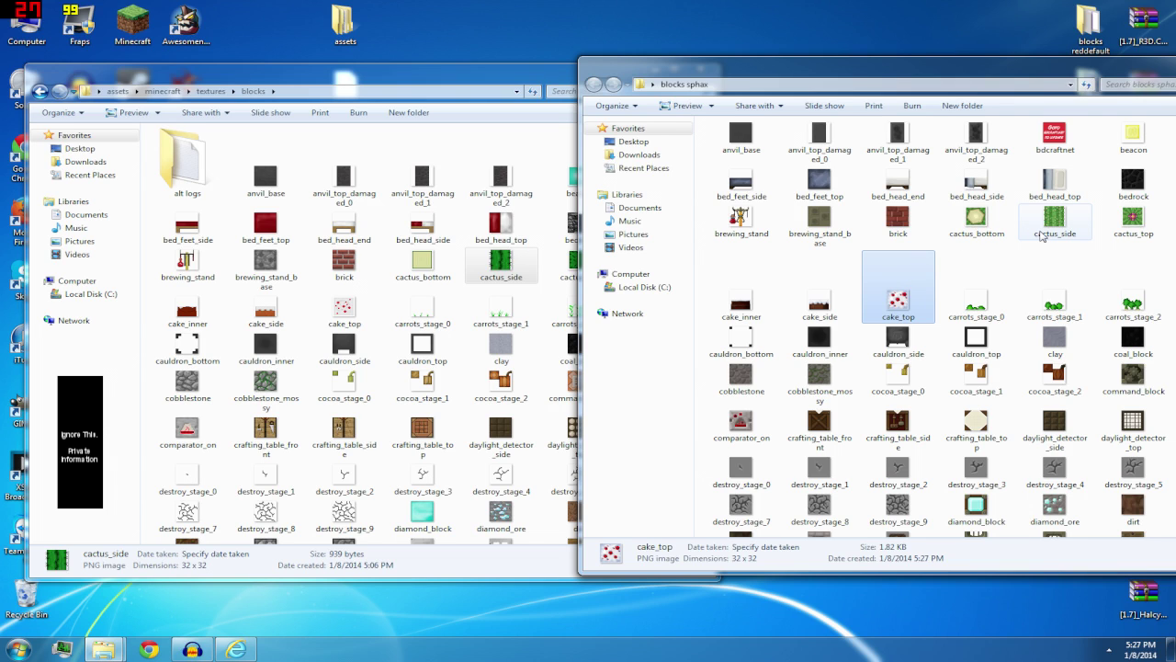
{"action": "scroll", "coordinate": [947, 238], "scroll_direction": "down", "scroll_amount": 10}
{"action": "key", "text": "s"}
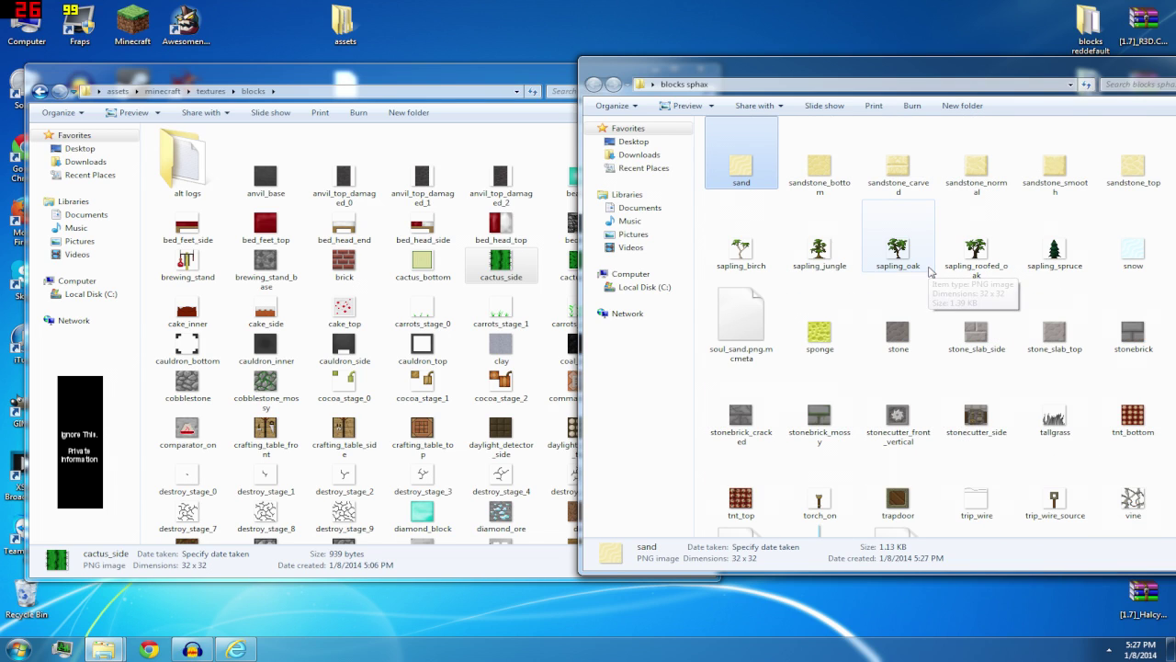
{"action": "left_click", "coordinate": [825, 338]}
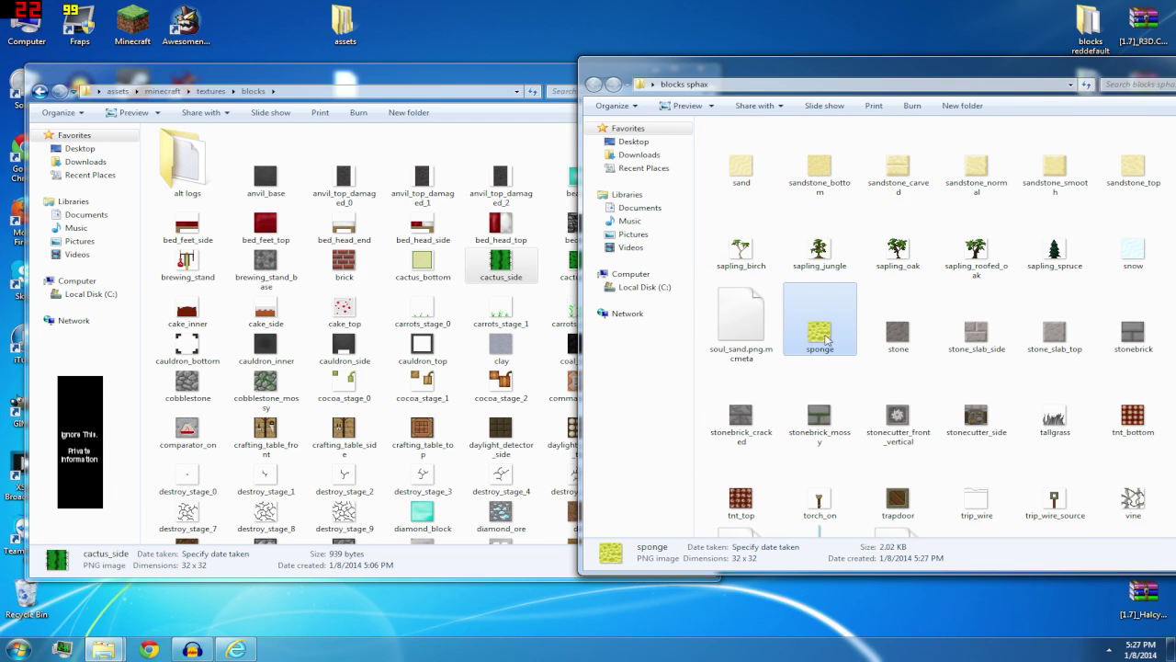
Replace the sponge texture in the pack's blocks folder with the one from blocks sphax
{"action": "left_click", "coordinate": [501, 432]}
{"action": "scroll", "coordinate": [465, 341], "scroll_direction": "down", "scroll_amount": 10}
{"action": "key", "text": "s"}
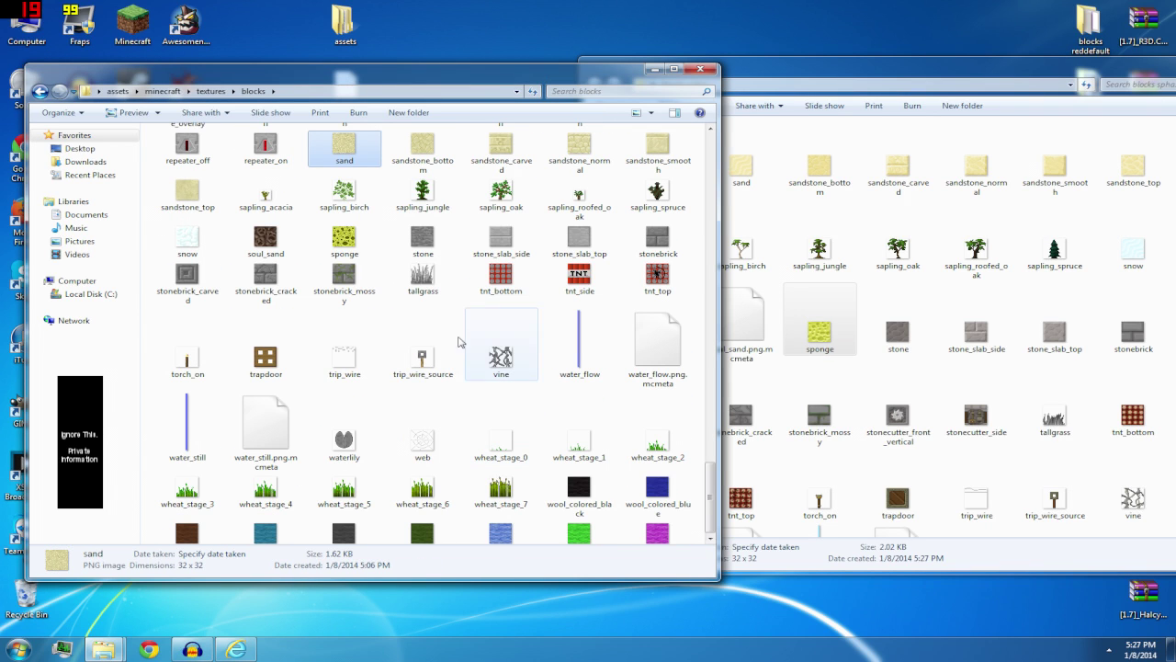
{"action": "left_click", "coordinate": [342, 243]}
{"action": "left_click", "coordinate": [808, 342]}
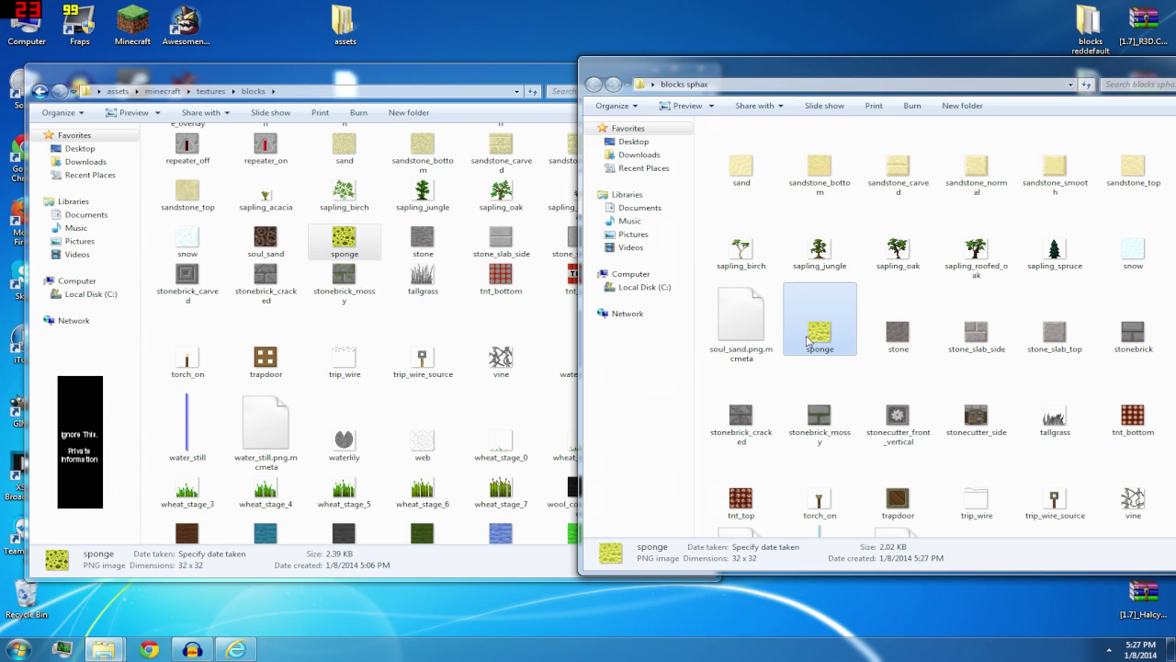
{"action": "left_click_drag", "start_coordinate": [409, 323], "coordinate": [411, 325]}
{"action": "left_click", "coordinate": [524, 230]}
{"action": "left_click", "coordinate": [875, 393]}
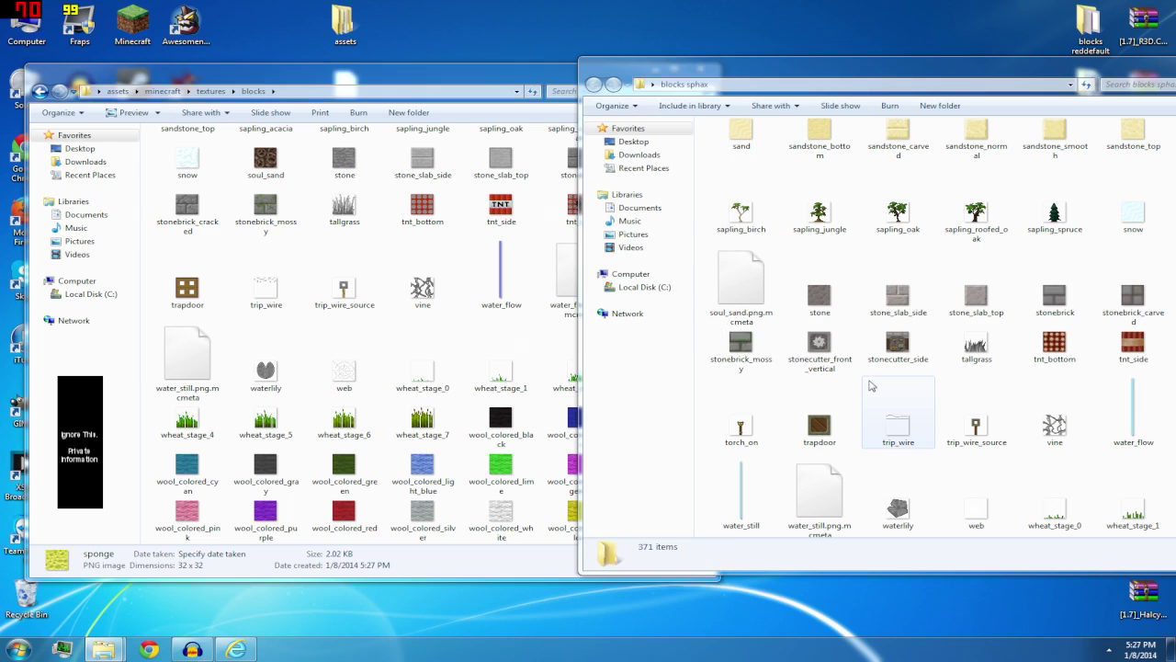
Search the blocks sphax folder for "cake" and look through its inner, top, bottom and side cake textures
{"action": "scroll", "coordinate": [872, 386], "scroll_direction": "up", "scroll_amount": 5}
{"action": "scroll", "coordinate": [871, 386], "scroll_direction": "up", "scroll_amount": 10}
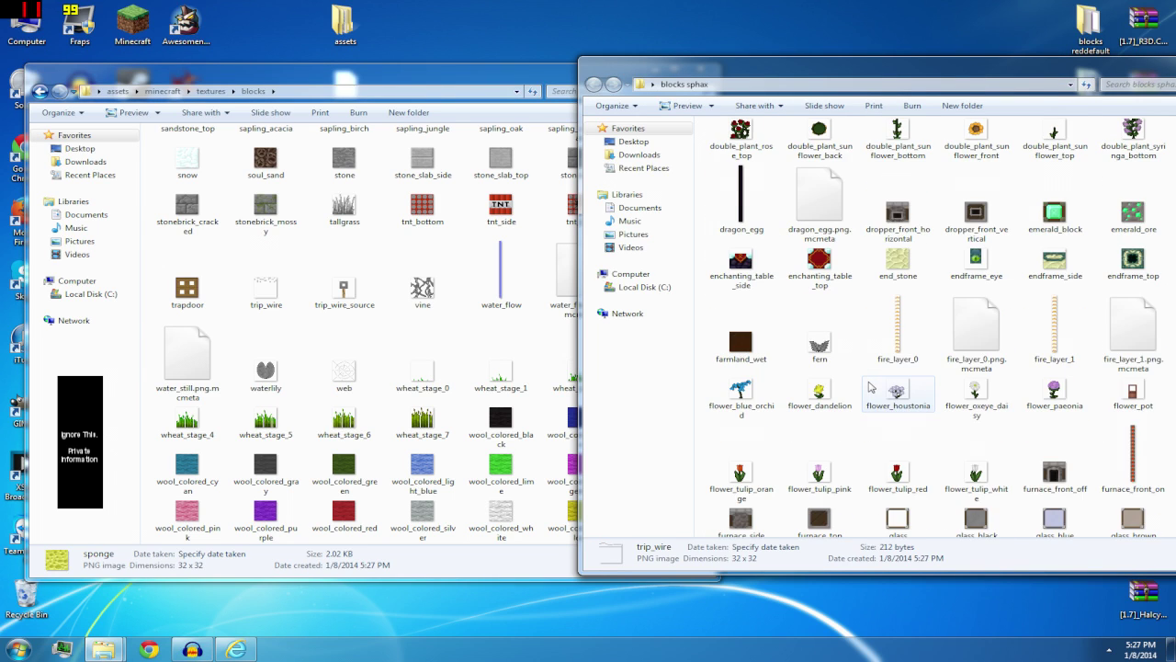
{"action": "scroll", "coordinate": [871, 387], "scroll_direction": "up", "scroll_amount": 2}
{"action": "left_click", "coordinate": [977, 220]}
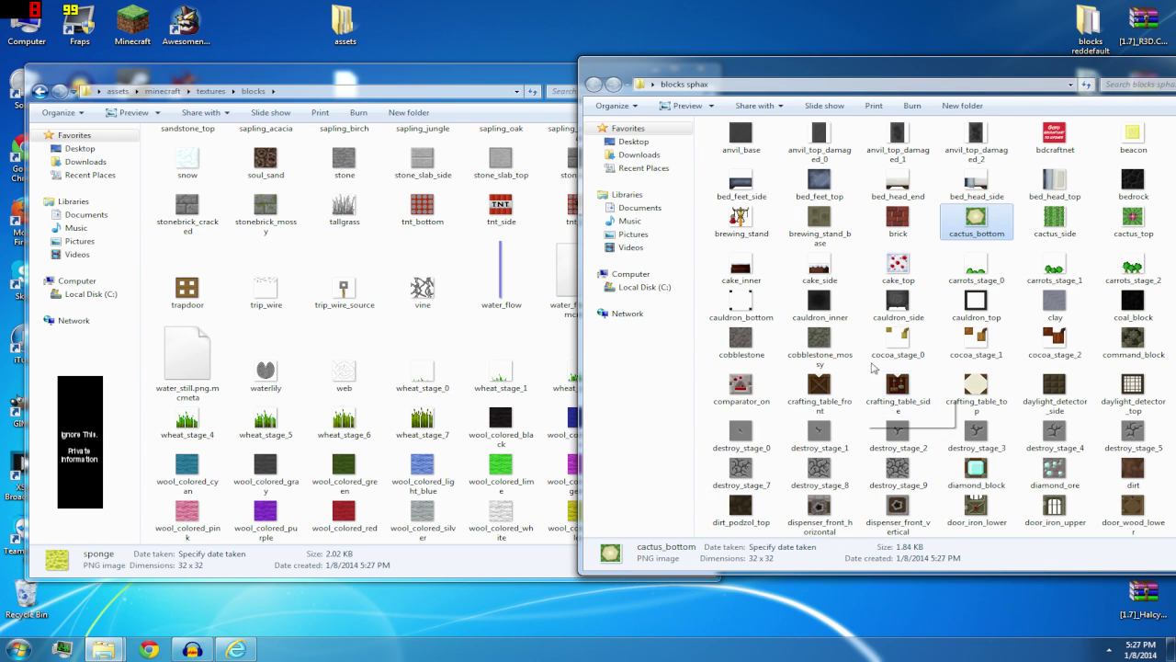
{"action": "left_click", "coordinate": [905, 268]}
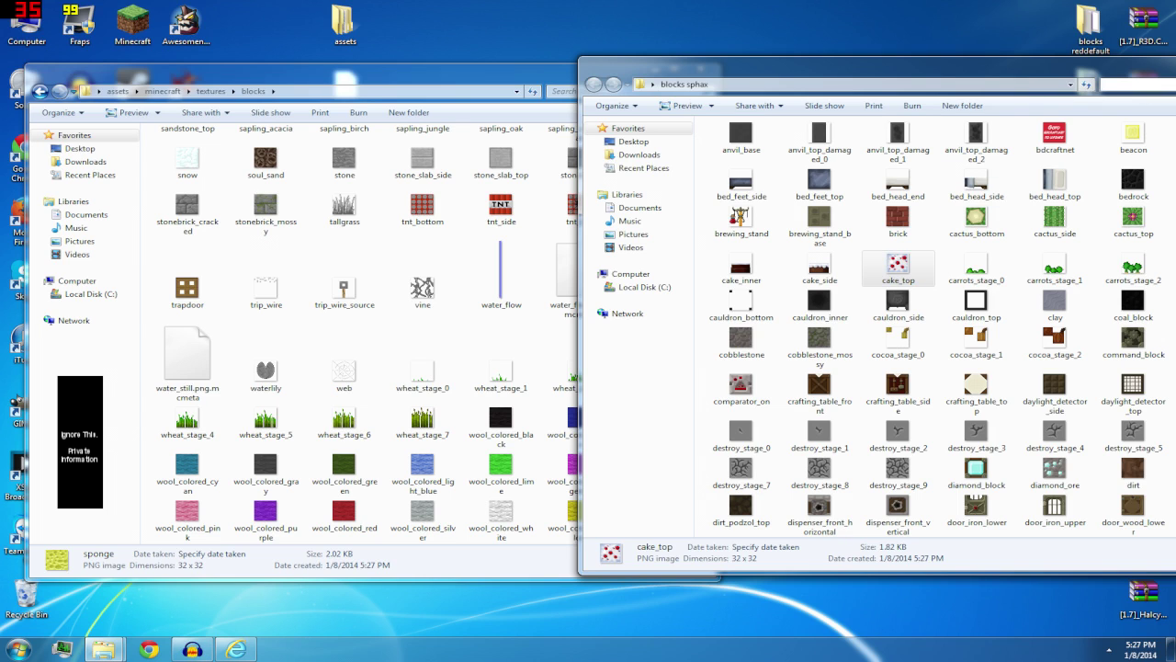
{"action": "left_click", "coordinate": [1140, 84]}
{"action": "left_click_drag", "start_coordinate": [1069, 71], "coordinate": [922, 79]}
{"action": "type", "text": "cake"}
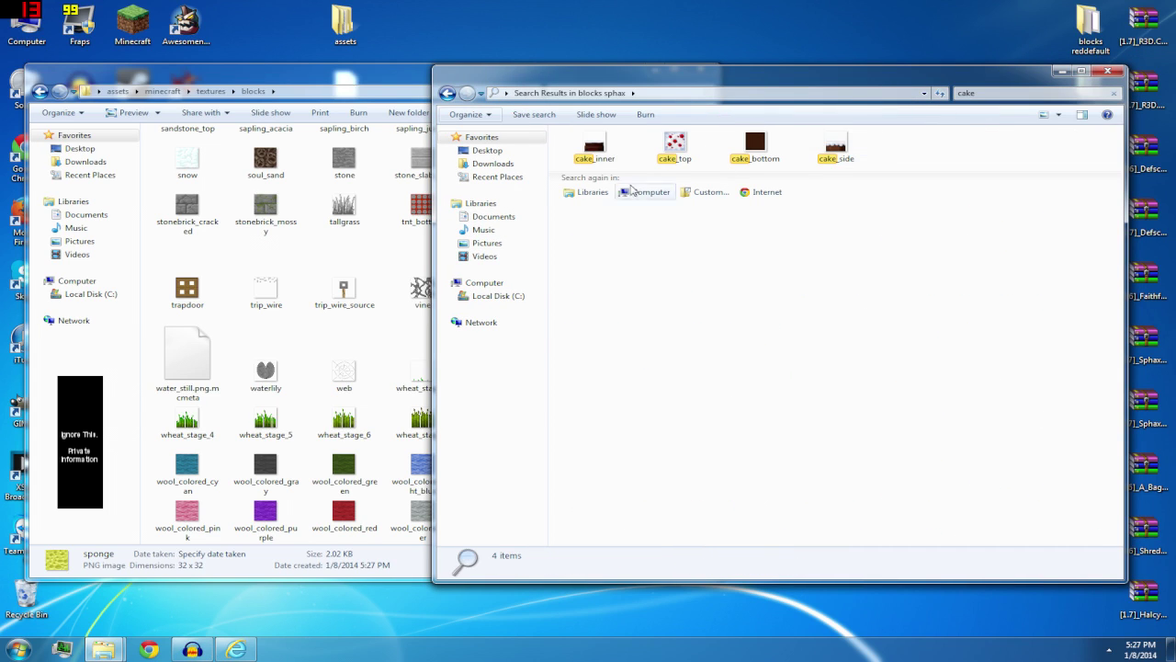
{"action": "left_click", "coordinate": [595, 145]}
{"action": "left_click", "coordinate": [675, 145]}
{"action": "left_click", "coordinate": [755, 145]}
{"action": "left_click", "coordinate": [830, 147]}
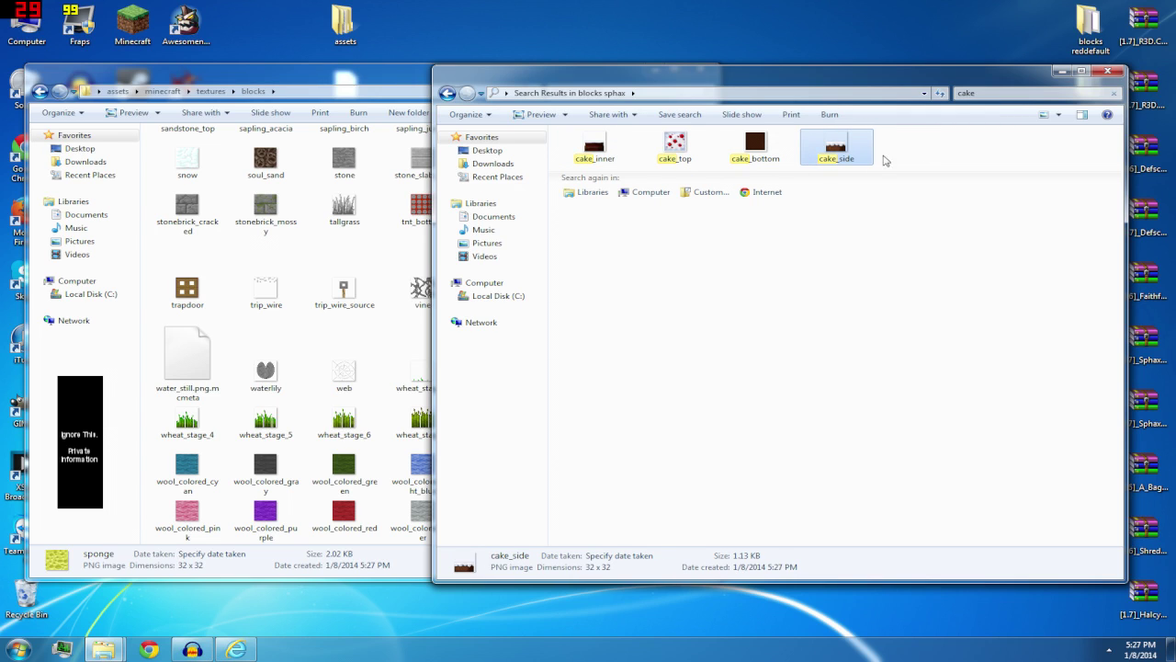
Search the pack's blocks folder for "cake"
{"action": "left_click", "coordinate": [376, 259]}
{"action": "left_click", "coordinate": [624, 91]}
{"action": "type", "text": "cake"}
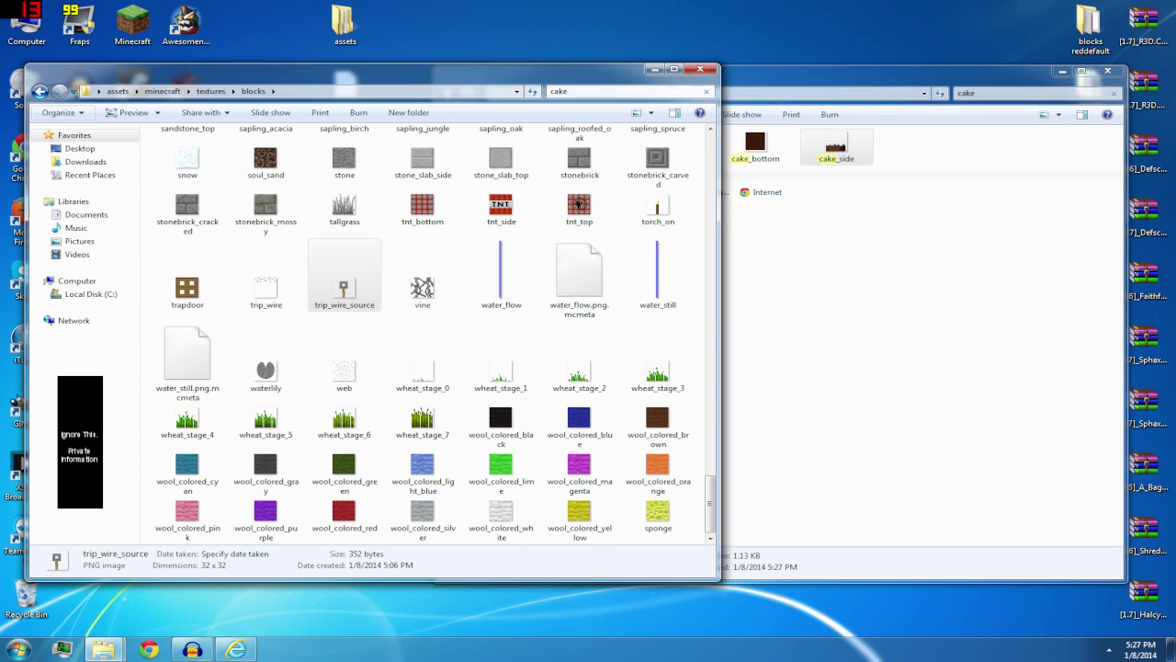
{"action": "left_click", "coordinate": [461, 147]}
{"action": "left_click", "coordinate": [521, 160]}
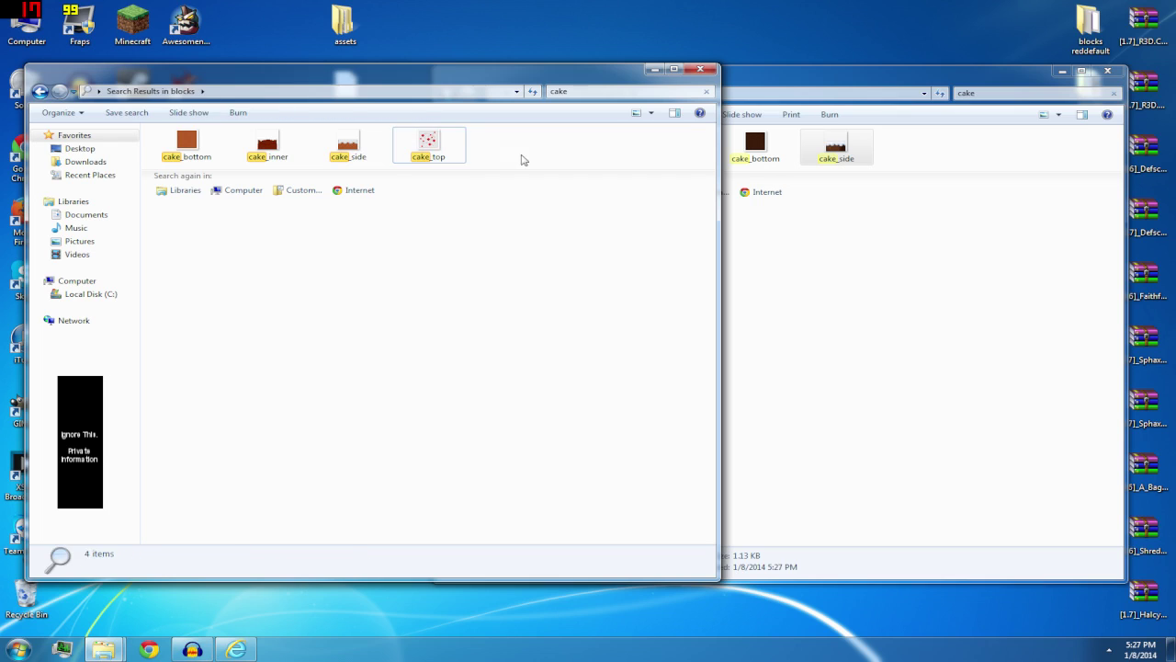
Compare the pack's cake textures with the versions found in blocks sphax
{"action": "left_click_drag", "start_coordinate": [521, 160], "coordinate": [152, 138]}
{"action": "left_click", "coordinate": [913, 302]}
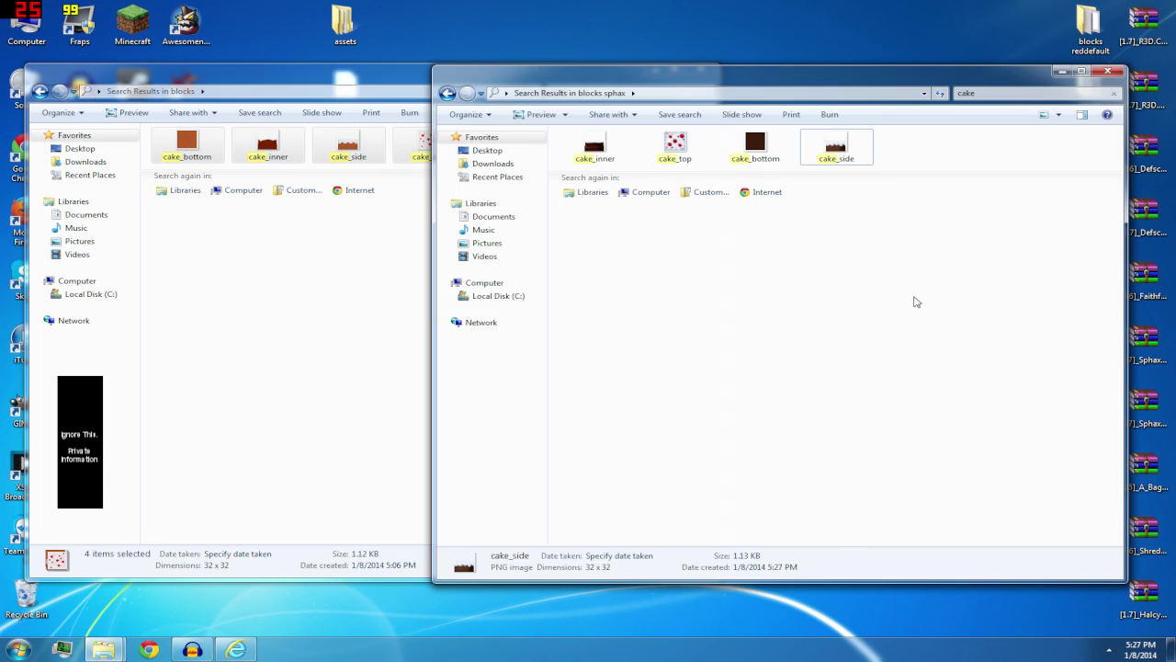
{"action": "left_click", "coordinate": [323, 249]}
{"action": "left_click", "coordinate": [888, 152]}
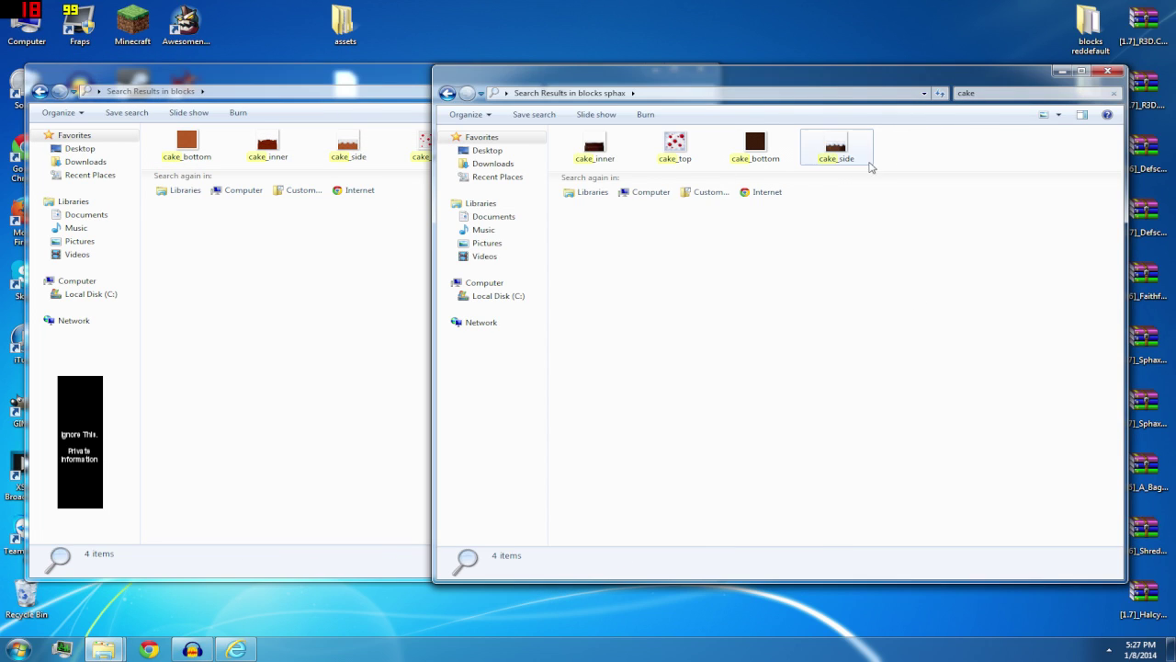
{"action": "left_click", "coordinate": [417, 256]}
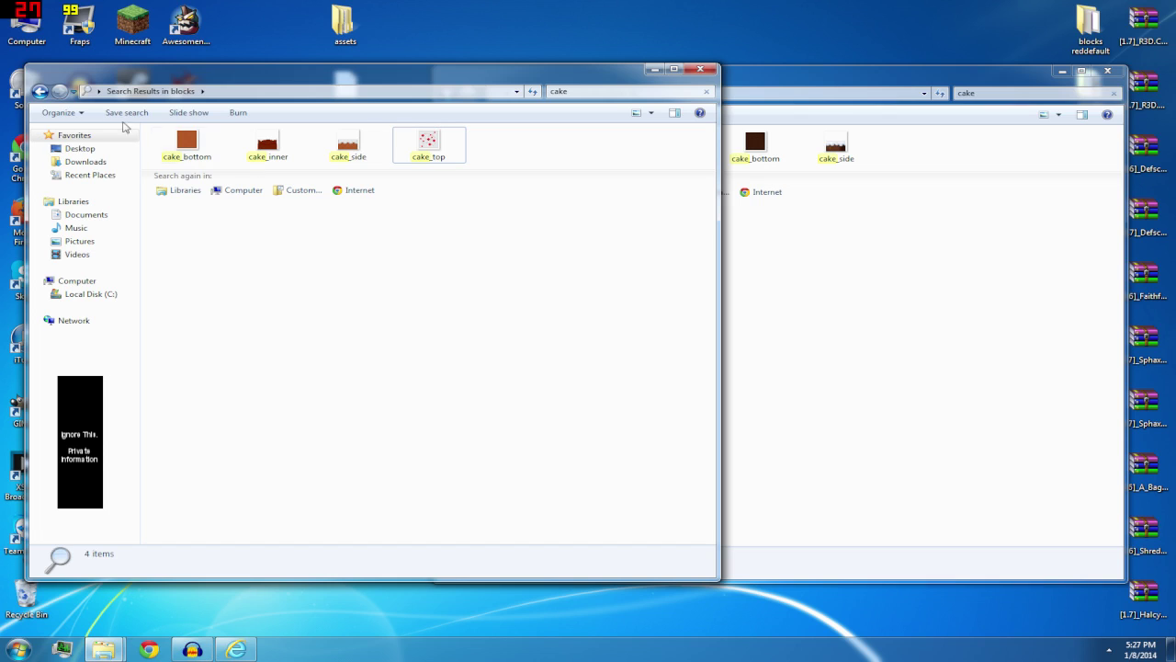
Replace the inner, side, top and bottom cake textures in the pack's blocks folder with the blocks sphax versions and refresh the folder
{"action": "left_click", "coordinate": [41, 91]}
{"action": "left_click", "coordinate": [964, 208]}
{"action": "left_click_drag", "start_coordinate": [930, 164], "coordinate": [347, 267]}
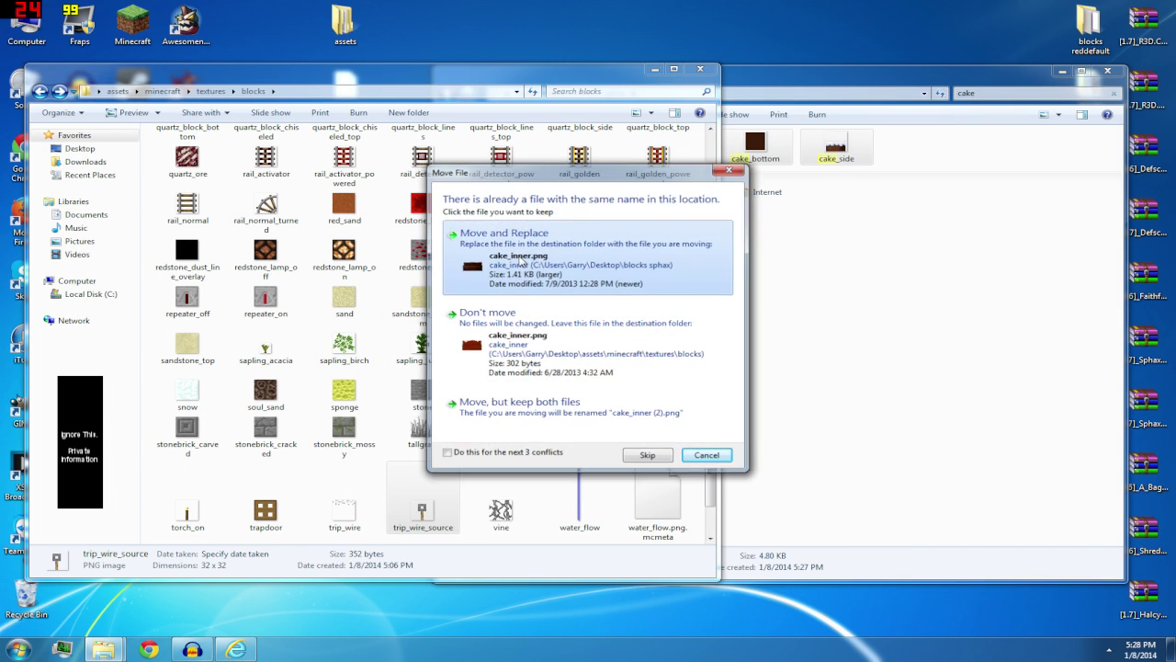
{"action": "left_click", "coordinate": [520, 262]}
{"action": "left_click", "coordinate": [523, 264]}
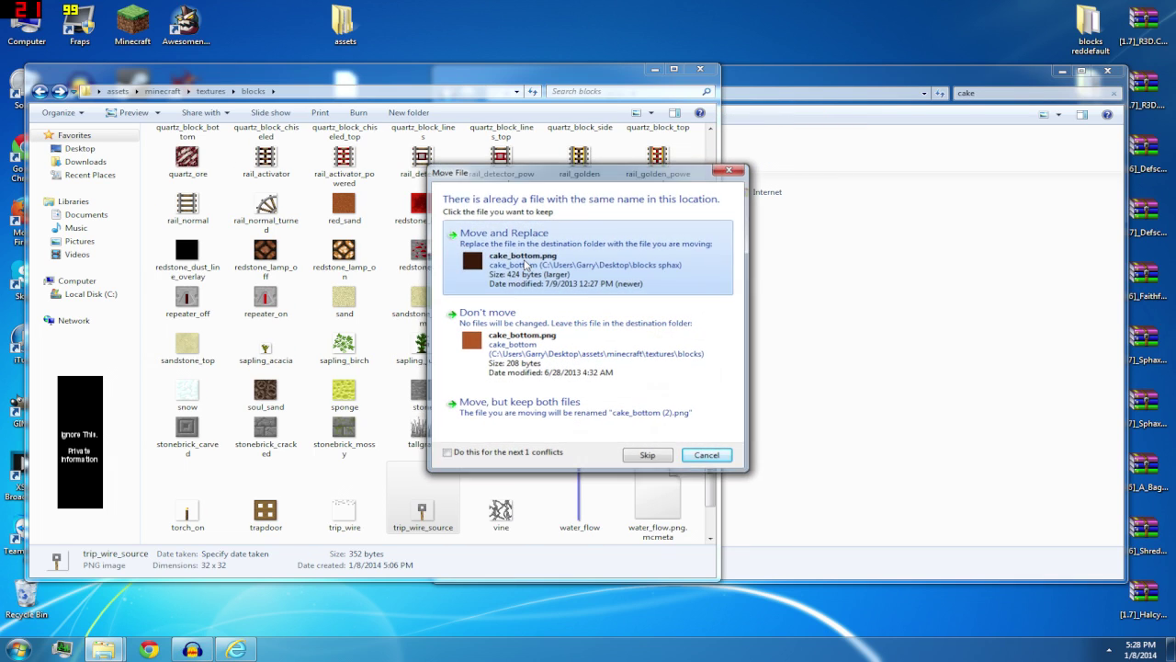
{"action": "left_click", "coordinate": [503, 264]}
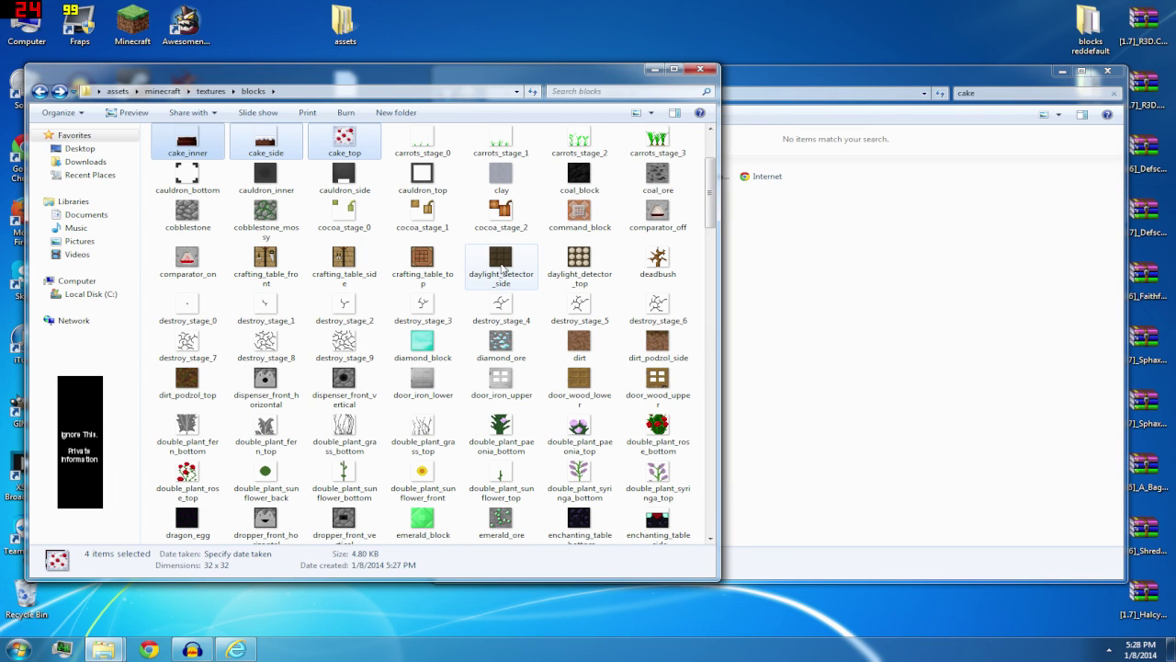
{"action": "right_click", "coordinate": [468, 236]}
{"action": "left_click", "coordinate": [497, 282]}
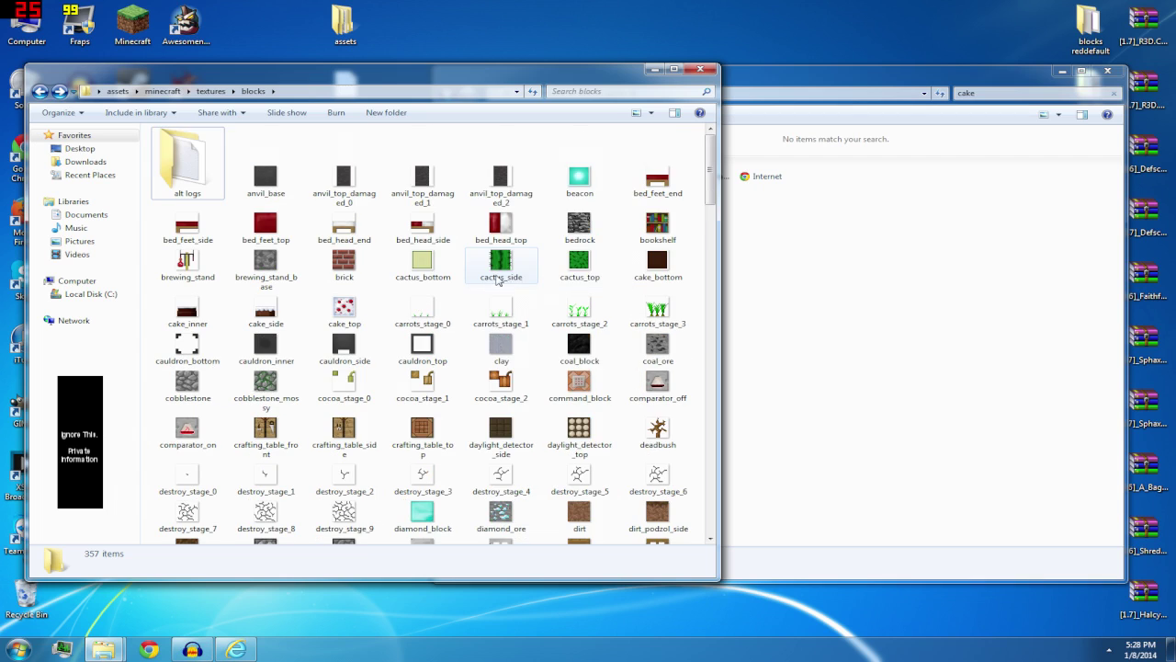
Reopen the blocks sphax folder without the search and look through its textures from the carrots to the flowers
{"action": "left_click", "coordinate": [837, 250]}
{"action": "left_click", "coordinate": [1105, 70]}
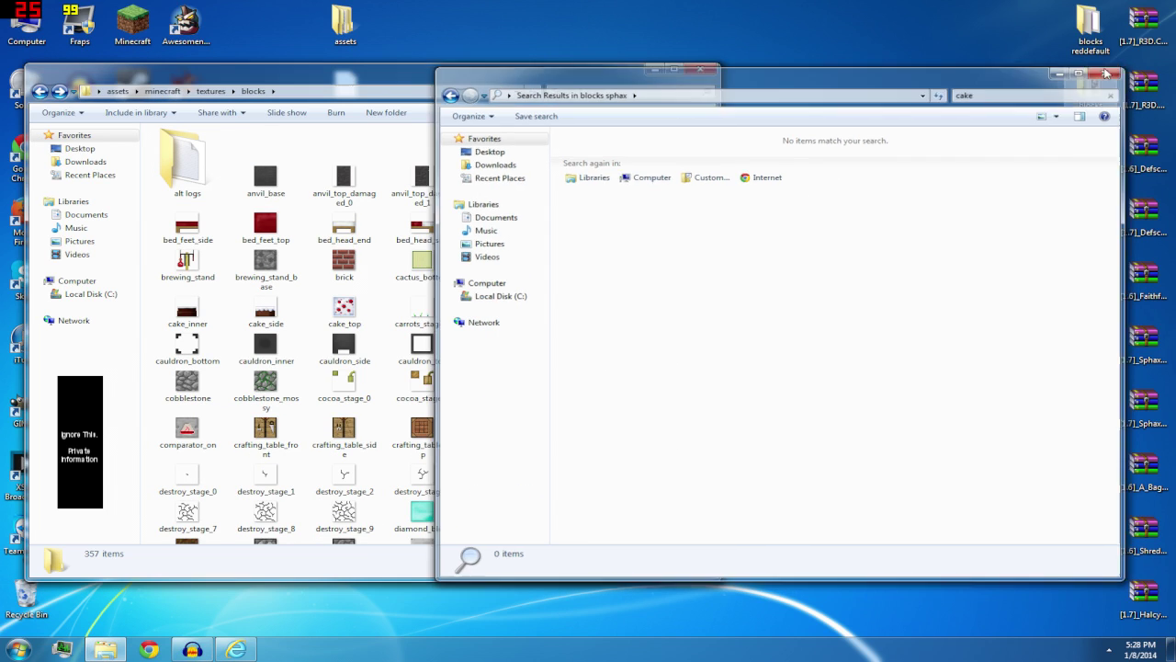
{"action": "double_click", "coordinate": [1089, 342]}
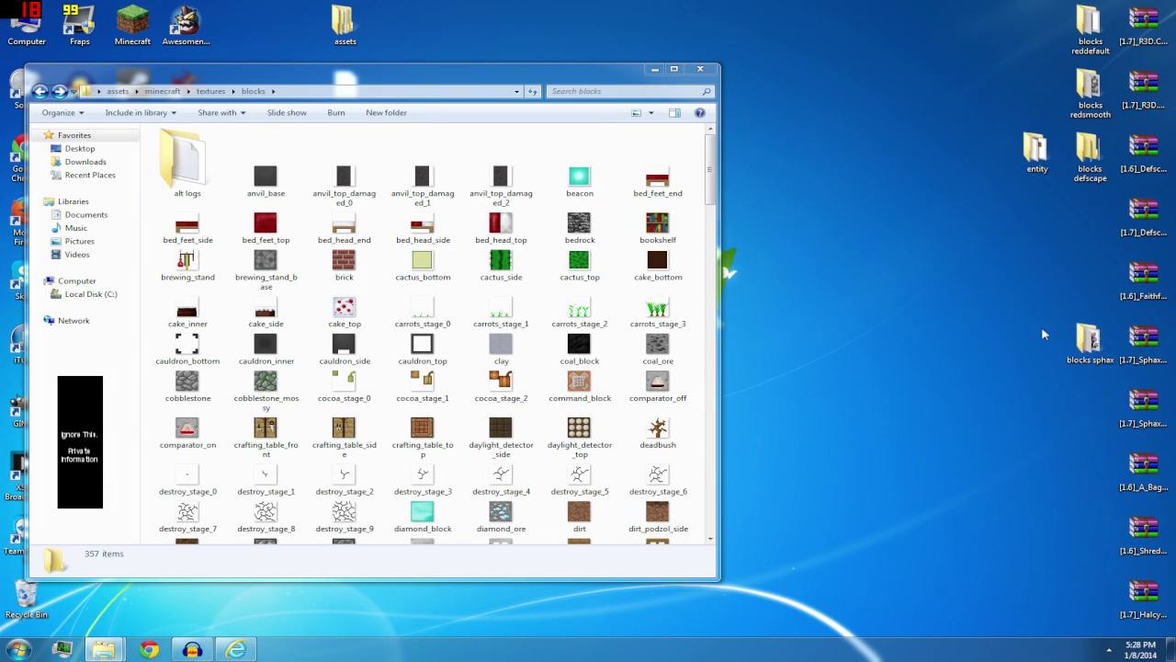
{"action": "left_click", "coordinate": [750, 280]}
{"action": "scroll", "coordinate": [750, 281], "scroll_direction": "down", "scroll_amount": 3}
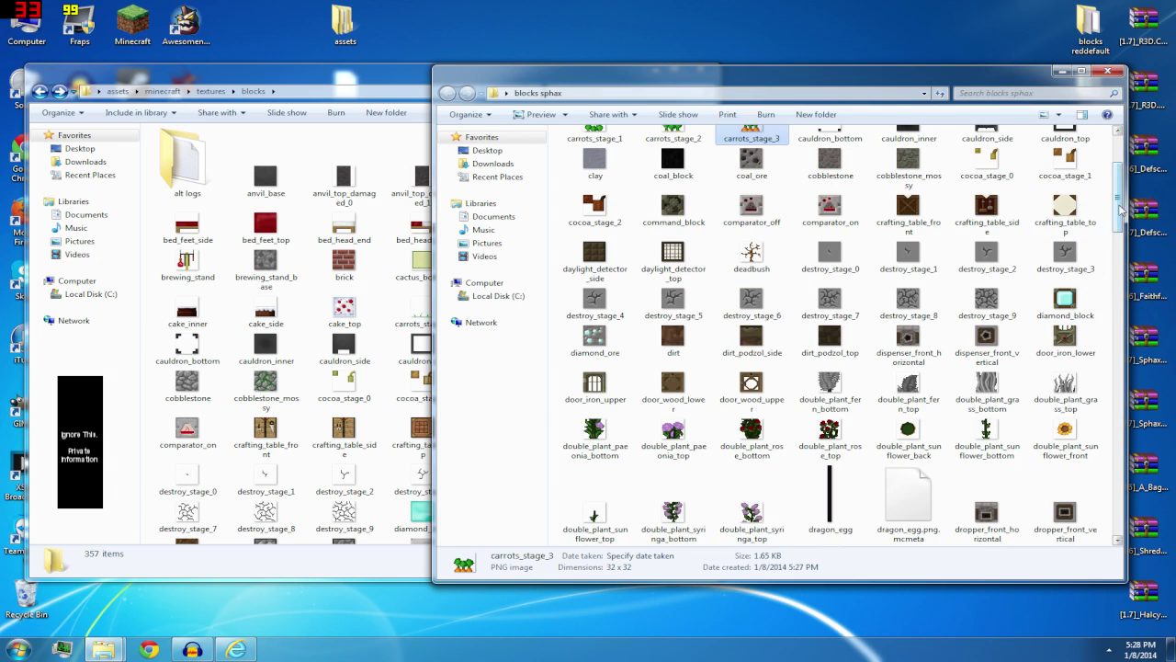
{"action": "scroll", "coordinate": [1094, 253], "scroll_direction": "down", "scroll_amount": 5}
{"action": "scroll", "coordinate": [1100, 273], "scroll_direction": "up", "scroll_amount": 5}
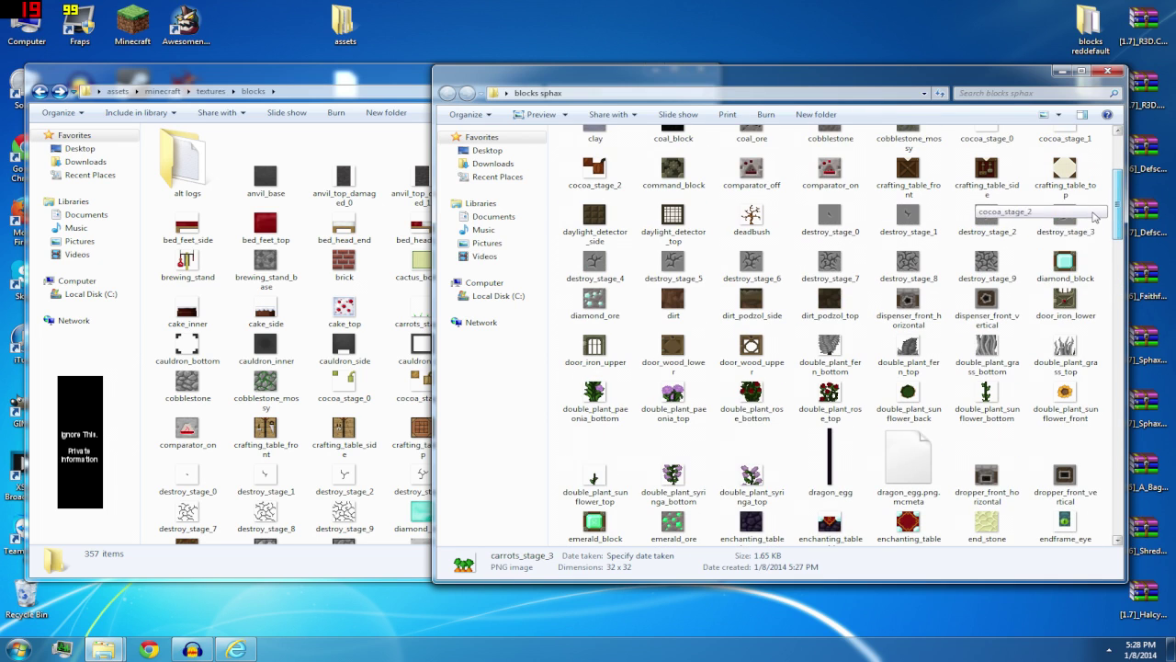
{"action": "left_click", "coordinate": [676, 519]}
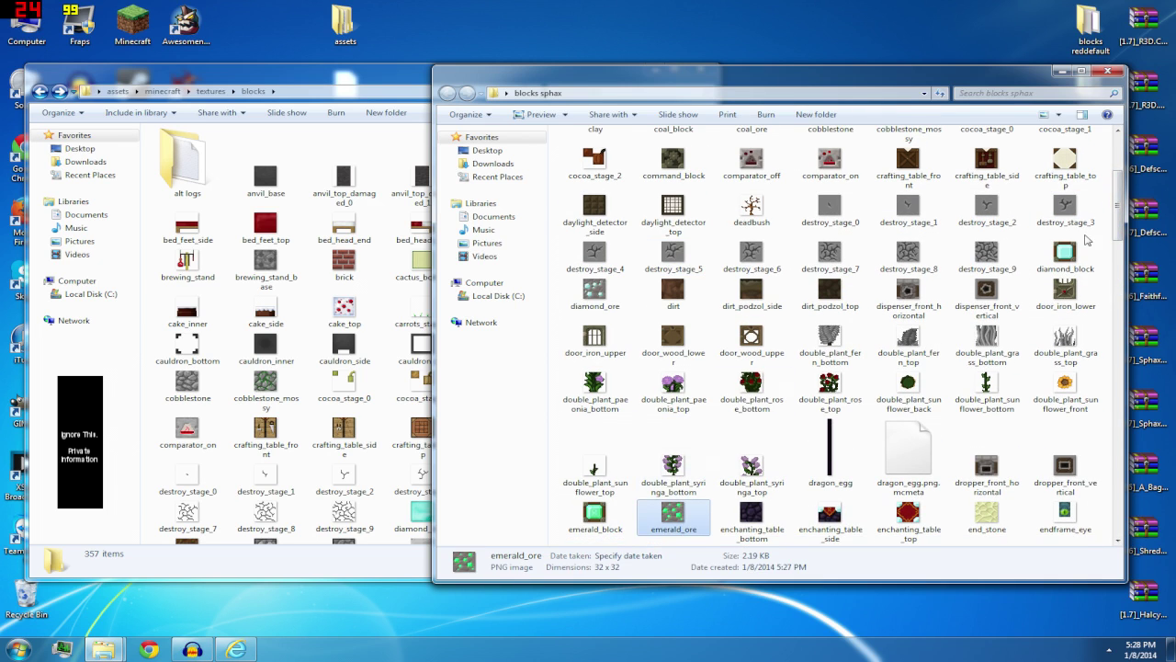
{"action": "left_click_drag", "start_coordinate": [1121, 209], "coordinate": [1111, 239]}
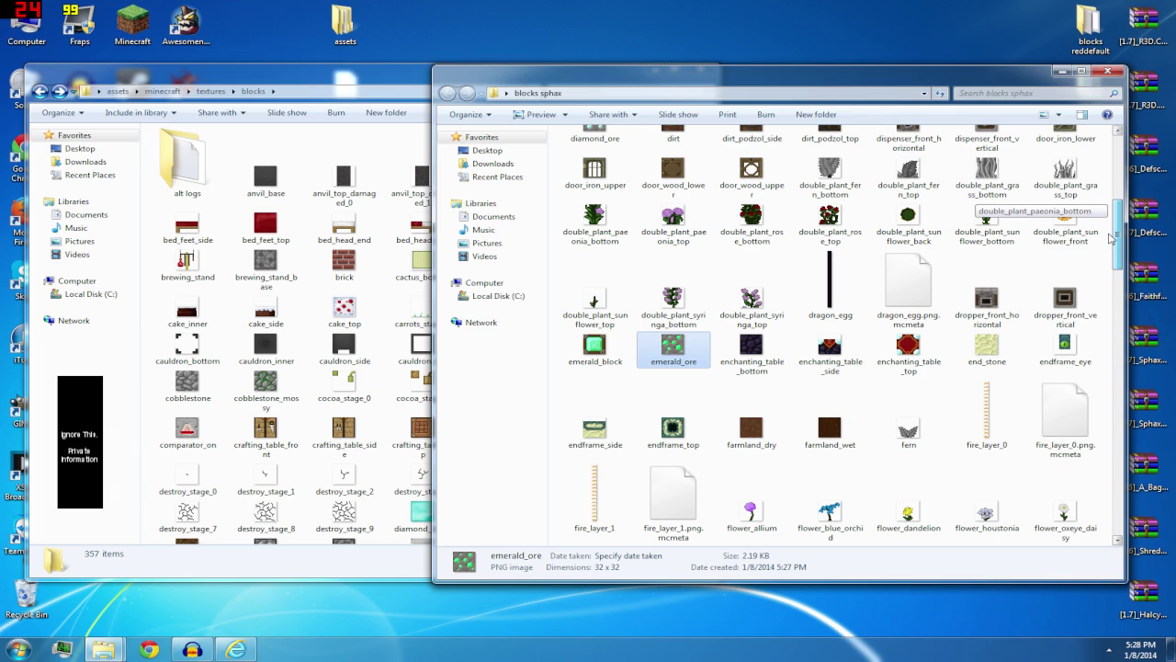
{"action": "left_click", "coordinate": [359, 338]}
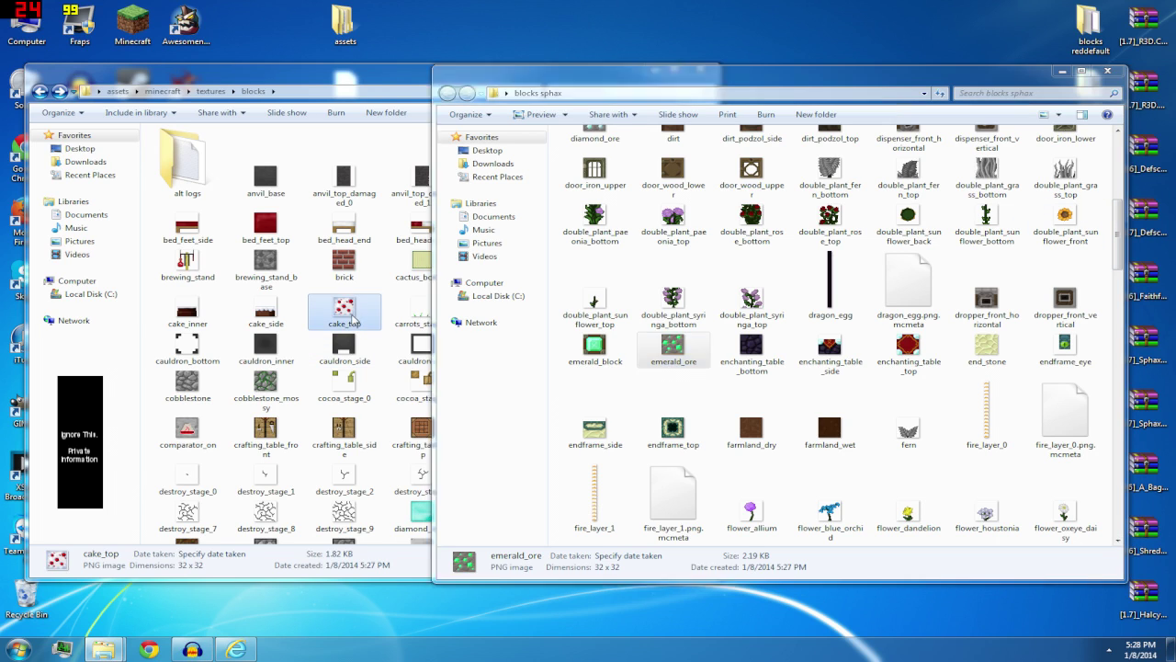
{"action": "left_click", "coordinate": [369, 266]}
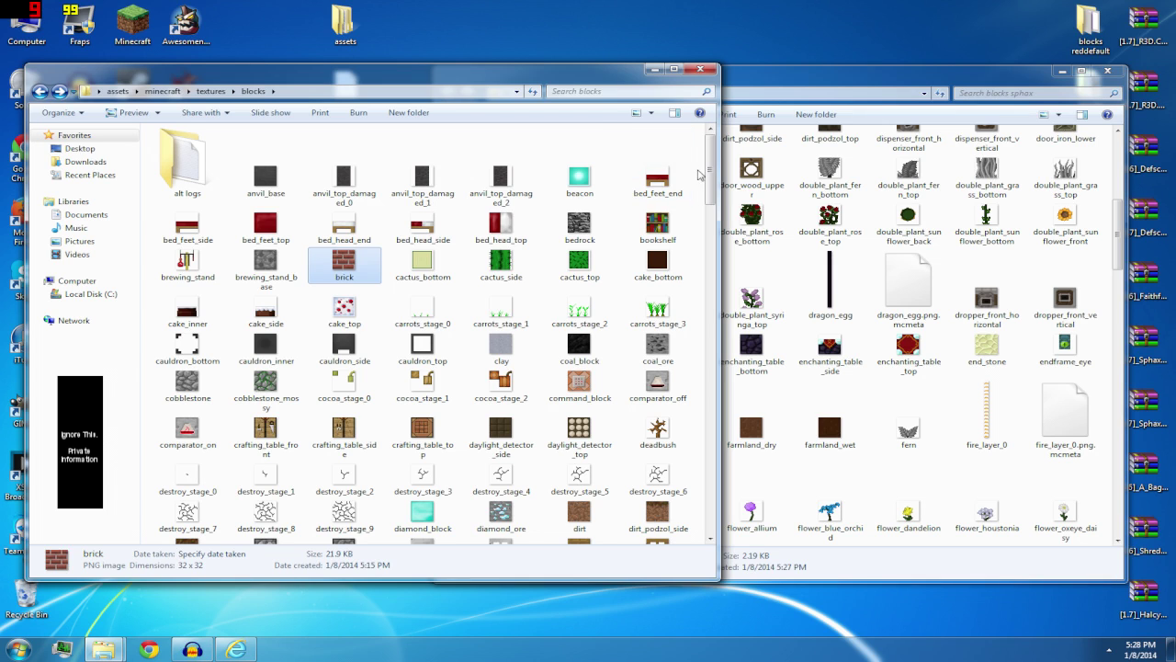
{"action": "left_click_drag", "start_coordinate": [700, 175], "coordinate": [156, 542]}
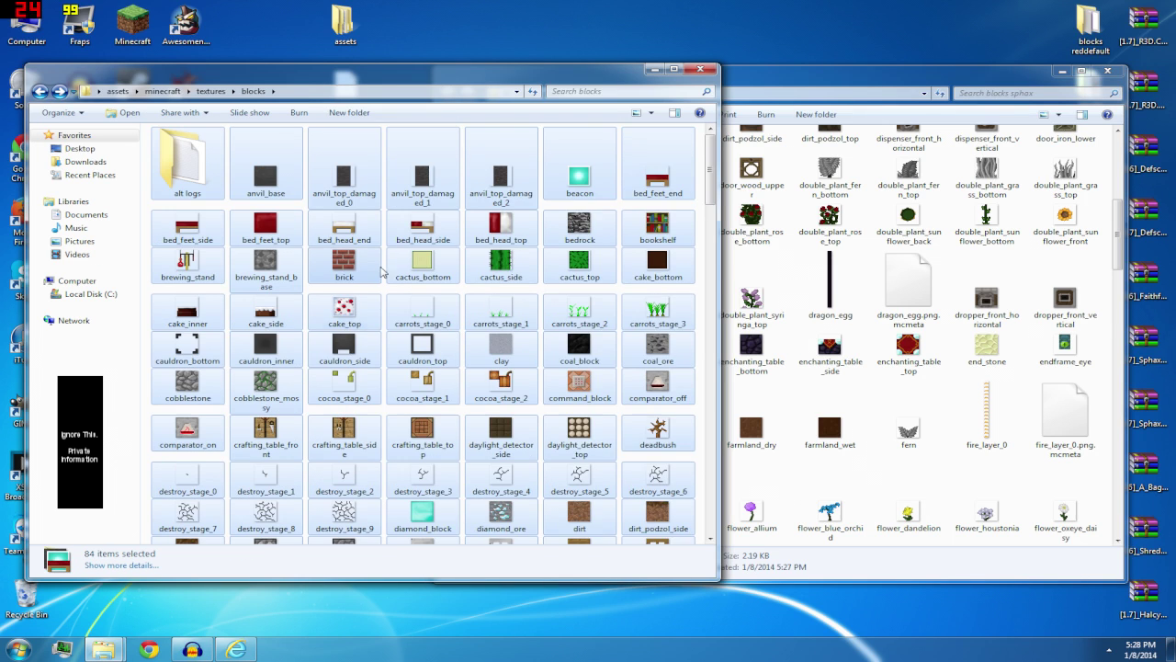
{"action": "left_click", "coordinate": [749, 404]}
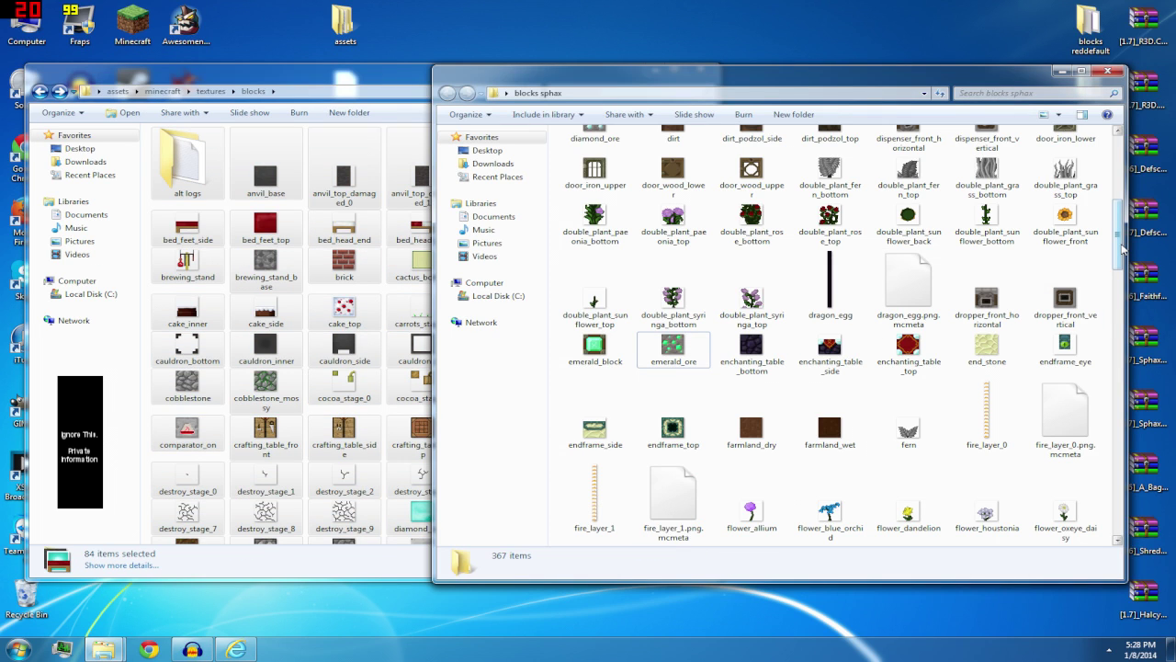
Look through the remaining blocks sphax textures, view water_flow enlarged, and close the folder
{"action": "left_click_drag", "start_coordinate": [1122, 250], "coordinate": [1105, 521]}
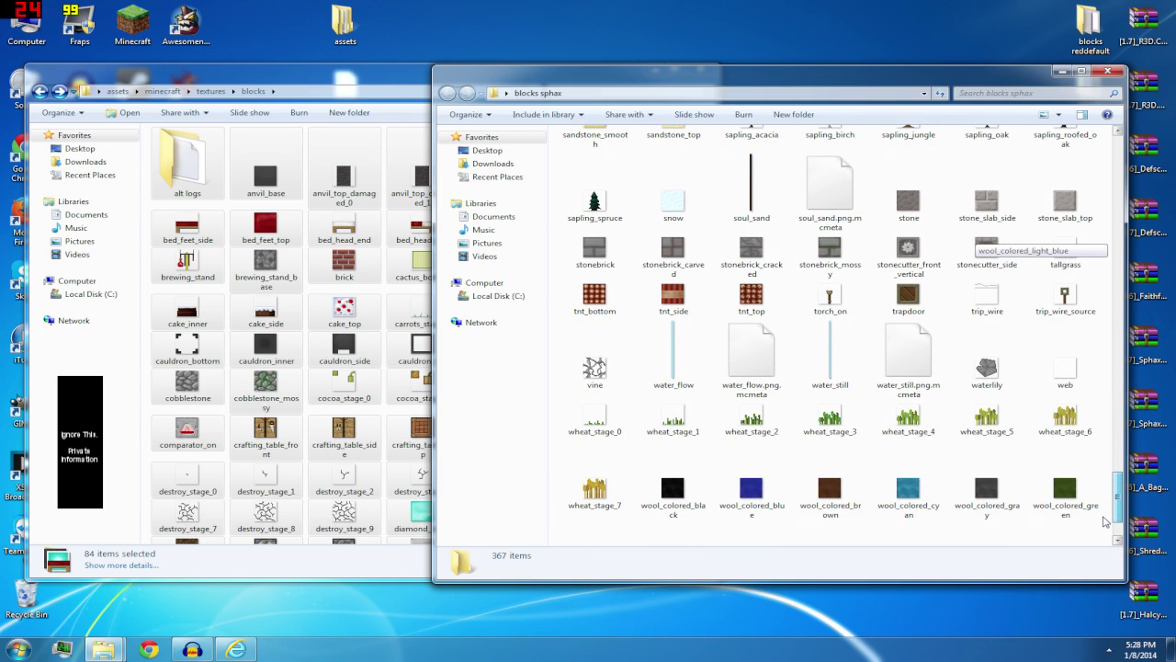
{"action": "scroll", "coordinate": [670, 395], "scroll_direction": "down", "scroll_amount": 1}
{"action": "double_click", "coordinate": [670, 354]}
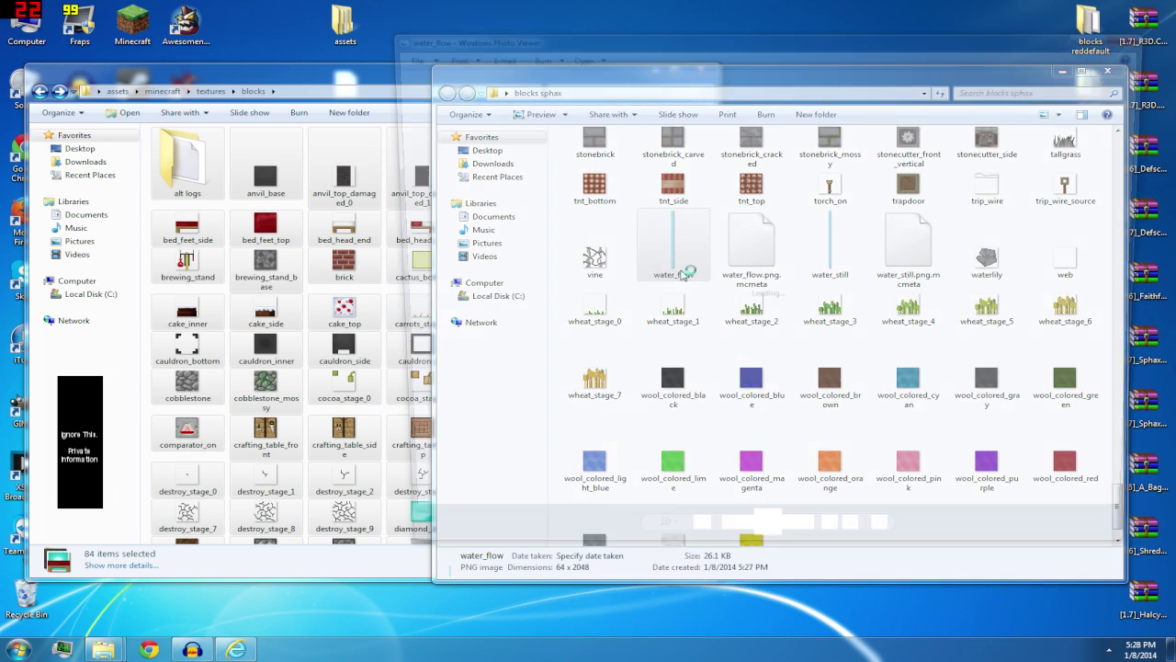
{"action": "scroll", "coordinate": [753, 320], "scroll_direction": "up", "scroll_amount": 3}
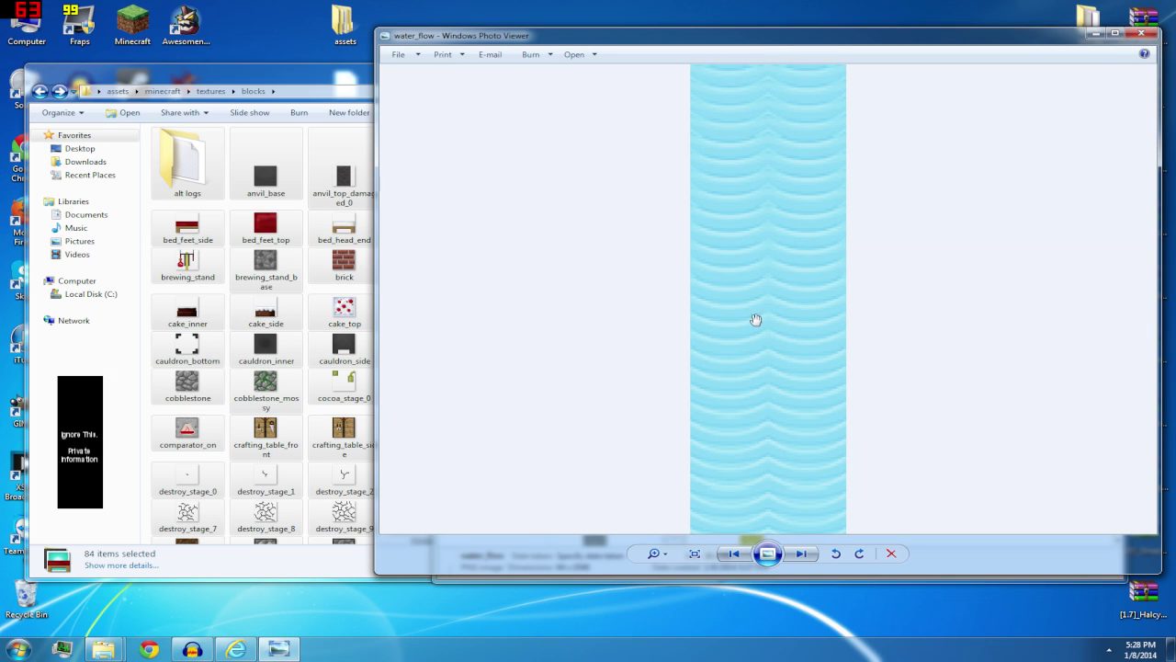
{"action": "left_click", "coordinate": [1147, 36]}
{"action": "left_click", "coordinate": [846, 367]}
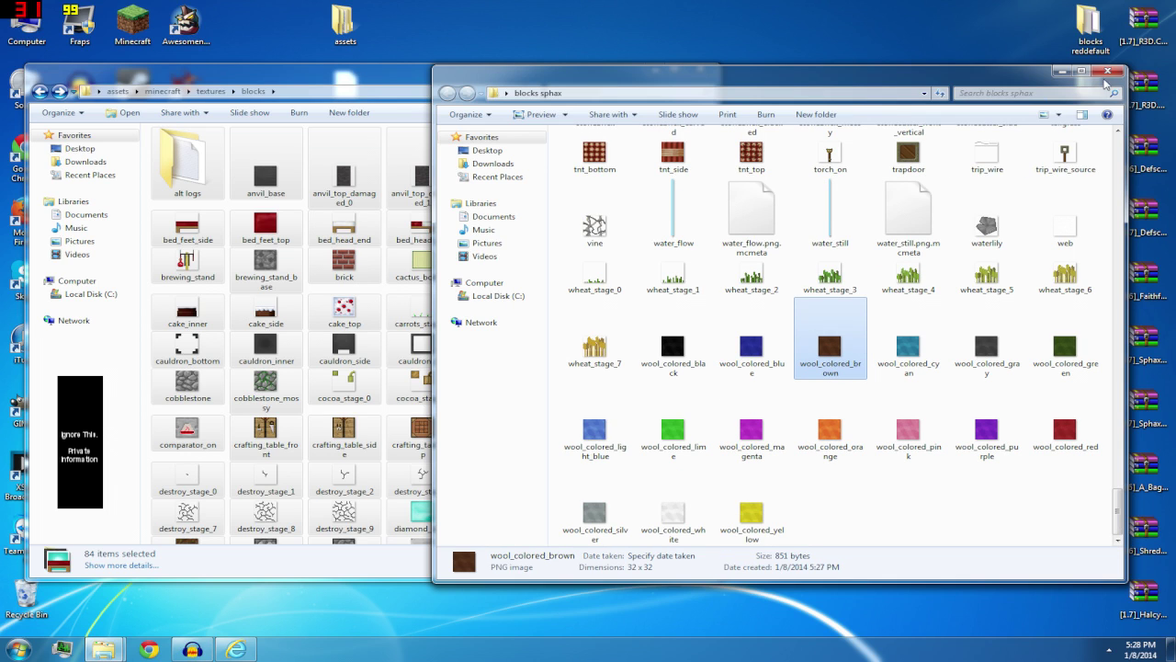
{"action": "left_click", "coordinate": [1107, 71]}
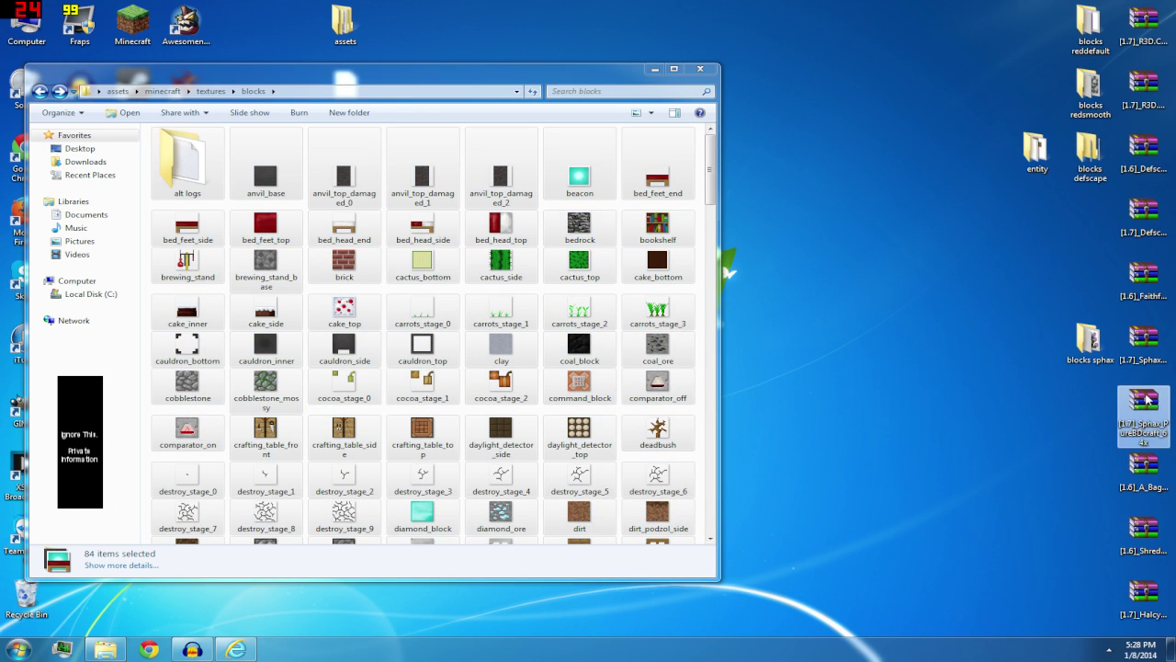
Look through the pack's blocks folder for further textures to replace, down to iron_bars
{"action": "left_click", "coordinate": [555, 318]}
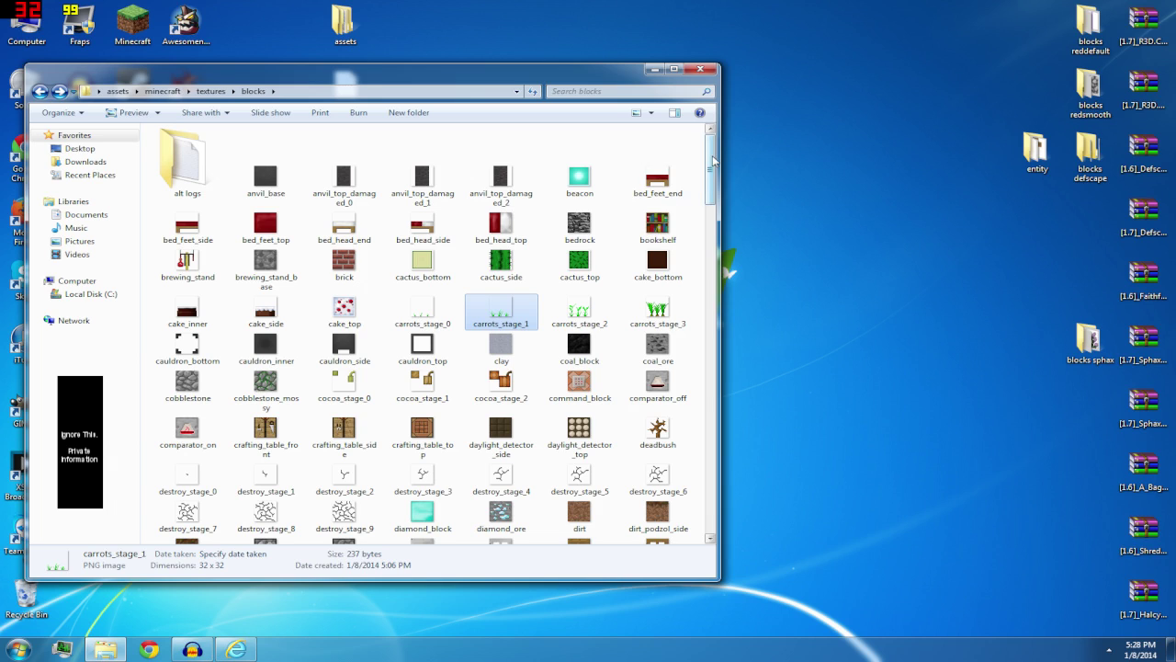
{"action": "left_click", "coordinate": [577, 267]}
{"action": "left_click_drag", "start_coordinate": [714, 173], "coordinate": [694, 304]}
{"action": "left_click", "coordinate": [501, 232]}
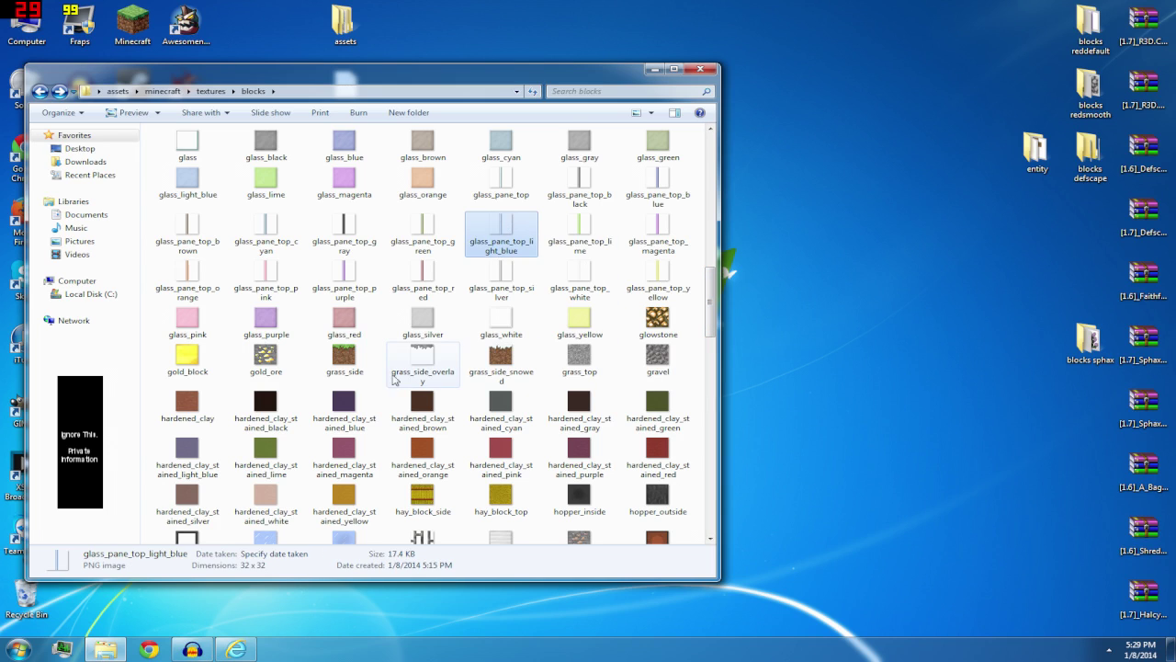
{"action": "left_click", "coordinate": [363, 363]}
{"action": "scroll", "coordinate": [384, 358], "scroll_direction": "down", "scroll_amount": 3}
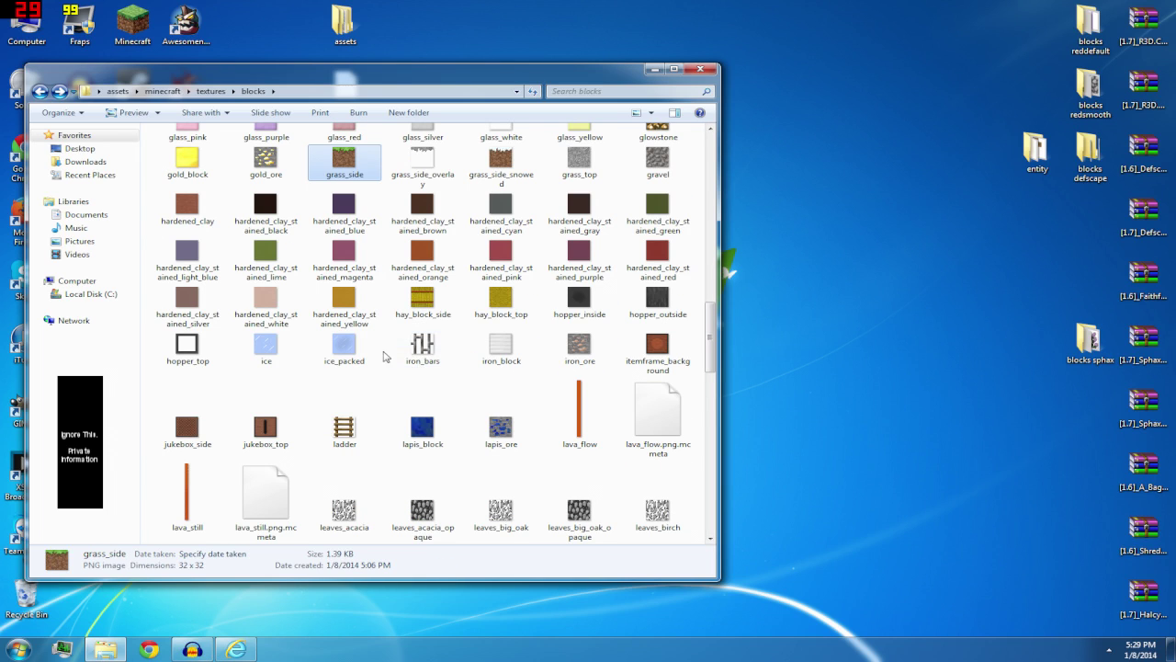
{"action": "left_click", "coordinate": [421, 349]}
Open the blocks defscape folder and locate its iron_bars texture
{"action": "left_click", "coordinate": [1091, 158]}
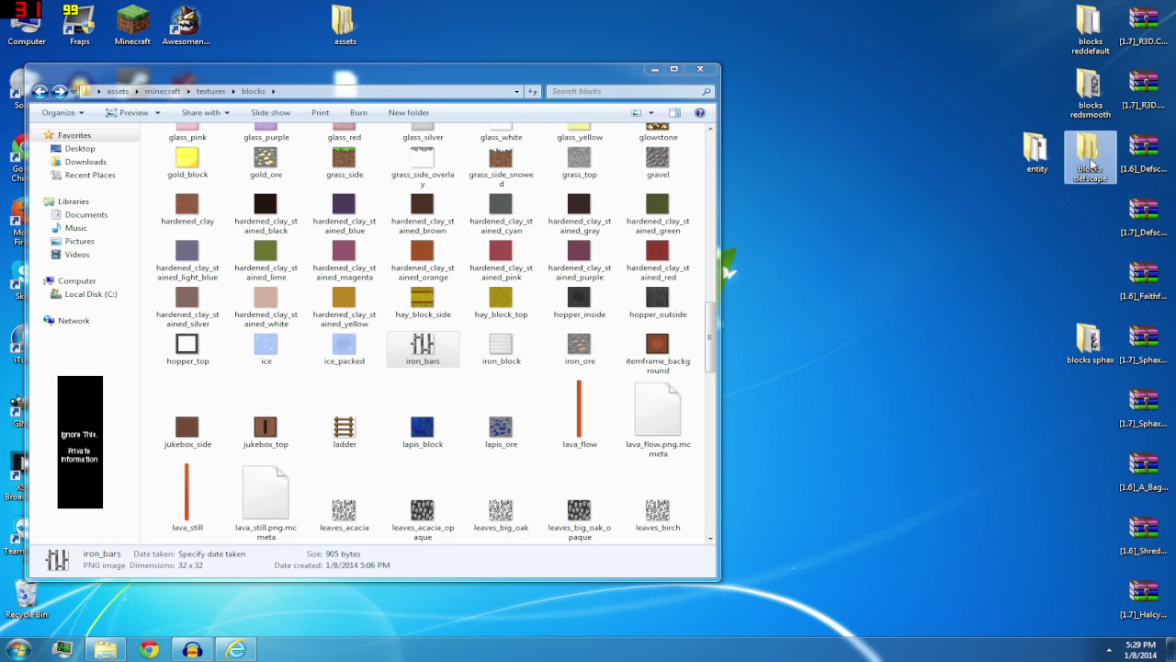
{"action": "double_click", "coordinate": [1091, 158]}
{"action": "left_click", "coordinate": [808, 347]}
{"action": "key", "text": "i"}
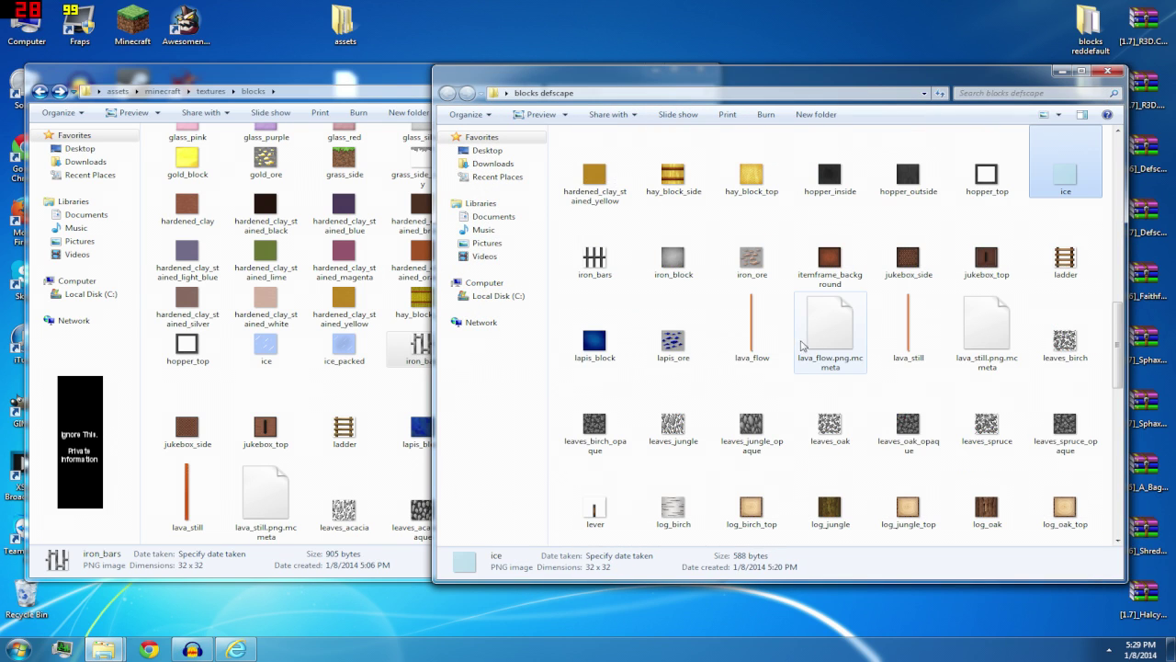
{"action": "left_click", "coordinate": [597, 269]}
View the pack's own iron_bars texture enlarged for comparison
{"action": "double_click", "coordinate": [581, 276]}
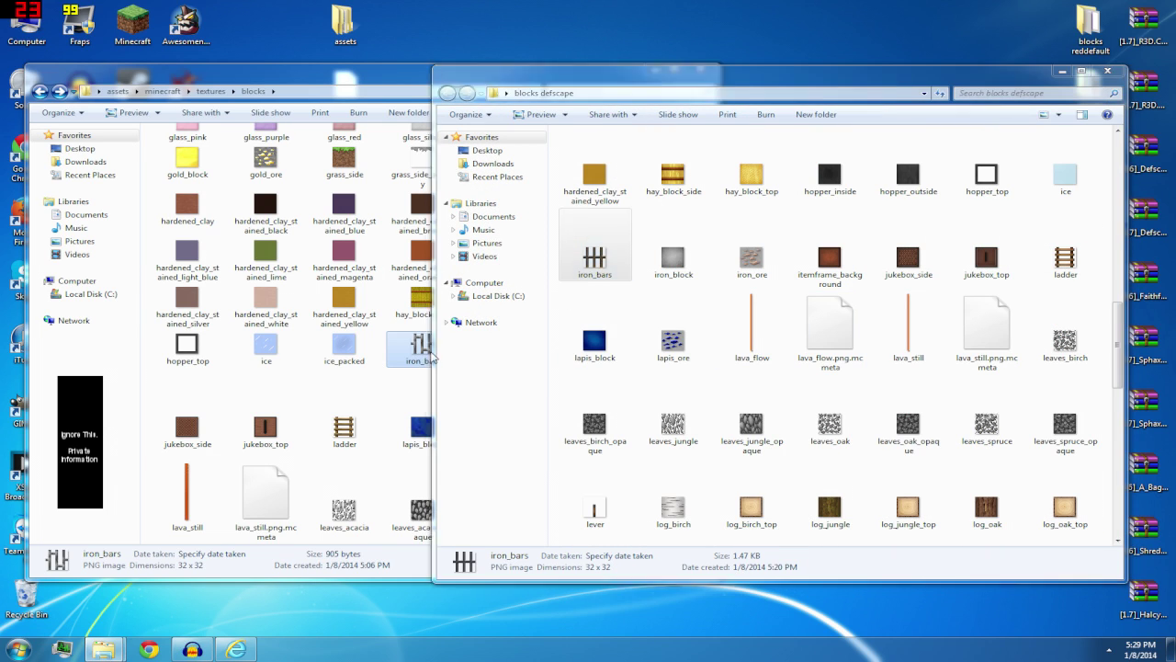
{"action": "left_click", "coordinate": [825, 329]}
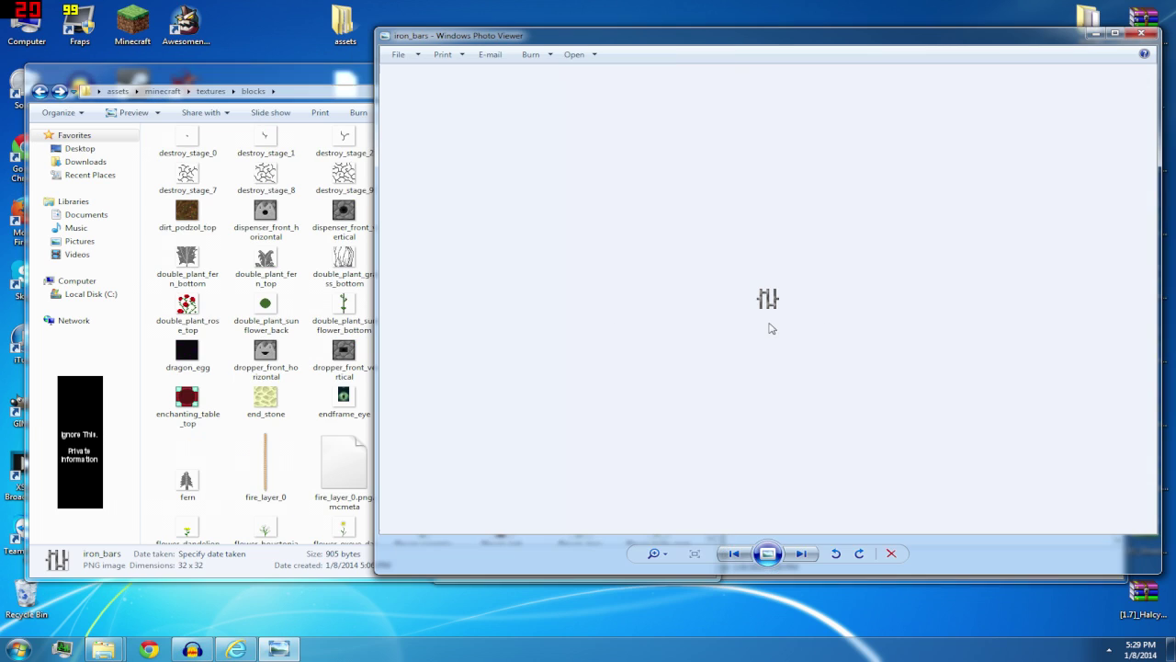
{"action": "scroll", "coordinate": [780, 323], "scroll_direction": "up", "scroll_amount": 5}
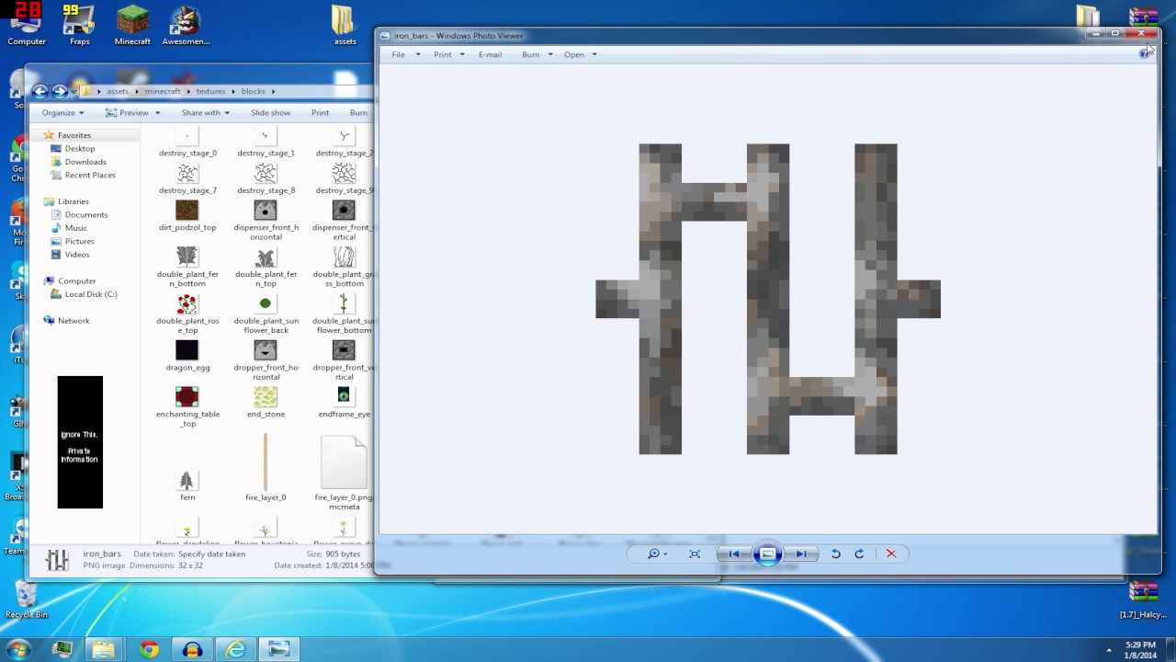
{"action": "left_click", "coordinate": [1140, 34]}
{"action": "left_click", "coordinate": [674, 328]}
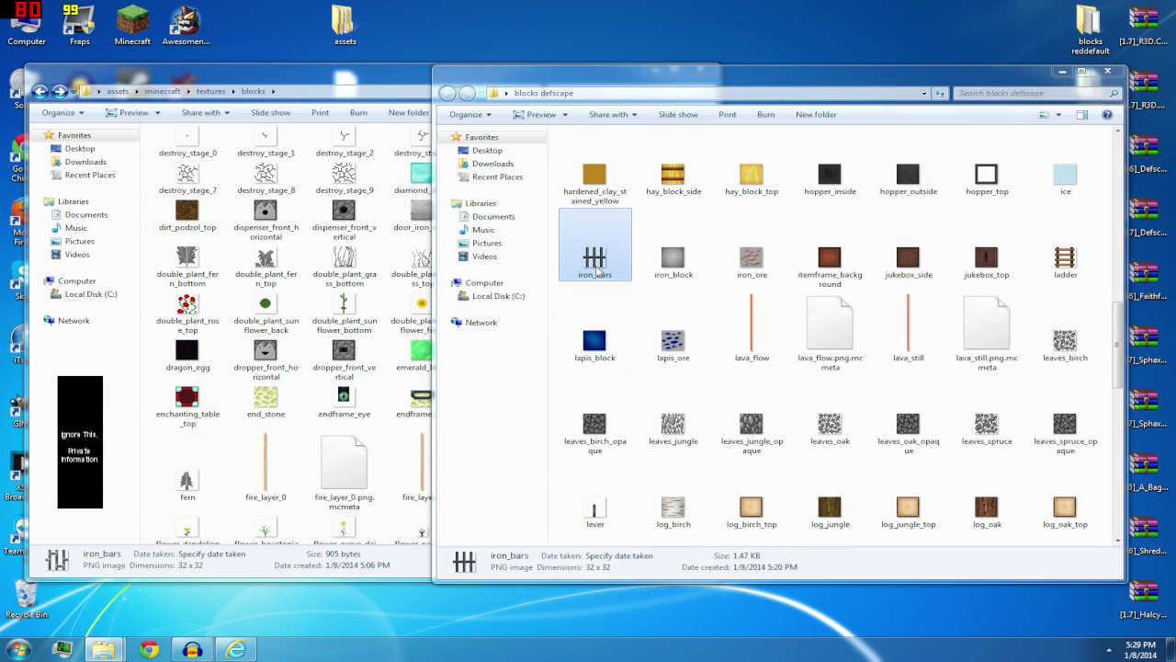
Check the blocks defscape iron_bars texture enlarged and replace the pack's iron_bars with it
{"action": "double_click", "coordinate": [597, 271]}
{"action": "scroll", "coordinate": [780, 311], "scroll_direction": "up", "scroll_amount": 5}
{"action": "left_click", "coordinate": [1141, 35]}
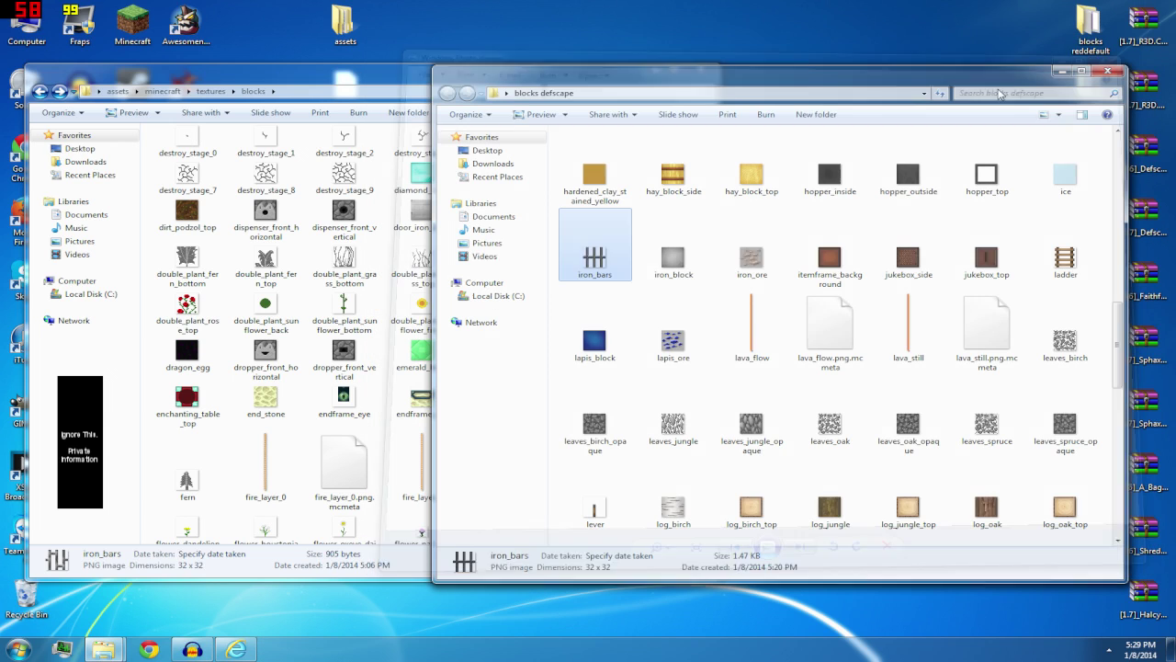
{"action": "left_click_drag", "start_coordinate": [597, 271], "coordinate": [380, 321]}
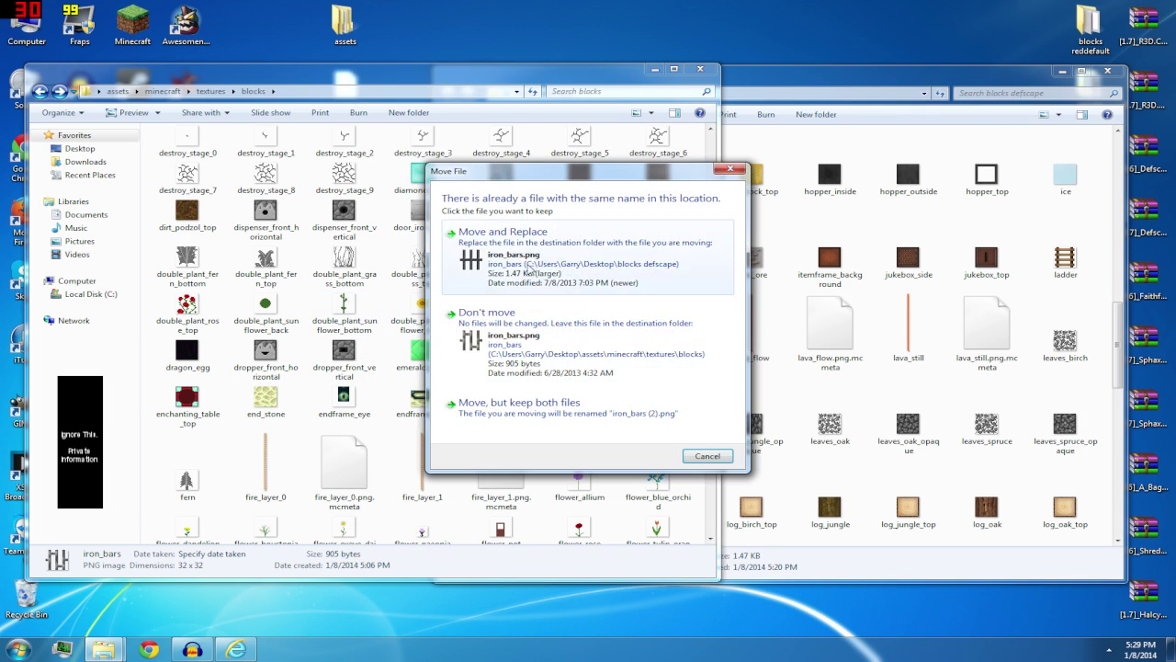
{"action": "left_click", "coordinate": [503, 234]}
Look through the blocks defscape textures from the leaves to the quartz blocks for further replacements
{"action": "left_click", "coordinate": [829, 320]}
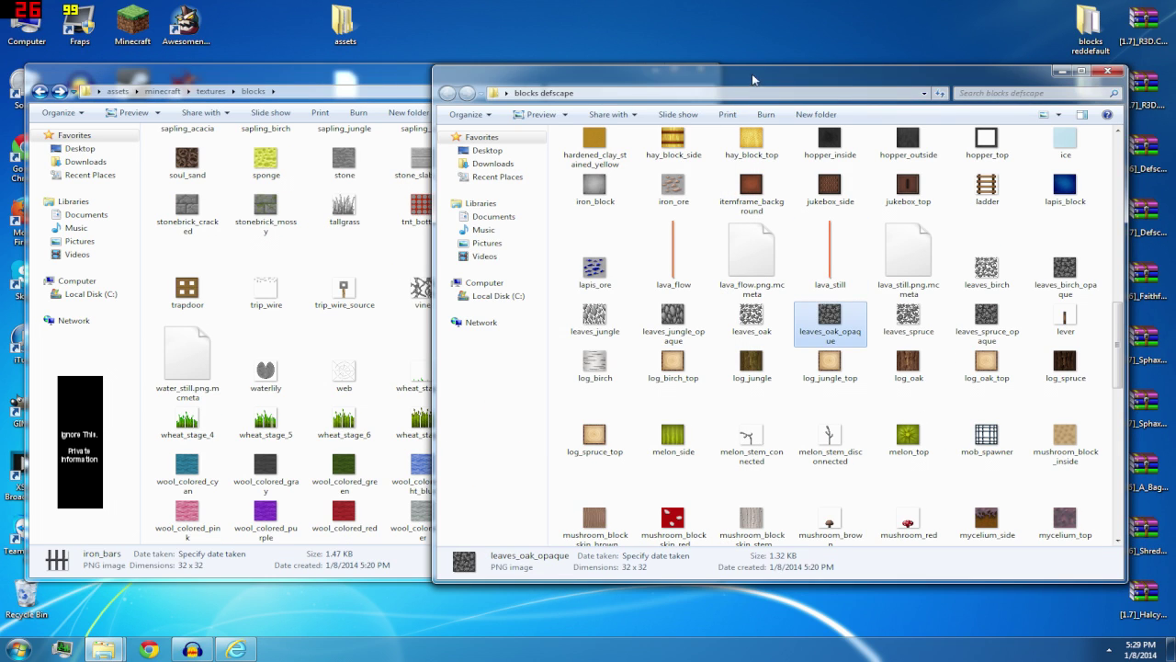
{"action": "left_click_drag", "start_coordinate": [708, 77], "coordinate": [773, 76]}
{"action": "left_click", "coordinate": [820, 320]}
{"action": "scroll", "coordinate": [824, 328], "scroll_direction": "down", "scroll_amount": 3}
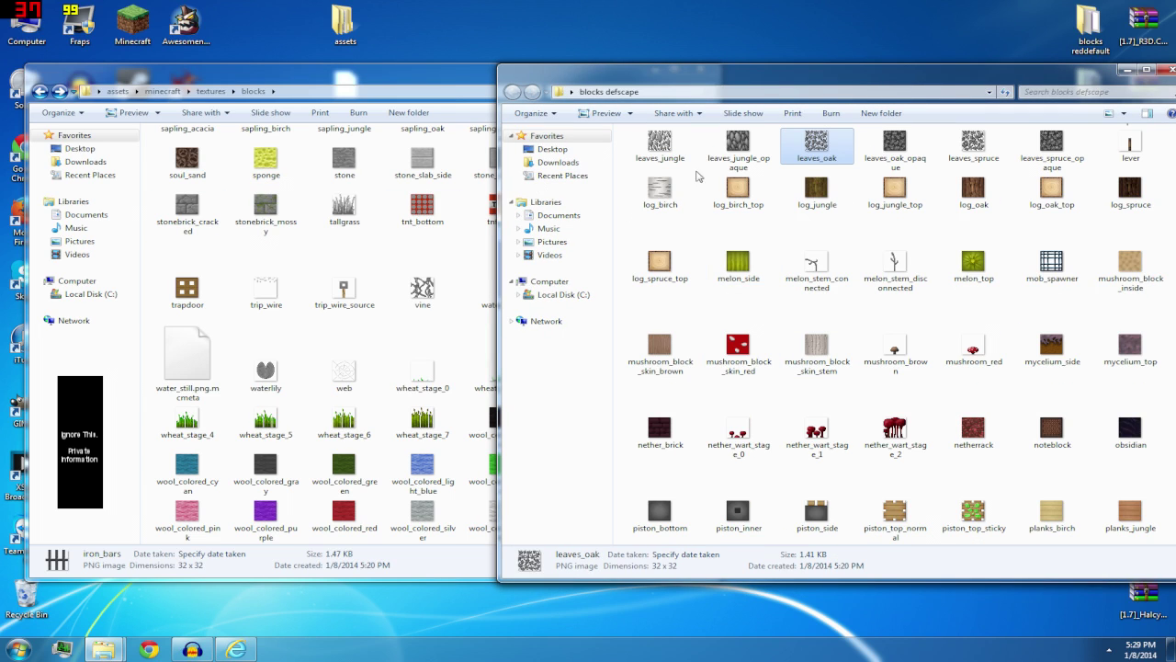
{"action": "left_click", "coordinate": [740, 276]}
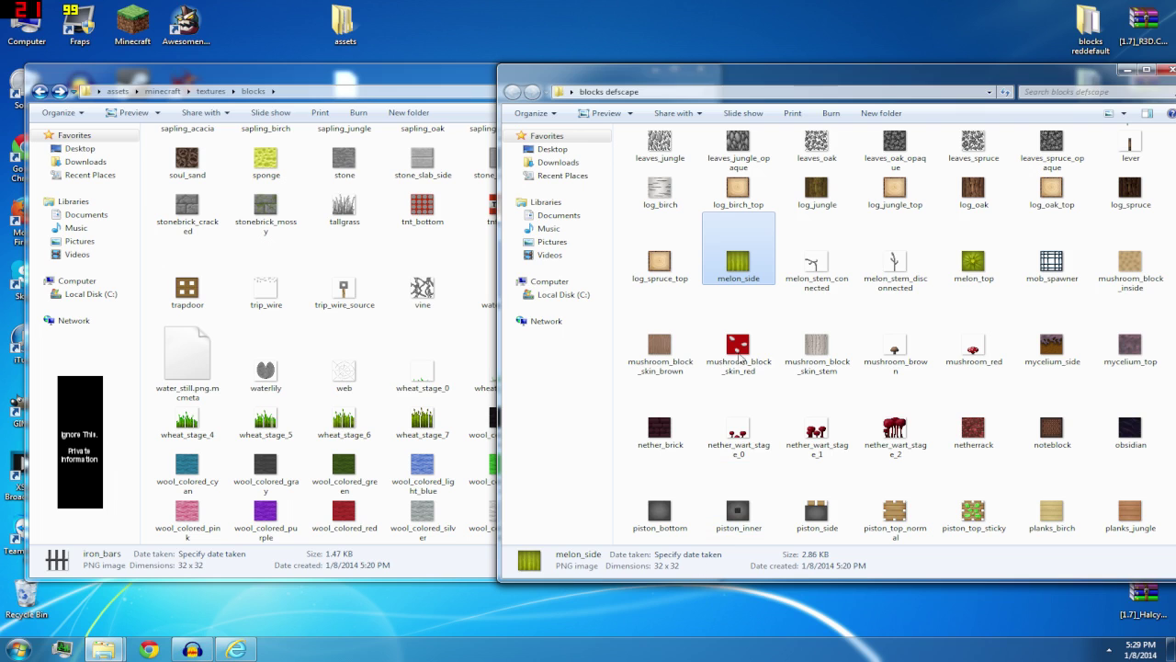
{"action": "left_click", "coordinate": [797, 395]}
{"action": "scroll", "coordinate": [797, 395], "scroll_direction": "down", "scroll_amount": 3}
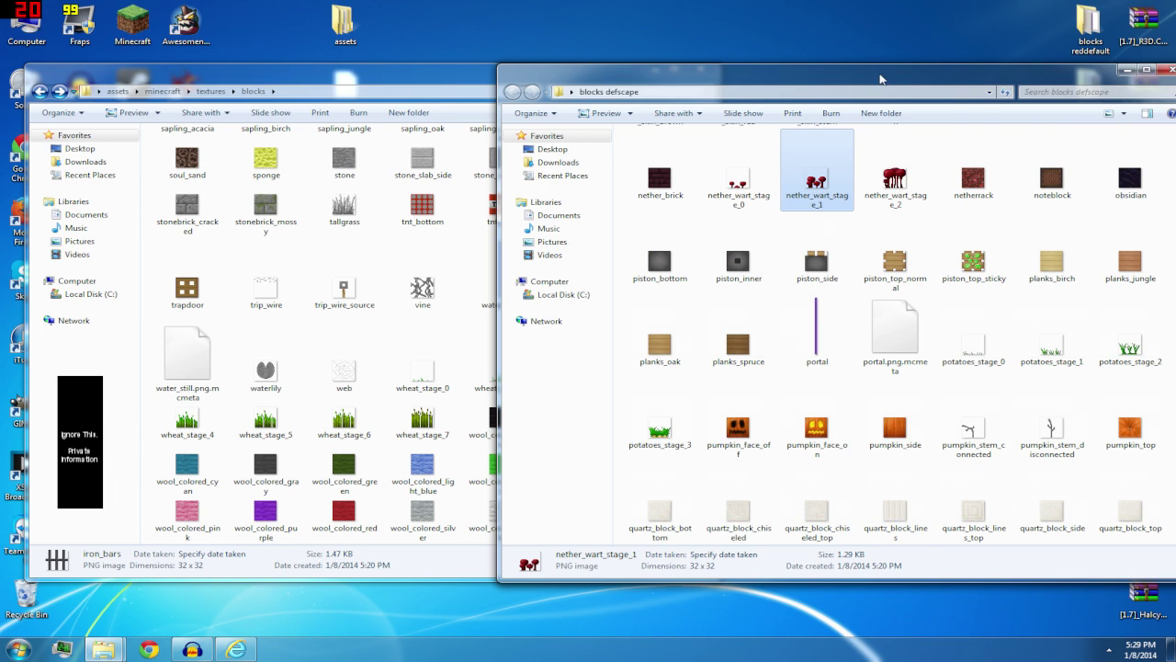
{"action": "left_click_drag", "start_coordinate": [883, 77], "coordinate": [840, 81]}
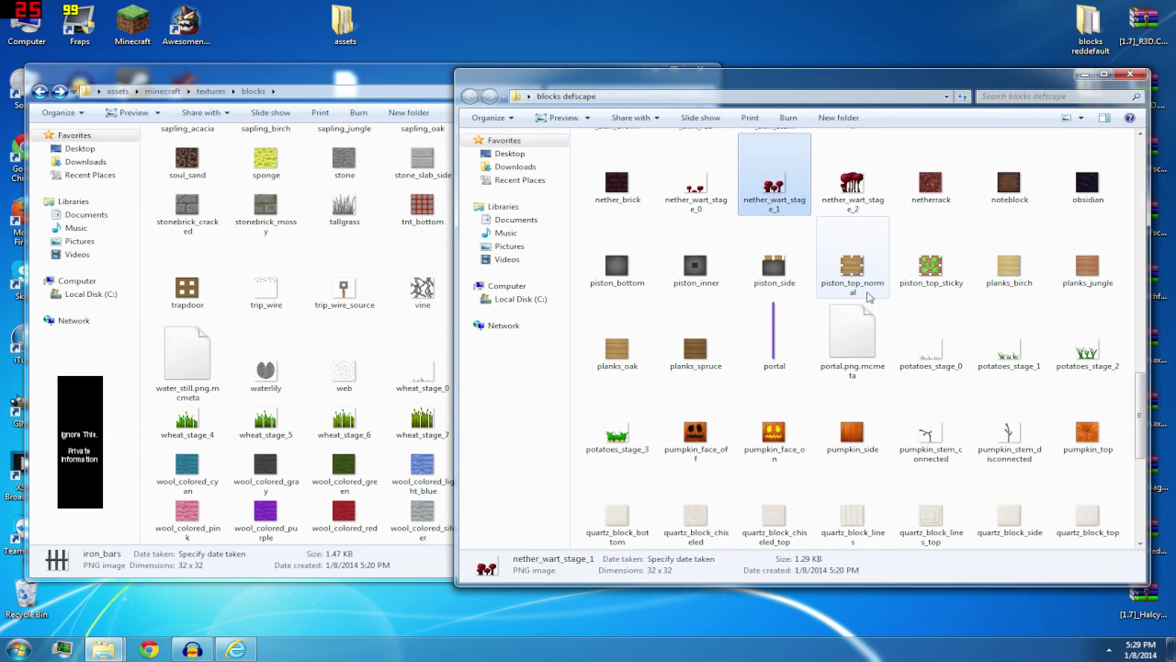
Compare the pumpkin textures in blocks defscape with the pack's own, viewing the pack's pumpkin_face_off enlarged
{"action": "left_click", "coordinate": [875, 409]}
{"action": "scroll", "coordinate": [875, 409], "scroll_direction": "down", "scroll_amount": 3}
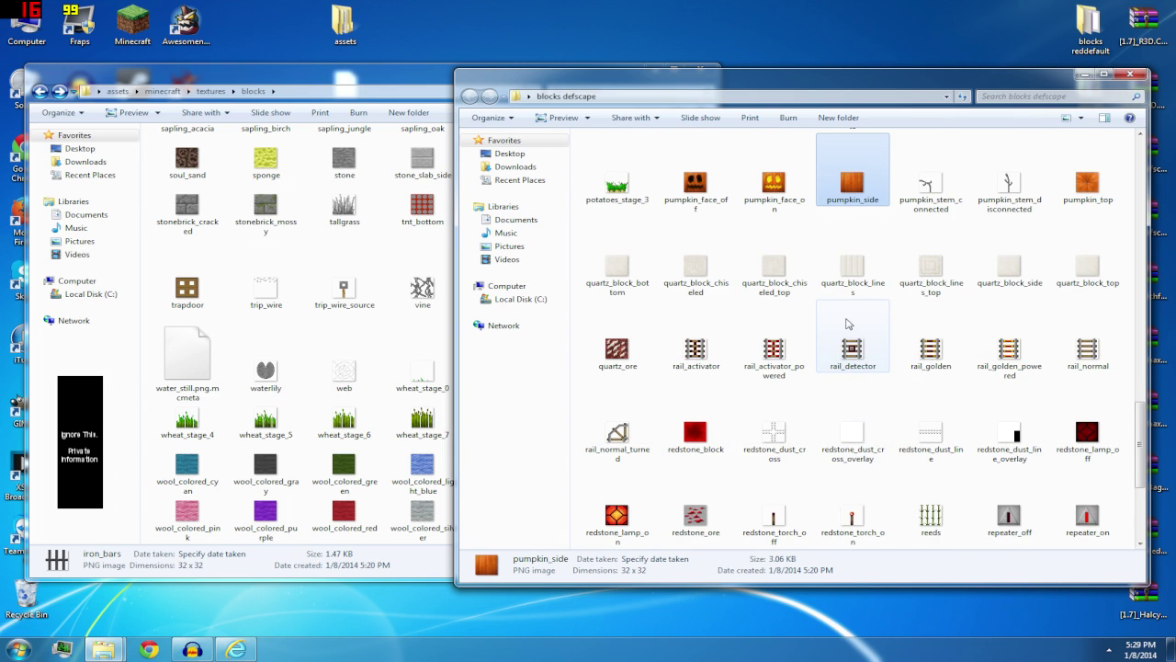
{"action": "scroll", "coordinate": [847, 323], "scroll_direction": "up", "scroll_amount": 2}
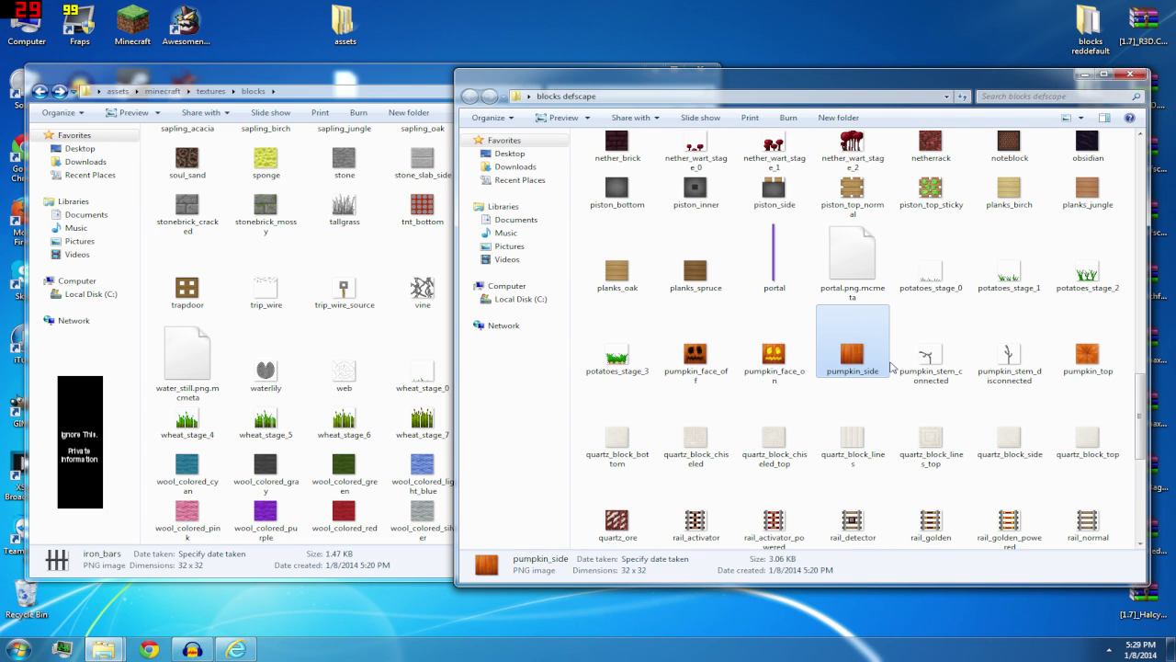
{"action": "left_click", "coordinate": [358, 385]}
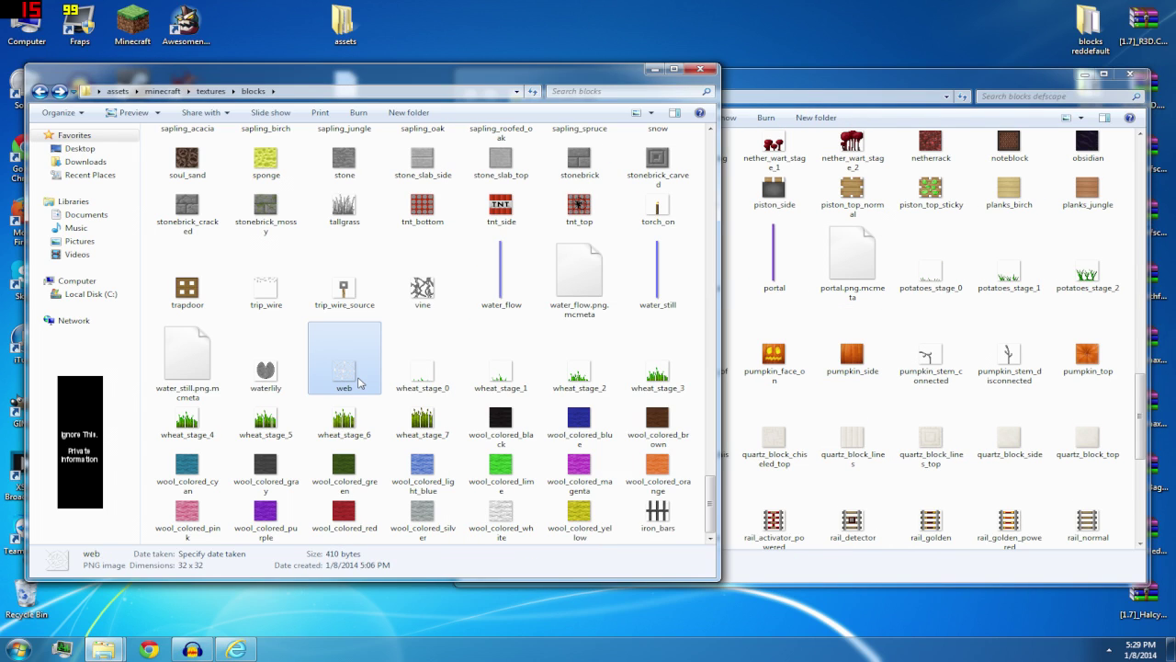
{"action": "scroll", "coordinate": [358, 385], "scroll_direction": "up", "scroll_amount": 5}
{"action": "left_click", "coordinate": [336, 311]}
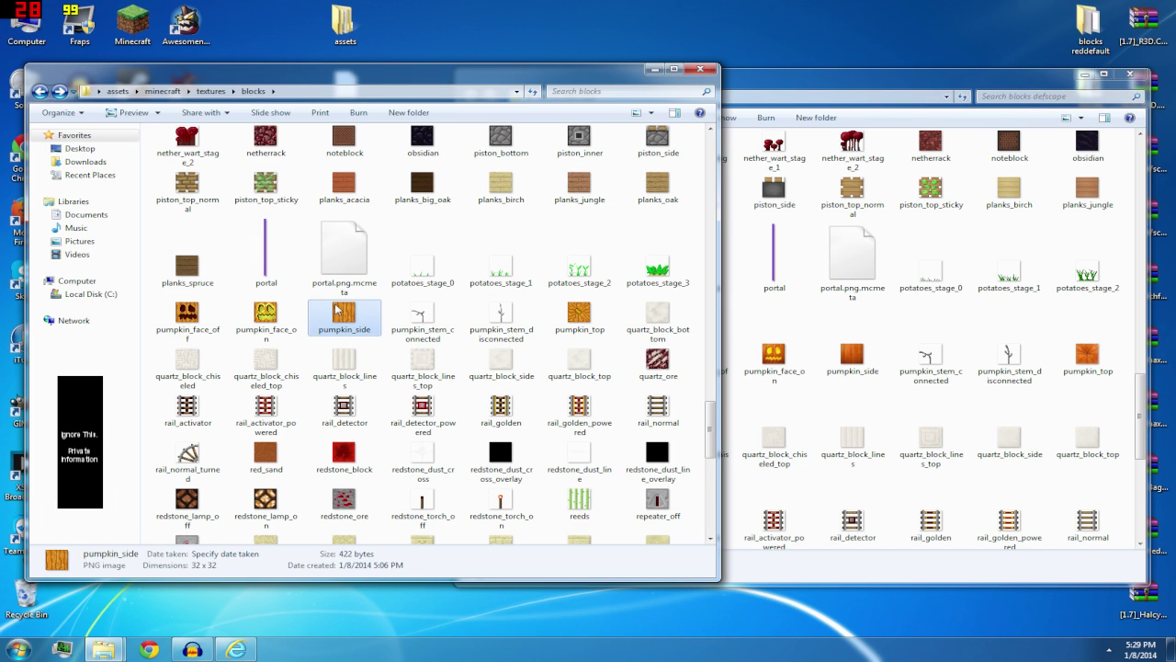
{"action": "left_click", "coordinate": [267, 315]}
{"action": "double_click", "coordinate": [188, 315]}
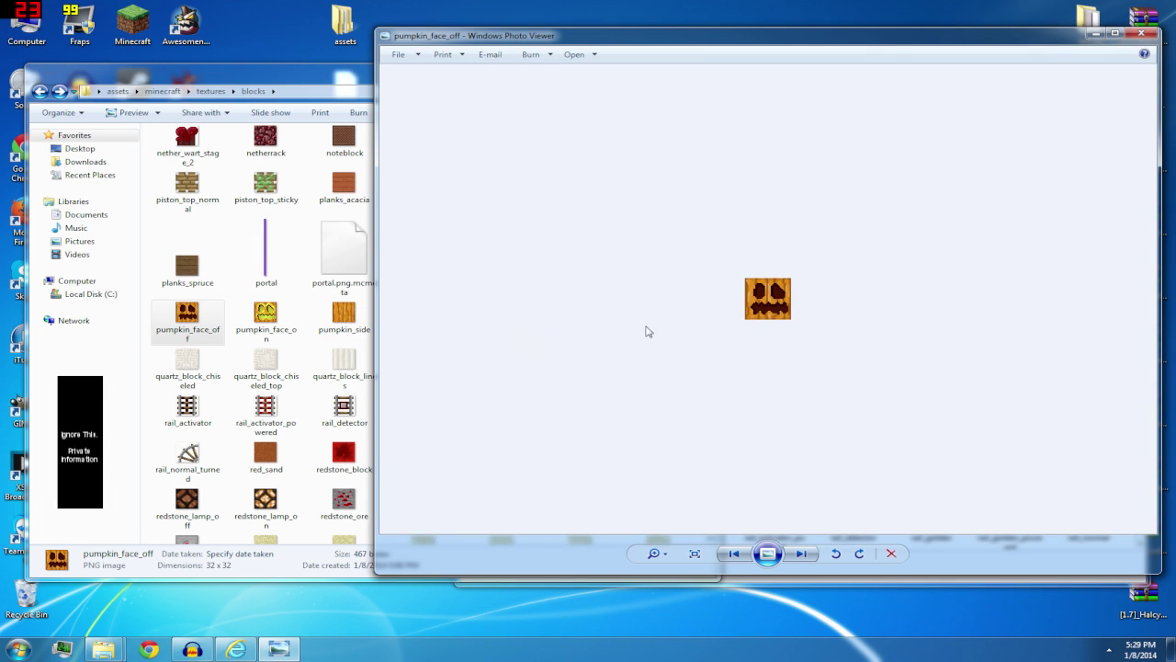
{"action": "scroll", "coordinate": [799, 258], "scroll_direction": "up", "scroll_amount": 5}
{"action": "left_click", "coordinate": [1142, 34]}
Compare the pack's pumpkin_stem_connected texture with the blocks defscape version, both enlarged side by side
{"action": "left_click_drag", "start_coordinate": [919, 75], "coordinate": [670, 75]}
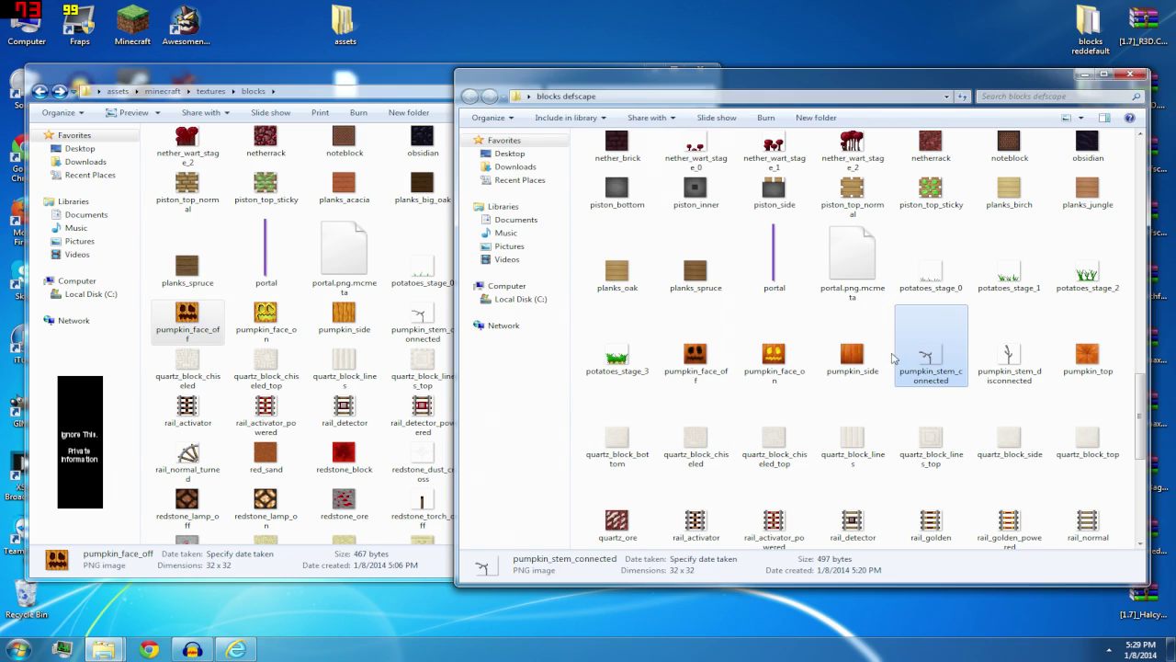
{"action": "left_click", "coordinate": [928, 359]}
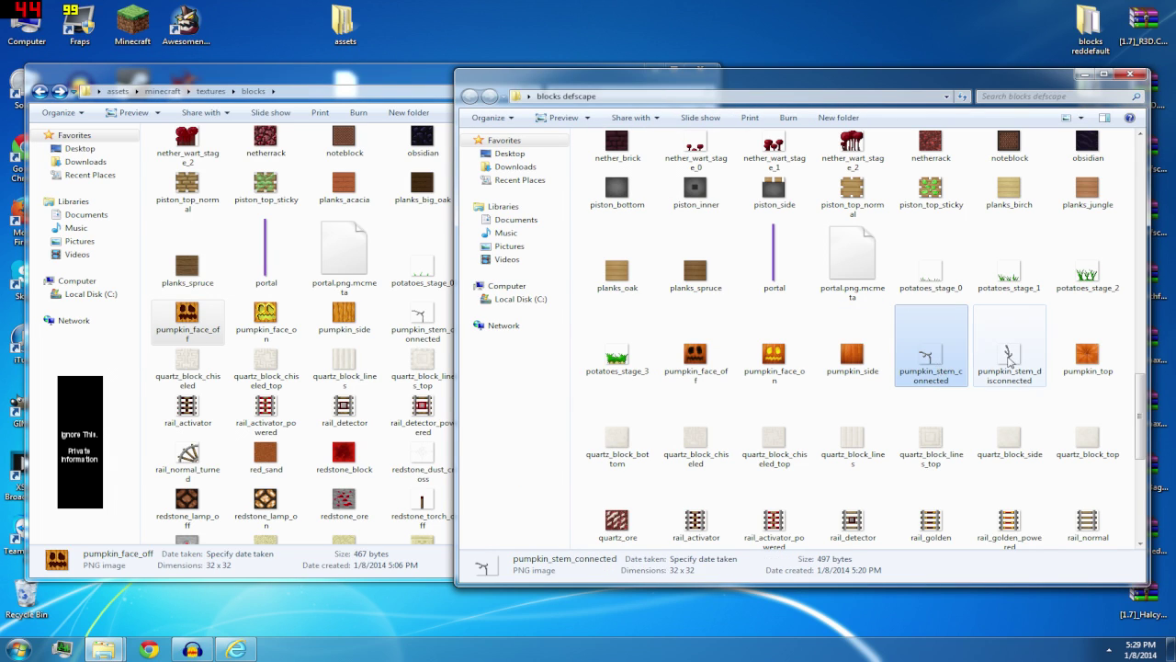
{"action": "left_click", "coordinate": [1009, 363]}
{"action": "left_click", "coordinate": [1001, 97]}
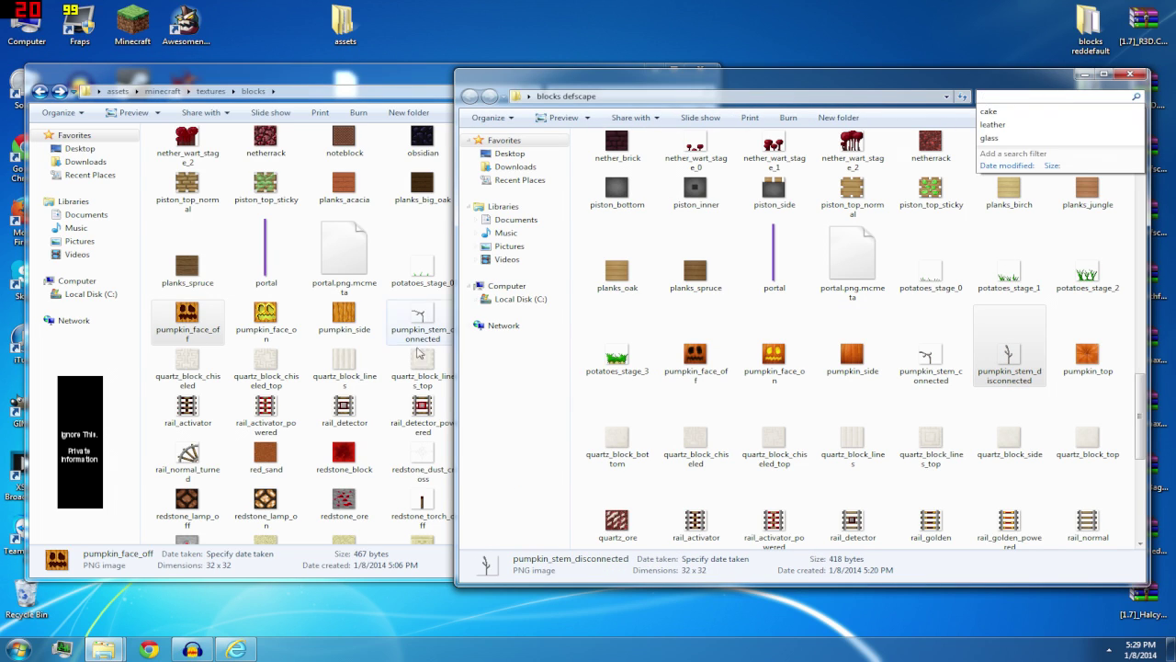
{"action": "double_click", "coordinate": [422, 319]}
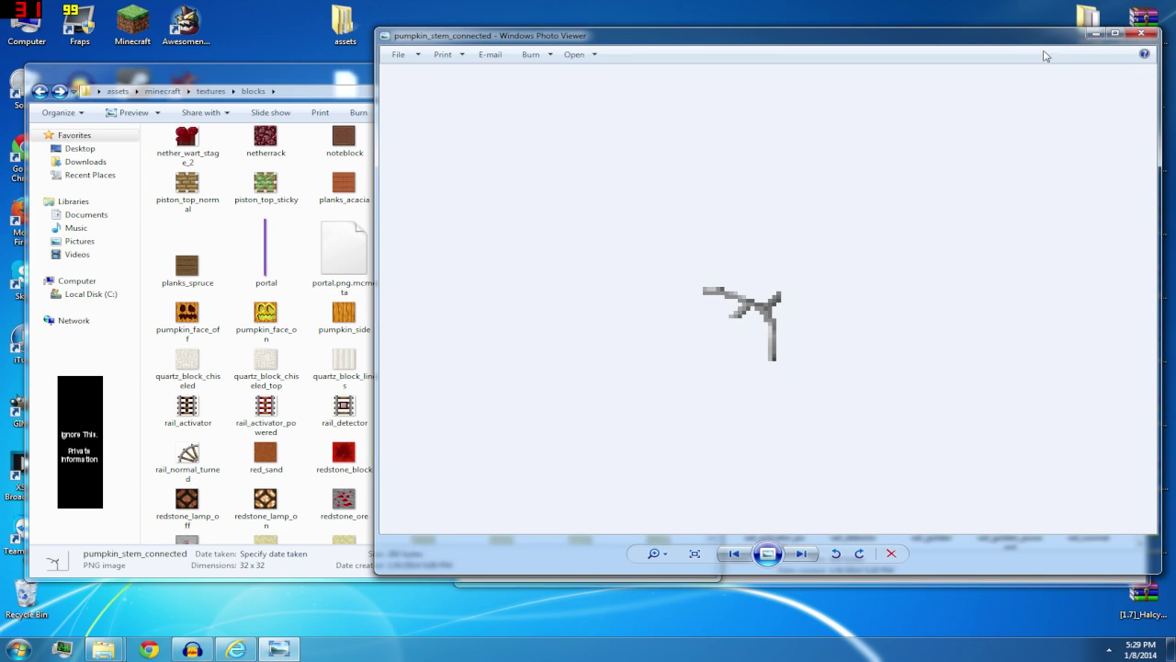
{"action": "left_click_drag", "start_coordinate": [588, 44], "coordinate": [214, 47]}
{"action": "double_click", "coordinate": [930, 348]}
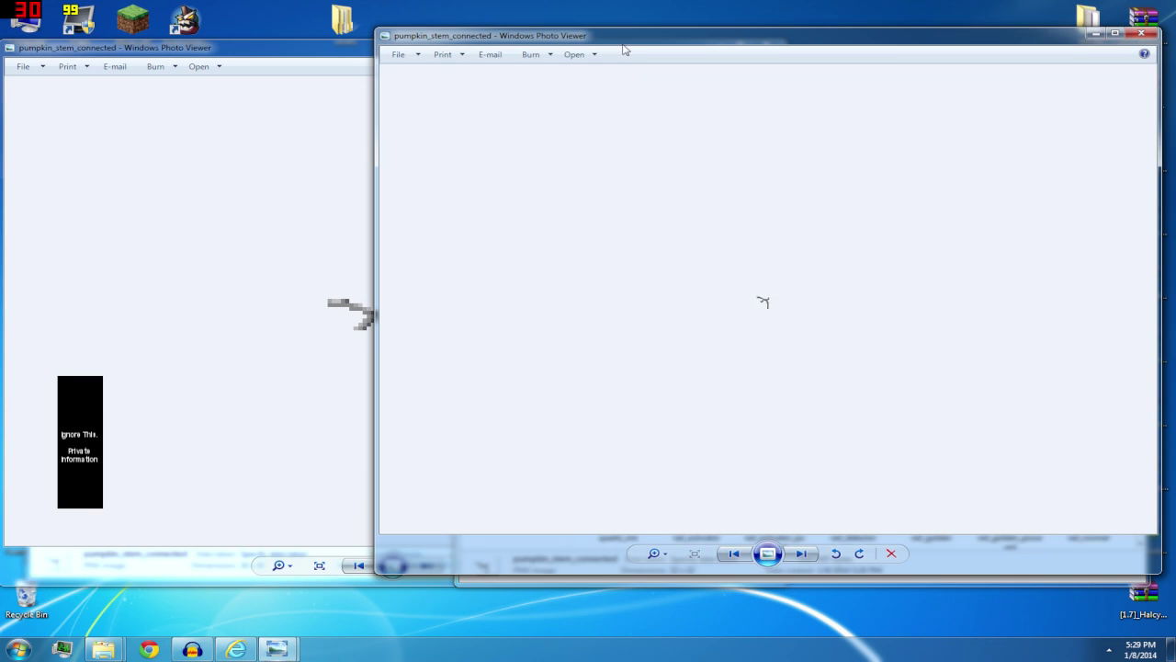
{"action": "scroll", "coordinate": [919, 364], "scroll_direction": "up", "scroll_amount": 4}
{"action": "scroll", "coordinate": [859, 359], "scroll_direction": "down", "scroll_amount": 2}
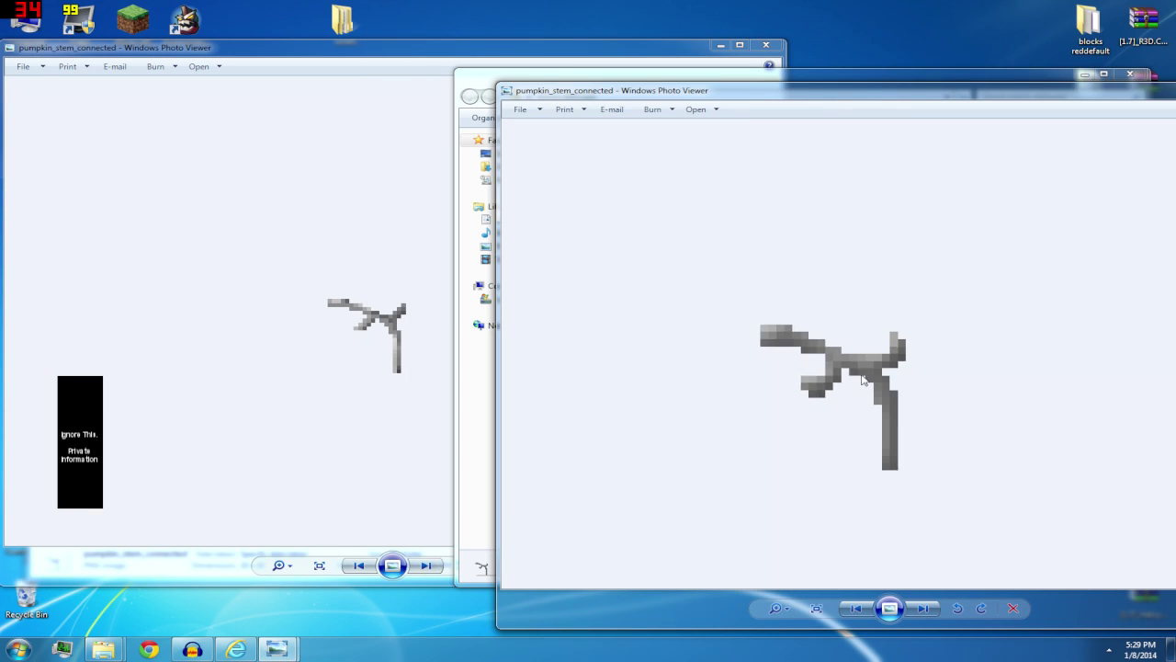
{"action": "left_click", "coordinate": [390, 414]}
{"action": "left_click", "coordinate": [766, 45]}
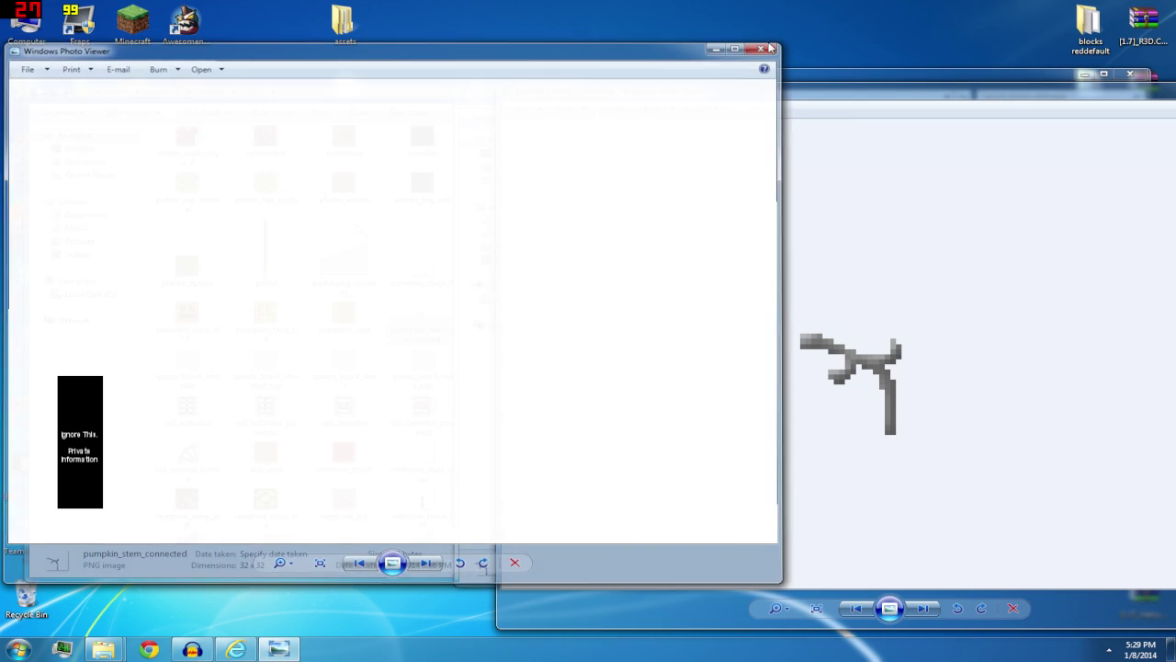
{"action": "left_click_drag", "start_coordinate": [844, 92], "coordinate": [728, 57]}
{"action": "left_click", "coordinate": [1154, 55]}
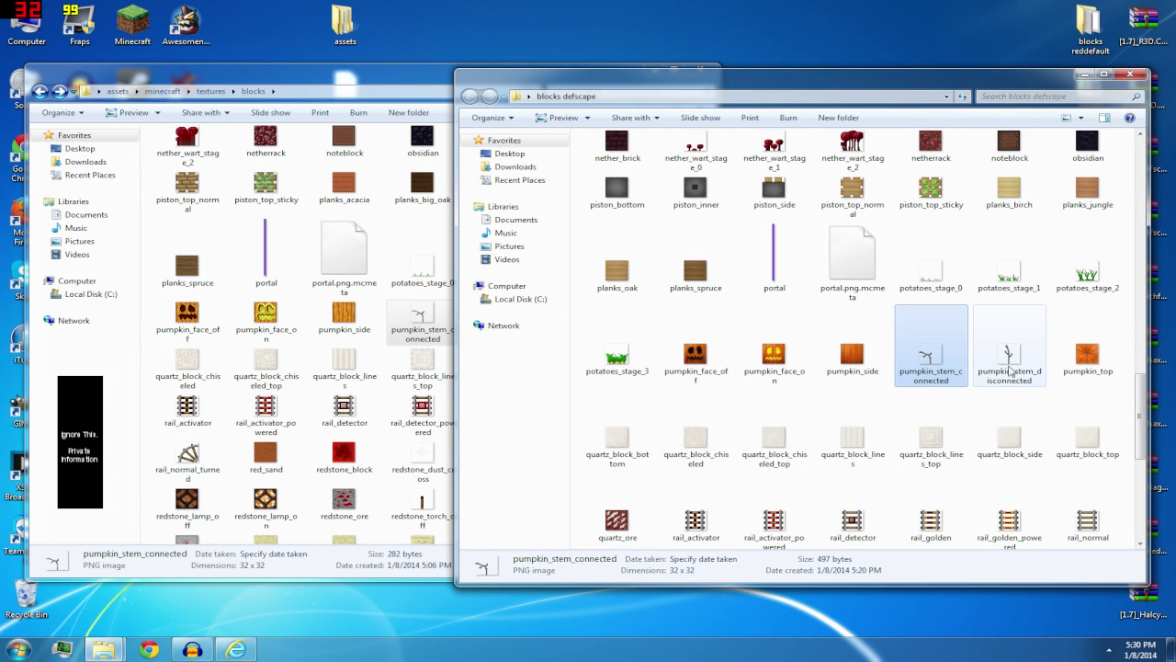
Search blocks defscape for "pumpkin" and move all matching textures into the pack's blocks folder, replacing the existing files
{"action": "left_click", "coordinate": [983, 95]}
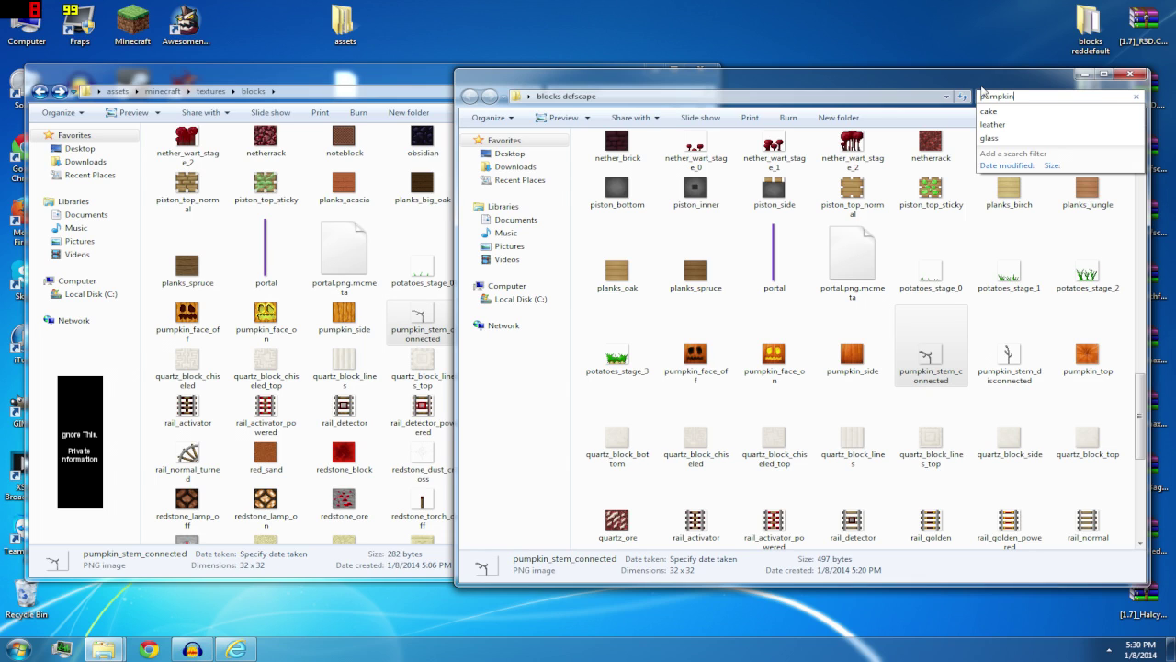
{"action": "left_click_drag", "start_coordinate": [1099, 170], "coordinate": [497, 429]}
{"action": "left_click", "coordinate": [536, 264]}
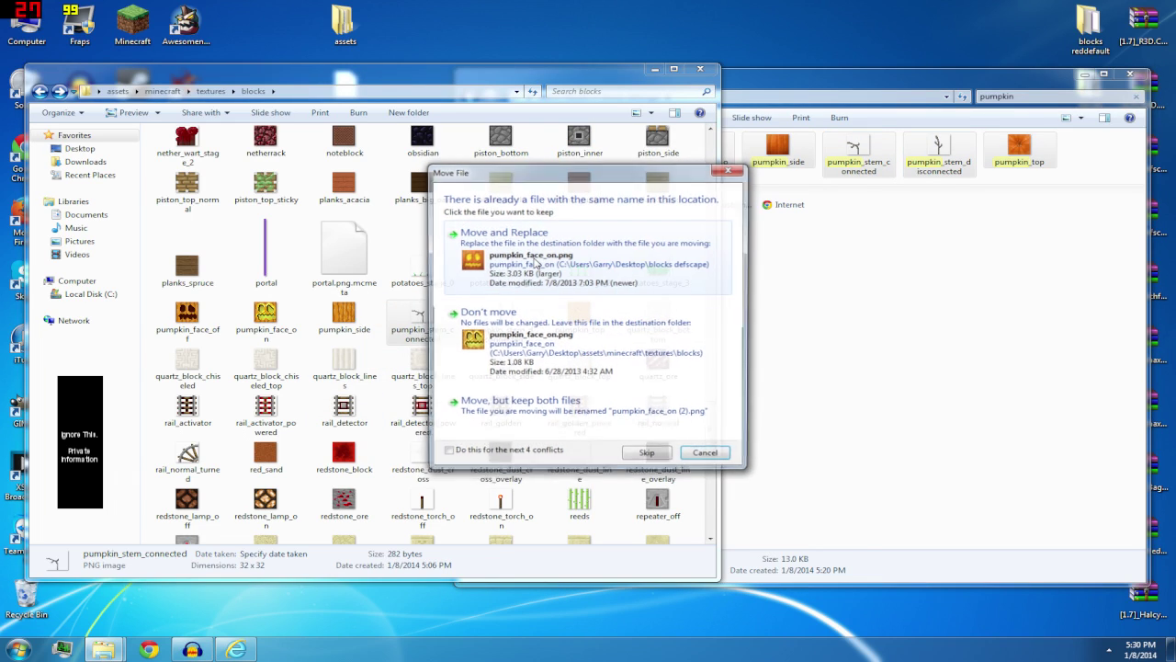
{"action": "left_click", "coordinate": [536, 264]}
{"action": "left_click", "coordinate": [536, 264]}
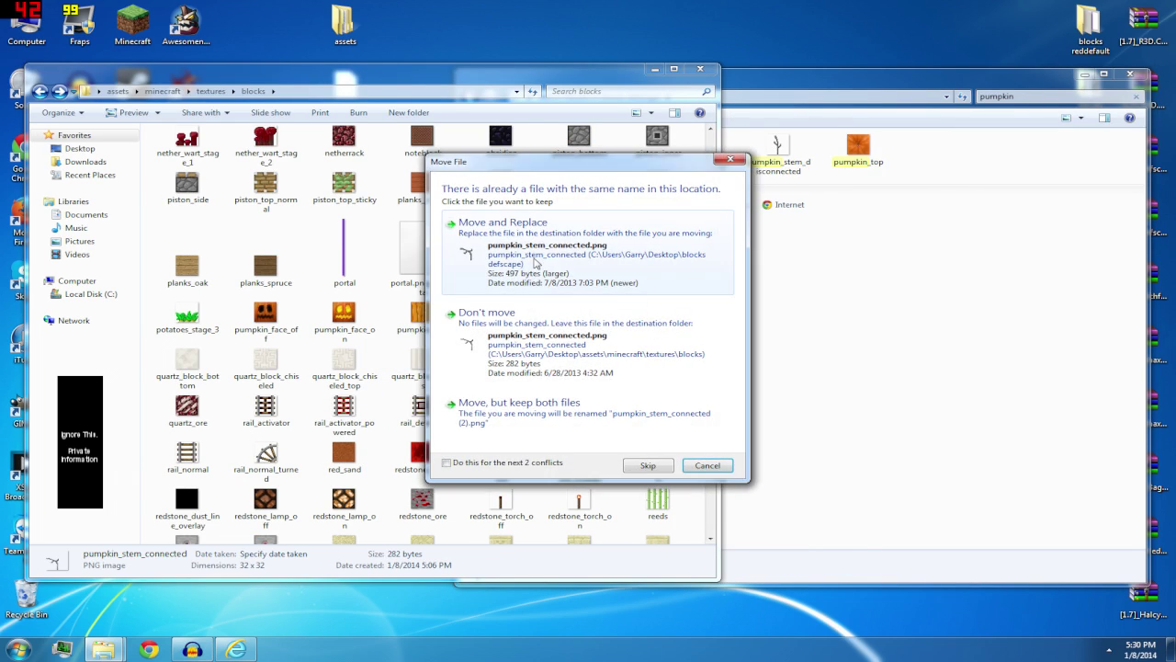
{"action": "left_click", "coordinate": [536, 264]}
{"action": "left_click", "coordinate": [536, 263]}
{"action": "left_click", "coordinate": [536, 264]}
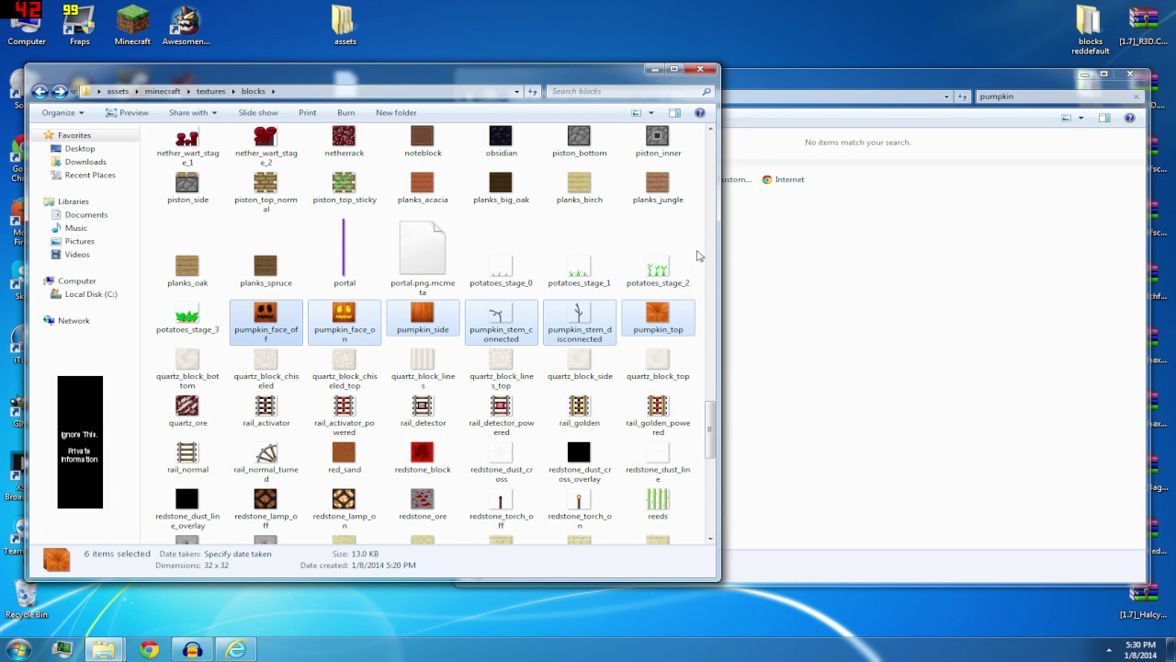
Locate and check the fire_layer_0 and fire_layer_1 textures and their mcmeta files in the pack's blocks folder
{"action": "right_click", "coordinate": [697, 253]}
{"action": "left_click", "coordinate": [772, 300]}
{"action": "left_click_drag", "start_coordinate": [711, 189], "coordinate": [732, 266]}
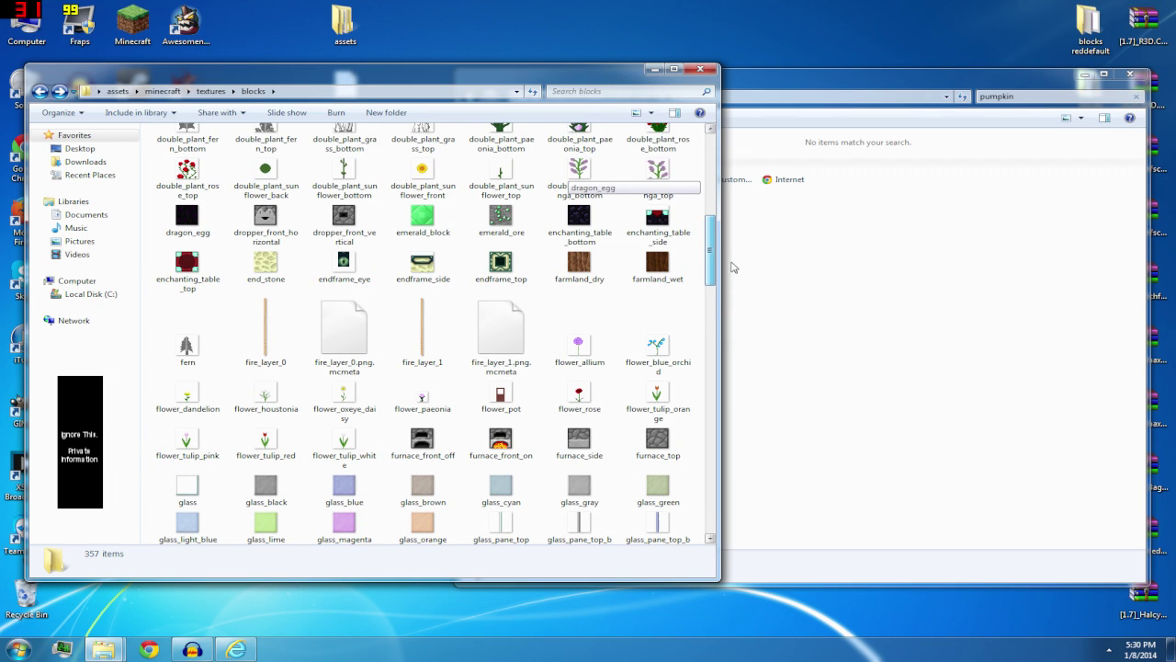
{"action": "left_click", "coordinate": [501, 331]}
{"action": "left_click", "coordinate": [285, 344]}
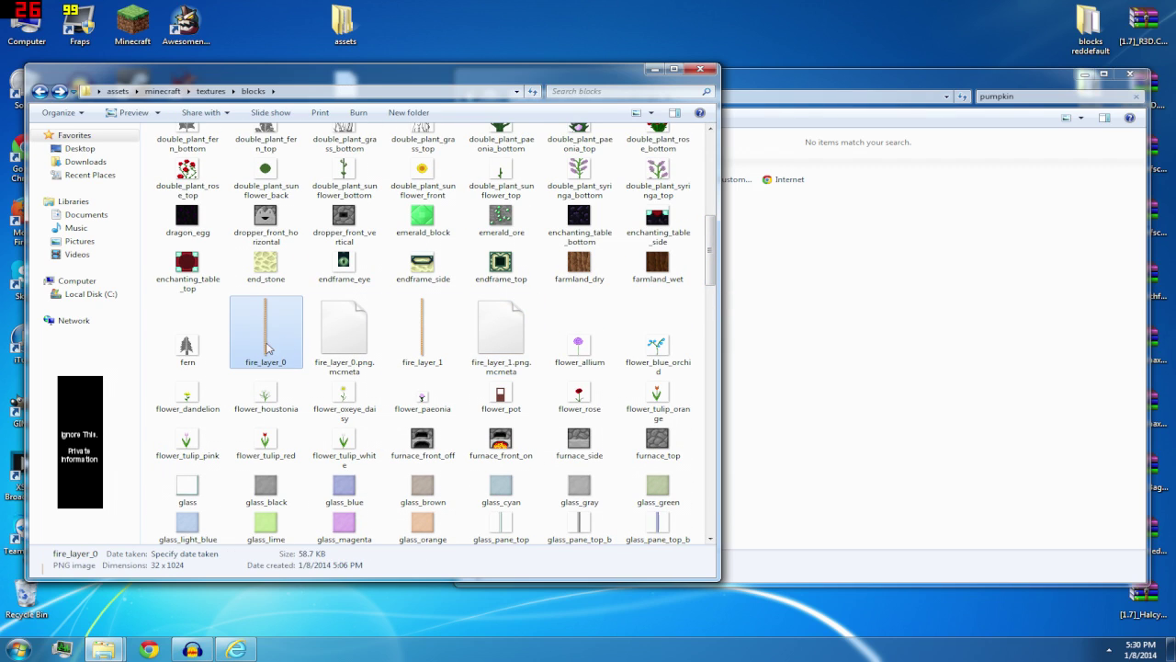
{"action": "left_click", "coordinate": [336, 348]}
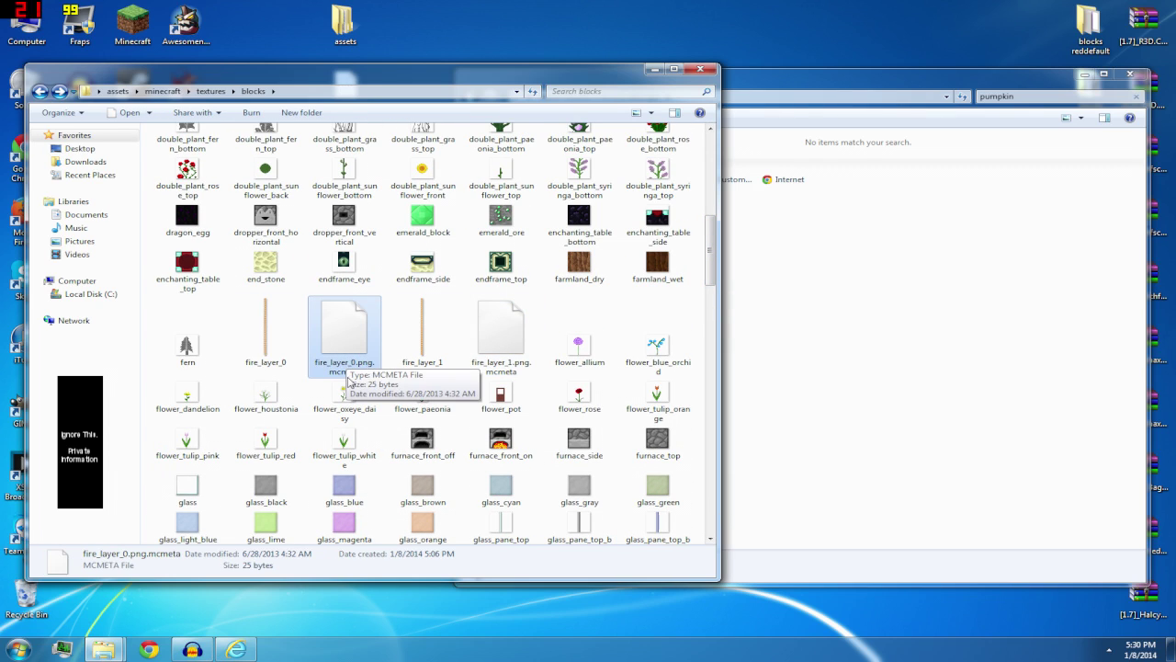
{"action": "left_click", "coordinate": [431, 361]}
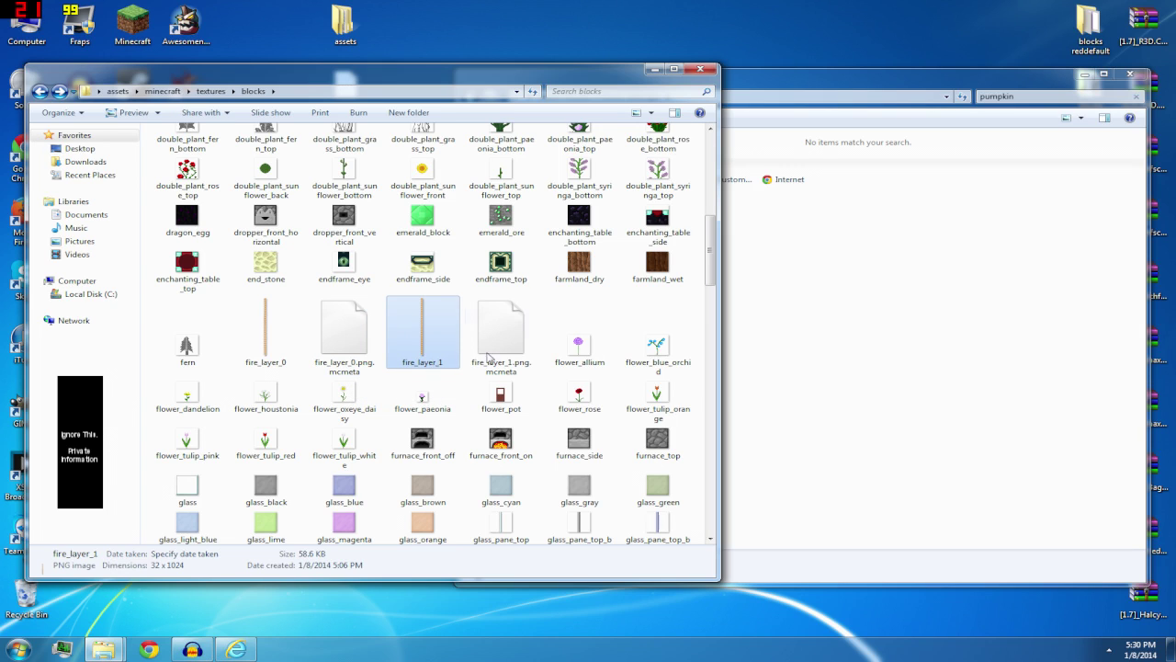
{"action": "left_click", "coordinate": [515, 355]}
{"action": "left_click", "coordinate": [978, 312]}
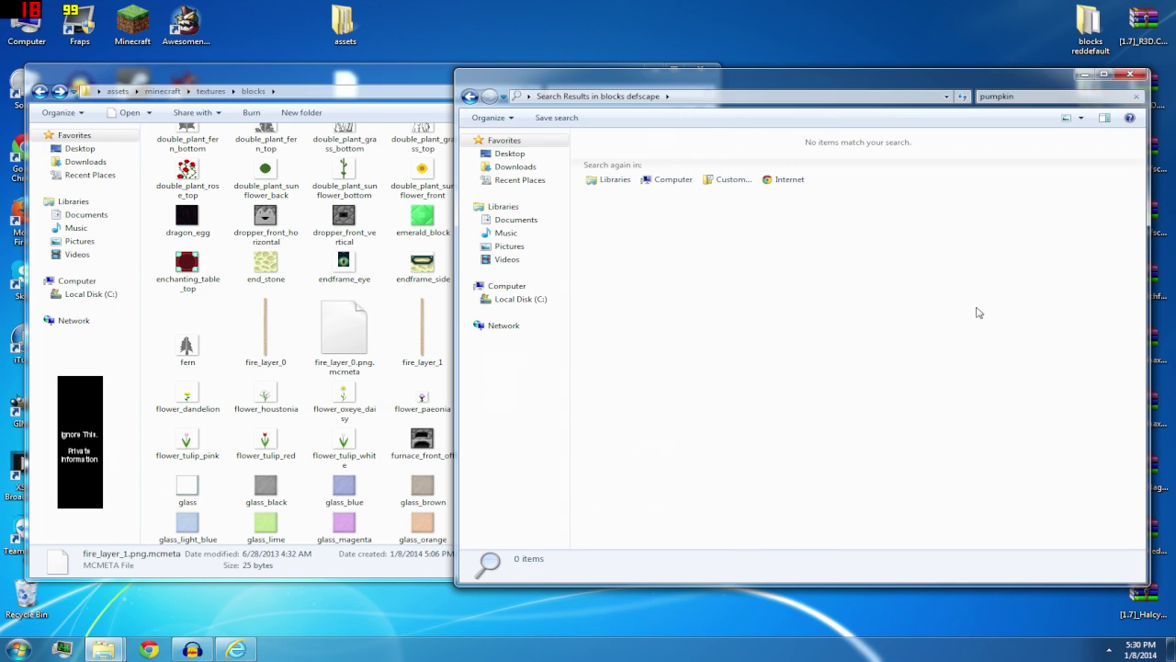
{"action": "left_click", "coordinate": [432, 349]}
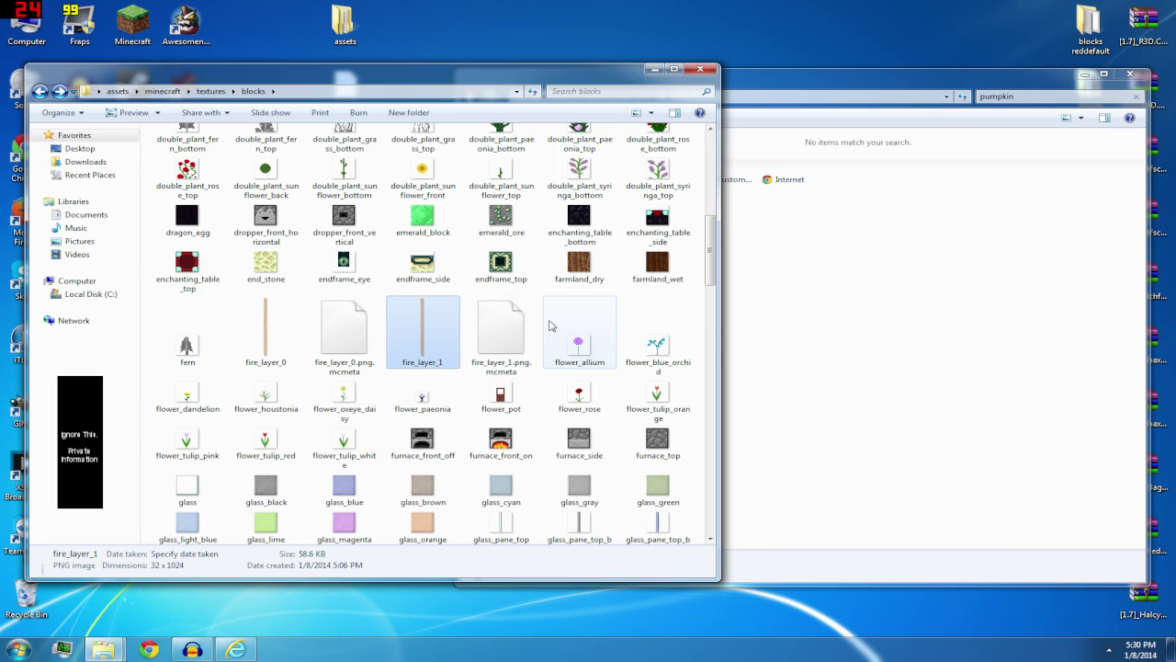
{"action": "left_click_drag", "start_coordinate": [540, 334], "coordinate": [264, 333]}
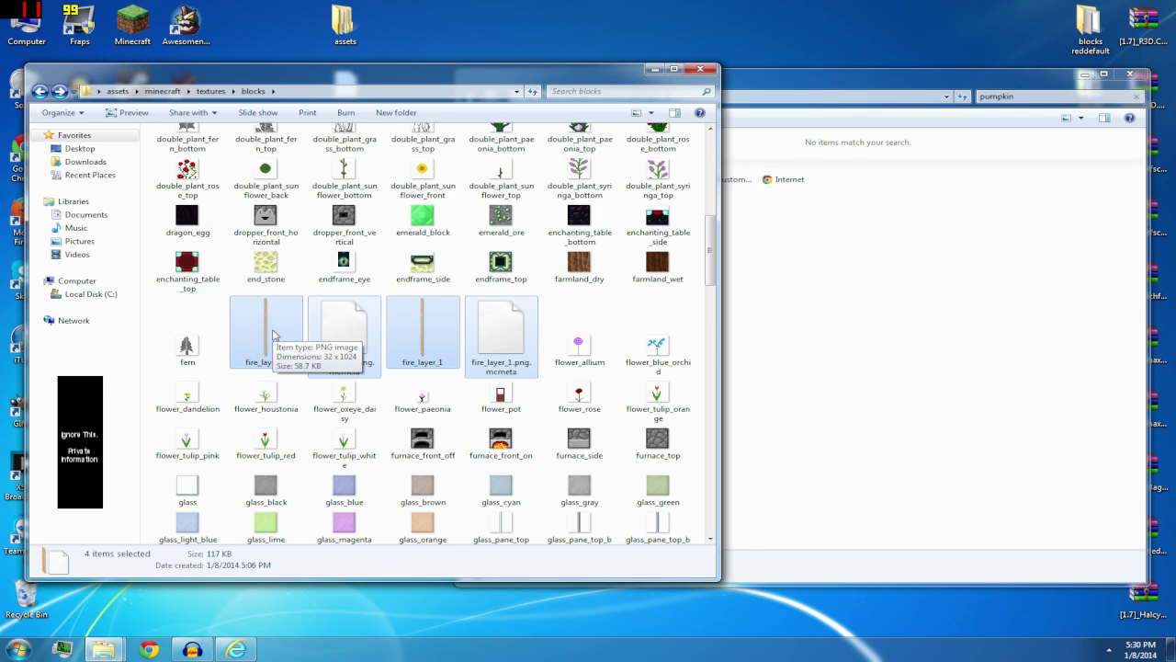
{"action": "left_click", "coordinate": [887, 324]}
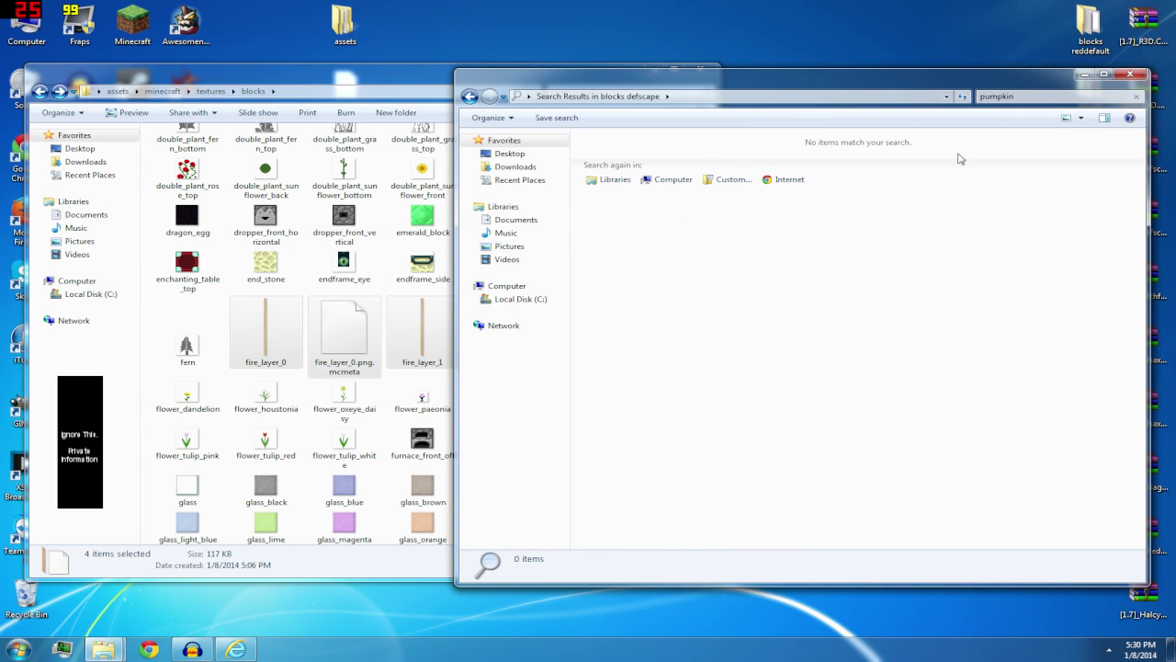
{"action": "left_click", "coordinate": [267, 331]}
{"action": "left_click", "coordinate": [224, 324]}
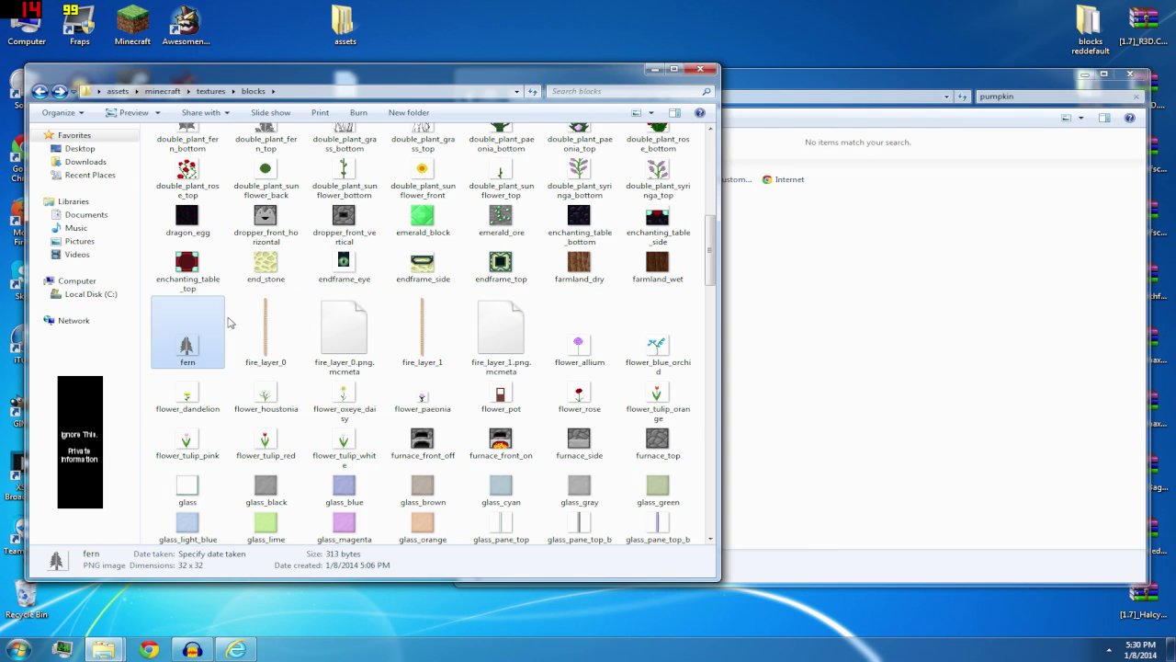
{"action": "left_click_drag", "start_coordinate": [230, 322], "coordinate": [485, 334]}
{"action": "right_click", "coordinate": [484, 334]}
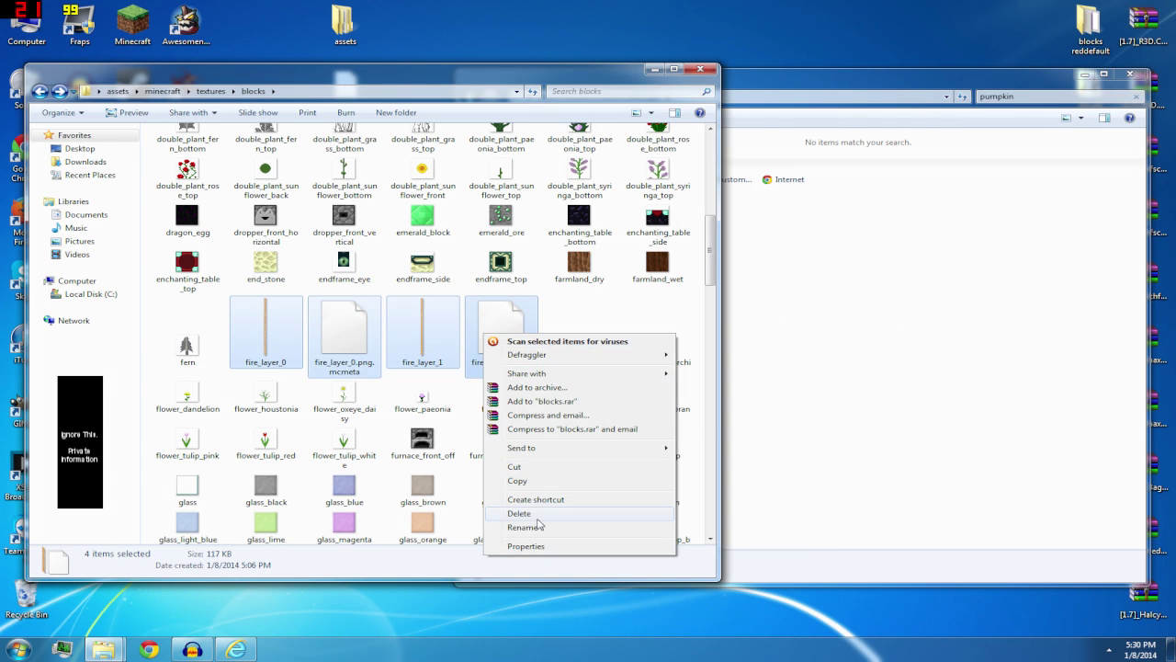
{"action": "left_click", "coordinate": [538, 515]}
{"action": "left_click", "coordinate": [707, 333]}
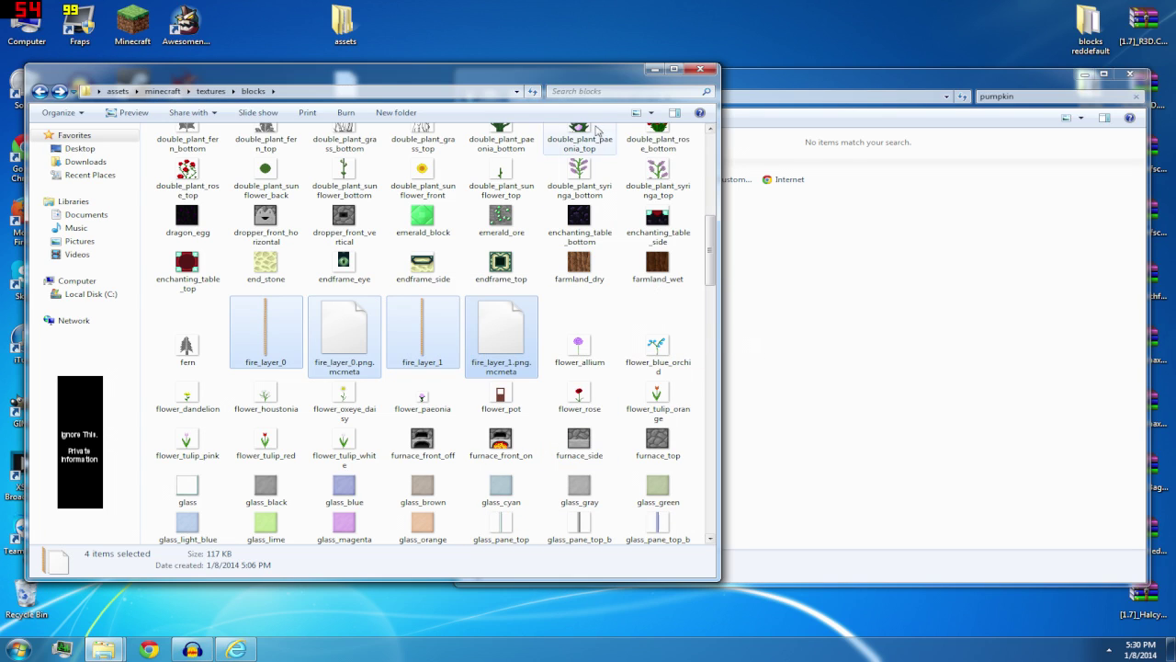
Search the pack's blocks folder for "fire" and delete the fire_layer_0 and fire_layer_1 textures with their mcmeta files
{"action": "key", "text": "ctrl+e"}
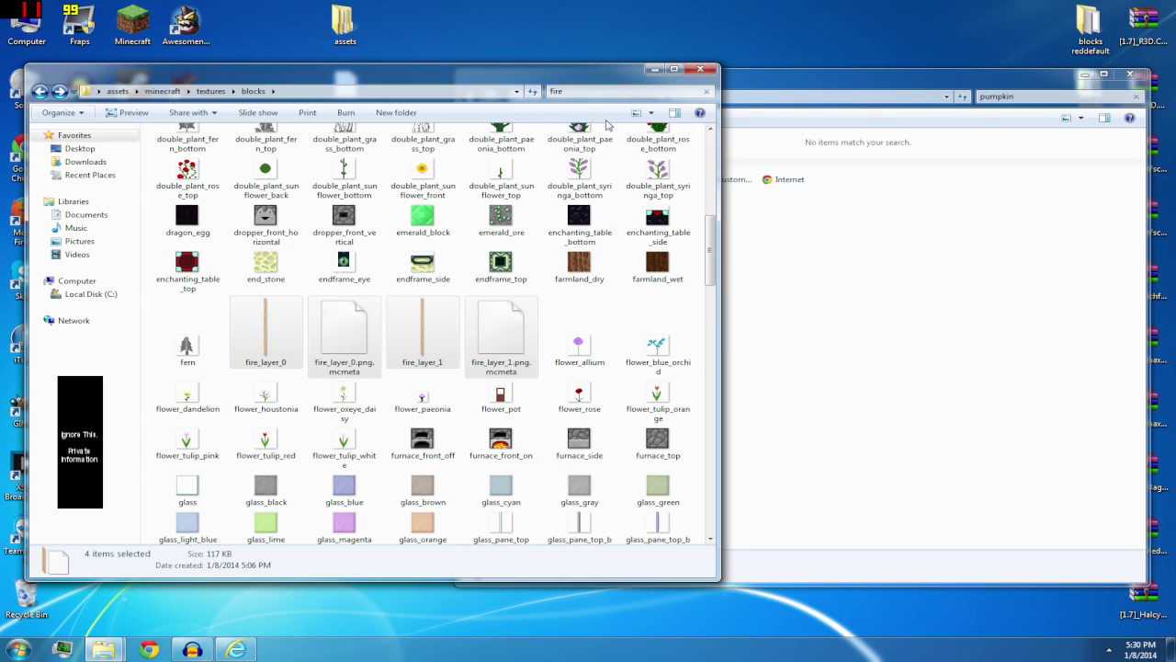
{"action": "left_click_drag", "start_coordinate": [539, 208], "coordinate": [148, 130]}
{"action": "right_click", "coordinate": [270, 165]}
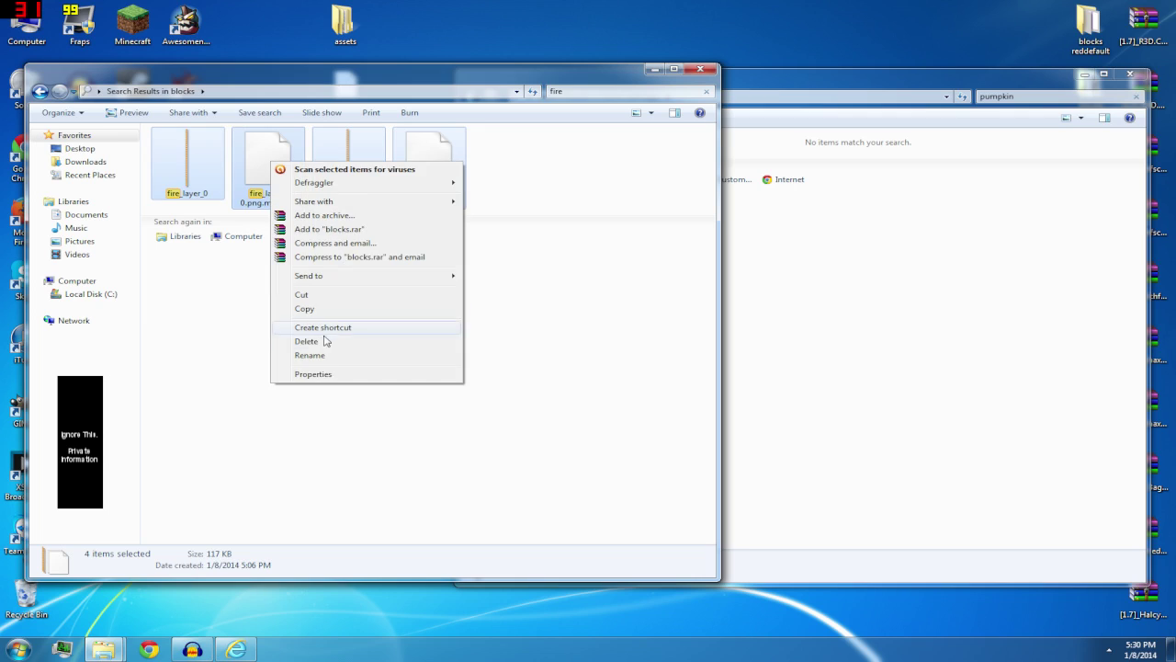
{"action": "left_click", "coordinate": [326, 339]}
{"action": "left_click", "coordinate": [629, 332]}
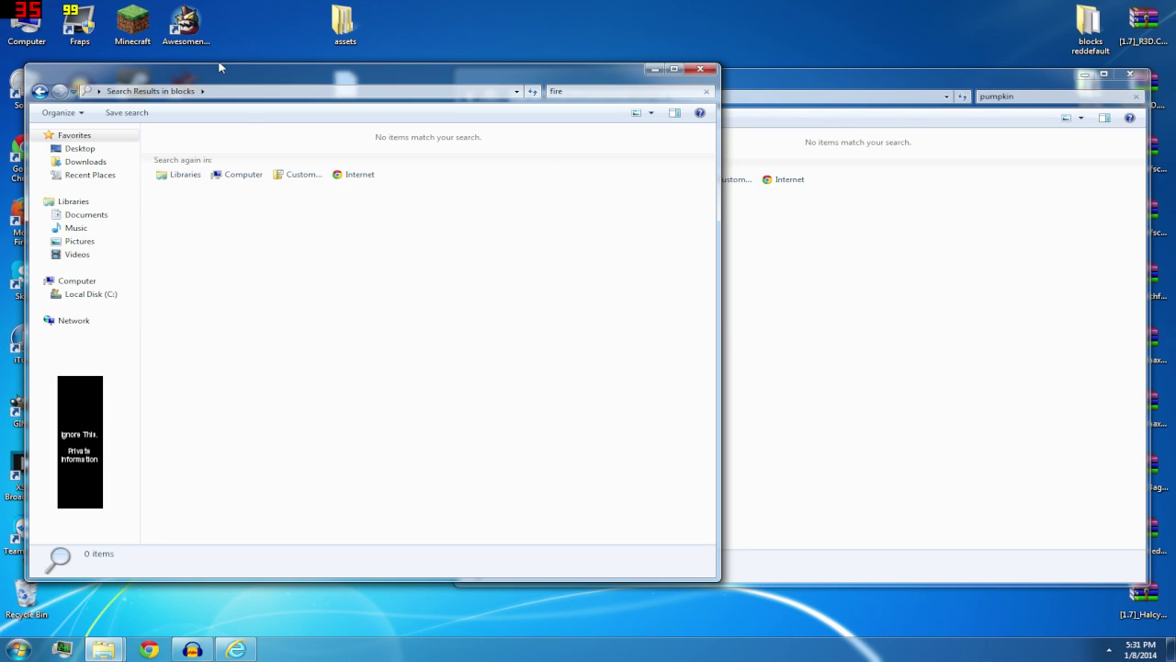
Close the pumpkin search results and reopen the blocks defscape folder beside the pack's blocks window
{"action": "left_click", "coordinate": [827, 96]}
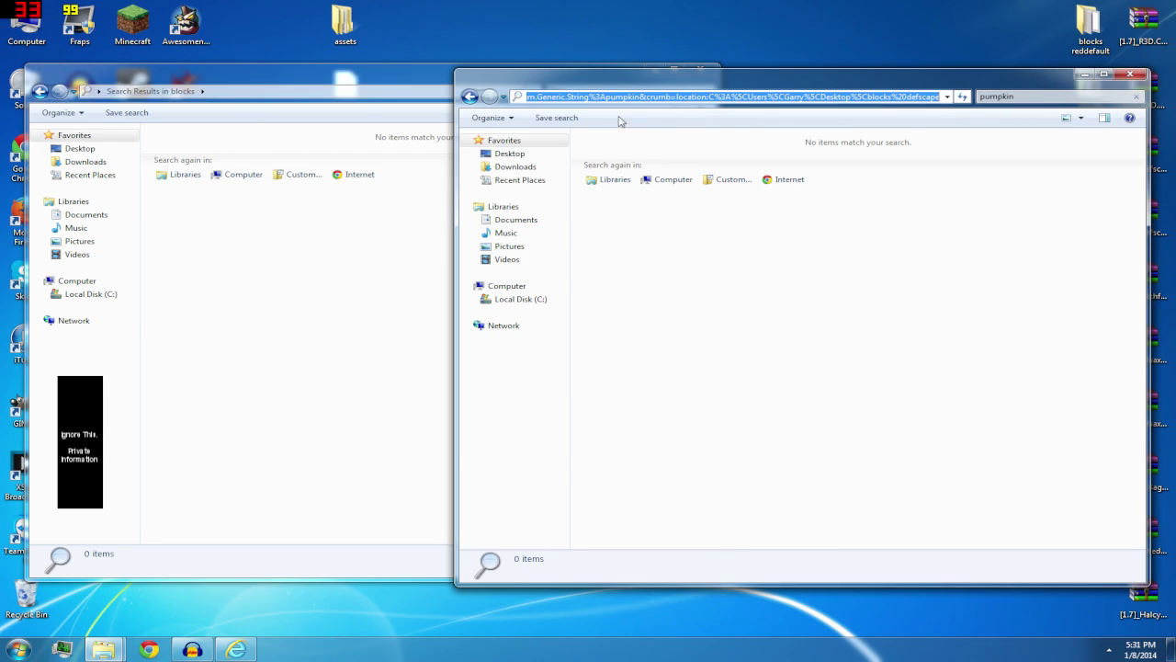
{"action": "left_click", "coordinate": [1137, 73]}
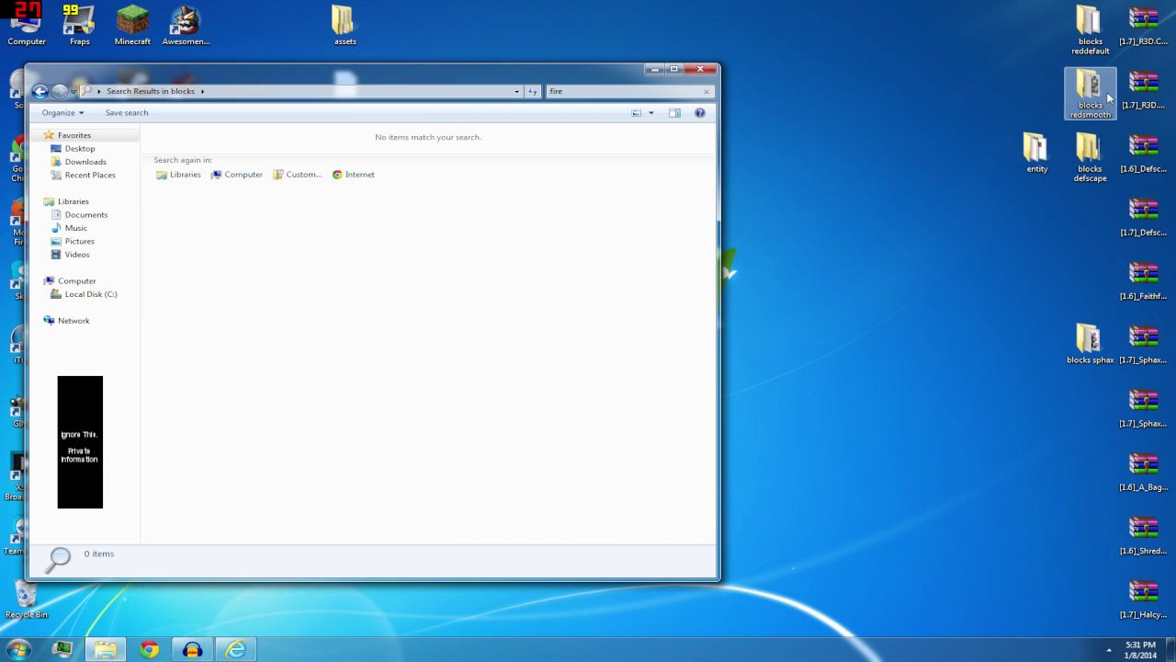
{"action": "double_click", "coordinate": [1090, 162]}
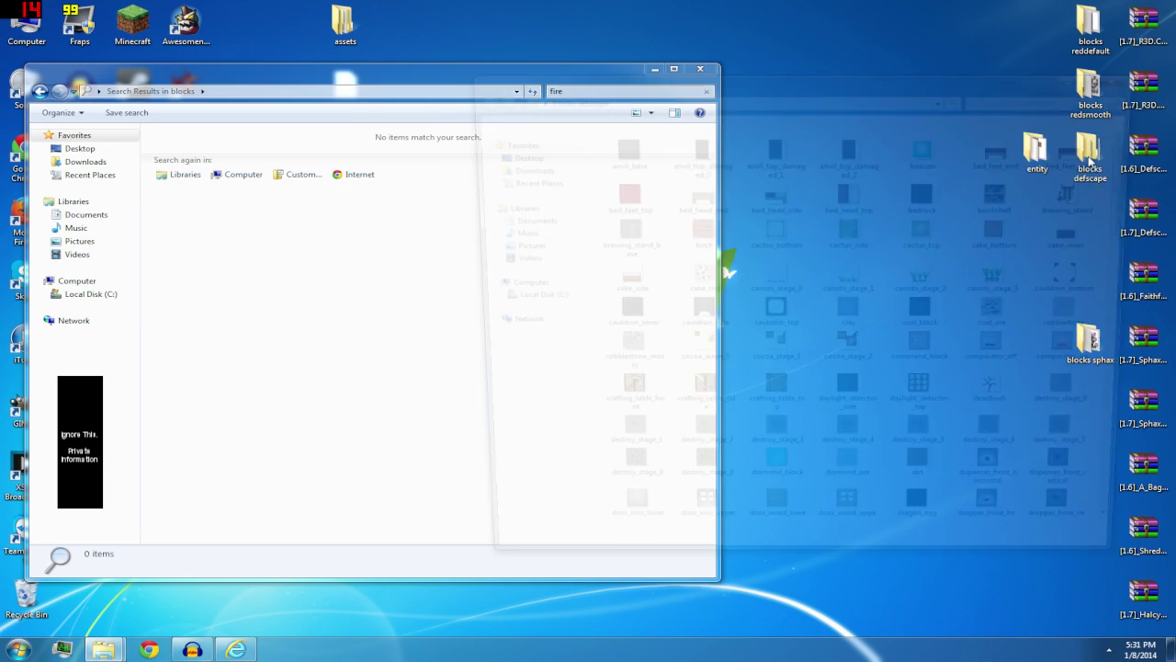
{"action": "left_click_drag", "start_coordinate": [782, 96], "coordinate": [794, 109]}
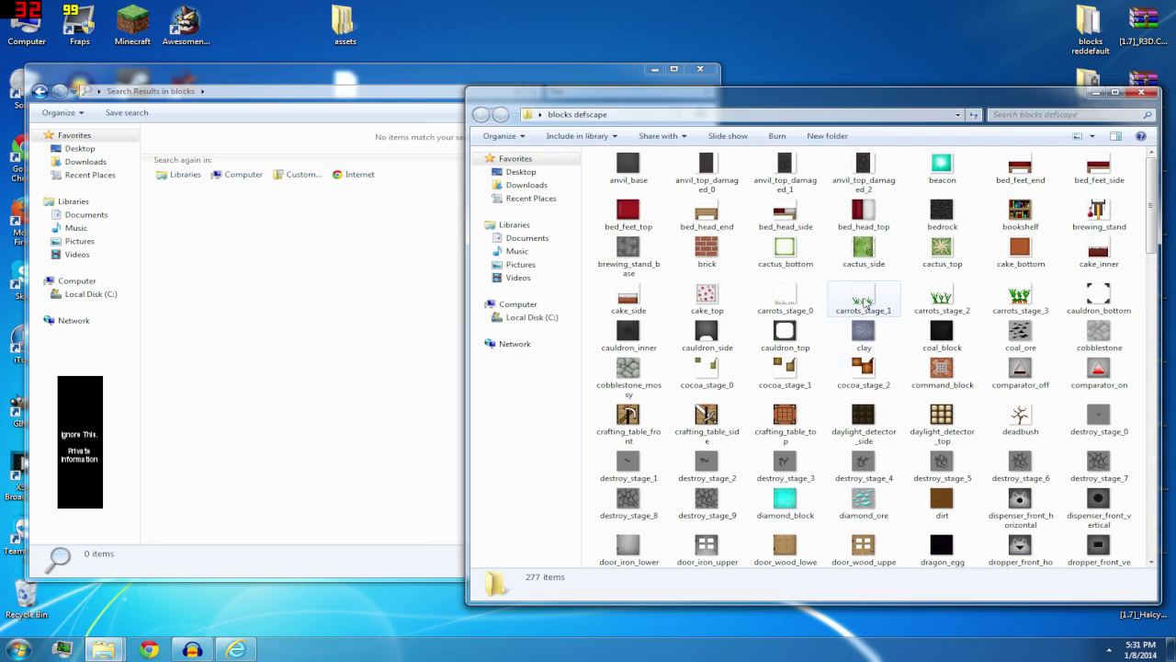
Locate the fire_layer_0 and fire_layer_1 textures in the blocks defscape folder and check that the pack's window has none
{"action": "left_click", "coordinate": [863, 297]}
{"action": "scroll", "coordinate": [863, 297], "scroll_direction": "down", "scroll_amount": 2}
{"action": "scroll", "coordinate": [844, 397], "scroll_direction": "down", "scroll_amount": 3}
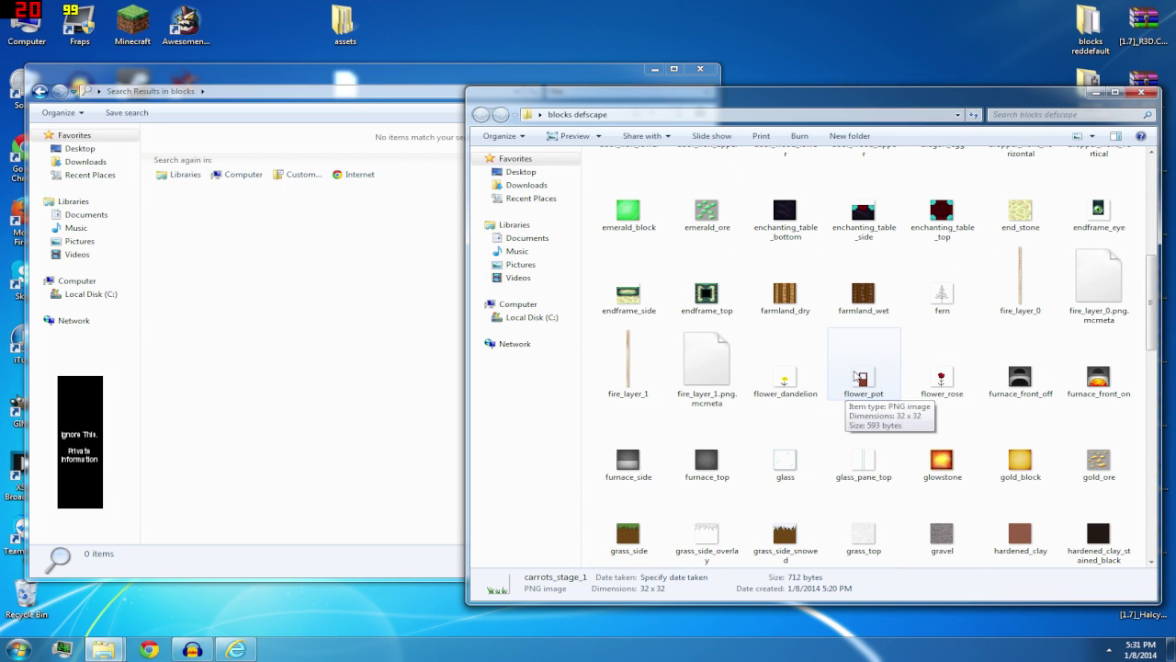
{"action": "left_click", "coordinate": [331, 323]}
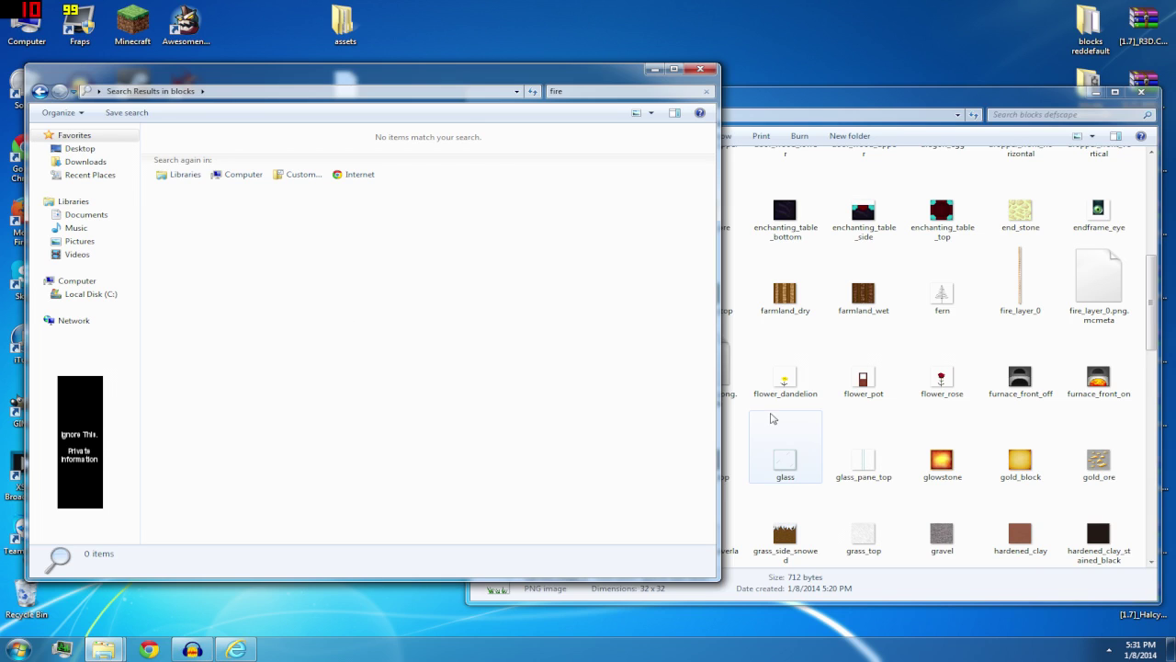
{"action": "left_click", "coordinate": [777, 423]}
{"action": "left_click", "coordinate": [1020, 276]}
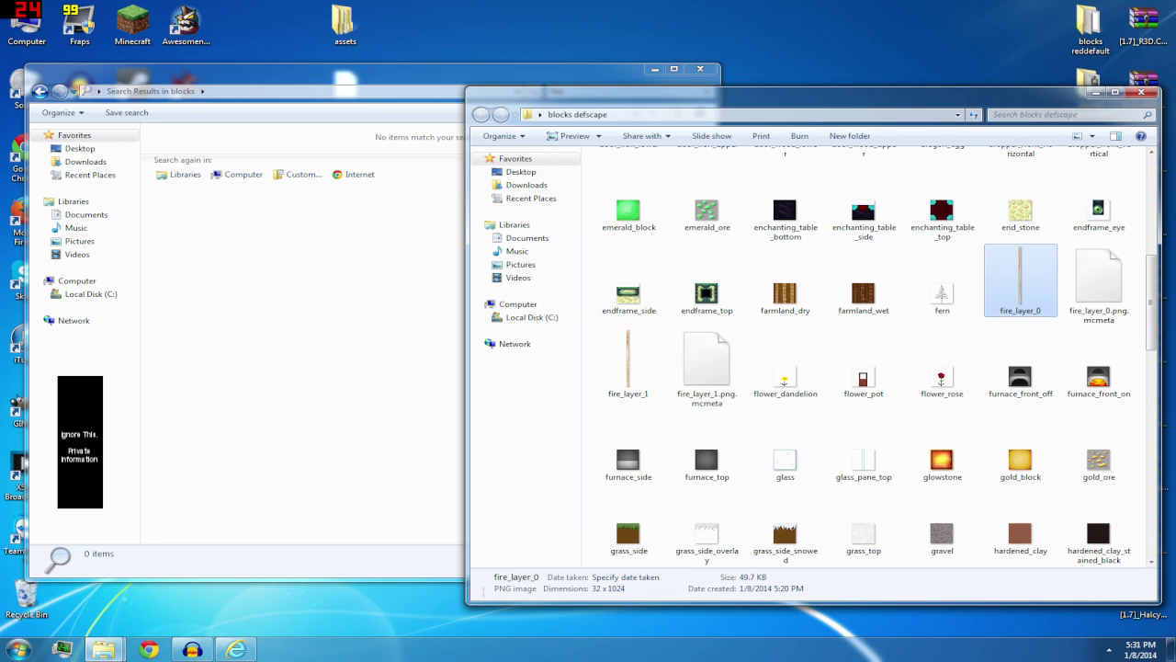
Search the blocks defscape folder for "fire" to list only the fire layer files
{"action": "left_click", "coordinate": [1007, 114]}
{"action": "type", "text": "fire"}
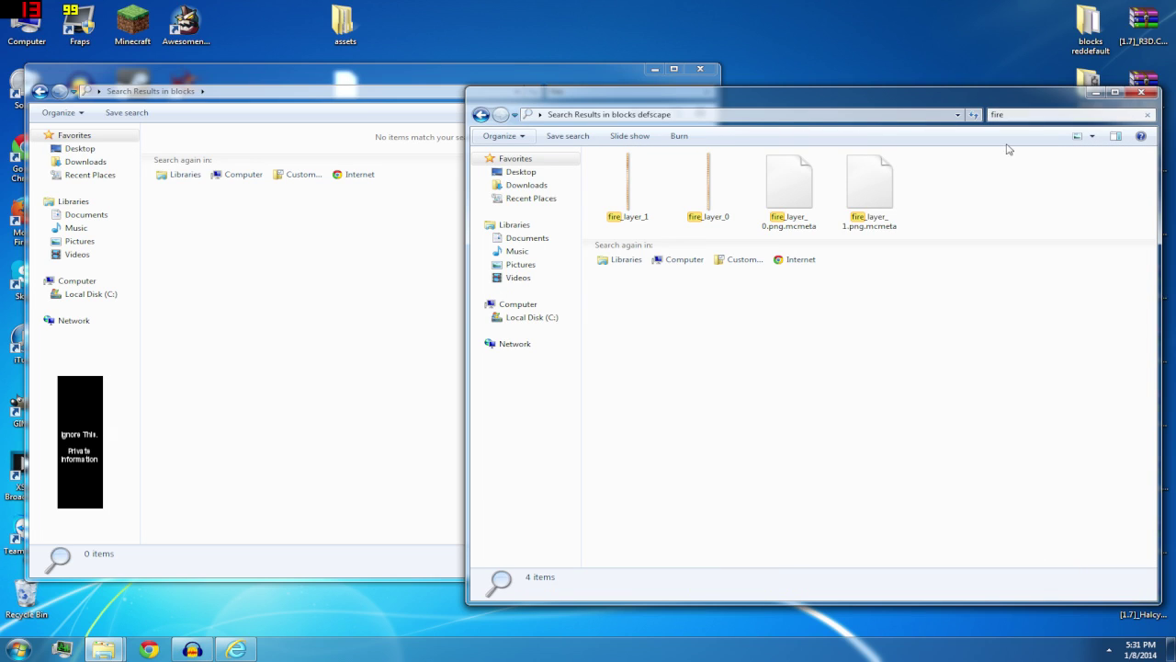
{"action": "left_click", "coordinate": [479, 114]}
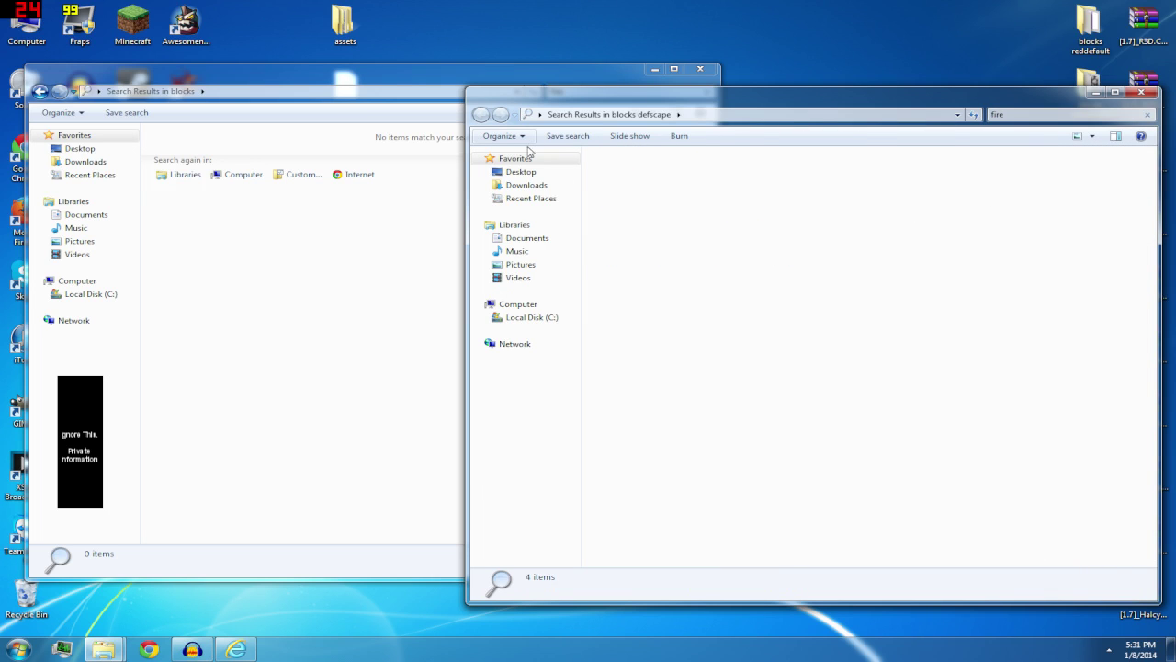
{"action": "left_click", "coordinate": [780, 329]}
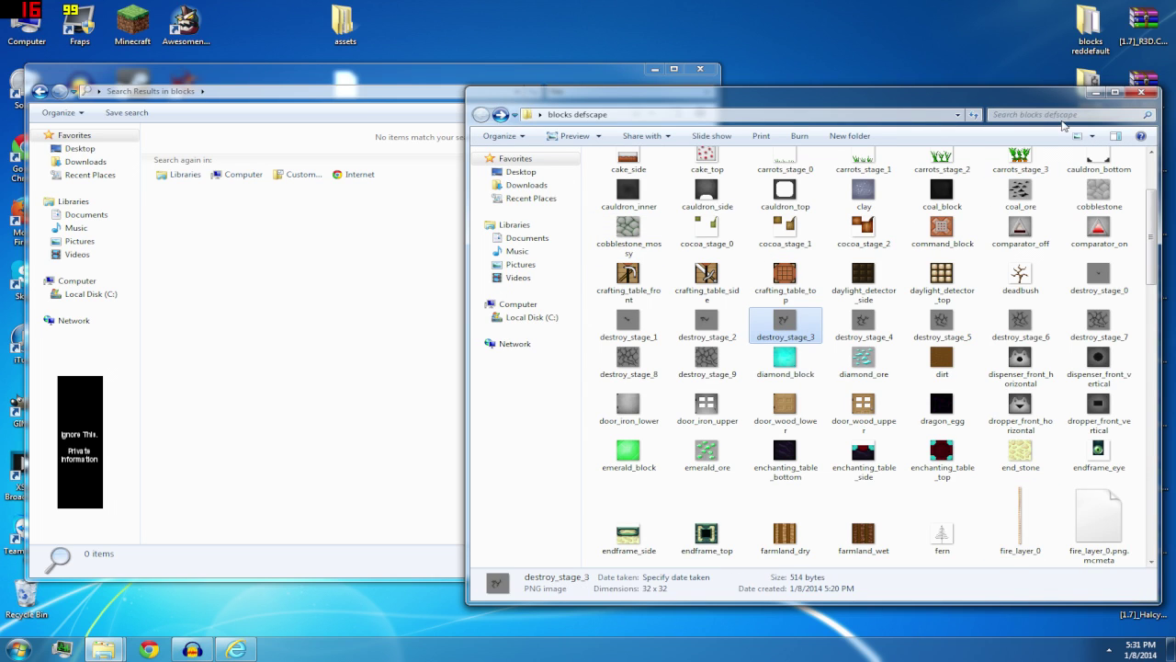
{"action": "left_click", "coordinate": [1064, 116]}
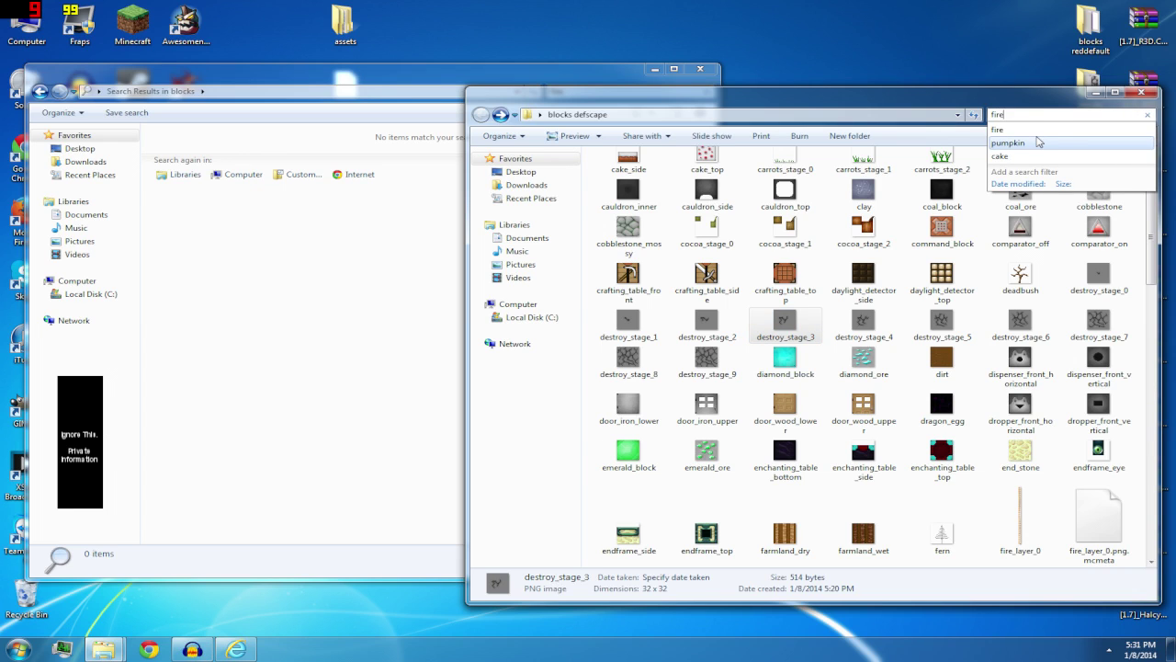
{"action": "key", "text": "Return"}
Clear the pack window's fire search, move fire_layer_0, fire_layer_1 and their mcmeta files from blocks defscape into the pack's blocks folder, and refresh it
{"action": "left_click_drag", "start_coordinate": [1013, 206], "coordinate": [624, 188]}
{"action": "left_click", "coordinate": [451, 79]}
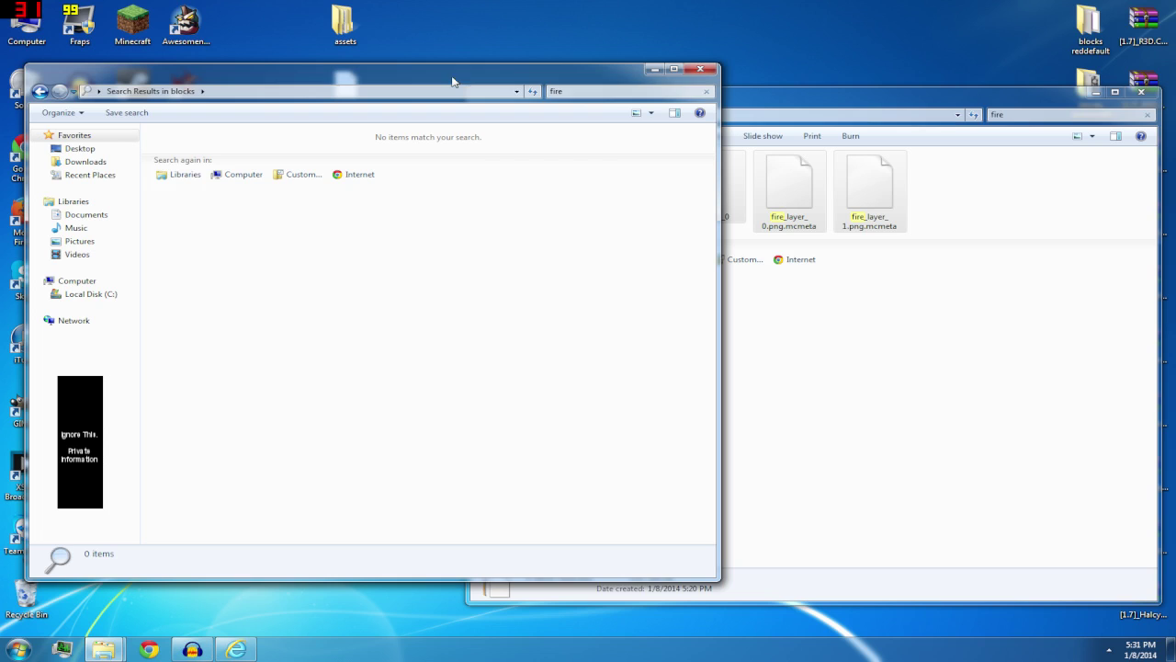
{"action": "left_click", "coordinate": [703, 93]}
{"action": "left_click", "coordinate": [579, 312]}
{"action": "left_click", "coordinate": [984, 220]}
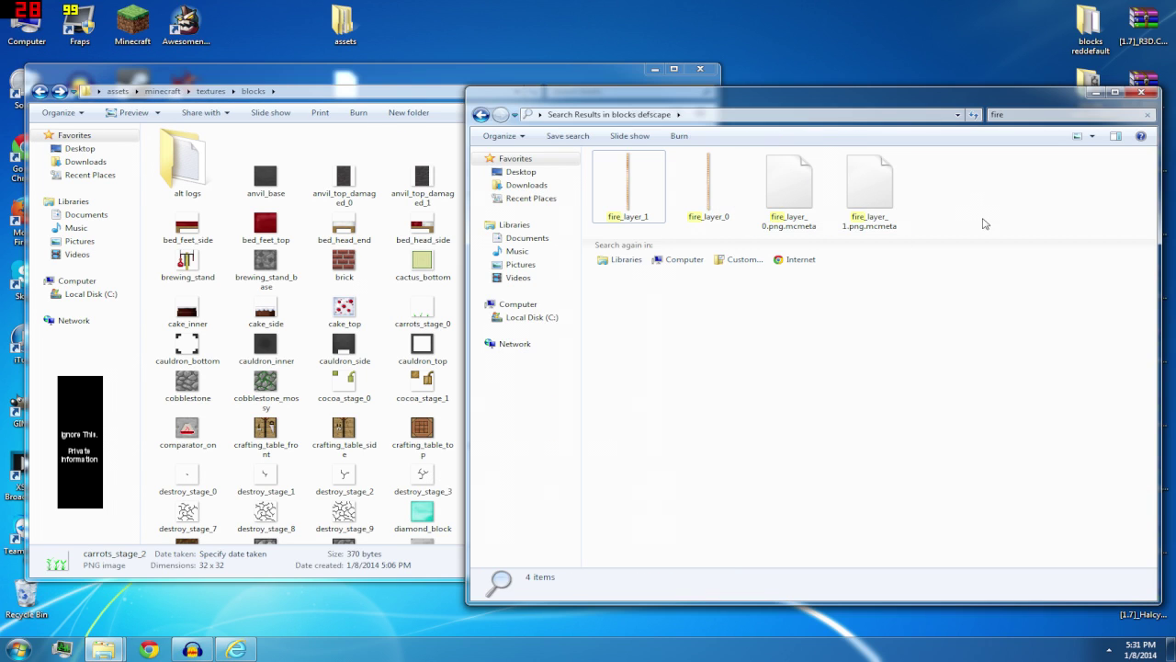
{"action": "left_click_drag", "start_coordinate": [1038, 214], "coordinate": [643, 187]}
{"action": "left_click_drag", "start_coordinate": [322, 347], "coordinate": [323, 347]}
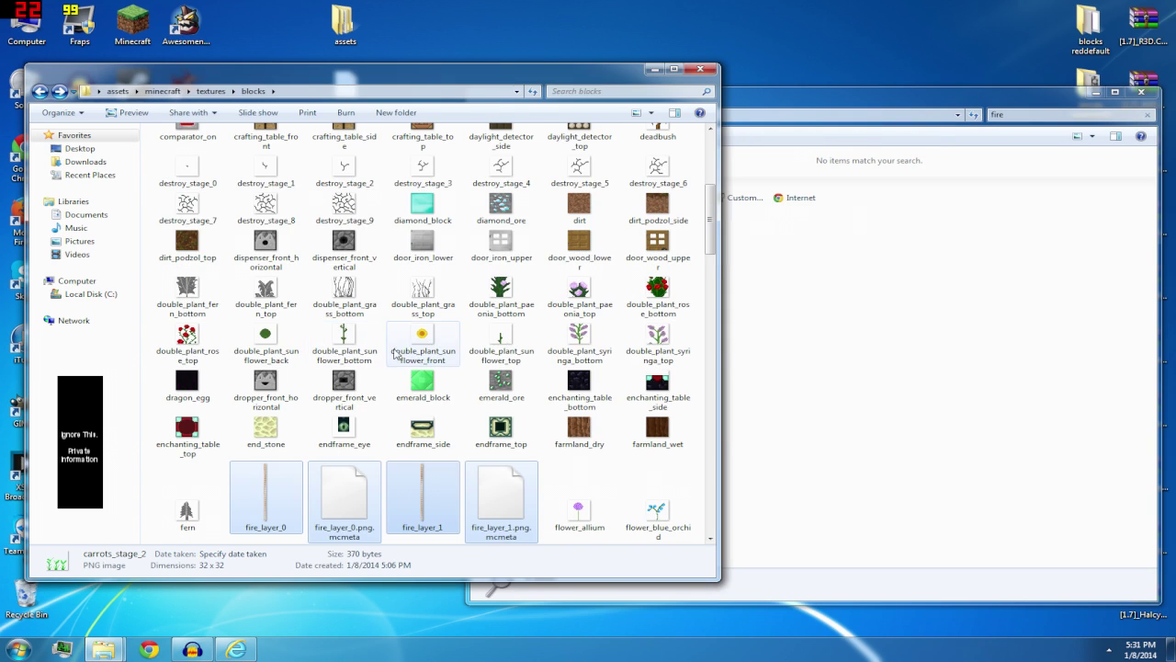
{"action": "right_click", "coordinate": [699, 459]}
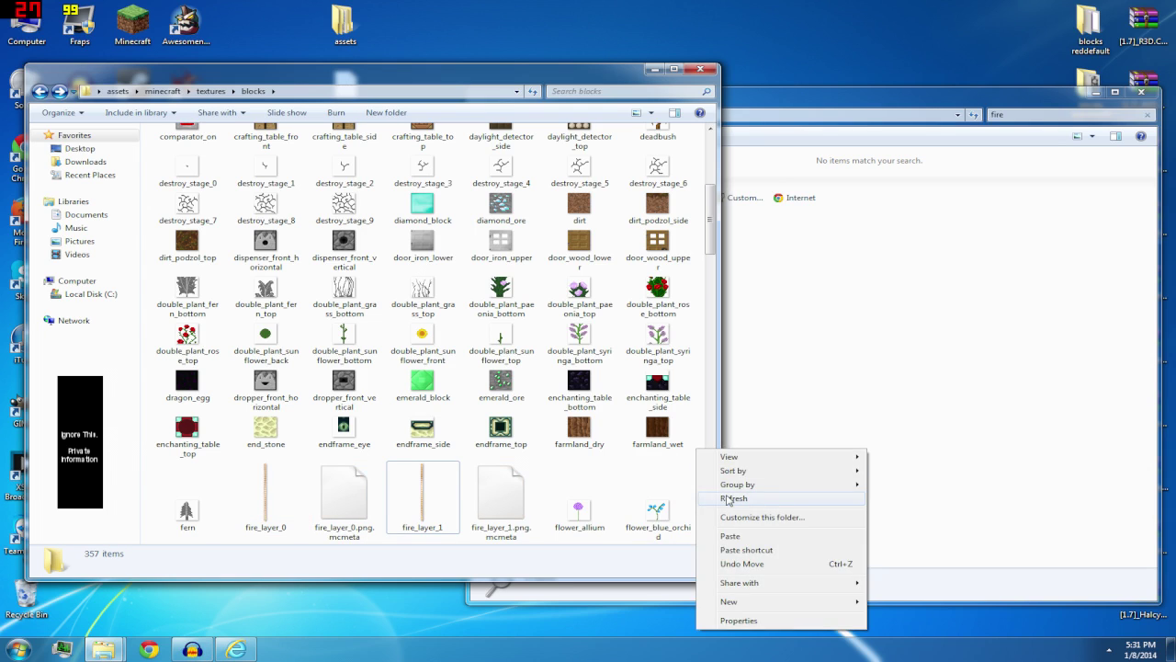
{"action": "left_click", "coordinate": [726, 498]}
Clear the "fire" search to list the whole blocks defscape folder again
{"action": "left_click", "coordinate": [859, 310]}
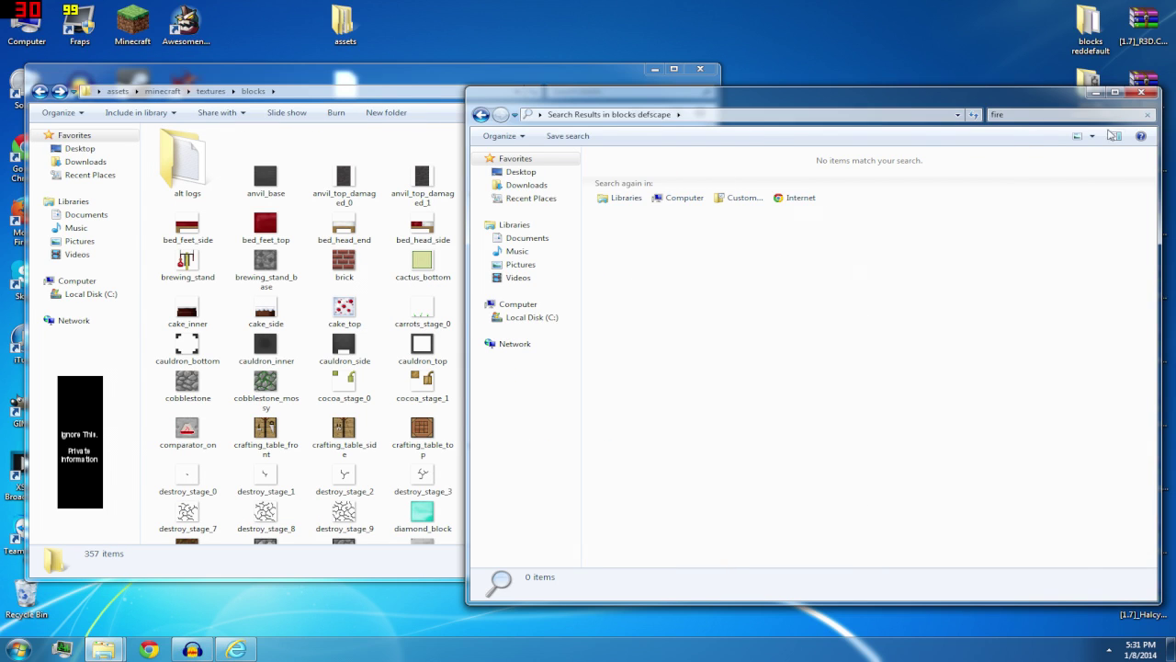
{"action": "left_click", "coordinate": [1148, 116]}
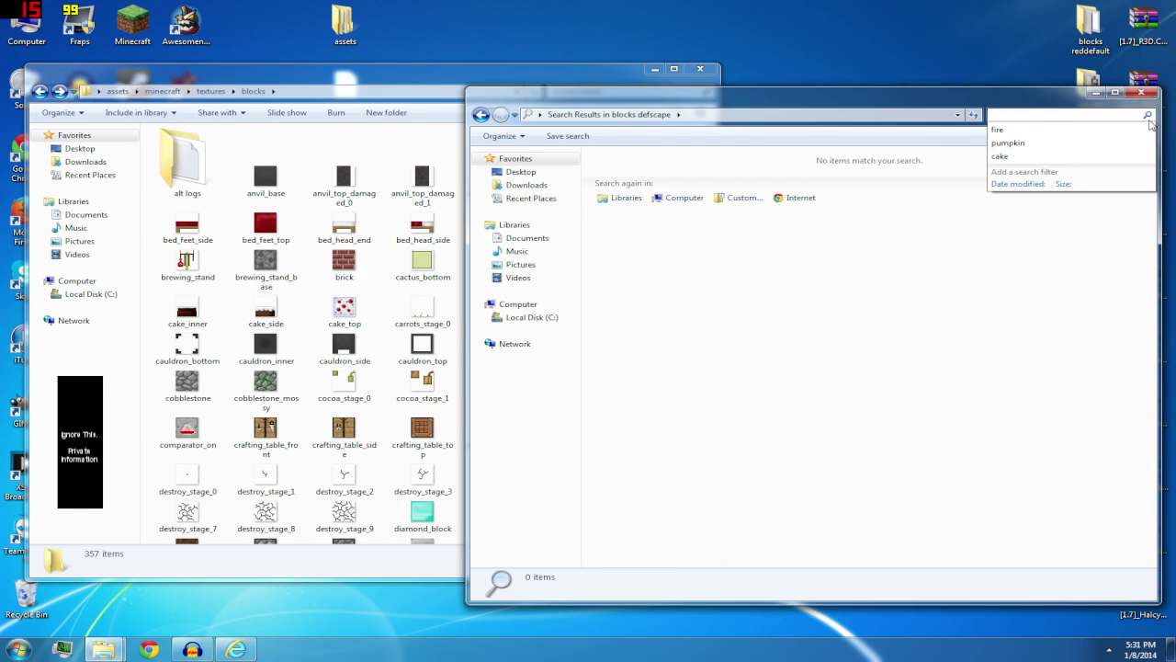
{"action": "left_click_drag", "start_coordinate": [950, 100], "coordinate": [976, 87]}
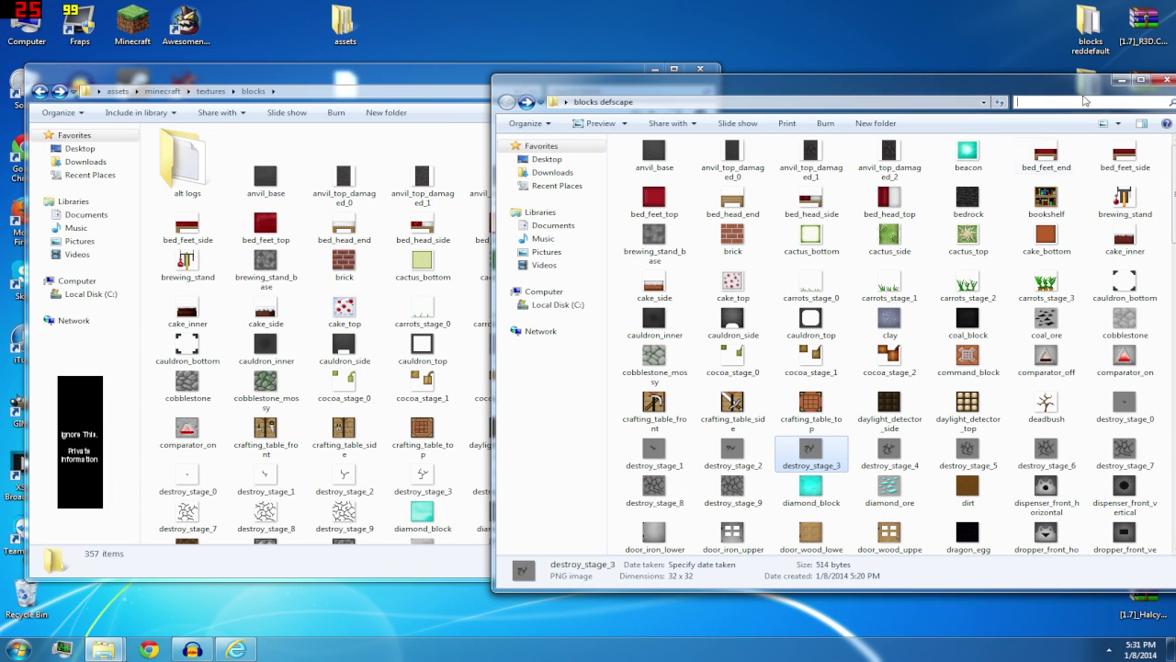
{"action": "left_click", "coordinate": [961, 322]}
{"action": "scroll", "coordinate": [956, 328], "scroll_direction": "down", "scroll_amount": 1}
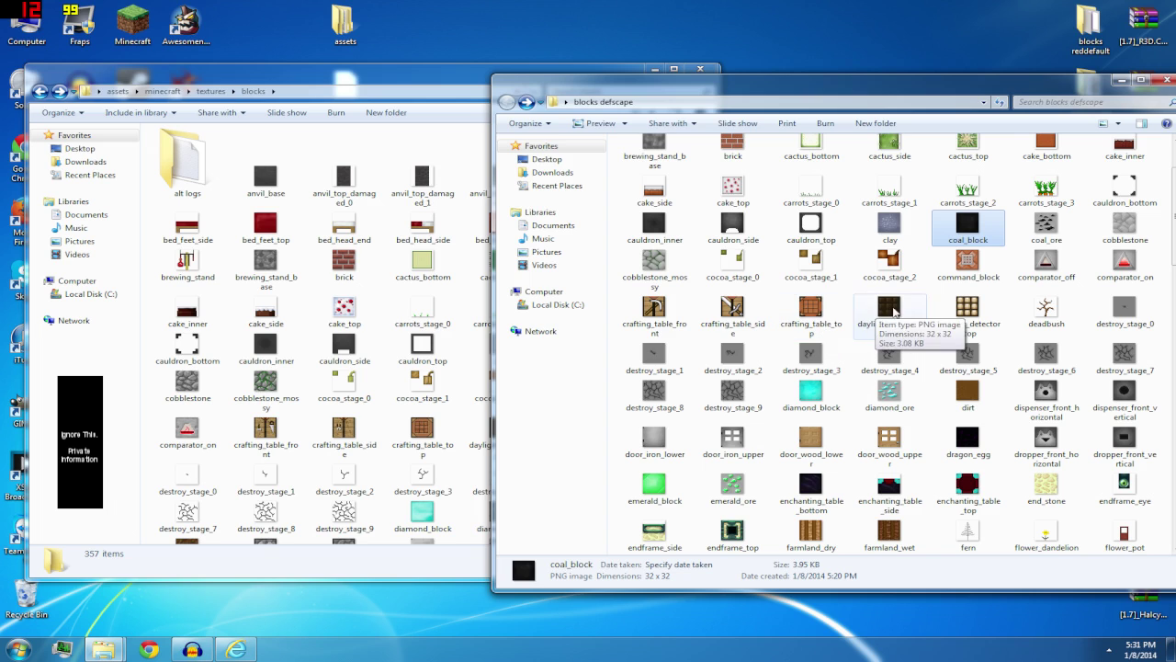
Shift the pack's blocks window aside and compare its daylight_detector textures with the defscape ones
{"action": "left_click", "coordinate": [423, 312]}
{"action": "left_click_drag", "start_coordinate": [386, 72], "coordinate": [267, 65]}
{"action": "left_click", "coordinate": [382, 432]}
{"action": "left_click", "coordinate": [889, 317]}
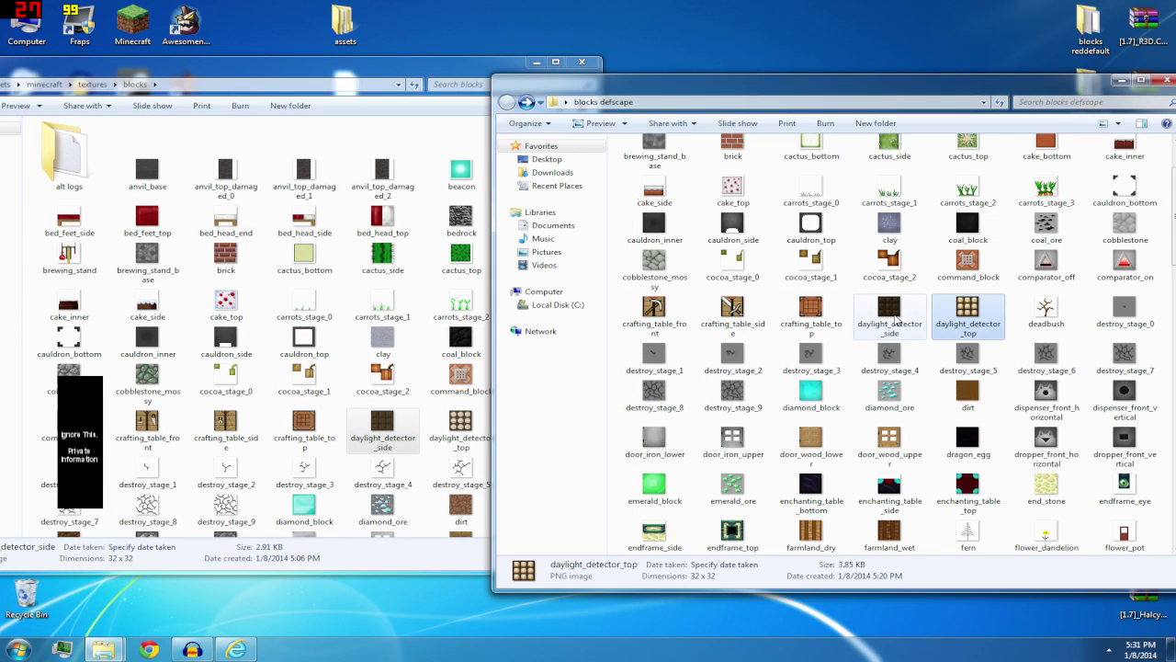
Search blocks defscape for "day" and move daylight_detector_side and daylight_detector_top into the pack's blocks folder, replacing the existing files
{"action": "left_click", "coordinate": [1089, 102]}
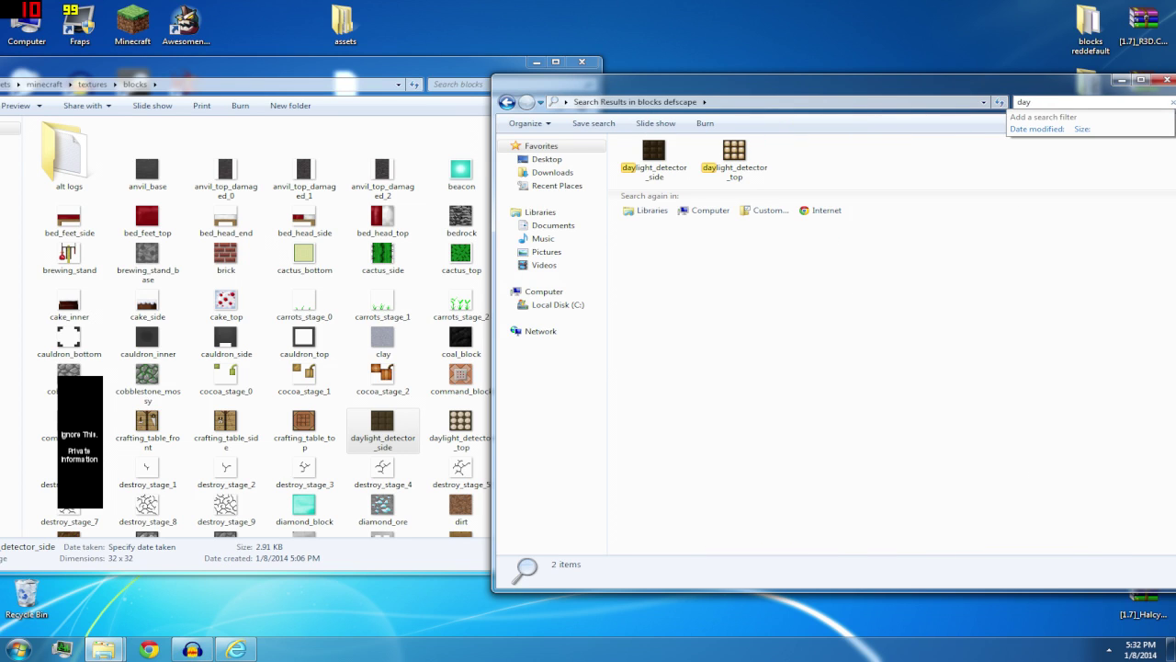
{"action": "left_click_drag", "start_coordinate": [790, 89], "coordinate": [891, 81]}
{"action": "left_click_drag", "start_coordinate": [901, 161], "coordinate": [759, 152]}
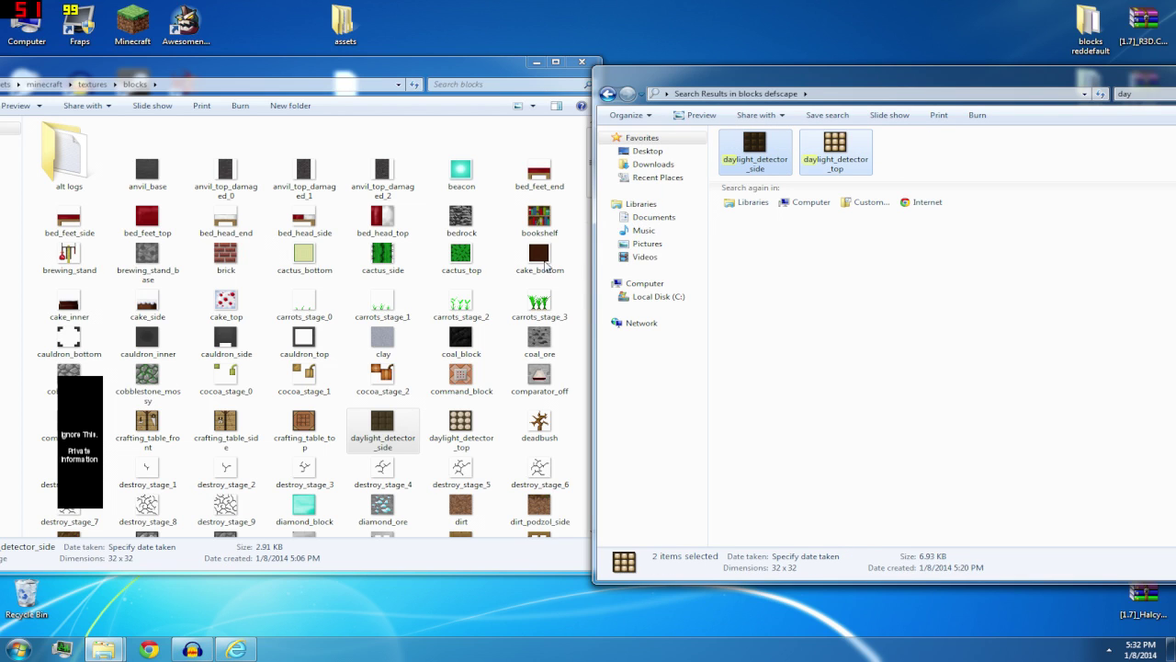
{"action": "left_click_drag", "start_coordinate": [546, 266], "coordinate": [406, 391]}
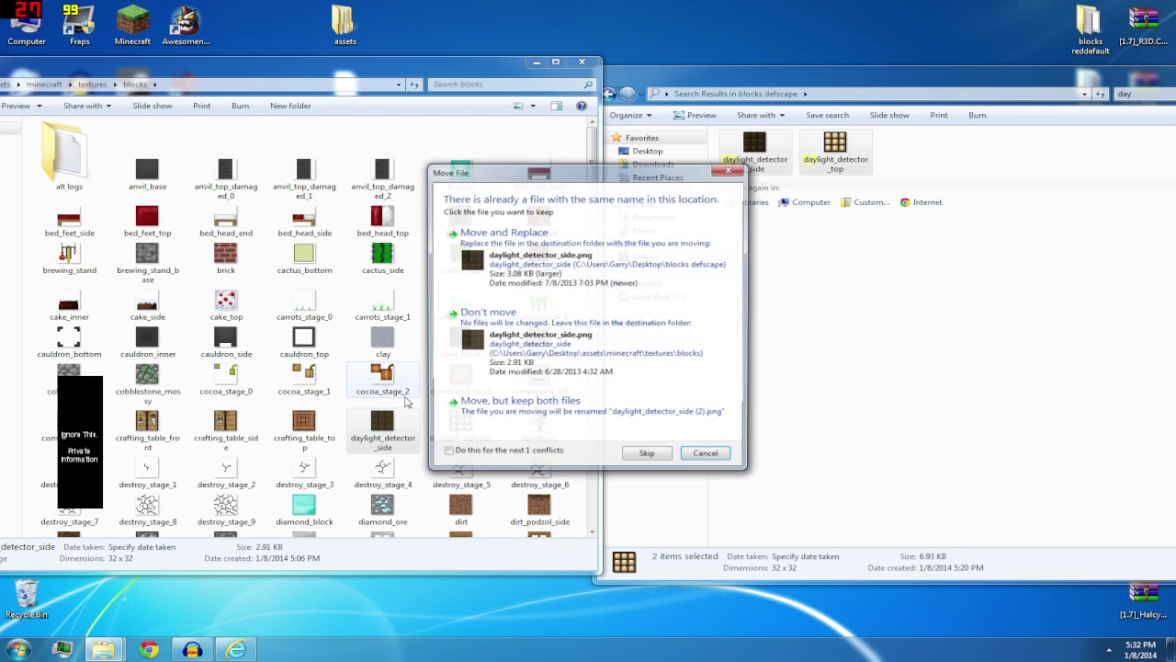
{"action": "left_click", "coordinate": [546, 264]}
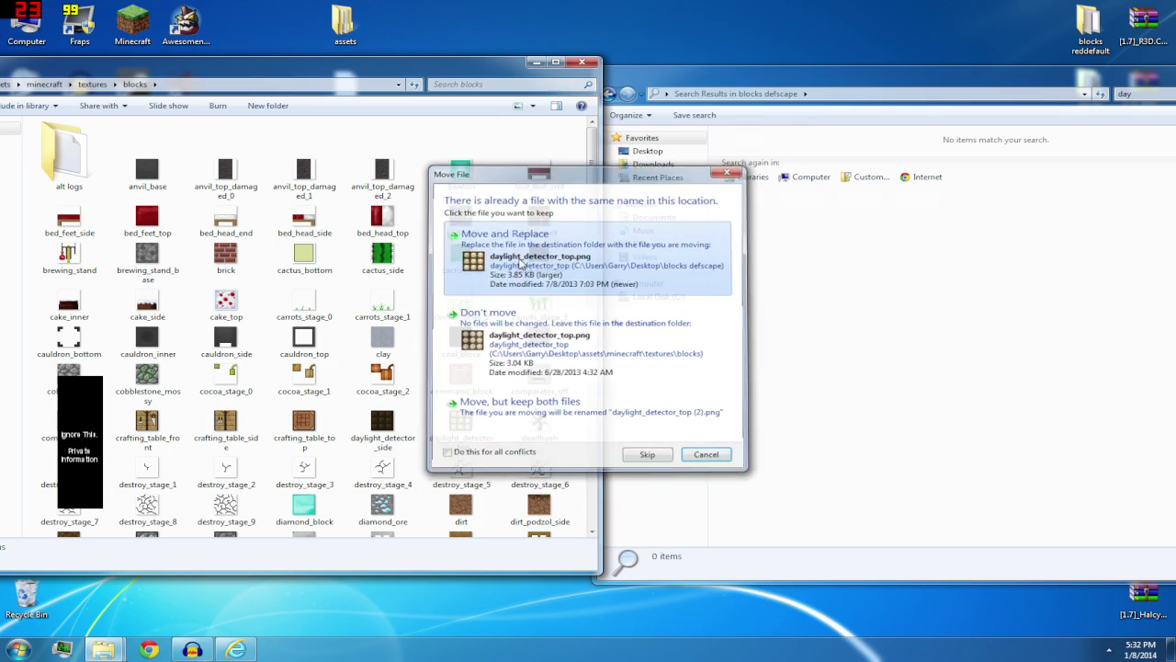
{"action": "left_click", "coordinate": [517, 270]}
Clear the "day" search and look through the full blocks defscape folder for further textures to bring over
{"action": "left_click", "coordinate": [768, 321]}
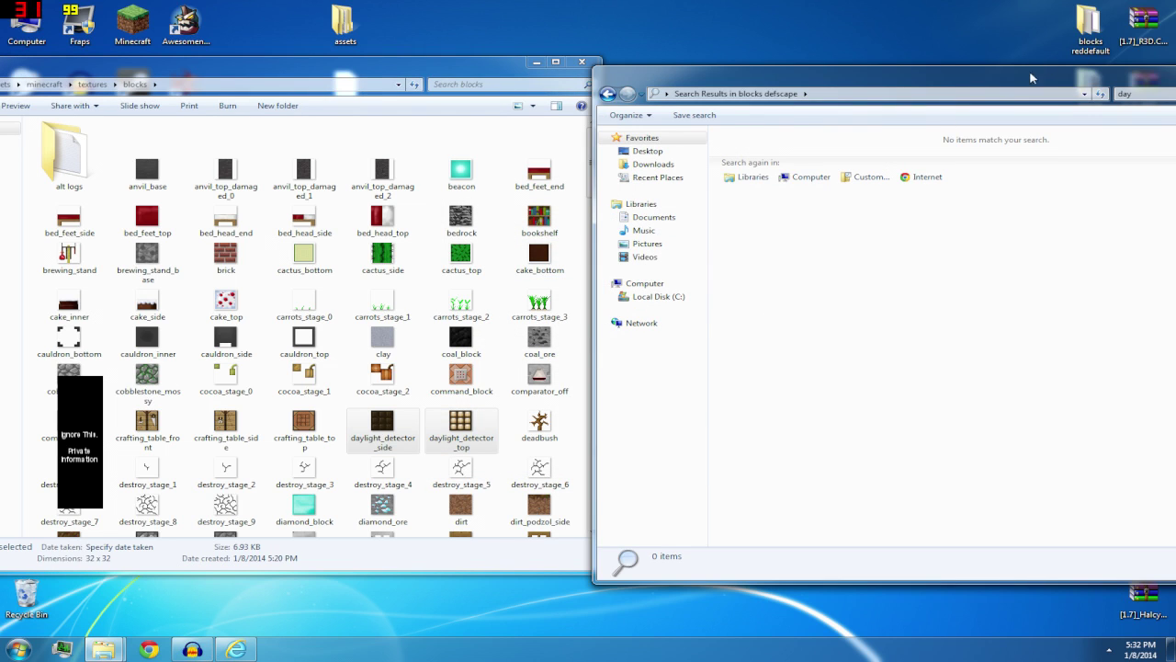
{"action": "left_click_drag", "start_coordinate": [1031, 78], "coordinate": [873, 84]}
{"action": "left_click", "coordinate": [1098, 93]}
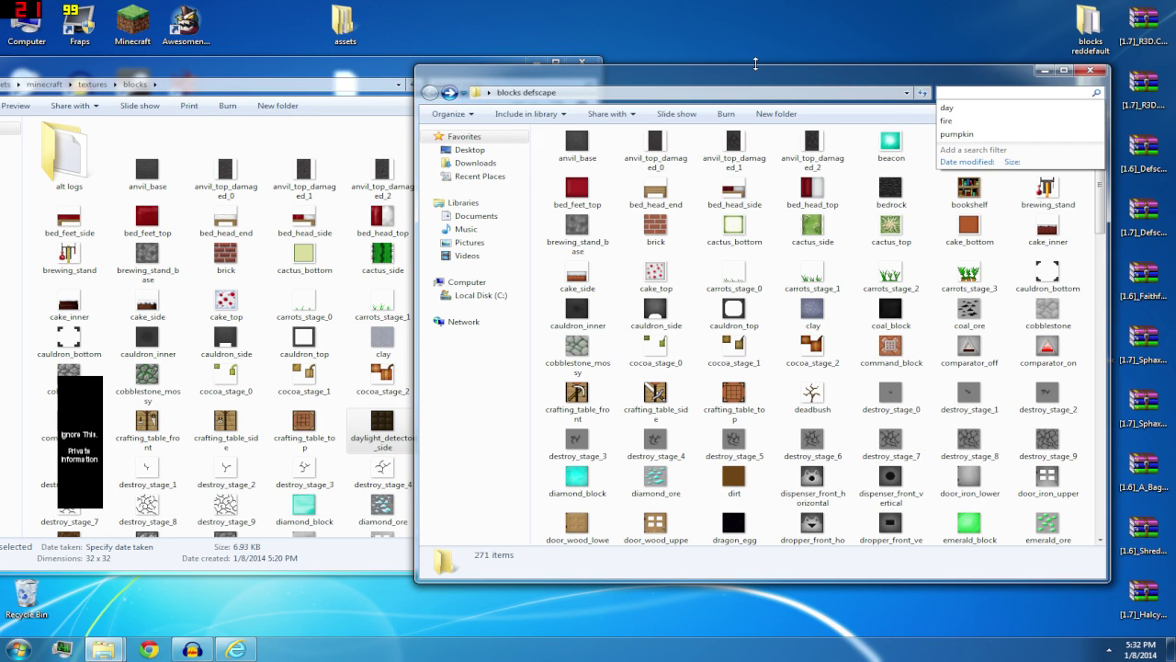
{"action": "left_click_drag", "start_coordinate": [743, 68], "coordinate": [765, 53]}
{"action": "left_click", "coordinate": [848, 379]}
{"action": "scroll", "coordinate": [850, 375], "scroll_direction": "down", "scroll_amount": 5}
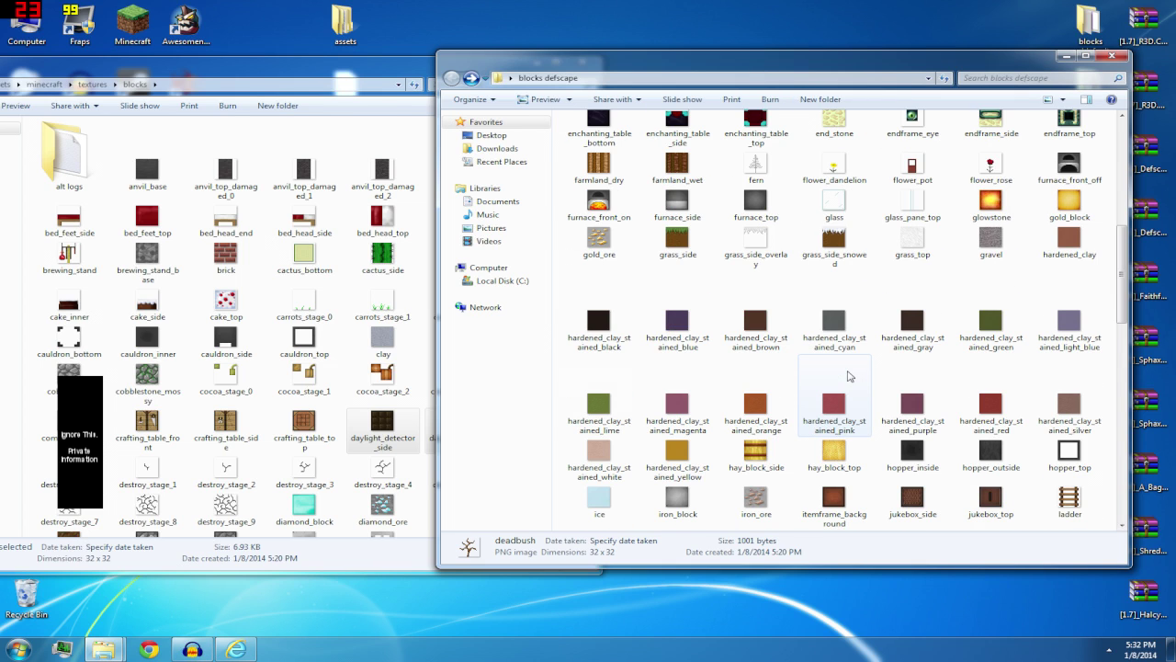
{"action": "scroll", "coordinate": [849, 376], "scroll_direction": "down", "scroll_amount": 3}
{"action": "scroll", "coordinate": [849, 376], "scroll_direction": "up", "scroll_amount": 3}
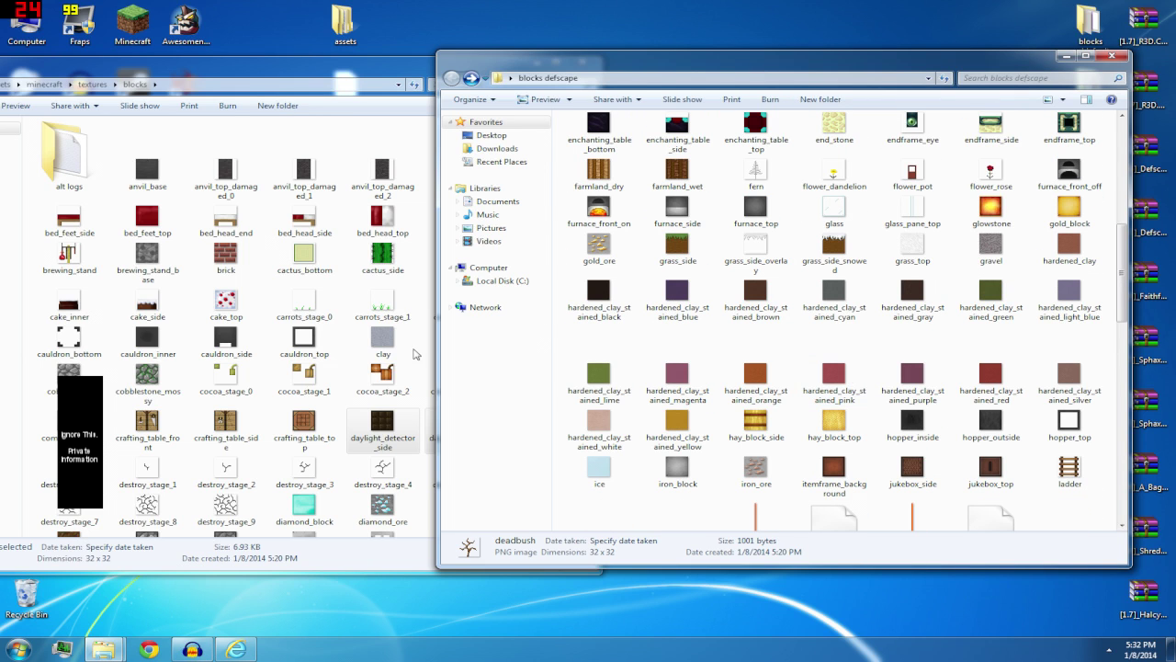
{"action": "left_click", "coordinate": [384, 355]}
{"action": "left_click", "coordinate": [191, 649]}
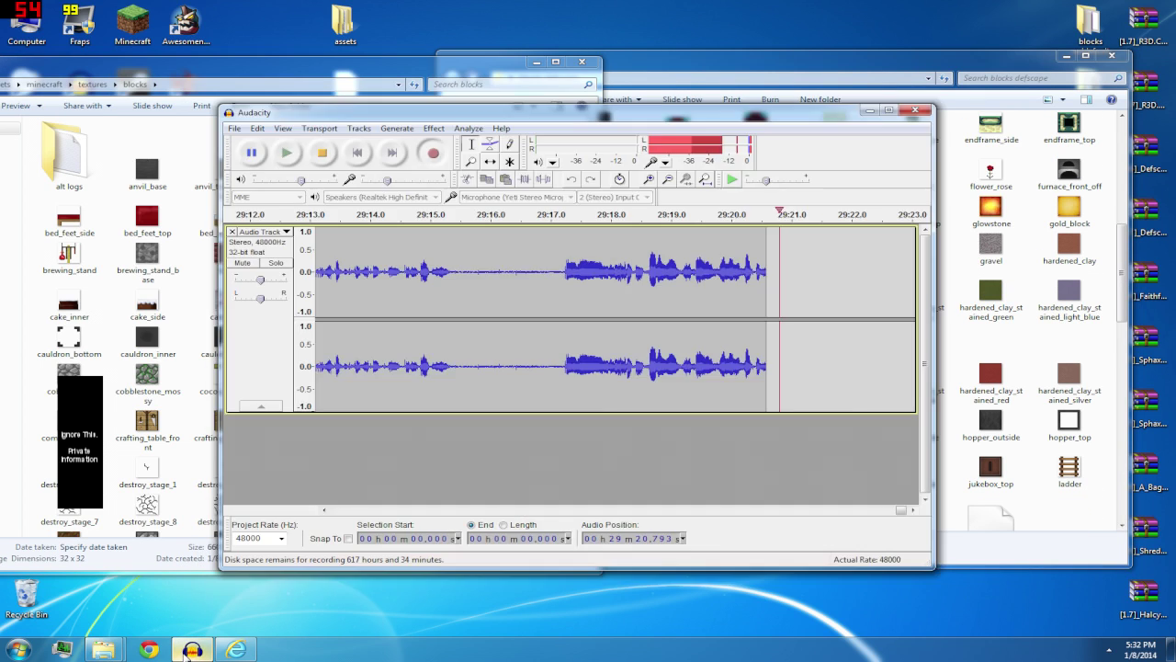
{"action": "left_click", "coordinate": [867, 109]}
Move the glowstone texture from blocks defscape into the pack's blocks folder
{"action": "left_click", "coordinate": [981, 230]}
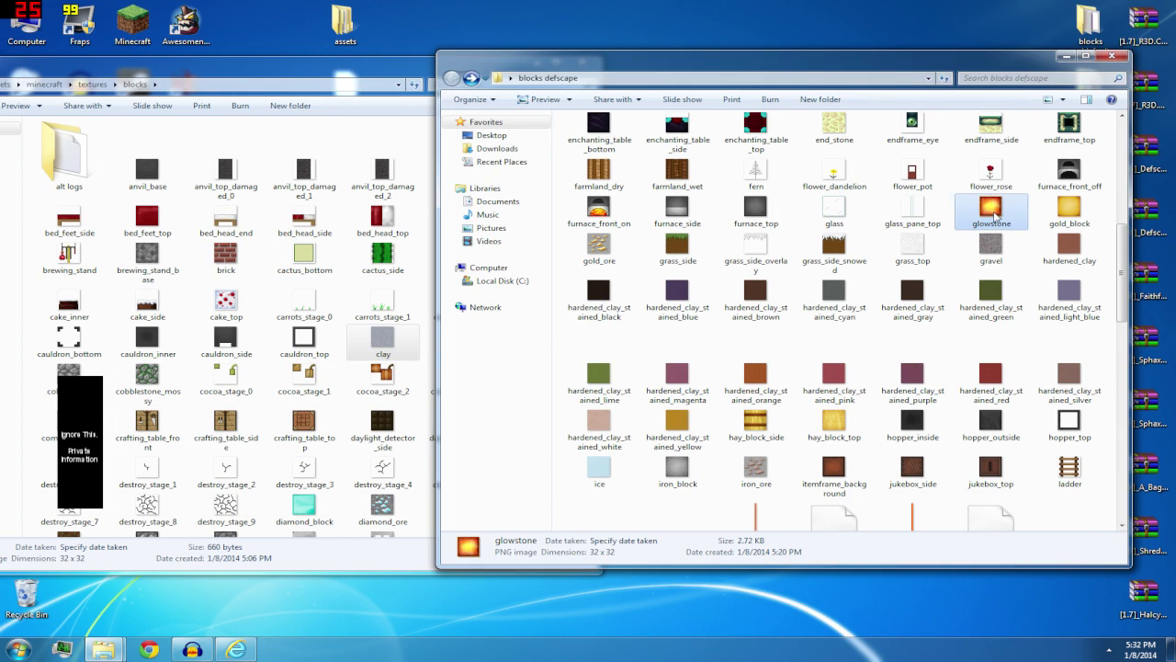
{"action": "left_click_drag", "start_coordinate": [996, 216], "coordinate": [460, 193]}
{"action": "left_click", "coordinate": [478, 220]}
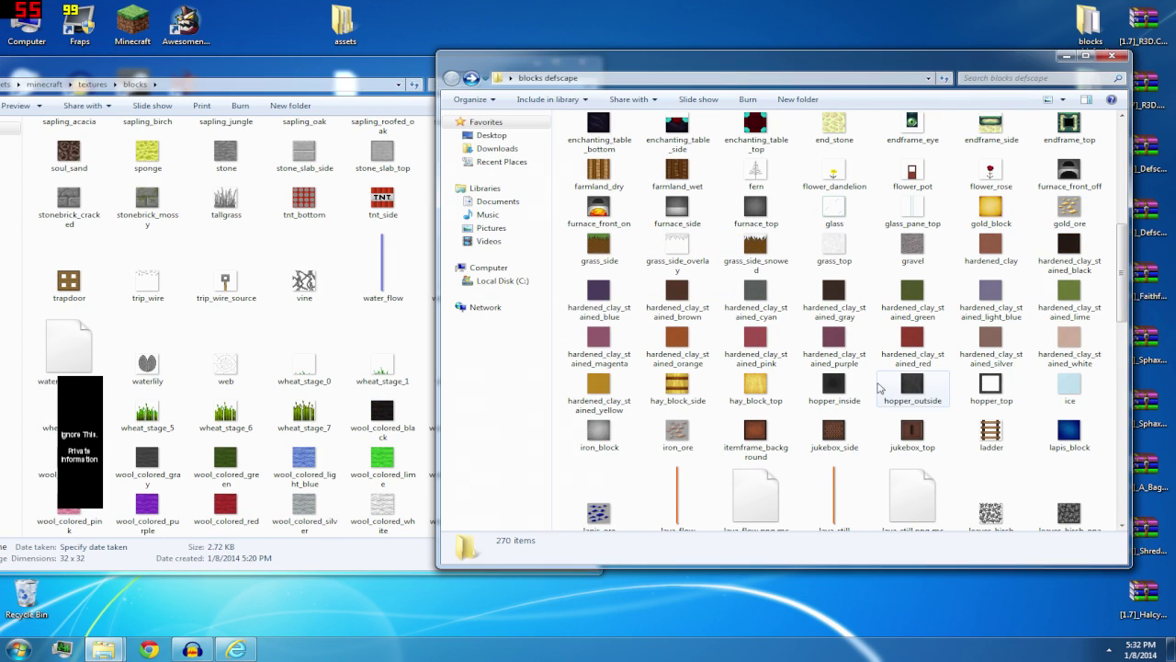
Search the blocks defscape folder for "red" to list the redstone textures
{"action": "left_click", "coordinate": [880, 388]}
{"action": "key", "text": "r"}
{"action": "key", "text": "ctrl+e"}
{"action": "type", "text": "r"}
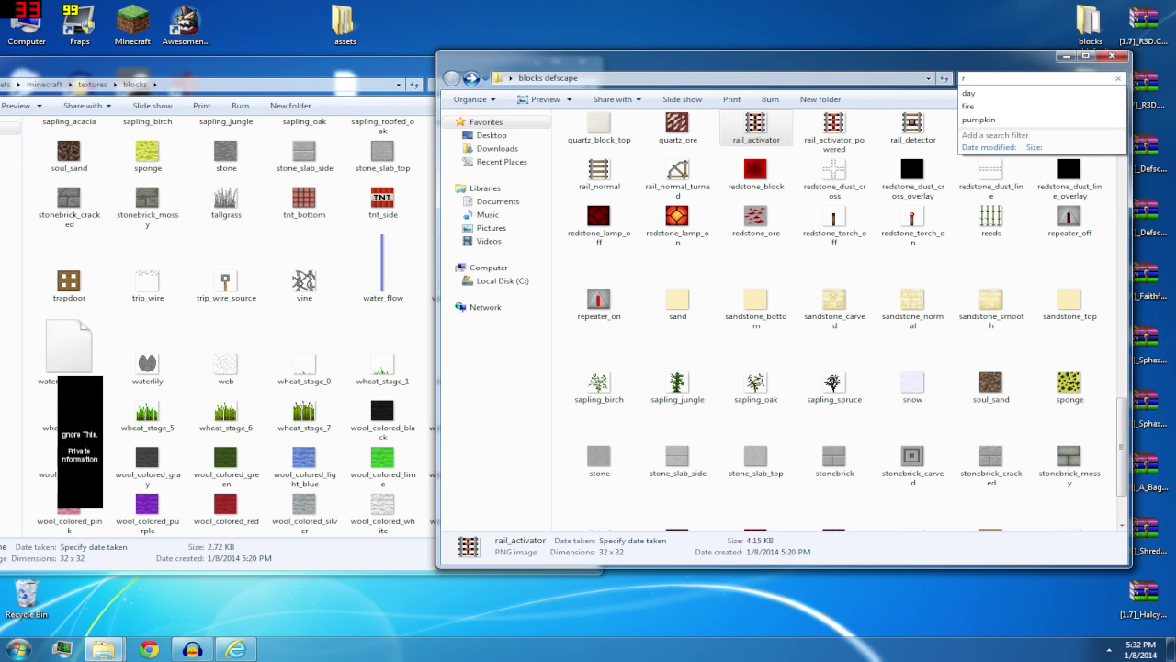
{"action": "type", "text": "ed"}
Move redstone_lamp_on and redstone_lamp_off from the search results into the pack's blocks folder, replacing the existing files
{"action": "left_click_drag", "start_coordinate": [841, 176], "coordinate": [461, 306]}
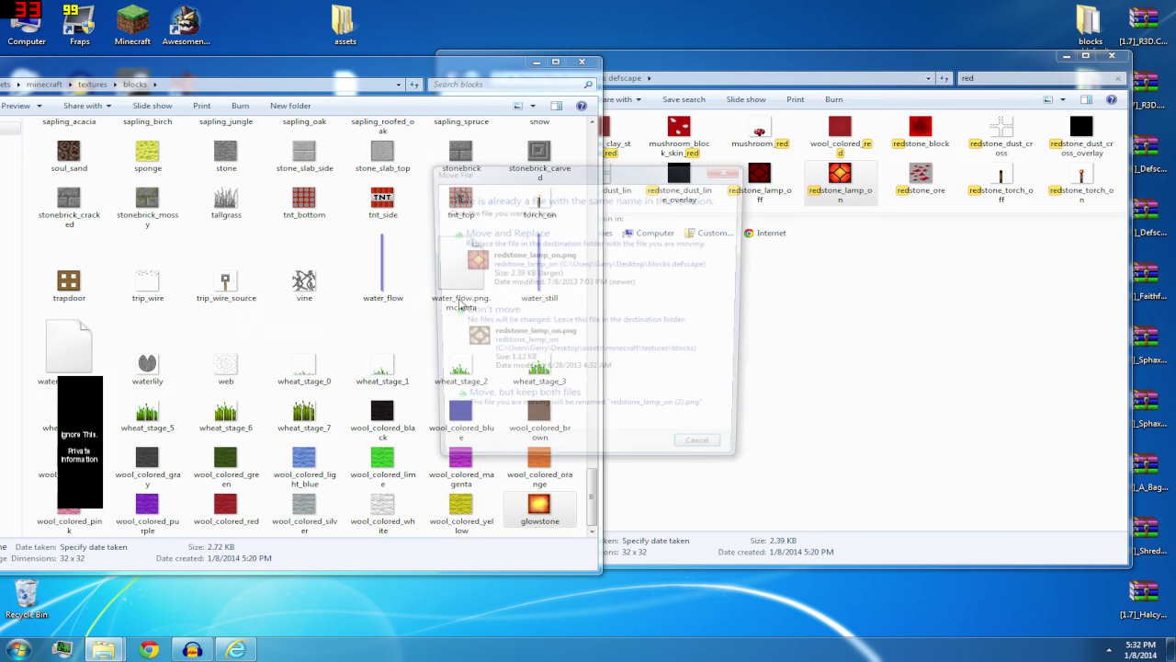
{"action": "left_click", "coordinate": [506, 236]}
{"action": "left_click_drag", "start_coordinate": [759, 174], "coordinate": [547, 276]}
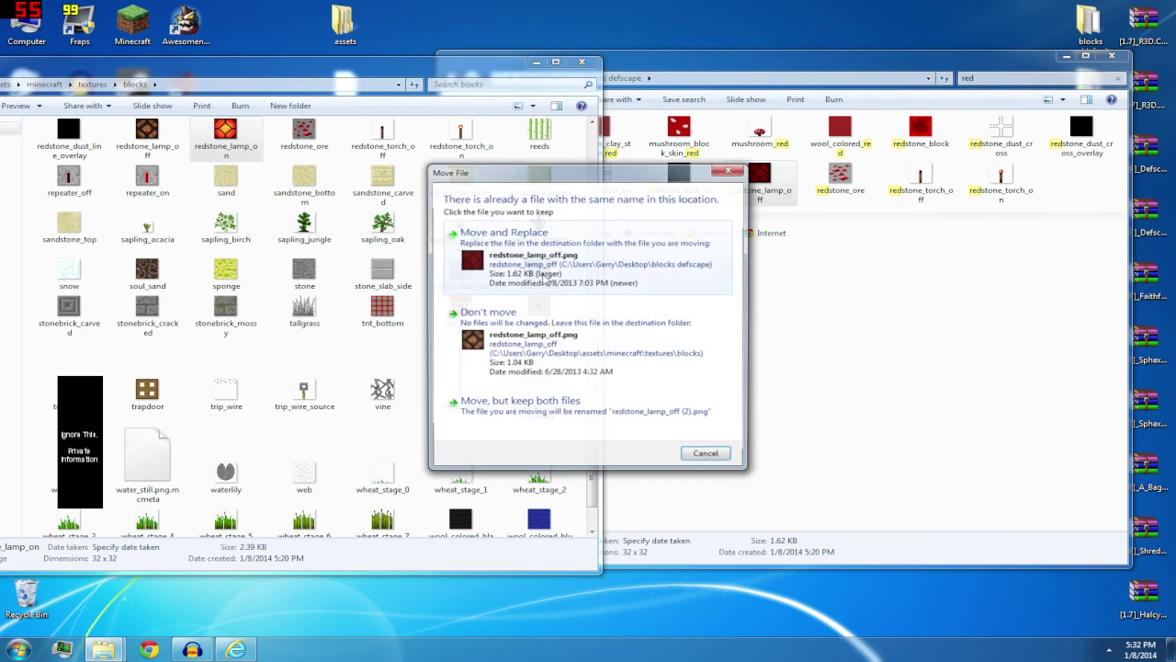
{"action": "left_click", "coordinate": [547, 276]}
{"action": "left_click", "coordinate": [759, 134]}
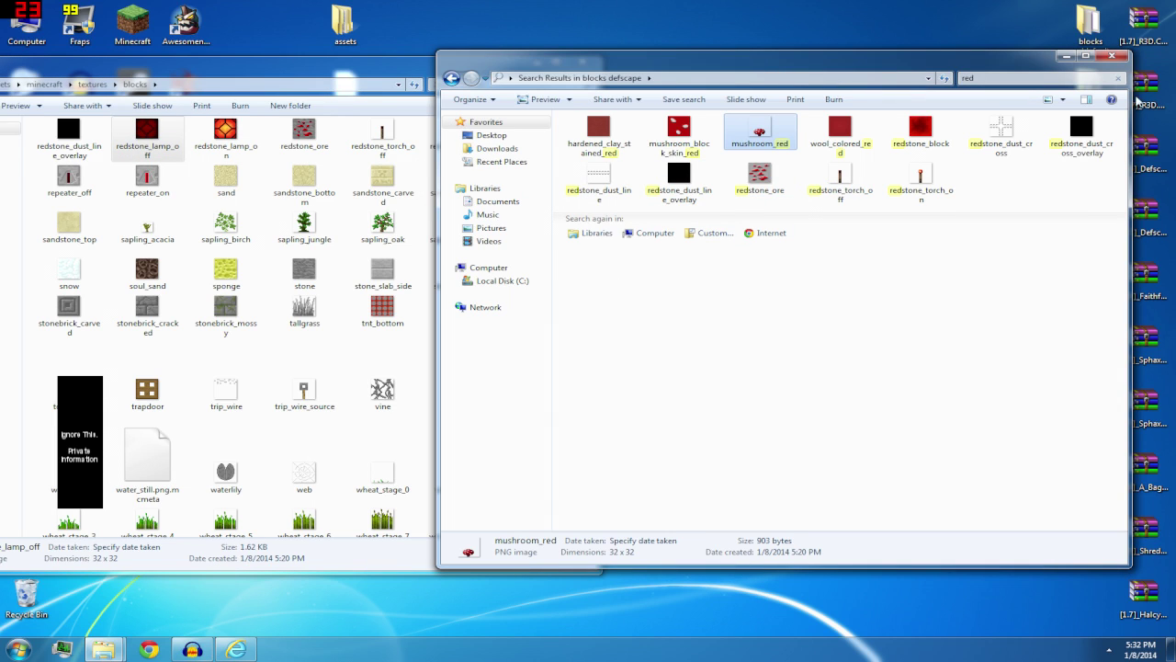
Close the defscape search results, open the blocks redsmooth folder from the desktop and look through its textures around mob_spawner
{"action": "left_click", "coordinate": [1112, 56]}
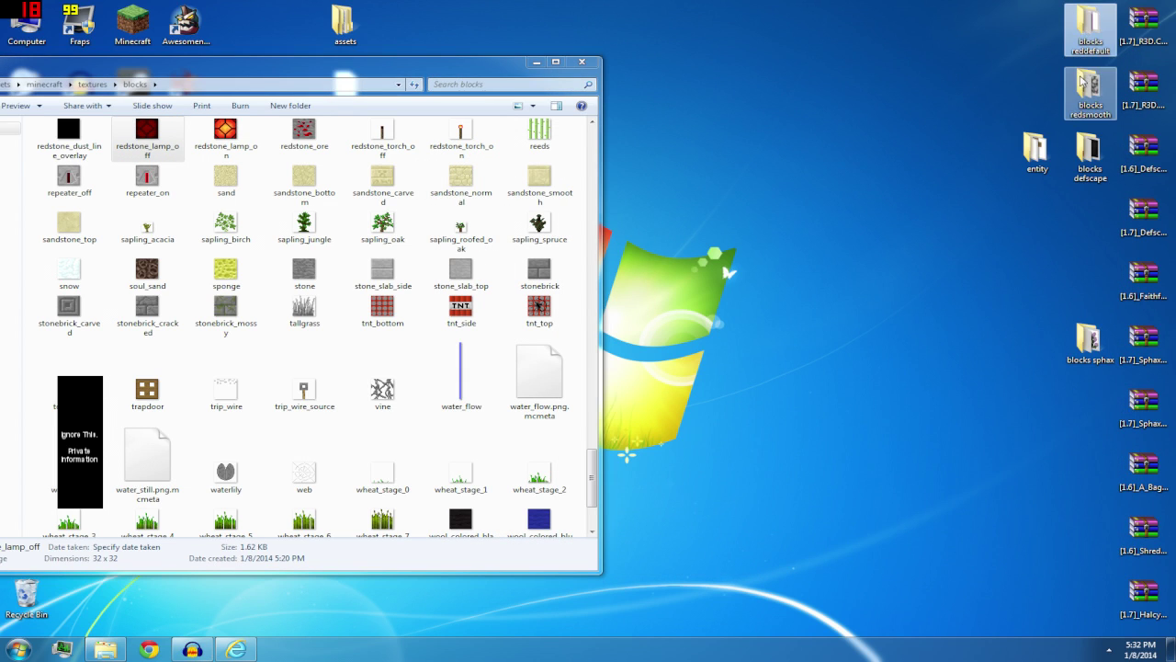
{"action": "left_click", "coordinate": [1083, 83]}
{"action": "double_click", "coordinate": [1092, 91]}
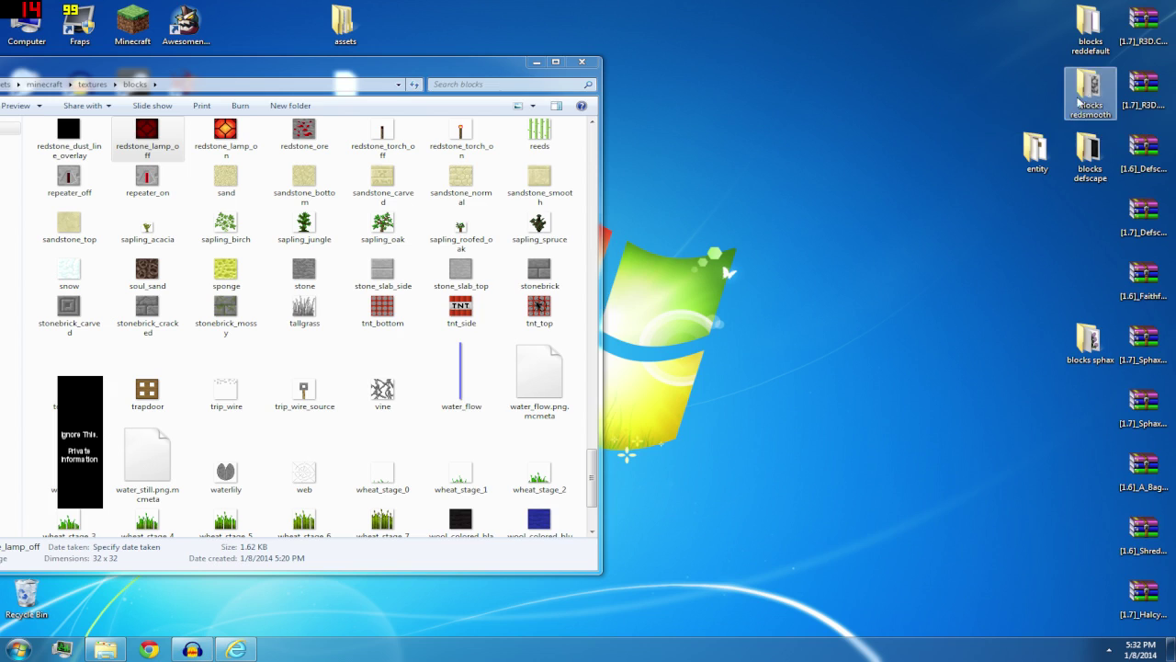
{"action": "scroll", "coordinate": [796, 273], "scroll_direction": "down", "scroll_amount": 10}
{"action": "scroll", "coordinate": [797, 273], "scroll_direction": "down", "scroll_amount": 1}
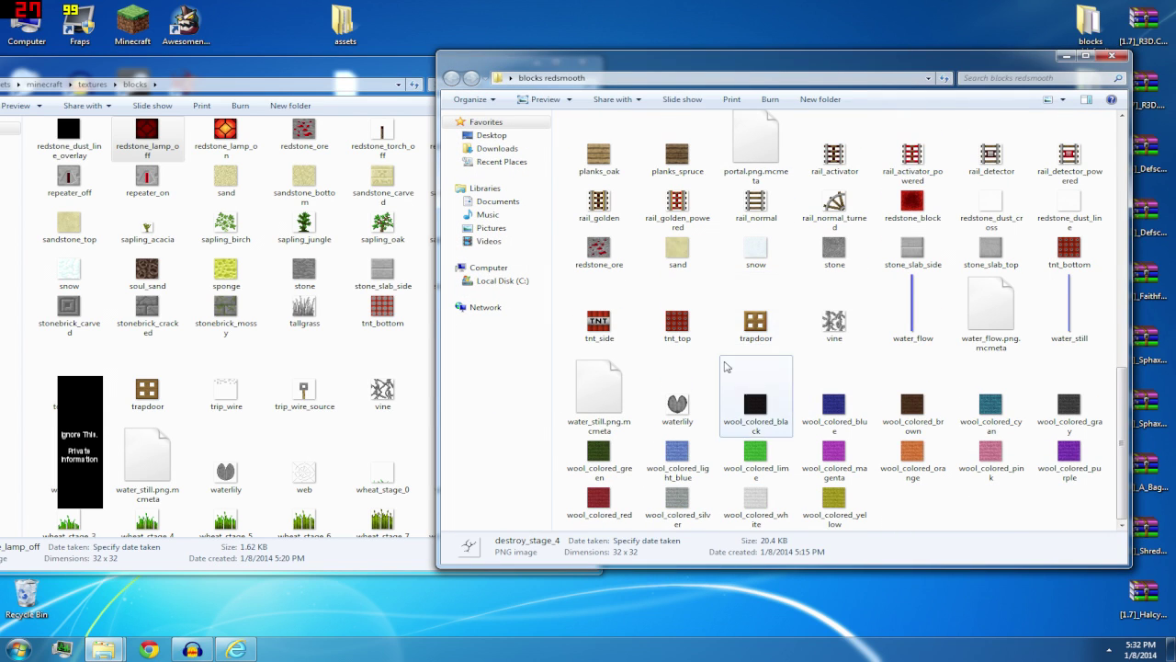
{"action": "key", "text": "m"}
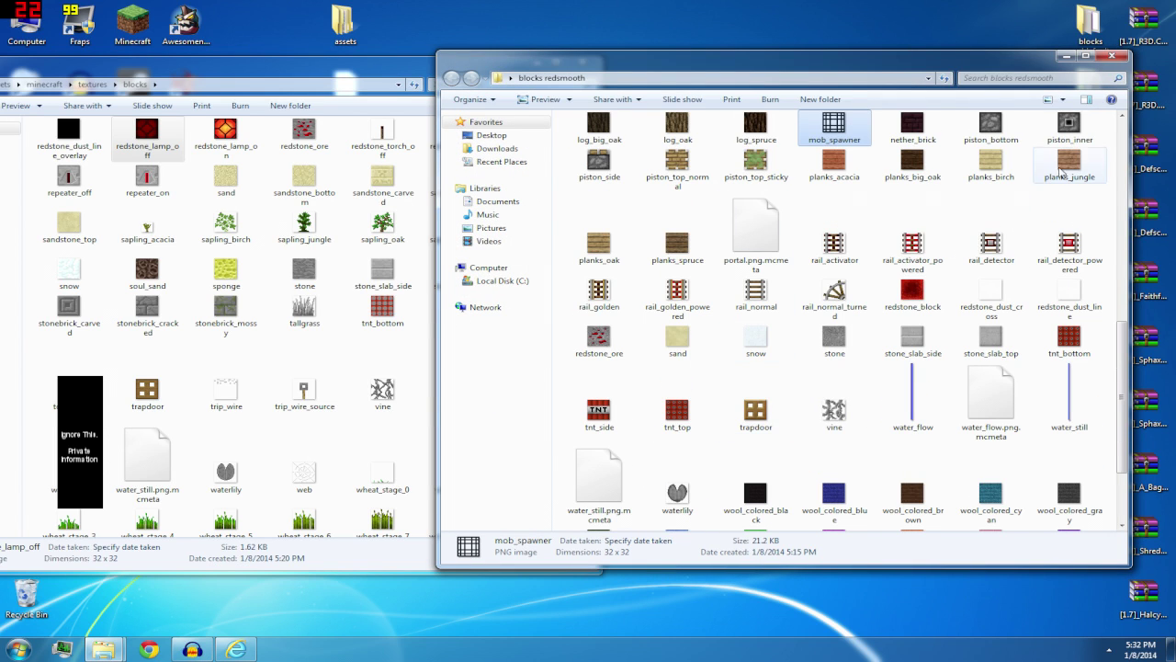
Switch from the blocks redsmooth folder to blocks reddefault and move mushroom_red into the pack's blocks folder, replacing the existing file
{"action": "left_click", "coordinate": [1123, 59]}
{"action": "double_click", "coordinate": [1063, 147]}
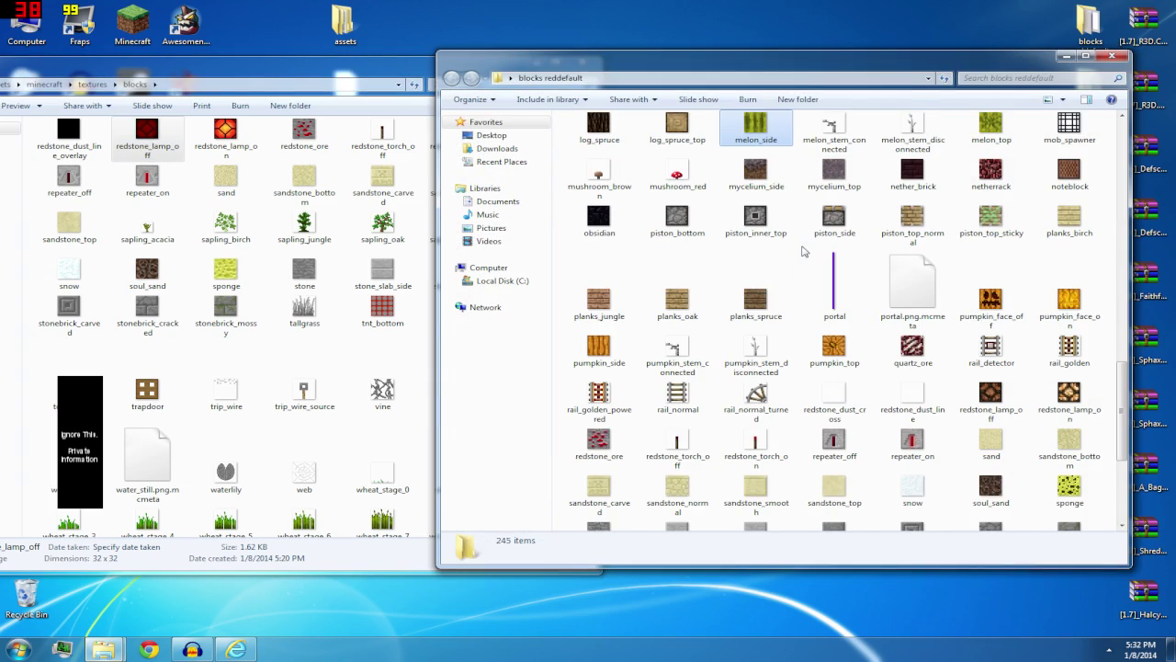
{"action": "key", "text": "m"}
{"action": "left_click_drag", "start_coordinate": [677, 174], "coordinate": [340, 345]}
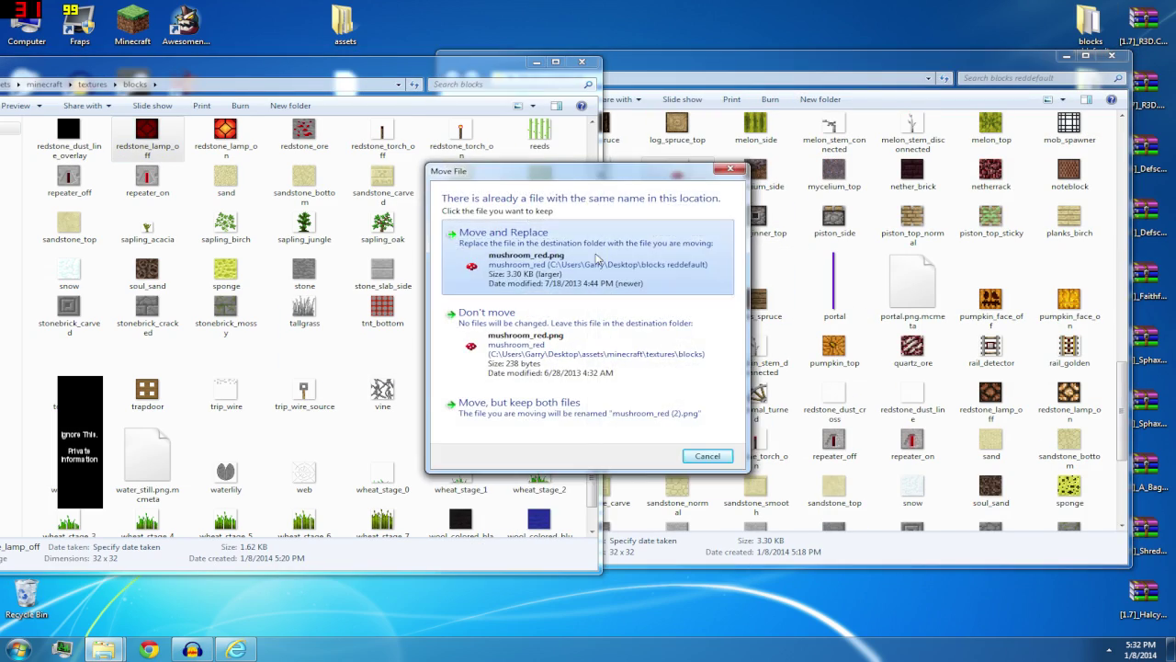
{"action": "left_click", "coordinate": [497, 230]}
Move mushroom_brown into the pack's blocks folder, replacing the existing file, and close the blocks reddefault folder
{"action": "left_click", "coordinate": [614, 179]}
{"action": "left_click_drag", "start_coordinate": [614, 179], "coordinate": [395, 276]}
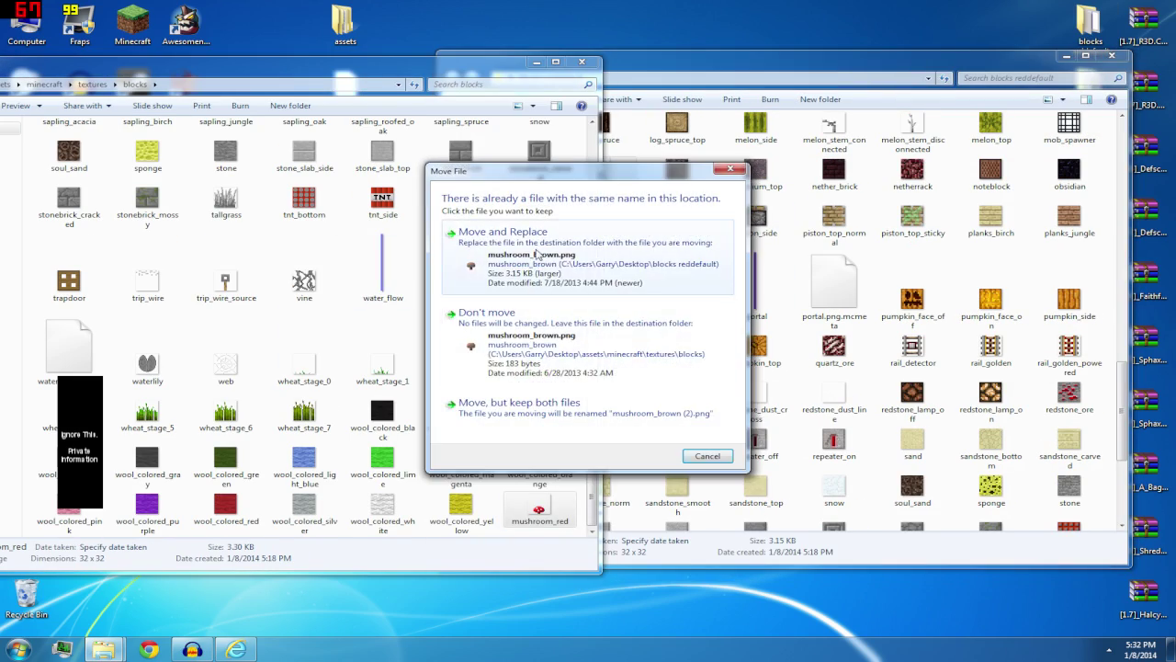
{"action": "left_click", "coordinate": [533, 297]}
{"action": "scroll", "coordinate": [799, 401], "scroll_direction": "down", "scroll_amount": 5}
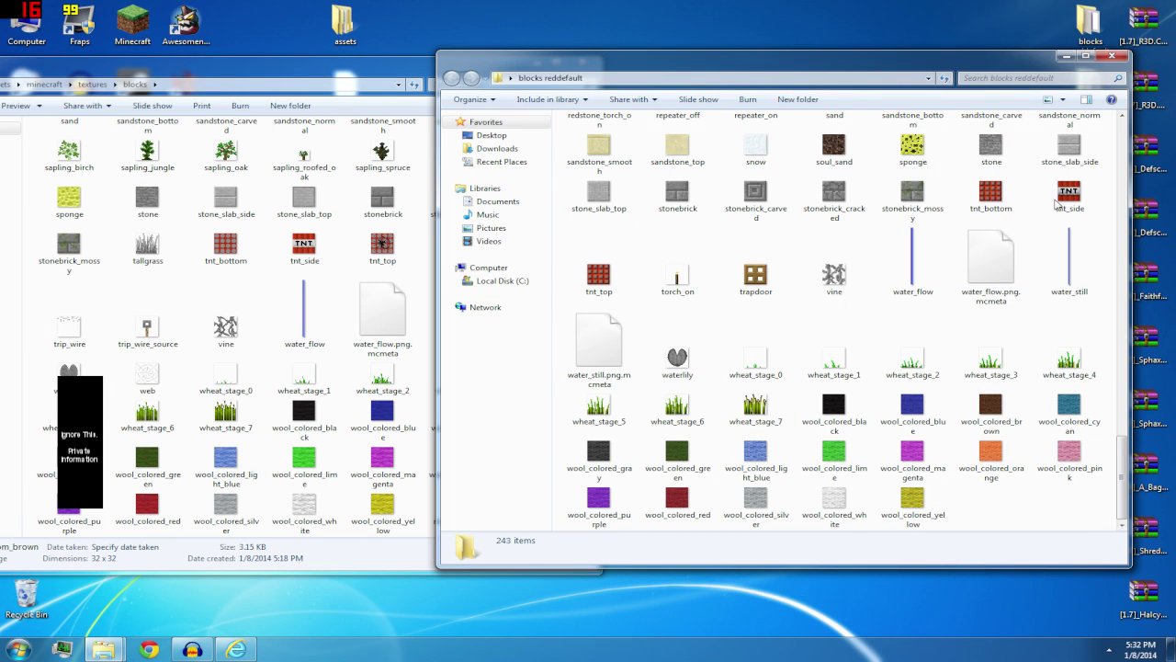
{"action": "left_click", "coordinate": [1114, 59]}
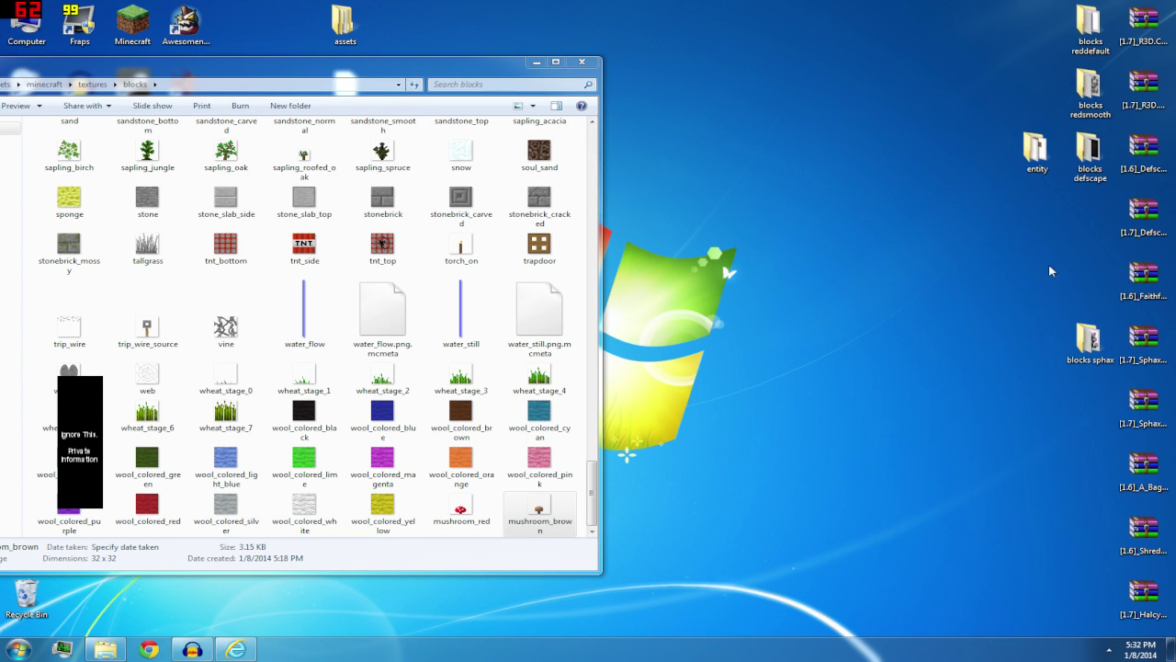
Move the pack's blocks window clear of the desktop folders and open Cut-Off Swords 64x inside the Texture Packs folder
{"action": "left_click", "coordinate": [460, 378]}
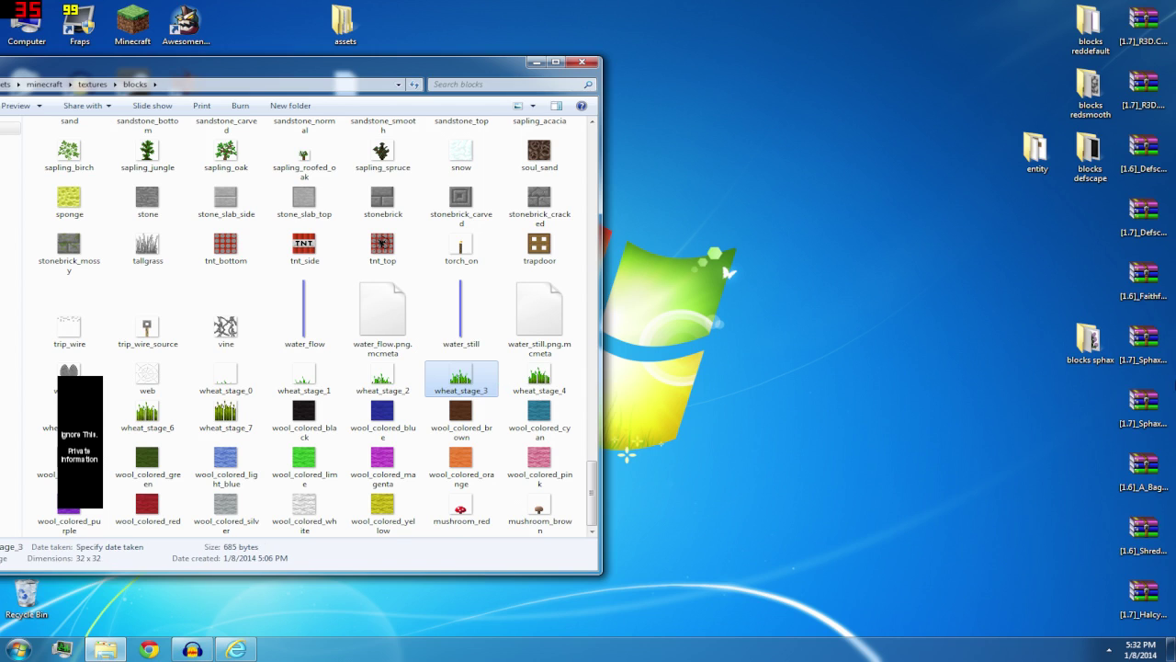
{"action": "left_click", "coordinate": [1160, 364]}
{"action": "left_click_drag", "start_coordinate": [453, 70], "coordinate": [677, 64]}
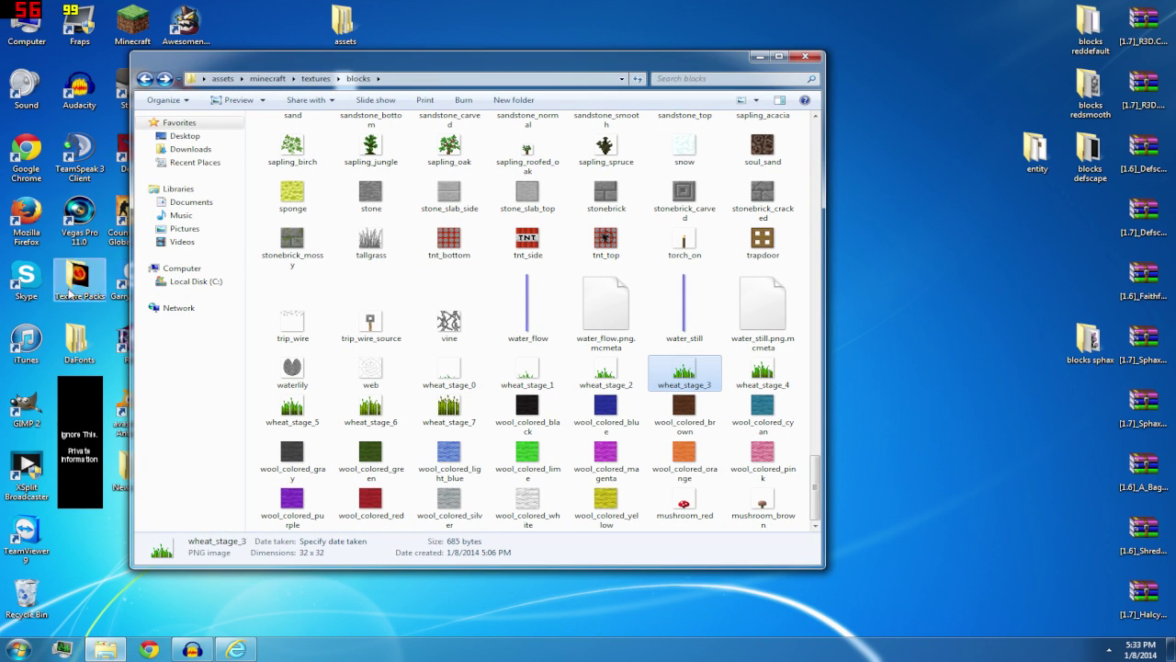
{"action": "left_click_drag", "start_coordinate": [296, 68], "coordinate": [353, 96]}
{"action": "double_click", "coordinate": [60, 278]}
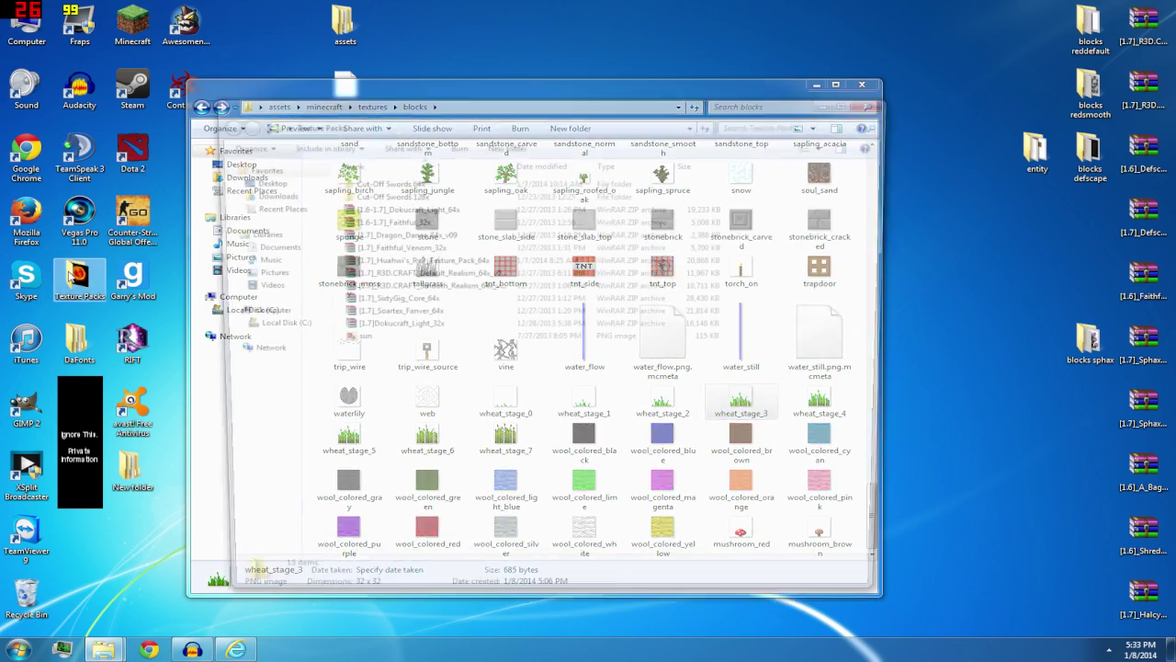
{"action": "double_click", "coordinate": [402, 195]}
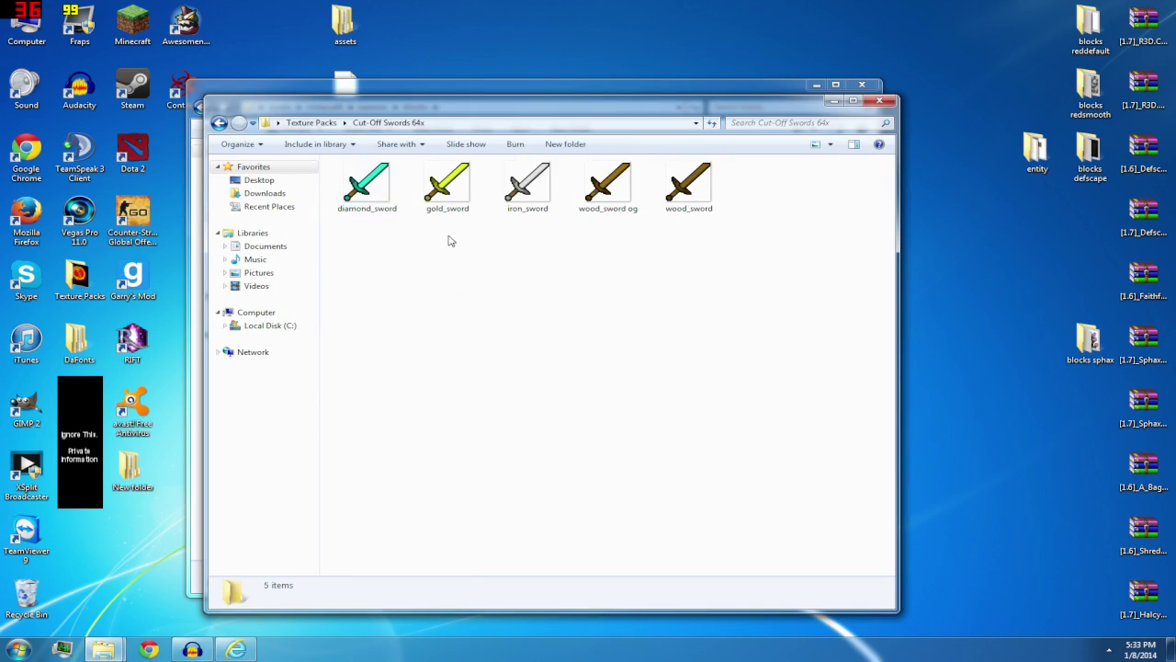
Preview the diamond_sword image in the Cut-Off Swords 64x folder, and return to the Texture Packs folder
{"action": "double_click", "coordinate": [366, 187]}
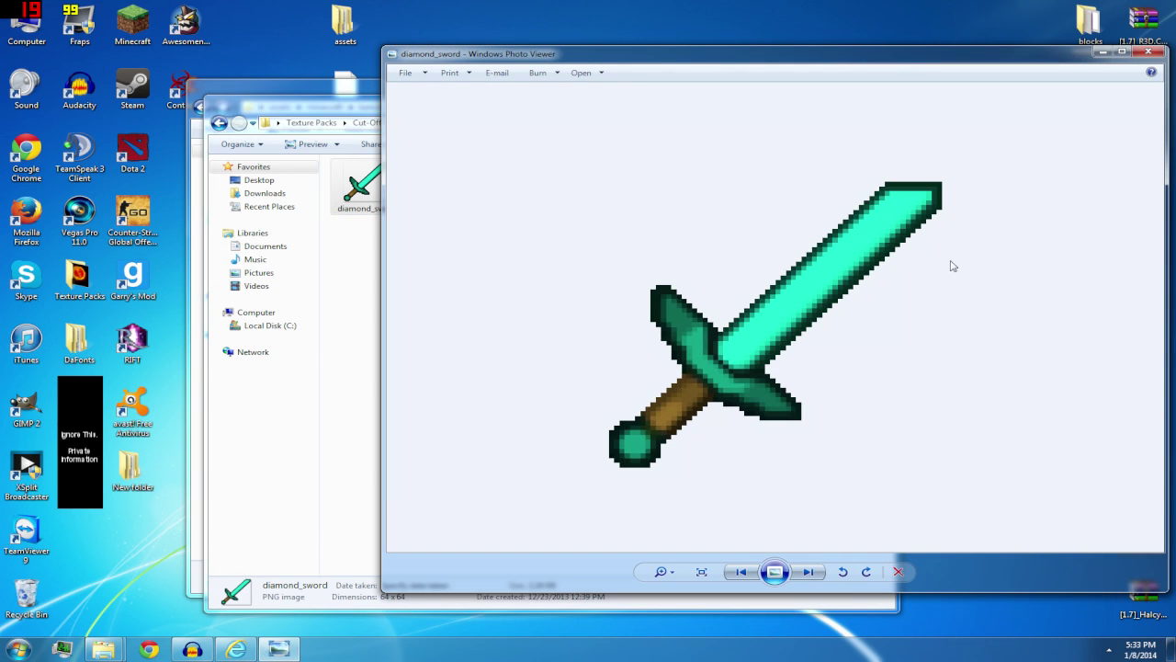
{"action": "left_click", "coordinate": [1154, 55]}
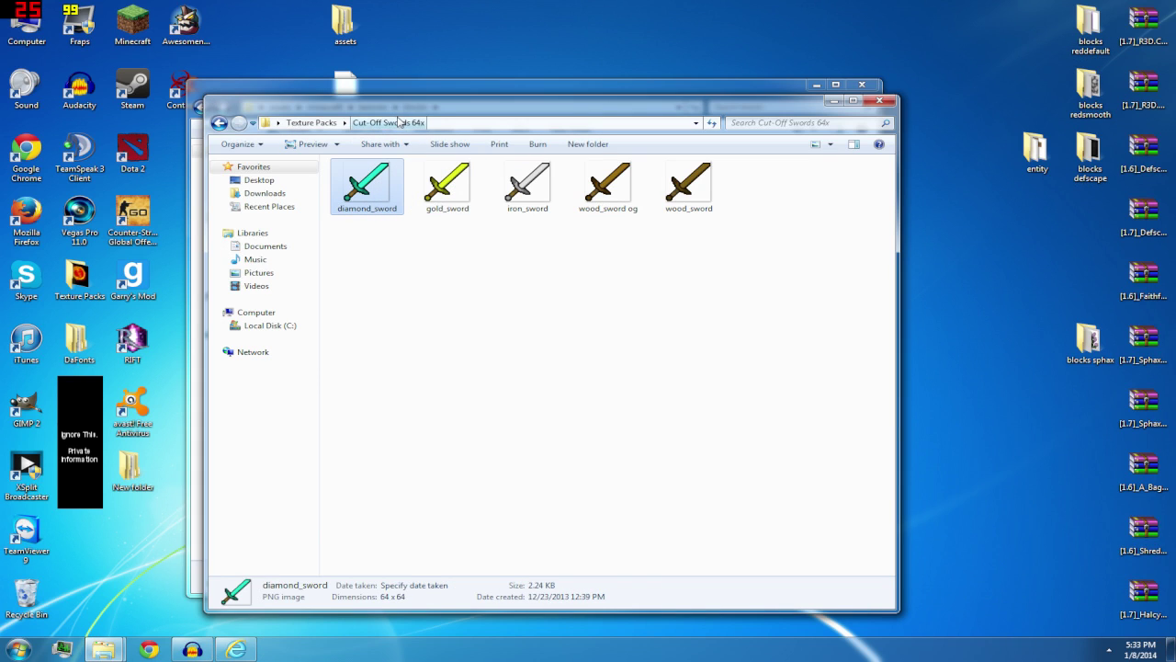
{"action": "left_click", "coordinate": [219, 124]}
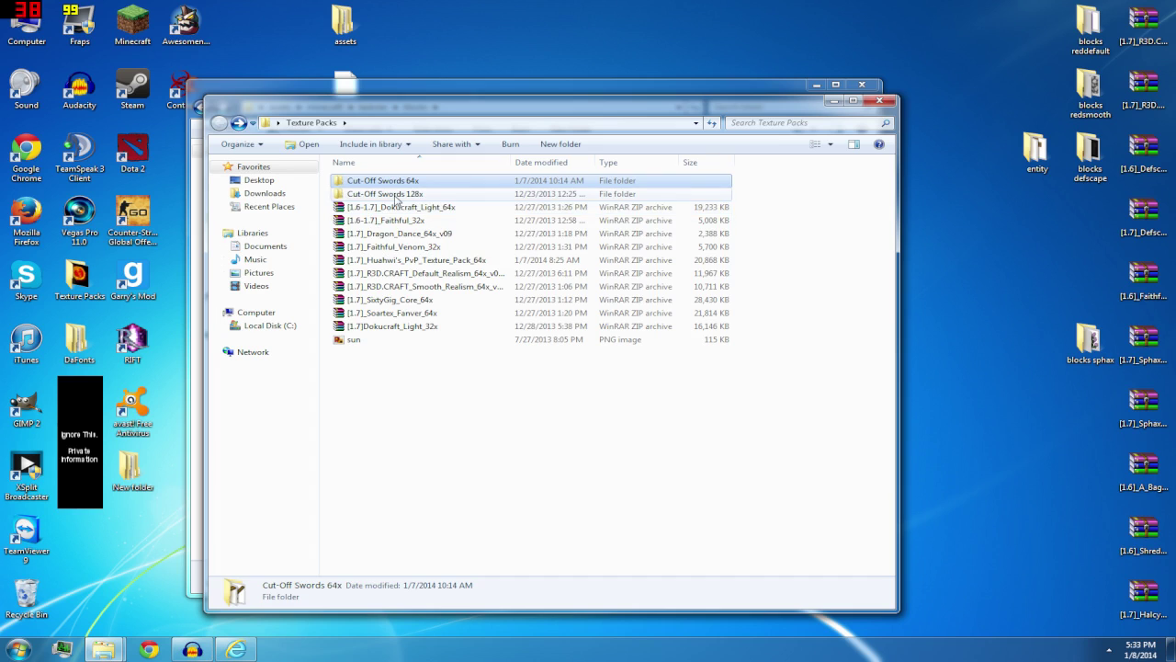
Open diamond_sword from the Cut-Off Swords 128x folder in GIMP
{"action": "double_click", "coordinate": [396, 195]}
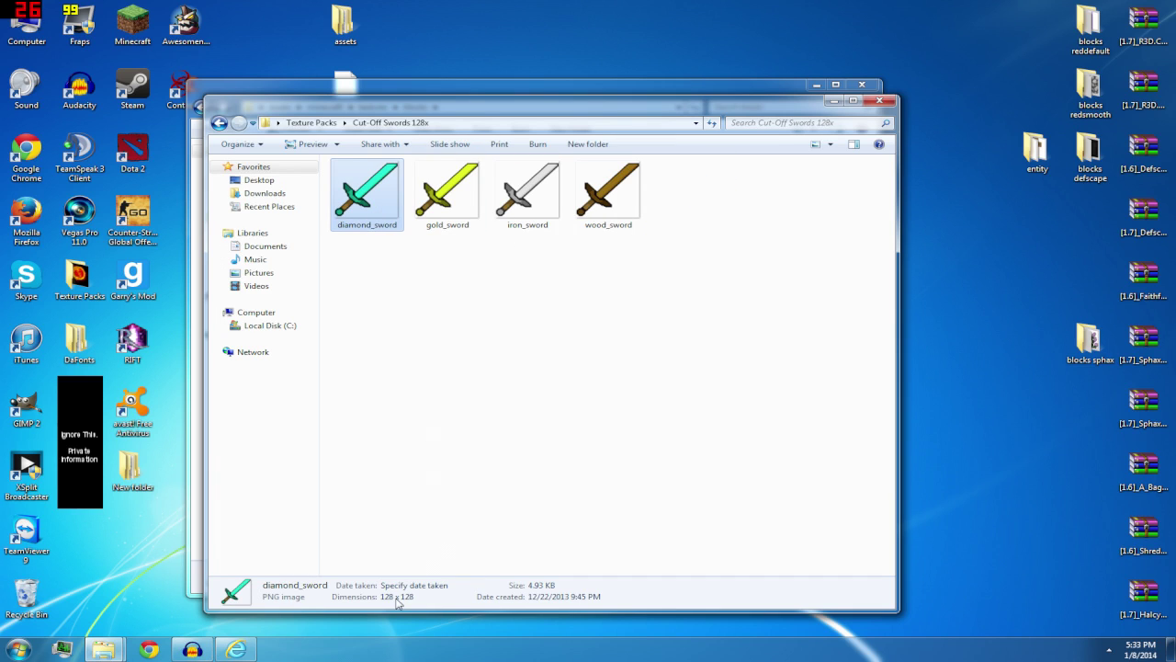
{"action": "right_click", "coordinate": [368, 190]}
{"action": "left_click", "coordinate": [398, 210]}
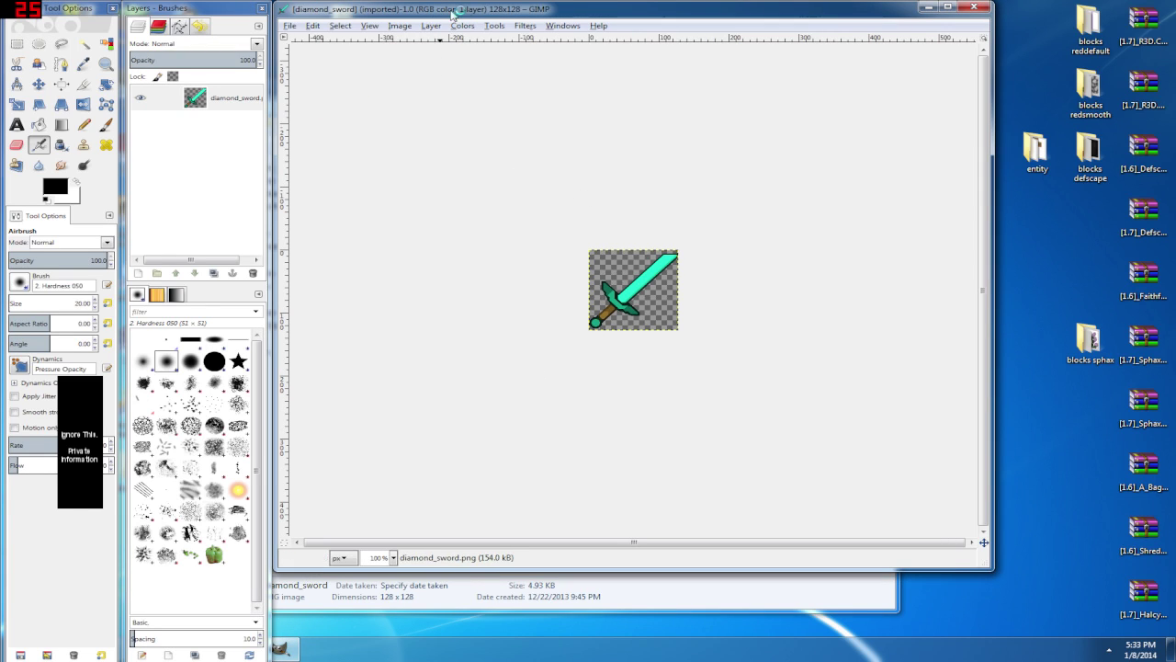
Examine the pixel detail of the 128x diamond sword's blade, guard and handle up close
{"action": "key", "text": "z"}
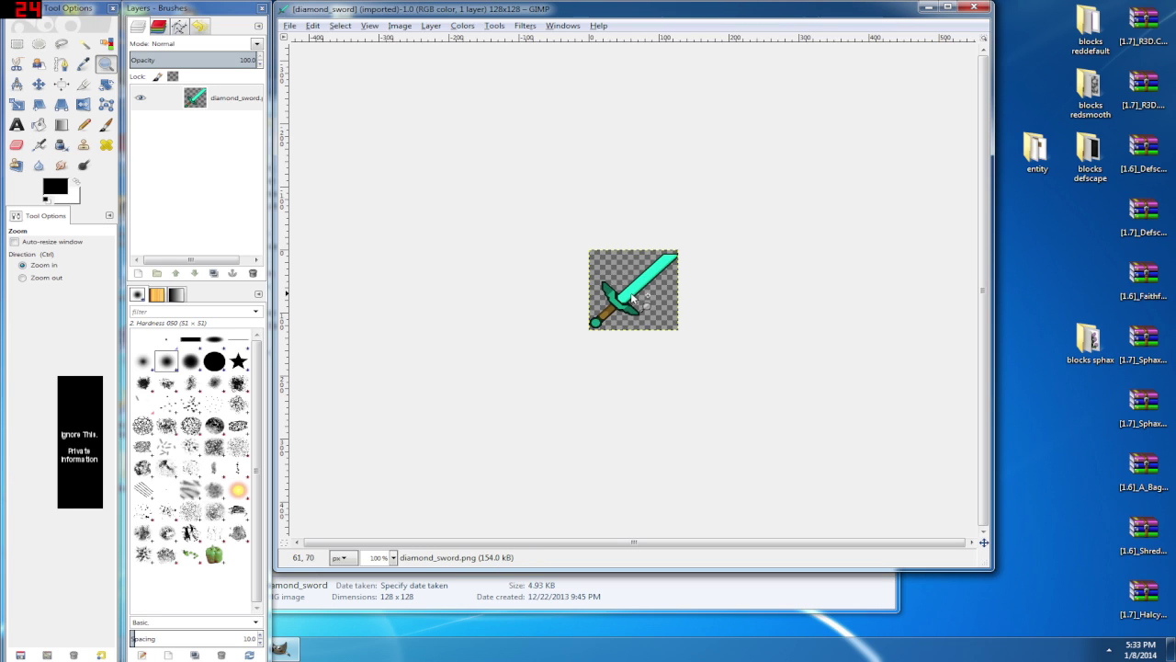
{"action": "left_click", "coordinate": [628, 296]}
{"action": "left_click", "coordinate": [629, 296]}
{"action": "left_click", "coordinate": [629, 296]}
{"action": "left_click", "coordinate": [629, 295]}
{"action": "left_click", "coordinate": [628, 296]}
{"action": "left_click", "coordinate": [628, 296]}
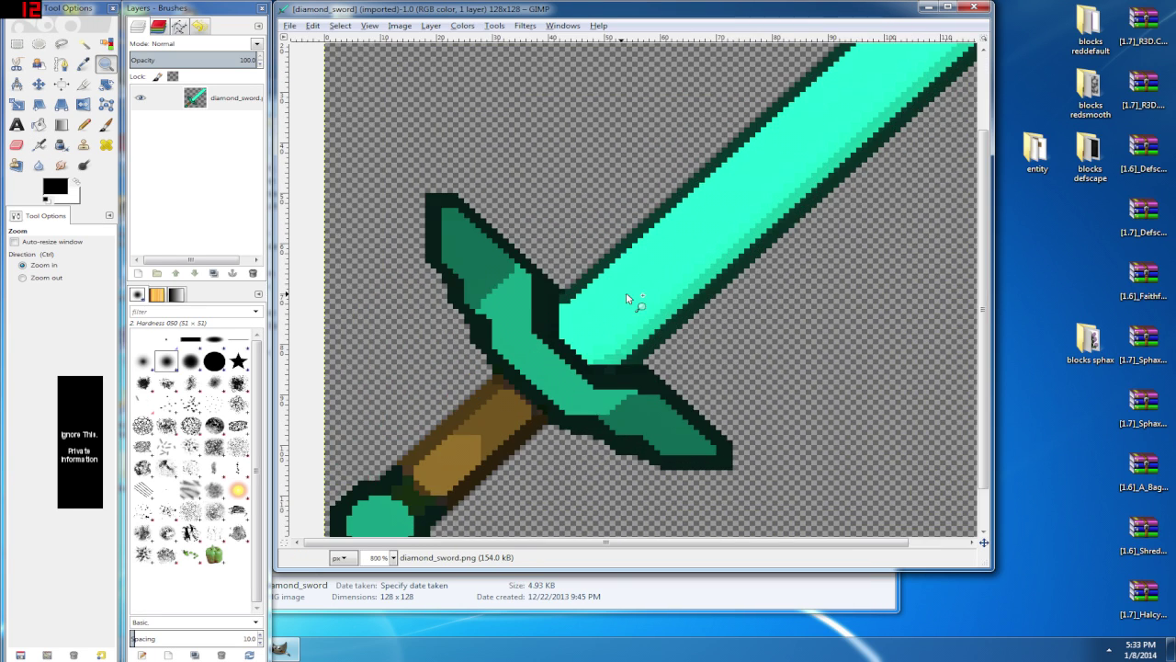
{"action": "left_click", "coordinate": [630, 295], "text": "ctrl"}
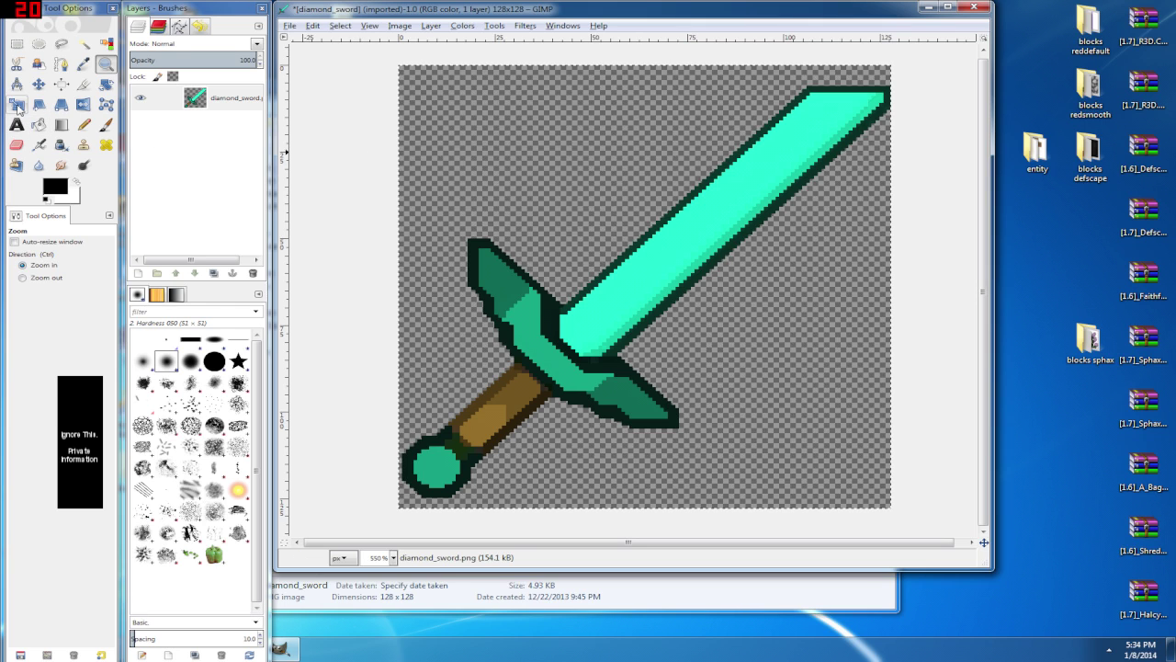
Scale the sword layer to 64 × 64 px with the aspect ratio locked, and copy the scaled sword
{"action": "left_click", "coordinate": [17, 107]}
{"action": "left_click", "coordinate": [562, 321]}
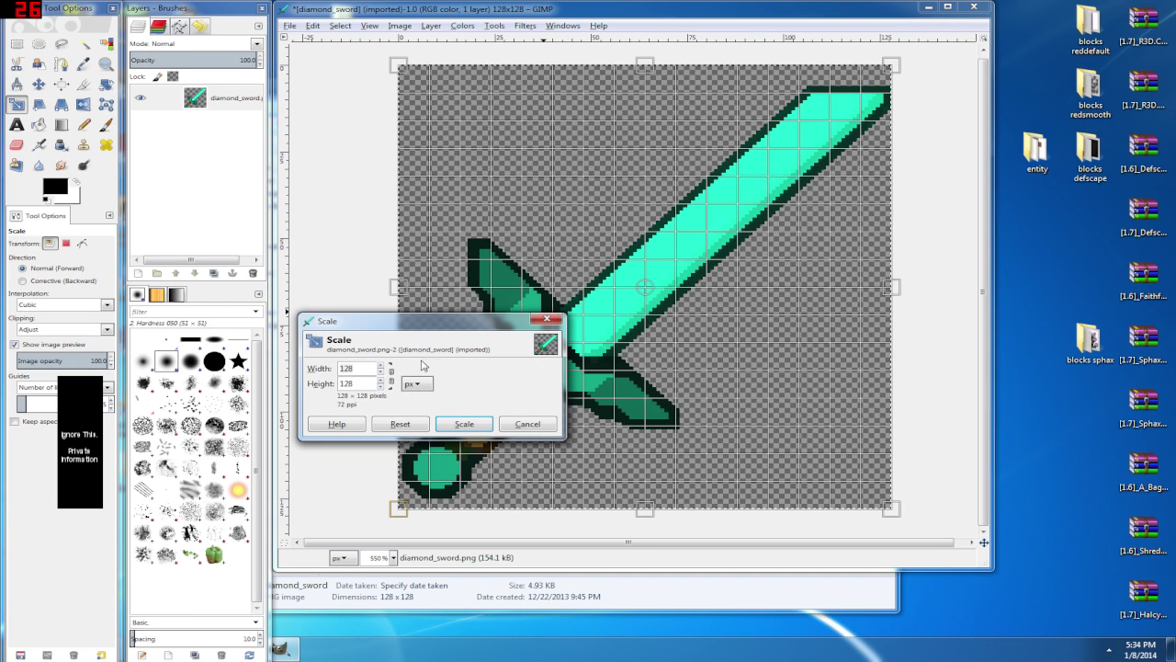
{"action": "left_click", "coordinate": [391, 375]}
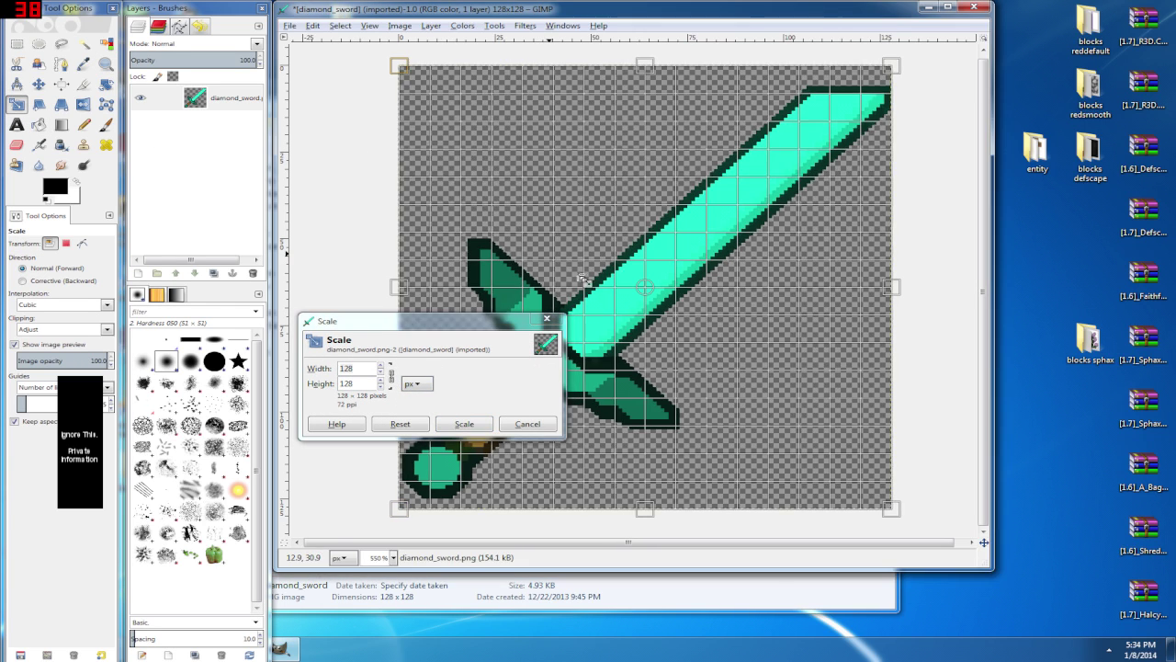
{"action": "left_click_drag", "start_coordinate": [582, 278], "coordinate": [663, 353]}
{"action": "type", "text": "64"}
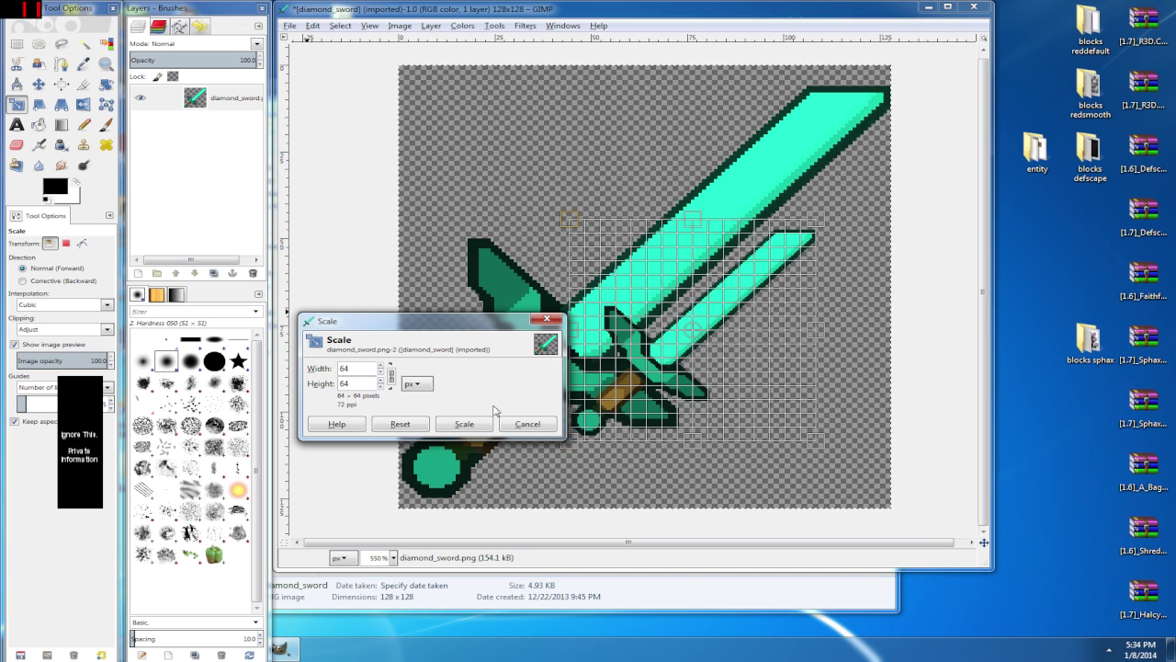
{"action": "left_click", "coordinate": [464, 424]}
{"action": "key", "text": "ctrl+c"}
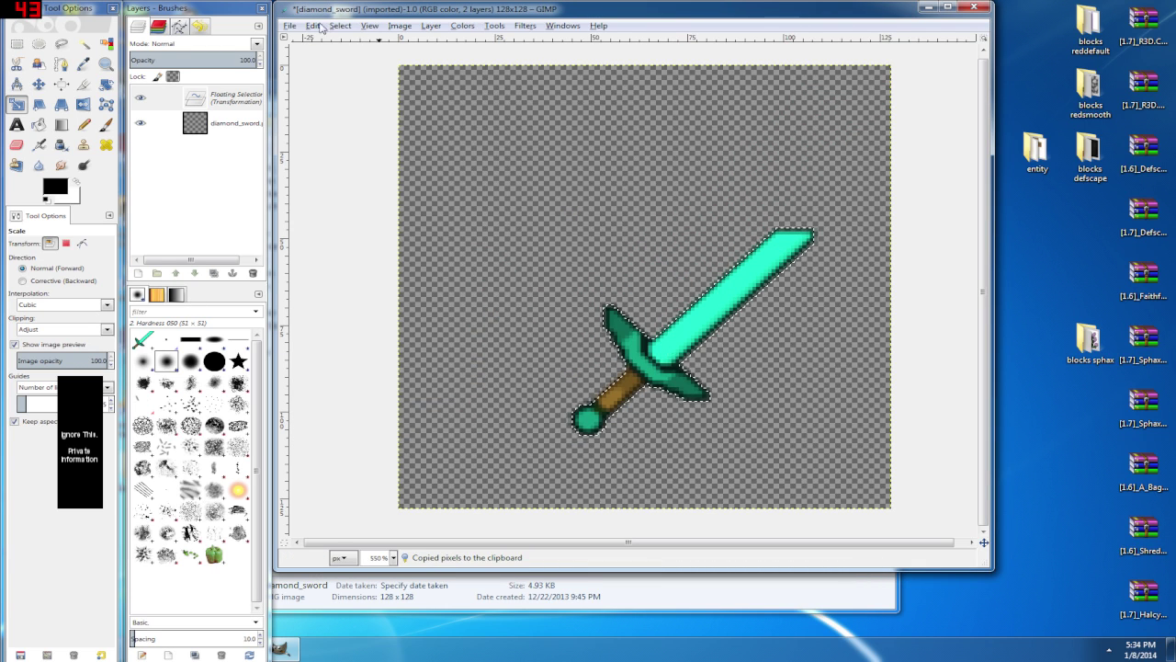
Create a new 64 × 64 px RGB image filled with transparency
{"action": "left_click", "coordinate": [293, 26]}
{"action": "left_click", "coordinate": [310, 40]}
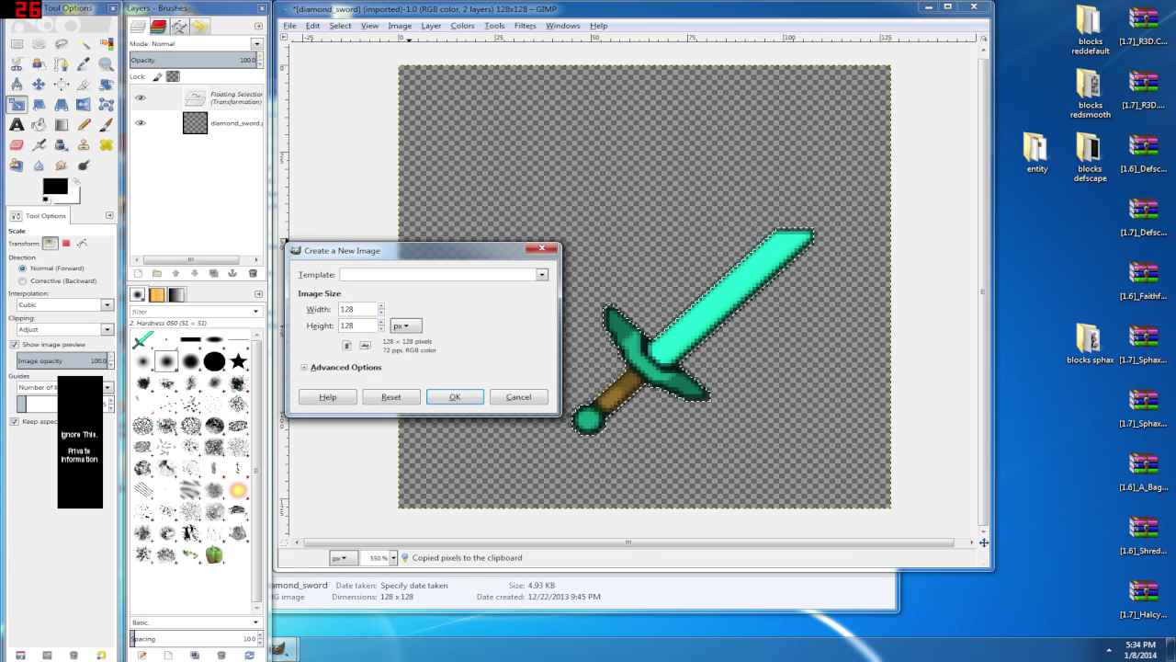
{"action": "type", "text": "64"}
{"action": "key", "text": "Tab"}
{"action": "type", "text": "64"}
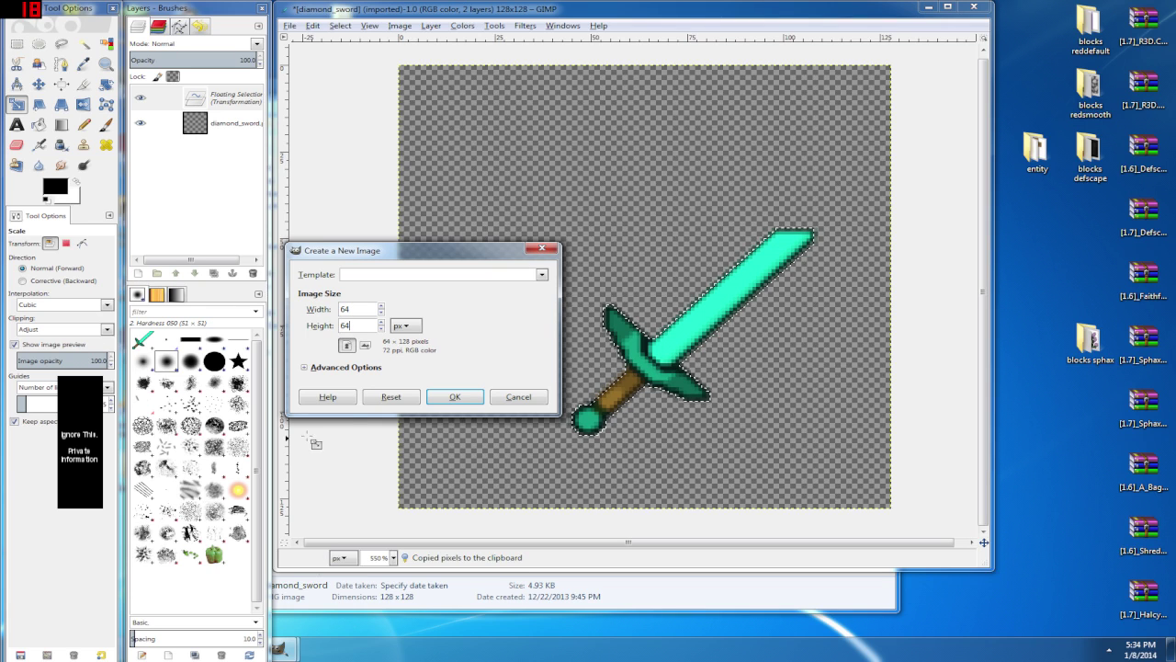
{"action": "left_click", "coordinate": [305, 367]}
{"action": "left_click", "coordinate": [412, 437]}
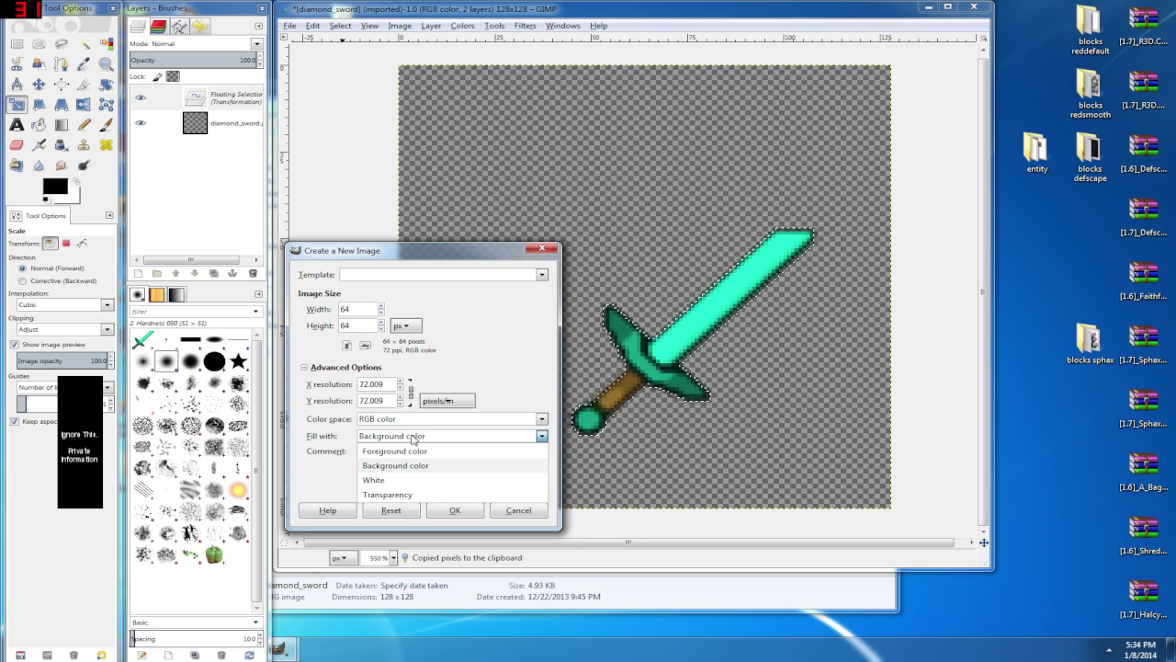
{"action": "left_click", "coordinate": [388, 494]}
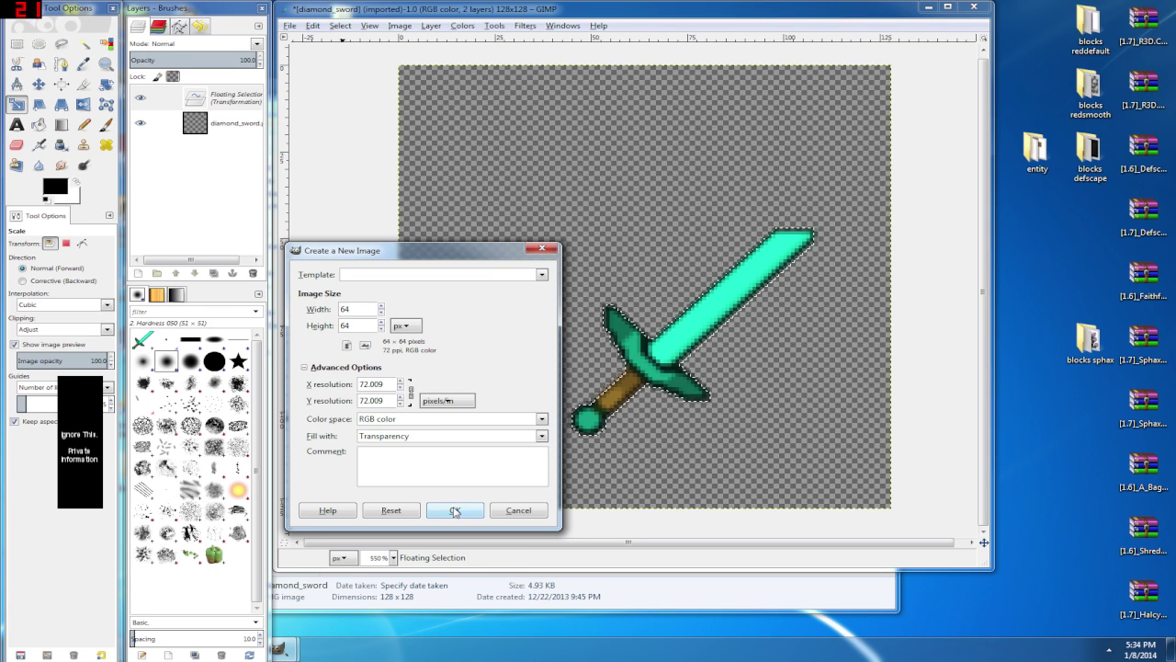
{"action": "left_click", "coordinate": [457, 510]}
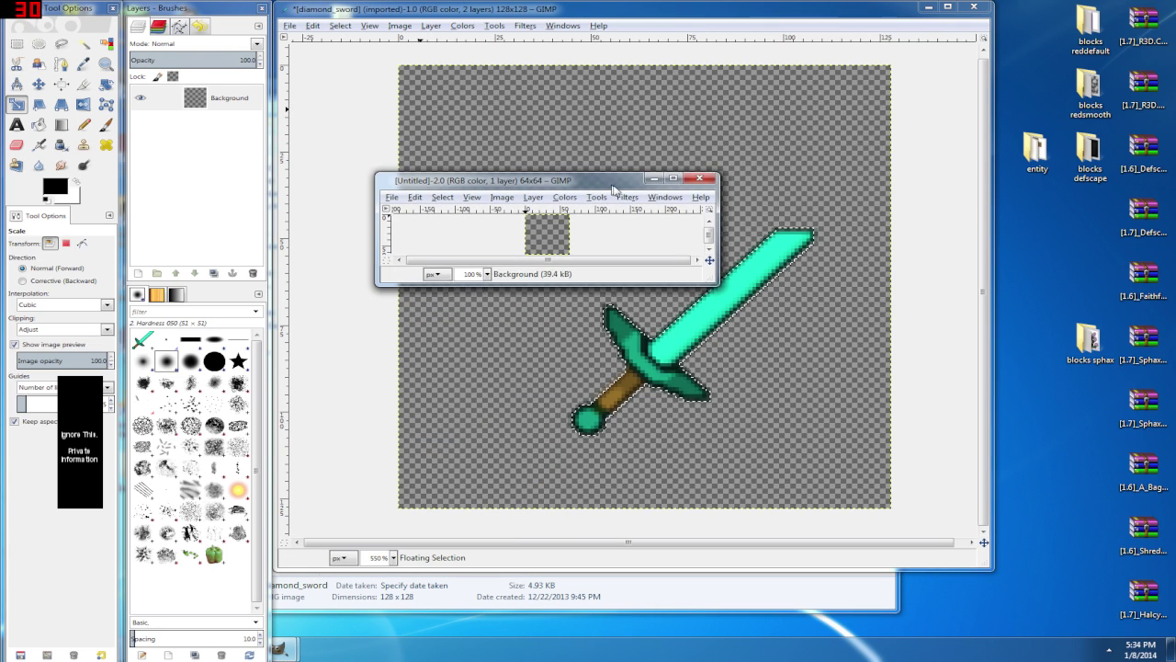
Enlarge the new image's window and paste the scaled sword into the image
{"action": "left_click_drag", "start_coordinate": [705, 282], "coordinate": [955, 554]}
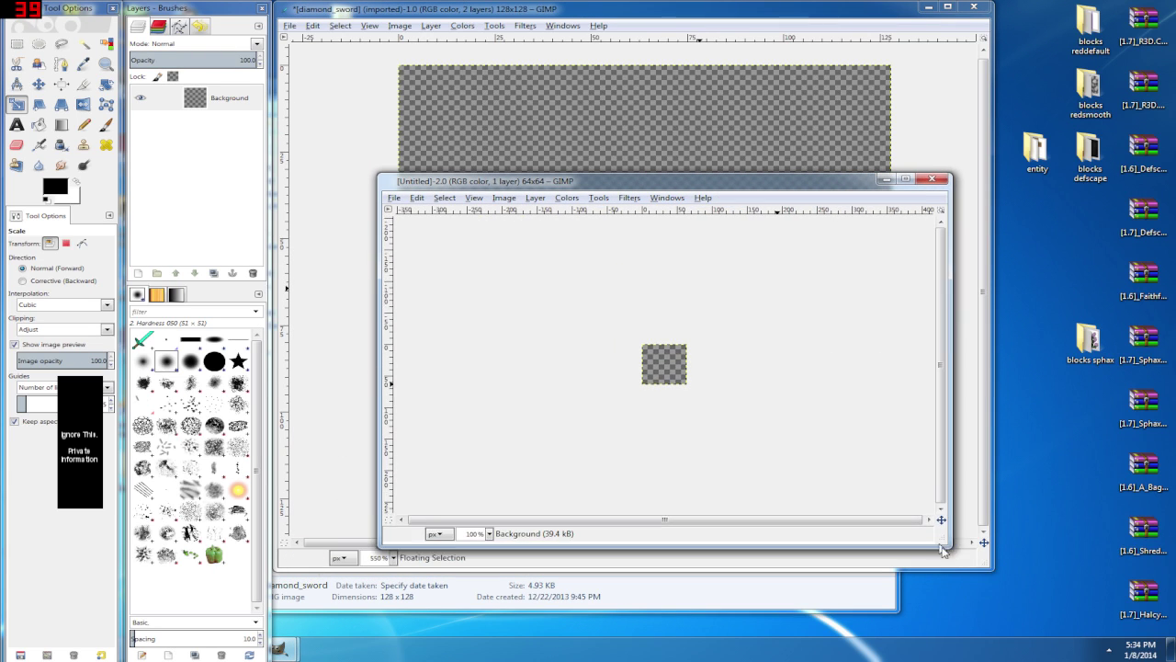
{"action": "key", "text": "ctrl+v"}
{"action": "key", "text": "z"}
{"action": "left_click", "coordinate": [668, 379]}
{"action": "left_click", "coordinate": [670, 376]}
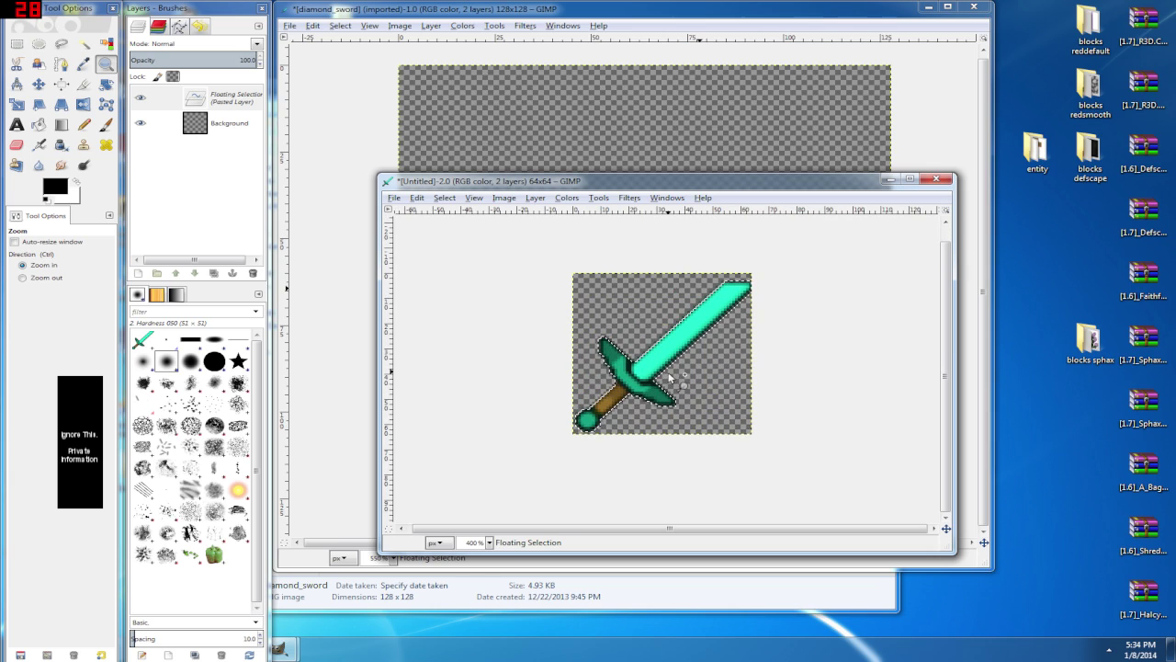
Close the original diamond_sword image without saving its changes
{"action": "left_click", "coordinate": [975, 6]}
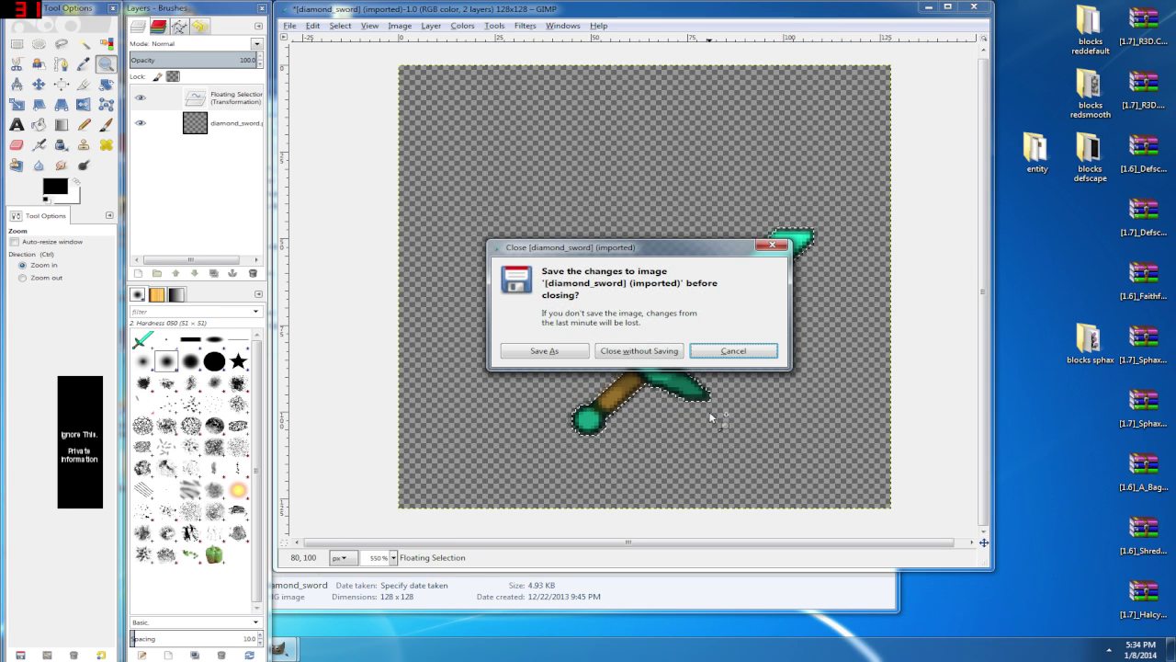
{"action": "left_click", "coordinate": [662, 352]}
{"action": "left_click_drag", "start_coordinate": [953, 557], "coordinate": [884, 520]}
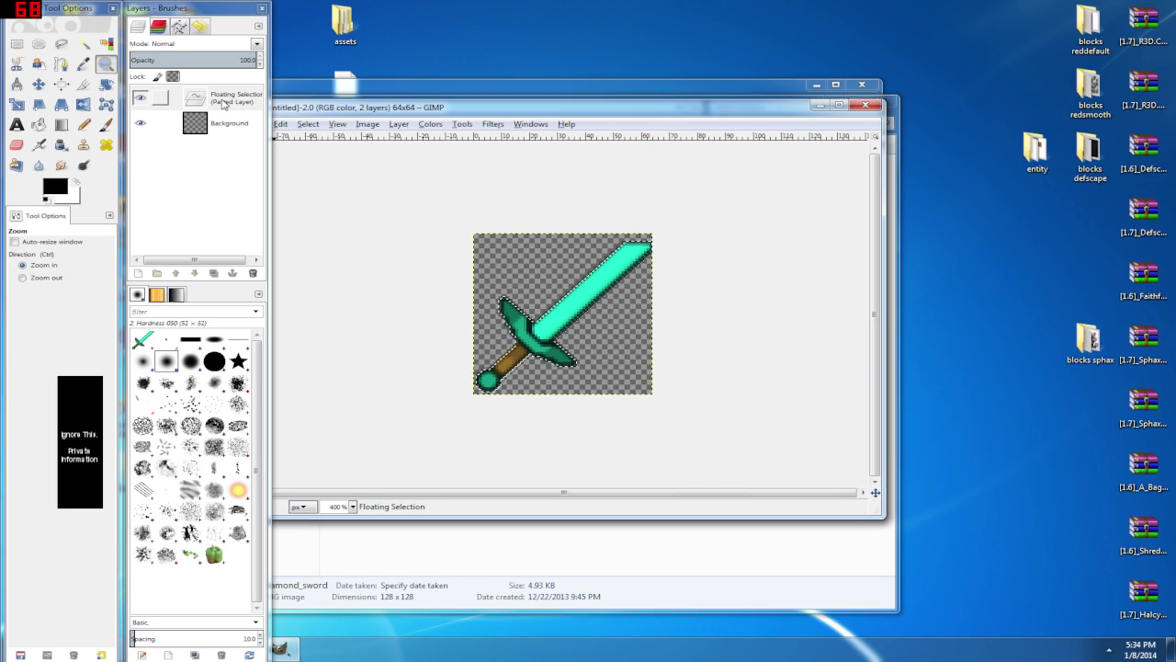
Turn the pasted floating selection into a new layer above the background
{"action": "right_click", "coordinate": [224, 100]}
{"action": "left_click", "coordinate": [269, 126]}
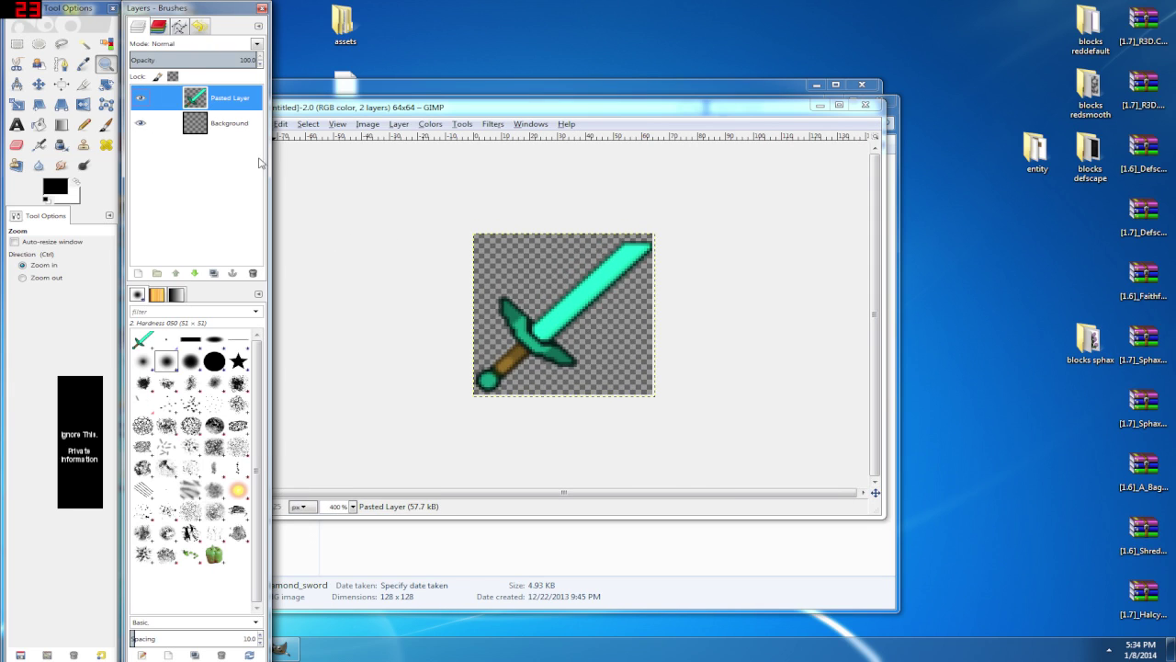
{"action": "right_click", "coordinate": [208, 101]}
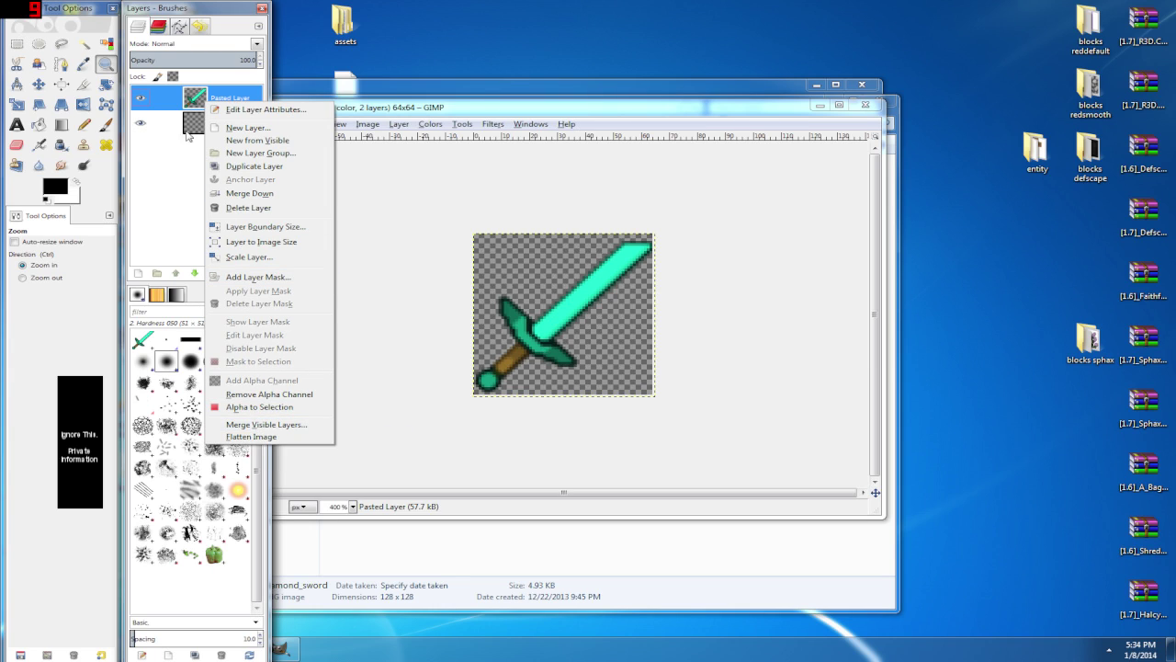
{"action": "key", "text": "Escape"}
Try nudging the pasted sword layer down and back up with the Move tool
{"action": "key", "text": "m"}
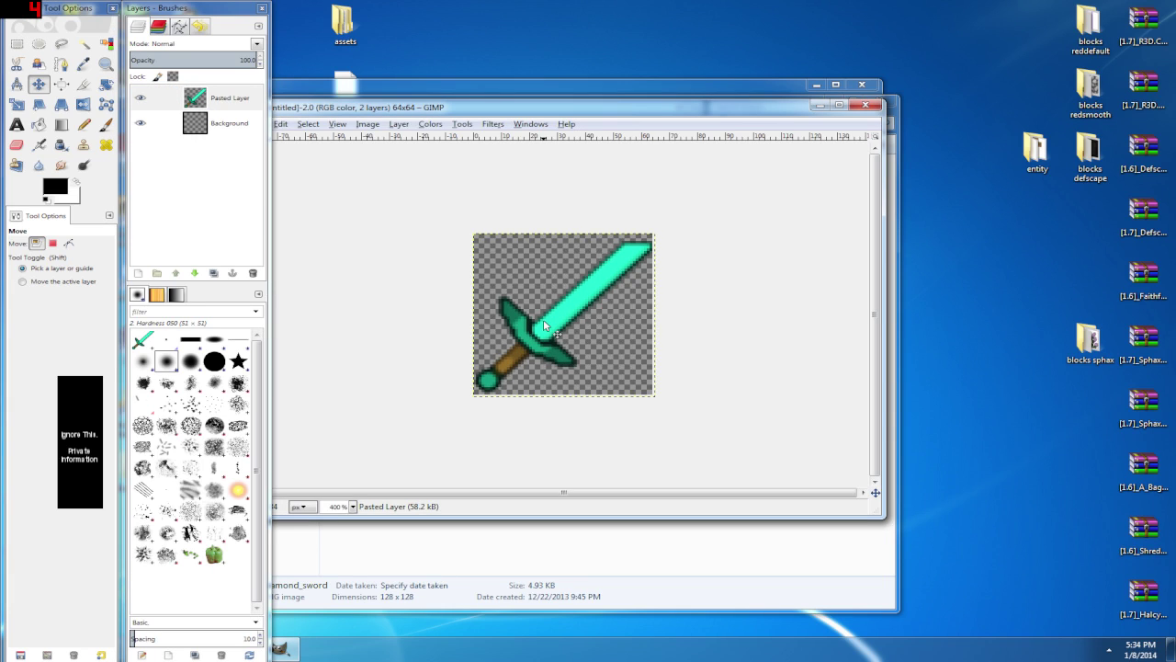
{"action": "key", "text": "Down"}
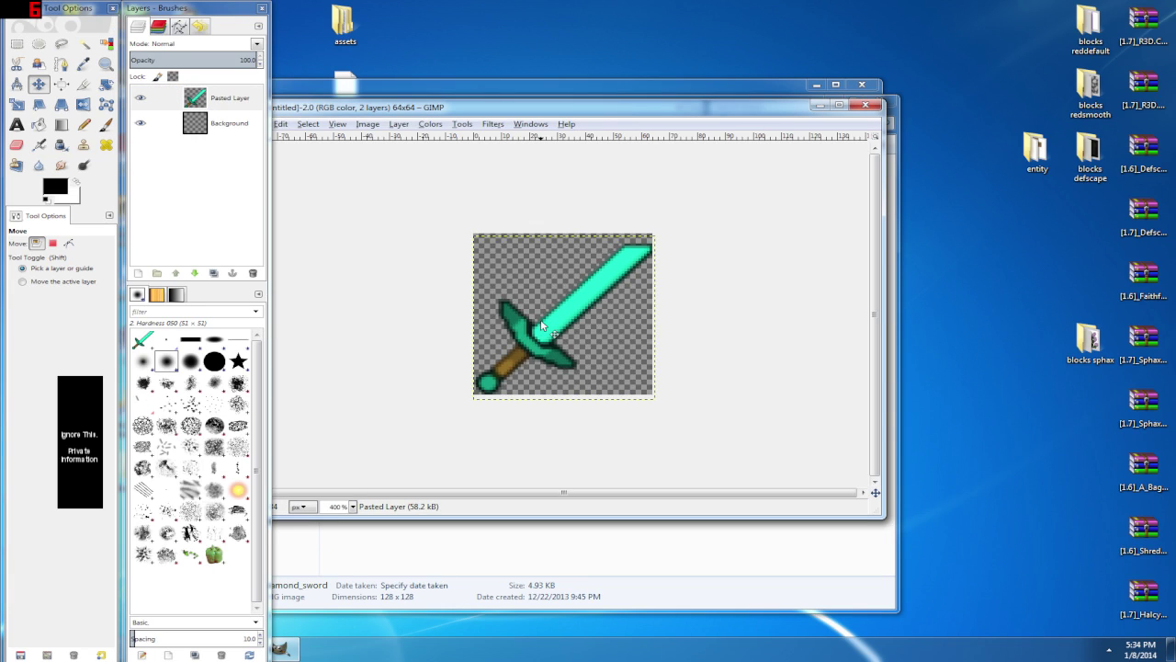
{"action": "key", "text": "Up"}
{"action": "key", "text": "Down"}
{"action": "key", "text": "Up"}
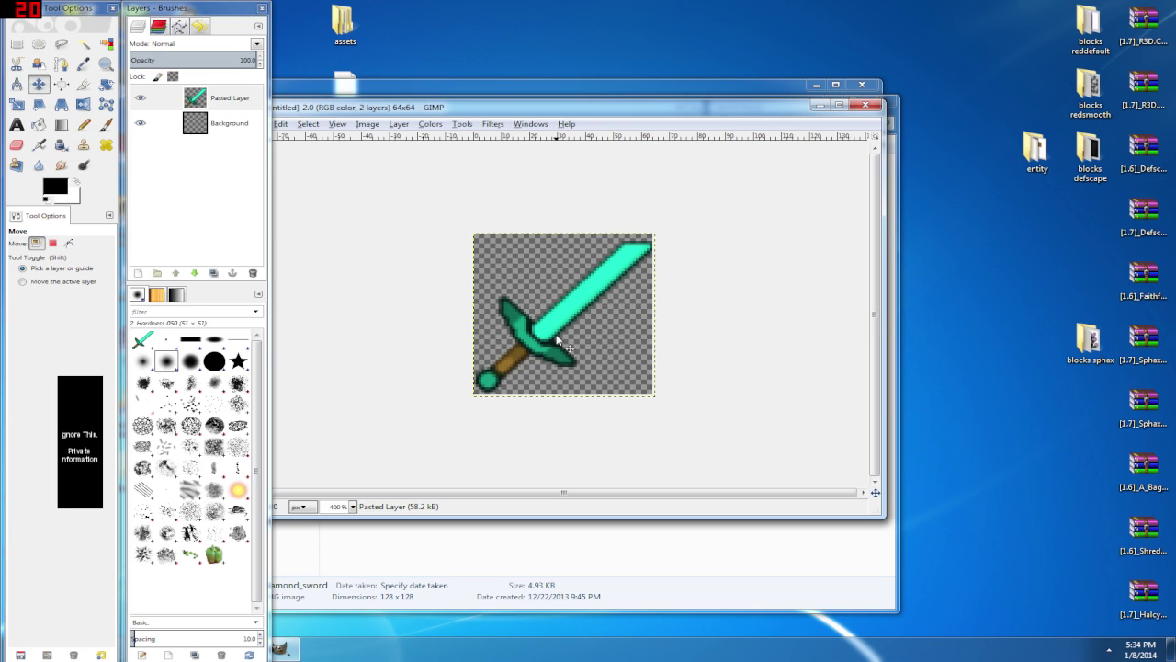
Examine the scaled sword at several zoom levels to judge its blurriness and edge quality
{"action": "key", "text": "z"}
{"action": "left_click", "coordinate": [552, 331]}
{"action": "left_click", "coordinate": [556, 337]}
{"action": "left_click", "coordinate": [558, 339]}
{"action": "left_click", "coordinate": [556, 336], "text": "ctrl"}
{"action": "left_click", "coordinate": [556, 336], "text": "ctrl"}
{"action": "left_click", "coordinate": [555, 336], "text": "ctrl"}
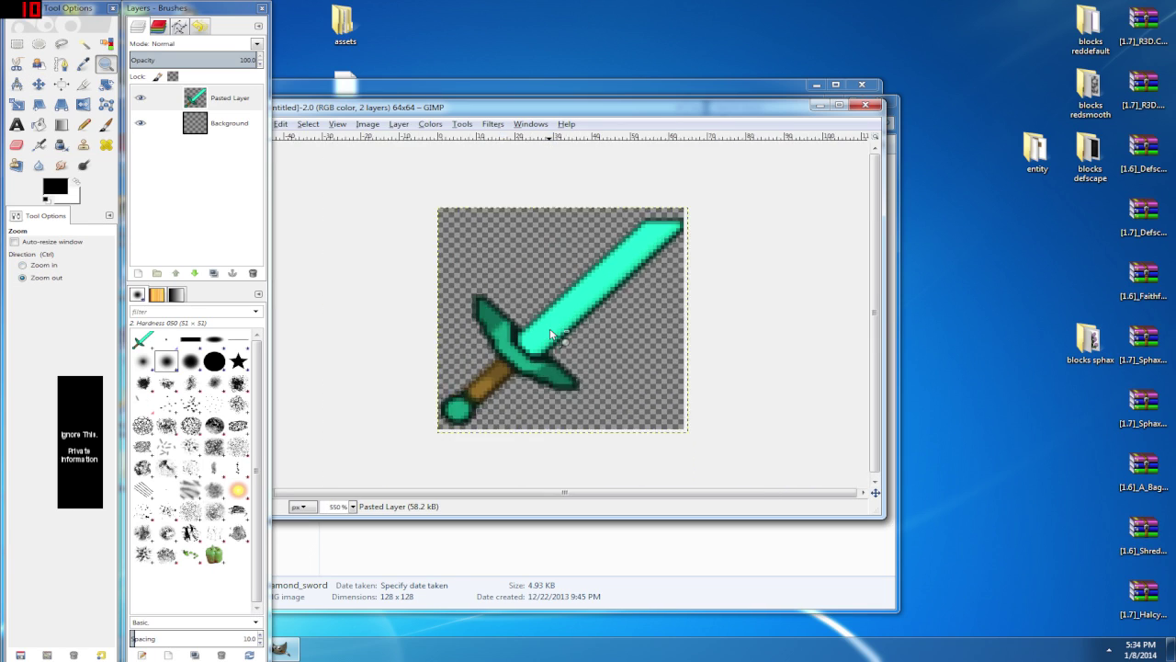
{"action": "left_click", "coordinate": [554, 335], "text": "ctrl"}
{"action": "left_click", "coordinate": [553, 335], "text": "ctrl"}
{"action": "left_click", "coordinate": [552, 335], "text": "ctrl"}
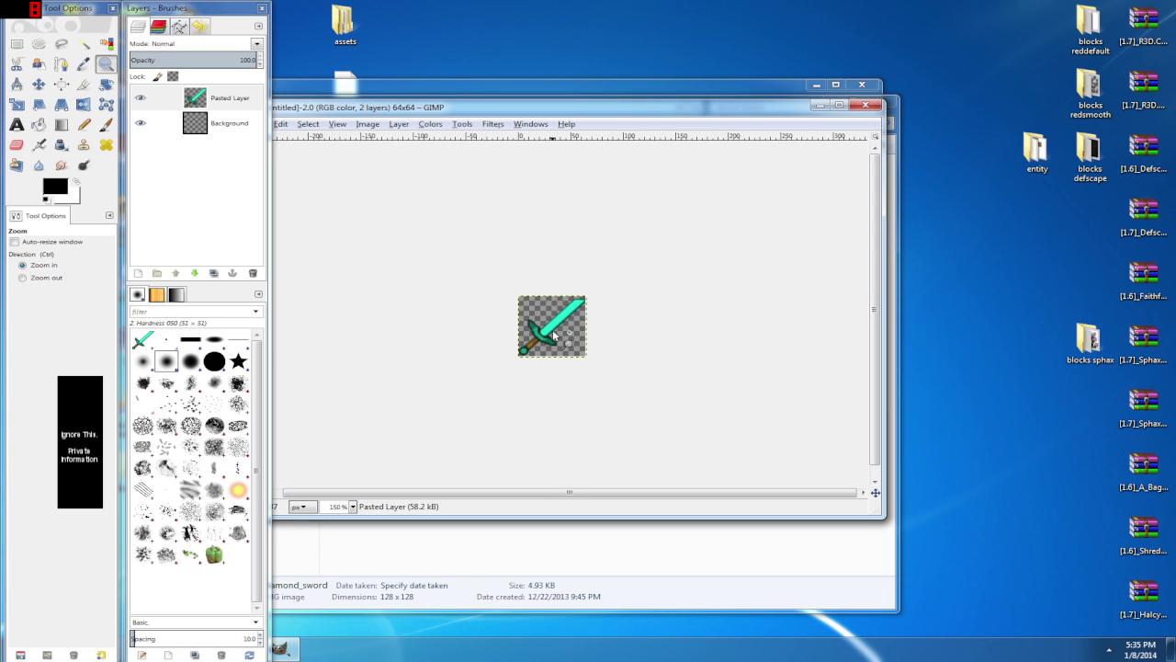
{"action": "left_click", "coordinate": [553, 335]}
{"action": "left_click", "coordinate": [552, 335]}
{"action": "left_click", "coordinate": [551, 336], "text": "ctrl"}
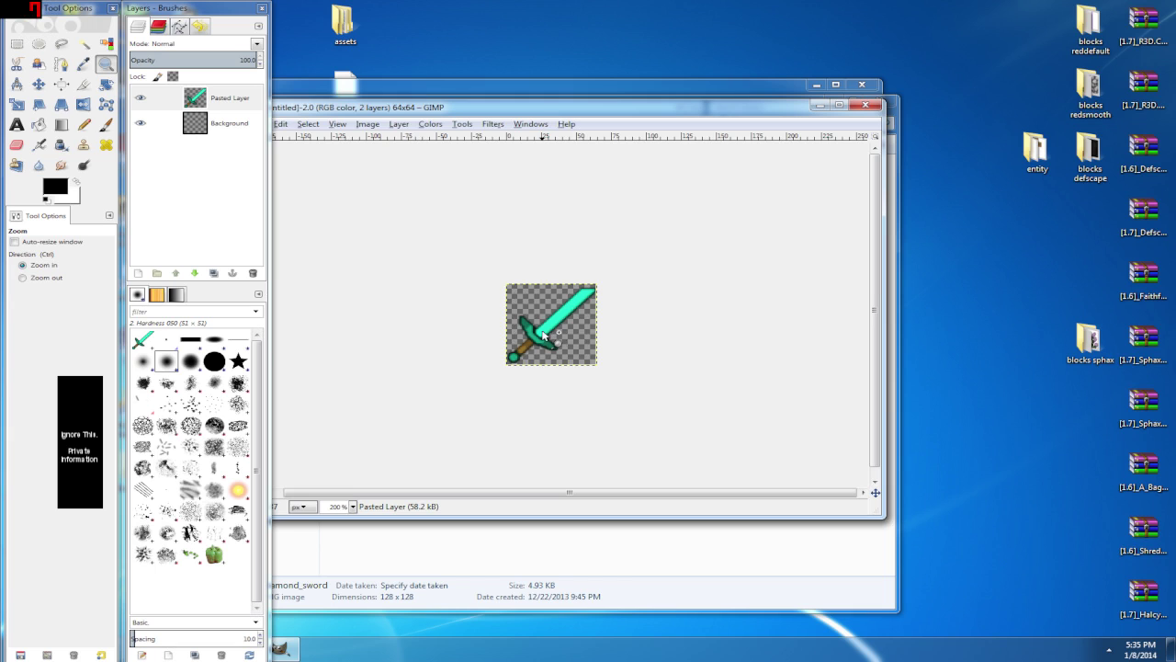
{"action": "left_click", "coordinate": [544, 336]}
{"action": "left_click", "coordinate": [543, 335]}
{"action": "left_click", "coordinate": [541, 333]}
{"action": "left_click", "coordinate": [540, 331]}
{"action": "left_click", "coordinate": [530, 320]}
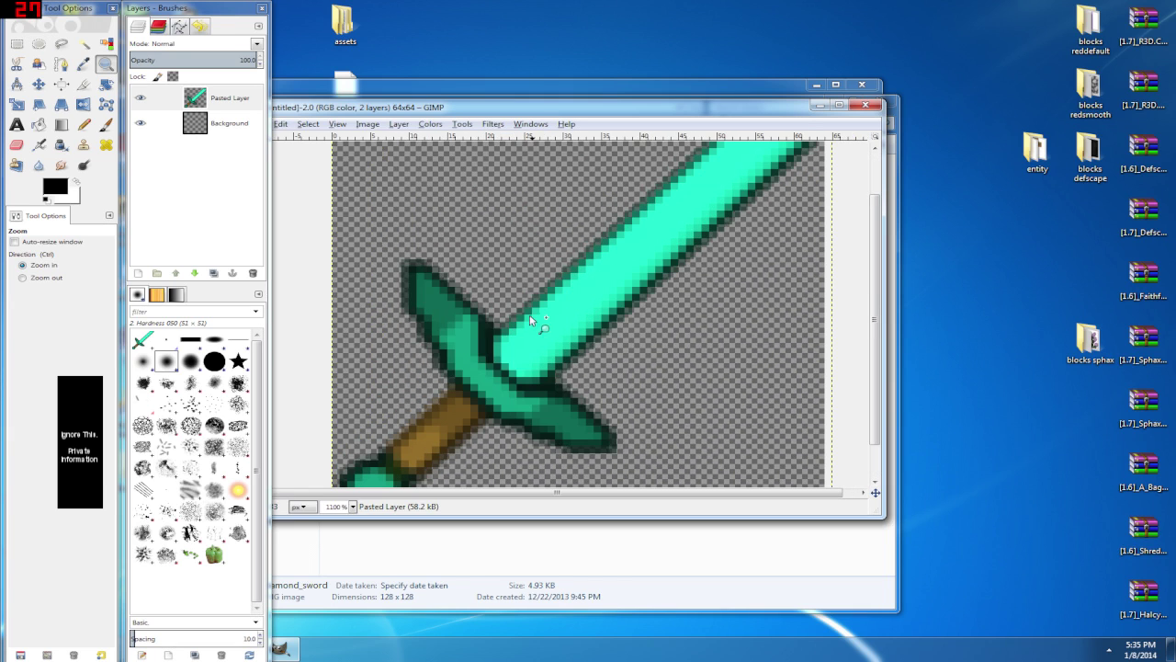
Close the untitled 64 × 64 image without saving and exit GIMP
{"action": "left_click", "coordinate": [865, 105]}
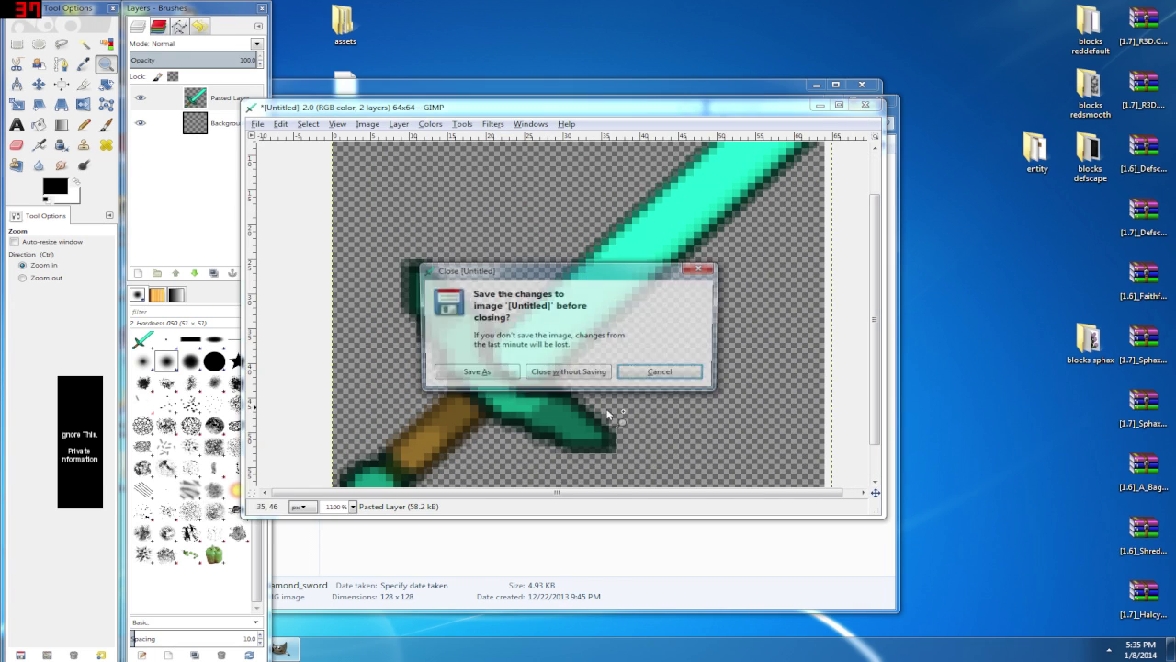
{"action": "left_click", "coordinate": [584, 372]}
{"action": "left_click", "coordinate": [941, 101]}
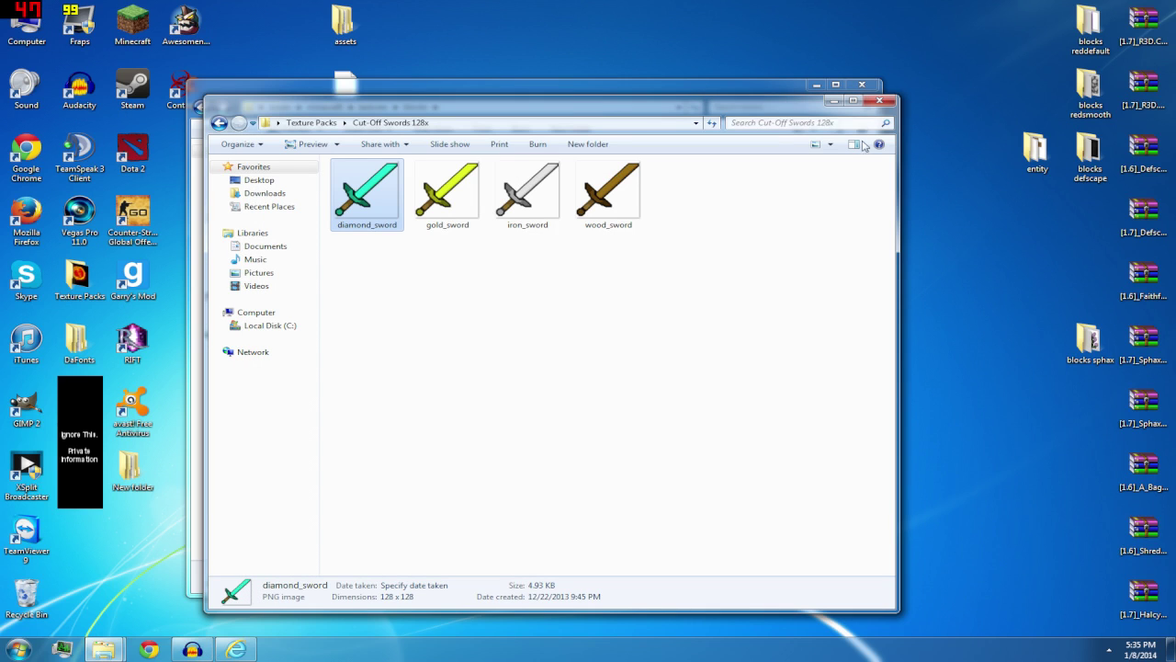
Compare the diamond_sword images from the Cut-Off Swords 128x and 64x folders by previewing each one
{"action": "double_click", "coordinate": [374, 205]}
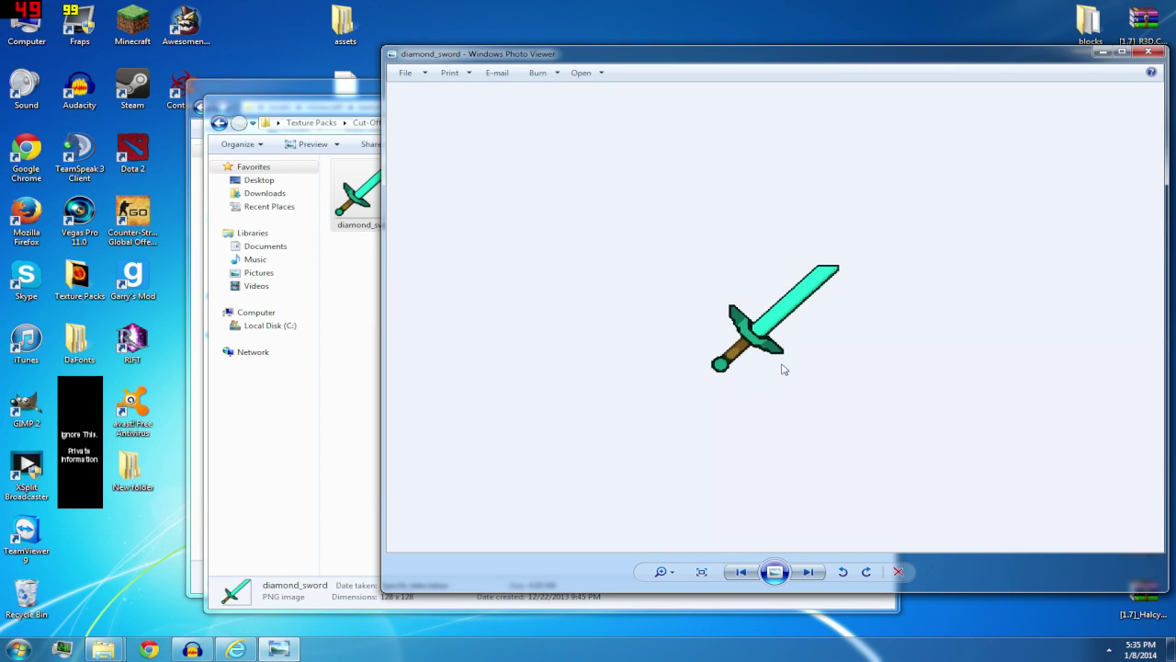
{"action": "left_click", "coordinate": [1148, 53]}
{"action": "key", "text": "BackSpace"}
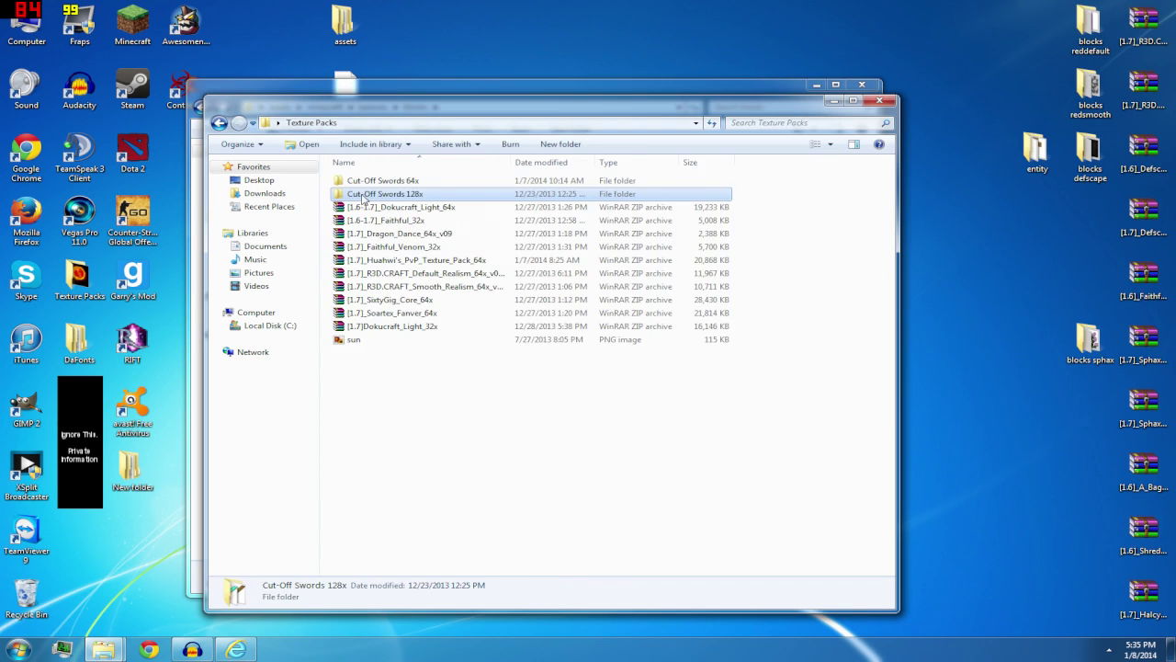
{"action": "double_click", "coordinate": [369, 181]}
{"action": "double_click", "coordinate": [363, 188]}
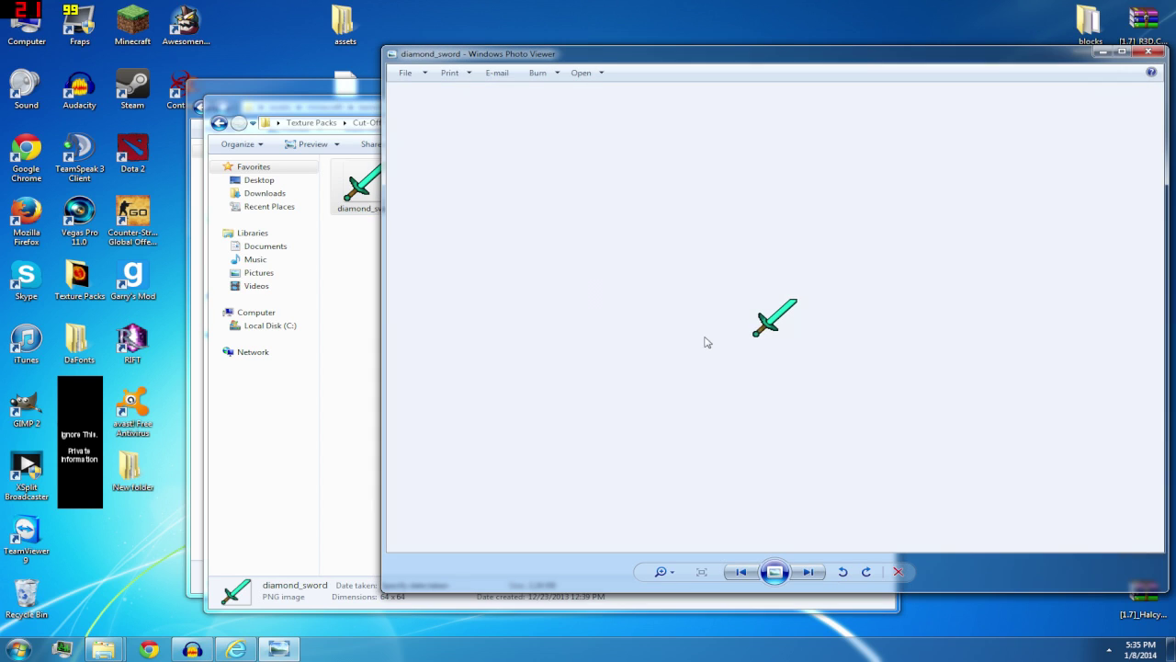
Examine the diamond, gold, iron and wood sword images of the 64x folder up close, and close the image viewer
{"action": "scroll", "coordinate": [707, 342], "scroll_direction": "up", "scroll_amount": 5}
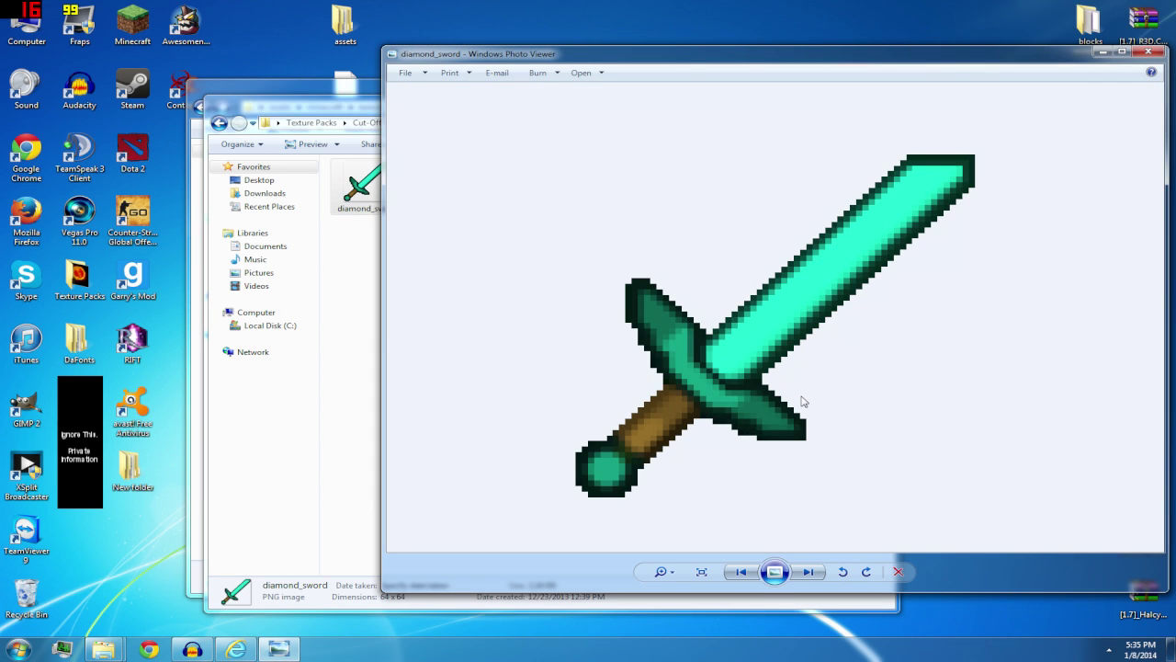
{"action": "key", "text": "Right"}
{"action": "scroll", "coordinate": [774, 367], "scroll_direction": "up", "scroll_amount": 5}
{"action": "key", "text": "Right"}
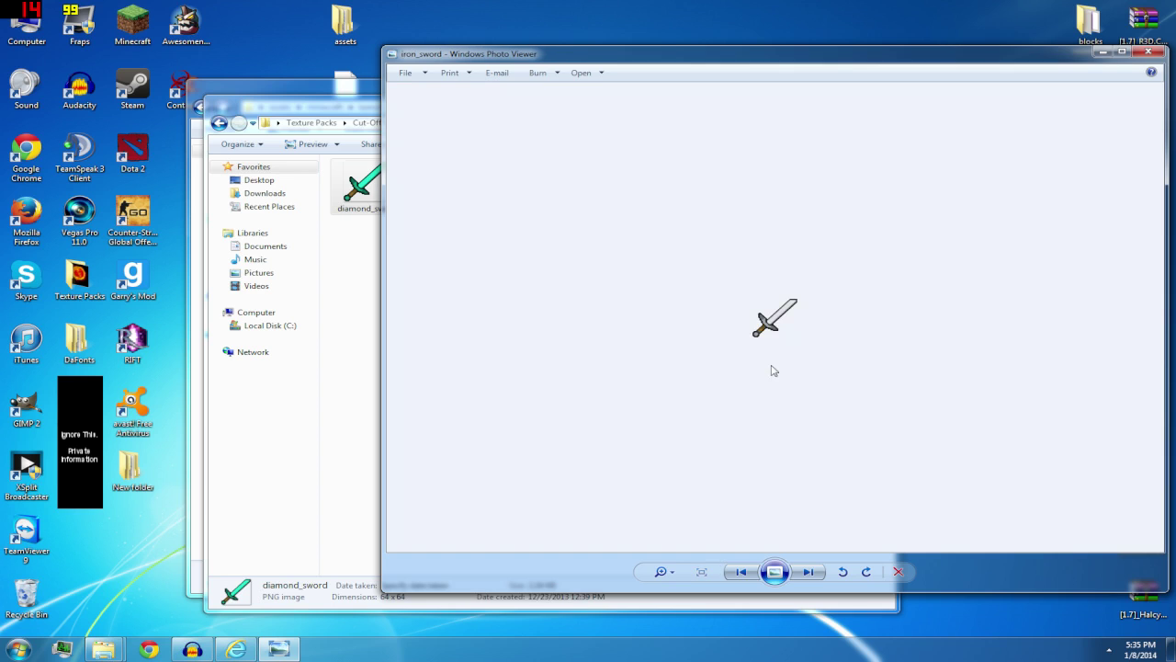
{"action": "scroll", "coordinate": [772, 370], "scroll_direction": "up", "scroll_amount": 5}
{"action": "key", "text": "Right"}
{"action": "scroll", "coordinate": [769, 372], "scroll_direction": "up", "scroll_amount": 3}
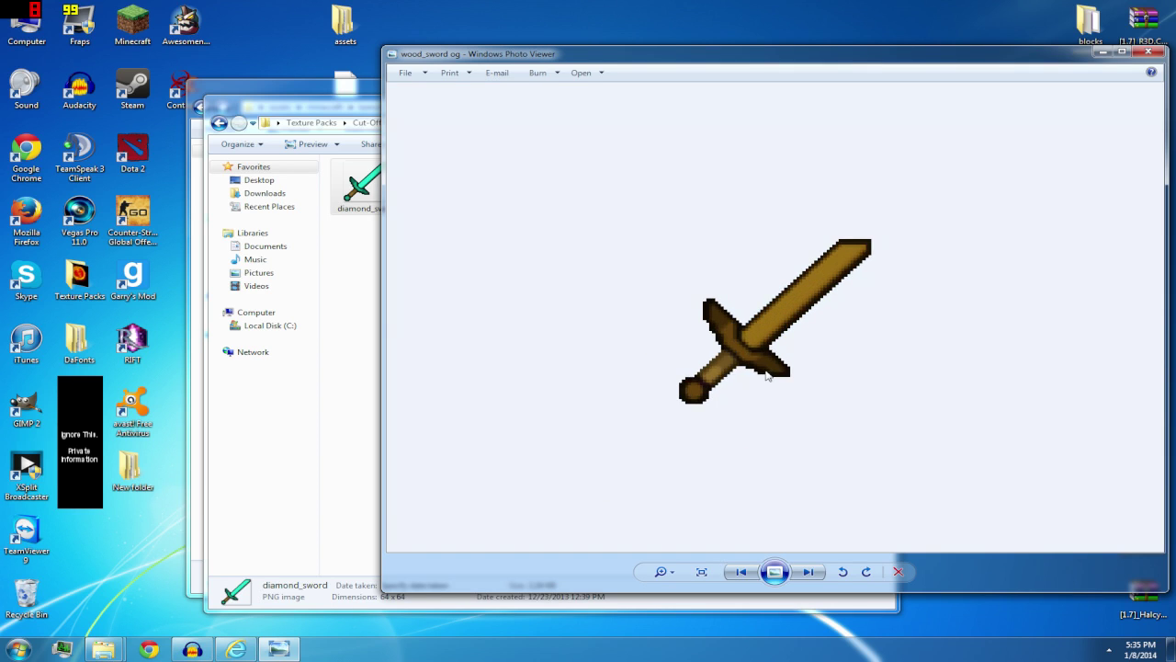
{"action": "scroll", "coordinate": [768, 375], "scroll_direction": "up", "scroll_amount": 2}
{"action": "key", "text": "Right"}
{"action": "scroll", "coordinate": [768, 375], "scroll_direction": "up", "scroll_amount": 2}
{"action": "left_click", "coordinate": [1154, 55]}
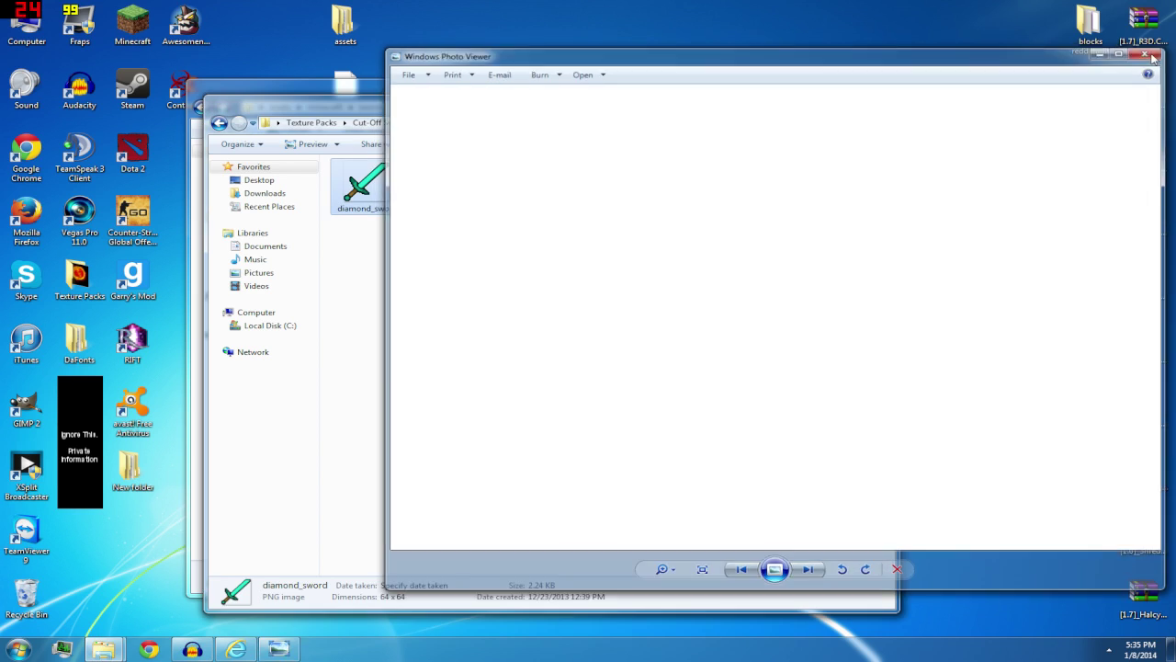
Compare the wood_sword og and wood_sword images in the 64x folder
{"action": "double_click", "coordinate": [609, 183]}
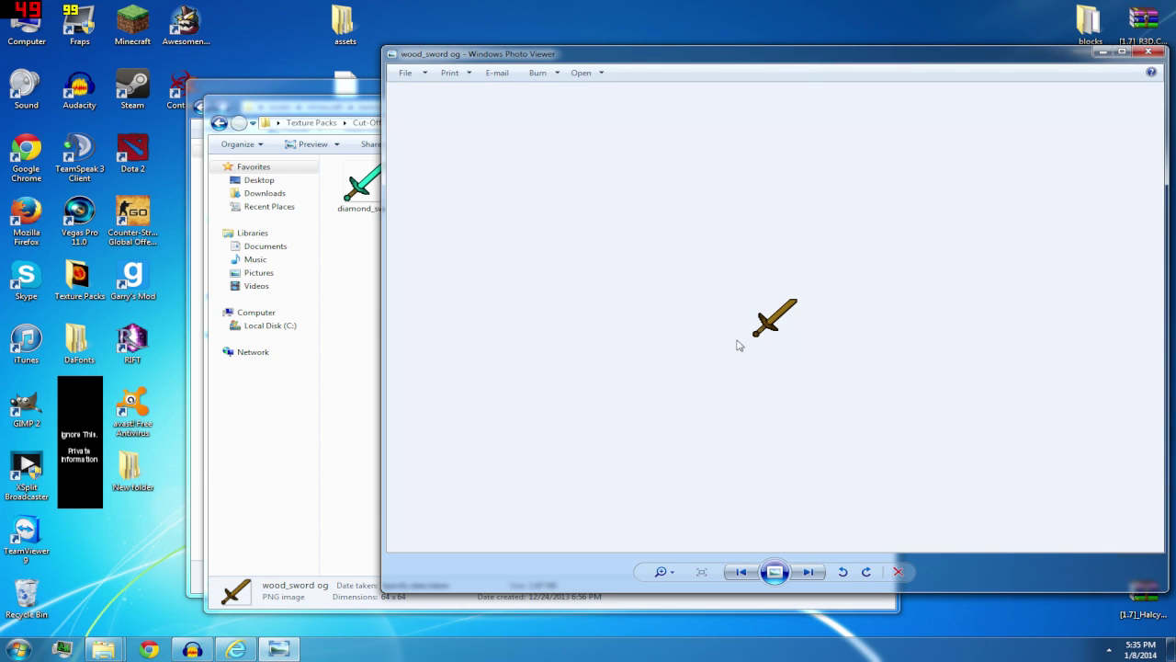
{"action": "key", "text": "Left"}
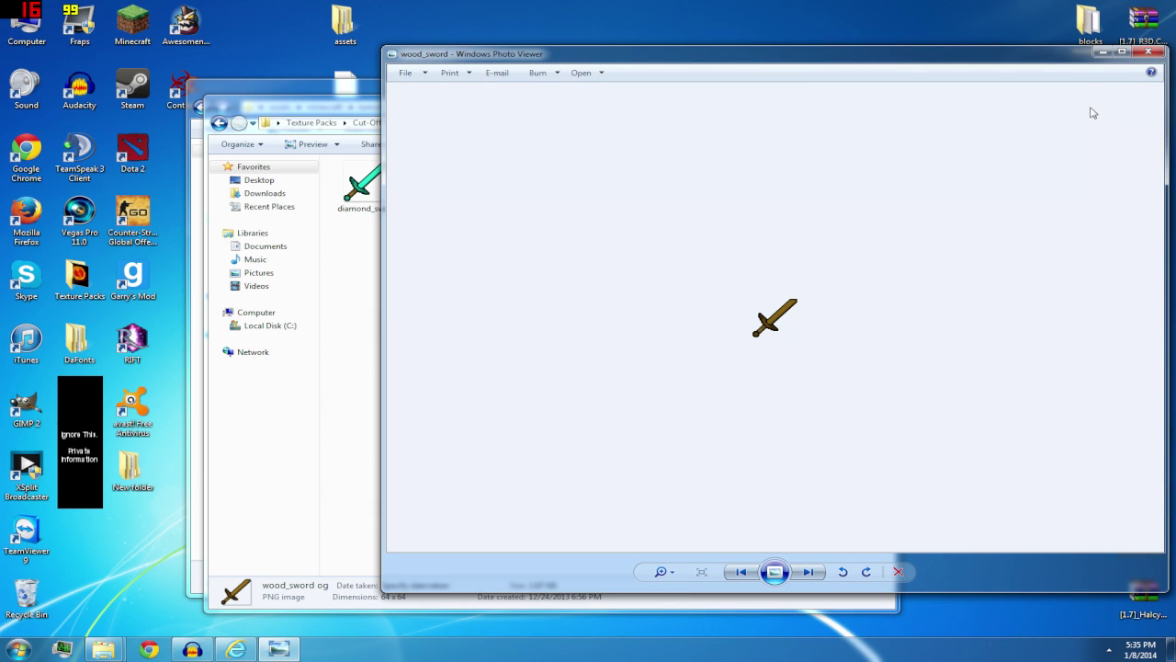
{"action": "left_click", "coordinate": [1160, 60]}
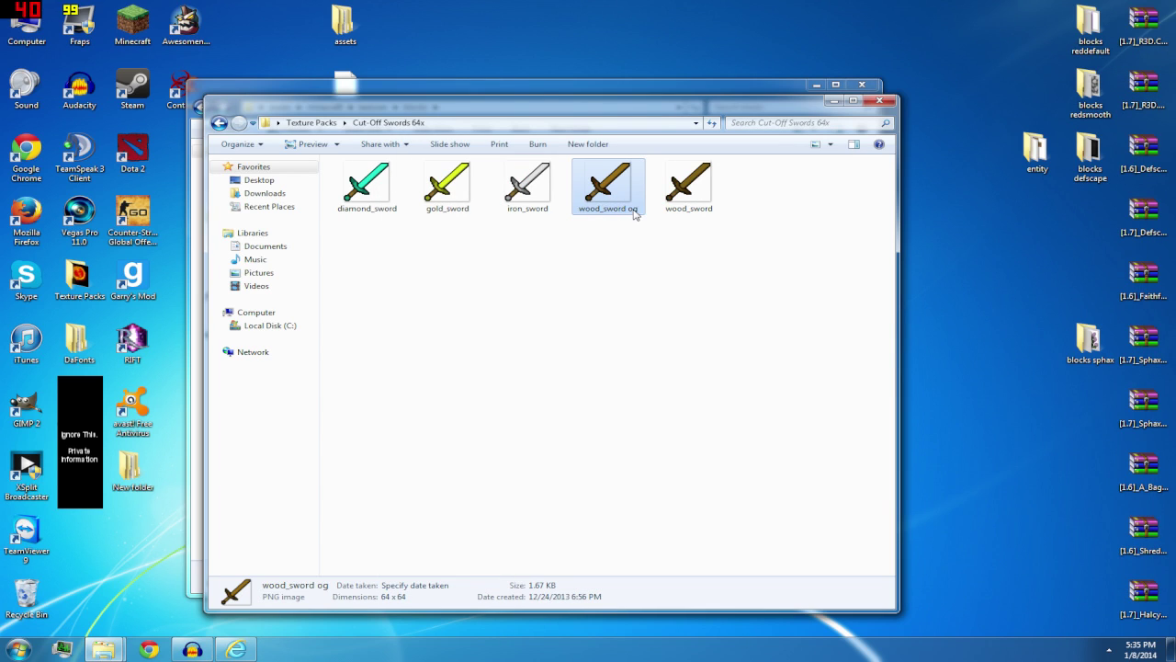
{"action": "left_click", "coordinate": [622, 270]}
{"action": "left_click", "coordinate": [685, 206]}
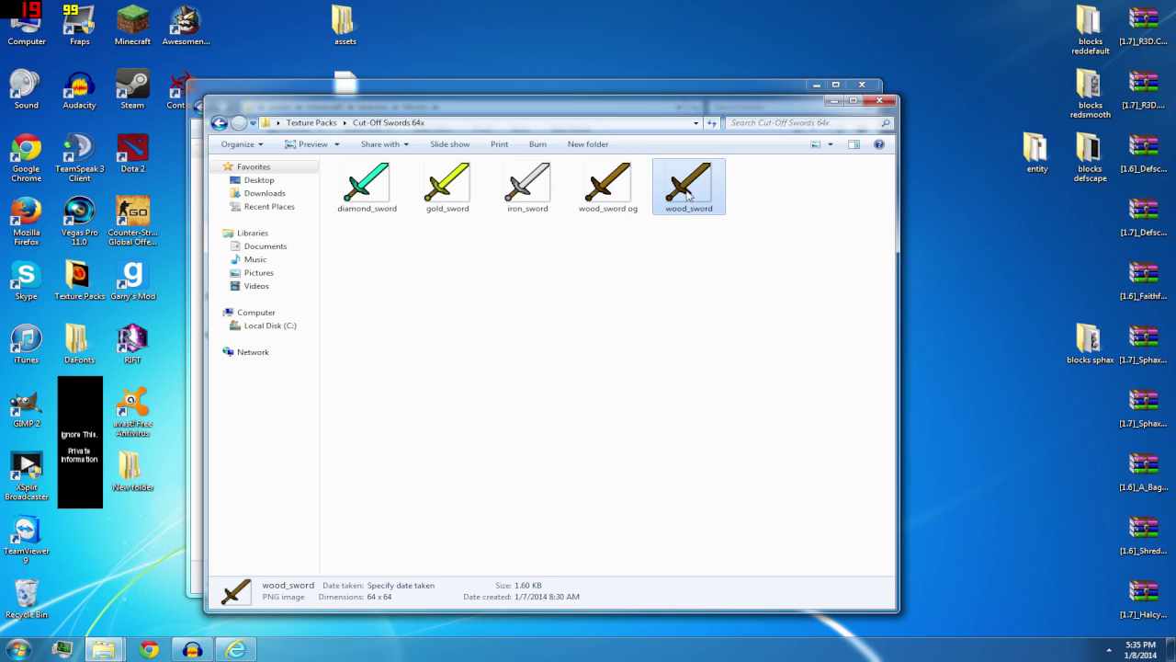
{"action": "left_click", "coordinate": [696, 260]}
{"action": "left_click", "coordinate": [695, 190]}
Close the Cut-Off Swords 64x folder window and the Minecraft textures folder window
{"action": "left_click", "coordinate": [528, 240]}
{"action": "left_click_drag", "start_coordinate": [538, 262], "coordinate": [329, 155]}
{"action": "left_click", "coordinate": [594, 259]}
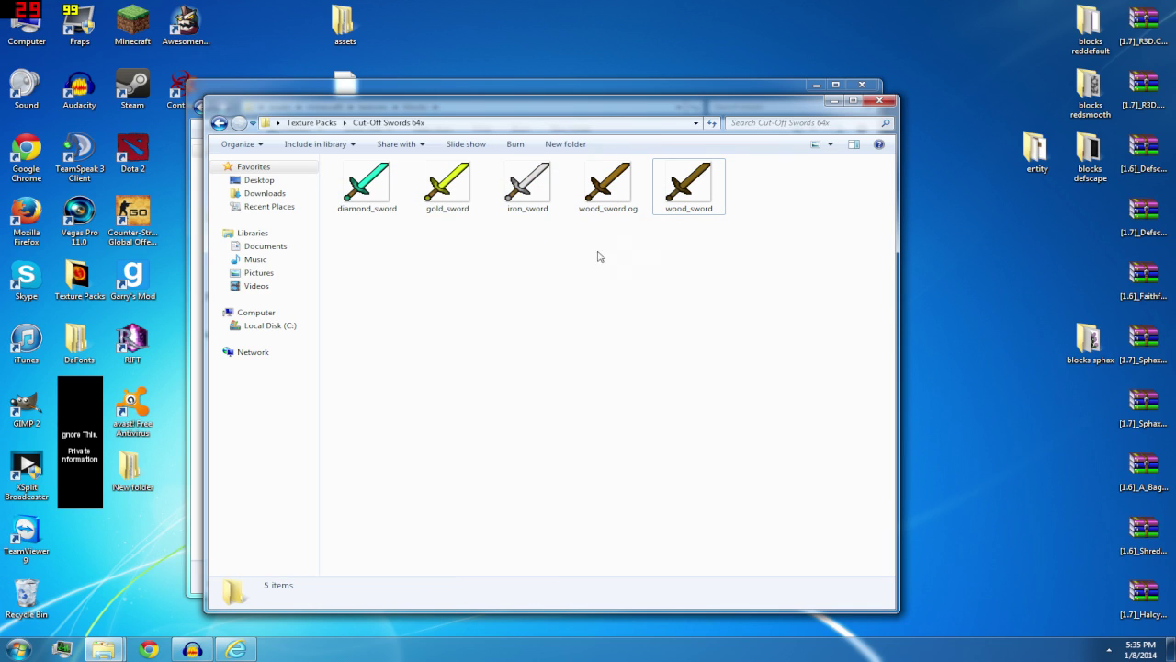
{"action": "left_click", "coordinate": [879, 101]}
{"action": "left_click", "coordinate": [373, 107]}
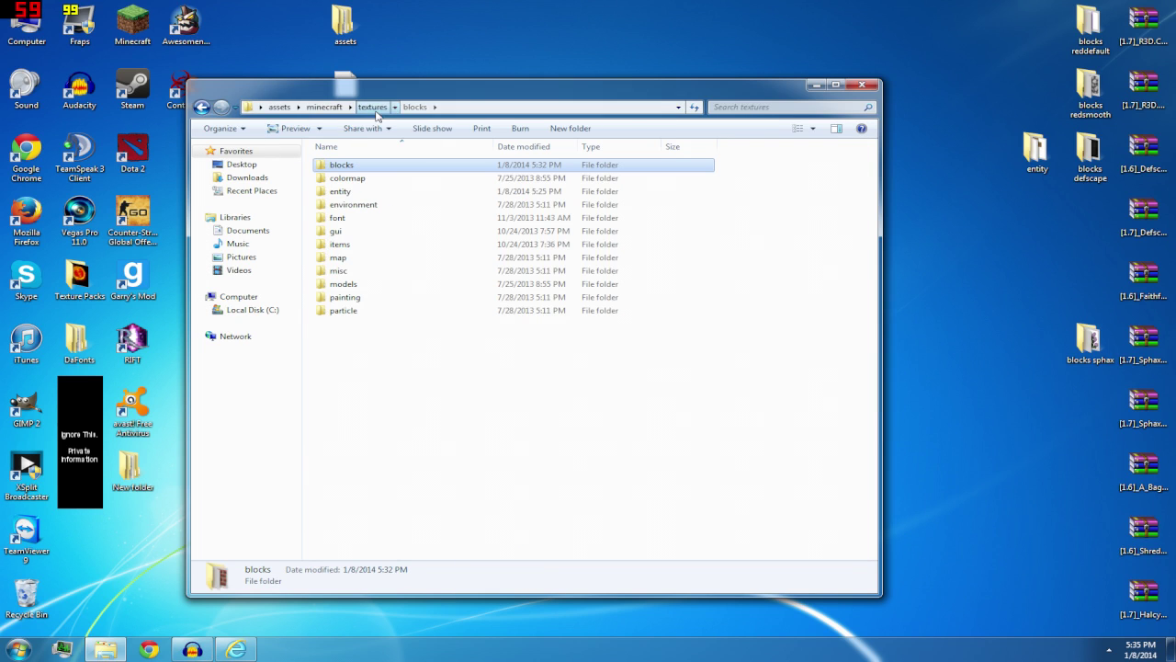
{"action": "left_click", "coordinate": [862, 85]}
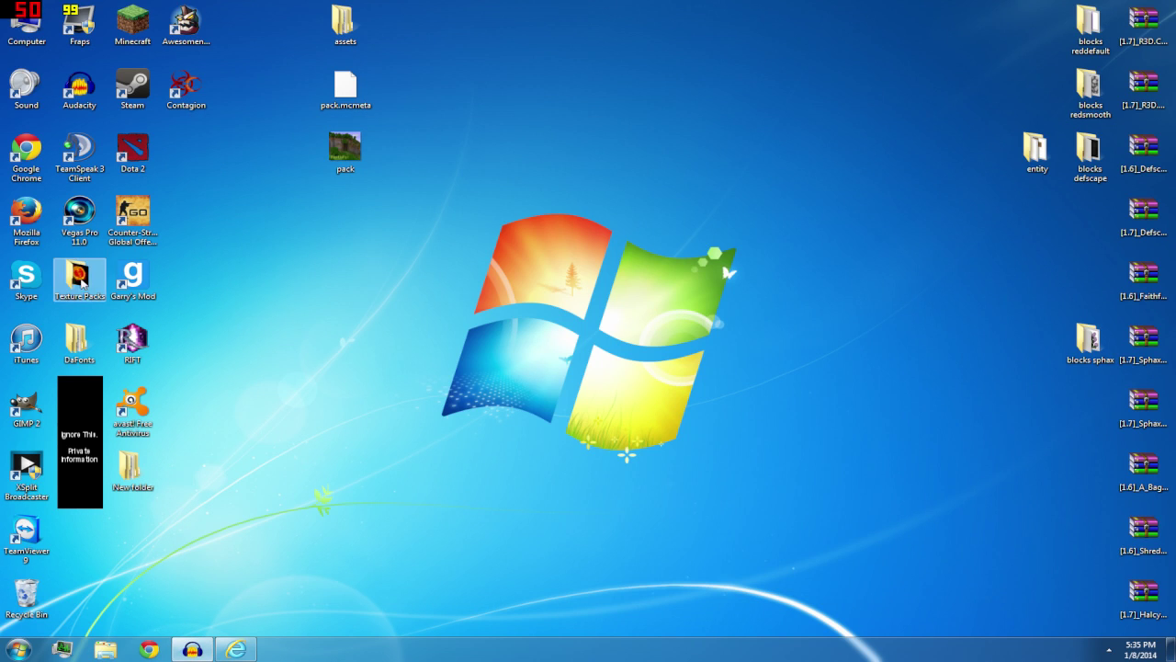
Preview the diamond_sword image from the Cut-Off Swords 128x folder in Texture Packs, and close the image and folder window
{"action": "double_click", "coordinate": [81, 280]}
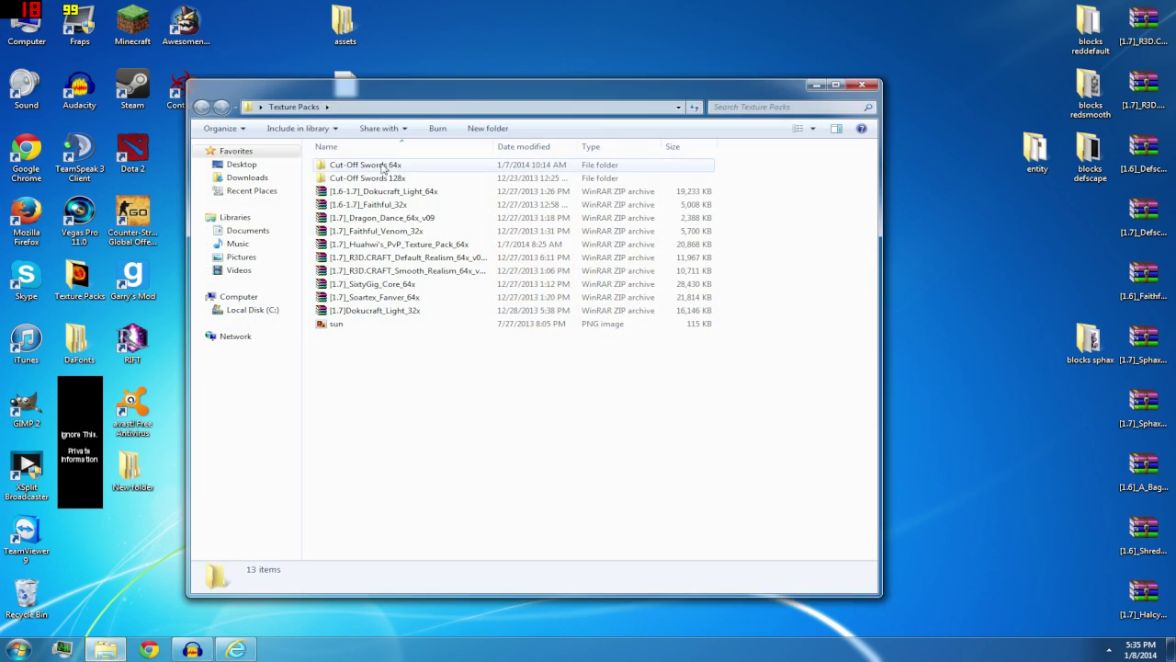
{"action": "double_click", "coordinate": [369, 178]}
{"action": "double_click", "coordinate": [354, 179]}
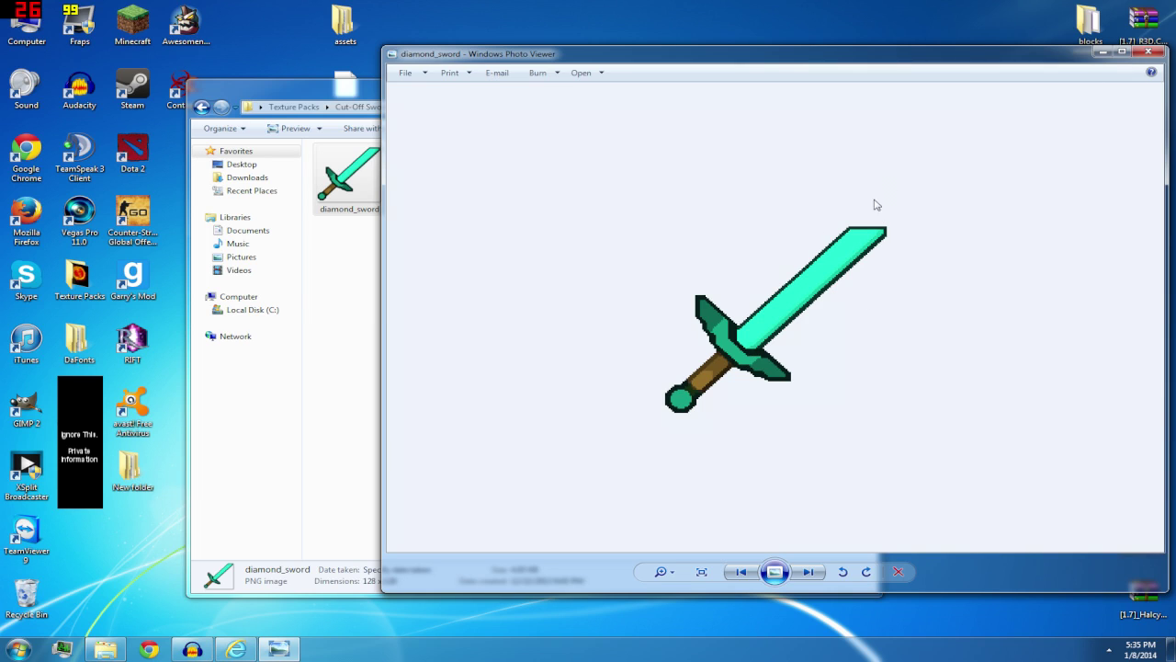
{"action": "left_click", "coordinate": [1154, 52]}
{"action": "right_click", "coordinate": [464, 276]}
{"action": "left_click", "coordinate": [492, 323]}
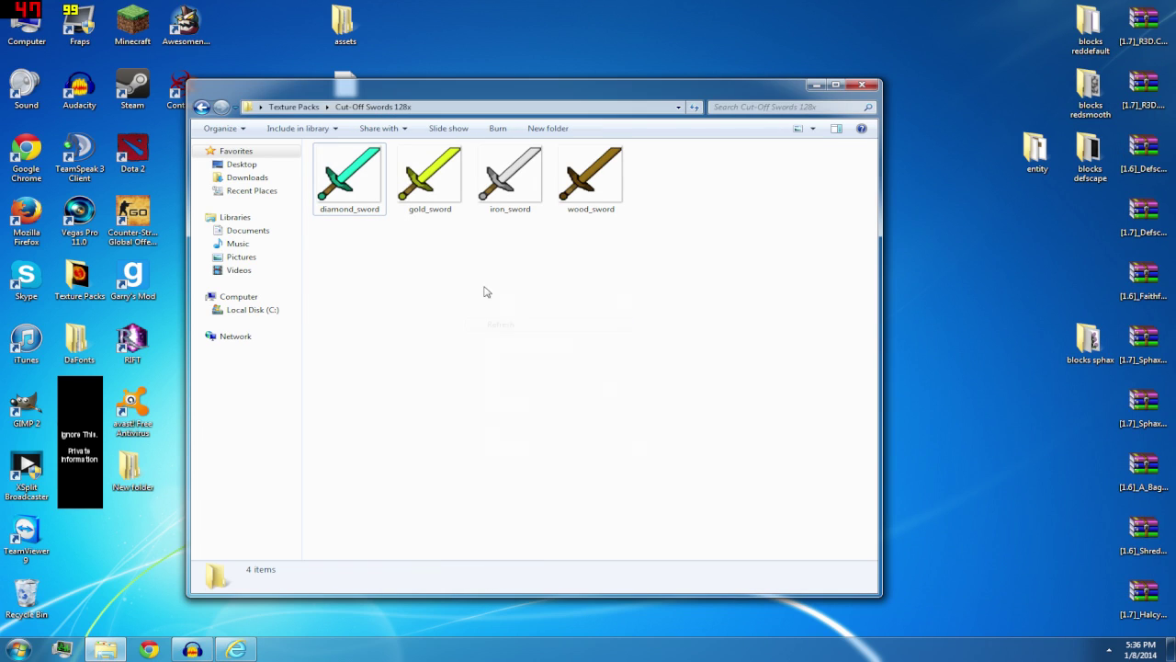
{"action": "left_click", "coordinate": [294, 107]}
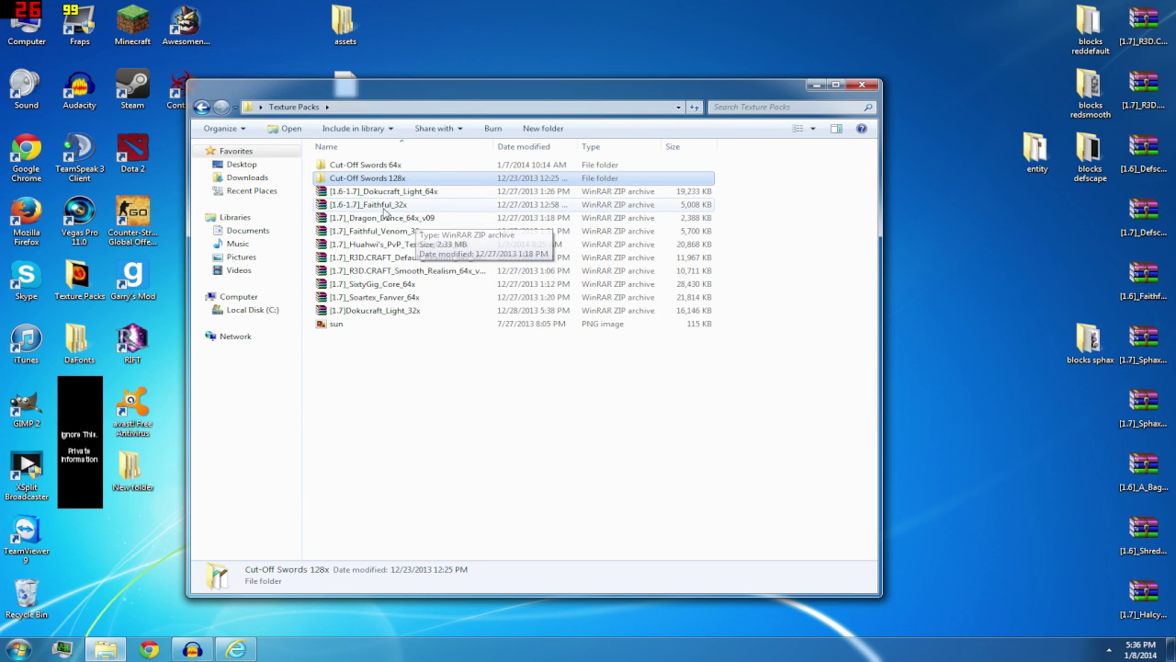
{"action": "left_click", "coordinate": [384, 206]}
{"action": "left_click", "coordinate": [862, 85]}
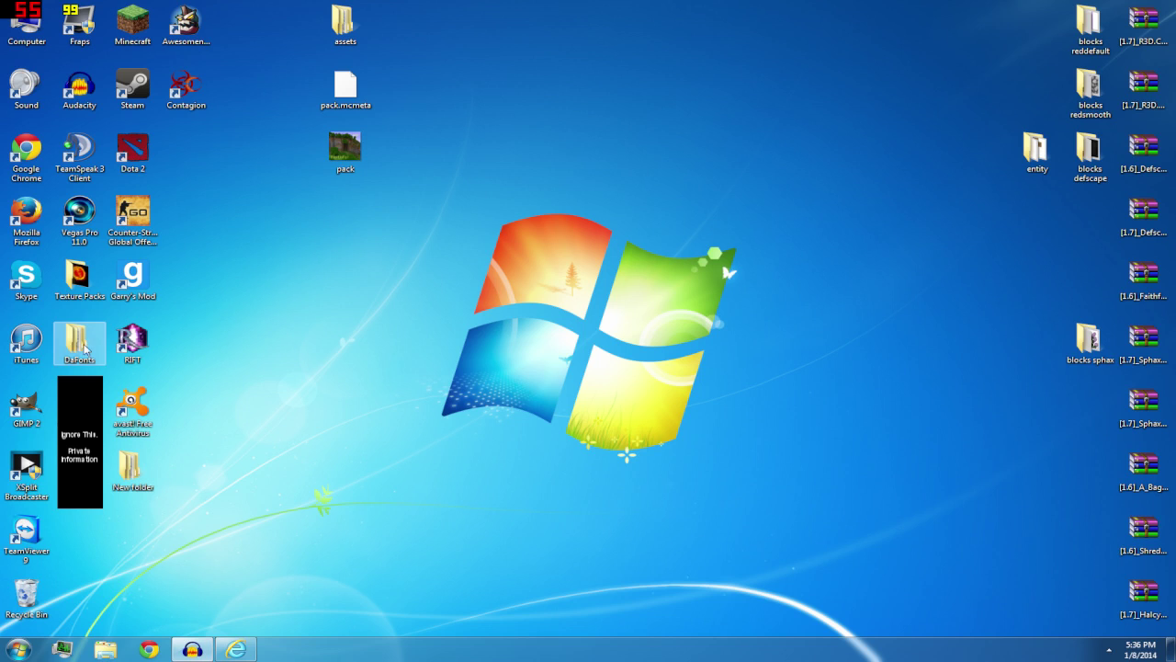
Open the [1.7]_Huahwi's_PvP_Texture_Pack_64x archive from the Texture Packs folder and go to assets\minecraft\textures
{"action": "double_click", "coordinate": [79, 276]}
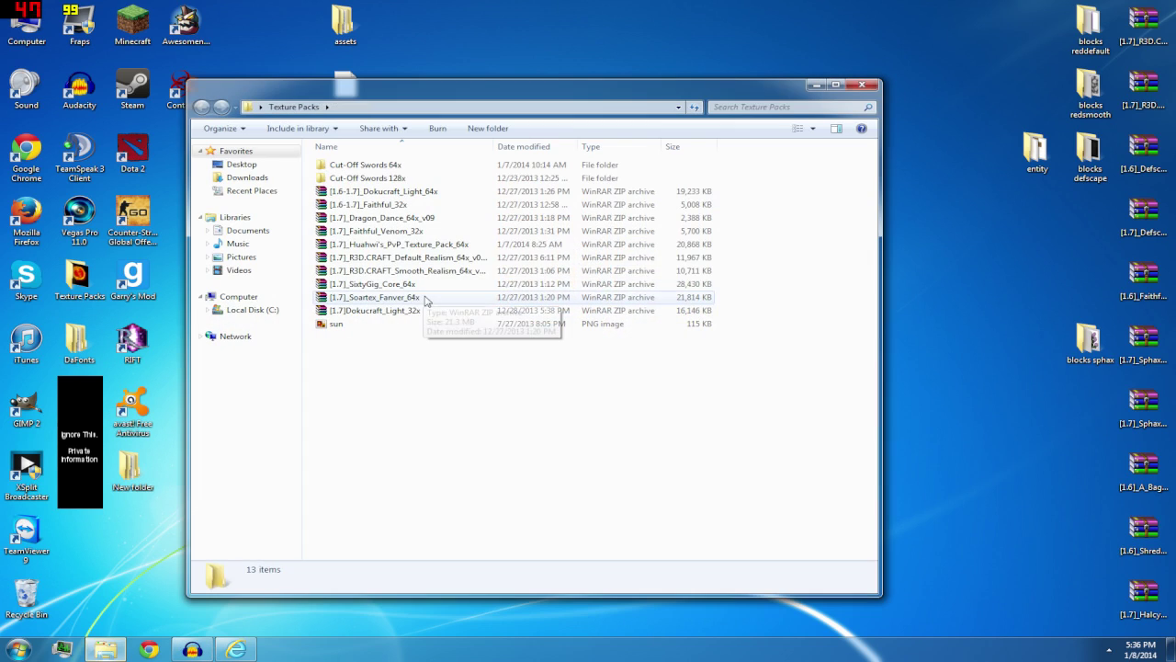
{"action": "double_click", "coordinate": [393, 247]}
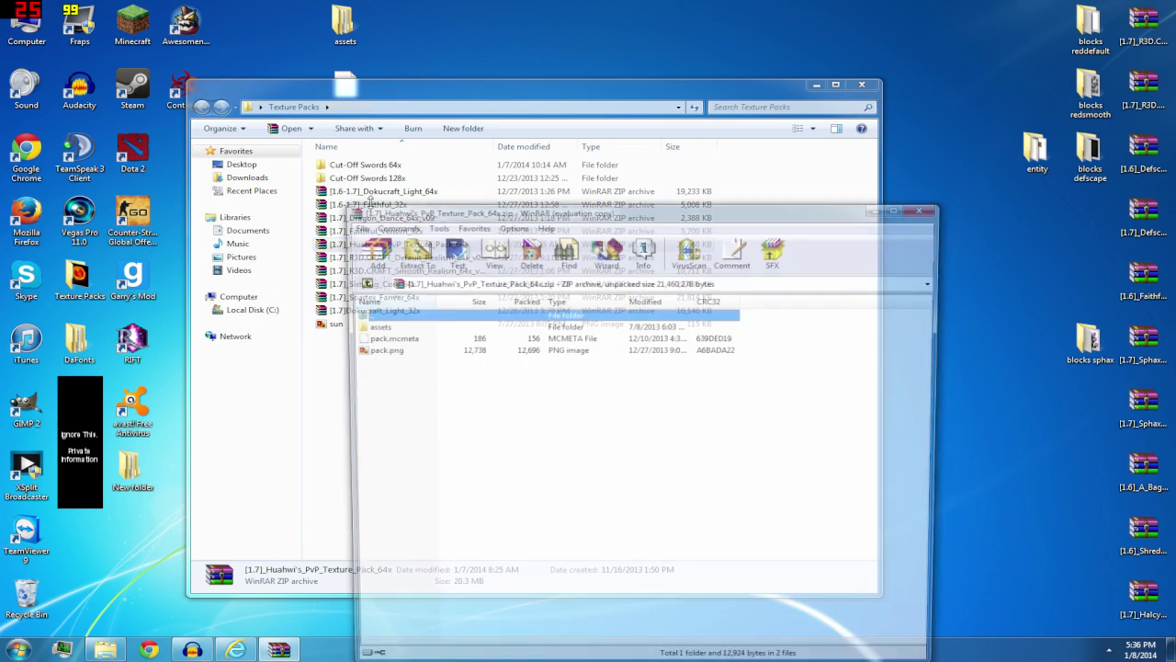
{"action": "double_click", "coordinate": [399, 326]}
{"action": "key", "text": "Escape"}
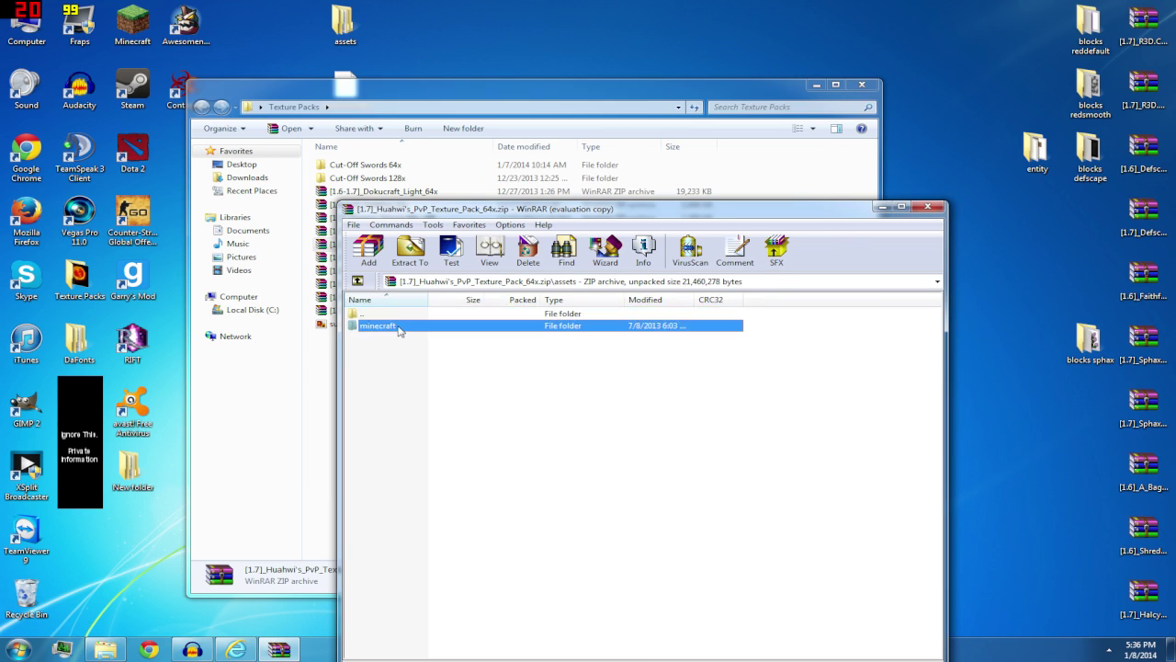
{"action": "double_click", "coordinate": [398, 327]}
{"action": "double_click", "coordinate": [386, 340]}
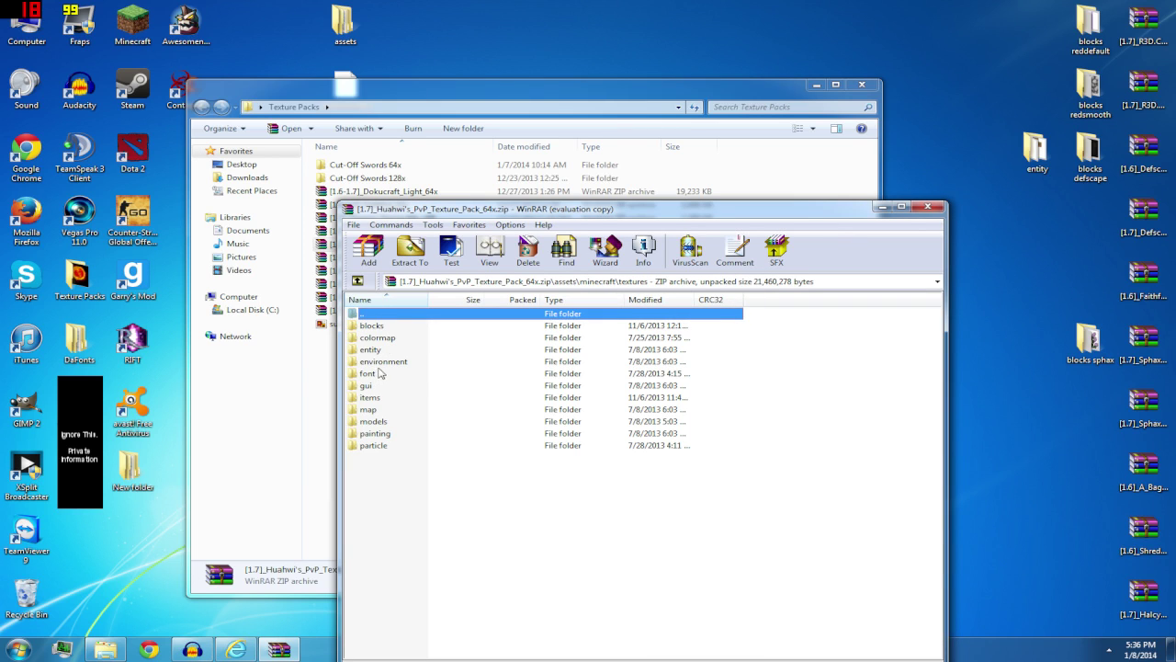
{"action": "left_click", "coordinate": [380, 374]}
{"action": "left_click", "coordinate": [371, 387]}
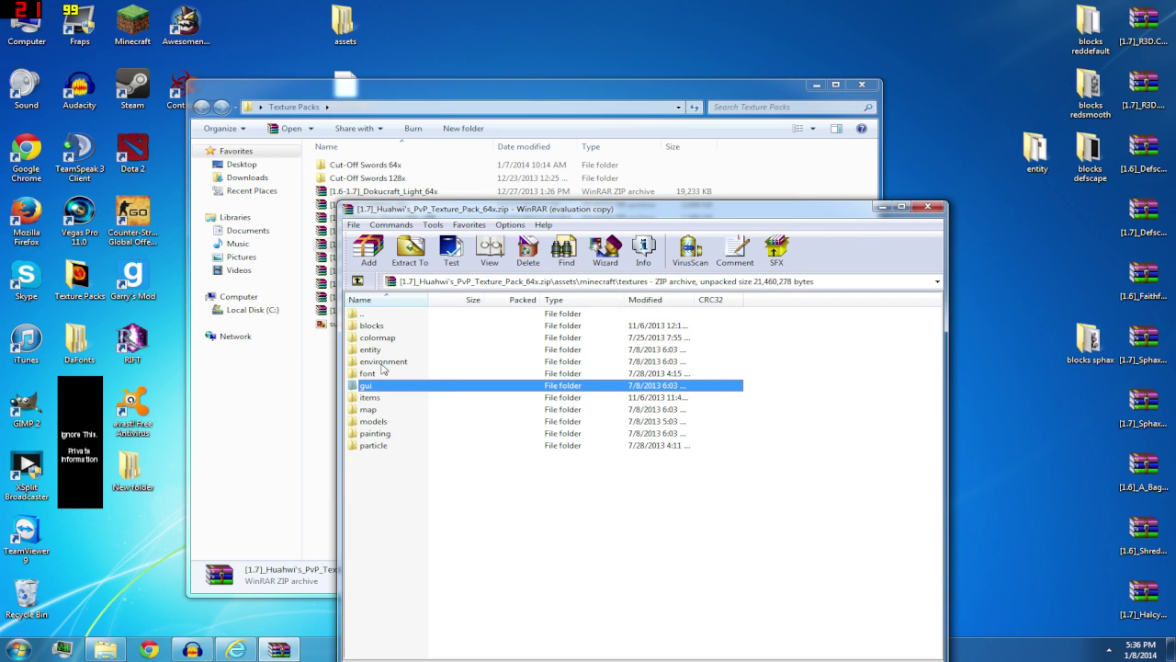
{"action": "left_click", "coordinate": [382, 371]}
{"action": "left_click", "coordinate": [384, 362]}
{"action": "left_click", "coordinate": [377, 350]}
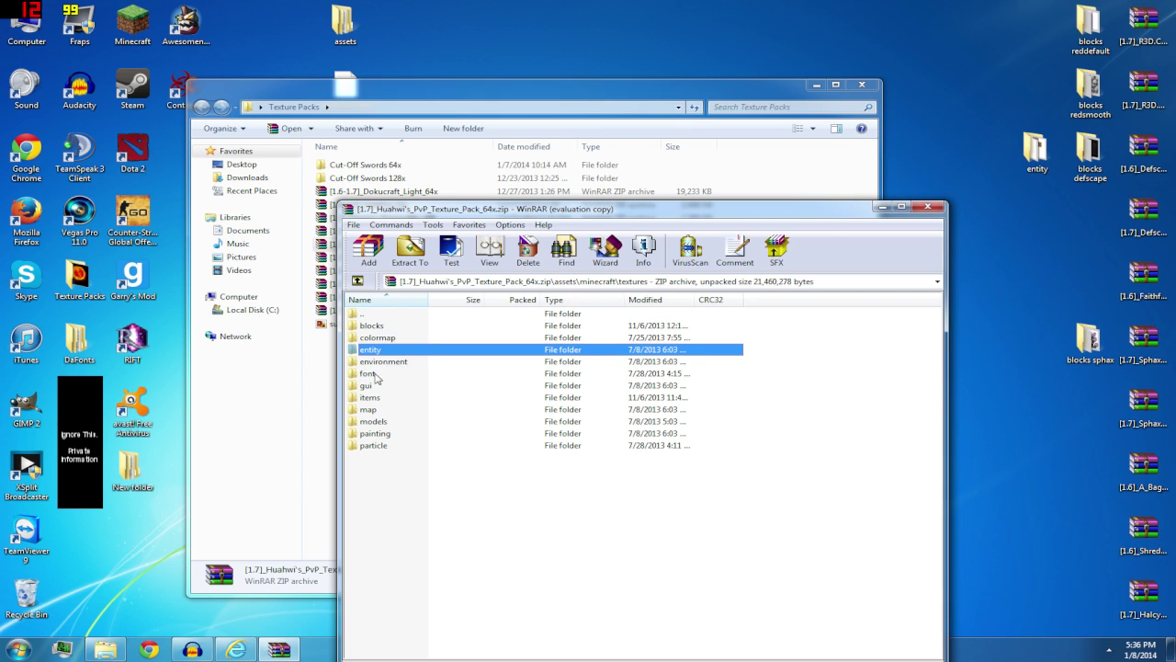
{"action": "left_click", "coordinate": [375, 387]}
Extract the items folder from the archive to the desktop and close WinRAR
{"action": "double_click", "coordinate": [372, 397]}
{"action": "left_click", "coordinate": [443, 422]}
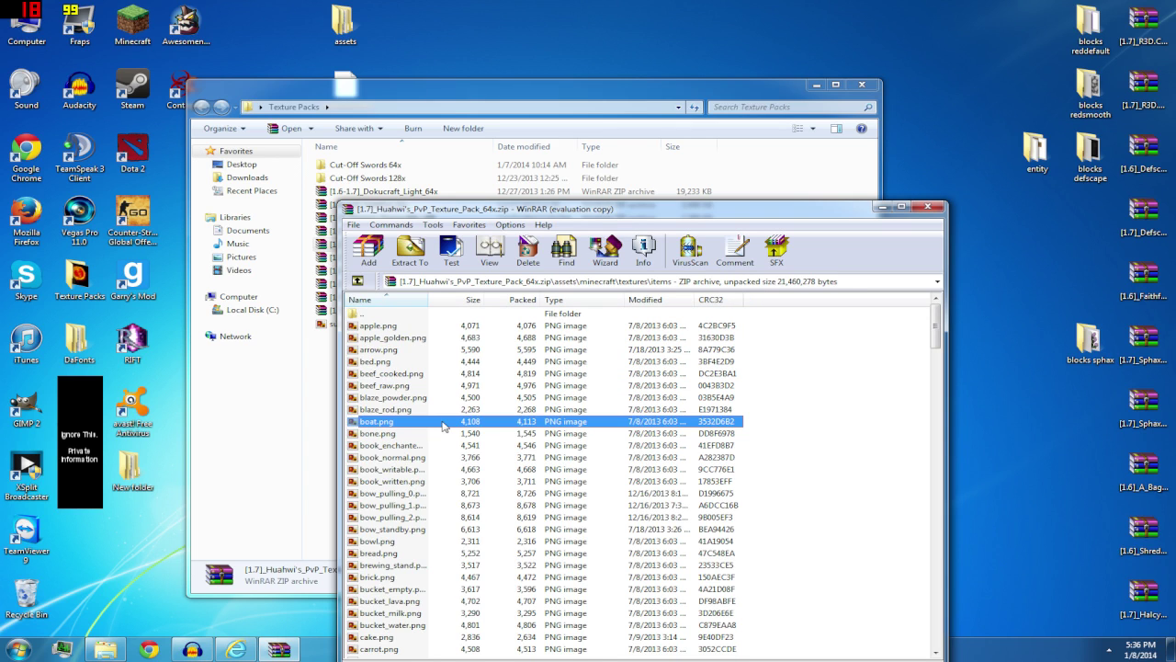
{"action": "left_click", "coordinate": [358, 280]}
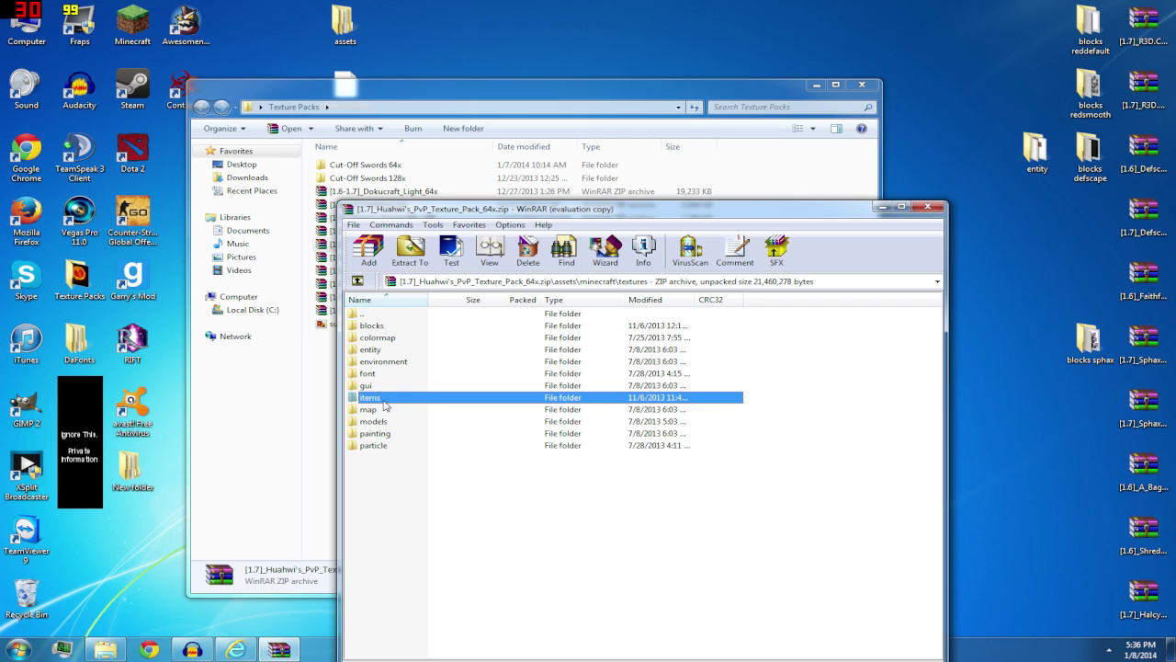
{"action": "left_click_drag", "start_coordinate": [1054, 260], "coordinate": [1016, 221]}
{"action": "left_click", "coordinate": [929, 207]}
Open the extracted items folder on the desktop
{"action": "double_click", "coordinate": [1020, 219]}
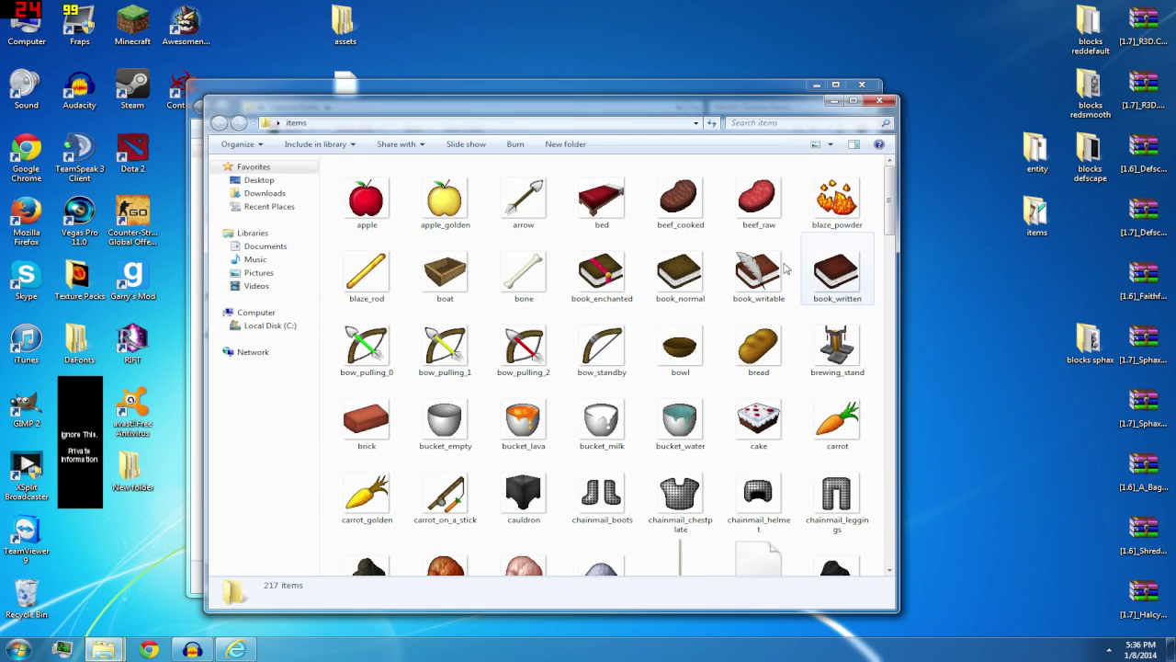
{"action": "left_click", "coordinate": [445, 274]}
{"action": "left_click", "coordinate": [336, 212]}
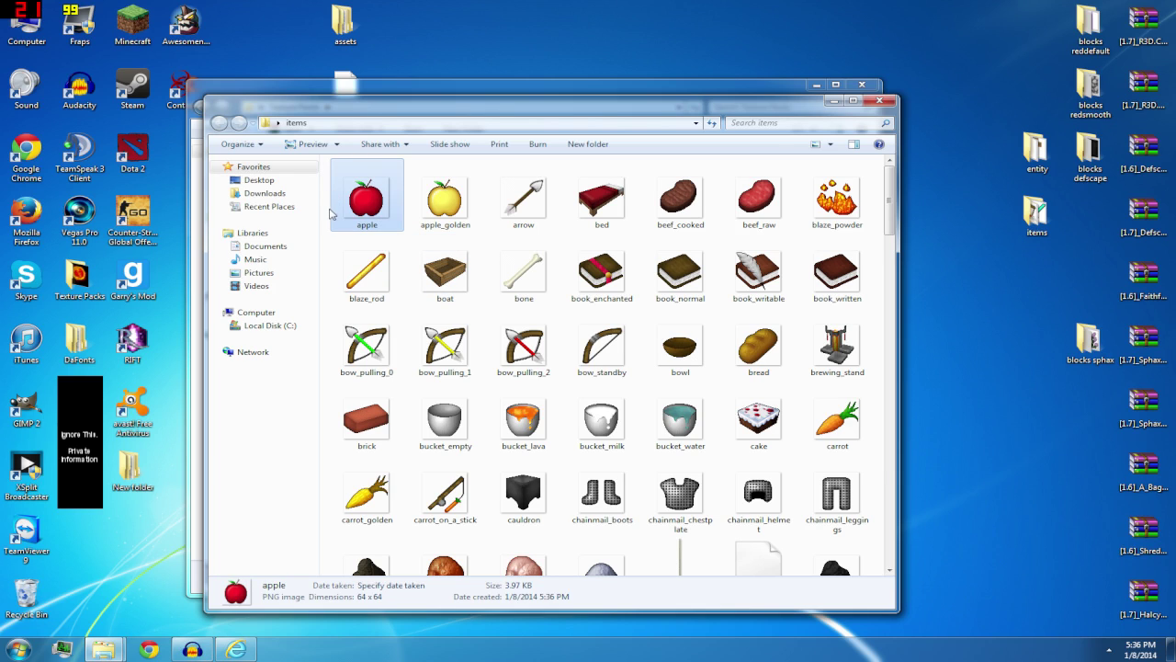
{"action": "left_click", "coordinate": [328, 210]}
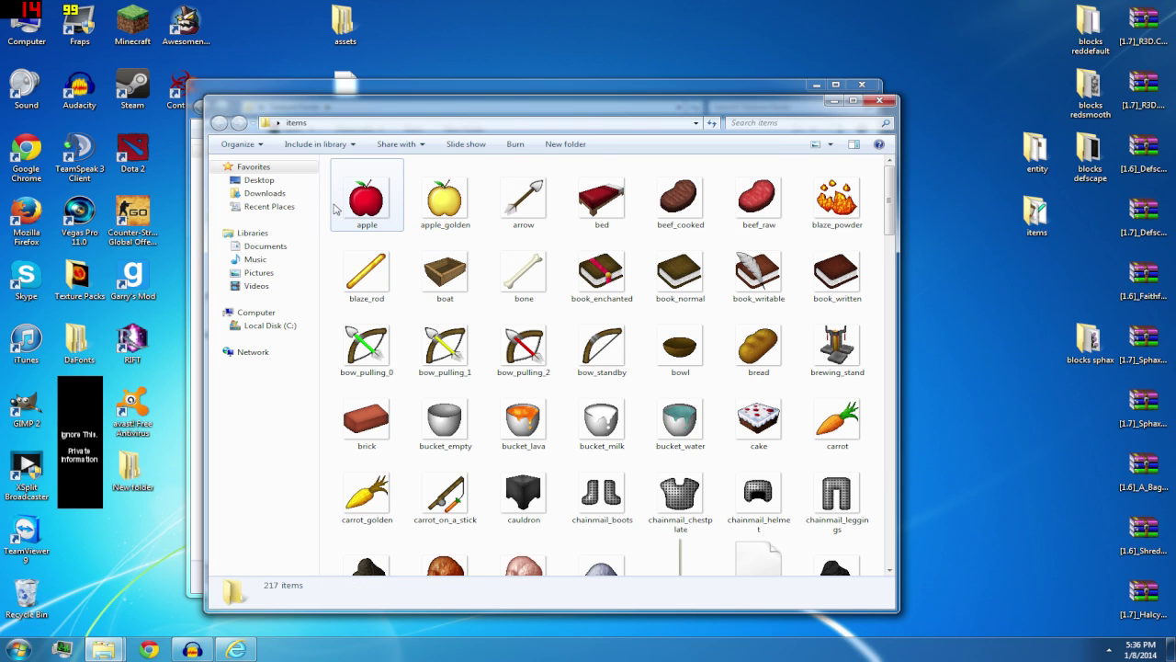
{"action": "left_click_drag", "start_coordinate": [336, 209], "coordinate": [832, 474]}
Preview the bow_pulling_0 image, inspect its arrow up close, and close the viewer
{"action": "left_click", "coordinate": [602, 348]}
{"action": "double_click", "coordinate": [367, 347]}
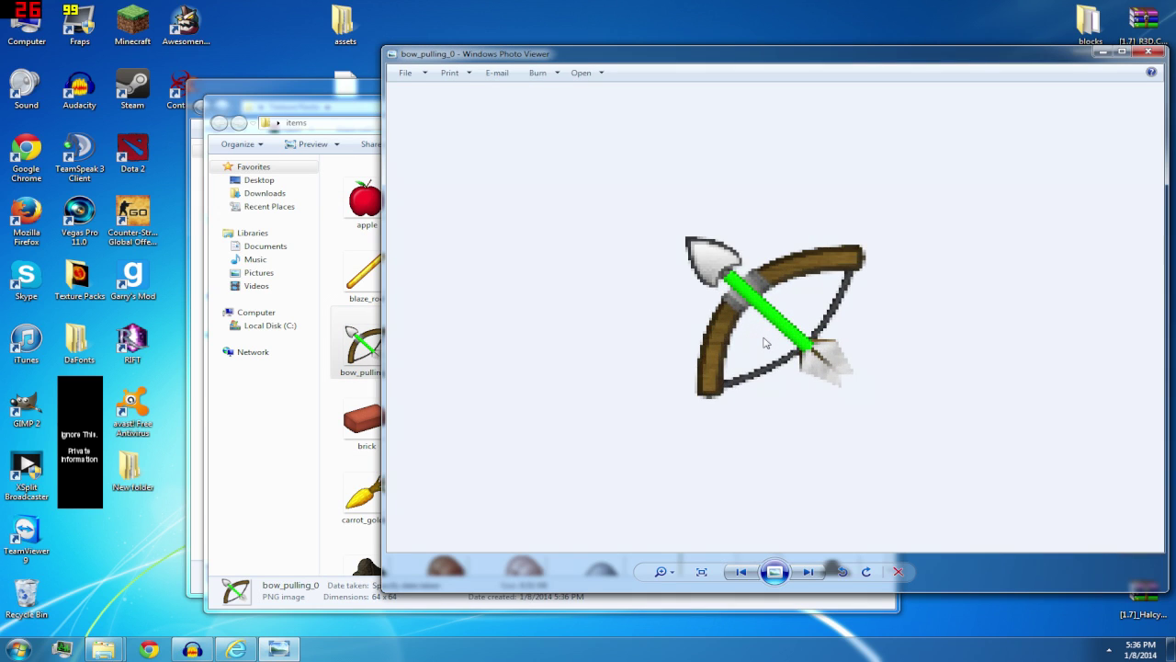
{"action": "scroll", "coordinate": [763, 342], "scroll_direction": "up", "scroll_amount": 5}
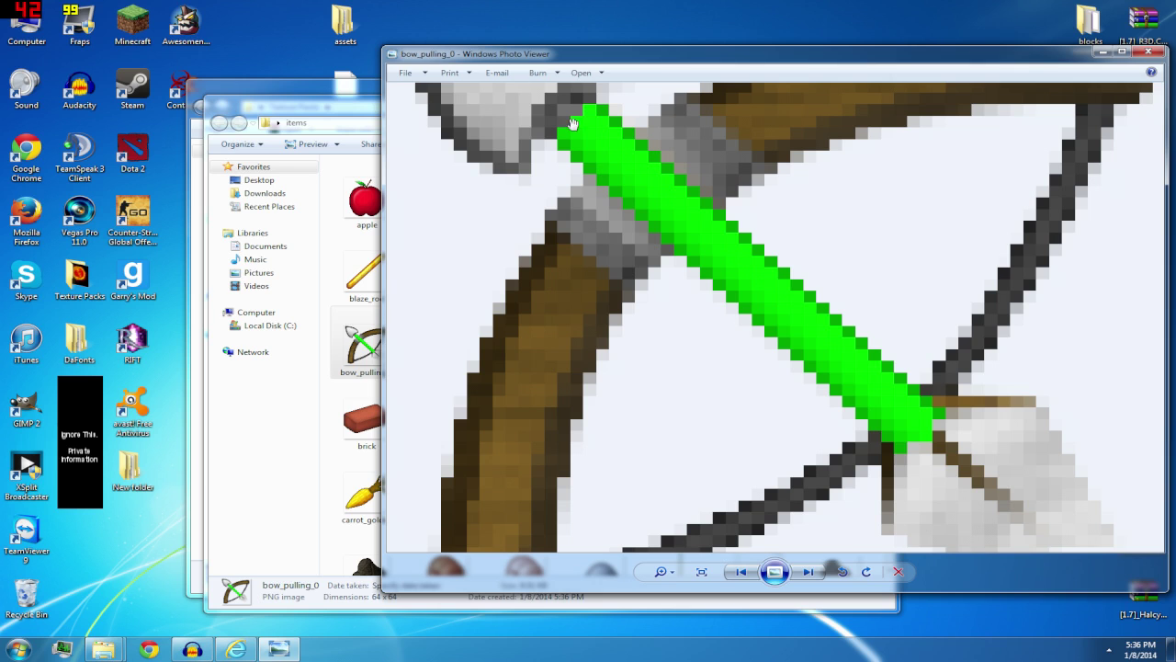
{"action": "scroll", "coordinate": [853, 359], "scroll_direction": "down", "scroll_amount": 2}
{"action": "left_click", "coordinate": [1153, 52]}
Point out the bow_pulling_0, bow_pulling_1, bow_pulling_2 and bow_standby textures in the items folder
{"action": "left_click", "coordinate": [445, 346]}
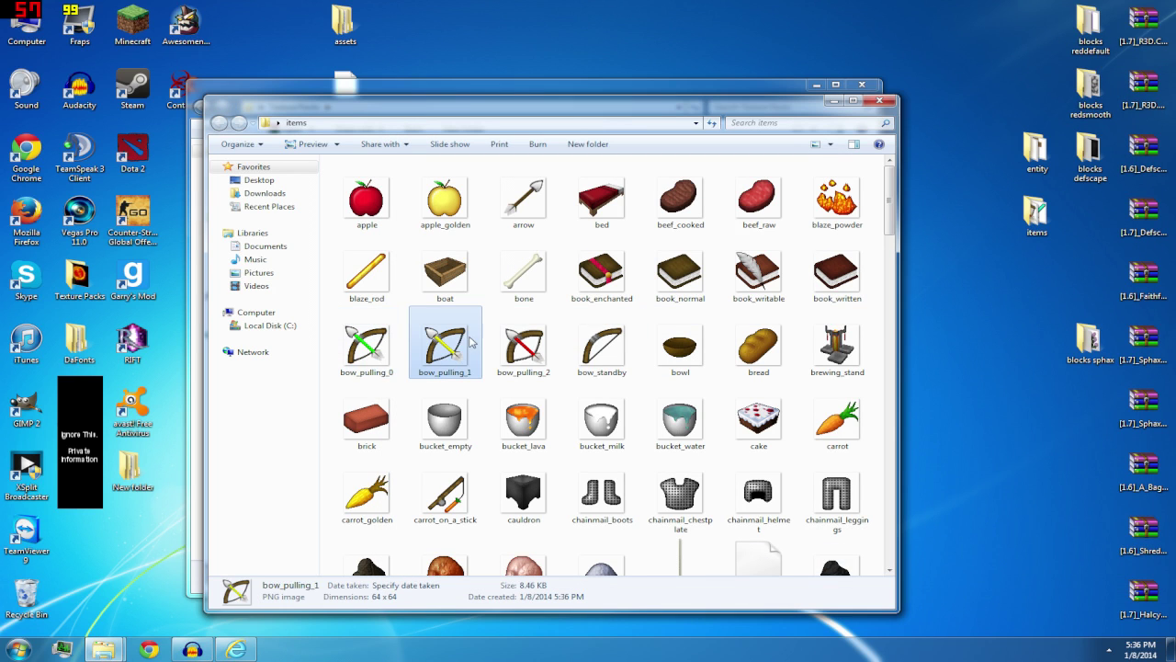
{"action": "left_click", "coordinate": [396, 351]}
{"action": "left_click", "coordinate": [437, 351]}
{"action": "left_click", "coordinate": [540, 358]}
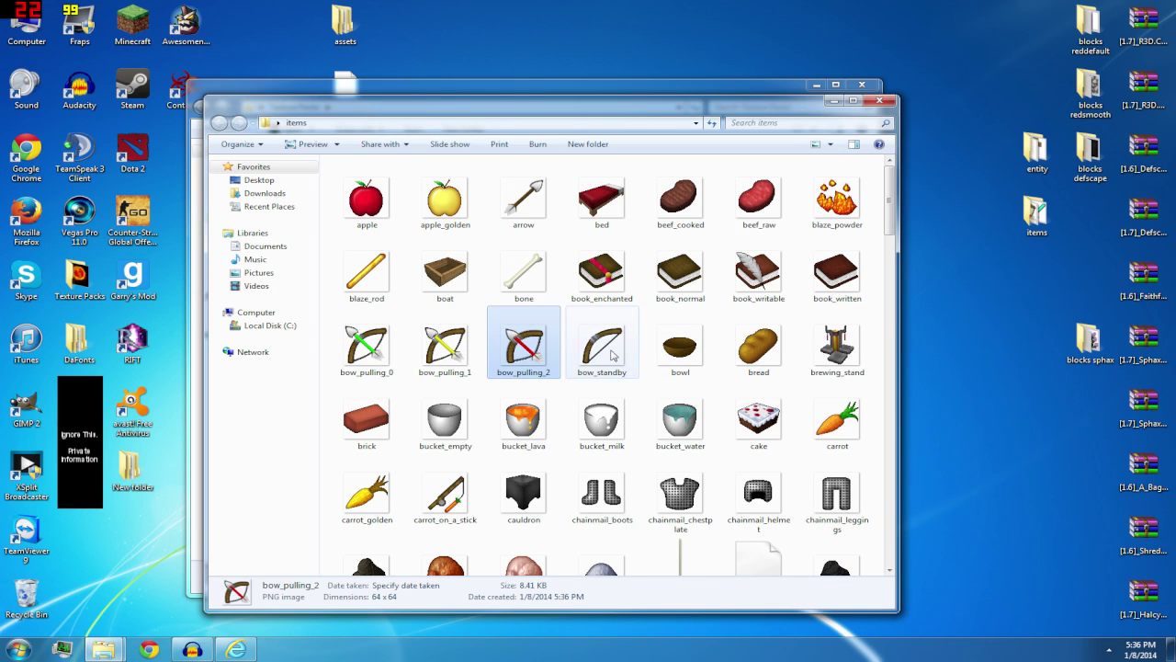
{"action": "left_click", "coordinate": [614, 355]}
{"action": "left_click", "coordinate": [444, 346]}
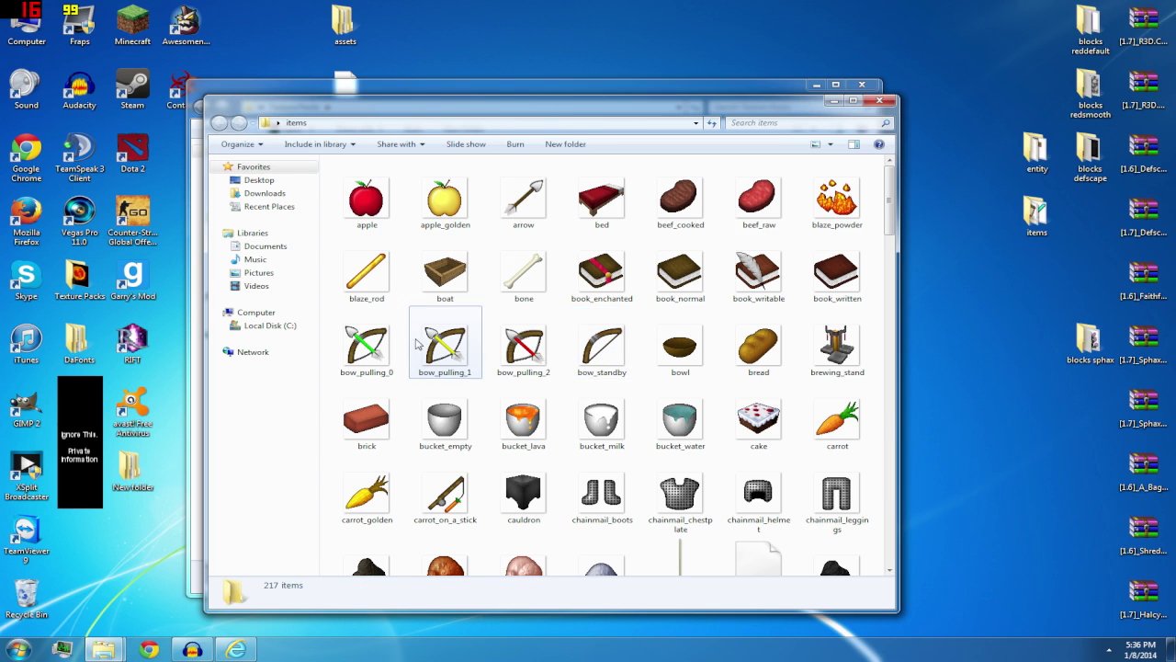
Browse the items folder for its custom textures, including diamond_sword, ender_eye, iron_sword and iron_pickaxe
{"action": "scroll", "coordinate": [488, 345], "scroll_direction": "down", "scroll_amount": 5}
{"action": "left_click", "coordinate": [380, 363]}
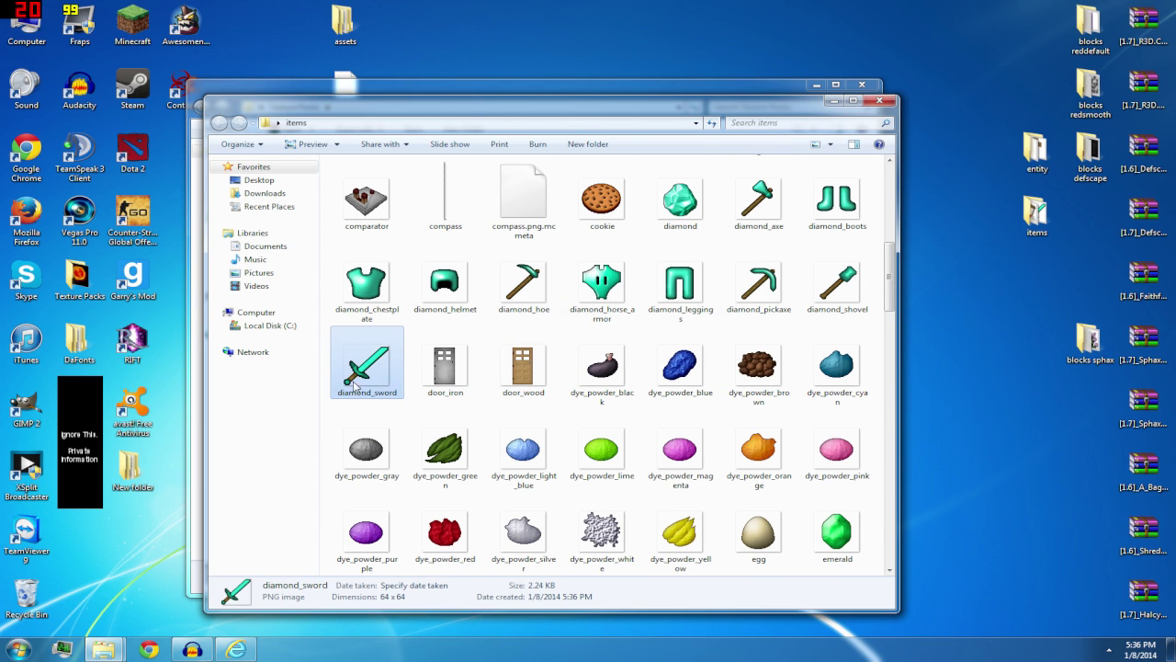
{"action": "scroll", "coordinate": [680, 359], "scroll_direction": "down", "scroll_amount": 3}
{"action": "left_click", "coordinate": [680, 363]}
{"action": "scroll", "coordinate": [593, 421], "scroll_direction": "down", "scroll_amount": 5}
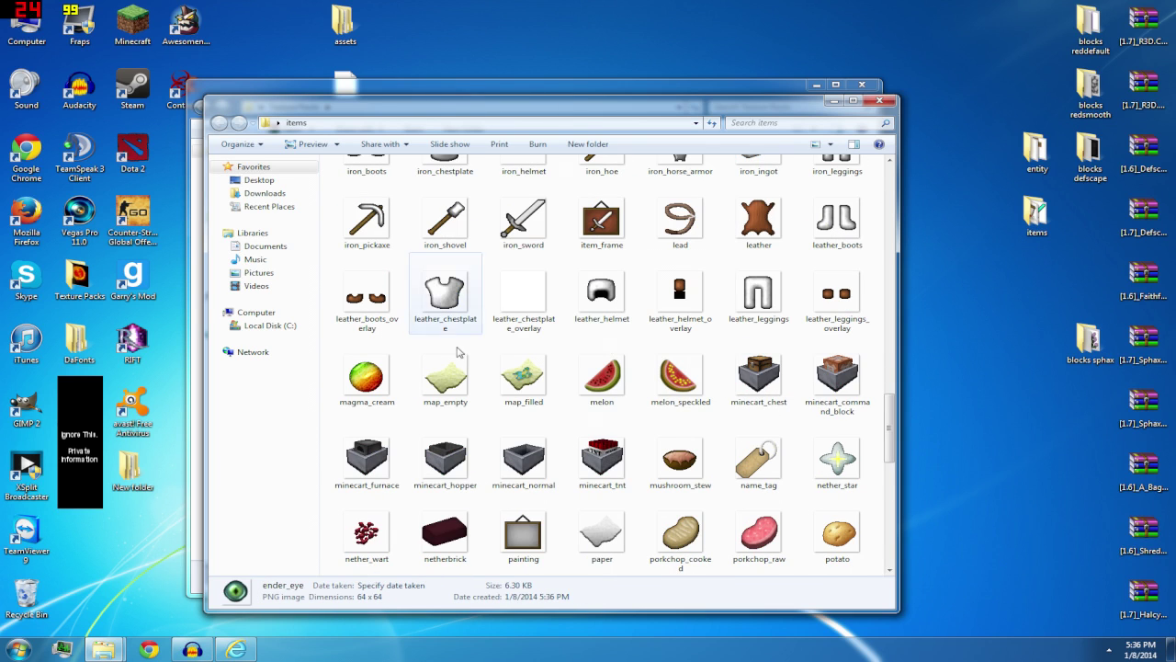
{"action": "left_click", "coordinate": [521, 227]}
{"action": "left_click", "coordinate": [367, 220]}
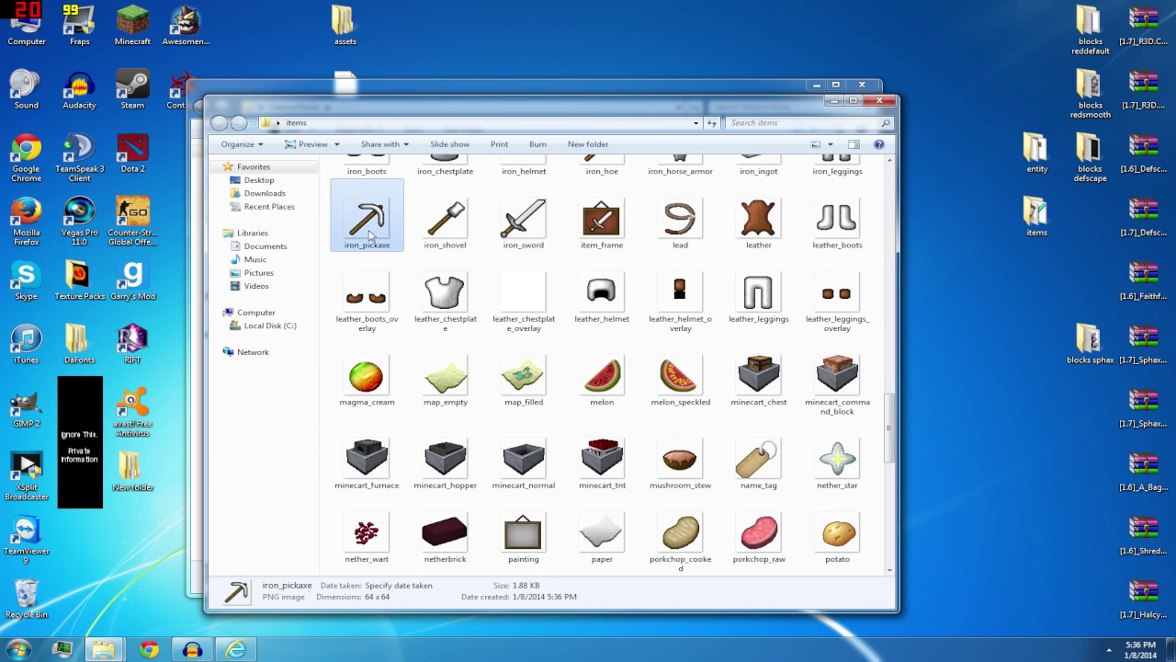
Go back to the start of the items folder and preview the arrow texture, closing the viewer when done
{"action": "left_click", "coordinate": [519, 220]}
{"action": "scroll", "coordinate": [519, 292], "scroll_direction": "up", "scroll_amount": 15}
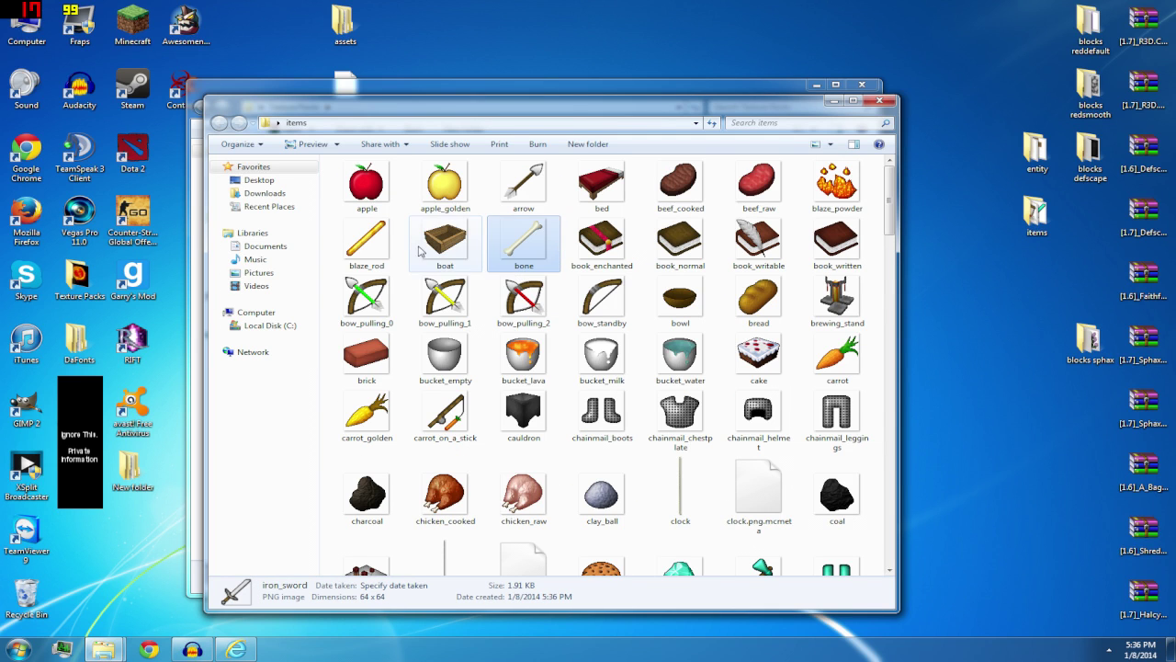
{"action": "left_click", "coordinate": [602, 241]}
{"action": "left_click", "coordinate": [524, 184]}
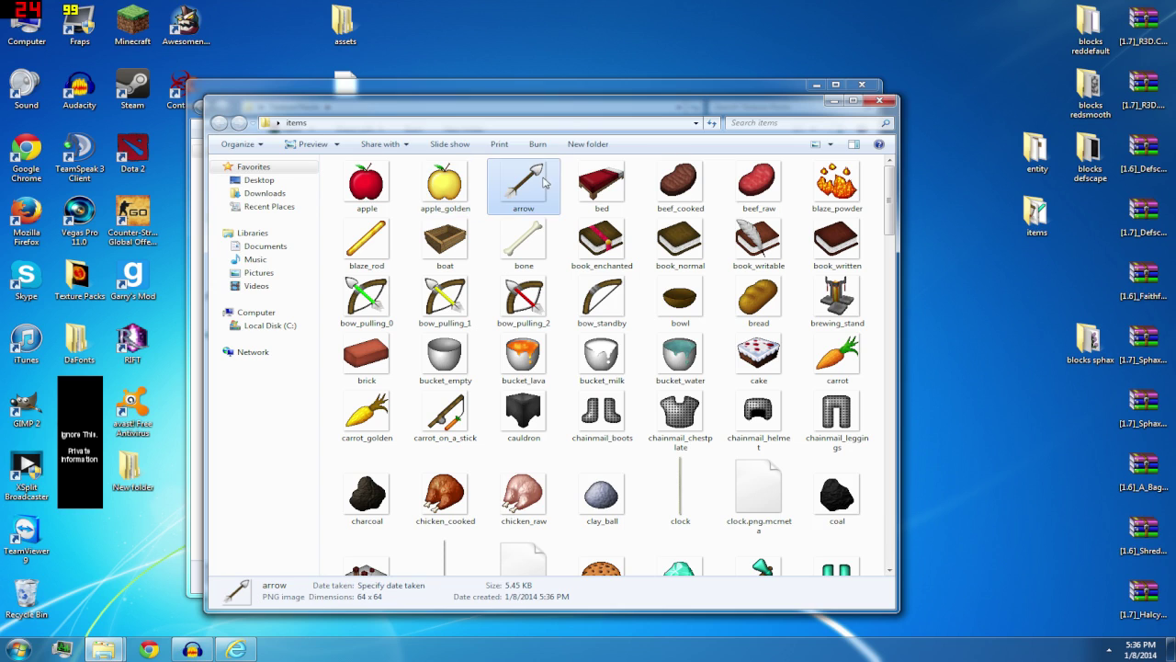
{"action": "double_click", "coordinate": [529, 200]}
{"action": "key", "text": "alt+F4"}
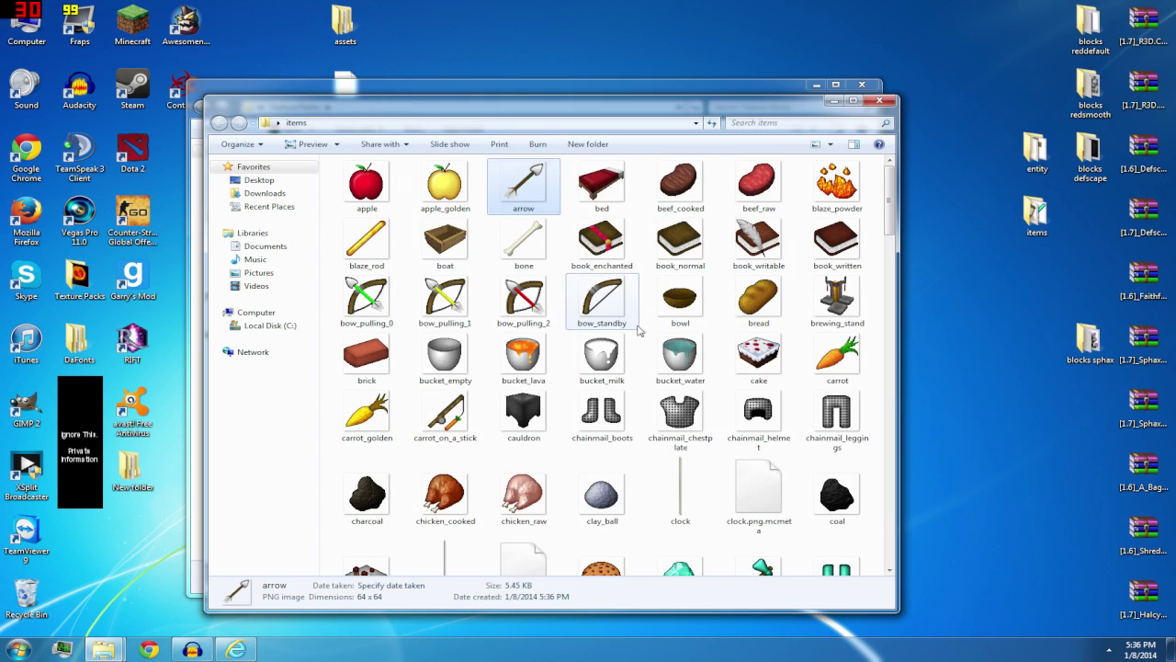
Find fishing_rod_cast in the items folder, open it enlarged in the viewer, and move the viewer away from the desktop archives
{"action": "left_click", "coordinate": [634, 326]}
{"action": "scroll", "coordinate": [712, 323], "scroll_direction": "down", "scroll_amount": 5}
{"action": "scroll", "coordinate": [712, 324], "scroll_direction": "up", "scroll_amount": 5}
{"action": "left_click", "coordinate": [759, 354]}
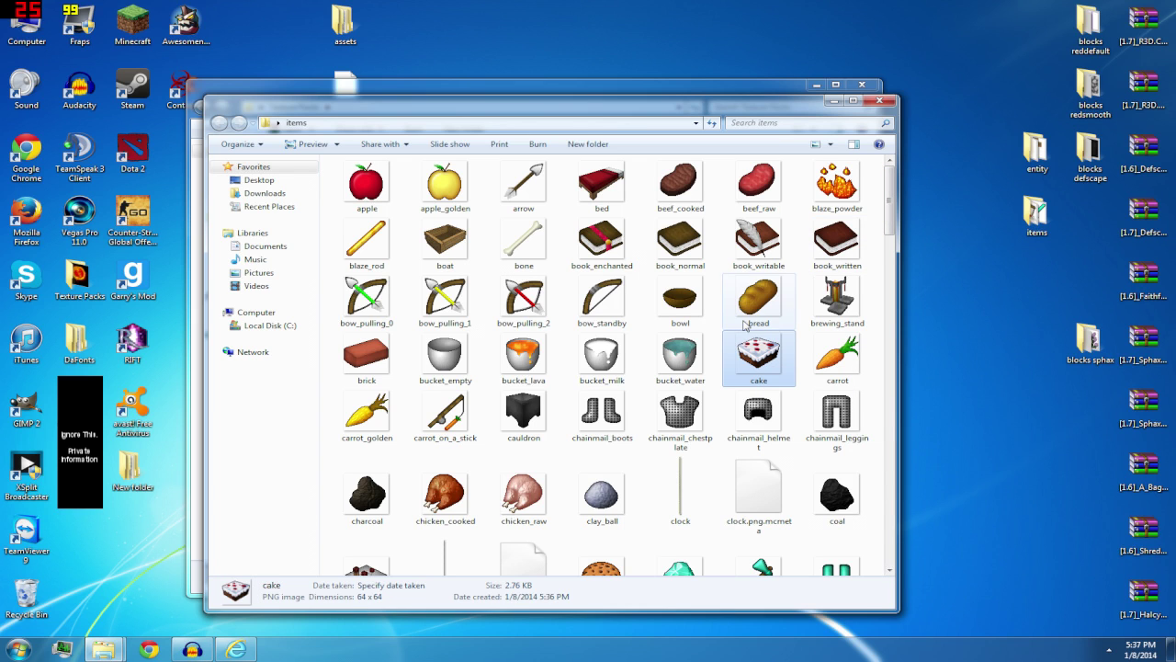
{"action": "left_click_drag", "start_coordinate": [892, 207], "coordinate": [906, 350]}
{"action": "double_click", "coordinate": [840, 331]}
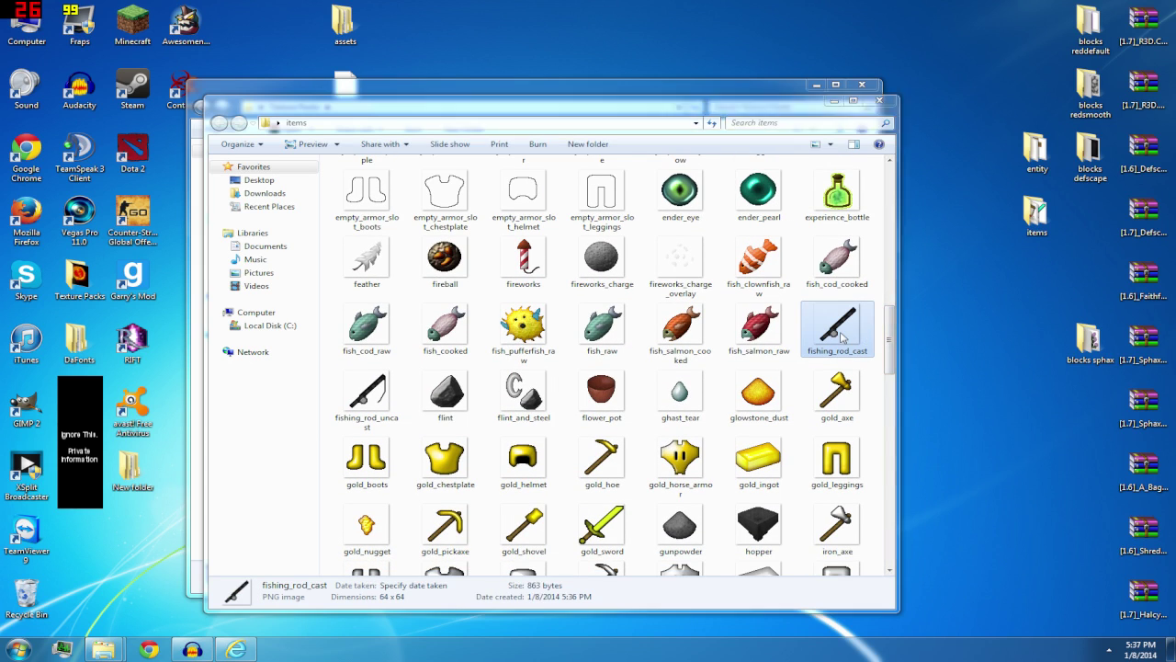
{"action": "scroll", "coordinate": [830, 337], "scroll_direction": "up", "scroll_amount": 3}
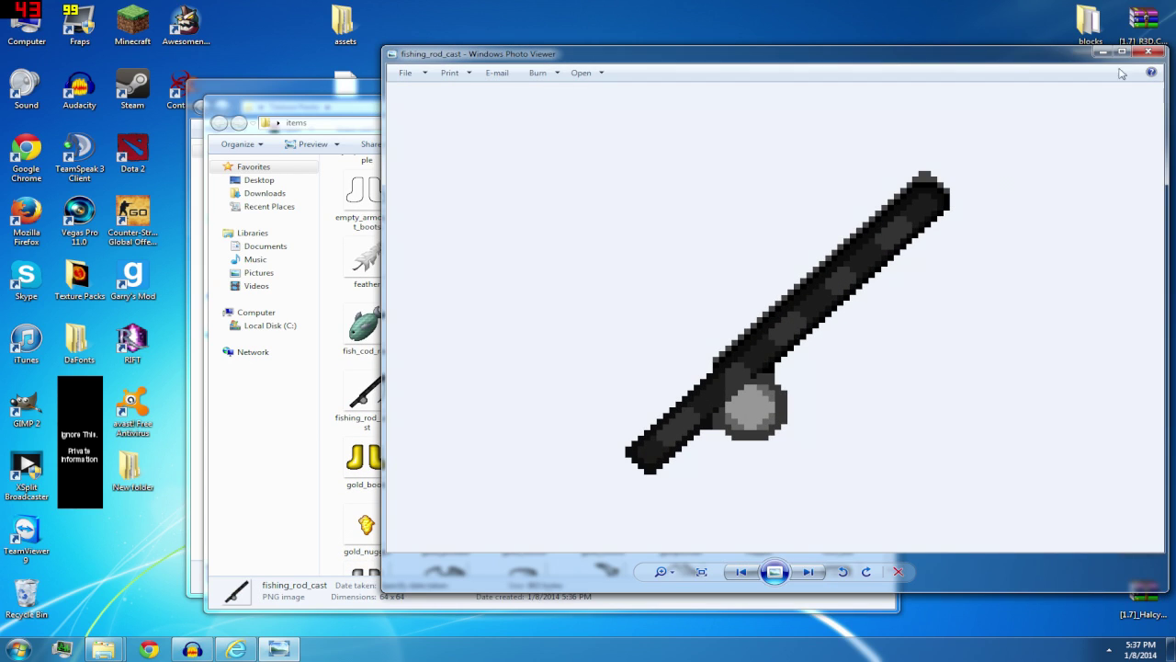
{"action": "left_click_drag", "start_coordinate": [1089, 55], "coordinate": [877, 63]}
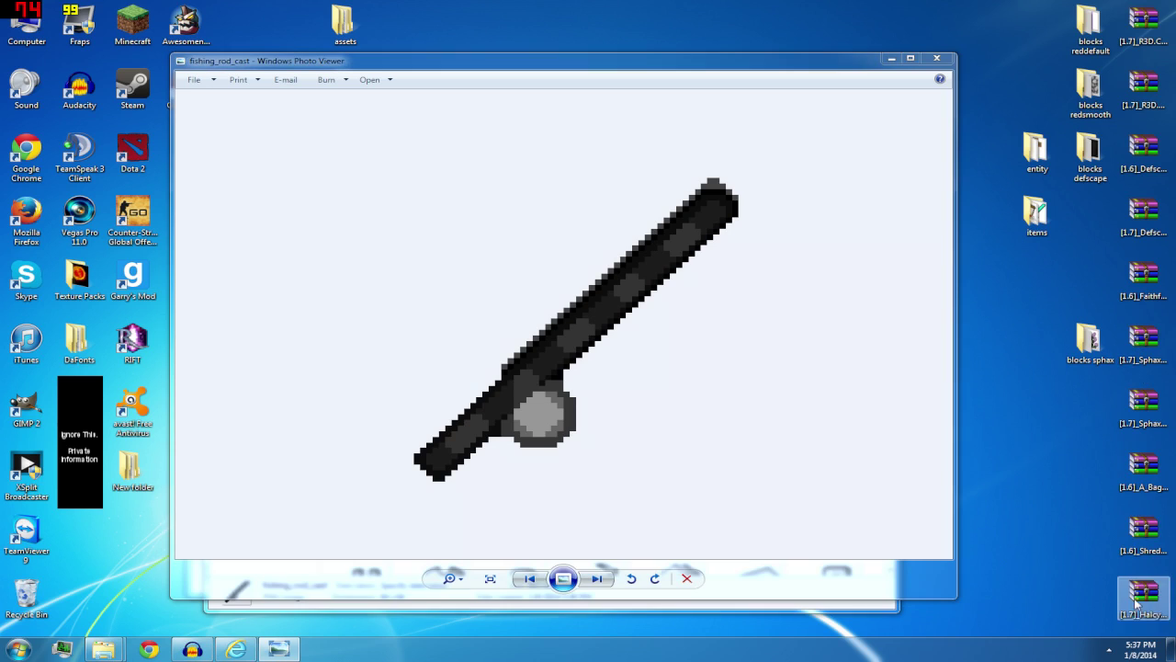
Open the [1.6]_Shredders_Faithful_64x archive and go to its assets\minecraft\textures\items folder
{"action": "double_click", "coordinate": [1142, 531]}
{"action": "left_click", "coordinate": [393, 326]}
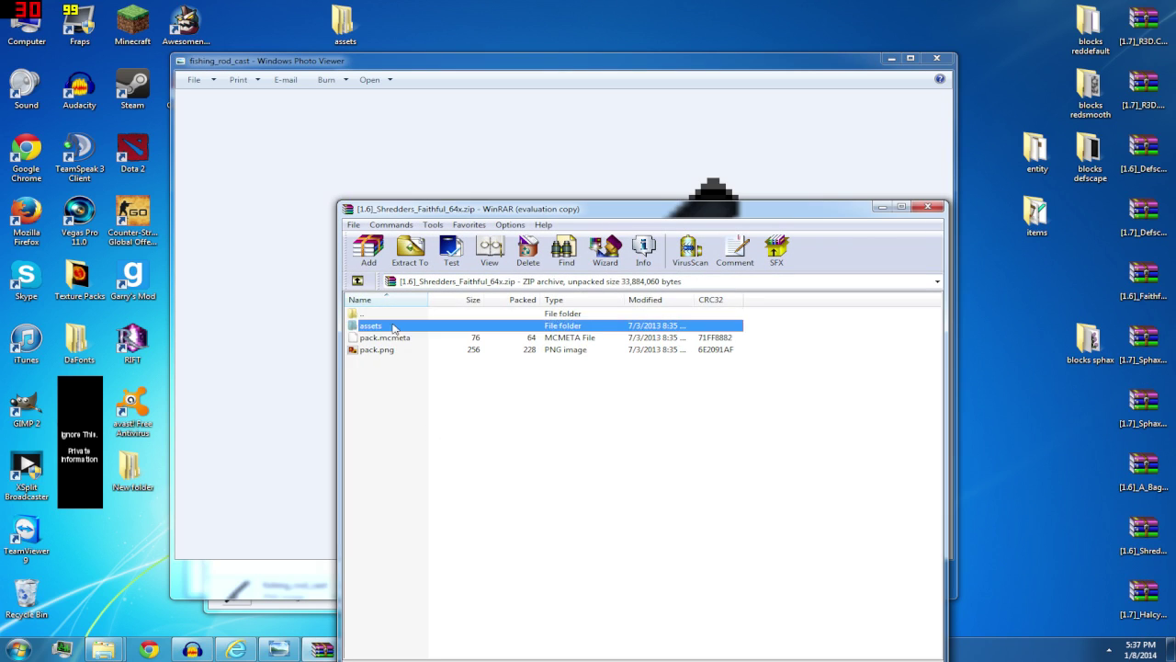
{"action": "double_click", "coordinate": [393, 327]}
{"action": "key", "text": "Escape"}
{"action": "double_click", "coordinate": [388, 326]}
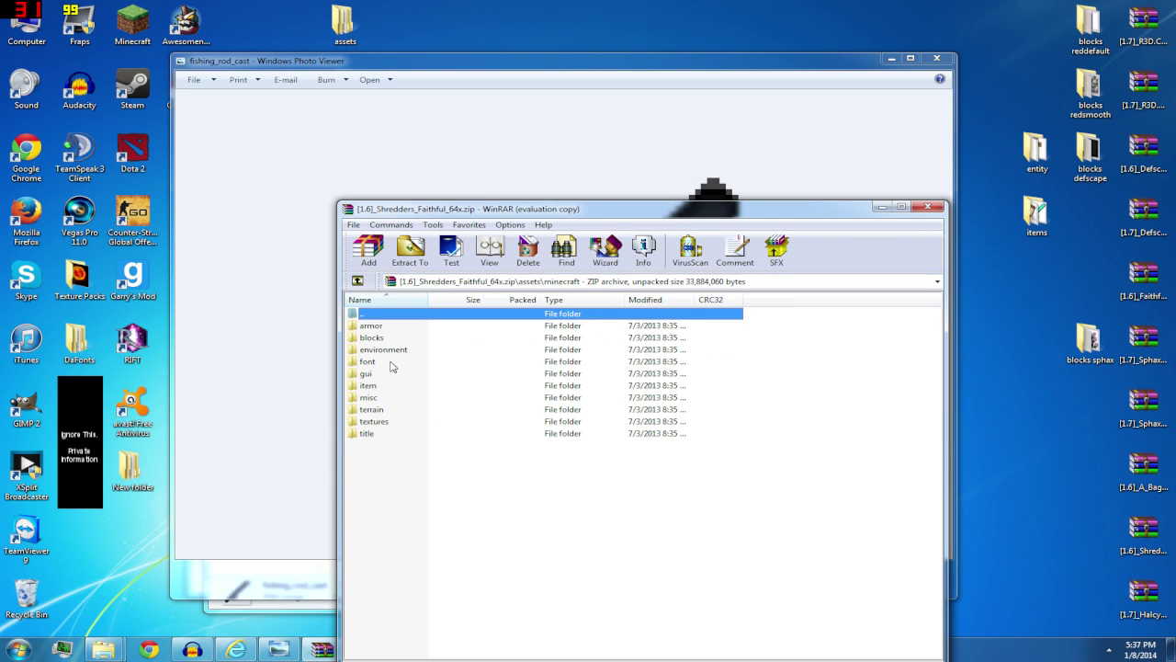
{"action": "double_click", "coordinate": [373, 421]}
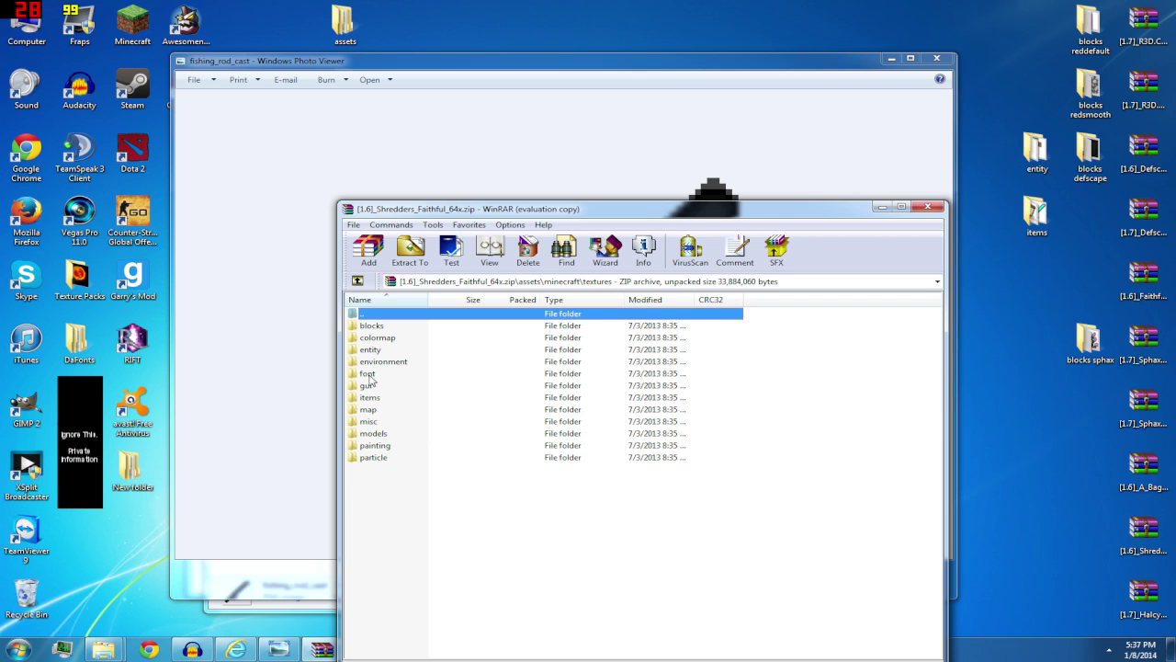
{"action": "double_click", "coordinate": [370, 398]}
Extract the two fishing rod images, cast and uncast, from the Shredders Faithful archive to the desktop
{"action": "scroll", "coordinate": [437, 478], "scroll_direction": "down", "scroll_amount": 7}
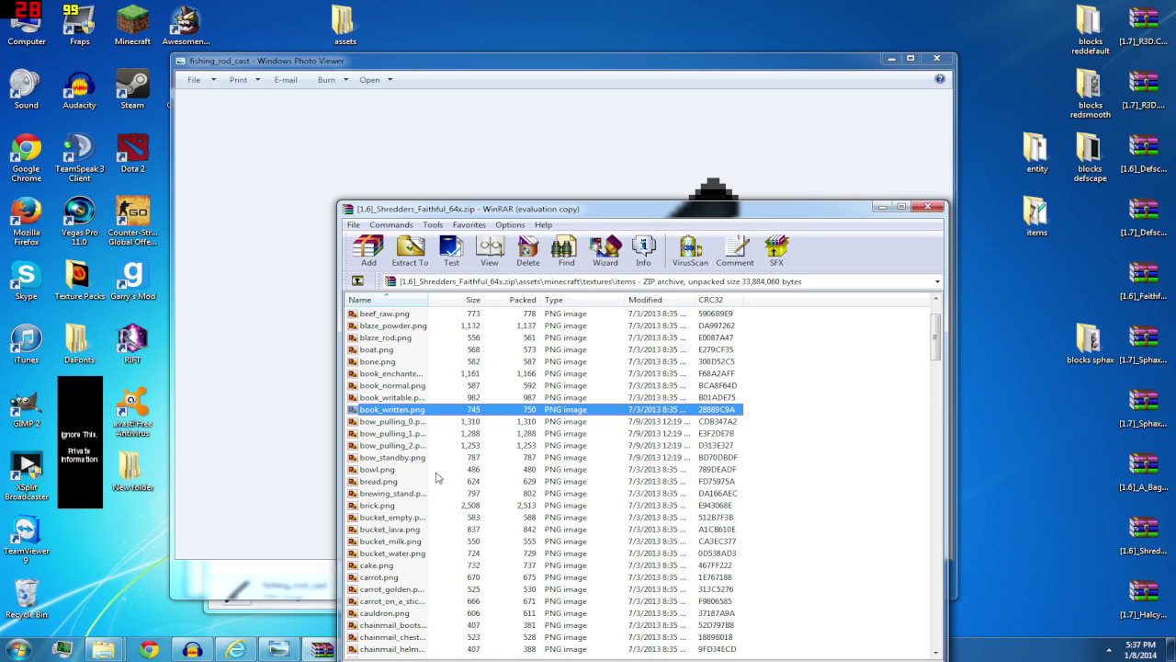
{"action": "scroll", "coordinate": [438, 478], "scroll_direction": "down", "scroll_amount": 18}
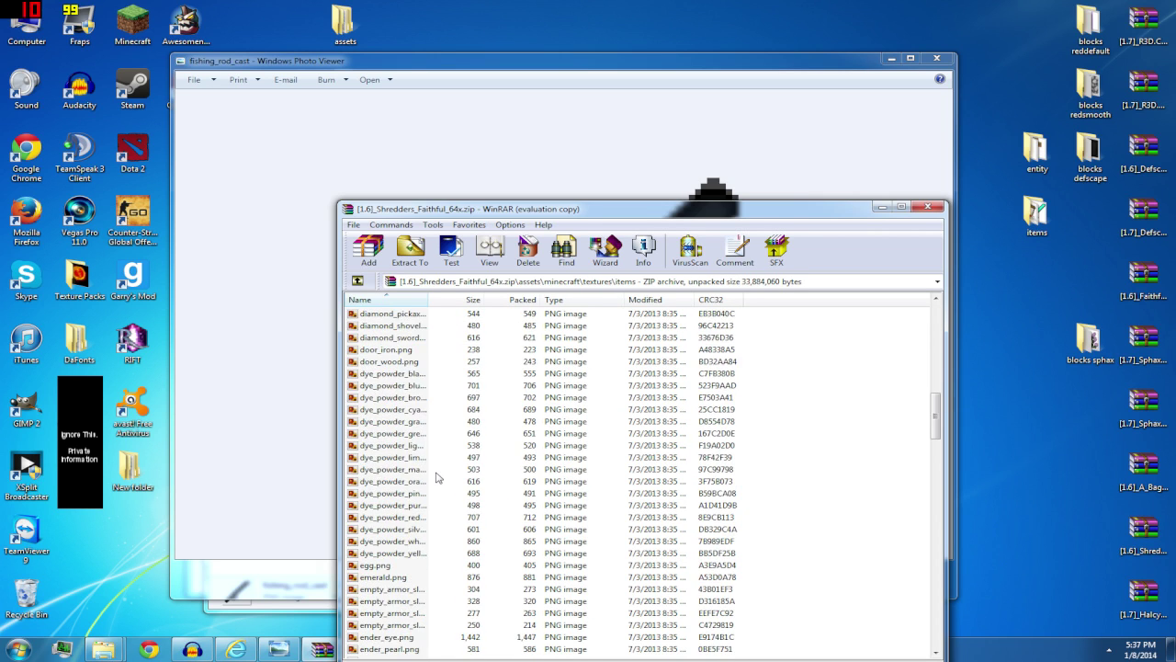
{"action": "left_click", "coordinate": [402, 503]}
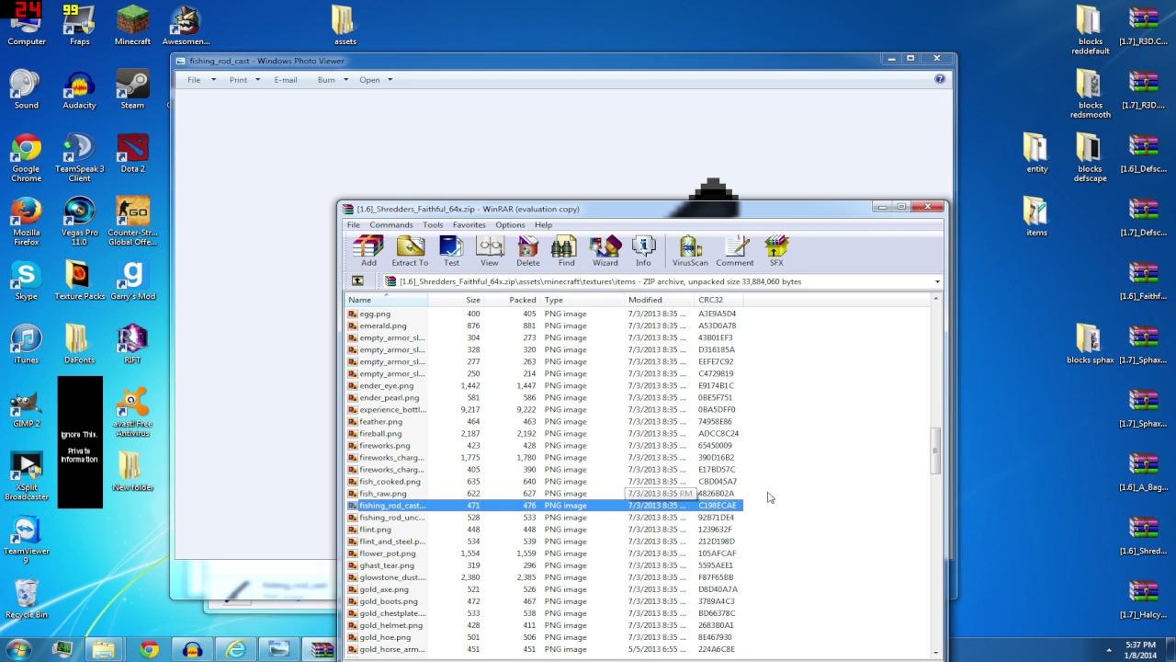
{"action": "left_click_drag", "start_coordinate": [769, 494], "coordinate": [1076, 533]}
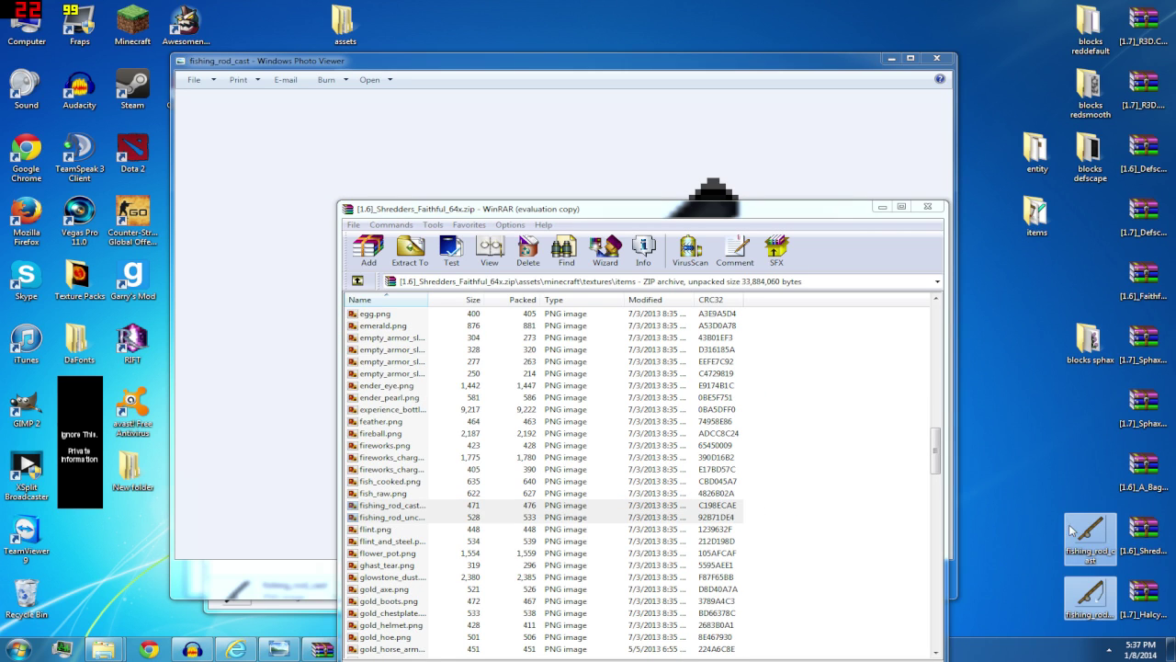
Open the extracted fishing_rod_cast beside Huahwi's black version, compare the two rods, and close both viewers
{"action": "double_click", "coordinate": [1090, 535]}
{"action": "double_click", "coordinate": [1107, 583]}
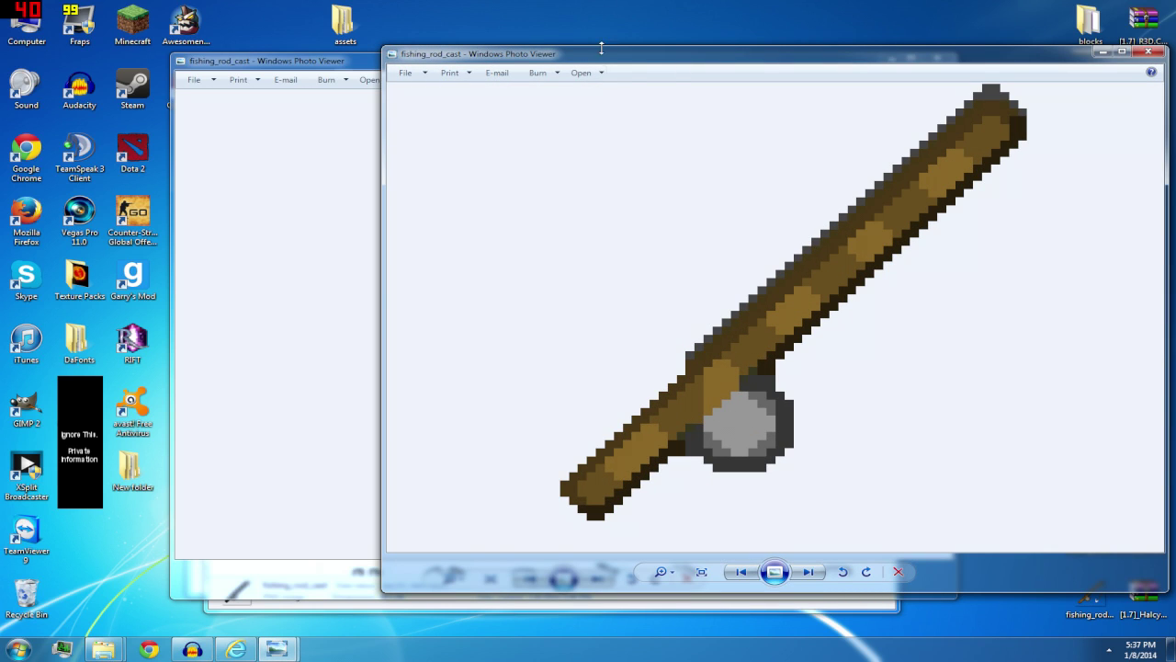
{"action": "left_click_drag", "start_coordinate": [614, 57], "coordinate": [896, 50]}
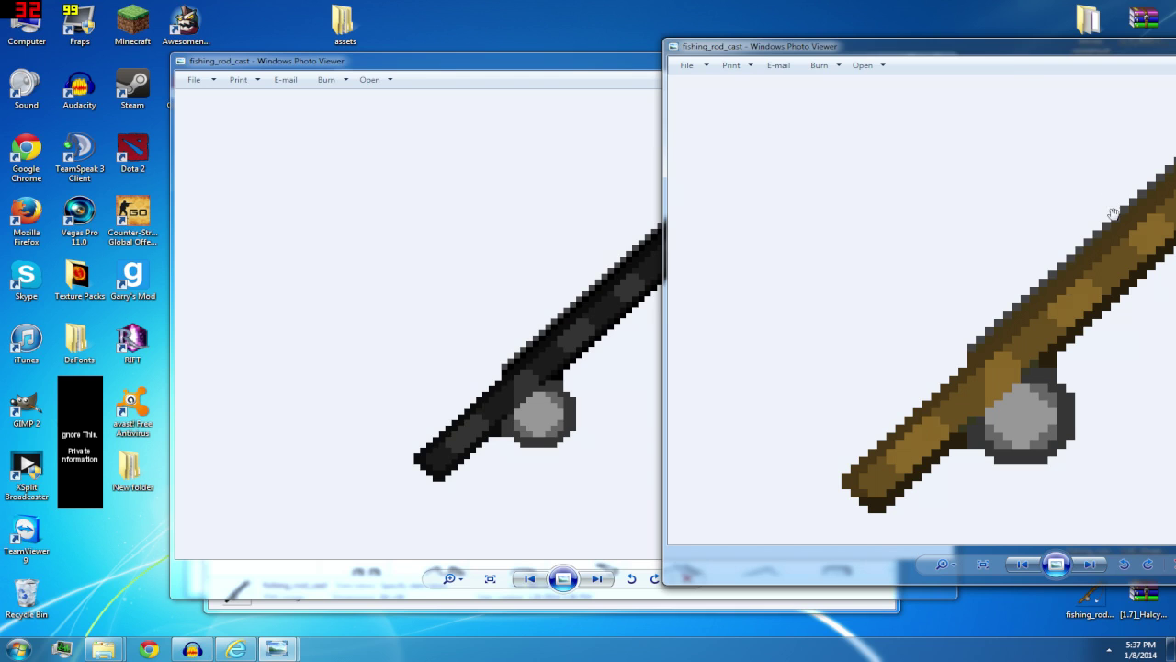
{"action": "left_click_drag", "start_coordinate": [1016, 72], "coordinate": [137, 122]}
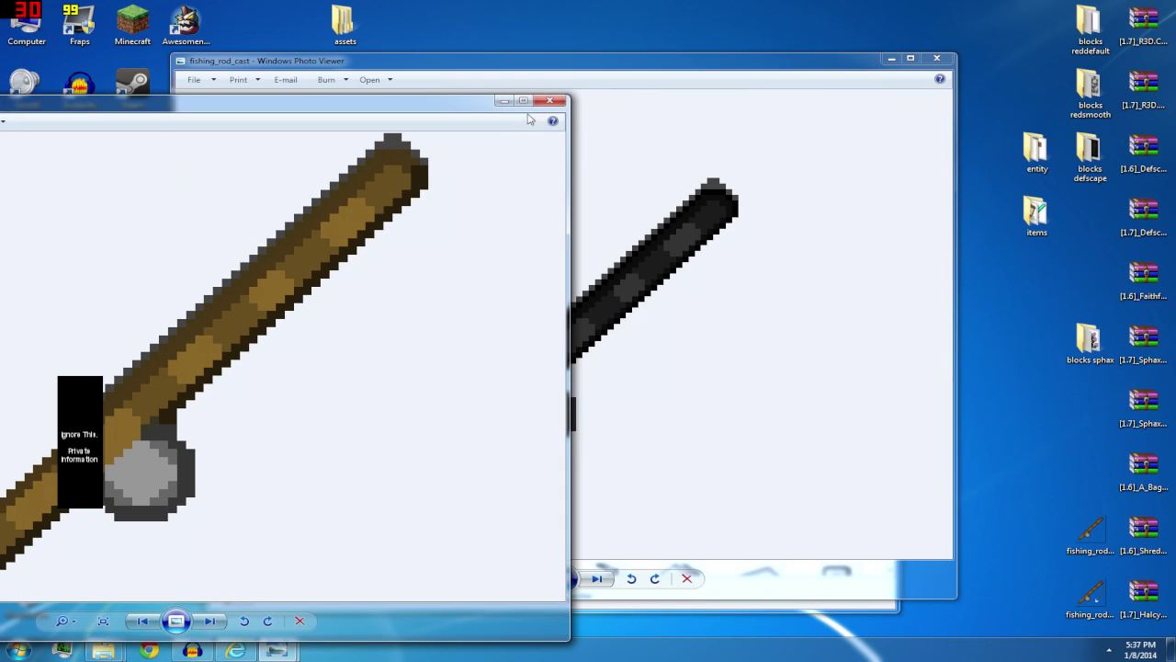
{"action": "left_click", "coordinate": [630, 292]}
{"action": "left_click", "coordinate": [936, 59]}
{"action": "left_click", "coordinate": [556, 92]}
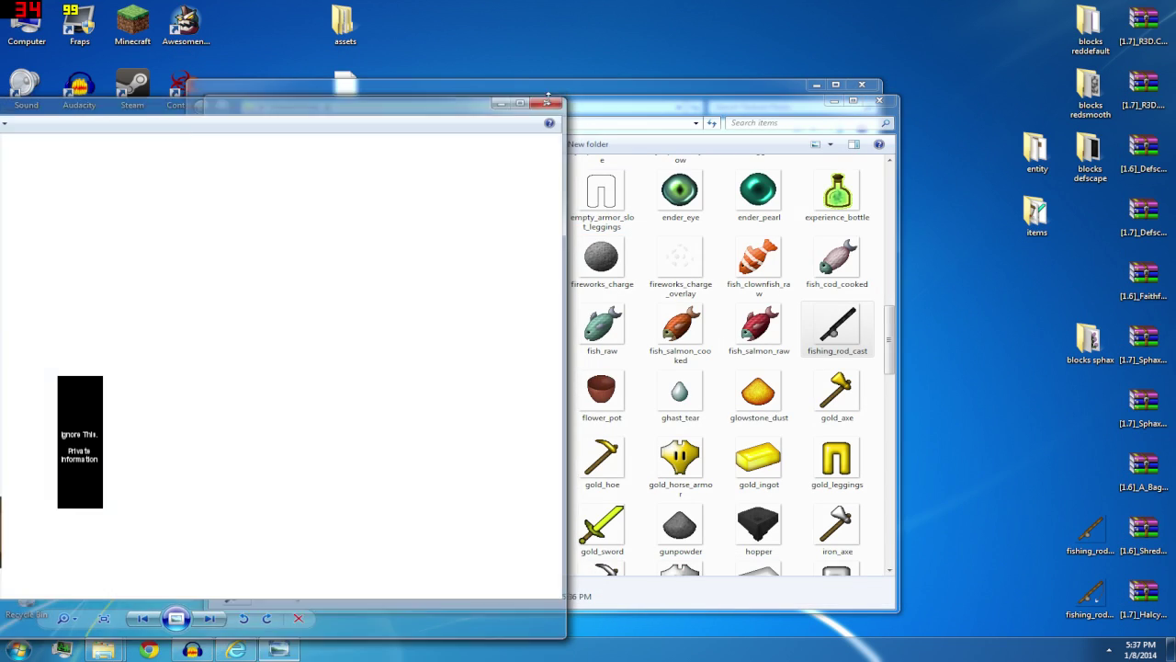
Send the extracted fishing rod images to the Recycle Bin and close the items folder
{"action": "left_click_drag", "start_coordinate": [1075, 536], "coordinate": [26, 596]}
{"action": "left_click", "coordinate": [1148, 557]}
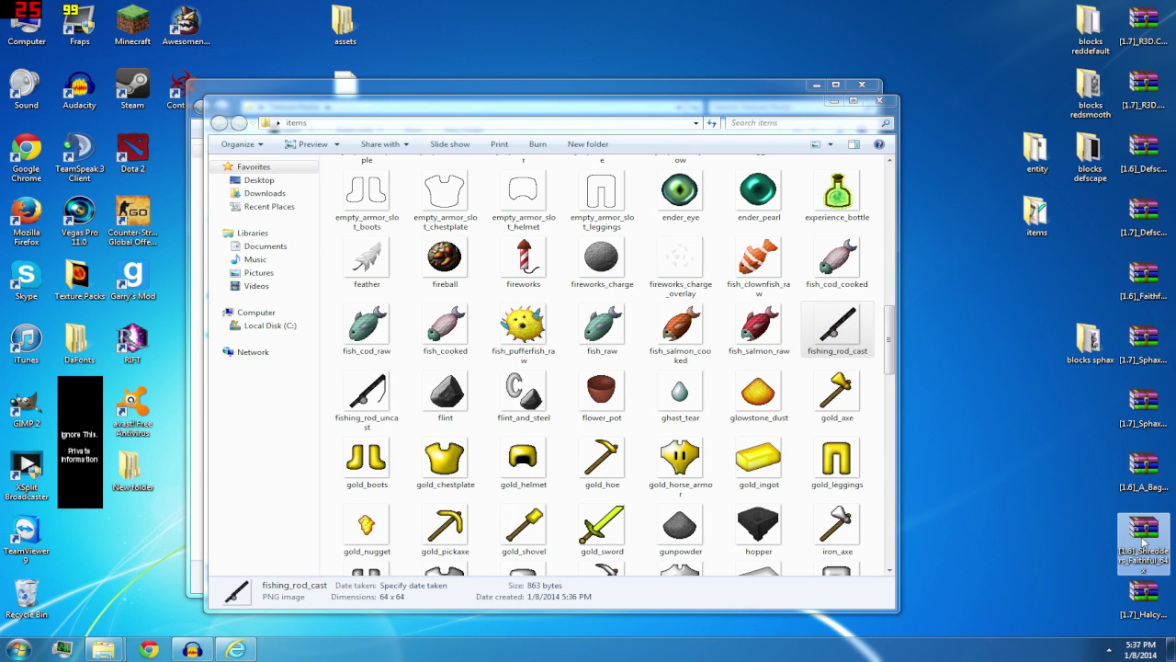
{"action": "left_click", "coordinate": [880, 100]}
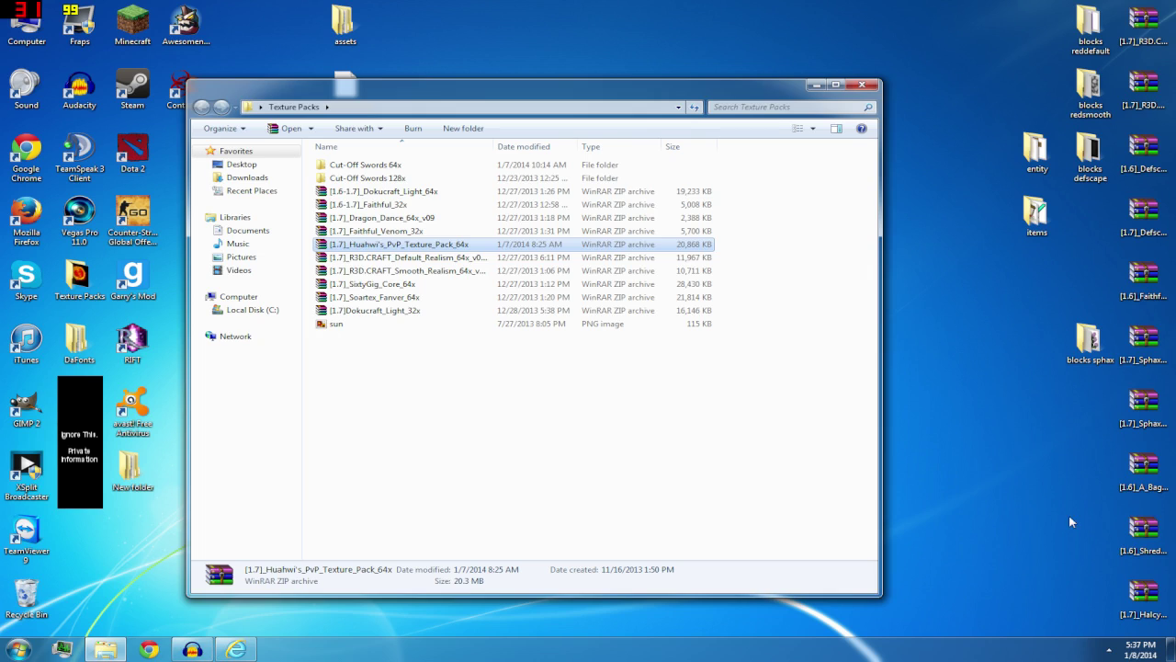
Point out the source texture pack archives on the desktop, from the R3D.CRAFT packs down to A_Bag_of_Shred_Mix and the Halcyon pack
{"action": "left_click", "coordinate": [1145, 467]}
{"action": "left_click", "coordinate": [1144, 532]}
{"action": "left_click", "coordinate": [1144, 404]}
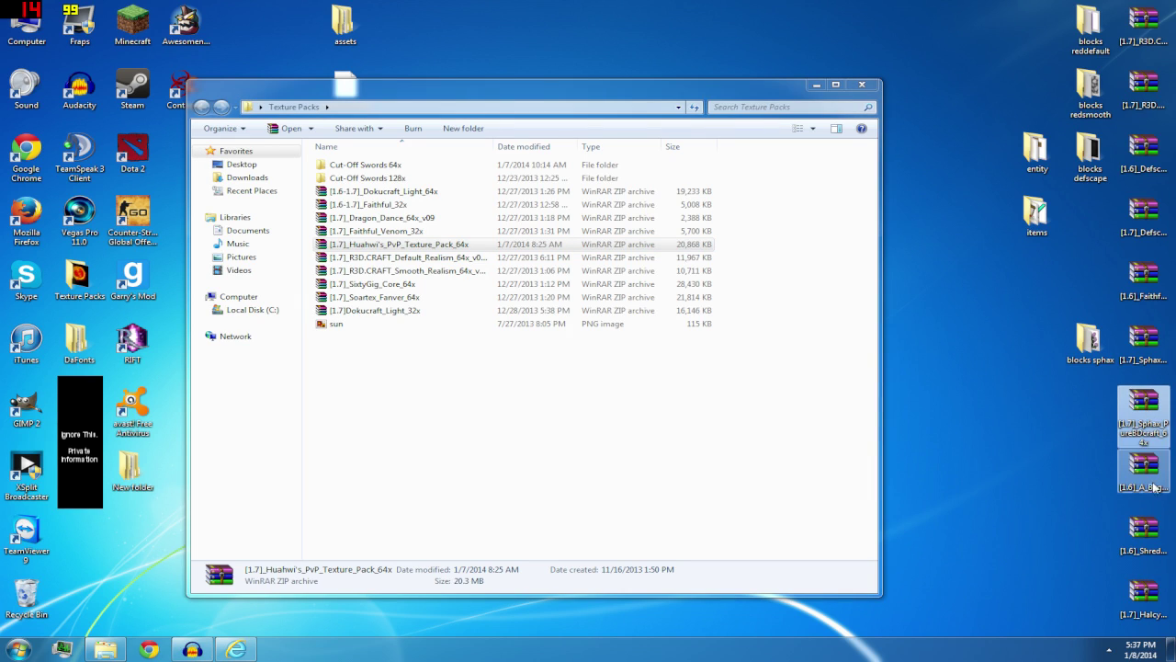
{"action": "left_click", "coordinate": [1144, 340]}
{"action": "left_click", "coordinate": [1144, 216]}
{"action": "left_click", "coordinate": [1144, 152]}
{"action": "left_click", "coordinate": [1144, 87]}
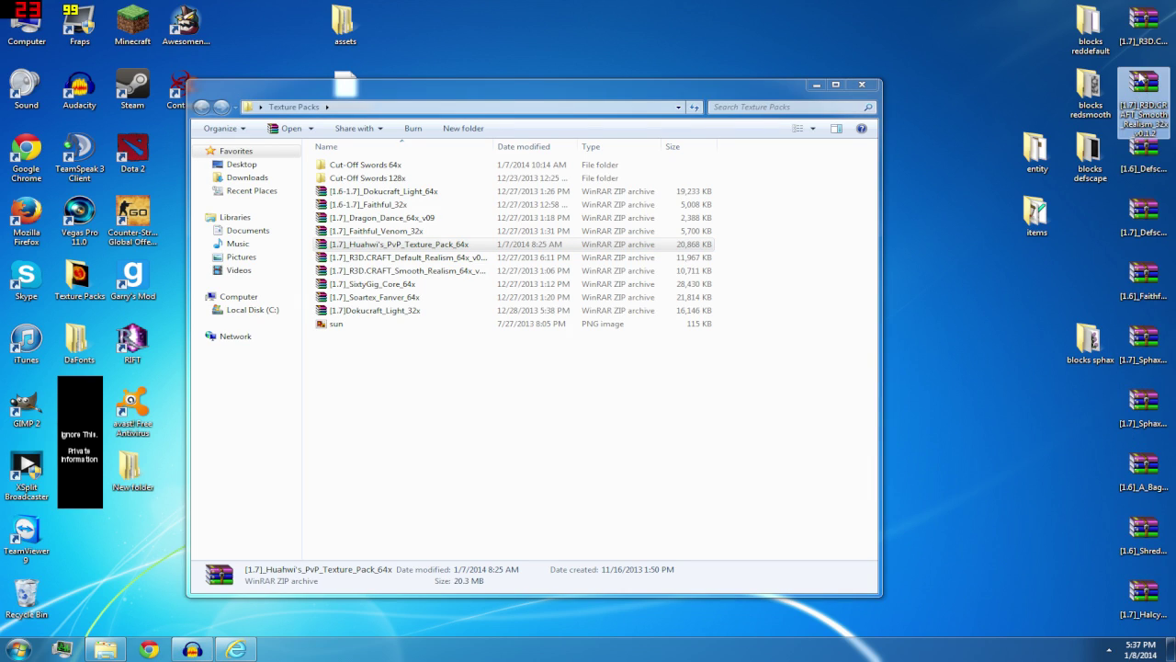
{"action": "left_click", "coordinate": [1144, 23]}
{"action": "left_click", "coordinate": [1144, 596]}
{"action": "left_click", "coordinate": [1145, 467]}
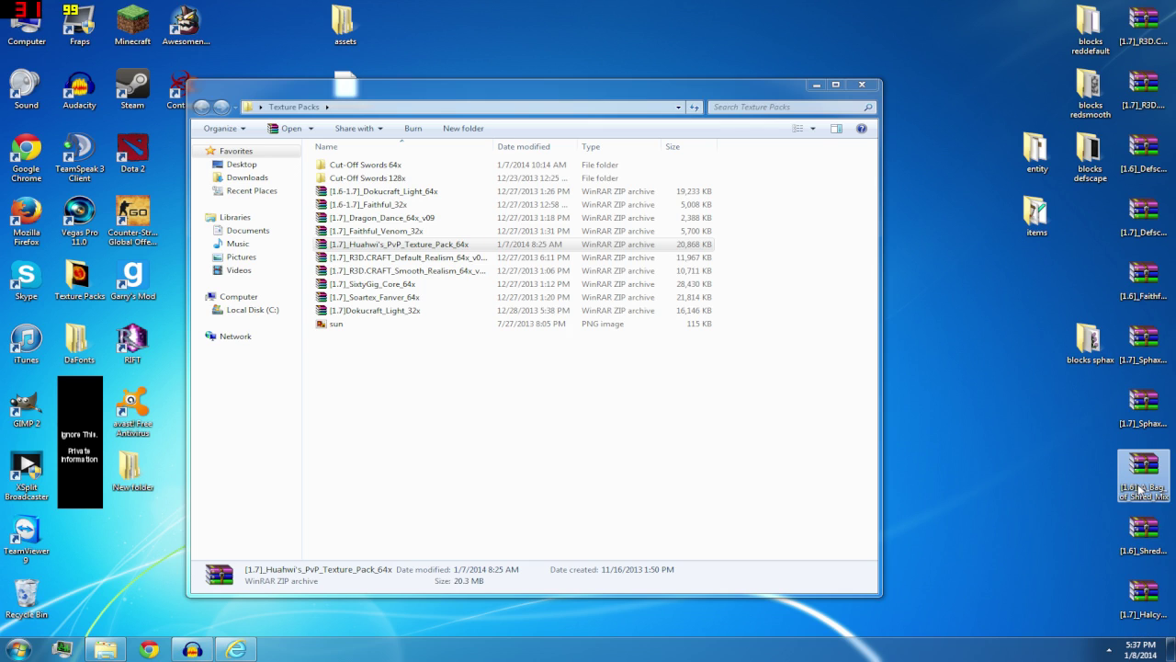
Open the [1.6]_A_Bag_of_Shred_Mix archive and go to its assets\minecraft folder
{"action": "double_click", "coordinate": [1139, 478]}
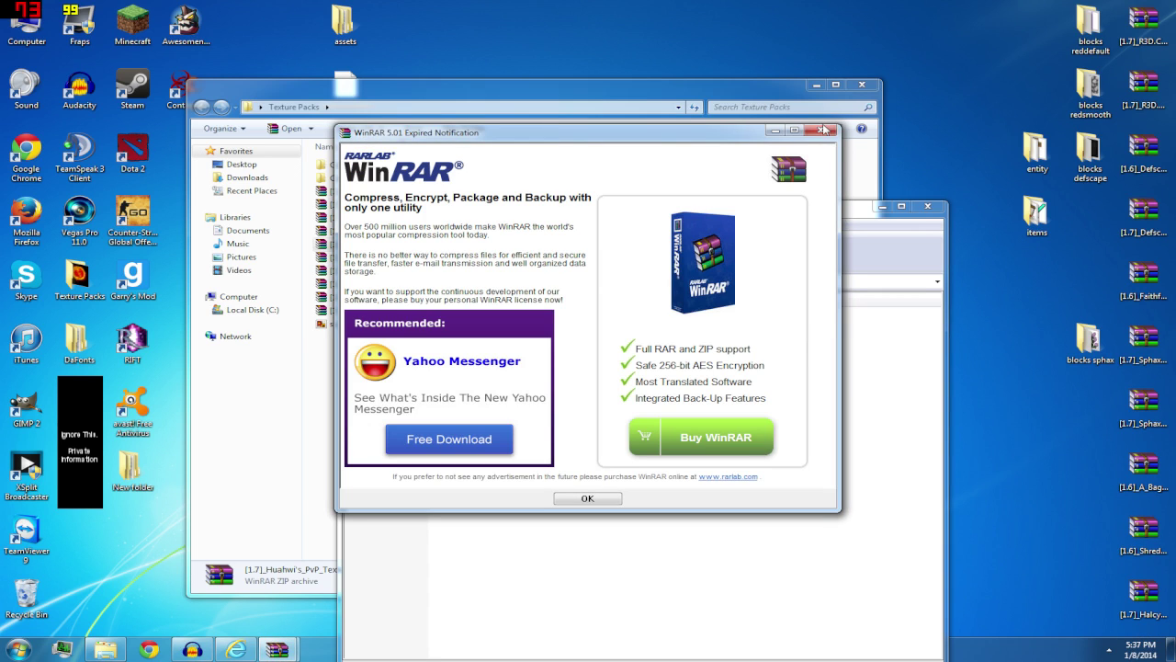
{"action": "left_click", "coordinate": [824, 129]}
{"action": "double_click", "coordinate": [438, 326]}
{"action": "left_click", "coordinate": [421, 327]}
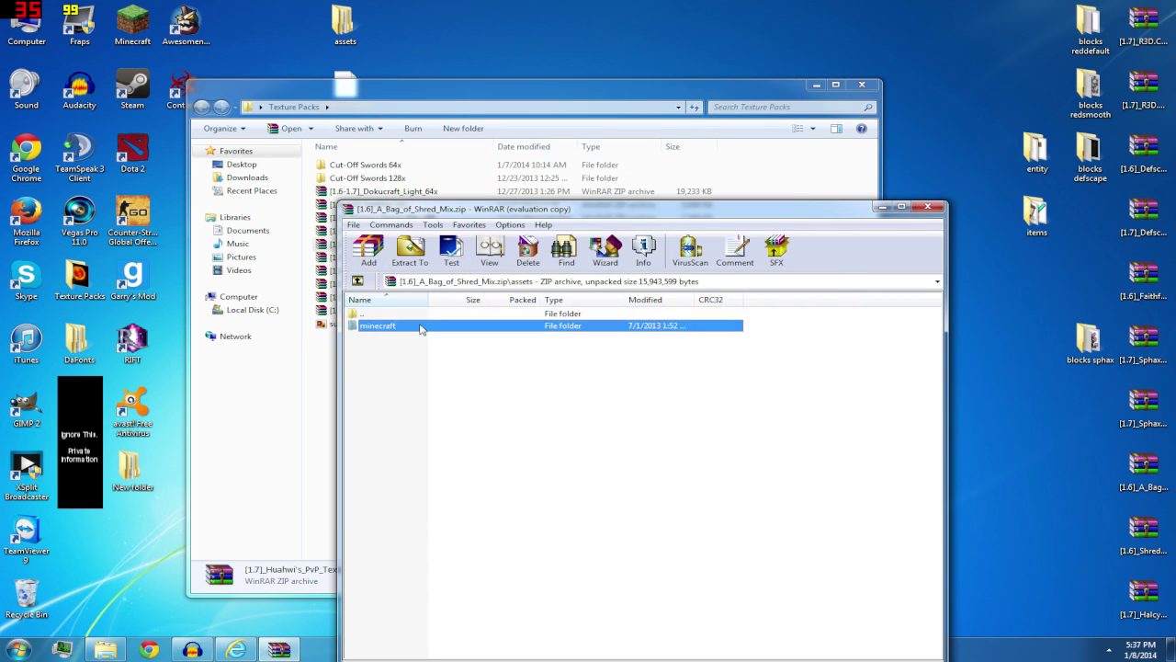
{"action": "double_click", "coordinate": [421, 327]}
{"action": "double_click", "coordinate": [411, 433]}
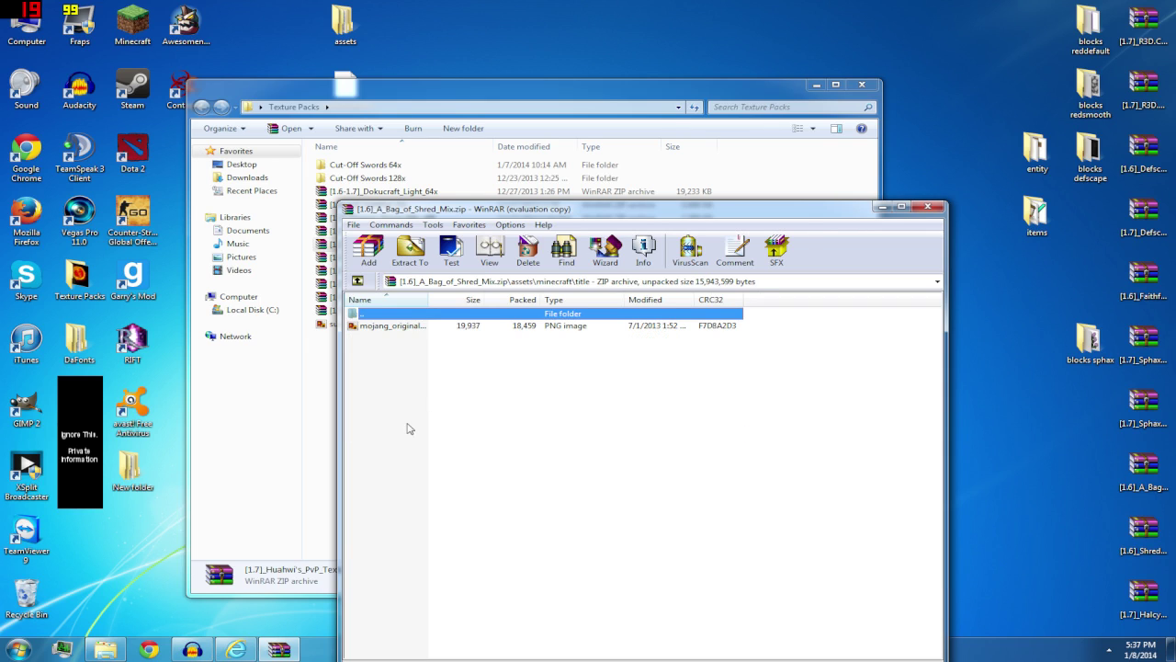
{"action": "double_click", "coordinate": [388, 317]}
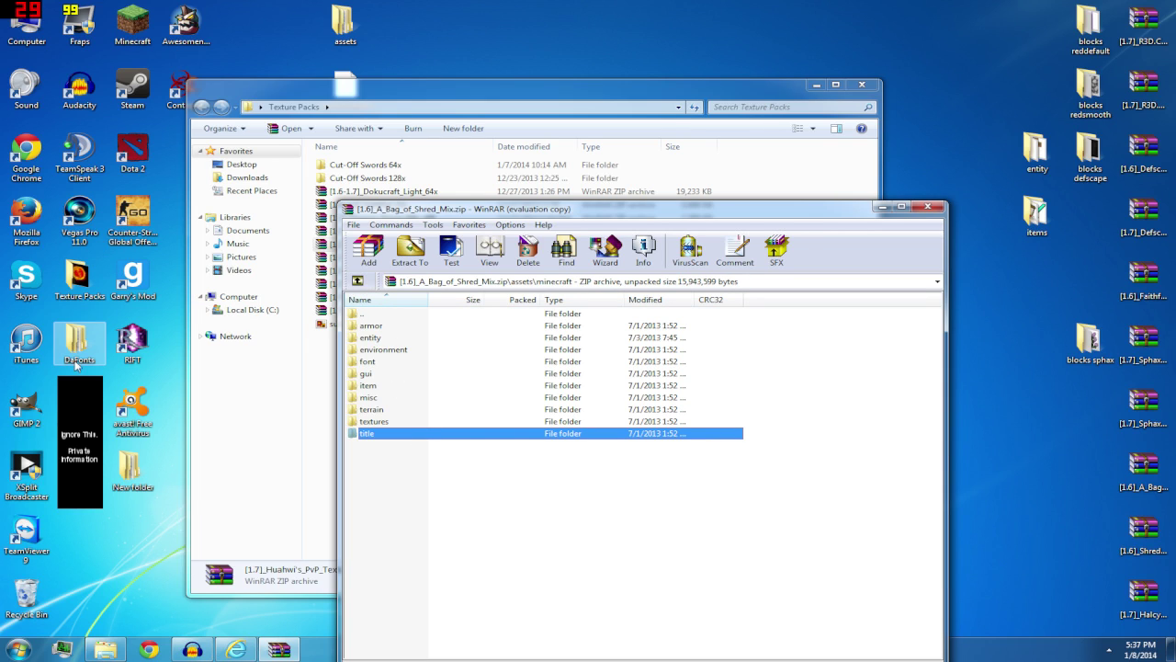
Preview diamond_sword from the Cut-Off Swords 64x folder enlarged, and close the viewer and the folder window
{"action": "left_click", "coordinate": [79, 340]}
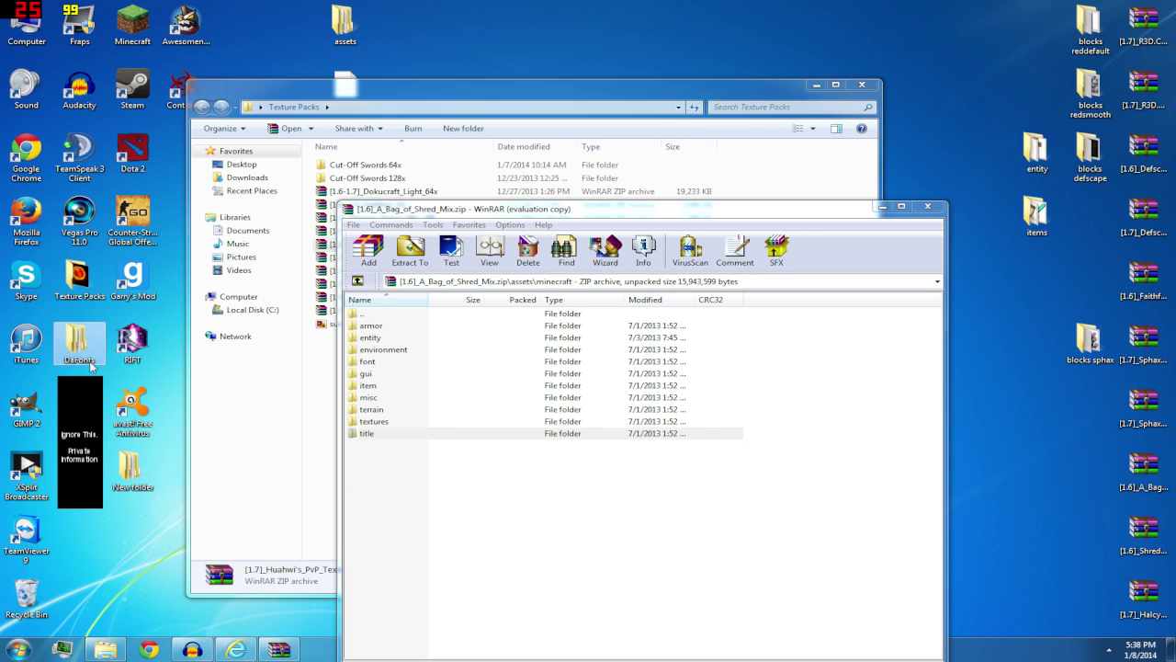
{"action": "left_click", "coordinate": [85, 292]}
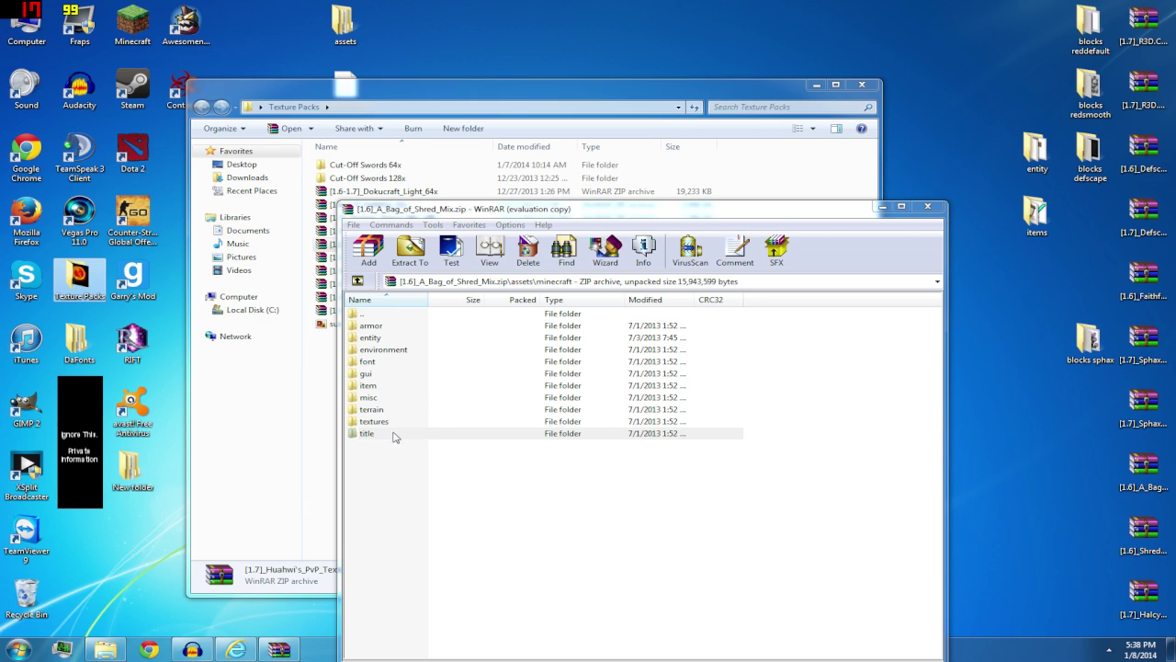
{"action": "left_click", "coordinate": [366, 164]}
{"action": "double_click", "coordinate": [366, 165]}
{"action": "double_click", "coordinate": [373, 192]}
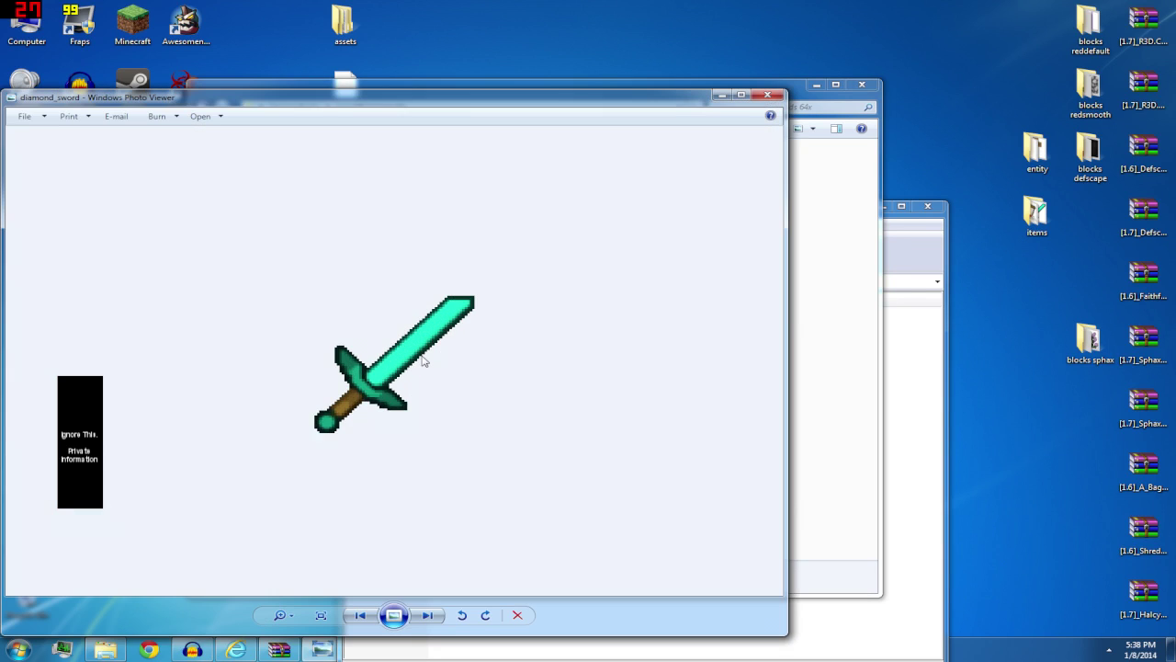
{"action": "scroll", "coordinate": [423, 361], "scroll_direction": "up", "scroll_amount": 3}
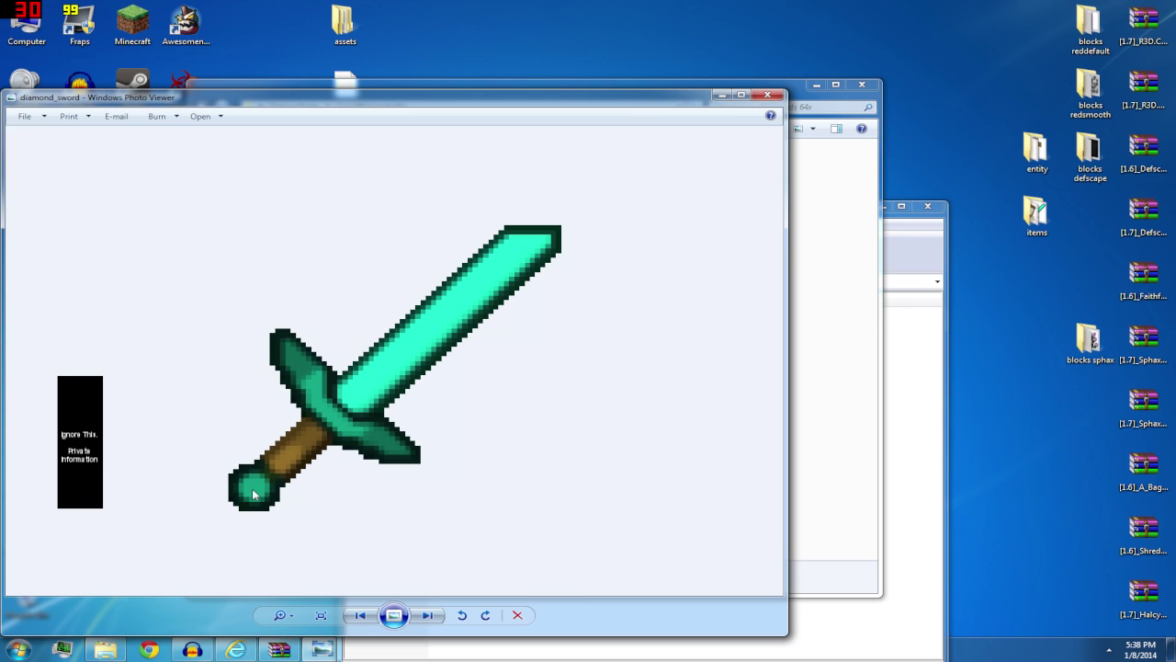
{"action": "left_click", "coordinate": [767, 95]}
{"action": "left_click", "coordinate": [861, 83]}
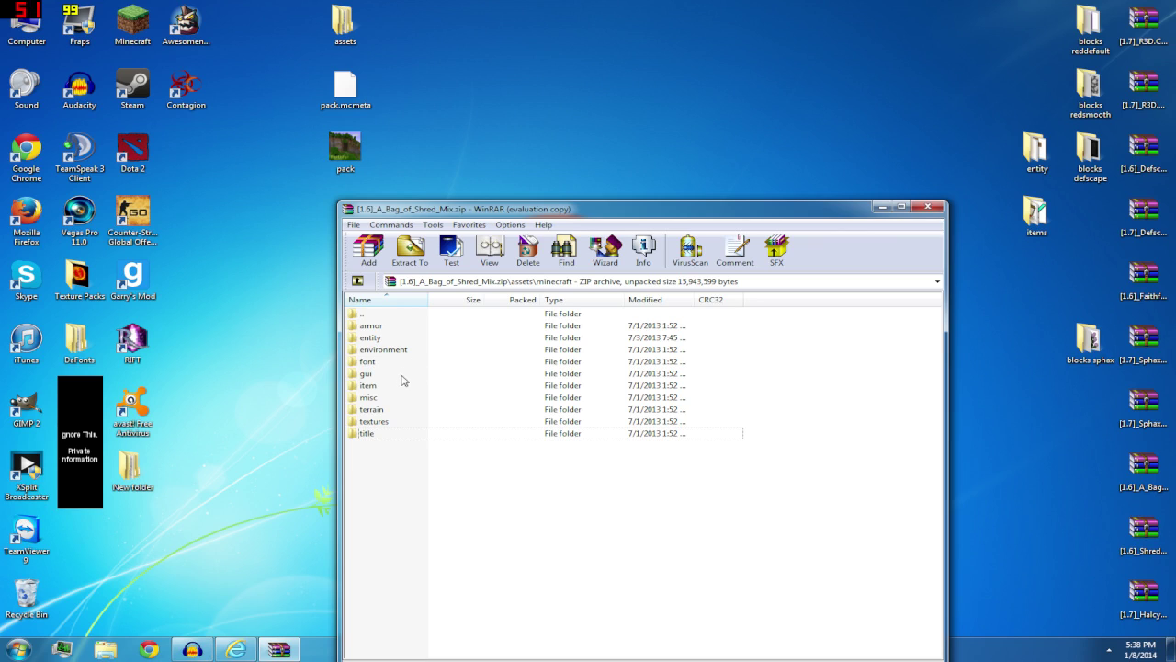
Extract particles.png from the archive's textures\particle folder to the desktop
{"action": "double_click", "coordinate": [378, 420]}
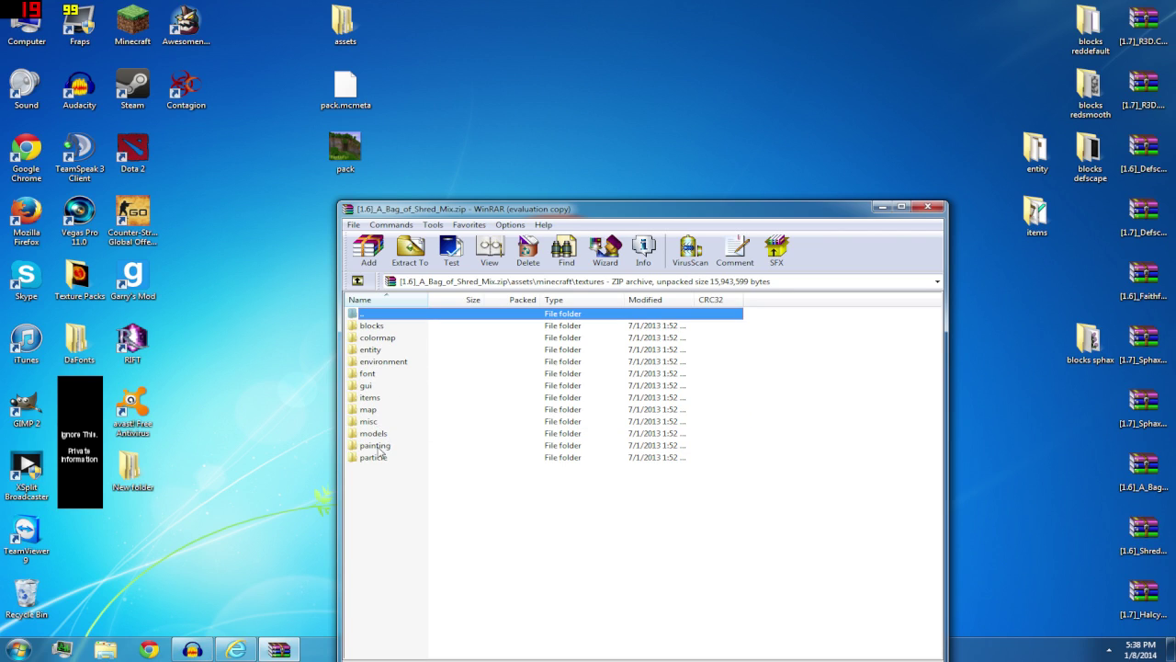
{"action": "double_click", "coordinate": [383, 457]}
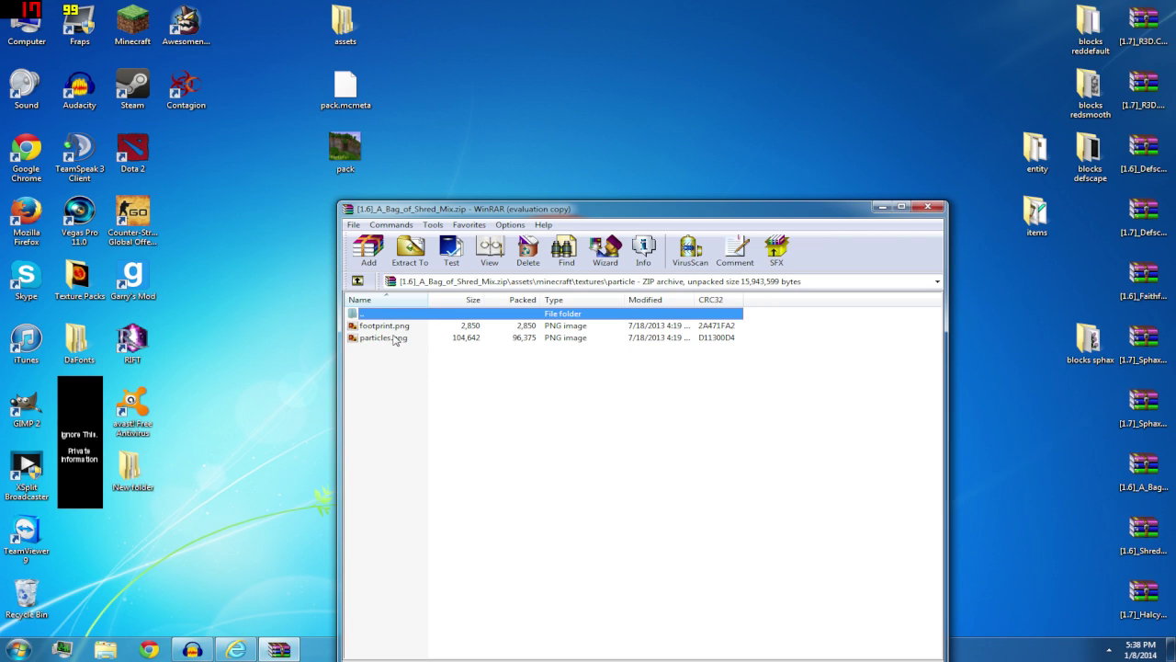
{"action": "left_click_drag", "start_coordinate": [385, 340], "coordinate": [287, 425]}
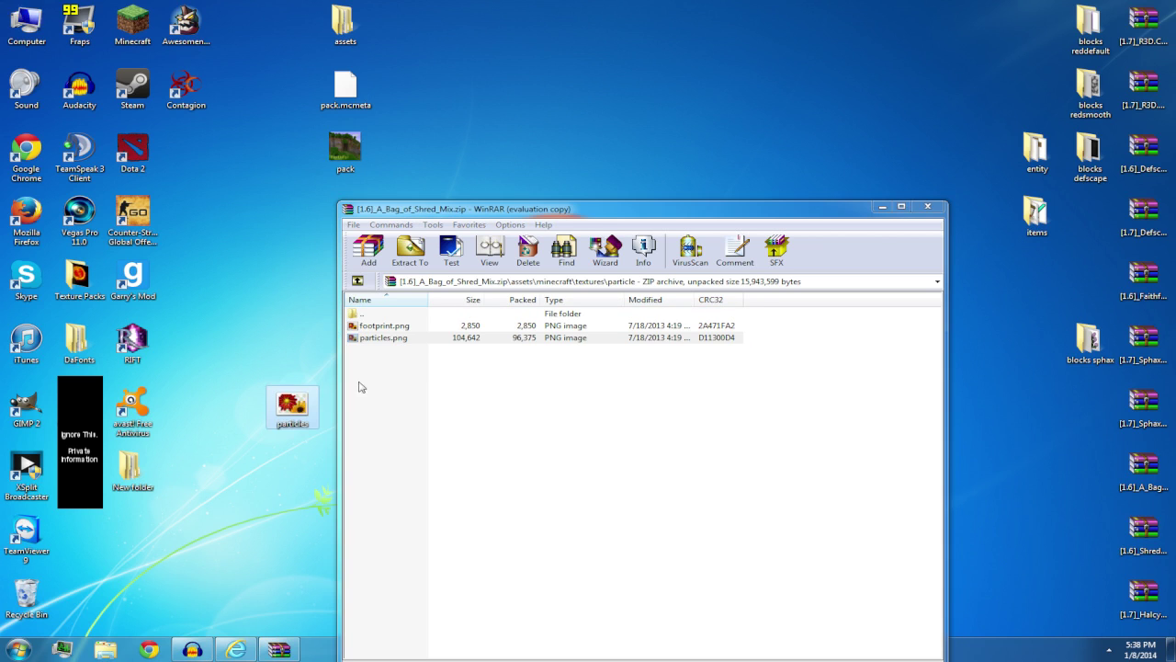
Close the archive window, view the extracted particles image, and reposition the image viewer to uncover the desktop icons
{"action": "left_click", "coordinate": [930, 207]}
{"action": "double_click", "coordinate": [291, 409]}
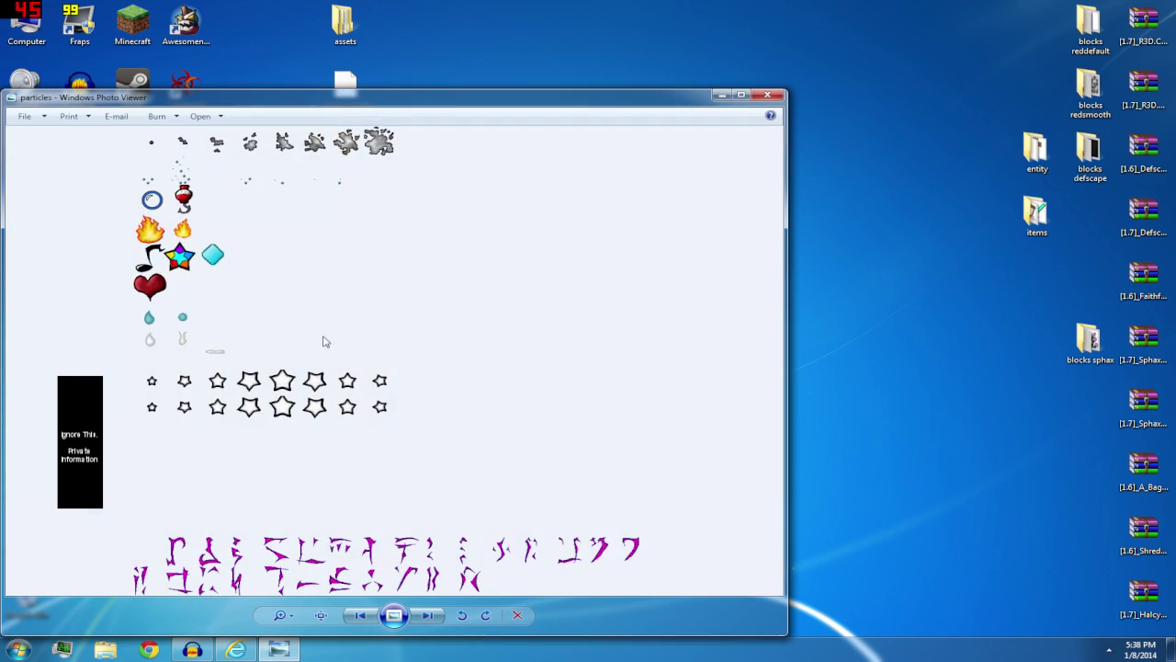
{"action": "scroll", "coordinate": [324, 339], "scroll_direction": "up", "scroll_amount": 3}
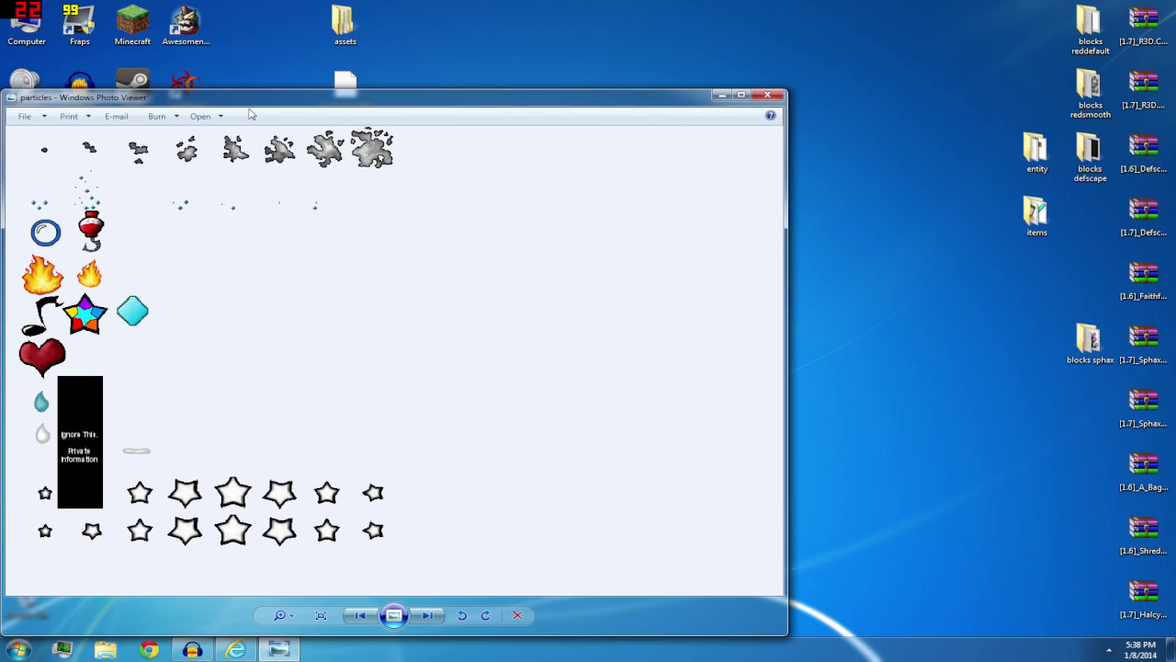
{"action": "left_click_drag", "start_coordinate": [250, 114], "coordinate": [628, 43]}
{"action": "scroll", "coordinate": [549, 418], "scroll_direction": "down", "scroll_amount": 2}
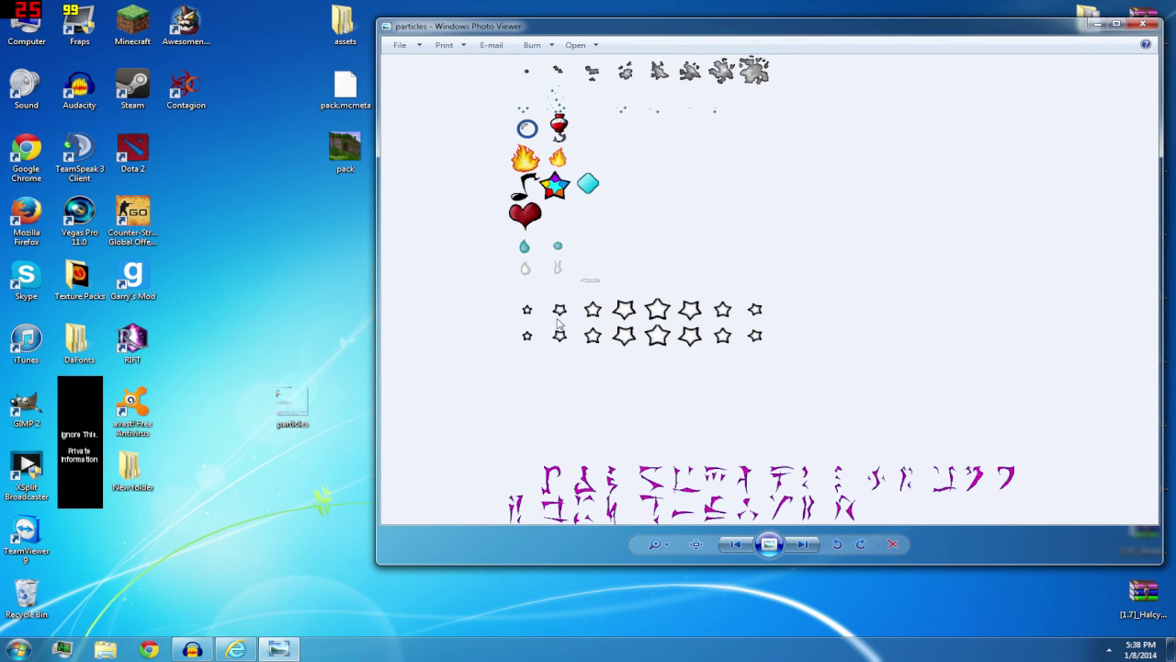
Examine the particle sprites enlarged, from the bubble, flames, note and heart down to the drops and stars
{"action": "scroll", "coordinate": [709, 326], "scroll_direction": "up", "scroll_amount": 2}
{"action": "left_click_drag", "start_coordinate": [563, 91], "coordinate": [562, 162]}
{"action": "scroll", "coordinate": [562, 161], "scroll_direction": "down", "scroll_amount": 2}
{"action": "scroll", "coordinate": [525, 250], "scroll_direction": "up", "scroll_amount": 2}
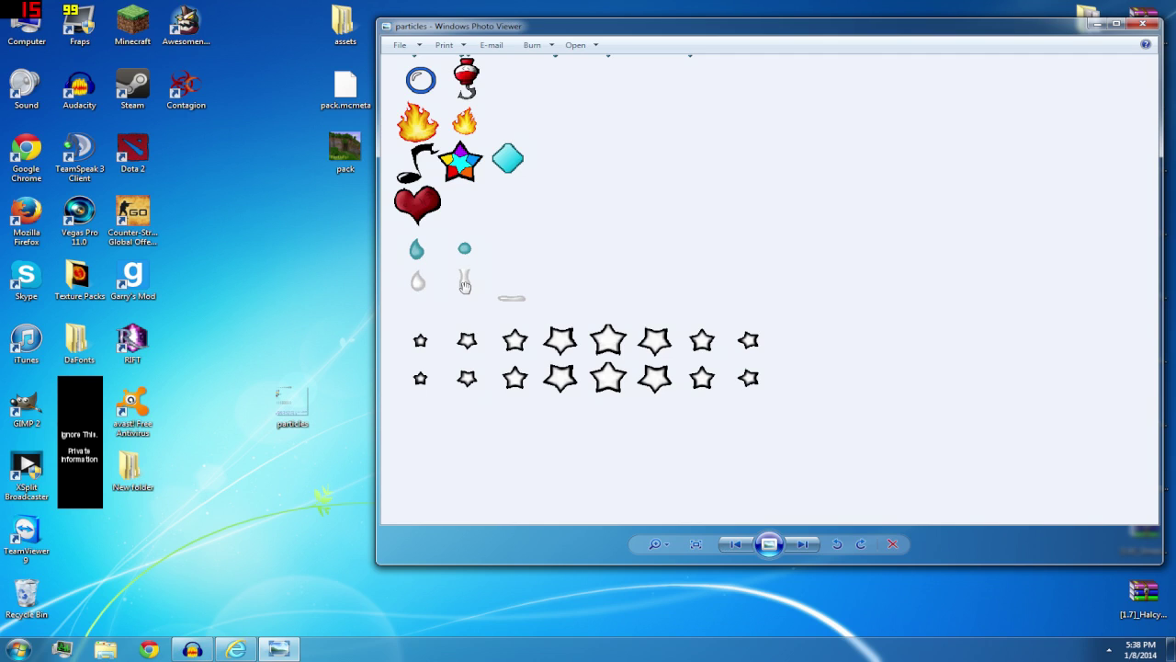
{"action": "left_click_drag", "start_coordinate": [423, 288], "coordinate": [427, 291]}
{"action": "scroll", "coordinate": [467, 354], "scroll_direction": "down", "scroll_amount": 1}
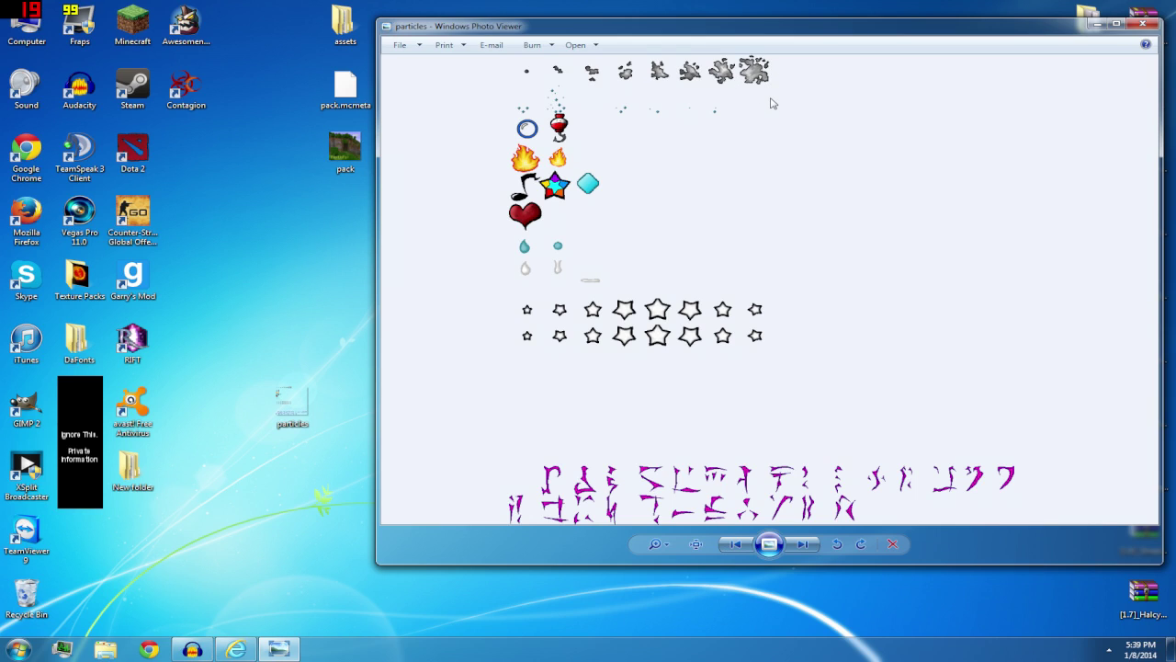
{"action": "left_click_drag", "start_coordinate": [708, 27], "coordinate": [604, 30]}
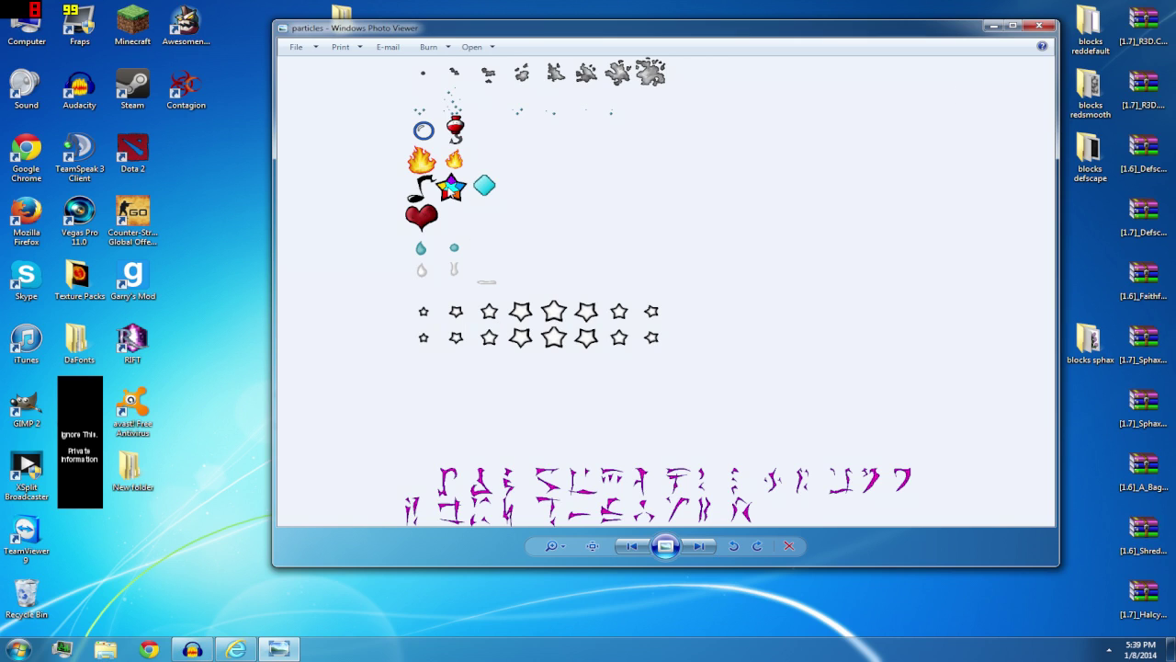
Close the image viewer and move the particles file on the desktop beside the source pack archives
{"action": "left_click", "coordinate": [1039, 26]}
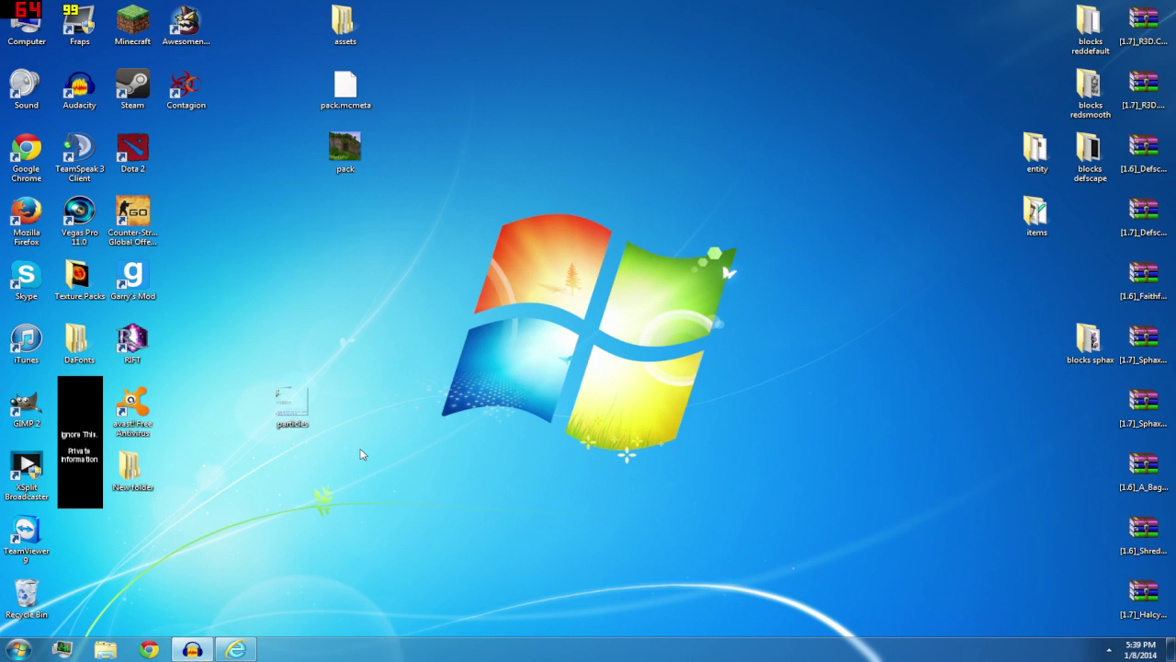
{"action": "left_click", "coordinate": [312, 420]}
{"action": "left_click_drag", "start_coordinate": [311, 420], "coordinate": [1002, 533]}
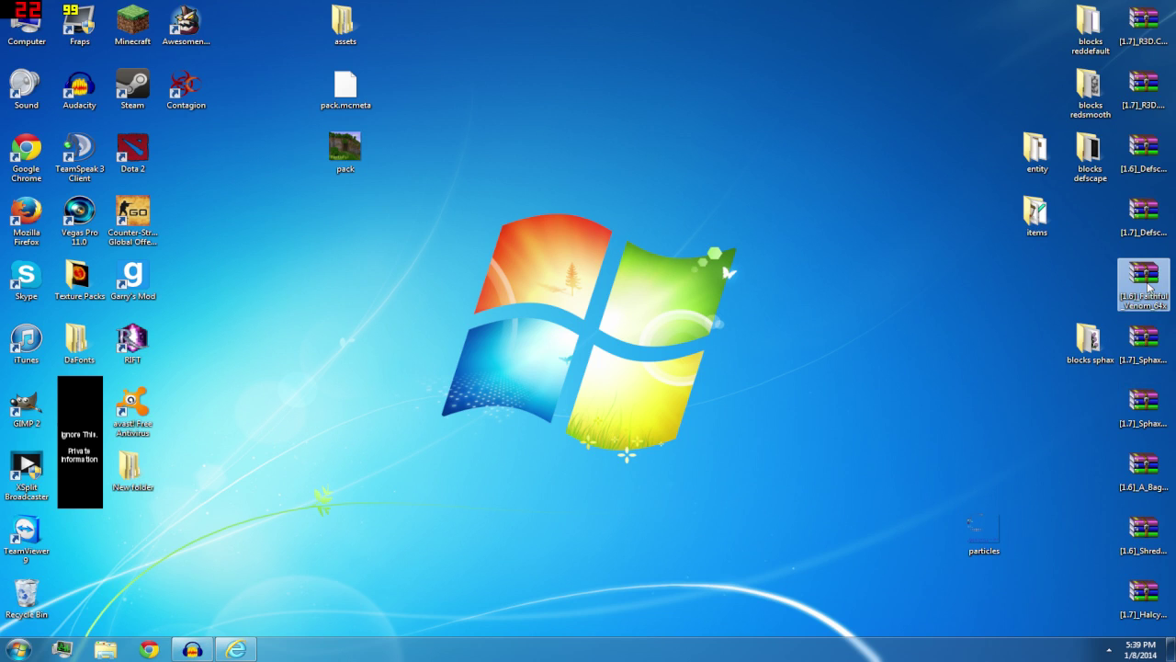
Point out the Faithful Venom, Sphax and Defscape source pack archives on the desktop
{"action": "left_click", "coordinate": [1136, 356]}
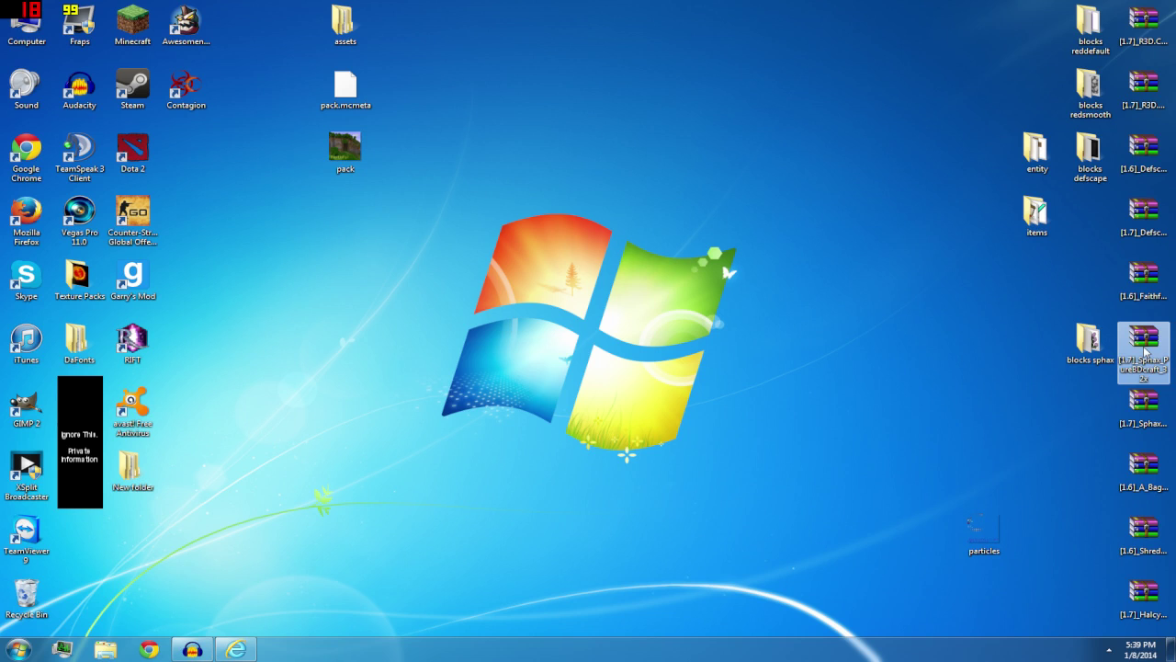
{"action": "left_click", "coordinate": [1148, 292]}
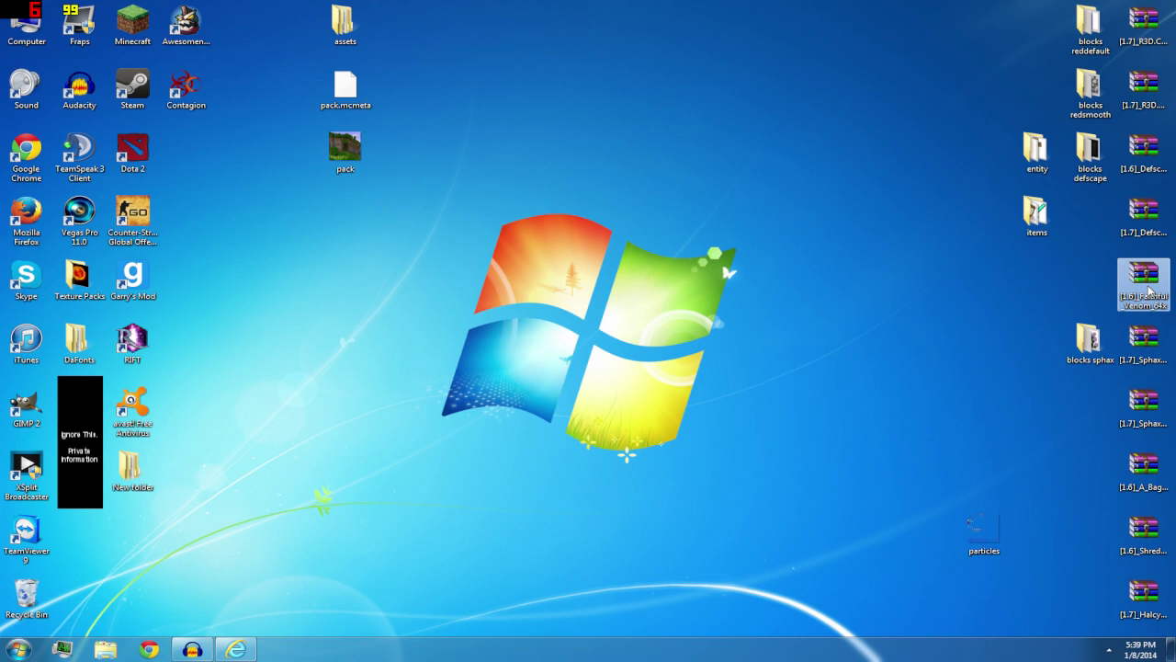
{"action": "left_click", "coordinate": [1149, 414]}
{"action": "left_click", "coordinate": [1152, 281]}
{"action": "left_click", "coordinate": [1145, 232]}
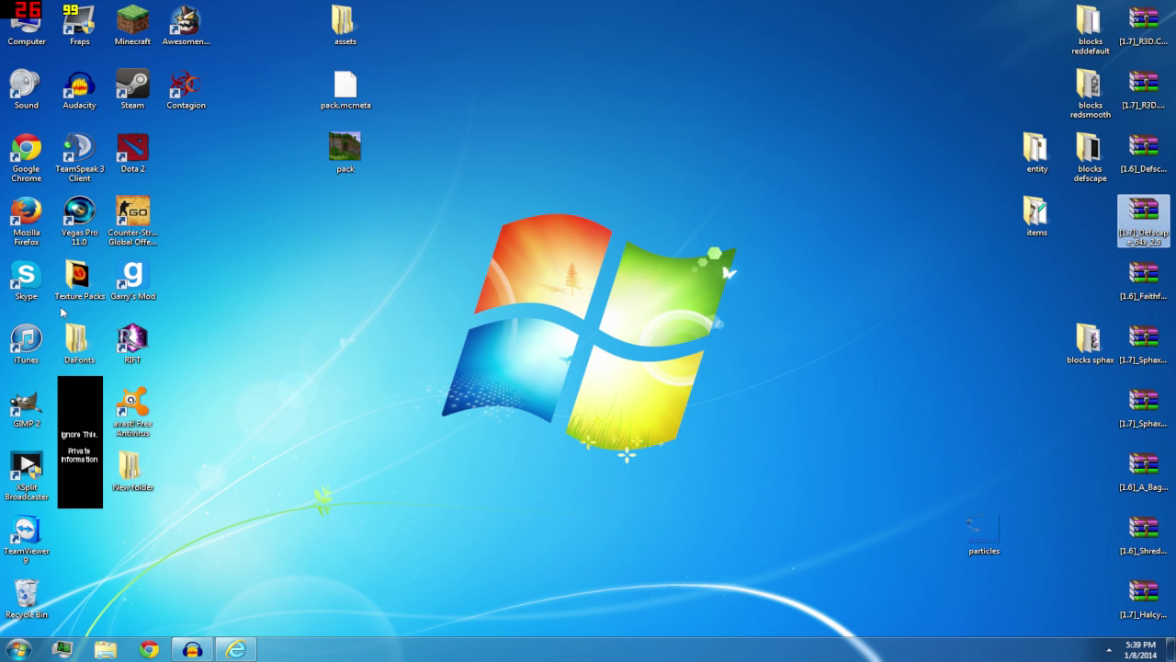
Preview the sun image from the Texture Packs folder, point out the SixtyGig Core archive, and close the folder
{"action": "double_click", "coordinate": [79, 276]}
{"action": "double_click", "coordinate": [354, 324]}
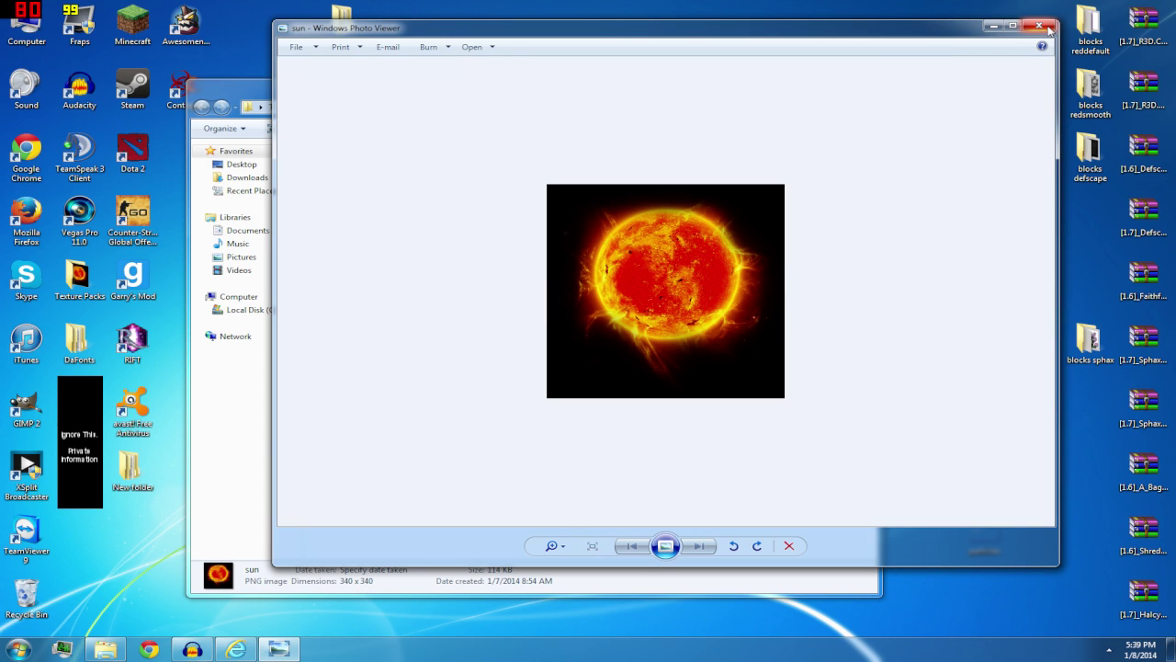
{"action": "left_click", "coordinate": [1048, 29]}
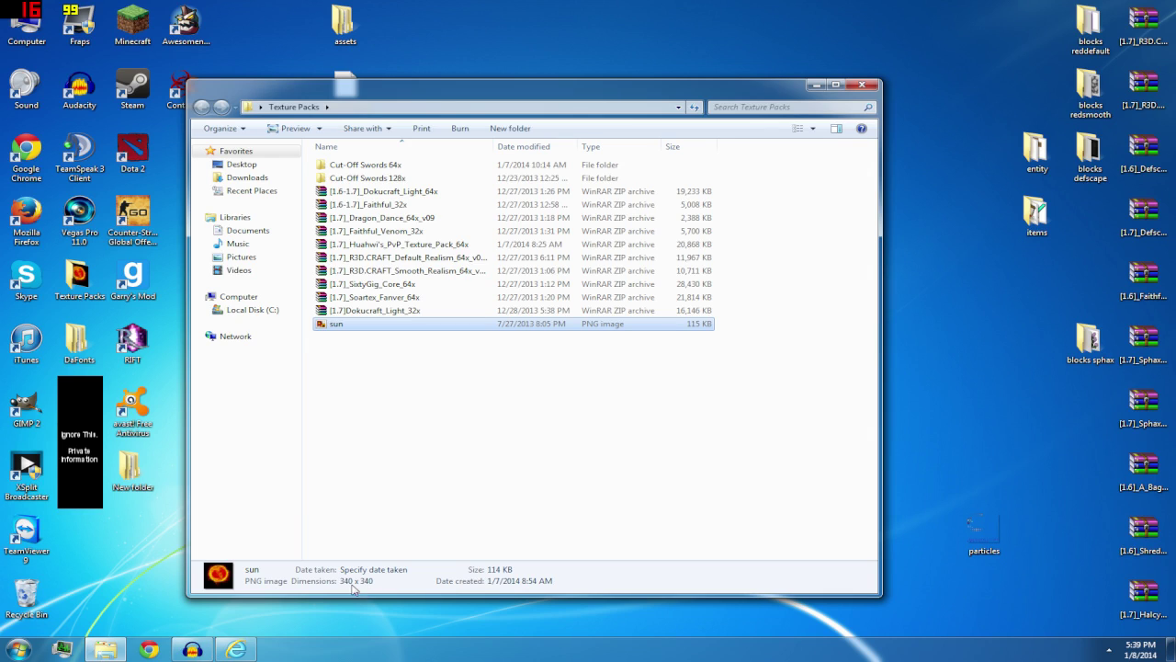
{"action": "double_click", "coordinate": [333, 325]}
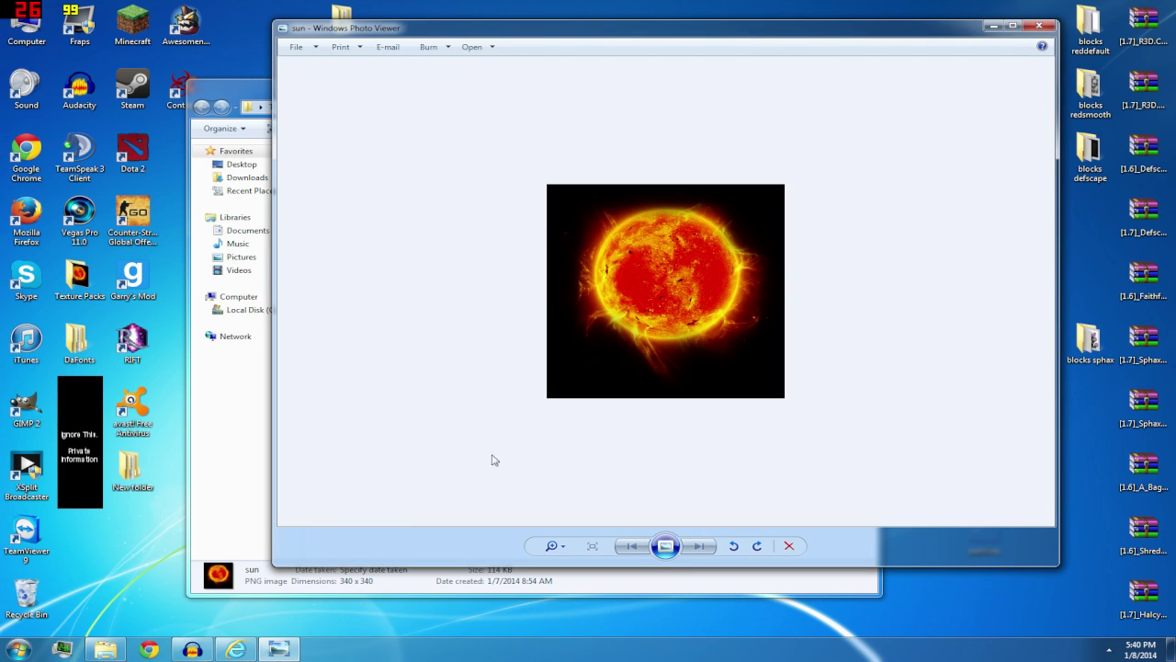
{"action": "left_click", "coordinate": [1039, 26]}
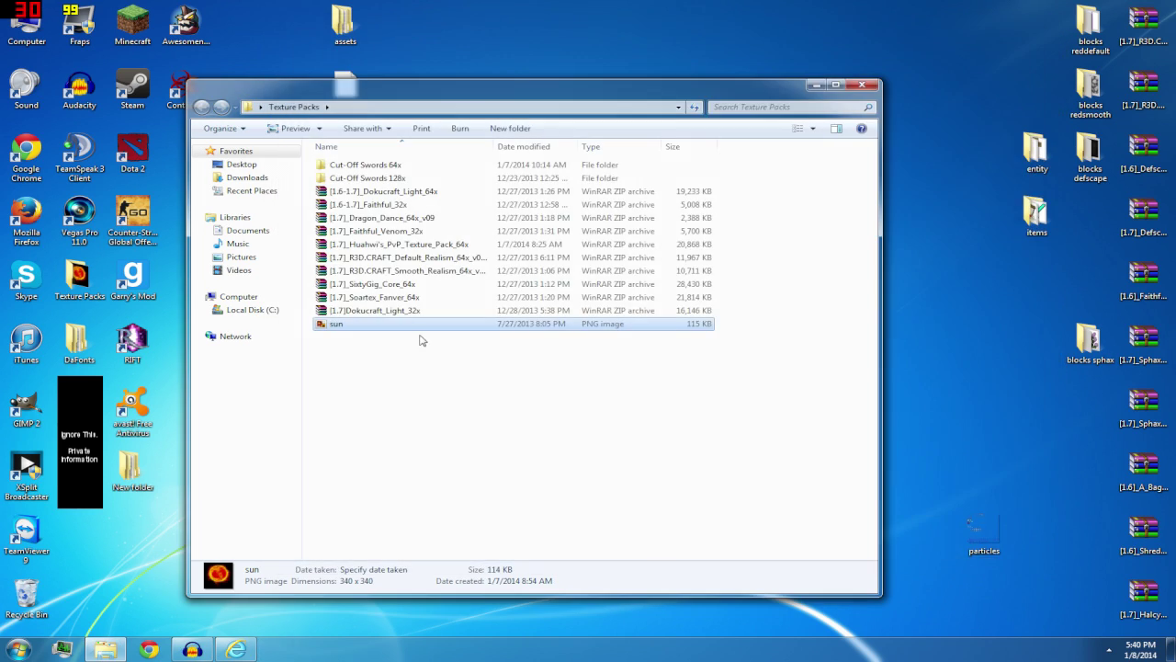
{"action": "left_click", "coordinate": [372, 283]}
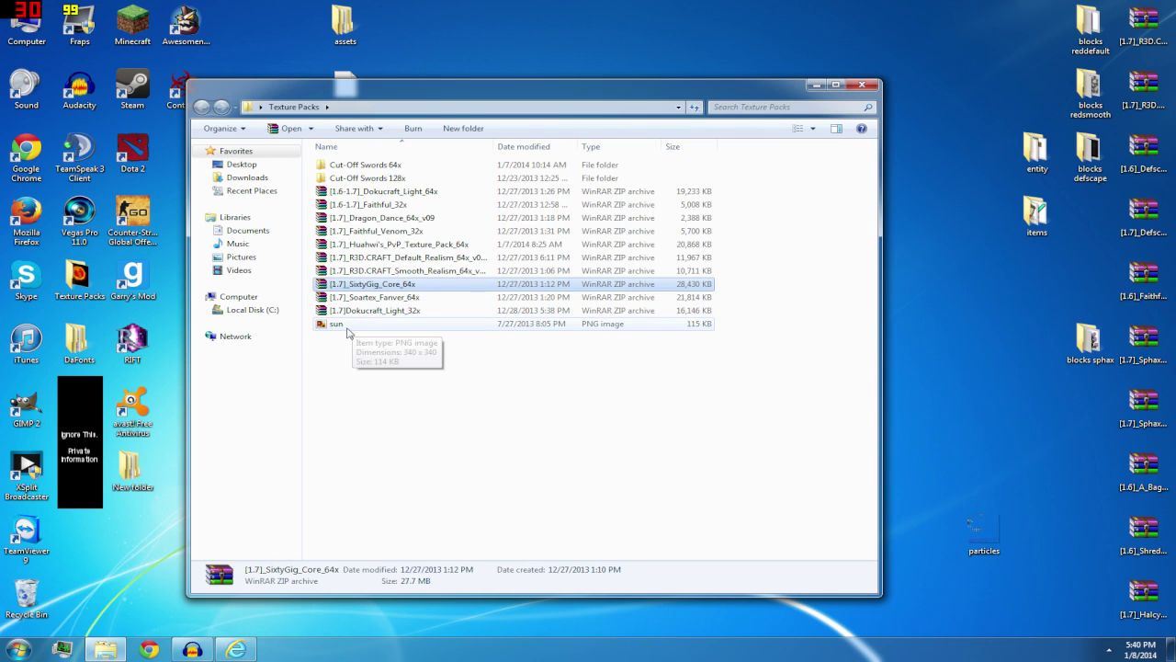
{"action": "left_click", "coordinate": [339, 324]}
{"action": "left_click", "coordinate": [871, 86]}
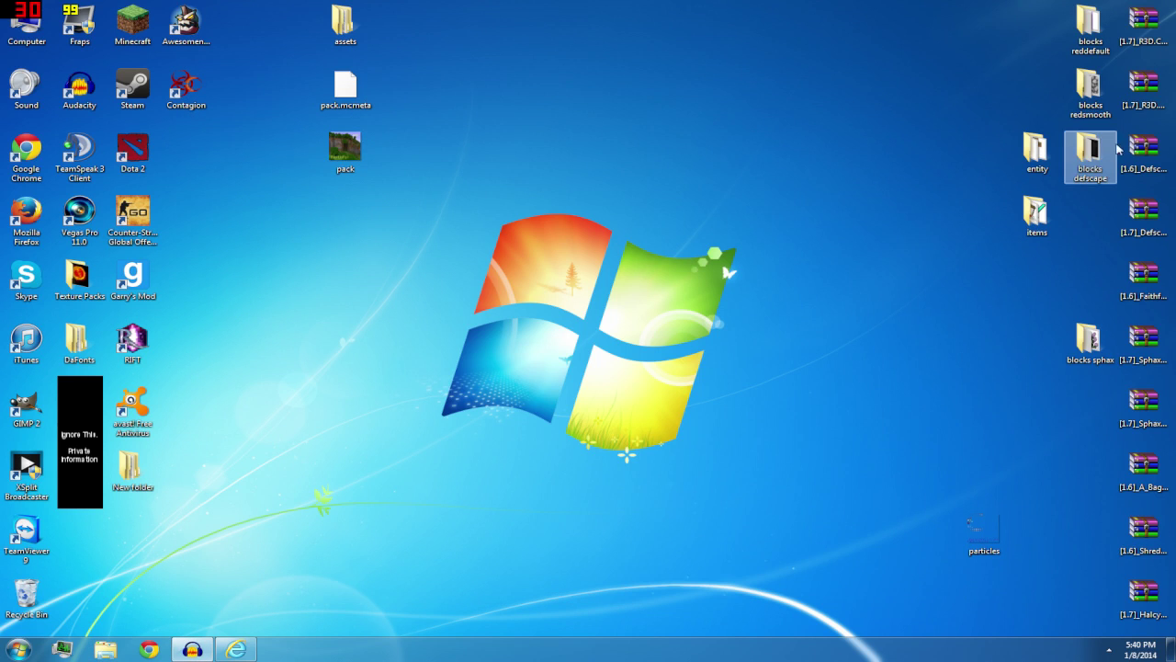
Open the desktop's assets folder and go to minecraft\textures\gui, checking the font folder on the way
{"action": "double_click", "coordinate": [358, 32]}
{"action": "double_click", "coordinate": [341, 166]}
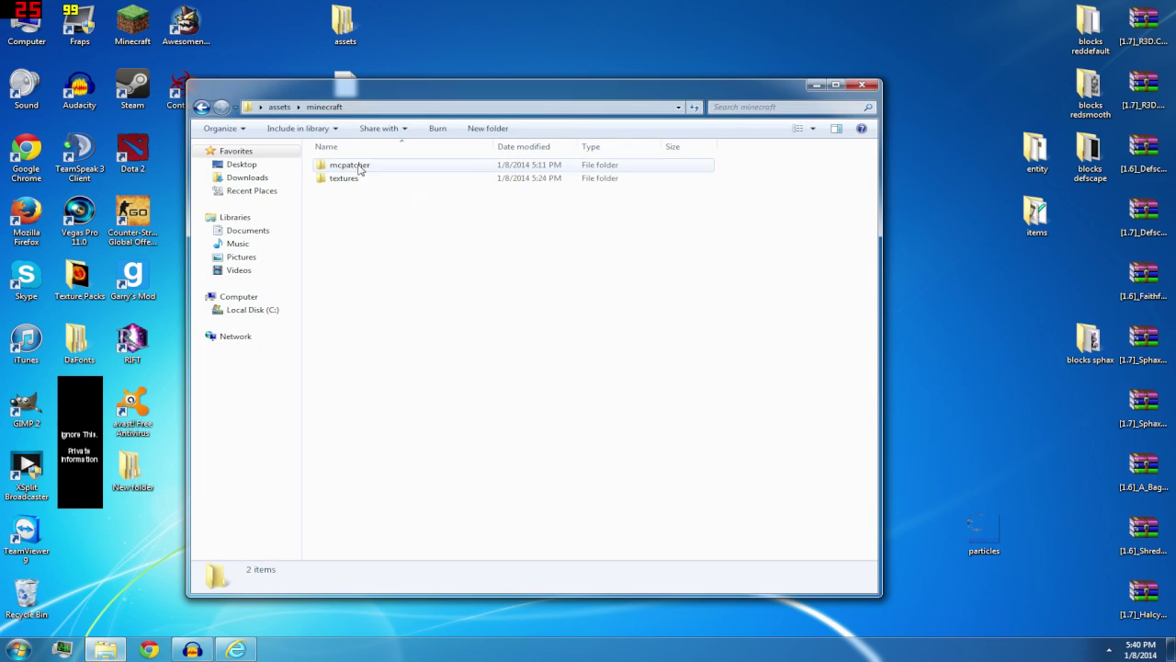
{"action": "double_click", "coordinate": [340, 179]}
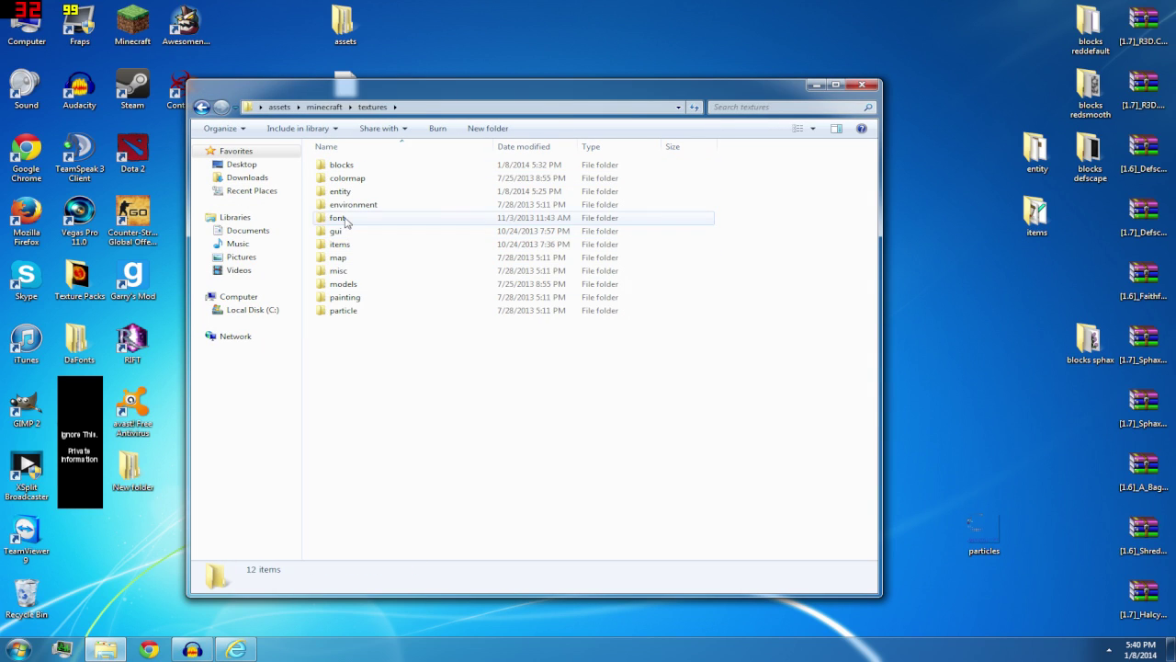
{"action": "double_click", "coordinate": [339, 218]}
{"action": "left_click", "coordinate": [201, 108]}
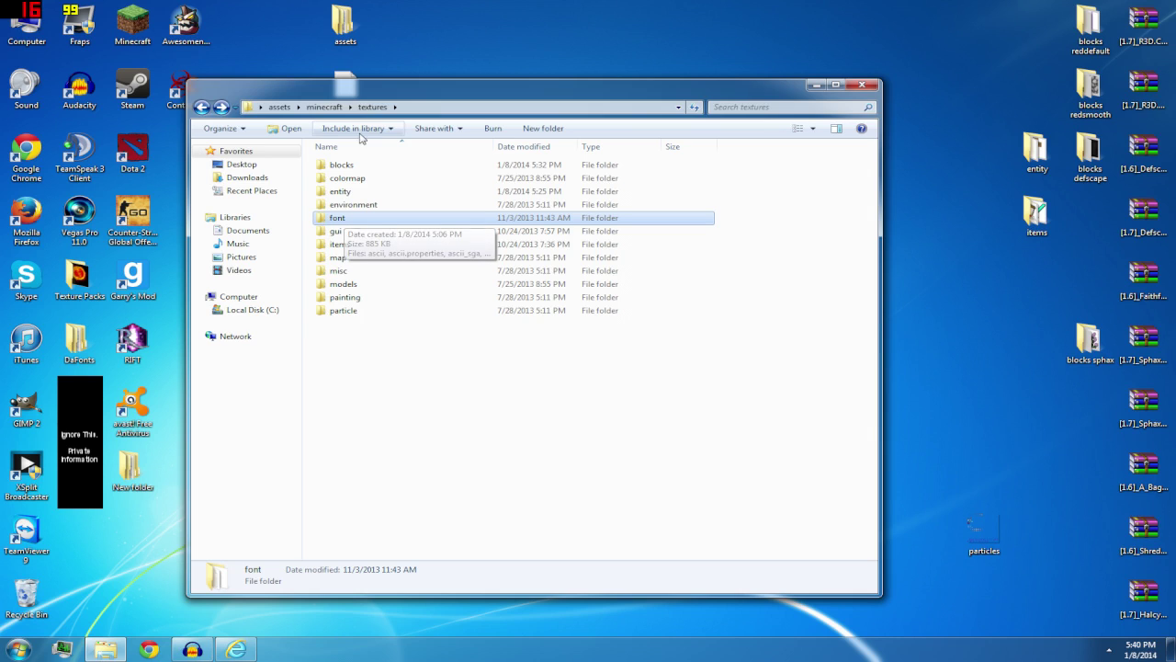
{"action": "key", "text": "Down"}
{"action": "key", "text": "Down"}
{"action": "double_click", "coordinate": [342, 233]}
Preview the widgets image from the gui folder and close the viewer
{"action": "left_click", "coordinate": [422, 258]}
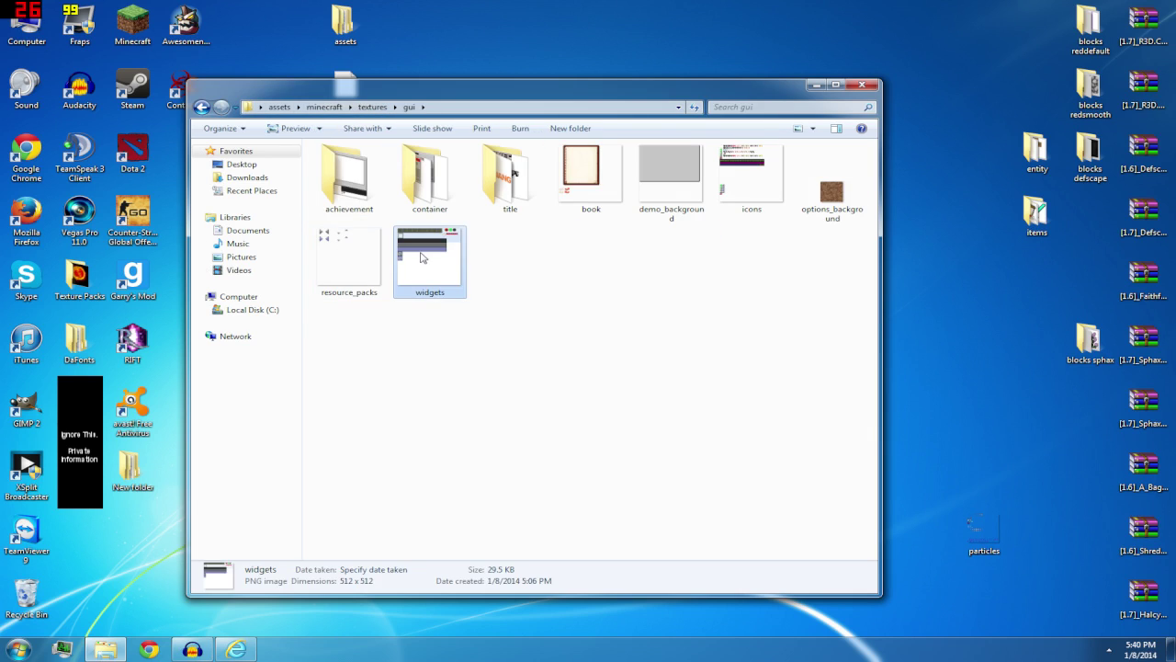
{"action": "double_click", "coordinate": [422, 272]}
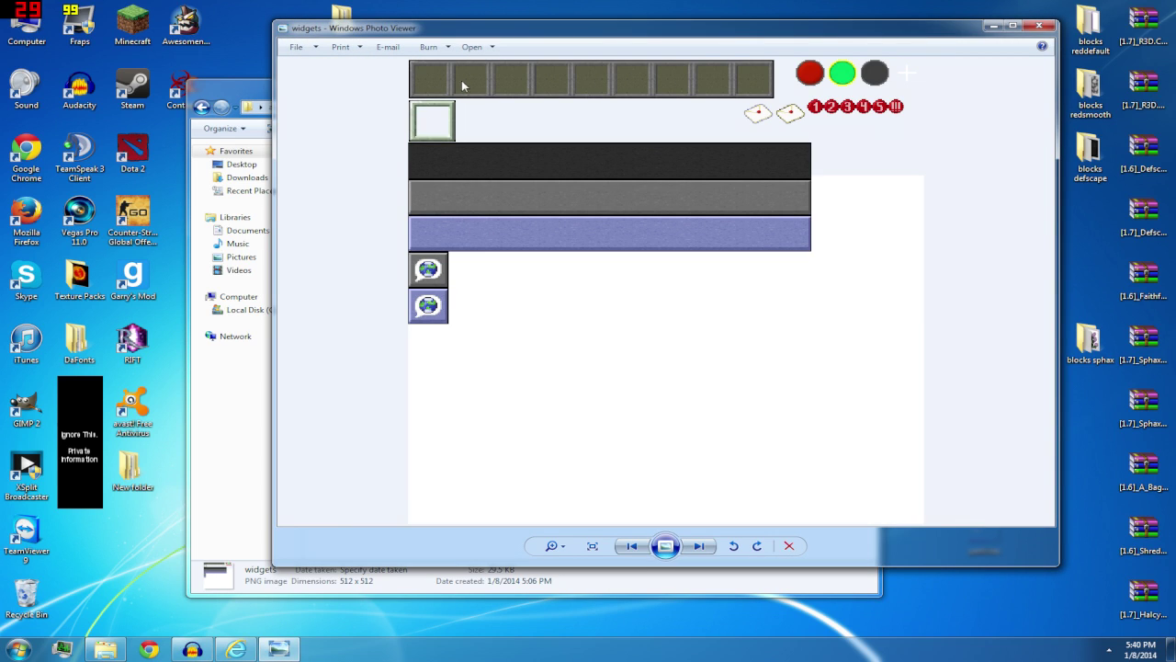
{"action": "left_click", "coordinate": [1039, 26]}
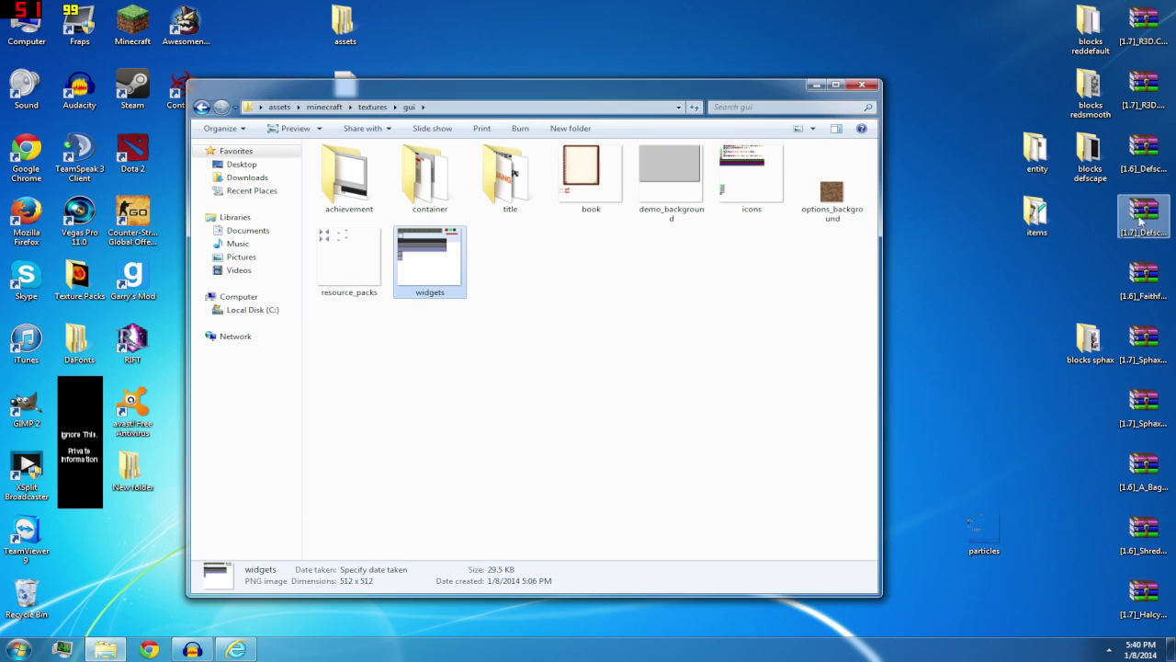
Check the [1.6]_Faithful_Venom_64x and [1.7]_Defscape_64x_2.5 archives for the source of the widgets texture, closing each one
{"action": "left_click", "coordinate": [1147, 219]}
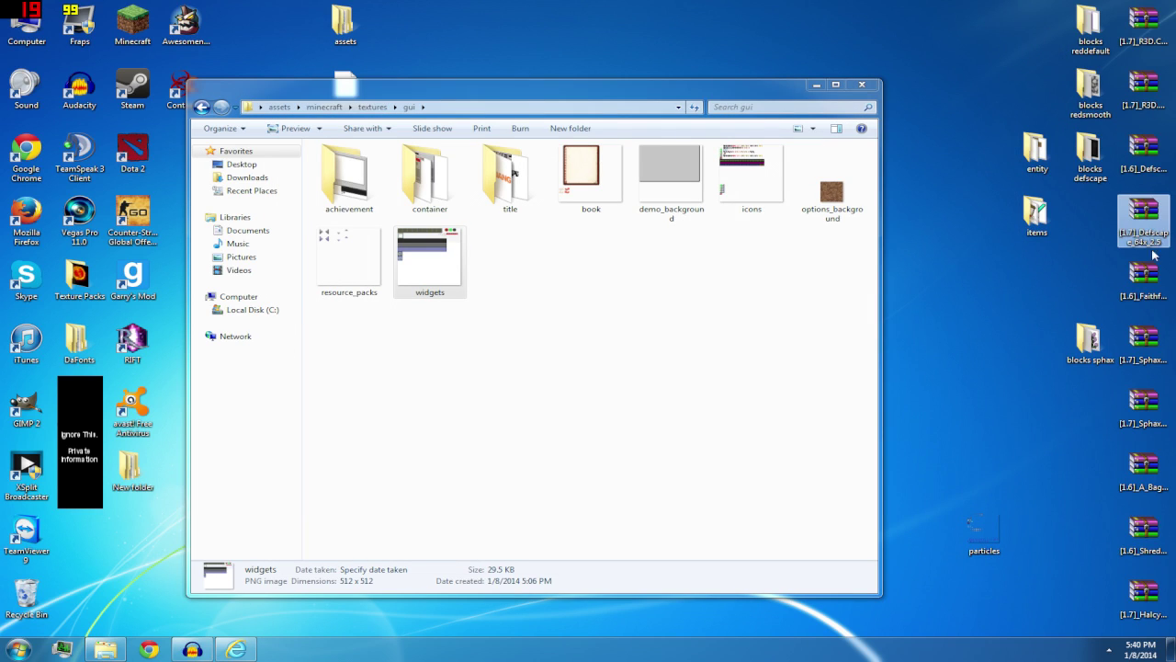
{"action": "left_click", "coordinate": [1153, 282]}
{"action": "double_click", "coordinate": [1145, 284]}
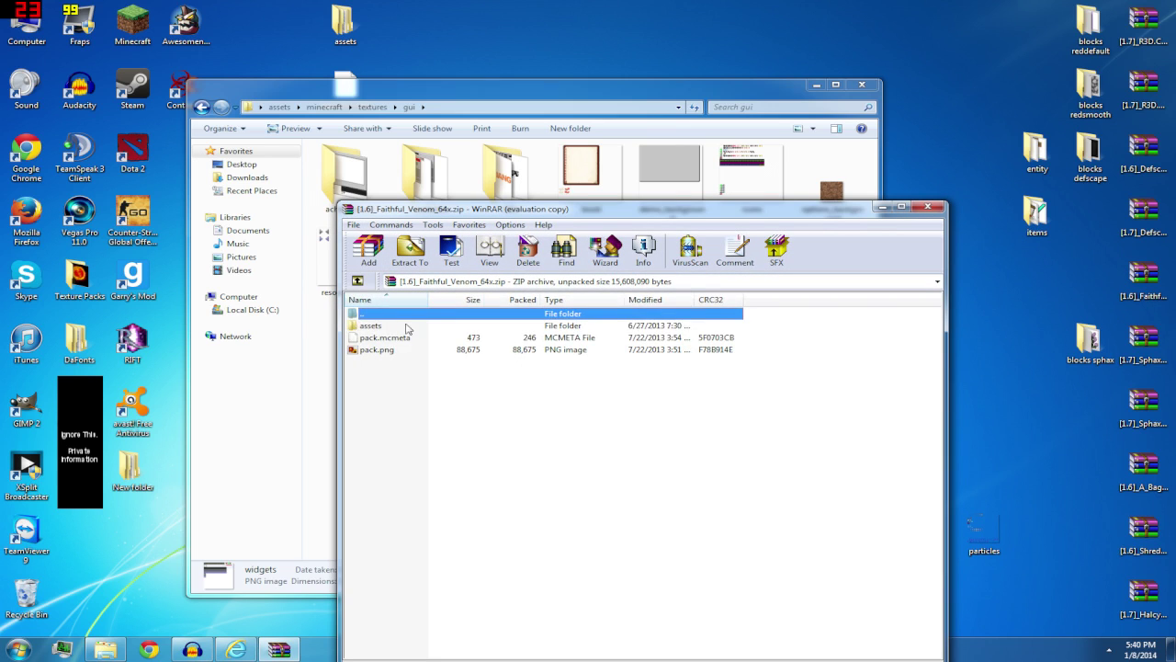
{"action": "key", "text": "Escape"}
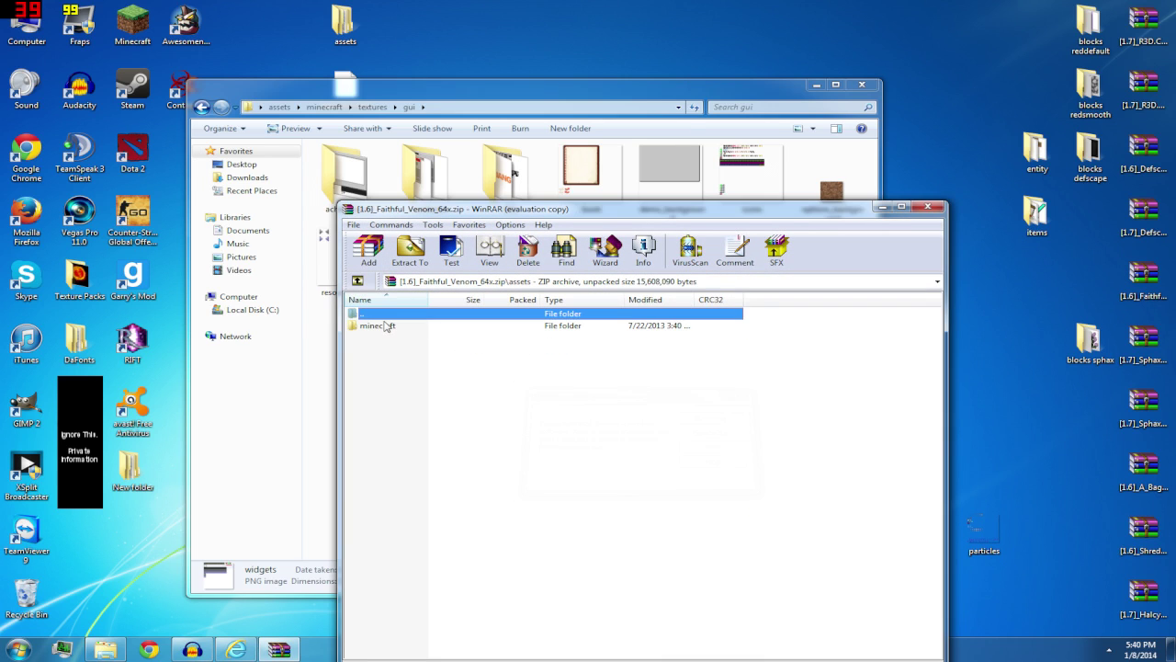
{"action": "left_click", "coordinate": [928, 207]}
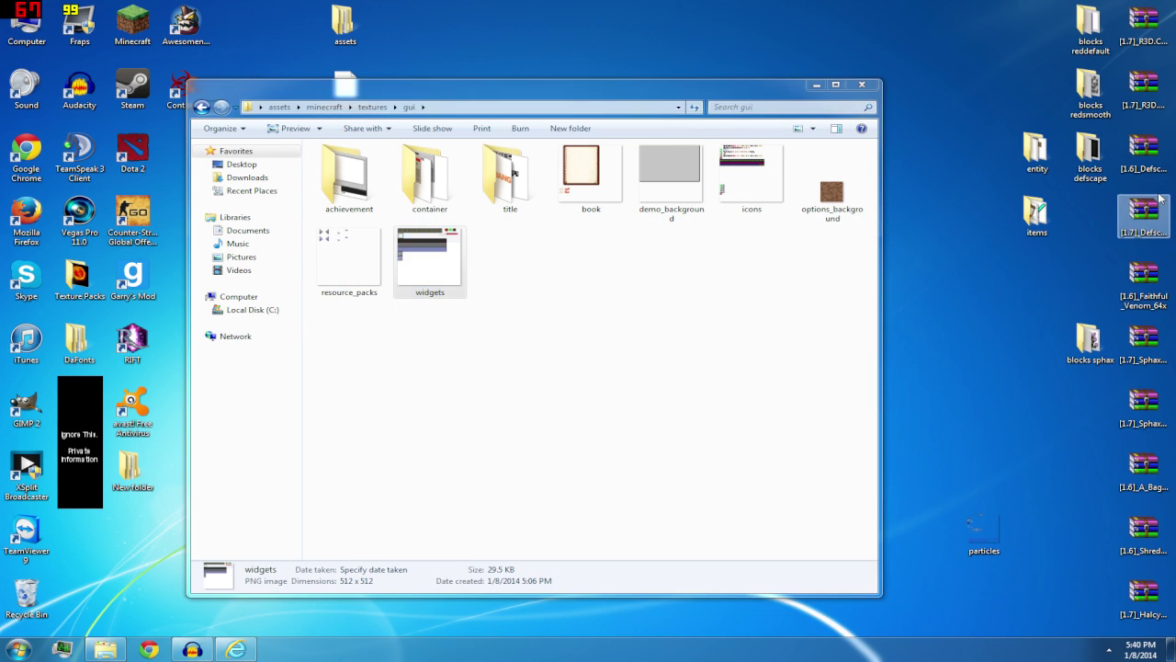
{"action": "left_click", "coordinate": [1144, 156]}
{"action": "double_click", "coordinate": [1143, 225]}
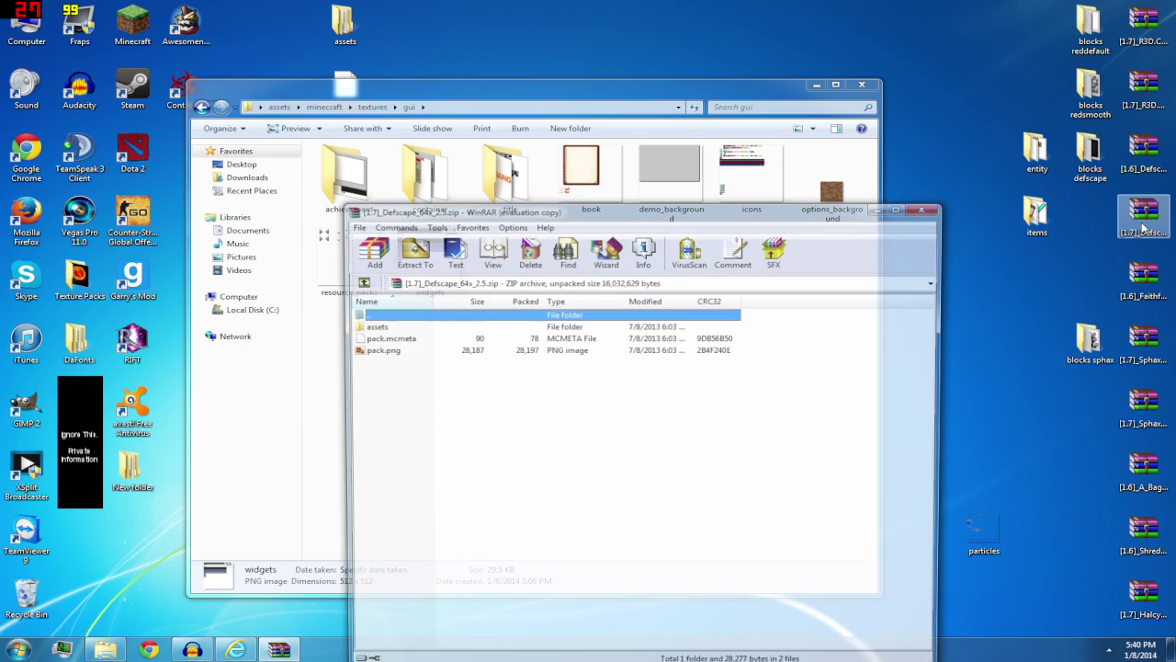
{"action": "left_click", "coordinate": [930, 207]}
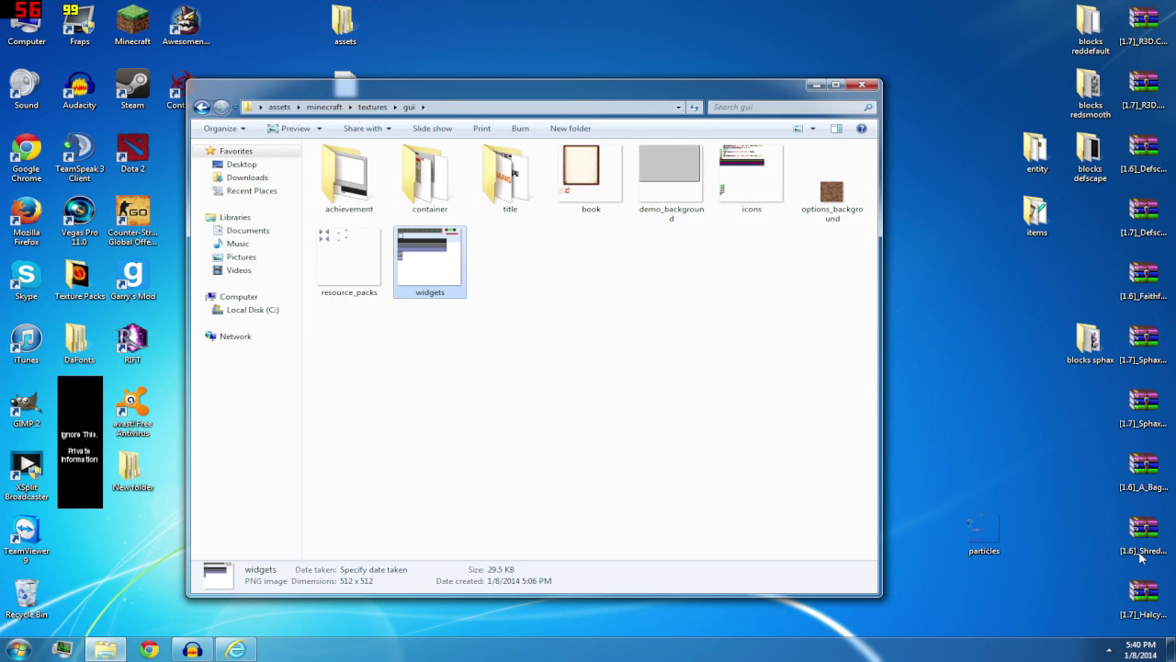
Look through the source pack archives on the desktop, from Faithful Venom down to Shredders Faithful and up to R3D.CRAFT
{"action": "left_click", "coordinate": [1144, 280]}
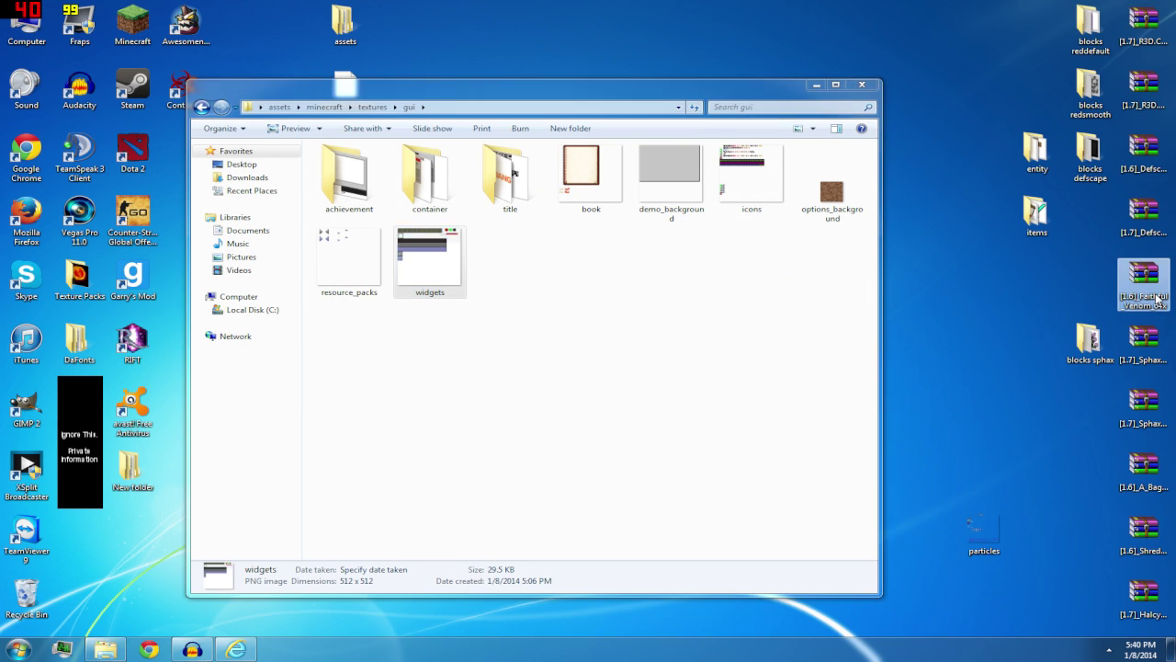
{"action": "left_click", "coordinate": [1144, 347]}
{"action": "key", "text": "Down"}
{"action": "key", "text": "Down"}
{"action": "key", "text": "Down"}
{"action": "key", "text": "Down"}
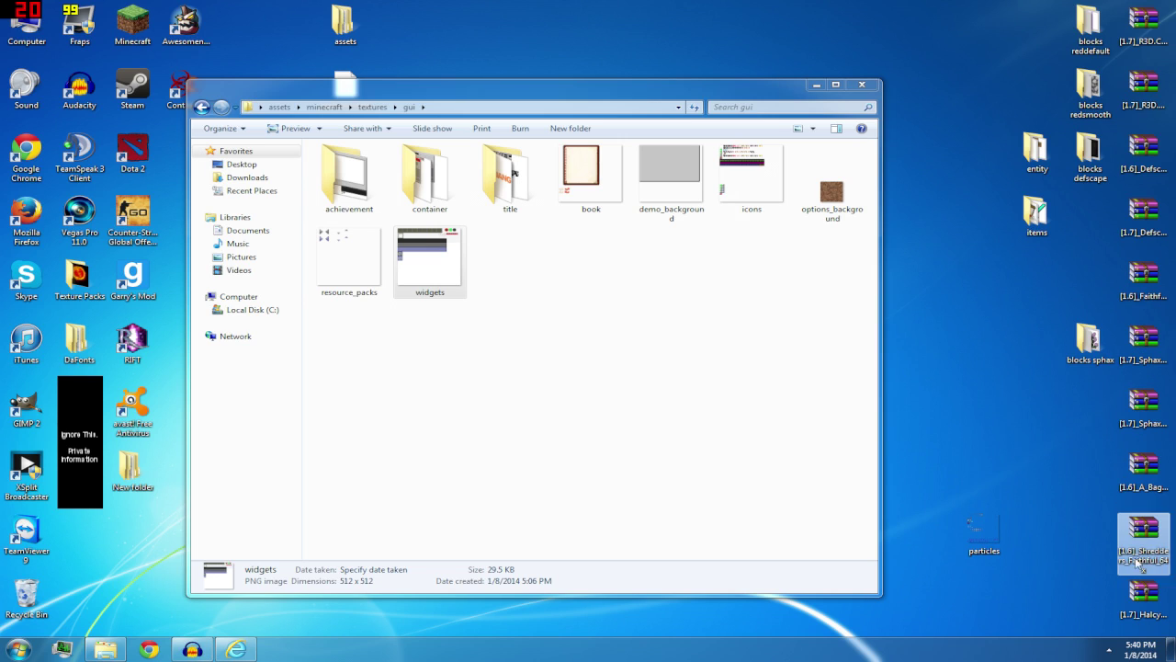
{"action": "key", "text": "Up"}
{"action": "key", "text": "Up"}
{"action": "key", "text": "Up"}
{"action": "key", "text": "Up"}
{"action": "key", "text": "Up"}
{"action": "key", "text": "Up"}
{"action": "key", "text": "Up"}
{"action": "key", "text": "Up"}
{"action": "key", "text": "Up"}
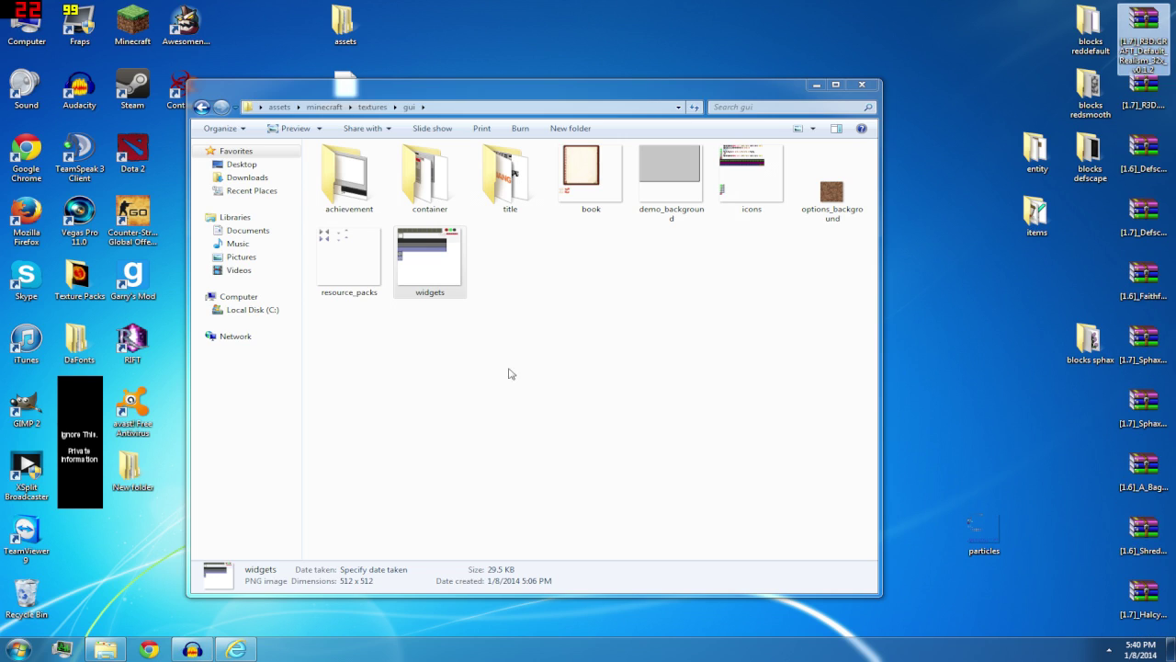
Move the [1.7]_Faithful_Venom_32x archive from the Texture Packs folder to the desktop and close the folder
{"action": "key", "text": "super"}
{"action": "left_click", "coordinate": [110, 302]}
{"action": "double_click", "coordinate": [111, 302]}
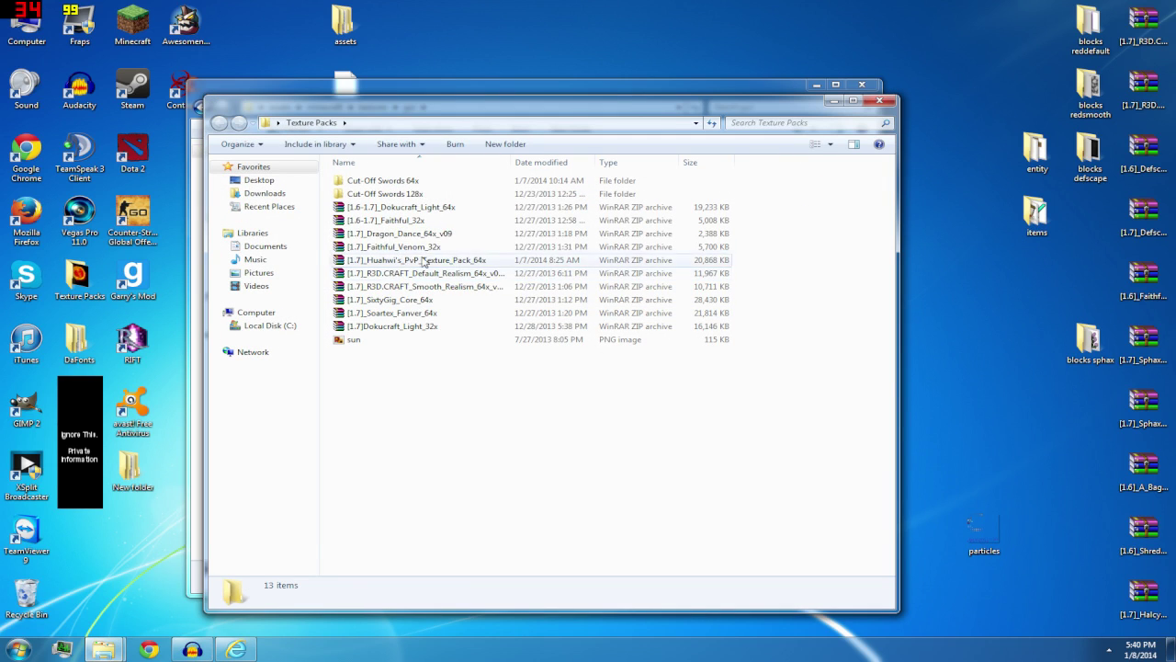
{"action": "left_click_drag", "start_coordinate": [405, 251], "coordinate": [1071, 276]}
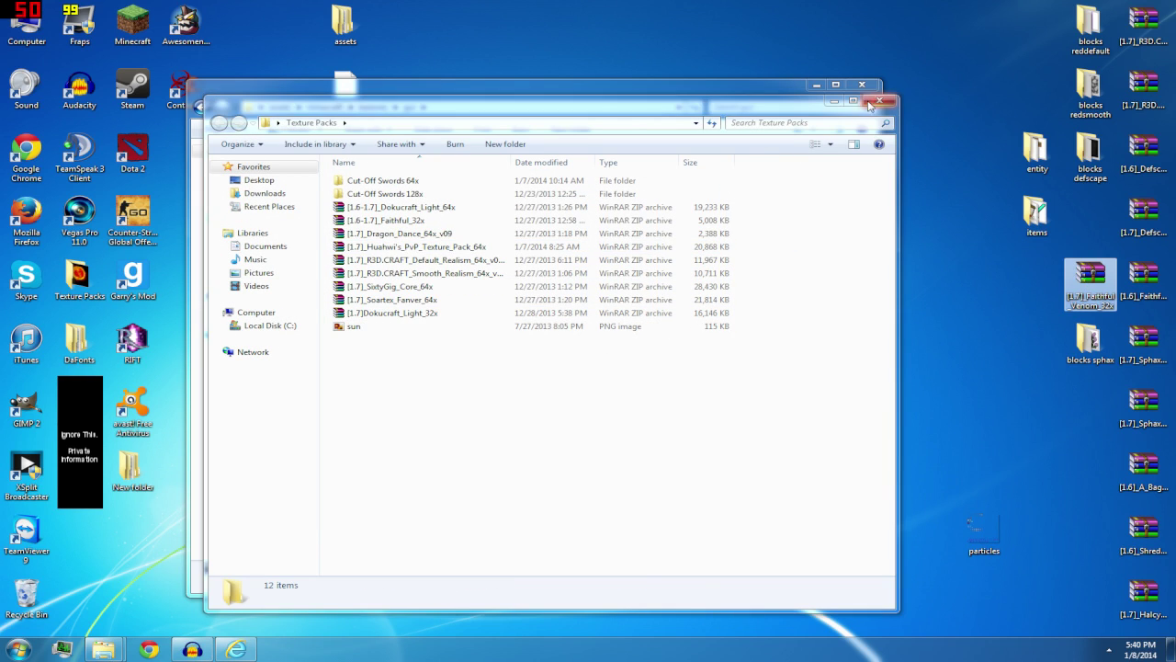
{"action": "key", "text": "alt+F4"}
Extract widgets.png from the textures gui folder of the [1.7]_Faithful_Venom_32x archive to the desktop and close the archive
{"action": "double_click", "coordinate": [1071, 275]}
{"action": "double_click", "coordinate": [411, 329]}
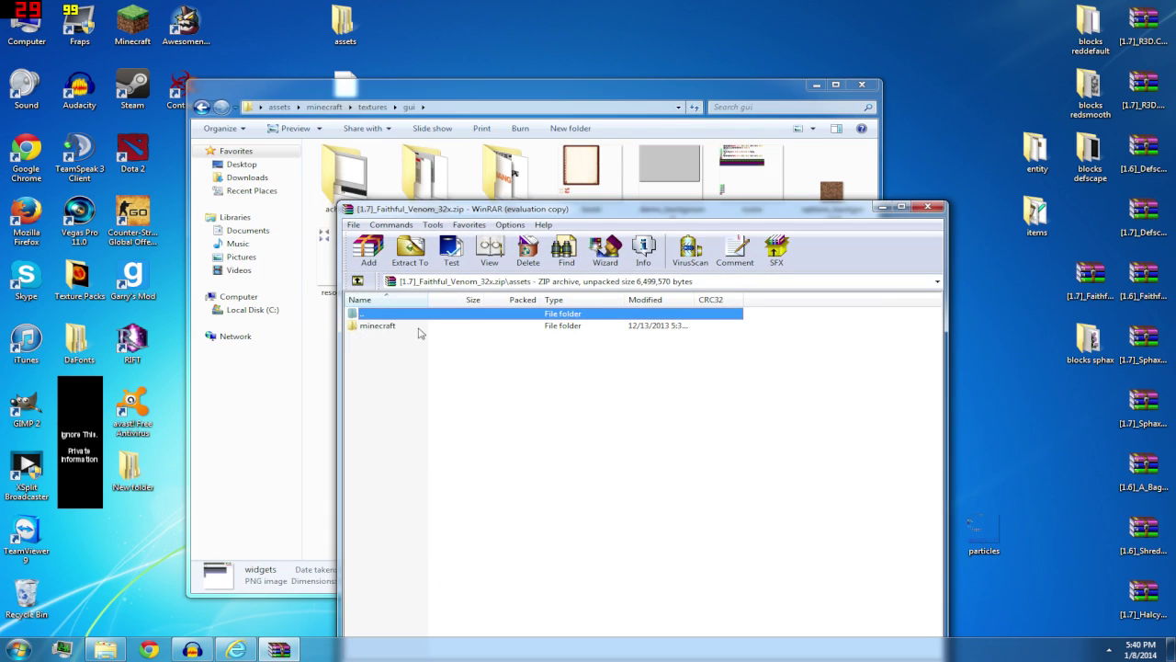
{"action": "double_click", "coordinate": [410, 328]}
{"action": "key", "text": "Escape"}
{"action": "double_click", "coordinate": [397, 351]}
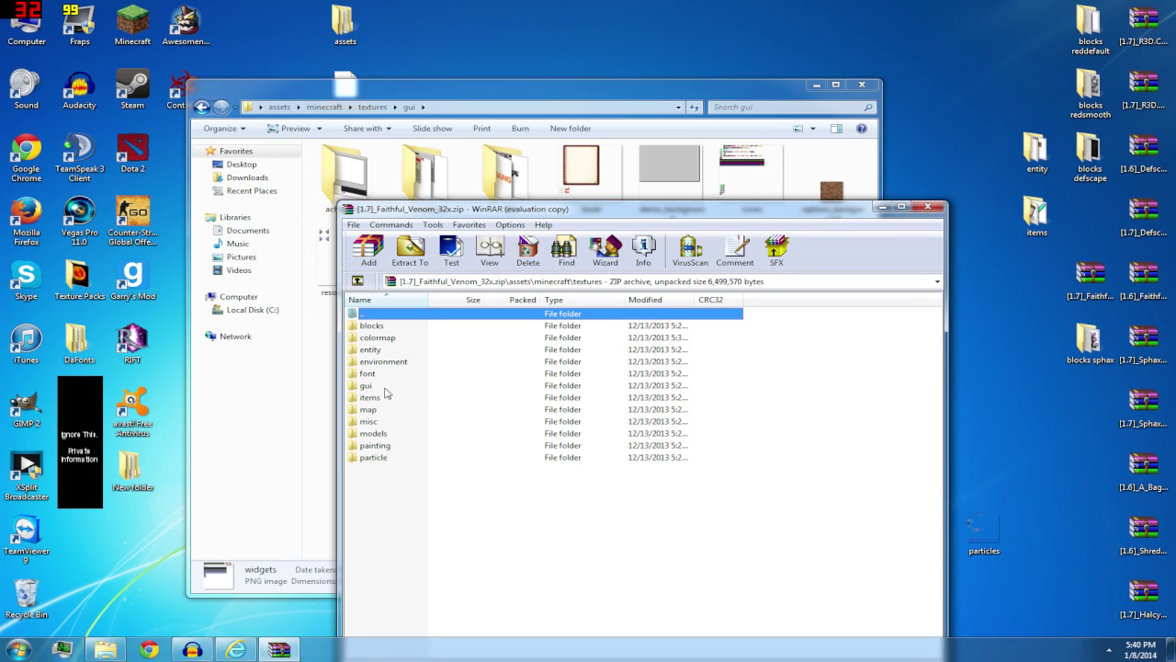
{"action": "double_click", "coordinate": [386, 384]}
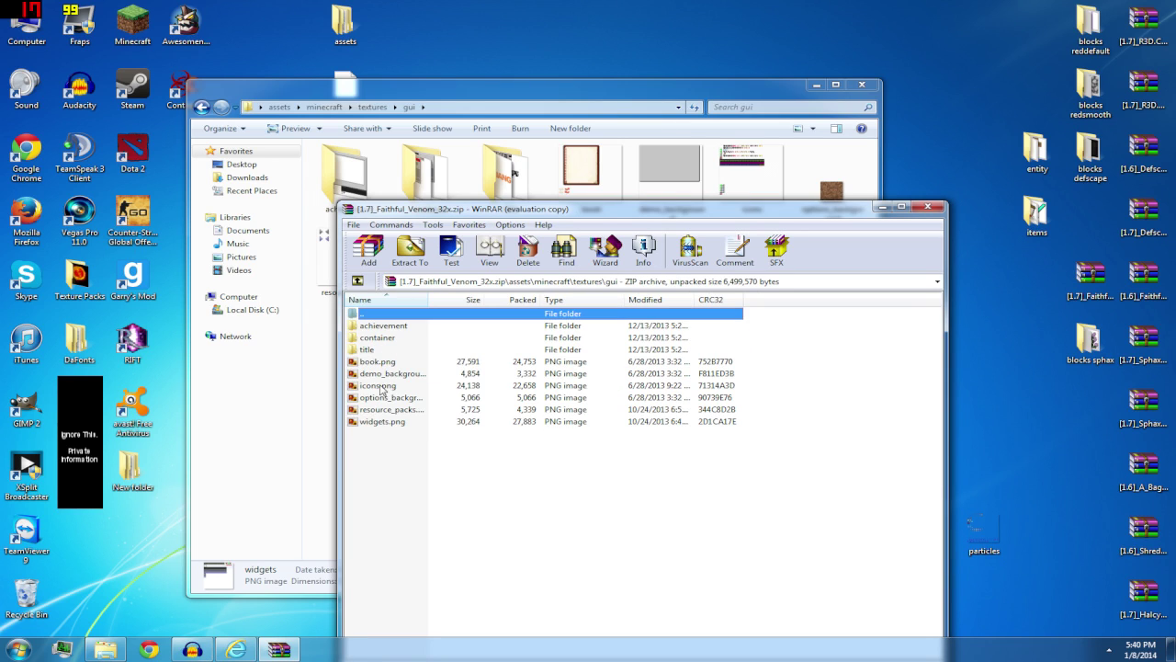
{"action": "left_click_drag", "start_coordinate": [380, 421], "coordinate": [984, 345]}
{"action": "left_click", "coordinate": [930, 208]}
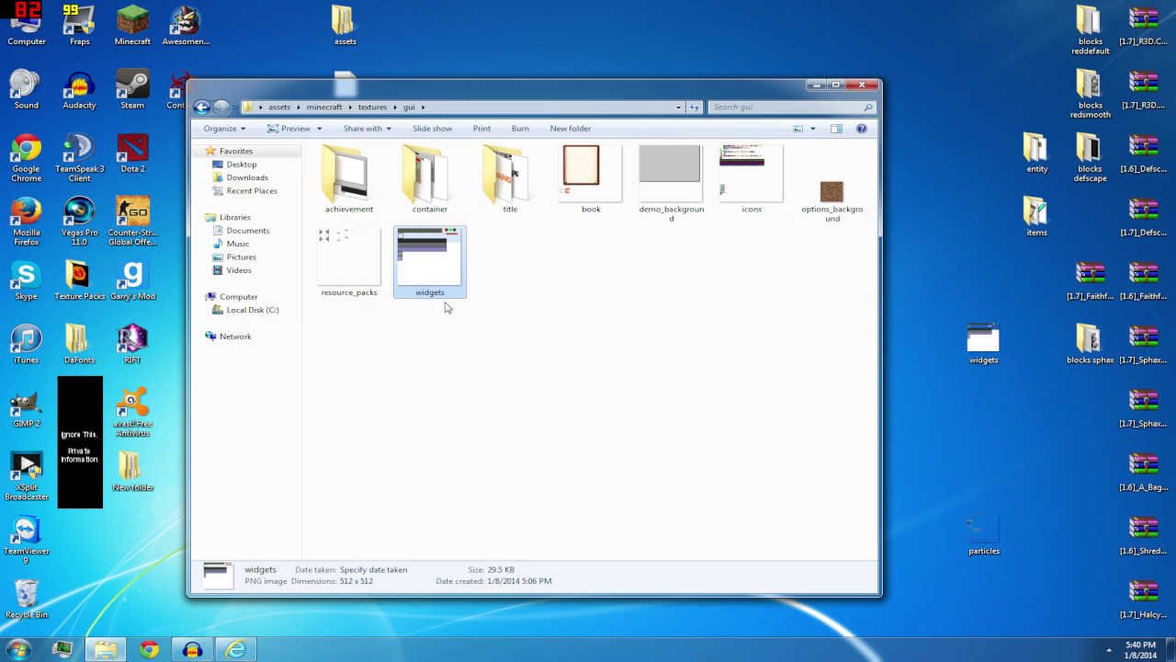
Compare the pack's widgets image with the extracted Faithful Venom 32x copy and move that desktop copy to the Recycle Bin
{"action": "double_click", "coordinate": [415, 264]}
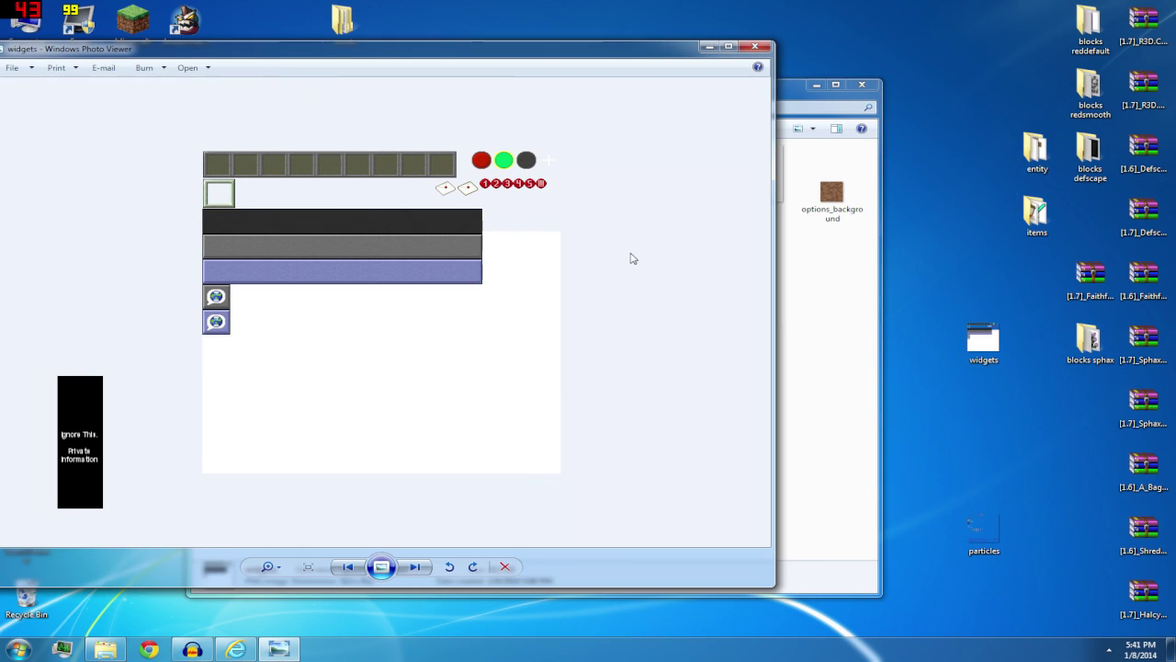
{"action": "double_click", "coordinate": [985, 340]}
{"action": "left_click_drag", "start_coordinate": [523, 35], "coordinate": [540, 62]}
{"action": "left_click", "coordinate": [1054, 53]}
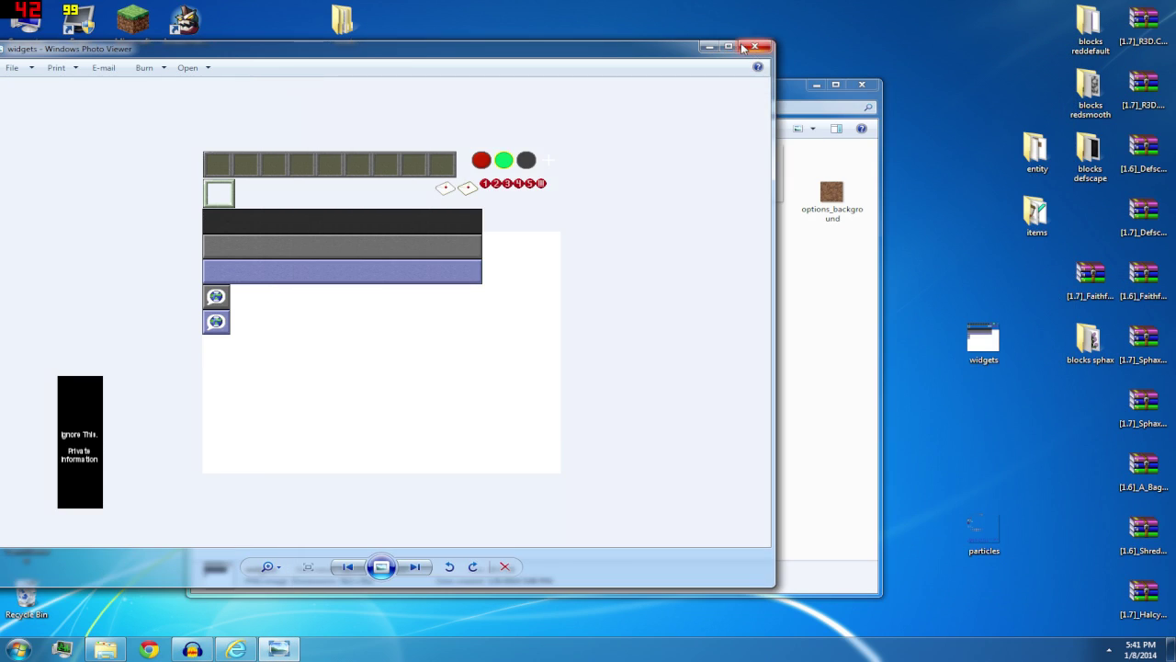
{"action": "left_click", "coordinate": [754, 45]}
{"action": "left_click_drag", "start_coordinate": [429, 262], "coordinate": [27, 592]}
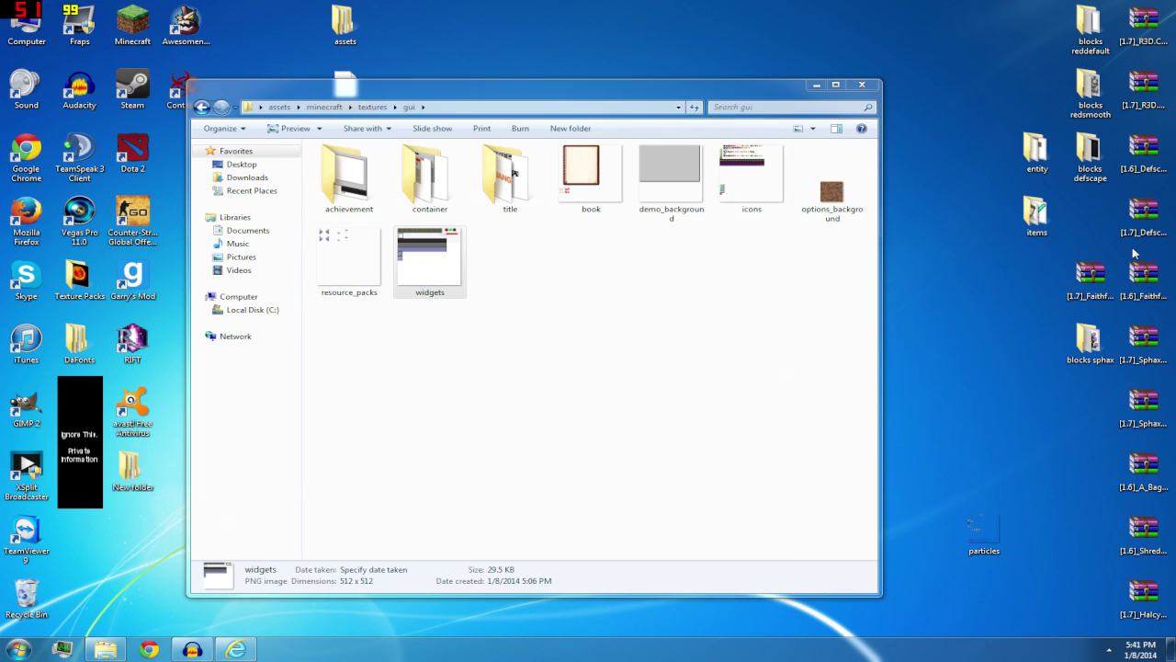
Extract widgets.png from the textures gui folder of the [1.6]_Faithful_Venom_64x archive to the desktop and close the archive
{"action": "double_click", "coordinate": [1146, 285]}
{"action": "double_click", "coordinate": [427, 324]}
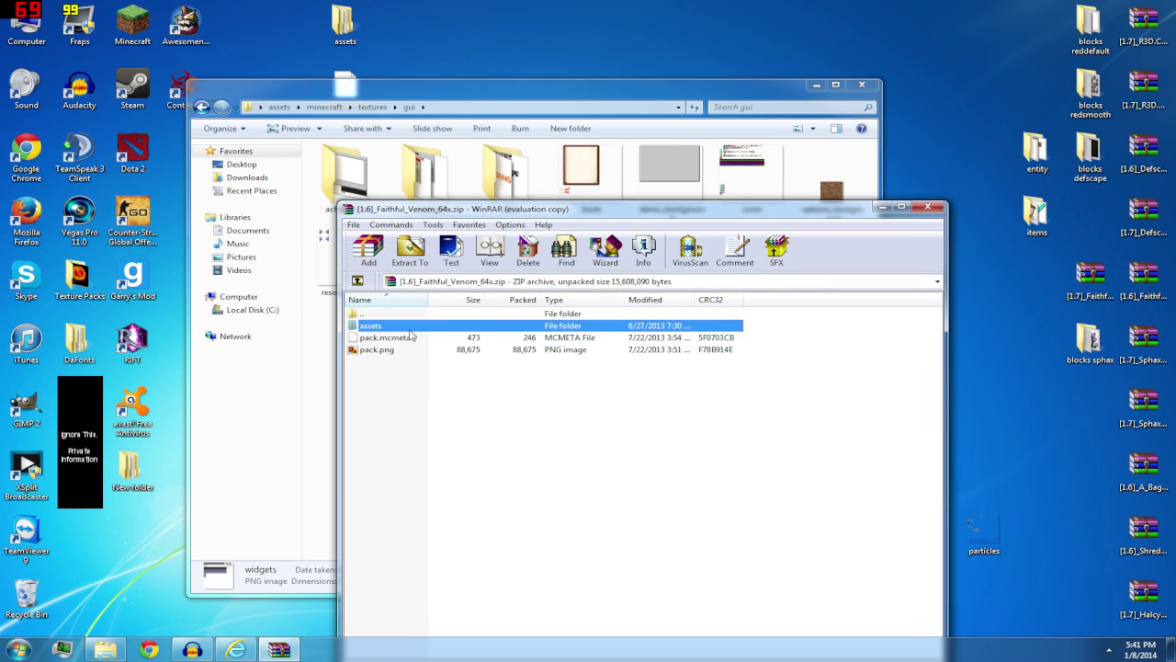
{"action": "double_click", "coordinate": [411, 325]}
{"action": "key", "text": "Escape"}
{"action": "double_click", "coordinate": [399, 347]}
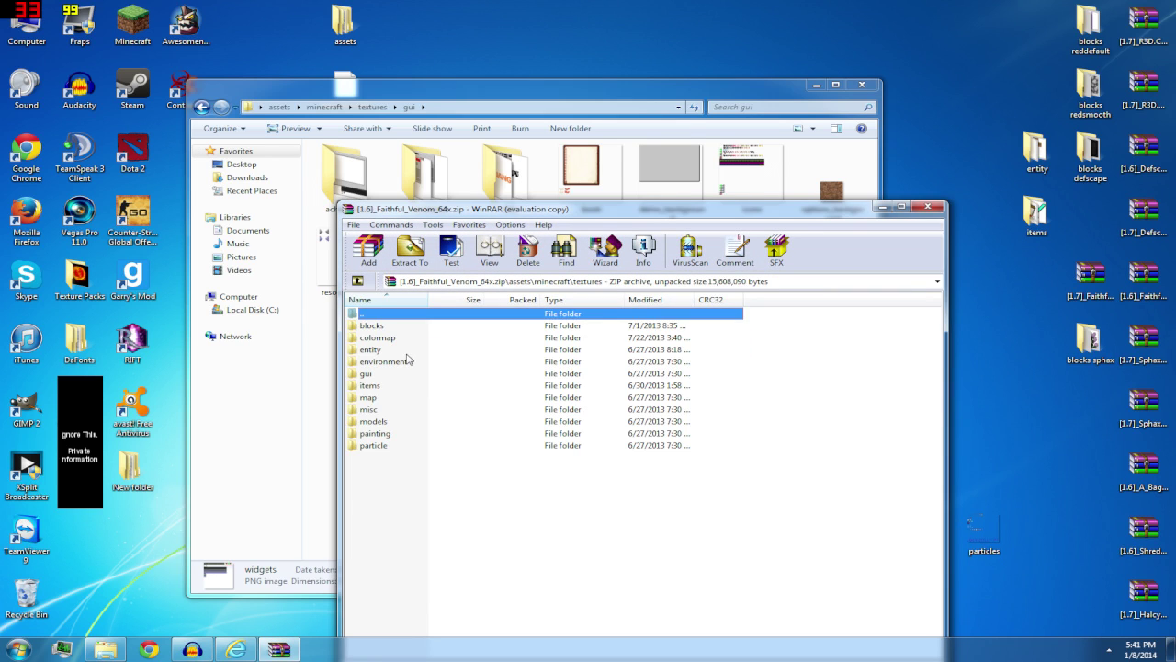
{"action": "double_click", "coordinate": [390, 375]}
{"action": "left_click_drag", "start_coordinate": [413, 410], "coordinate": [418, 404]}
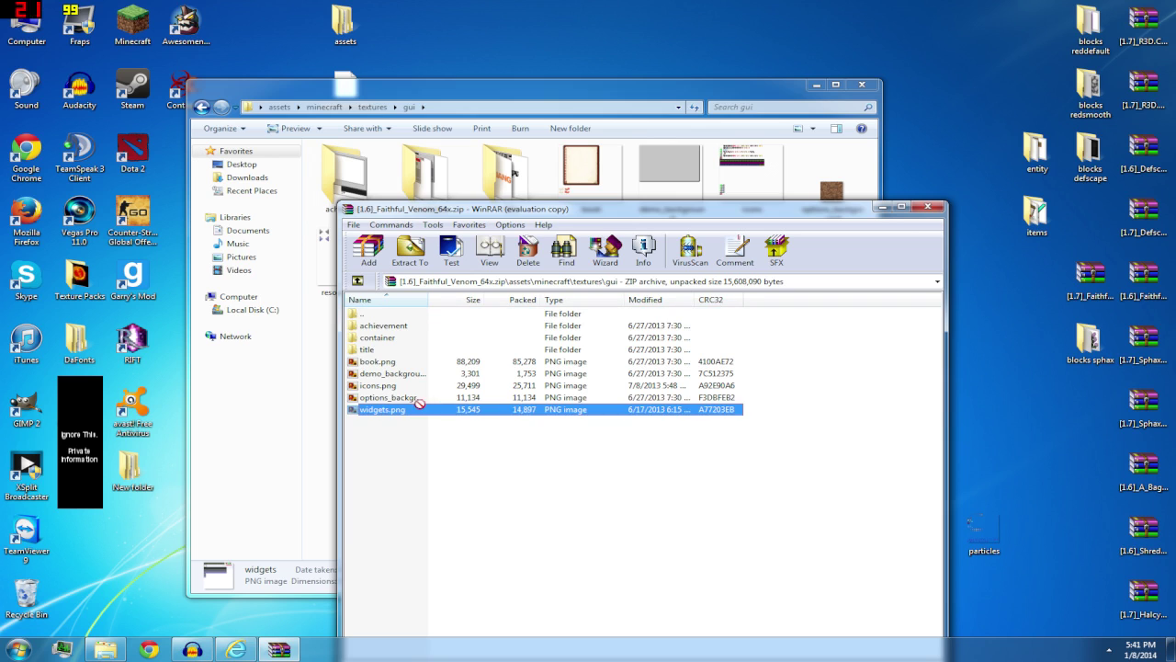
{"action": "left_click_drag", "start_coordinate": [1032, 367], "coordinate": [1033, 366]}
{"action": "left_click", "coordinate": [929, 207]}
Examine the hotbar, selection frame and buttons in the extracted Faithful Venom 64x widgets image and close the viewer
{"action": "double_click", "coordinate": [1037, 341]}
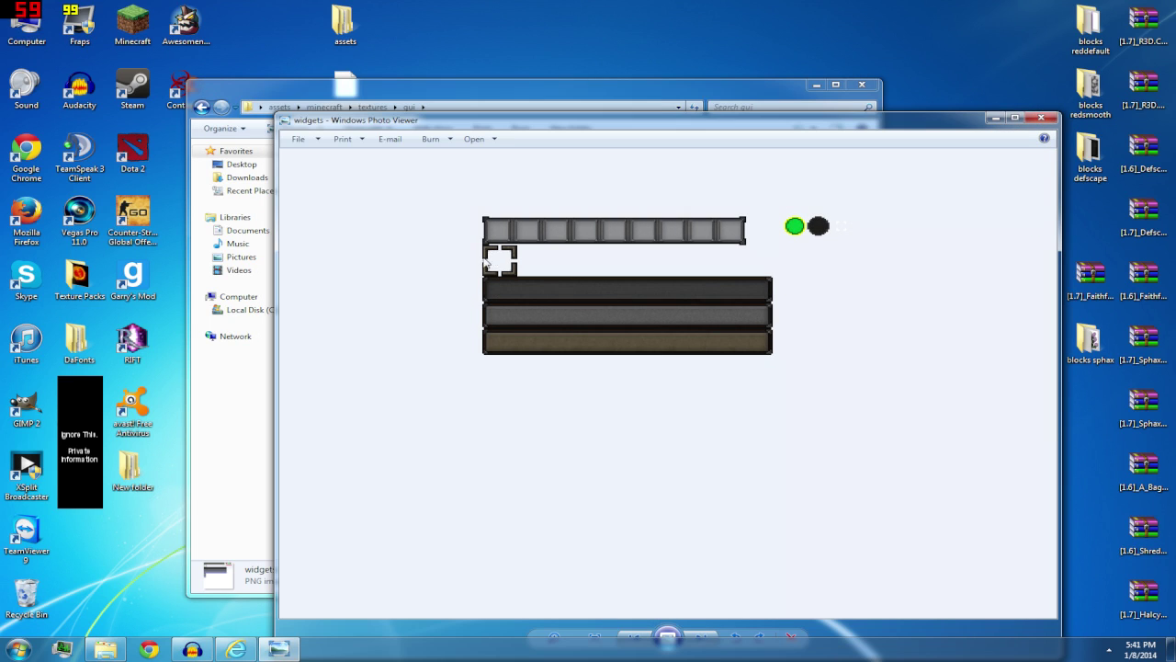
{"action": "scroll", "coordinate": [493, 266], "scroll_direction": "up", "scroll_amount": 5}
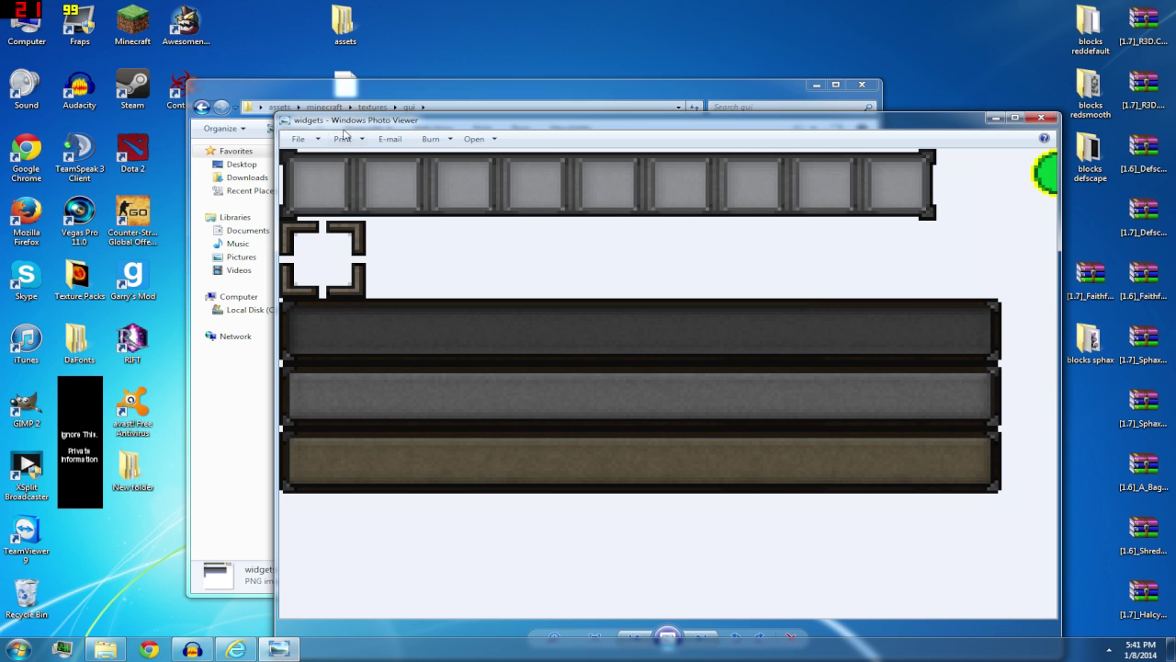
{"action": "left_click_drag", "start_coordinate": [358, 126], "coordinate": [438, 133]}
{"action": "scroll", "coordinate": [476, 258], "scroll_direction": "down", "scroll_amount": 2}
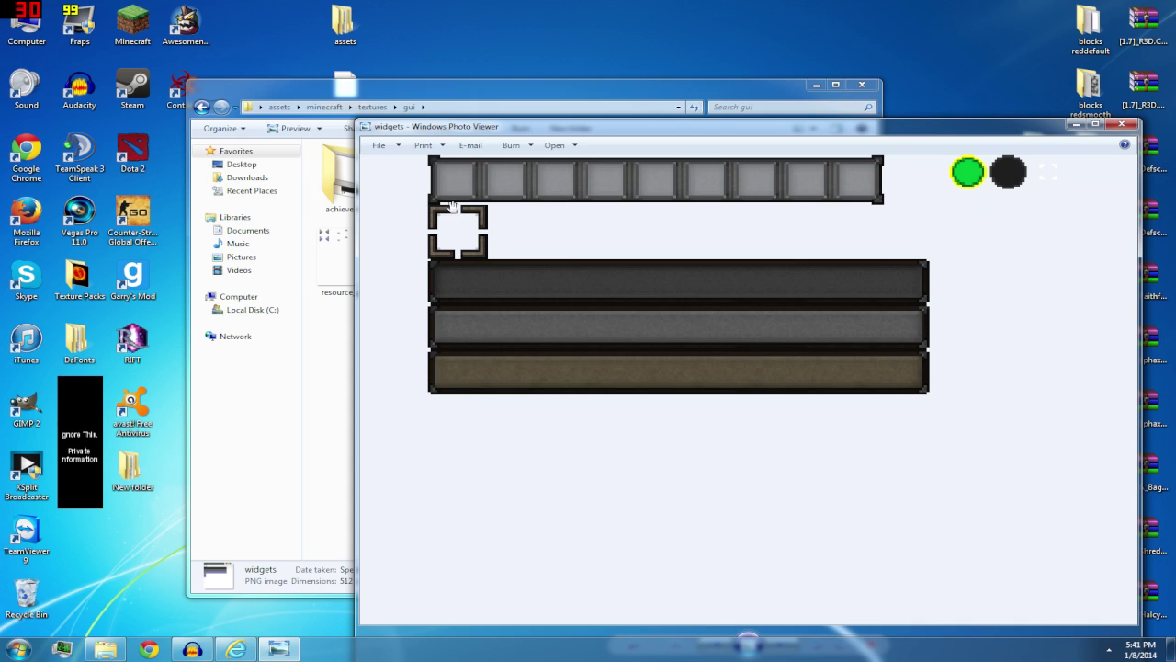
{"action": "left_click", "coordinate": [1122, 126]}
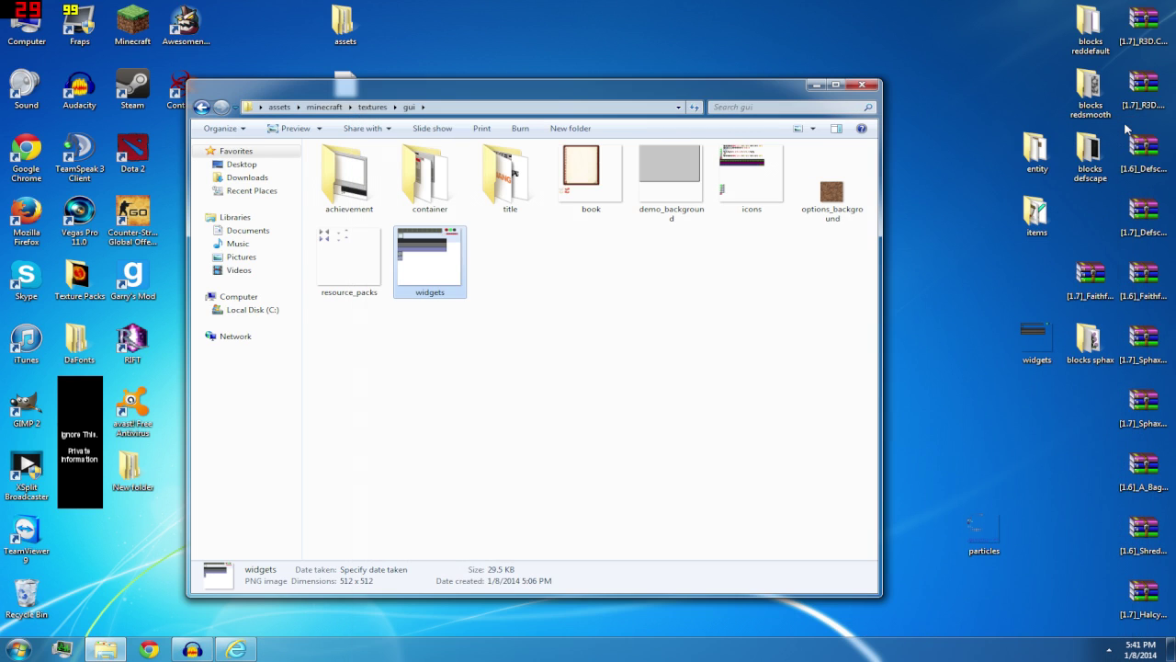
Compare the pack's own widgets image with the Faithful Venom 64x one on the desktop, closing each preview
{"action": "double_click", "coordinate": [420, 250]}
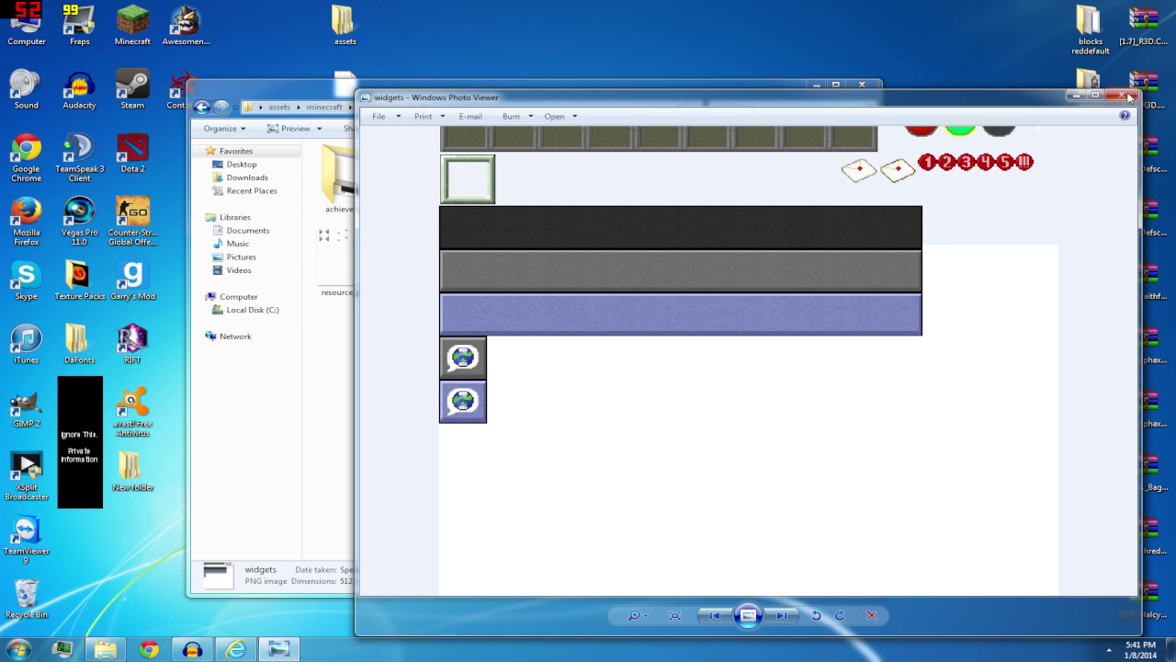
{"action": "left_click", "coordinate": [1129, 96]}
{"action": "double_click", "coordinate": [1024, 334]}
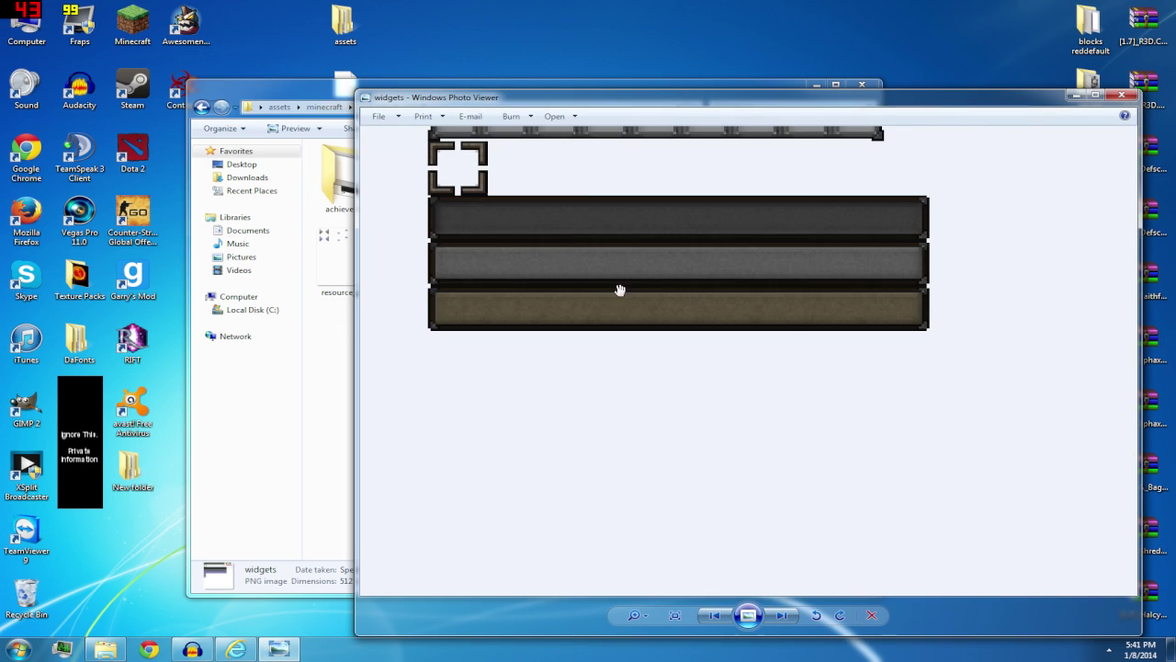
{"action": "left_click_drag", "start_coordinate": [621, 290], "coordinate": [647, 351]}
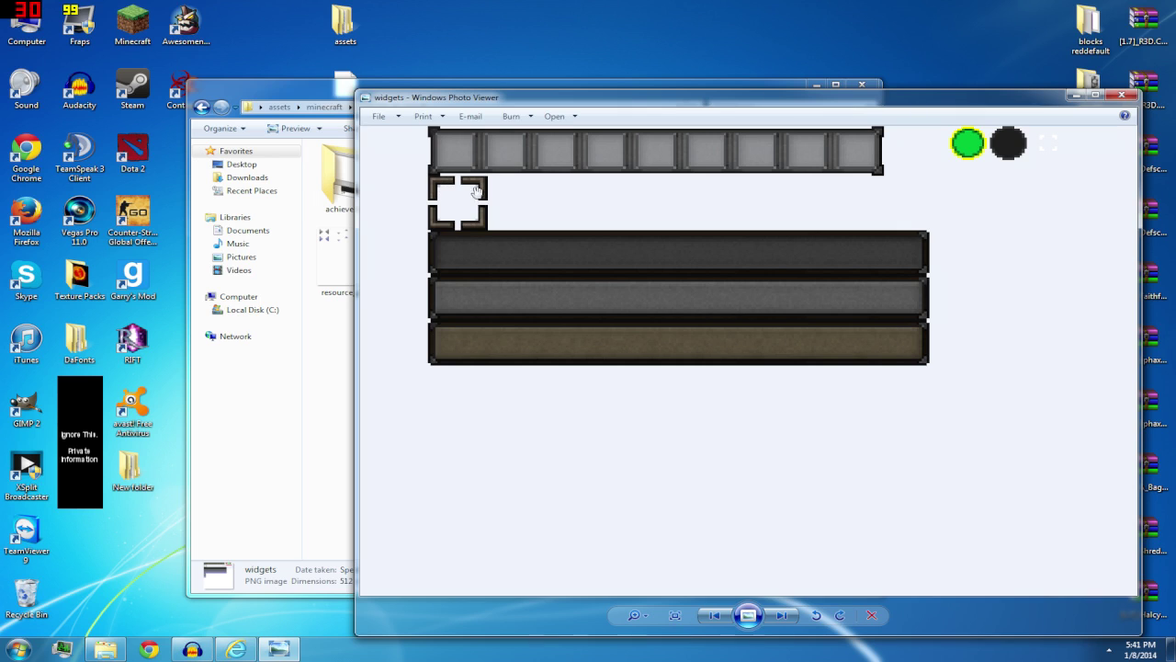
{"action": "left_click", "coordinate": [1127, 100]}
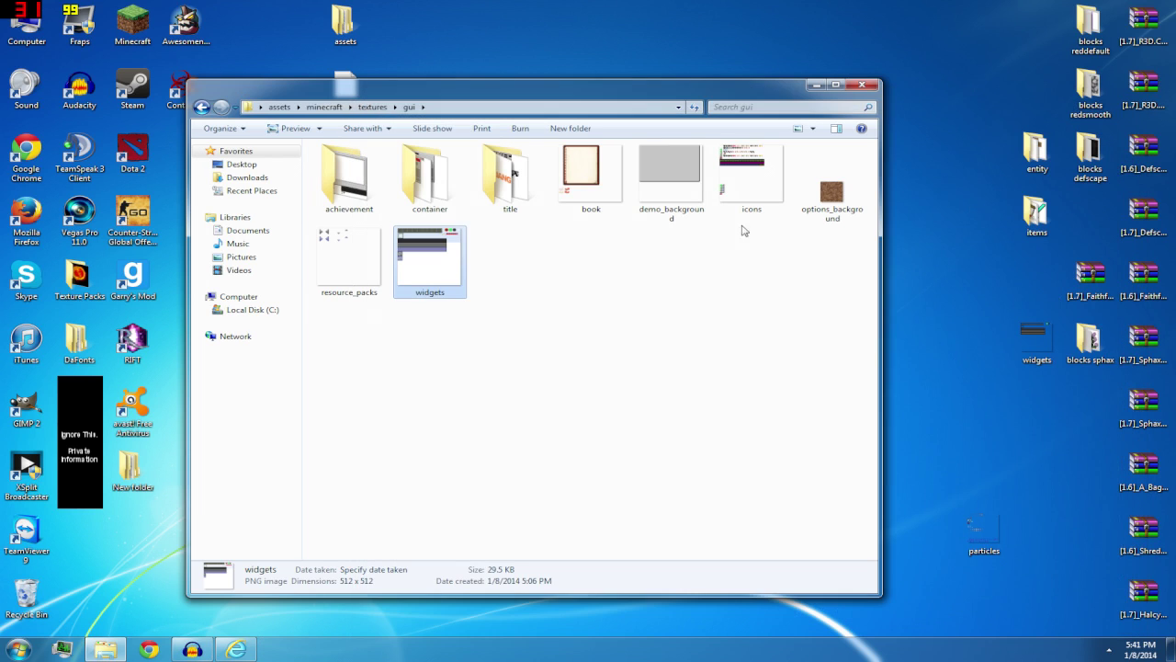
Extract the whole gui textures folder from the [1.7]_Defscape_64x_2.5 archive to the desktop and close the archive
{"action": "double_click", "coordinate": [1126, 225]}
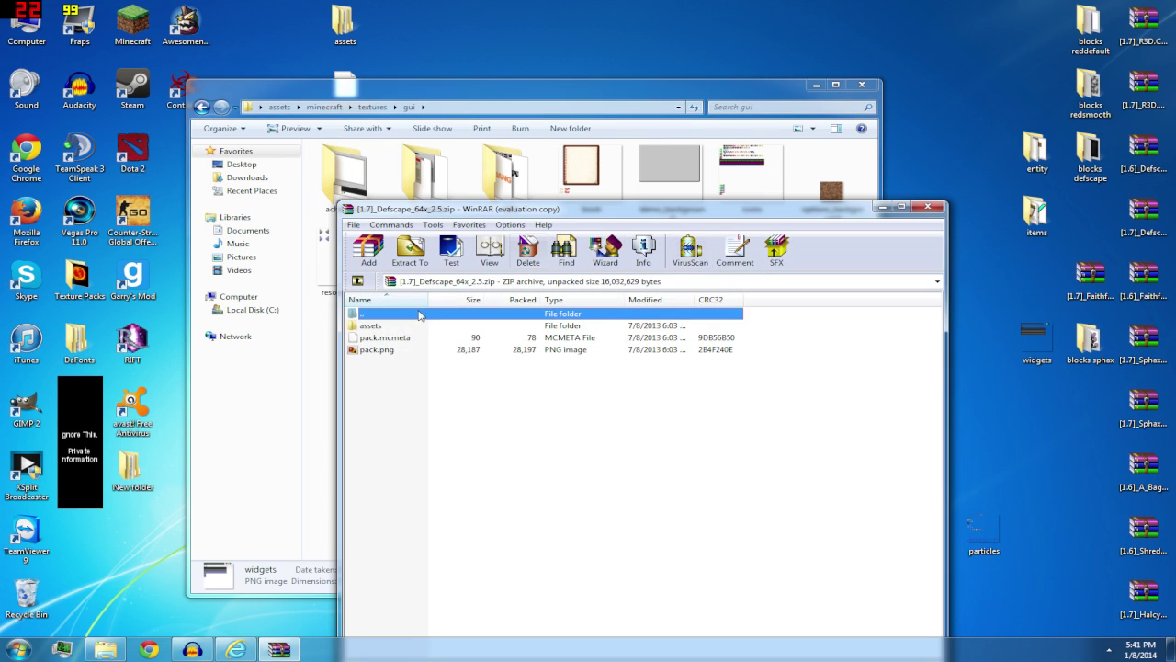
{"action": "double_click", "coordinate": [391, 327]}
{"action": "double_click", "coordinate": [391, 327]}
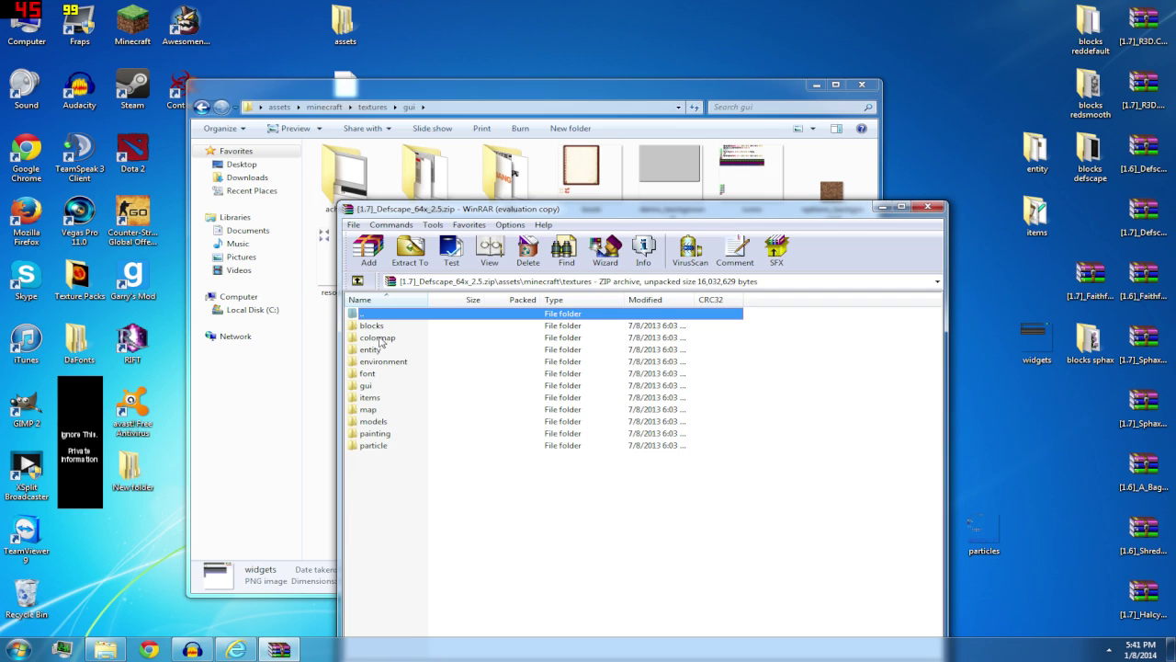
{"action": "double_click", "coordinate": [372, 387]}
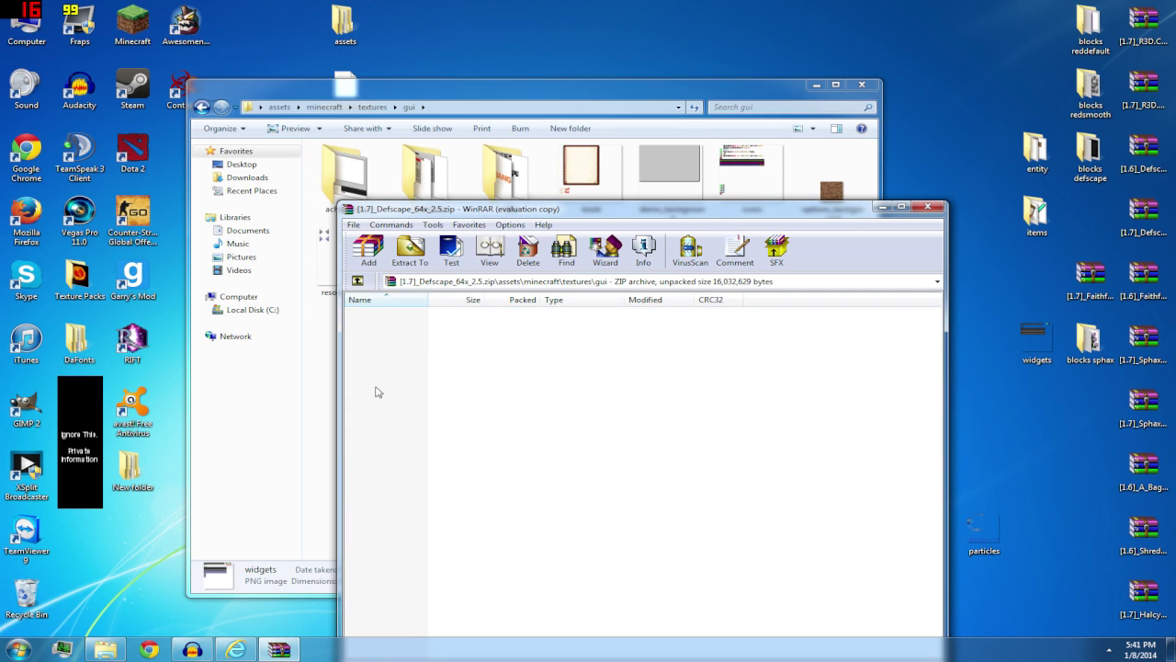
{"action": "left_click", "coordinate": [381, 386]}
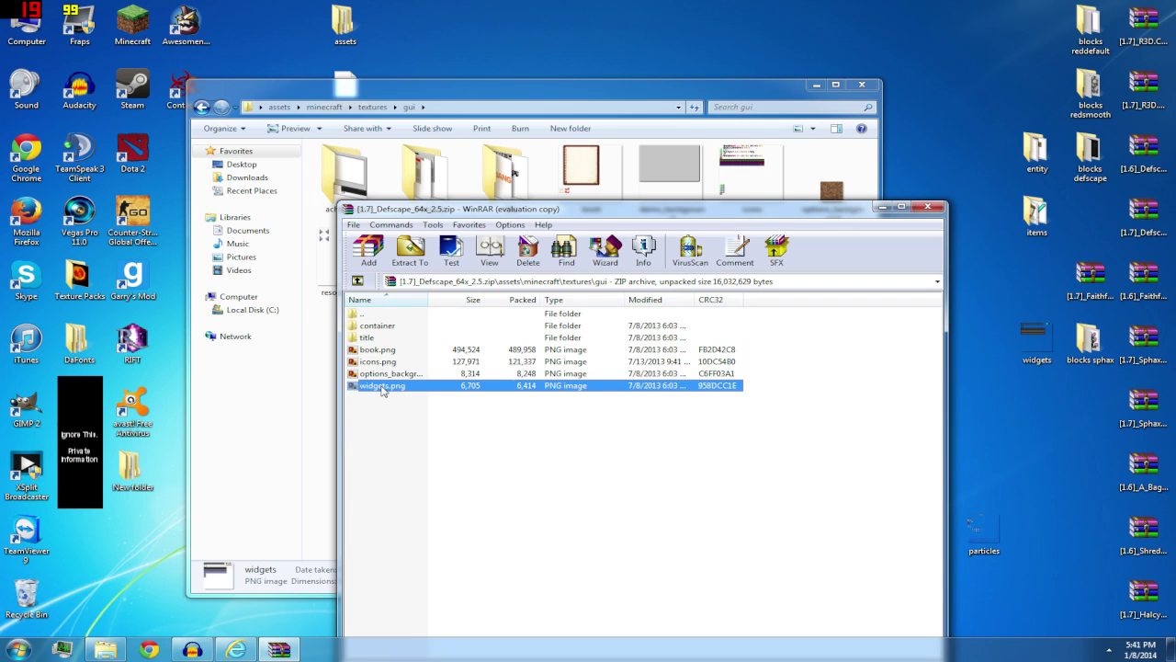
{"action": "left_click", "coordinate": [382, 386]}
{"action": "left_click", "coordinate": [359, 281]}
{"action": "left_click_drag", "start_coordinate": [1066, 256], "coordinate": [1083, 237]}
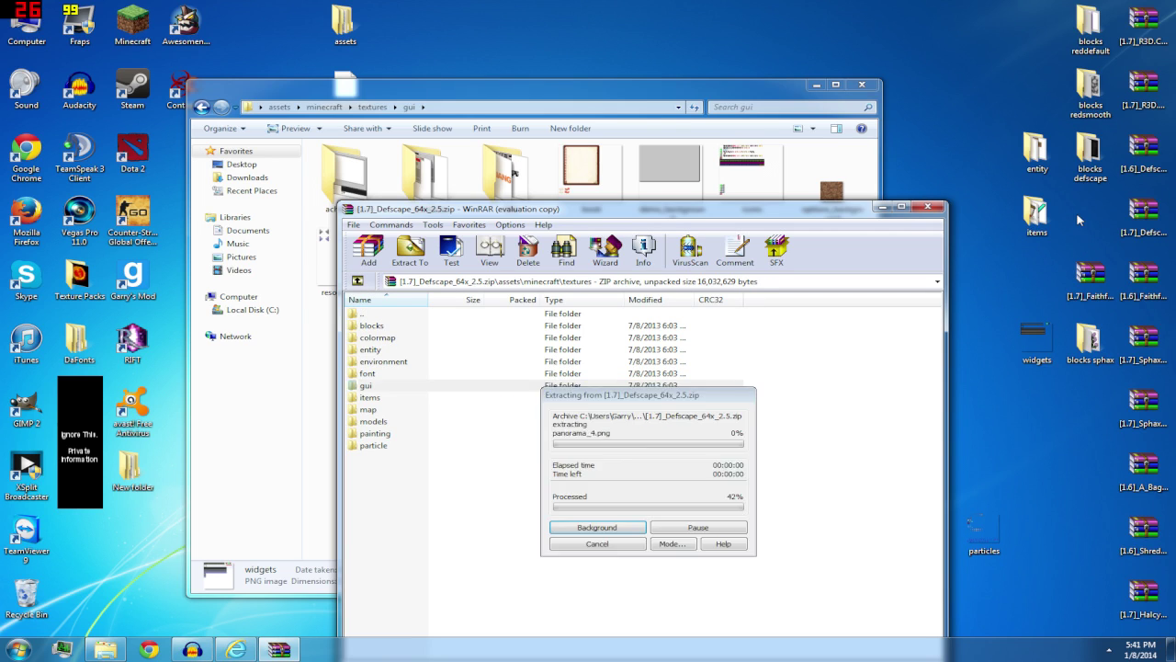
{"action": "left_click", "coordinate": [930, 207]}
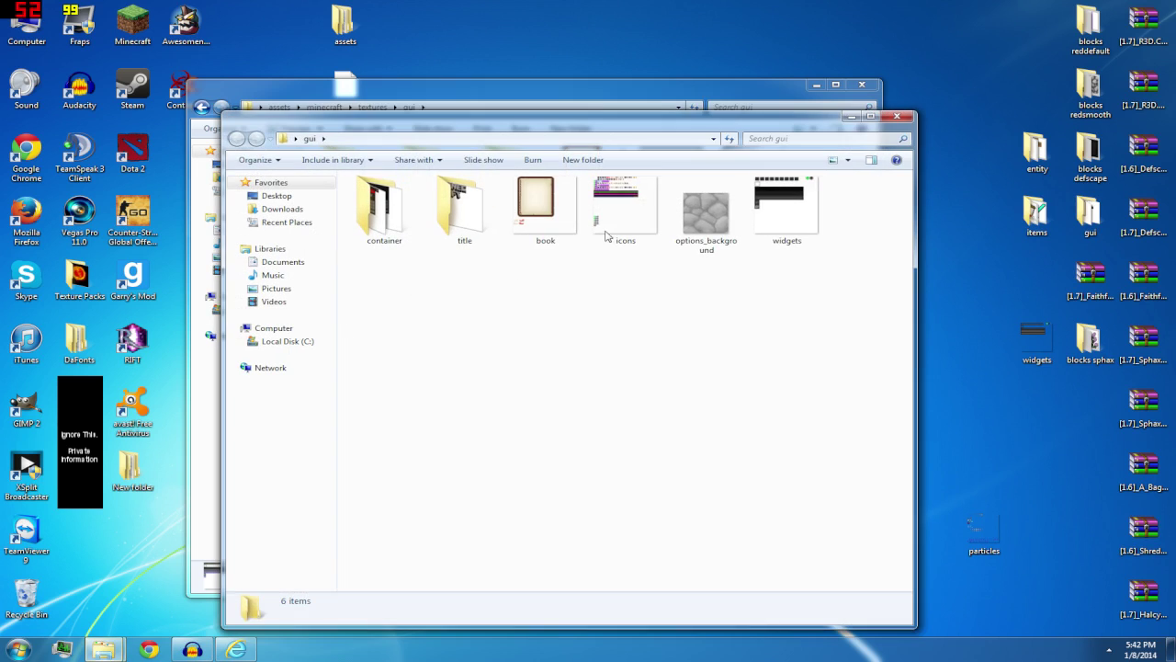
Preview the widgets image in the extracted Defscape gui folder and close the viewer
{"action": "double_click", "coordinate": [787, 202]}
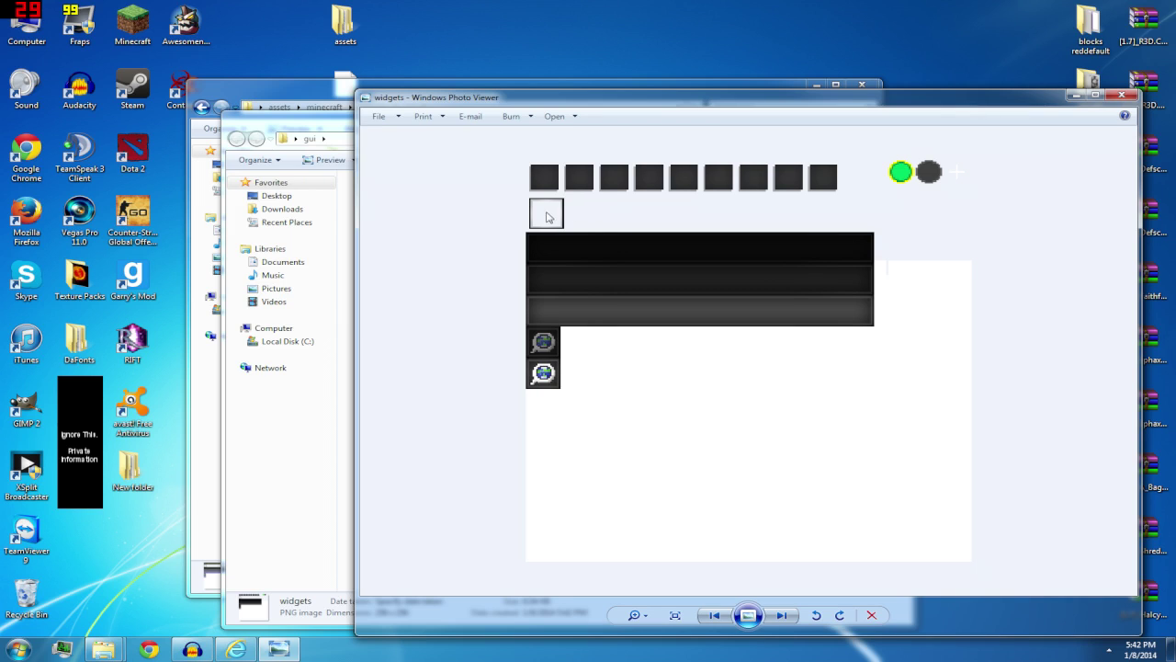
{"action": "left_click", "coordinate": [1121, 95]}
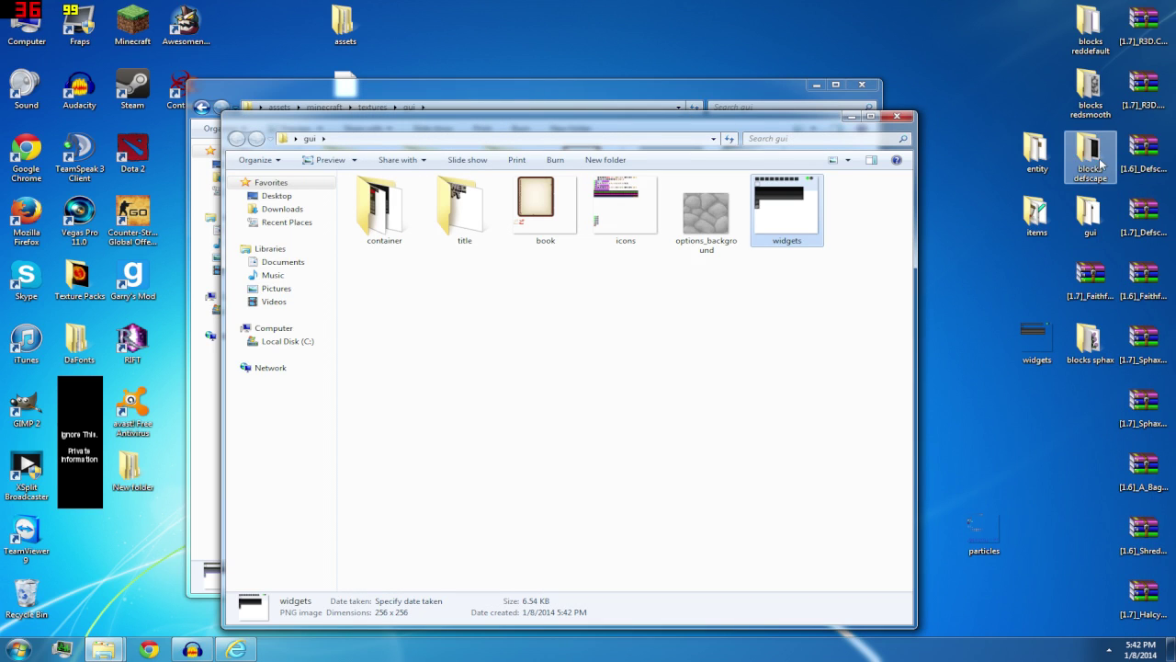
{"action": "left_click", "coordinate": [1100, 164]}
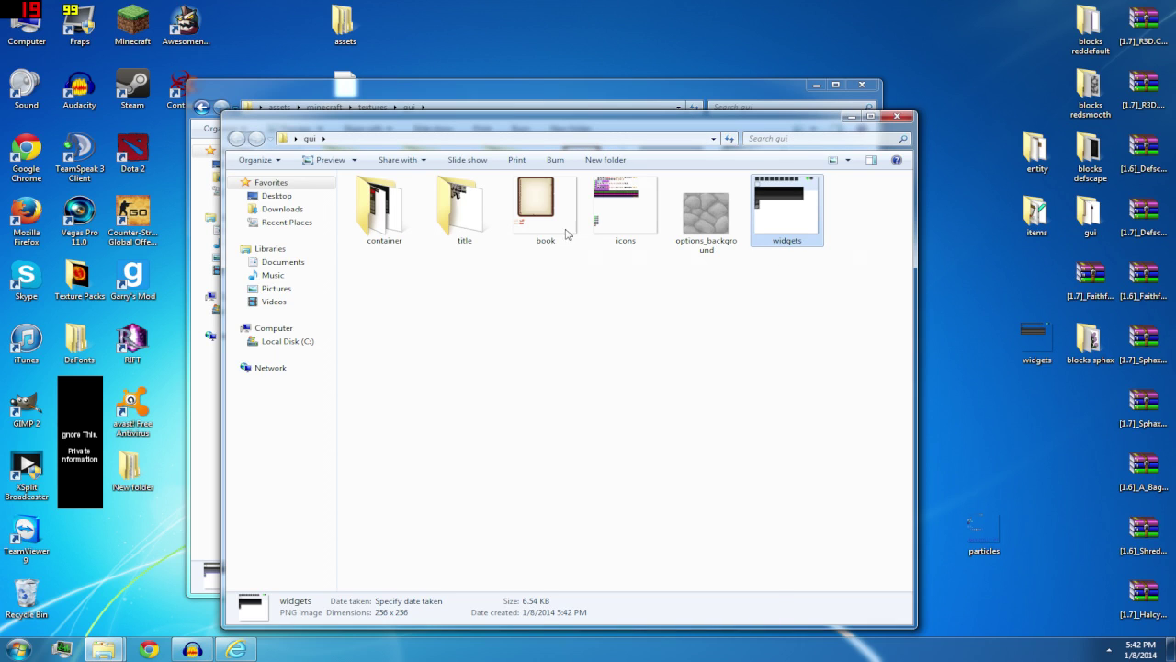
Preview the Defscape options_background and icons images, closing each one, and point out the R3D.CRAFT Default Realism 32x archive on the desktop
{"action": "left_click", "coordinate": [696, 219]}
{"action": "double_click", "coordinate": [696, 219]}
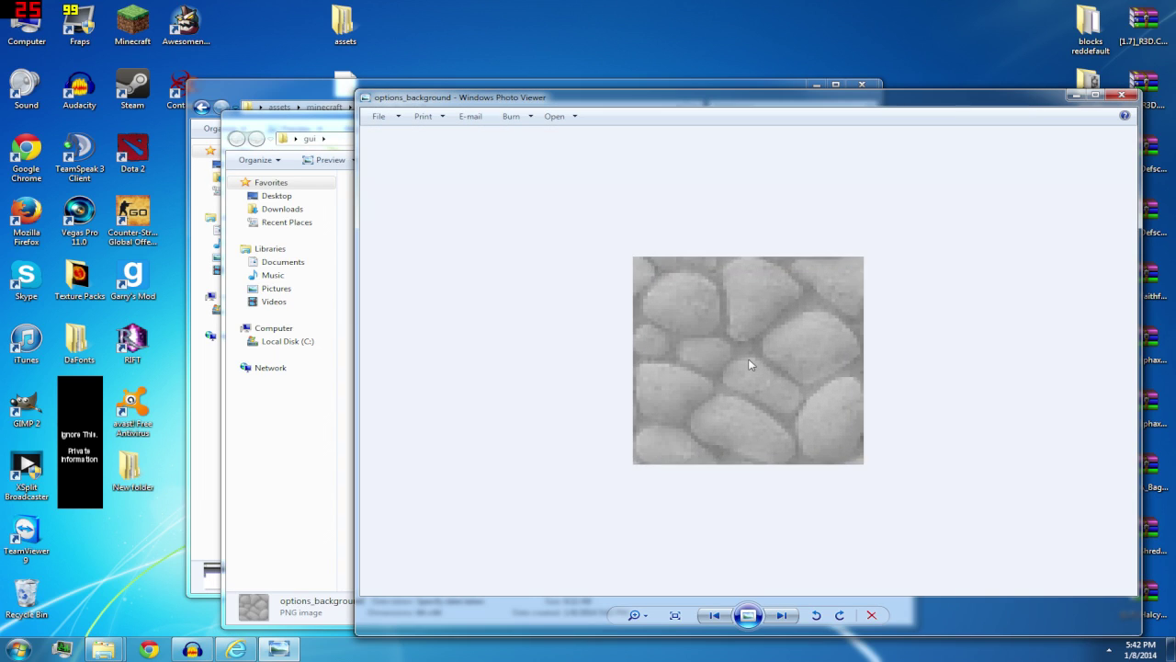
{"action": "left_click", "coordinate": [1130, 99]}
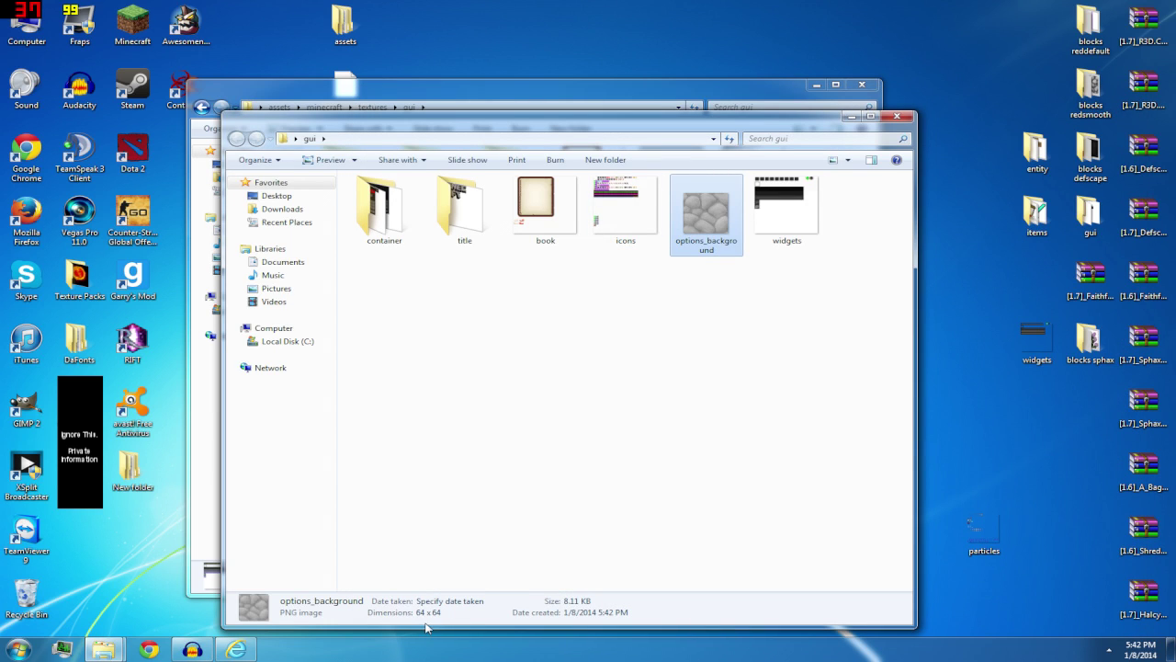
{"action": "double_click", "coordinate": [629, 225]}
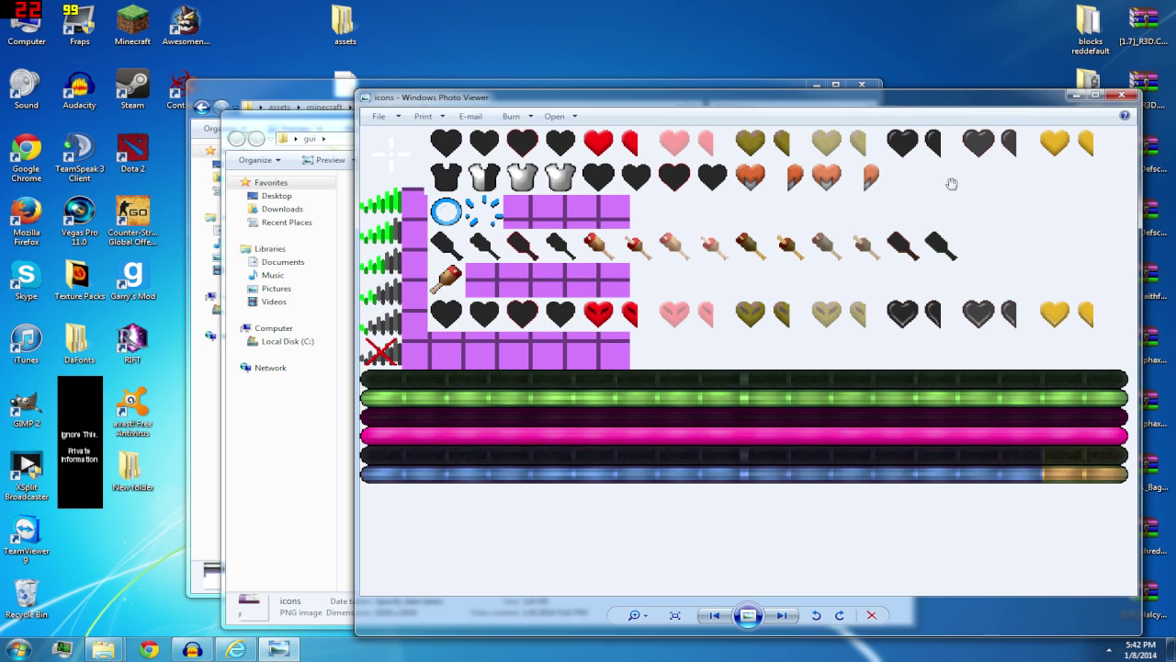
{"action": "left_click", "coordinate": [1121, 96]}
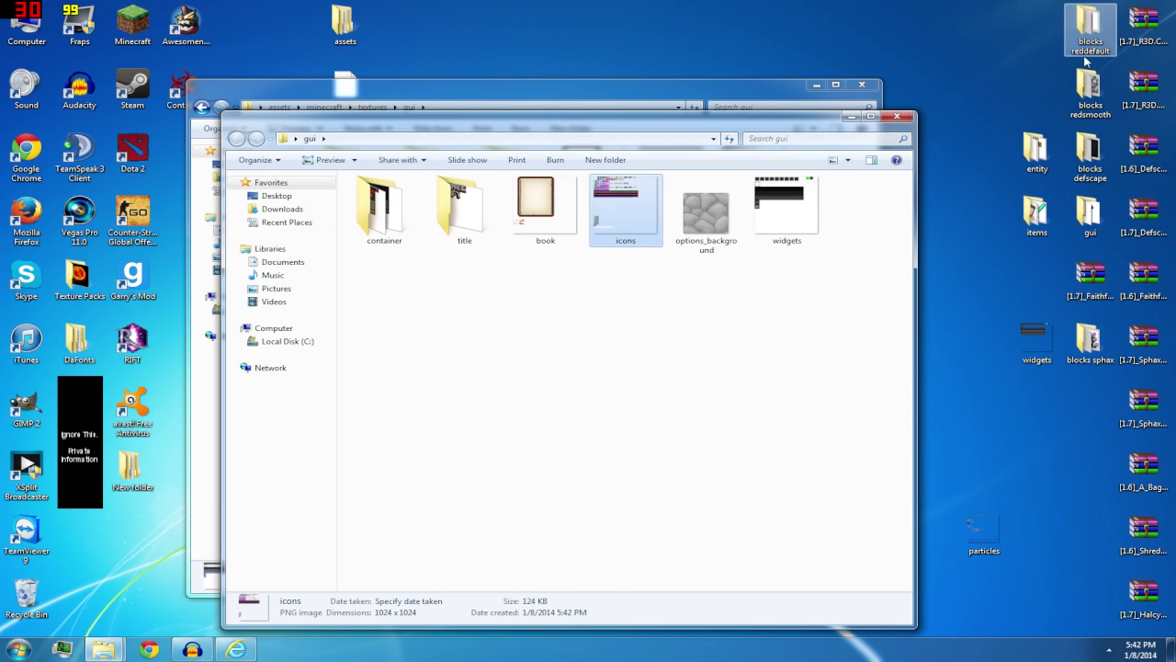
{"action": "left_click", "coordinate": [1144, 27]}
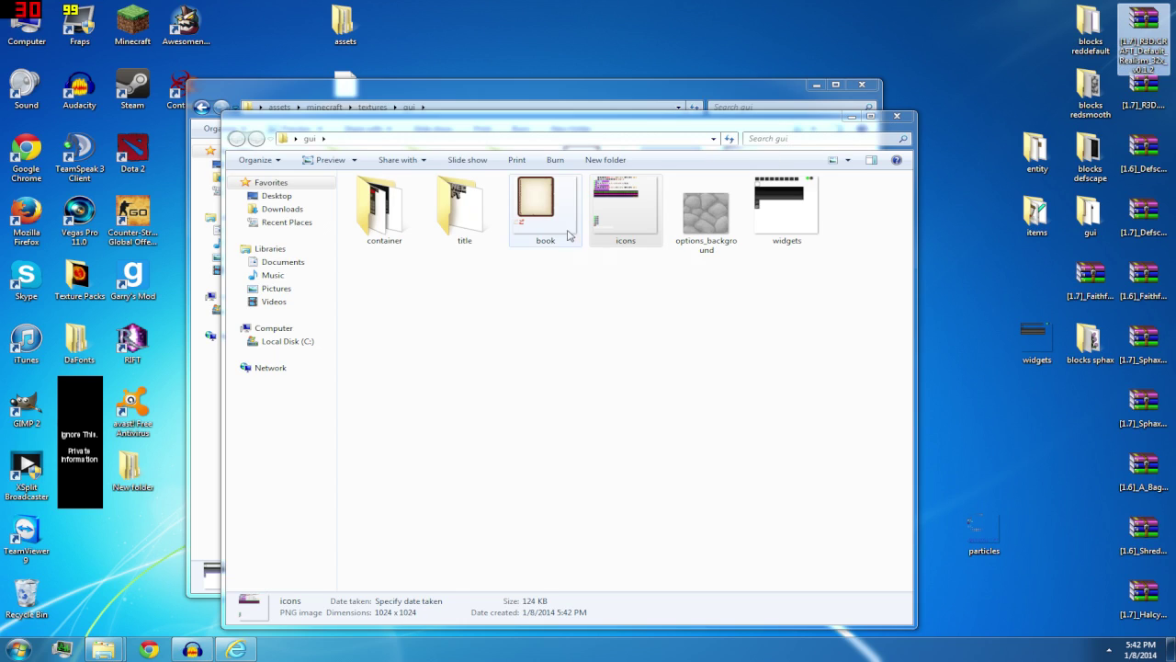
Preview the Defscape book image, and open the title folder to check the minecraft logo image
{"action": "left_click", "coordinate": [544, 209]}
{"action": "double_click", "coordinate": [524, 213]}
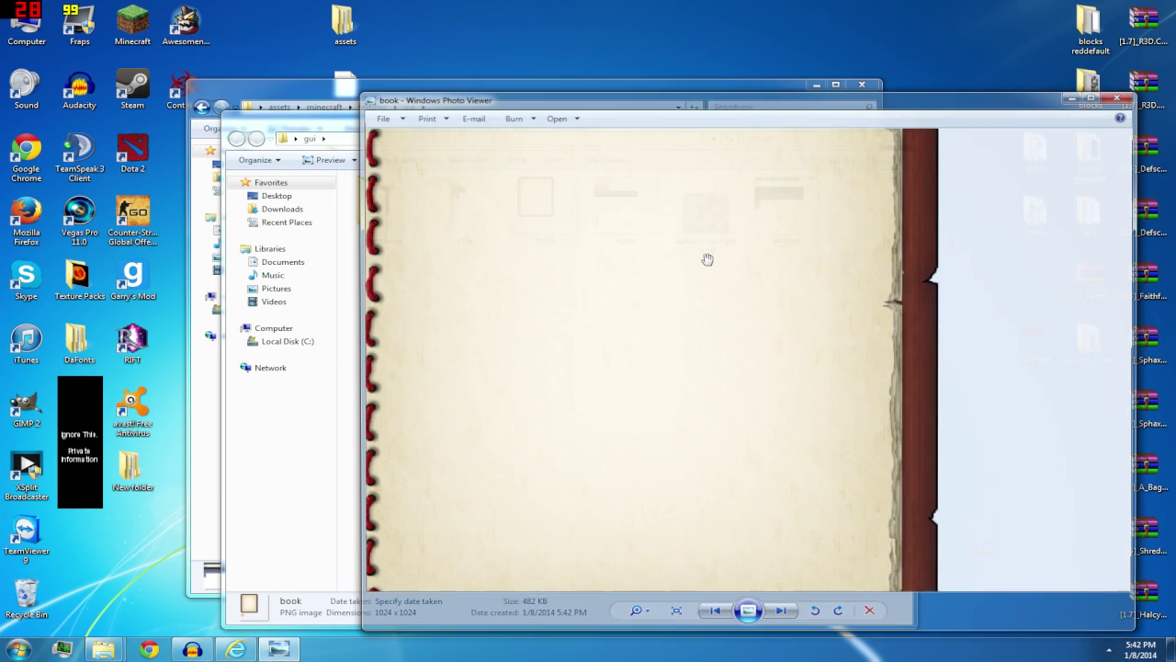
{"action": "left_click", "coordinate": [894, 112]}
{"action": "double_click", "coordinate": [450, 213]}
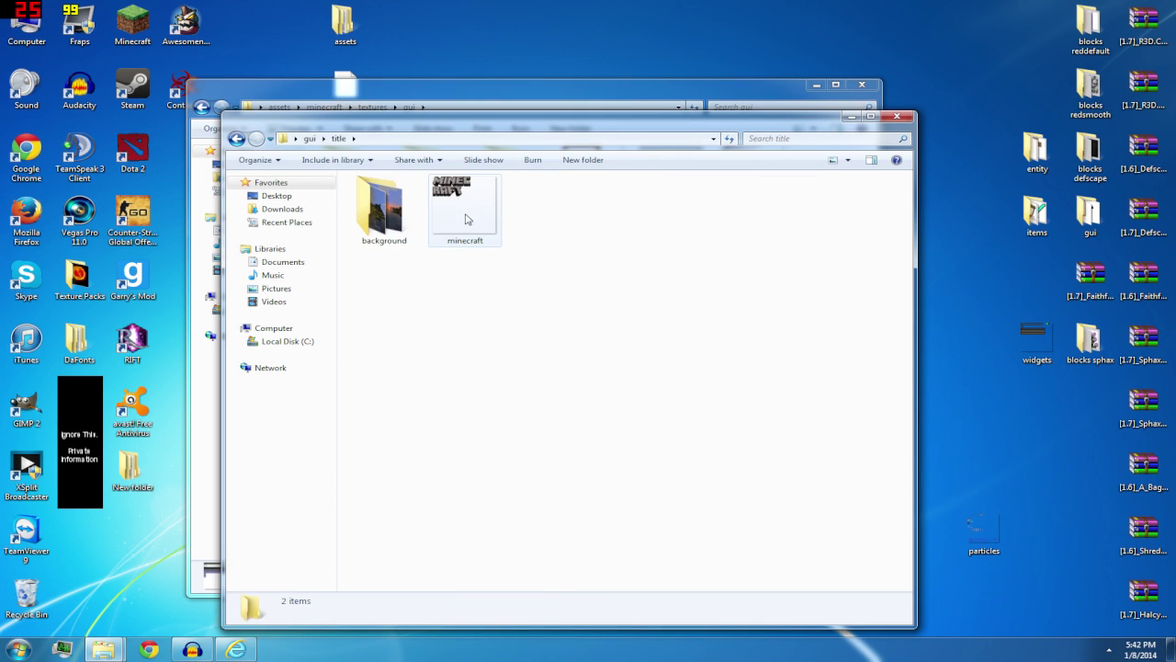
{"action": "left_click", "coordinate": [462, 216]}
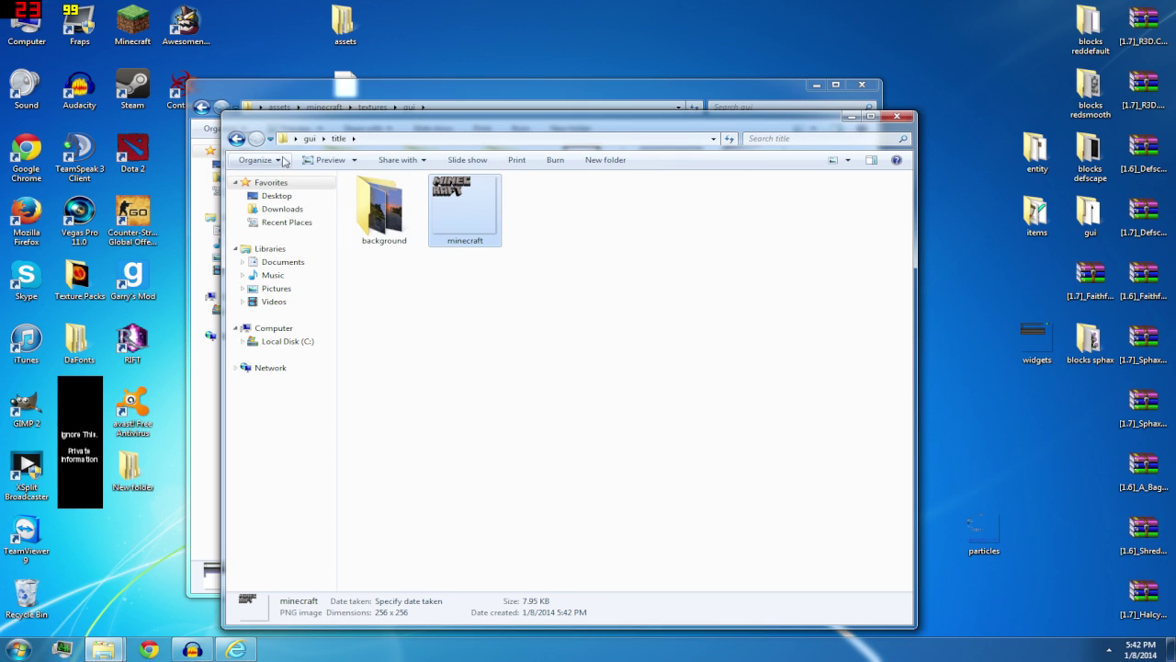
Look through the background folder inside the Defscape title folder and return to the gui folder
{"action": "double_click", "coordinate": [384, 210]}
{"action": "left_click_drag", "start_coordinate": [791, 270], "coordinate": [761, 263]}
{"action": "left_click", "coordinate": [237, 138]}
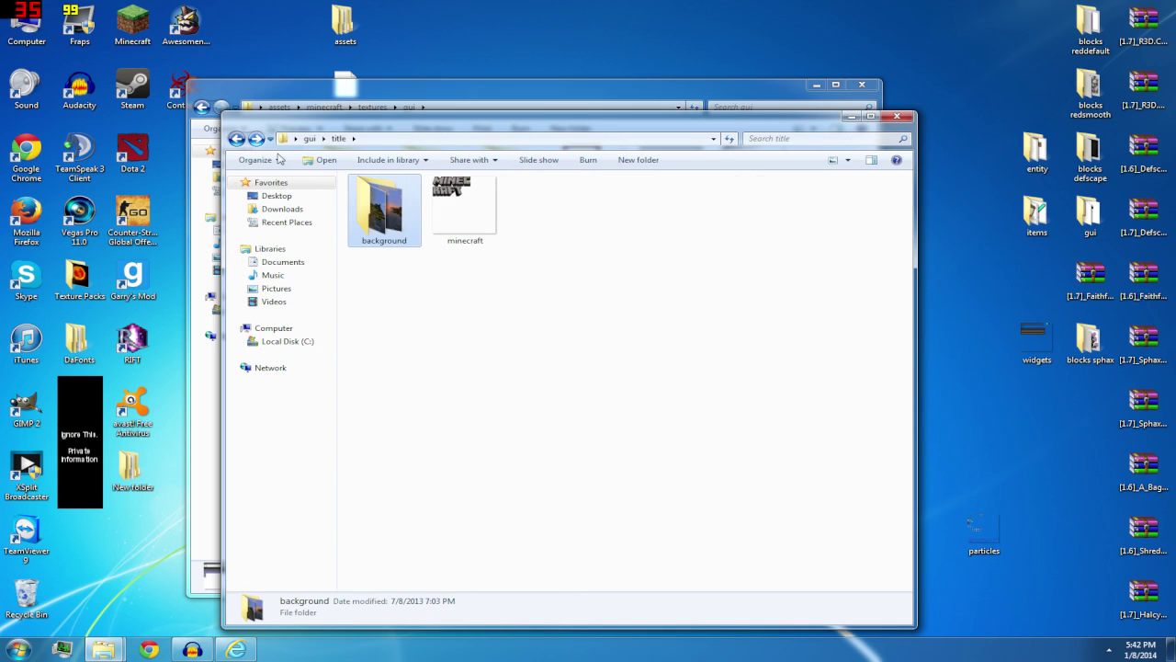
{"action": "left_click", "coordinate": [342, 211]}
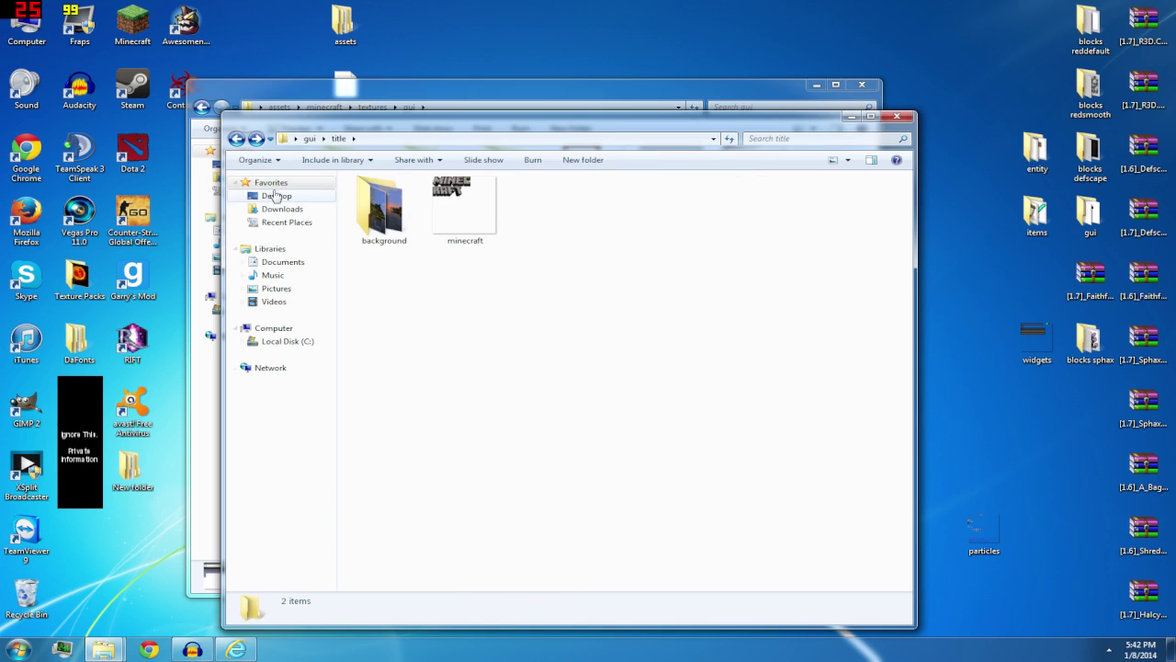
{"action": "left_click", "coordinate": [237, 138]}
Open the Defscape container folder and preview the anvil and furnace images, closing each one
{"action": "double_click", "coordinate": [388, 230]}
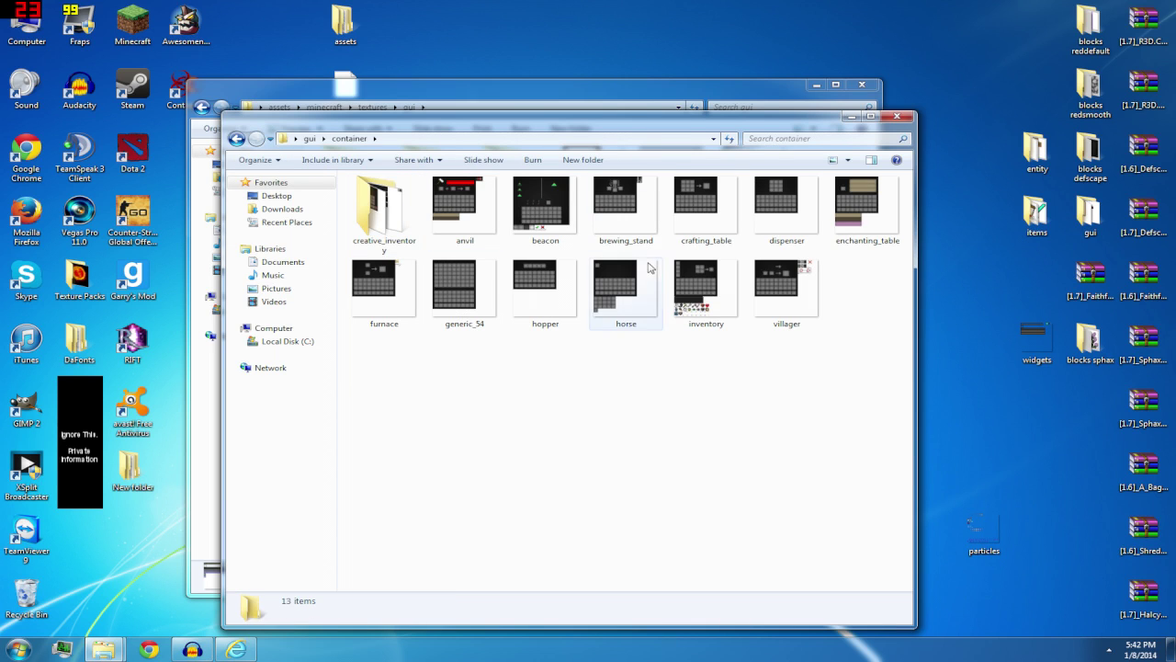
{"action": "left_click_drag", "start_coordinate": [875, 348], "coordinate": [349, 175]}
{"action": "double_click", "coordinate": [455, 204]}
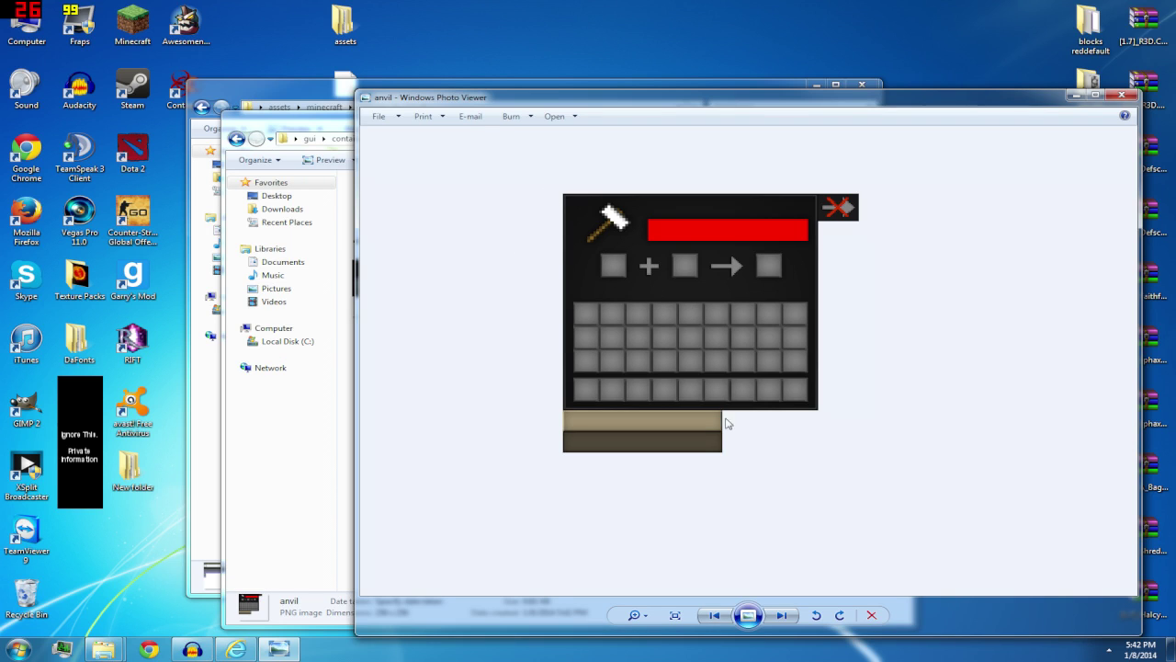
{"action": "left_click", "coordinate": [1122, 96]}
{"action": "double_click", "coordinate": [386, 267]}
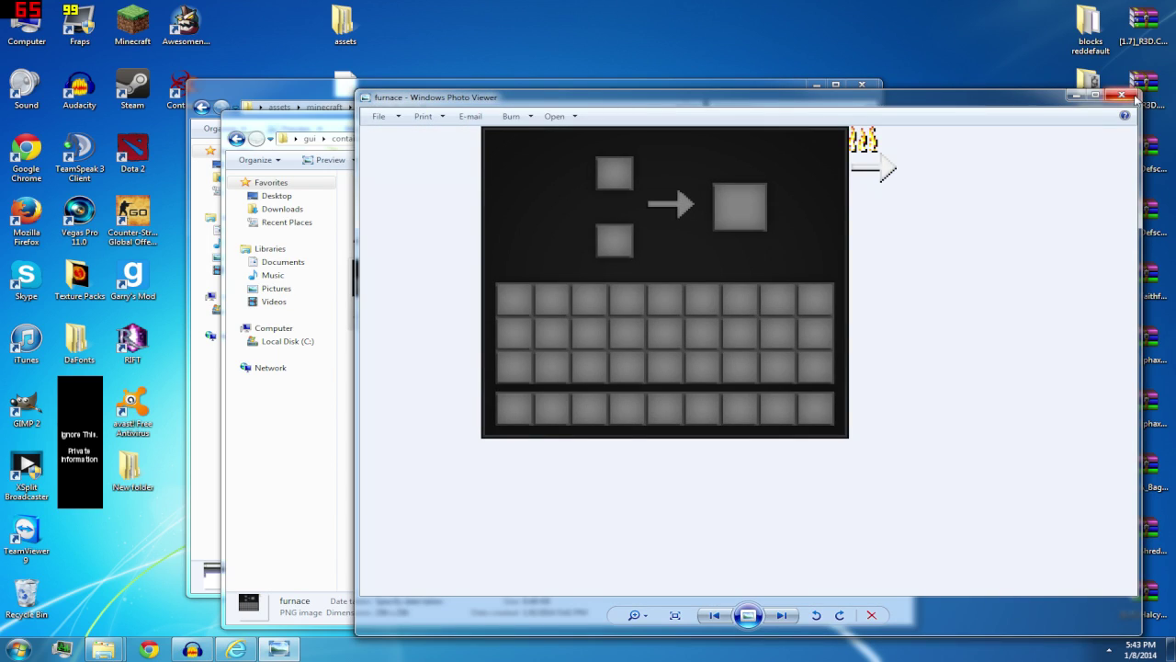
{"action": "left_click", "coordinate": [1122, 96]}
Preview the generic_54, hopper and horse container images in turn, and return to the Defscape gui folder
{"action": "double_click", "coordinate": [469, 299]}
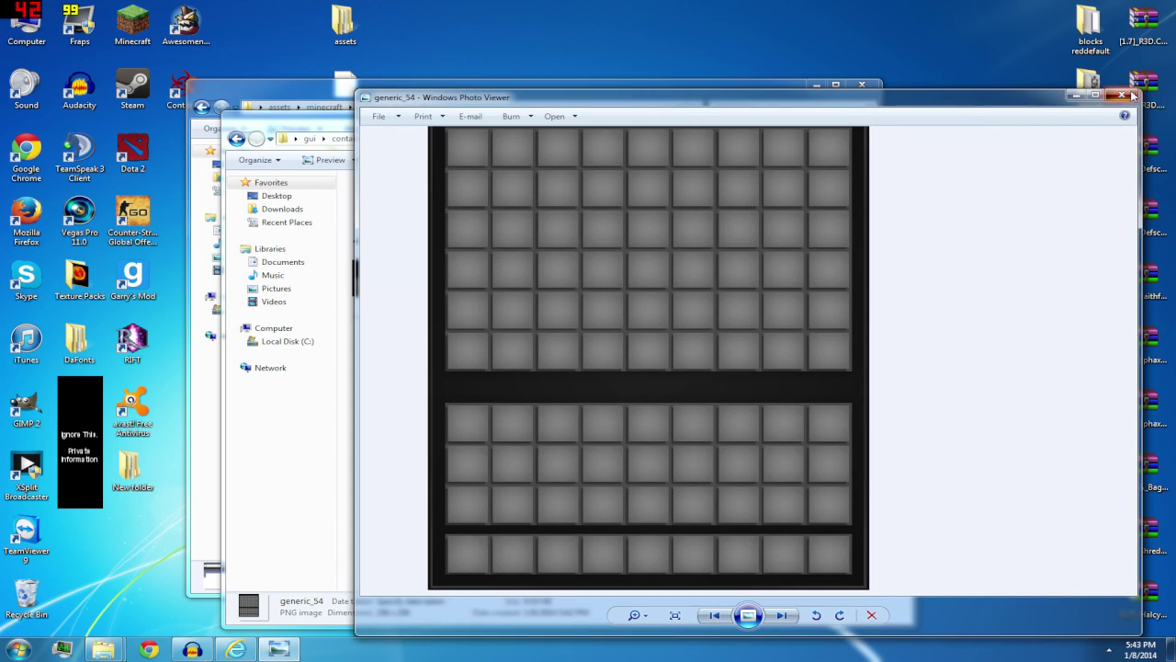
{"action": "key", "text": "Escape"}
{"action": "key", "text": "Right"}
{"action": "key", "text": "Return"}
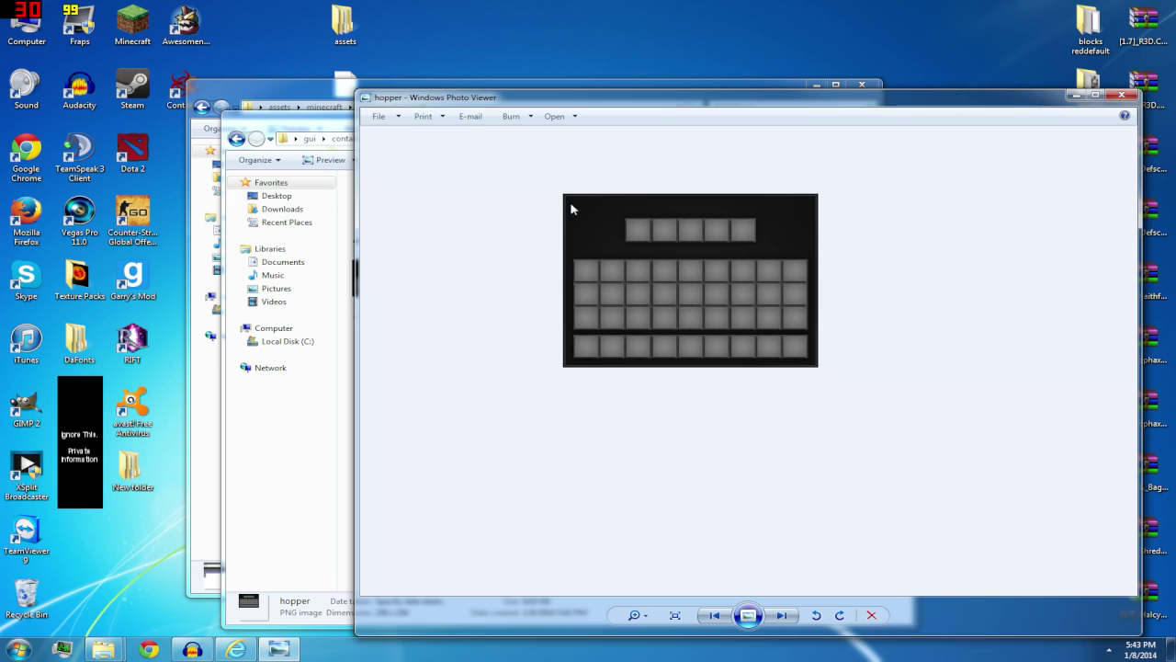
{"action": "key", "text": "Escape"}
{"action": "key", "text": "Right"}
{"action": "key", "text": "Up"}
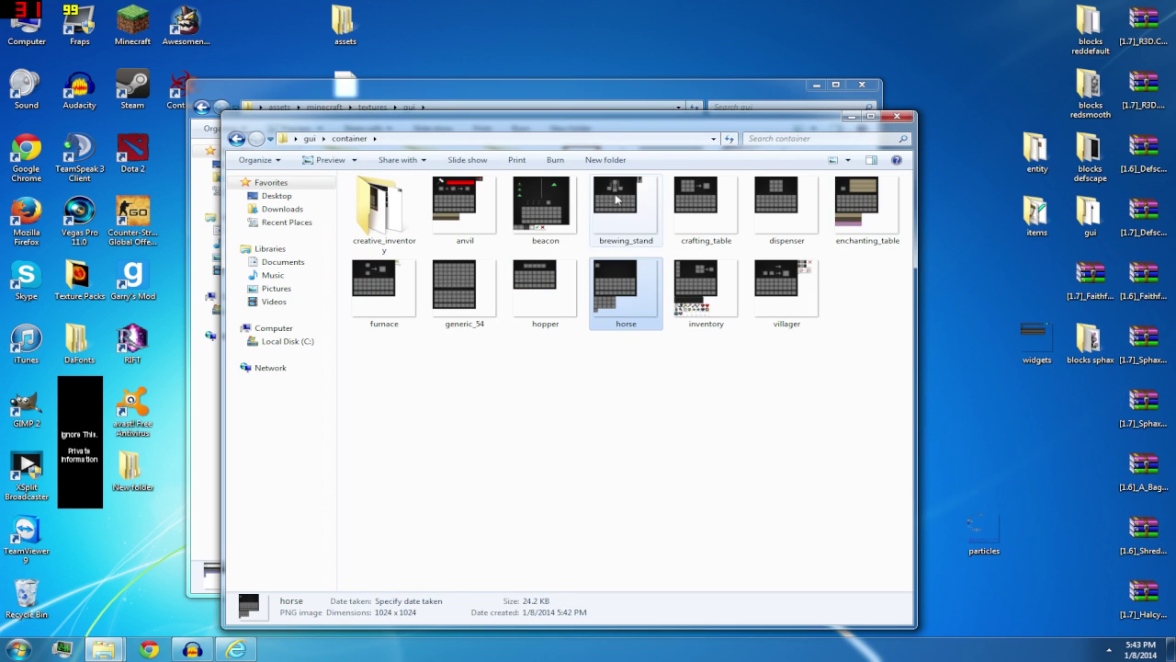
{"action": "key", "text": "Return"}
{"action": "key", "text": "Escape"}
{"action": "key", "text": "BackSpace"}
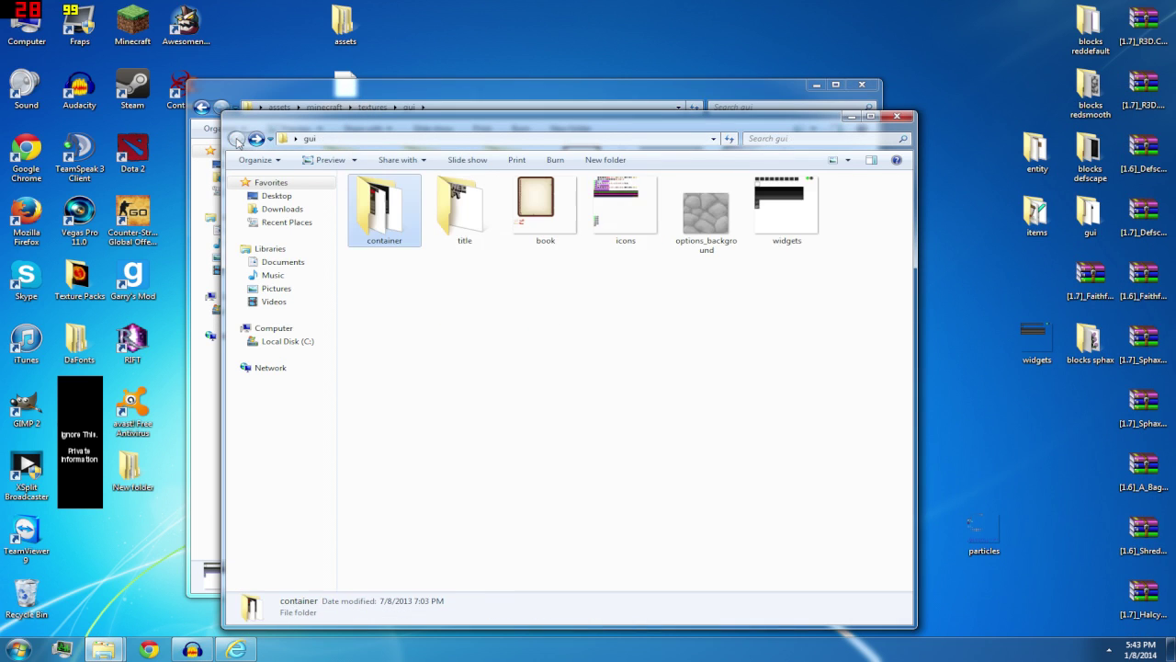
Compare the Defscape widgets image with the widgets image on the desktop, and close the Defscape gui folder
{"action": "double_click", "coordinate": [787, 218]}
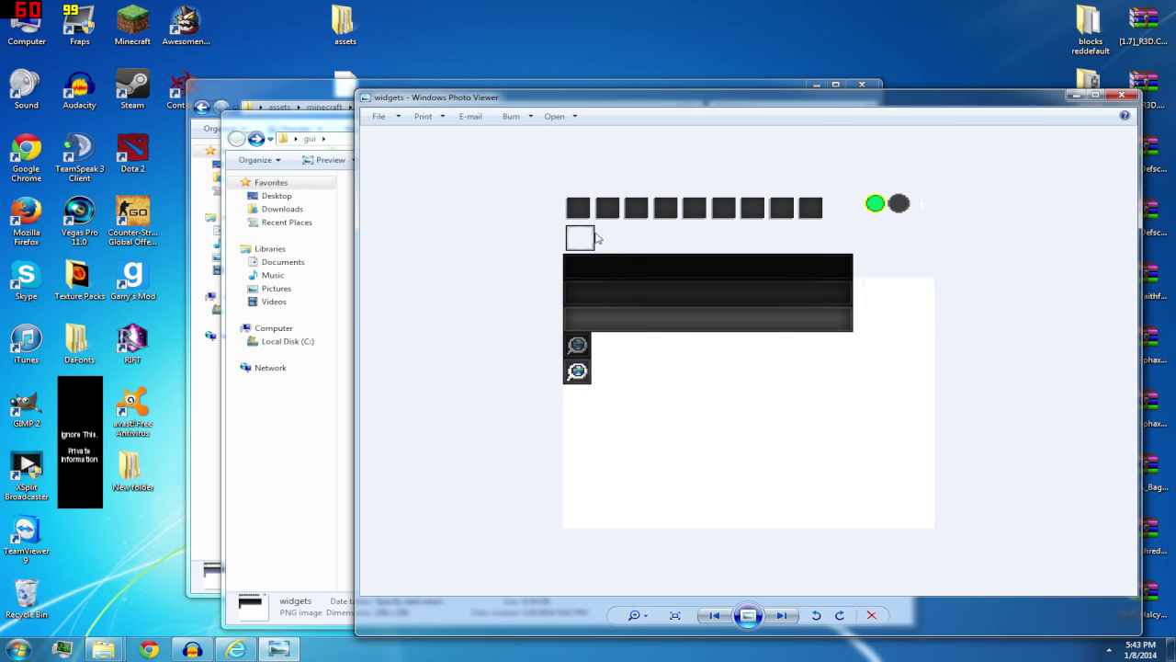
{"action": "left_click", "coordinate": [1120, 98]}
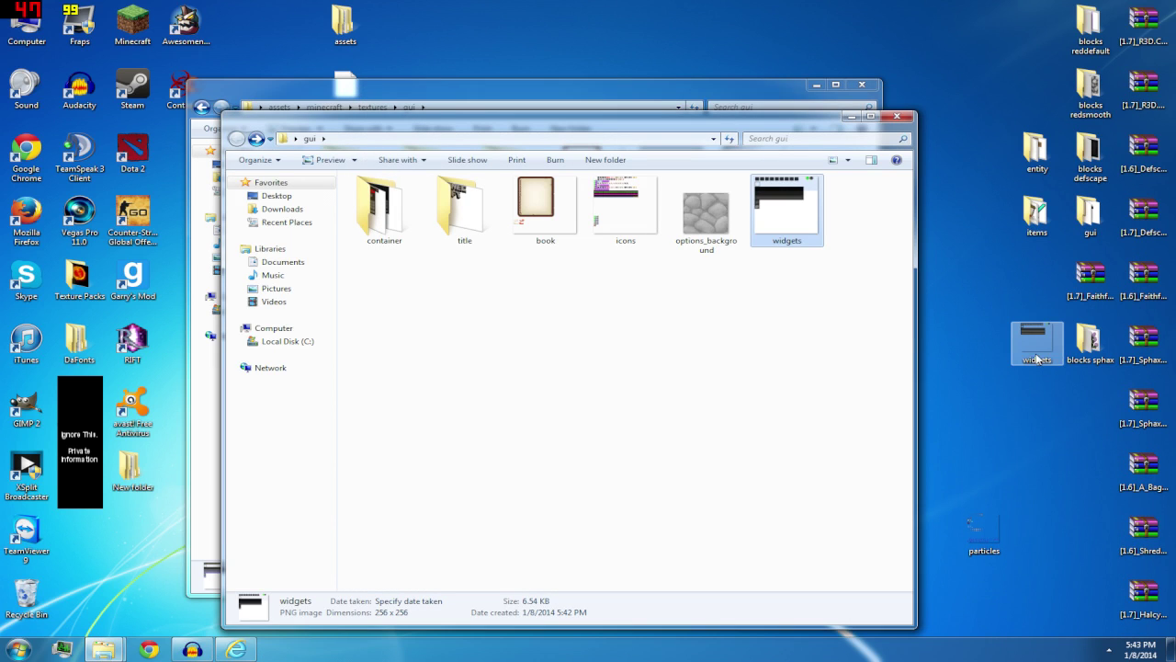
{"action": "key", "text": "Return"}
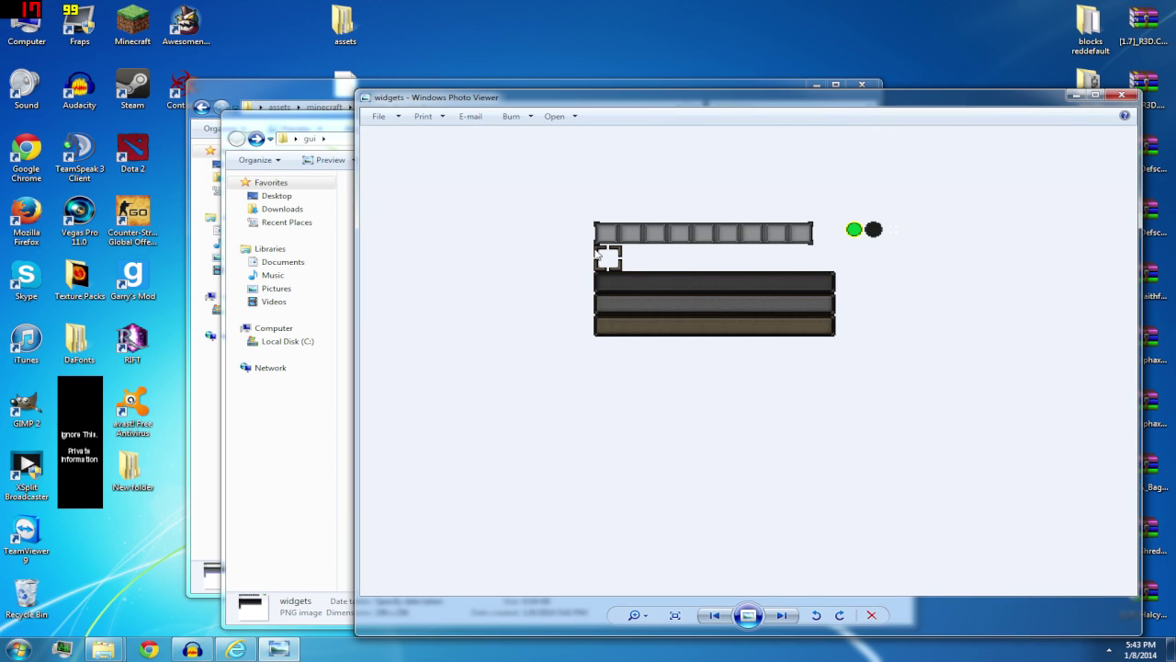
{"action": "left_click", "coordinate": [1125, 98]}
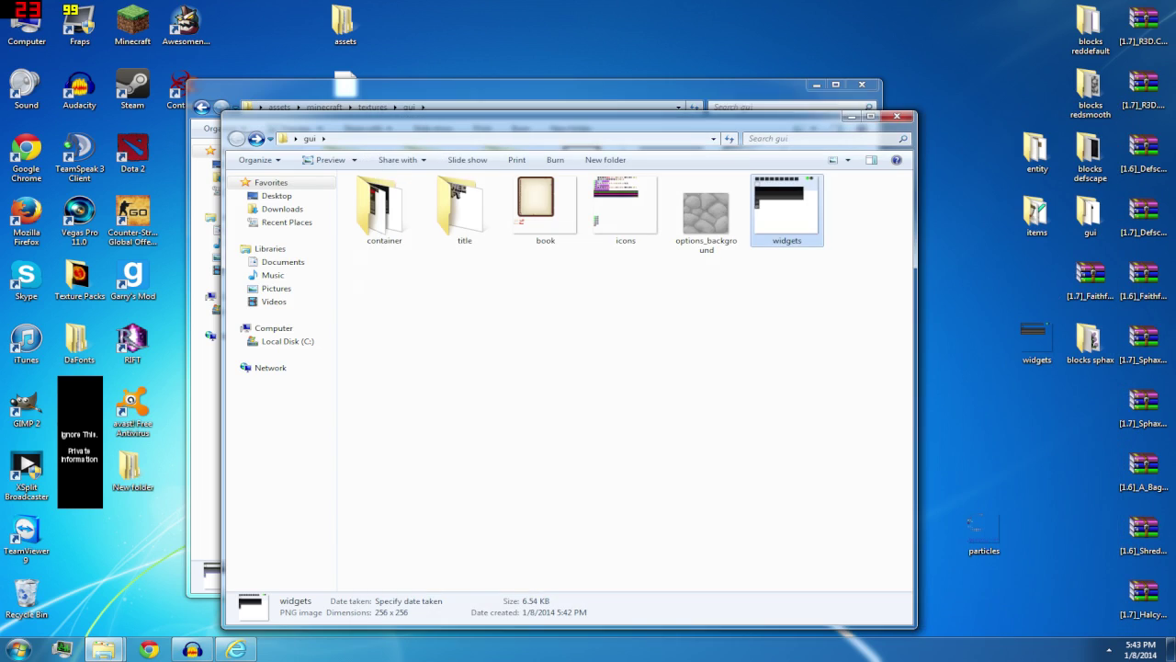
{"action": "left_click", "coordinate": [904, 115]}
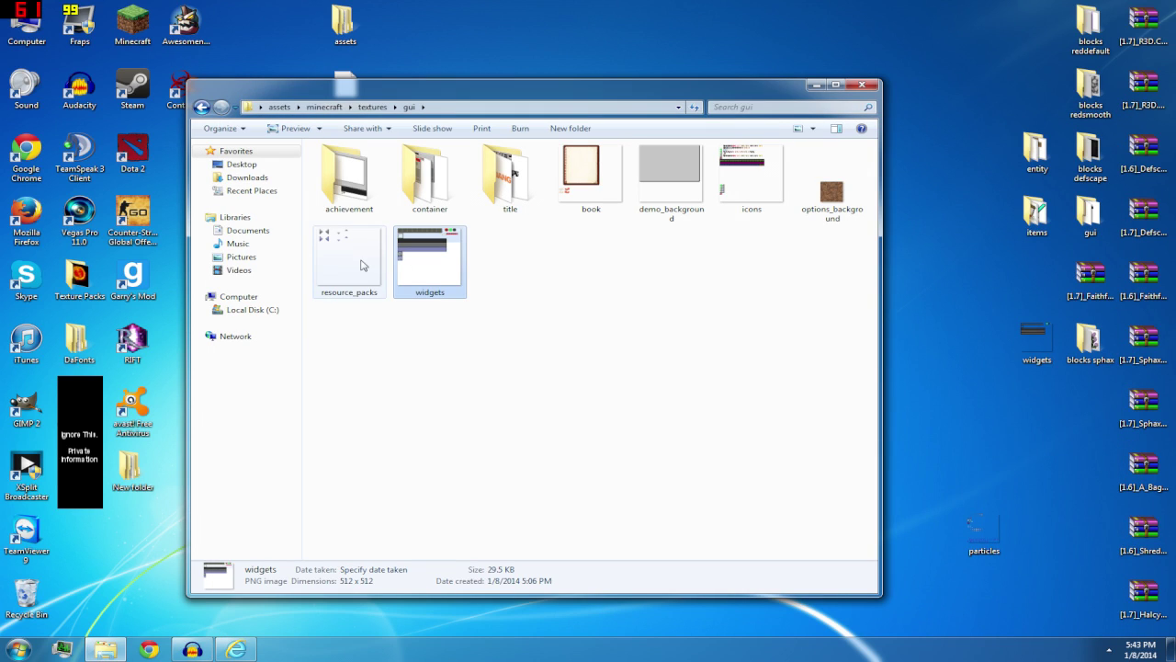
Go up to the pack's textures folder, check the items folder and return to textures
{"action": "left_click", "coordinate": [202, 107]}
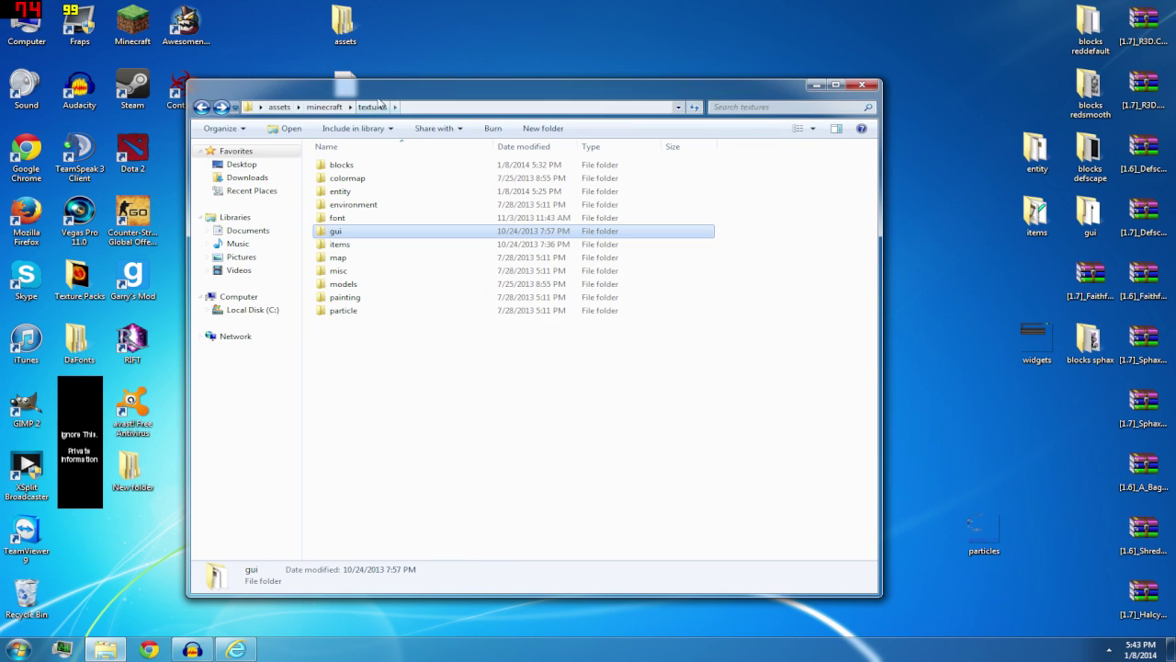
{"action": "double_click", "coordinate": [365, 244]}
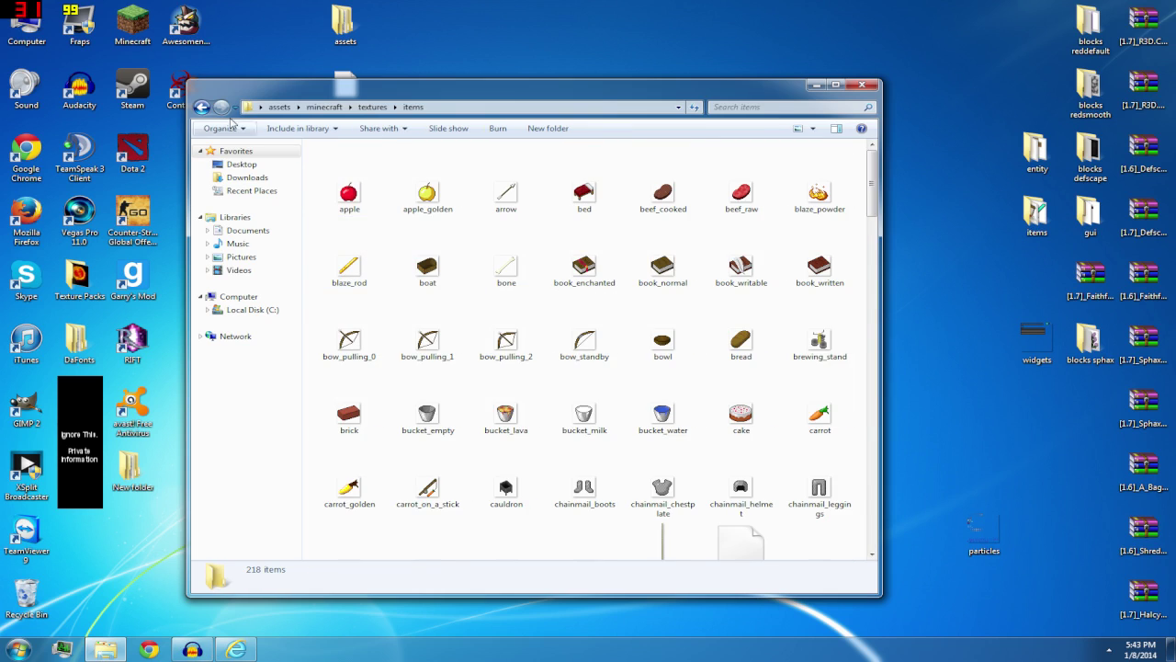
{"action": "left_click", "coordinate": [202, 106]}
Open the map folder, point out the map_background and map_icons images, and return to the textures folder
{"action": "double_click", "coordinate": [352, 259]}
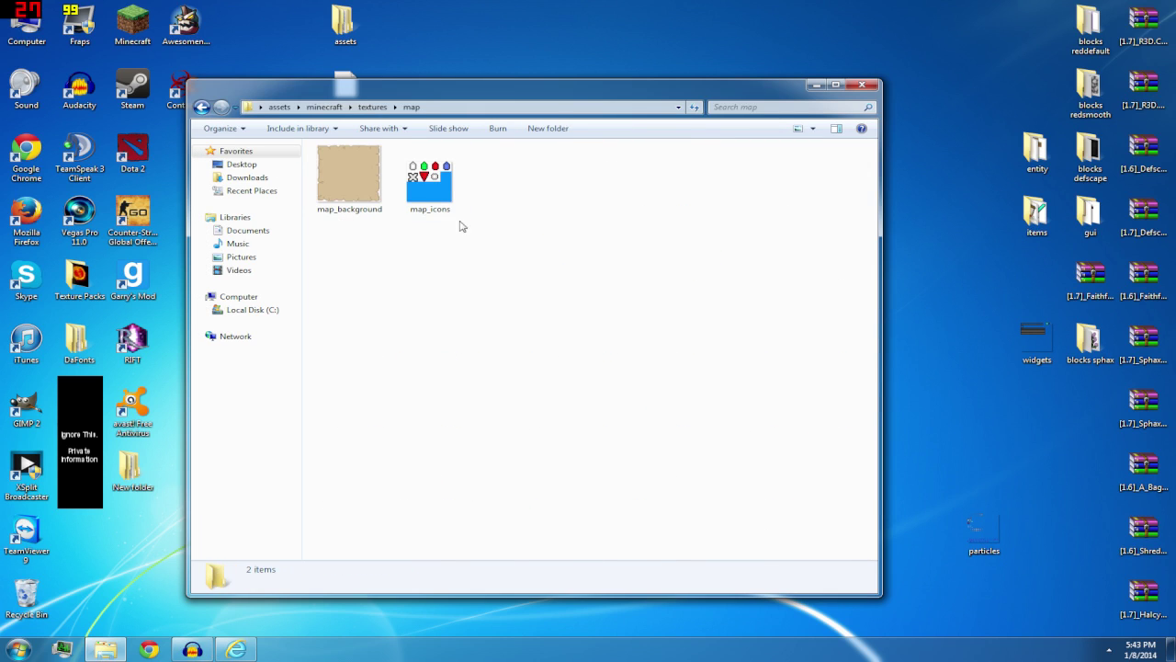
{"action": "left_click", "coordinate": [409, 210]}
{"action": "left_click", "coordinate": [355, 184]}
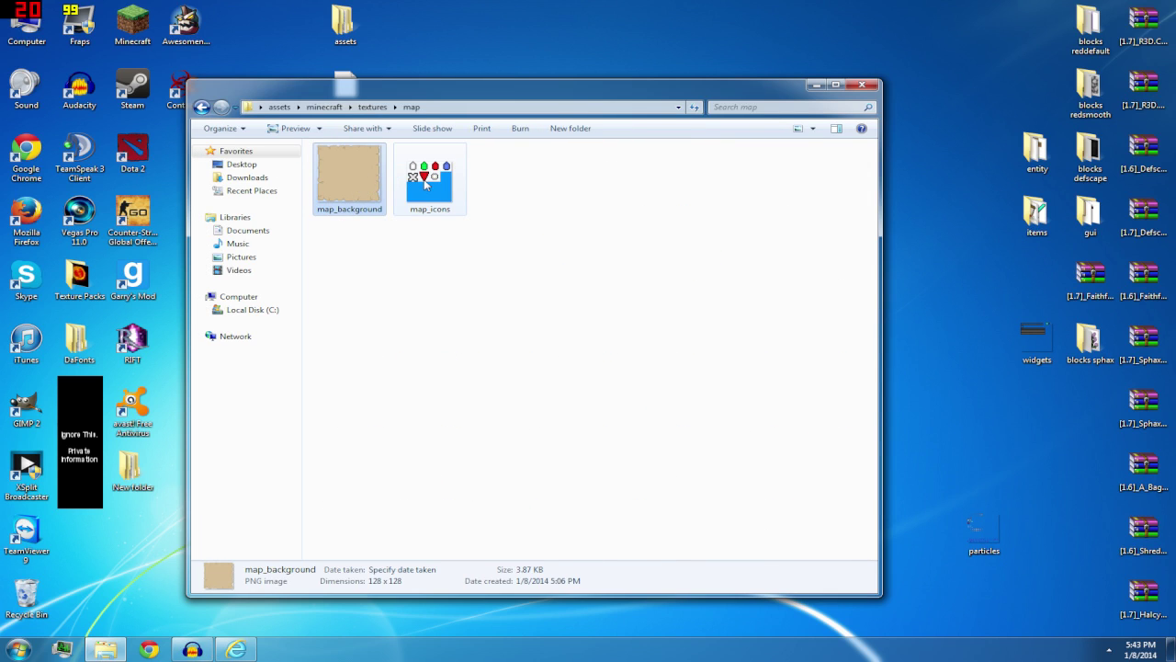
{"action": "left_click", "coordinate": [424, 184]}
{"action": "left_click", "coordinate": [368, 177]}
{"action": "left_click", "coordinate": [425, 184]}
{"action": "key", "text": "BackSpace"}
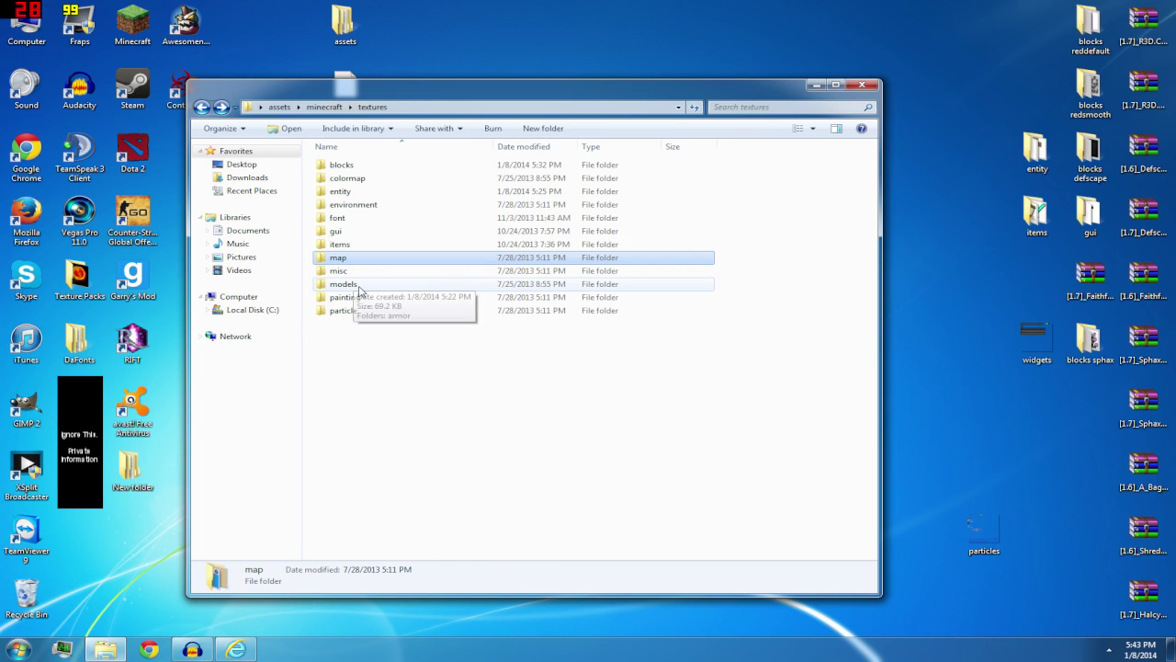
Open the misc folder and preview the underwater image enlarged, closing the viewer when done
{"action": "double_click", "coordinate": [357, 270]}
{"action": "left_click", "coordinate": [341, 161]}
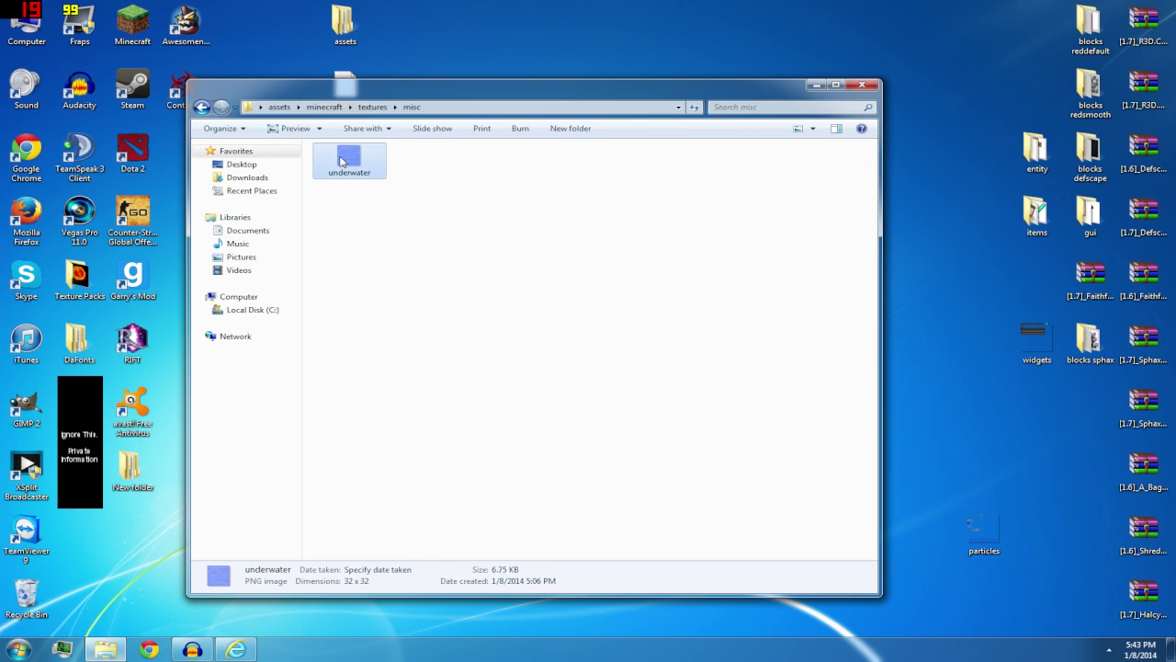
{"action": "double_click", "coordinate": [341, 161]}
{"action": "scroll", "coordinate": [753, 341], "scroll_direction": "up", "scroll_amount": 5}
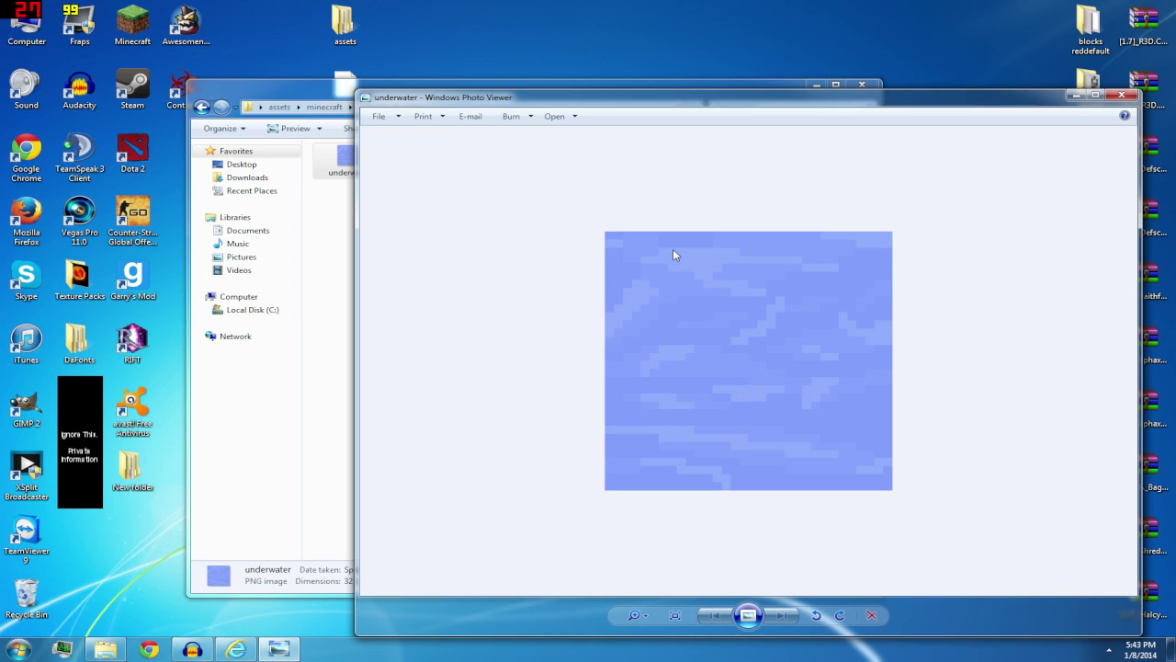
{"action": "left_click", "coordinate": [1120, 96]}
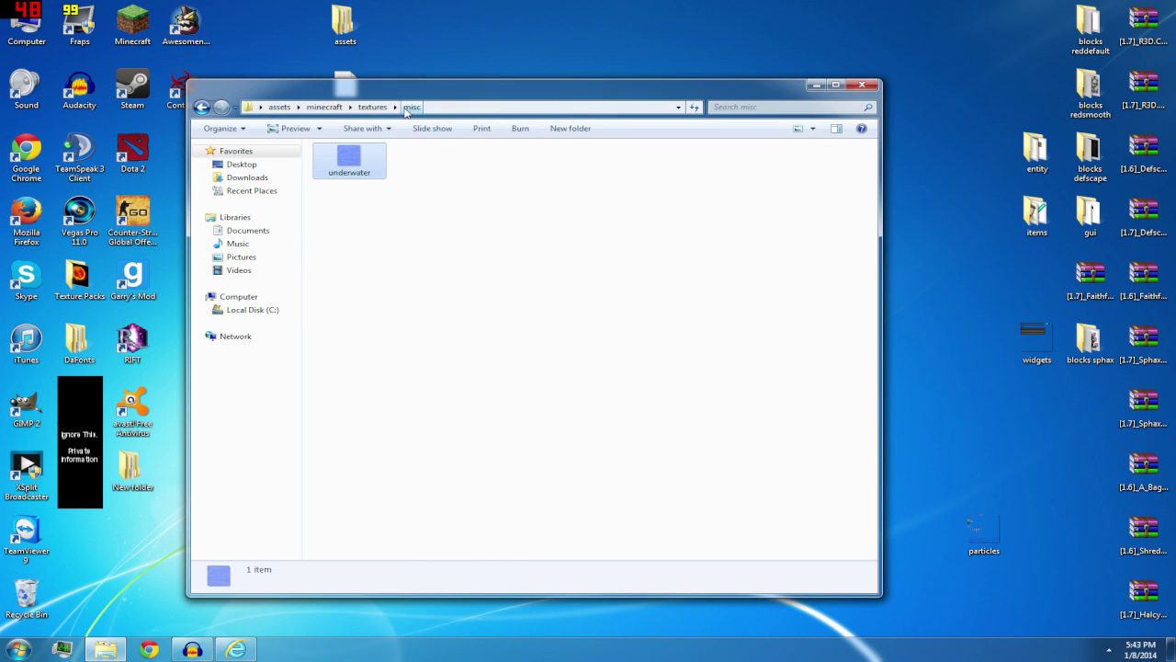
{"action": "right_click", "coordinate": [355, 165]}
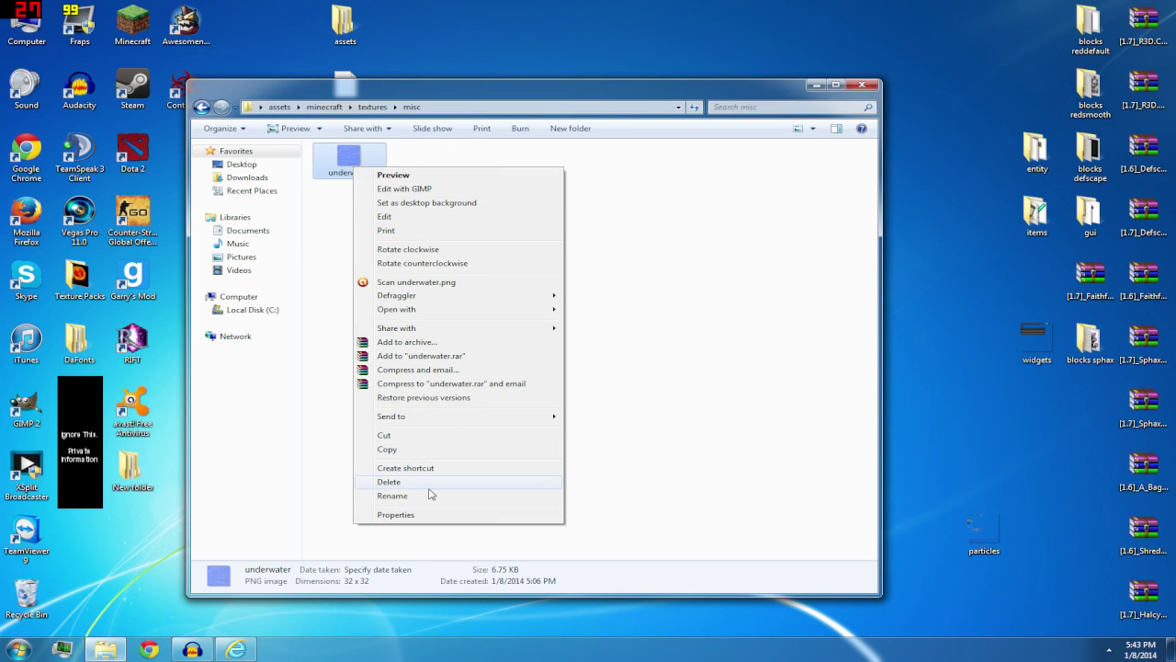
{"action": "left_click", "coordinate": [430, 484]}
{"action": "left_click", "coordinate": [709, 360]}
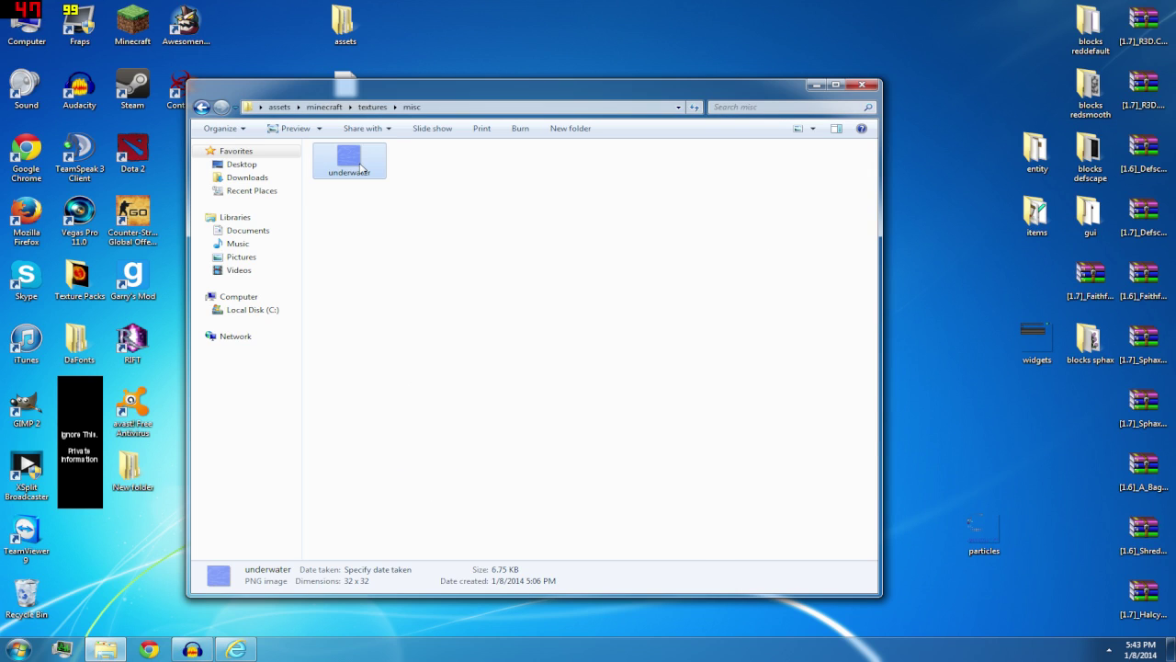
Delete the underwater image from the pack's misc folder and confirm the deletion
{"action": "right_click", "coordinate": [352, 178]}
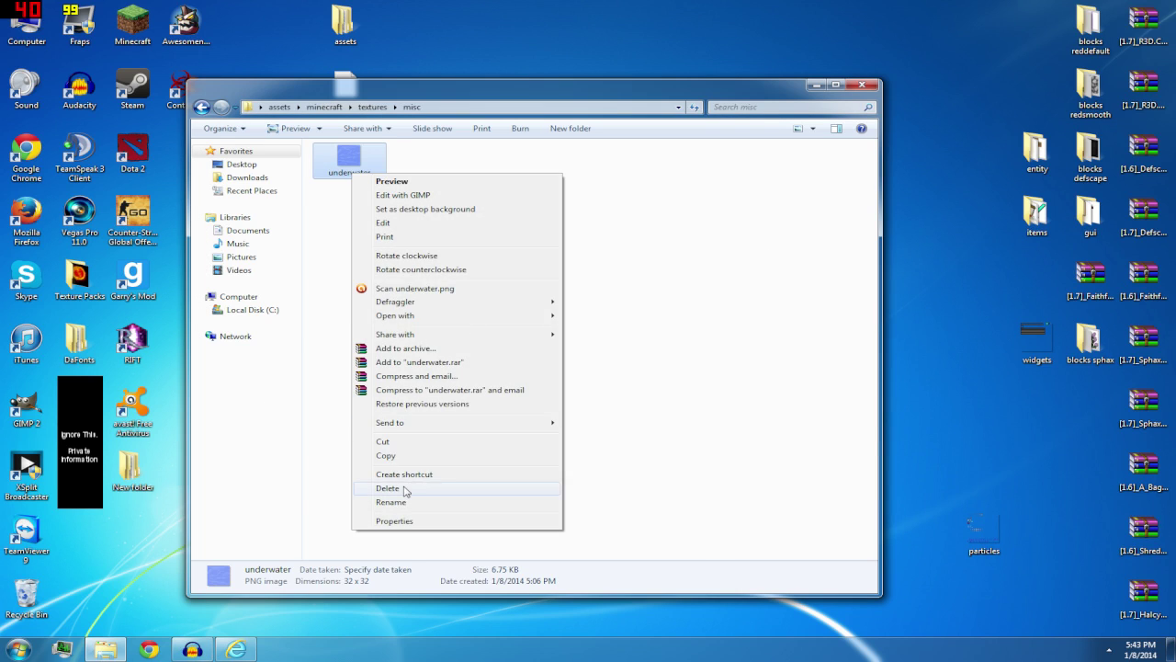
{"action": "left_click", "coordinate": [404, 488]}
{"action": "left_click", "coordinate": [652, 359]}
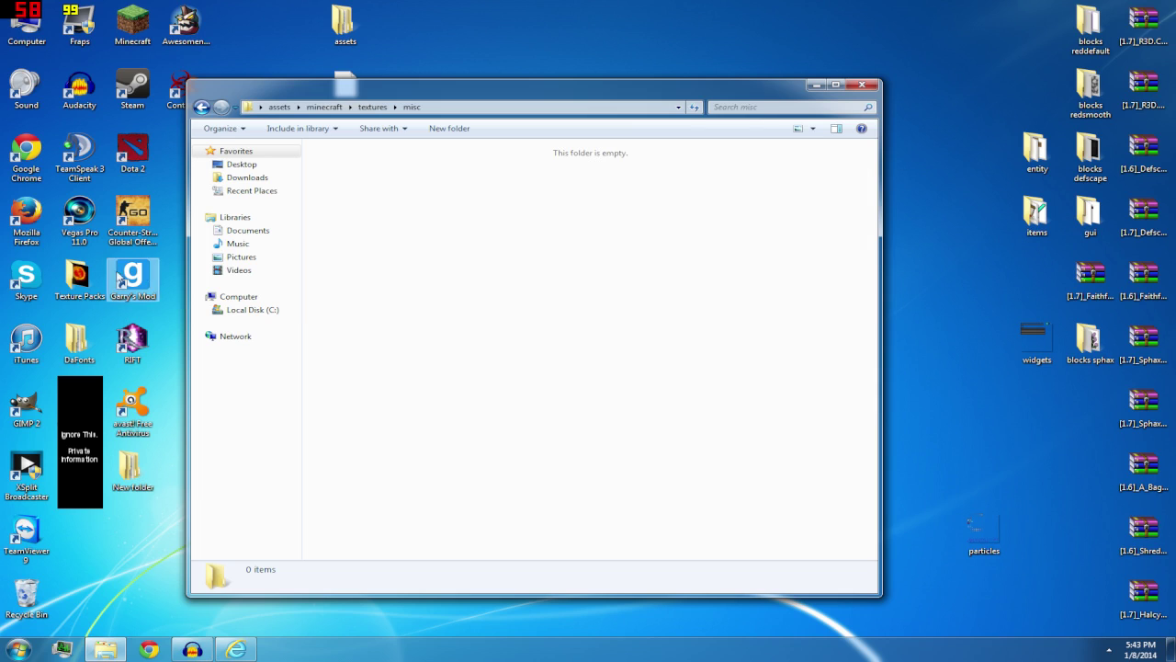
Launch GIMP 2 from the desktop and move its image window clear of the docked tool panels
{"action": "left_click", "coordinate": [32, 413]}
{"action": "double_click", "coordinate": [32, 414]}
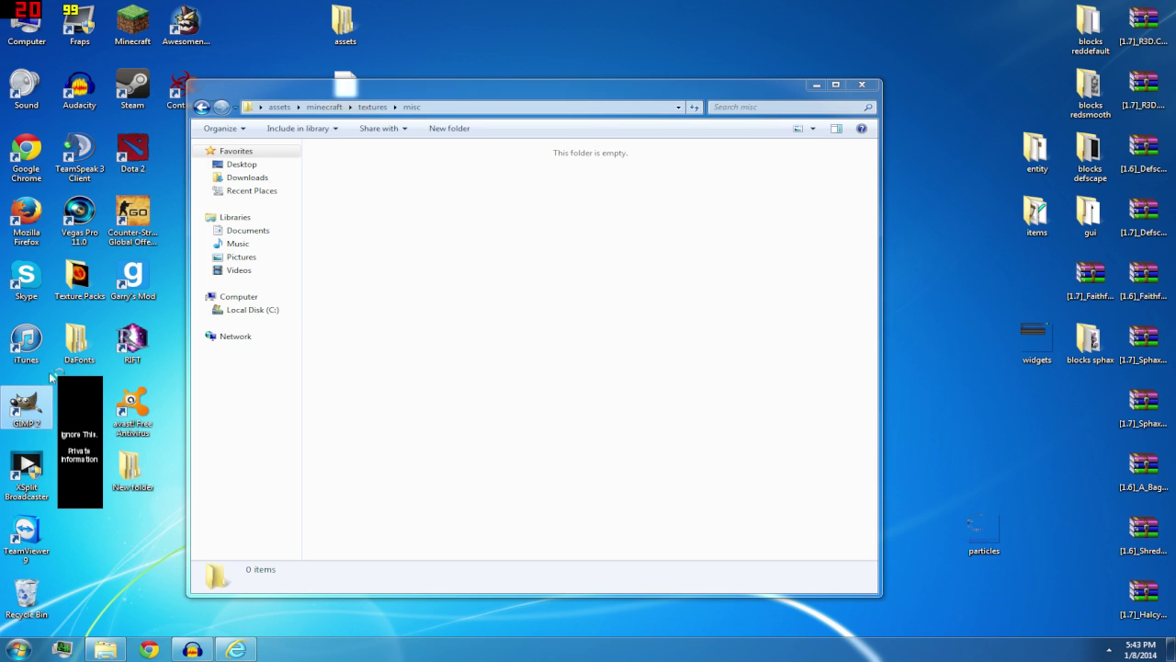
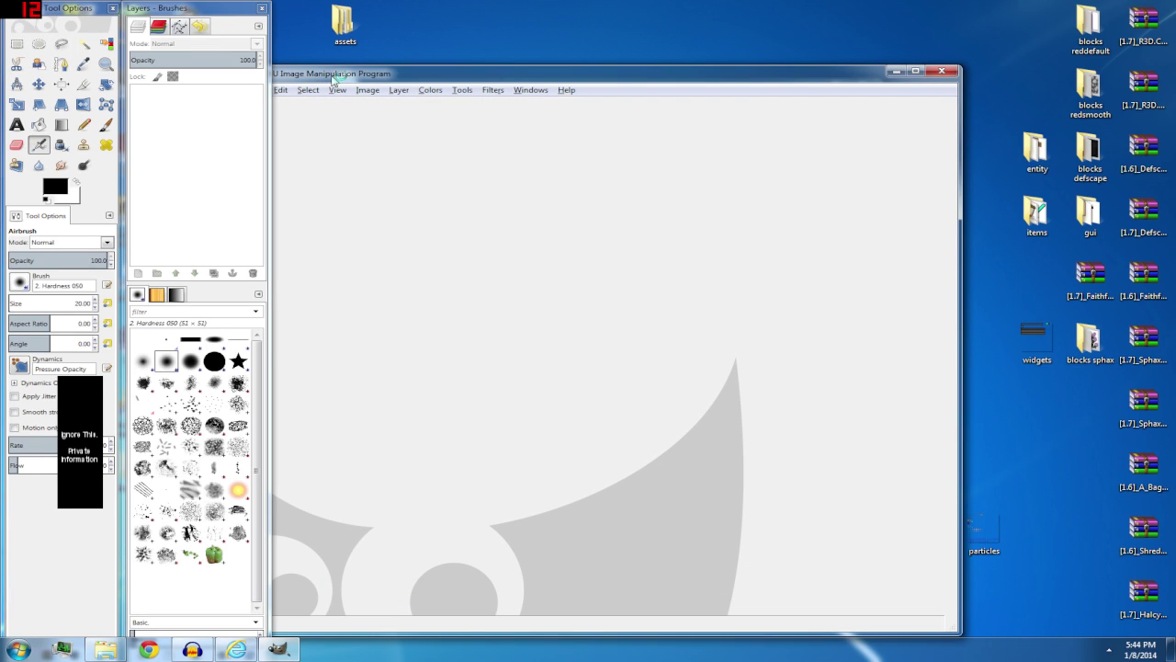
{"action": "mouse_move", "coordinate": [317, 81]}
{"action": "left_mouse_down"}
{"action": "mouse_move", "coordinate": [376, 77]}
{"action": "mouse_move", "coordinate": [333, 85]}
{"action": "left_mouse_up"}
Start a new image and set its width and height to 32 px each
{"action": "left_click", "coordinate": [297, 88]}
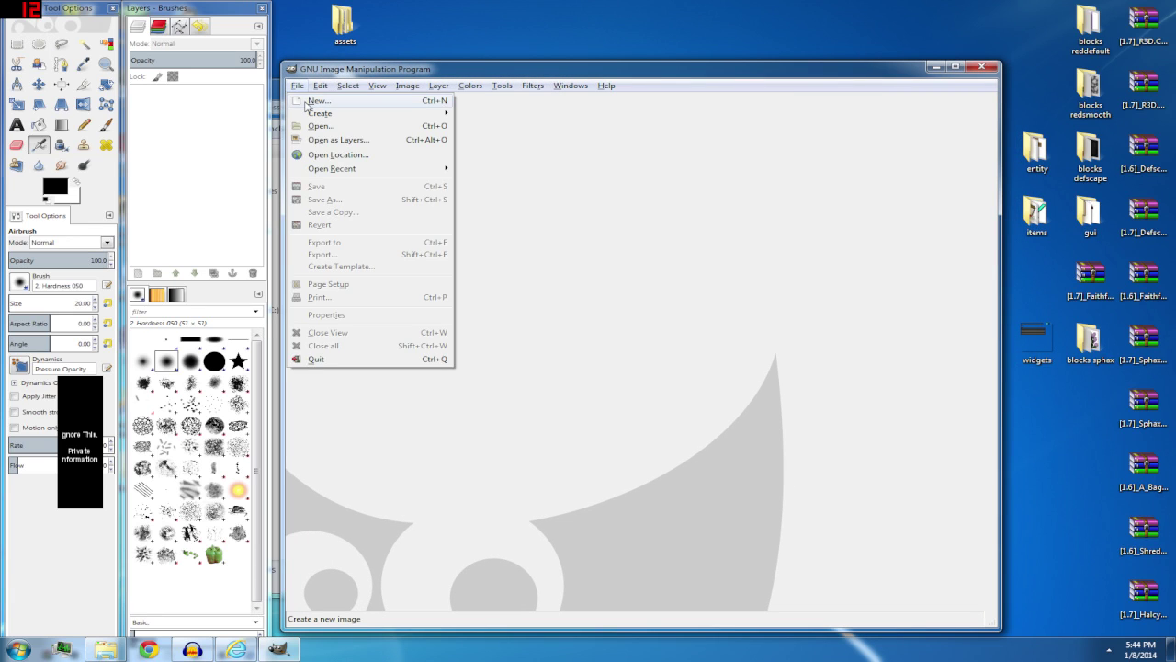
{"action": "left_click", "coordinate": [303, 98]}
{"action": "type", "text": "32"}
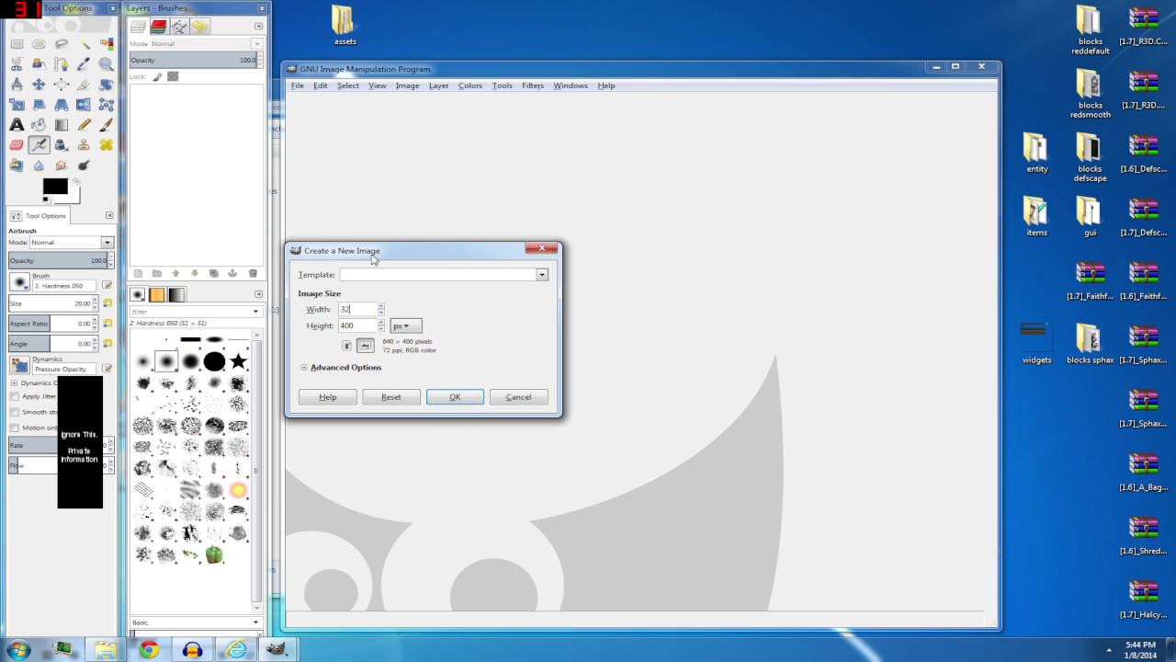
{"action": "key", "text": "Tab"}
{"action": "type", "text": "32"}
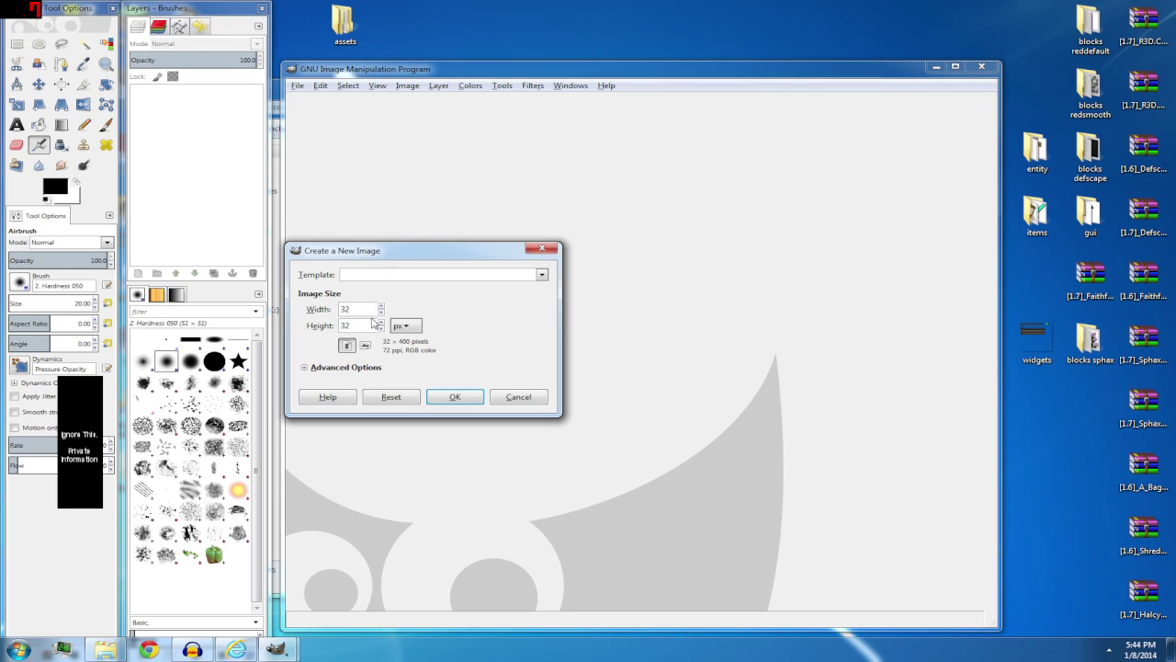
In the new image's advanced options, set the fill to Transparency and clear the comment
{"action": "left_click", "coordinate": [313, 368]}
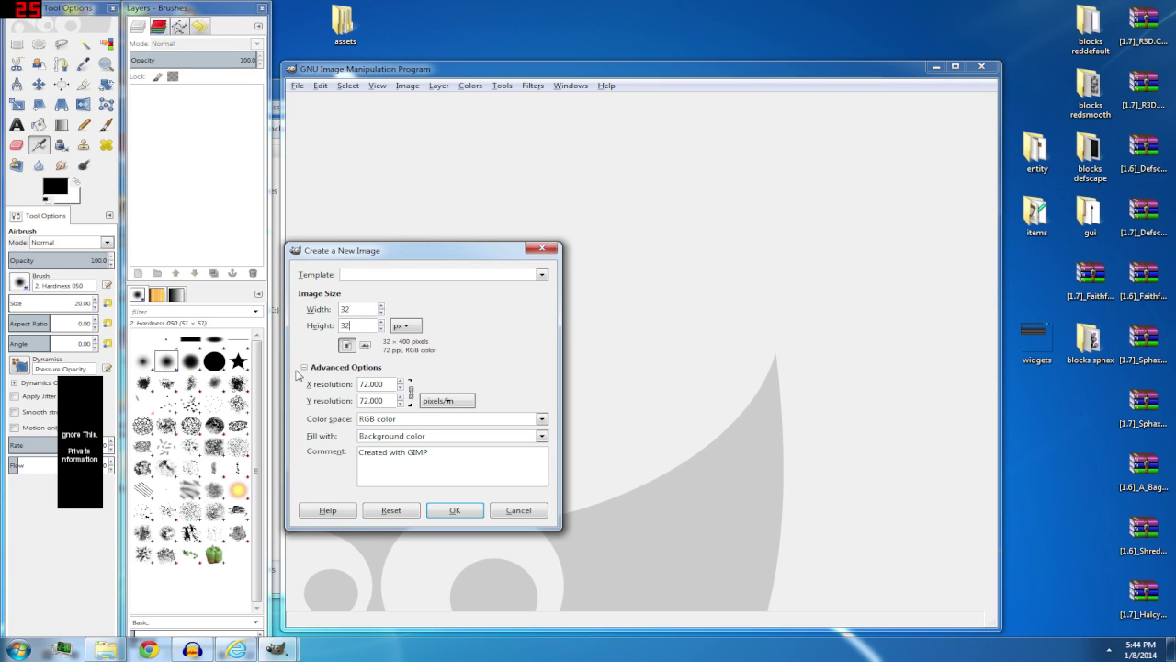
{"action": "left_click", "coordinate": [407, 437]}
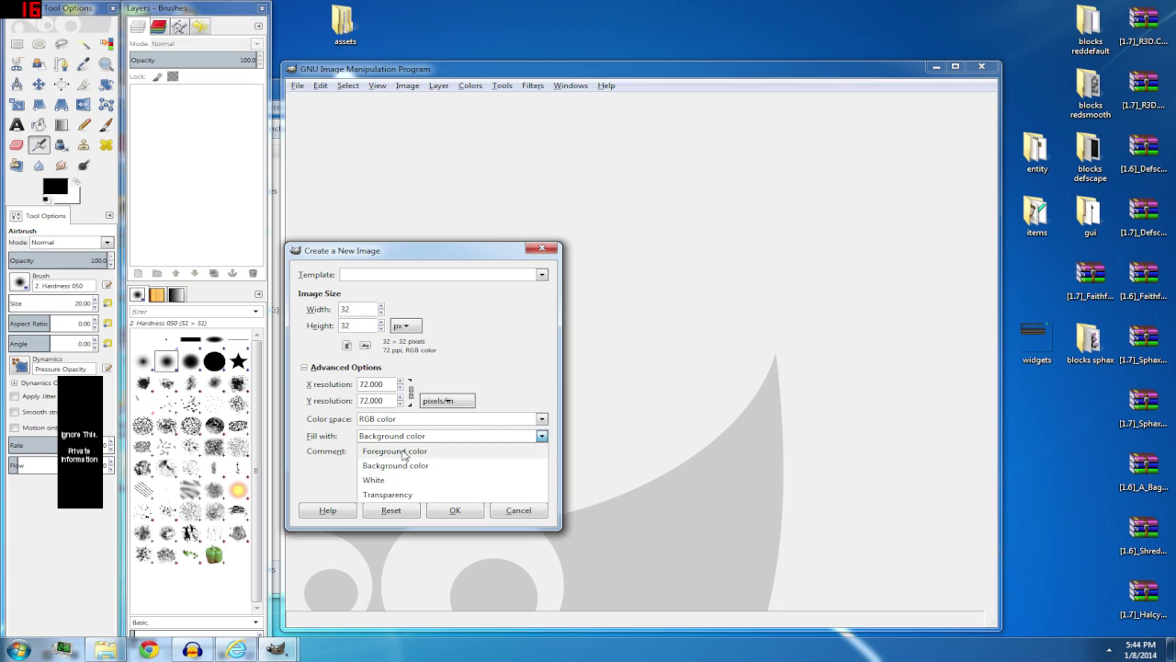
{"action": "left_click", "coordinate": [387, 494]}
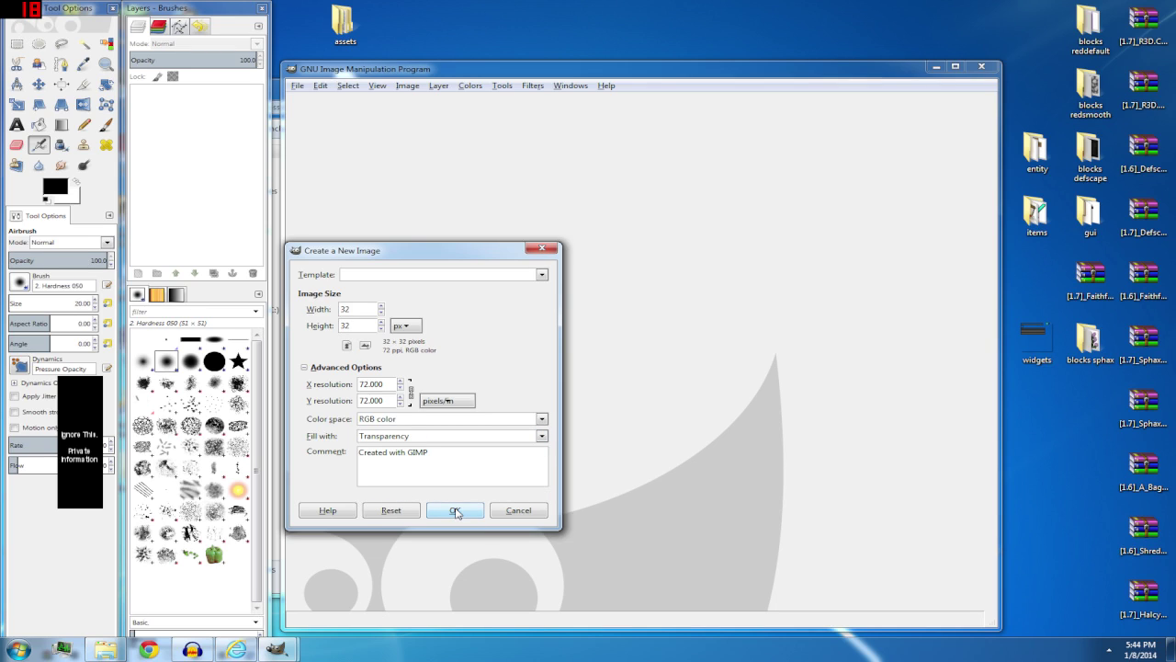
{"action": "left_click_drag", "start_coordinate": [429, 452], "coordinate": [314, 462]}
{"action": "key", "text": "BackSpace"}
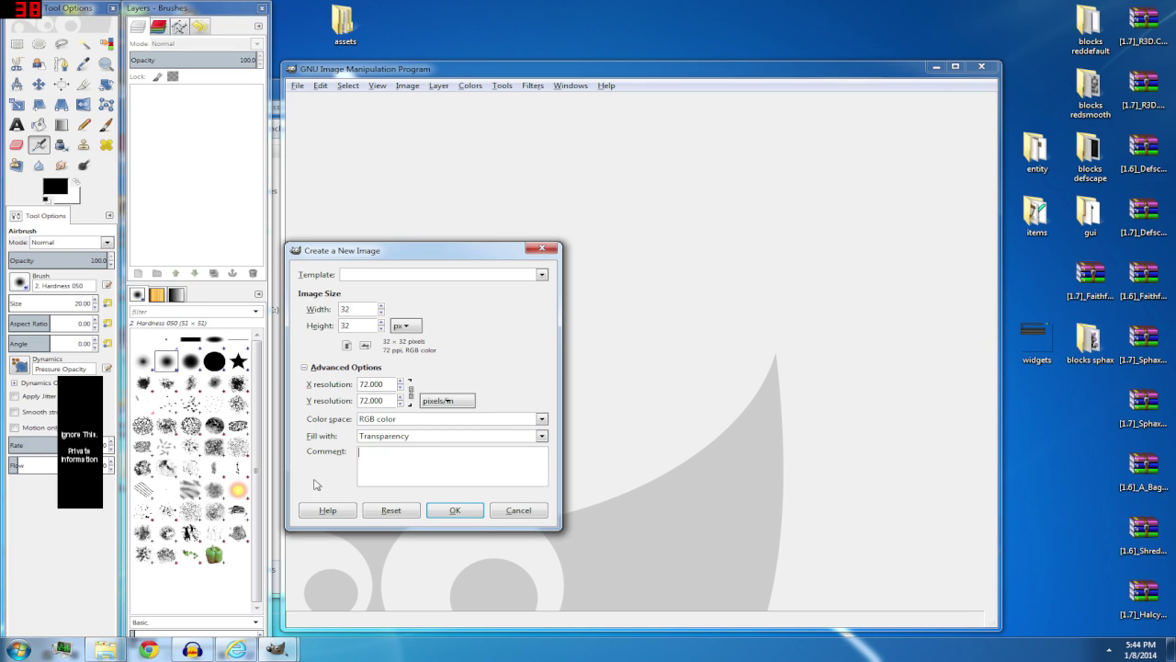
Create the transparent 32 x 32 px image with the settings entered and inspect its canvas up close
{"action": "left_click", "coordinate": [444, 511]}
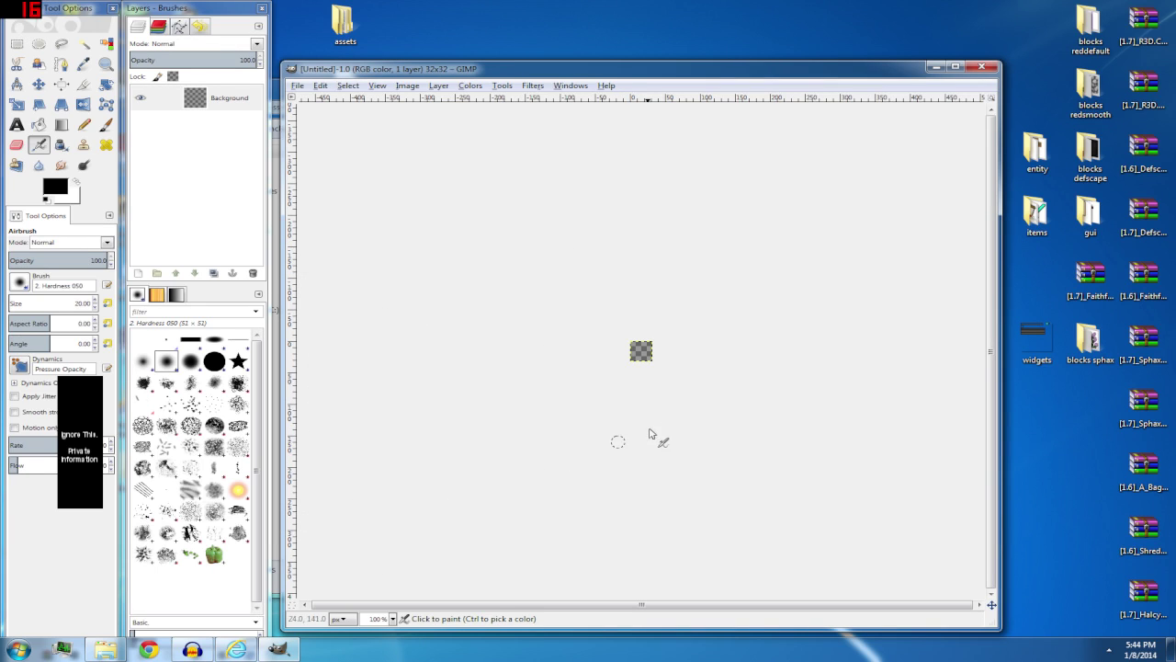
{"action": "key", "text": "z"}
{"action": "double_click", "coordinate": [655, 364]}
{"action": "left_click", "coordinate": [634, 357]}
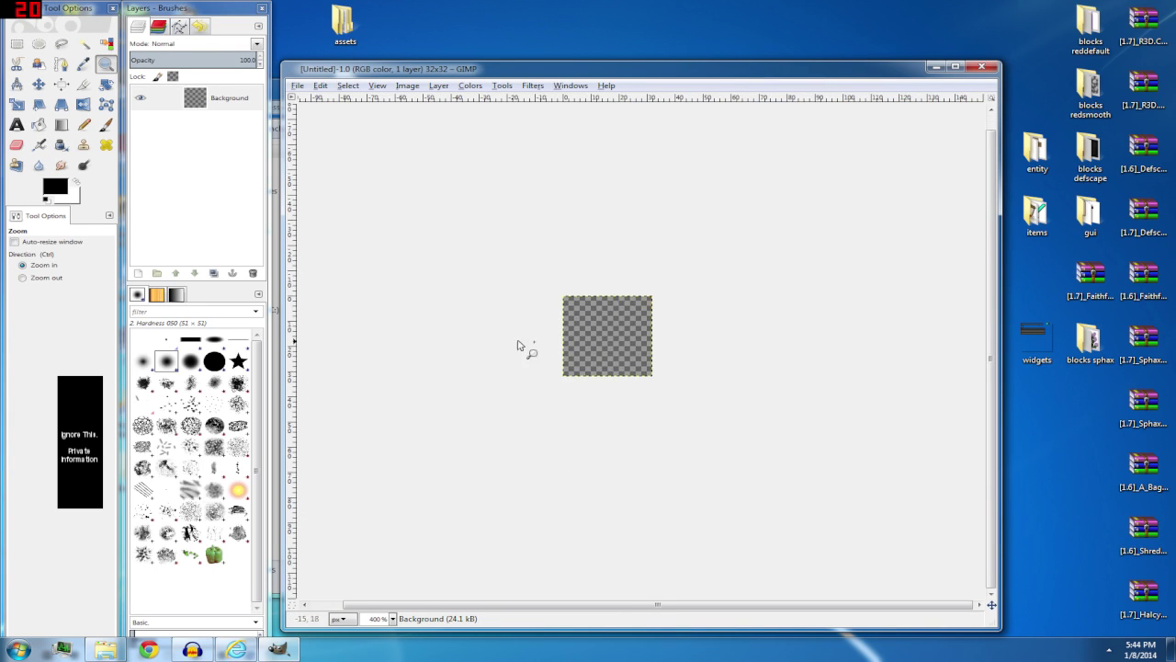
{"action": "triple_click", "coordinate": [613, 360]}
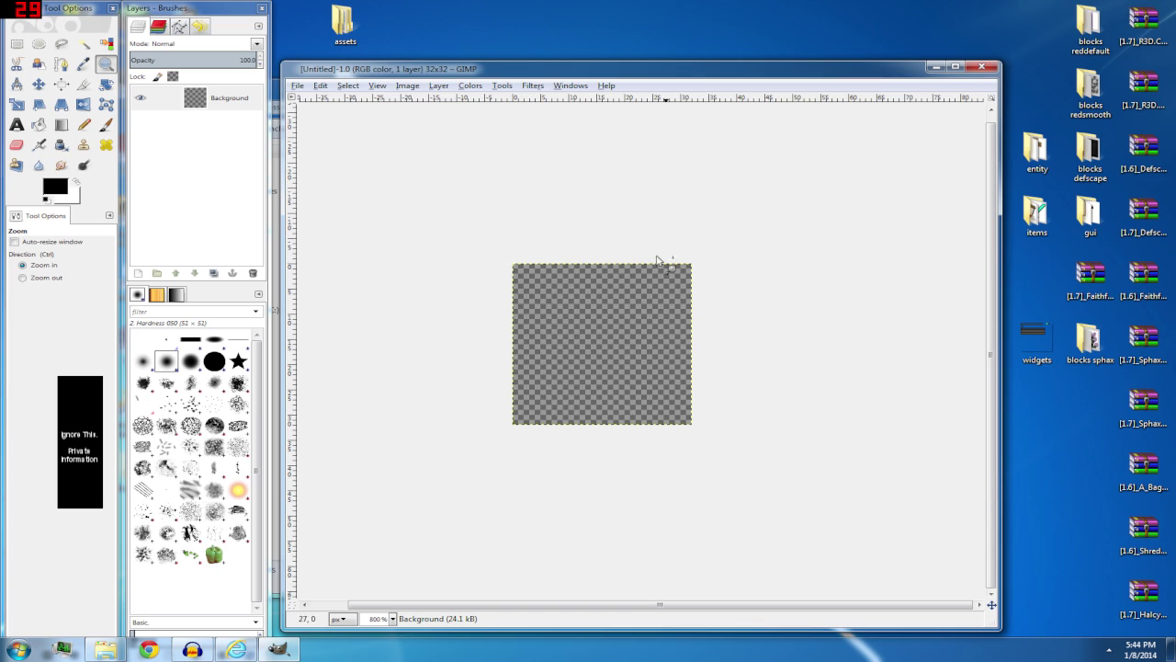
Export the transparent image to the Desktop as underwater.png with the default PNG options, and close GIMP
{"action": "left_click", "coordinate": [317, 86]}
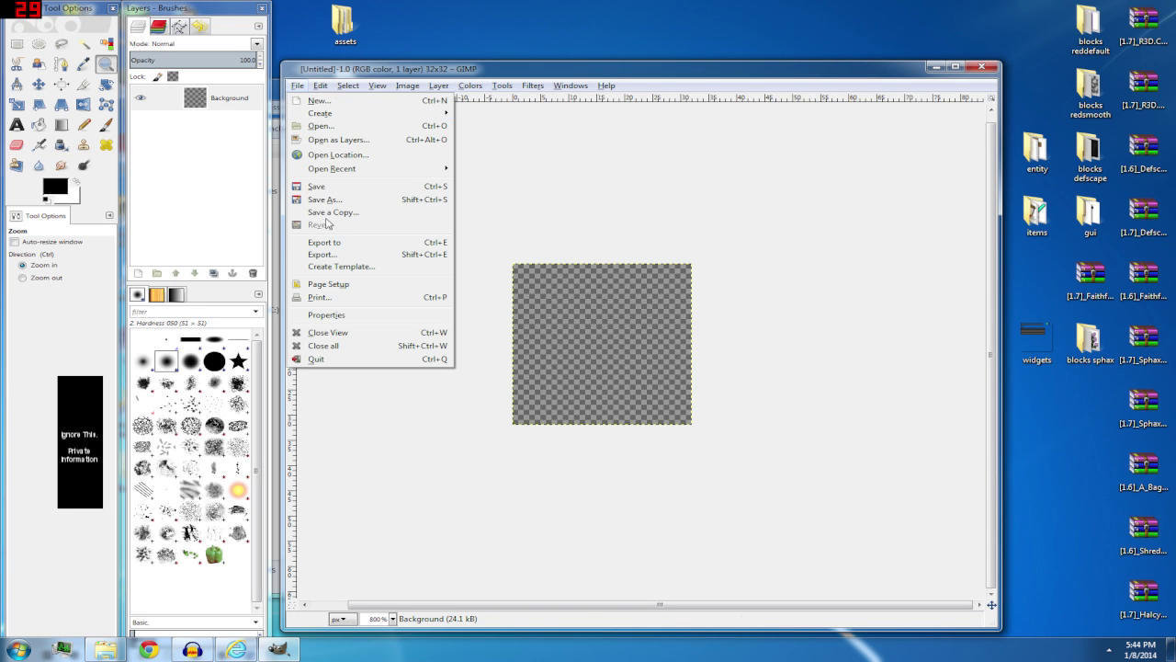
{"action": "left_click", "coordinate": [322, 256]}
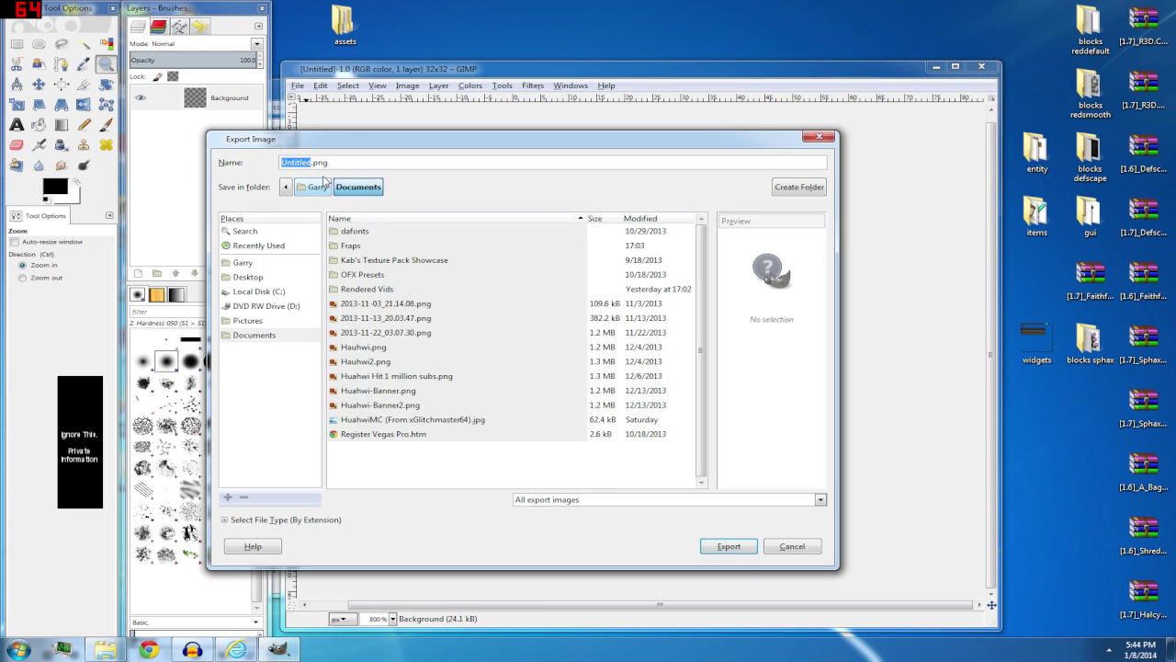
{"action": "type", "text": "underwater"}
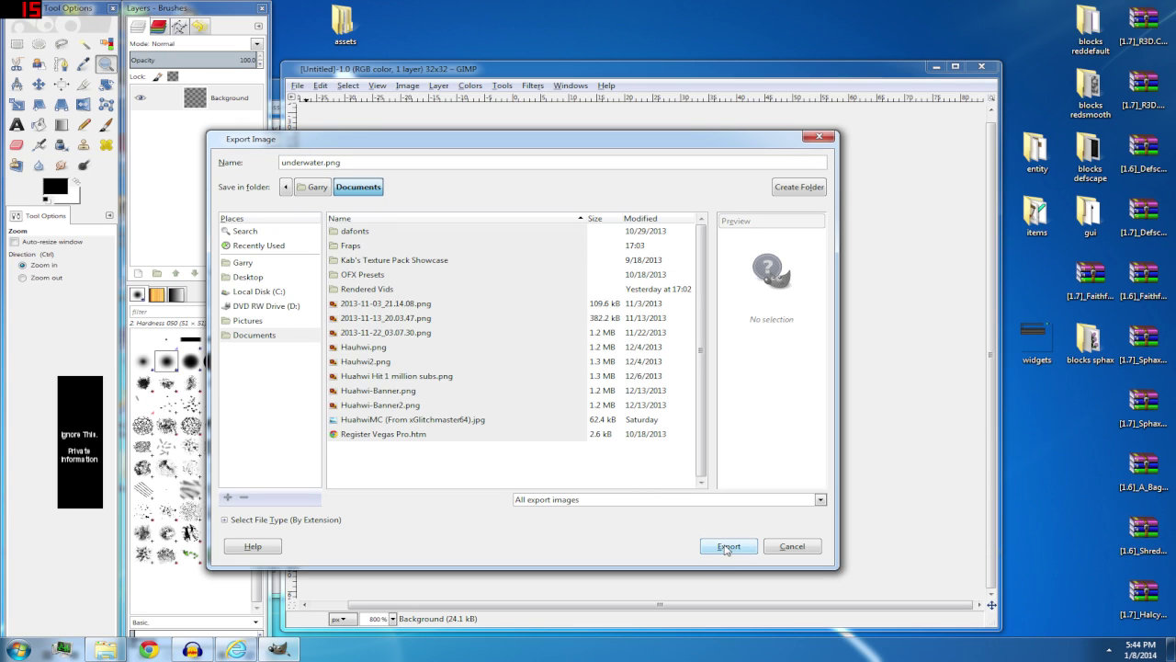
{"action": "left_click", "coordinate": [247, 279]}
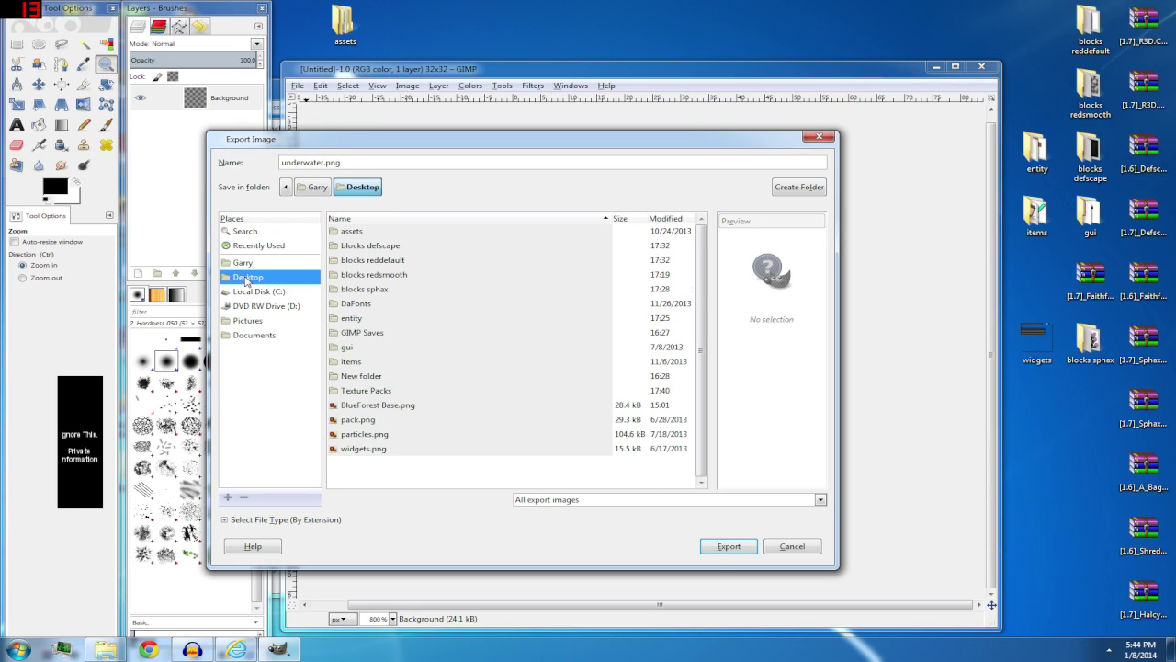
{"action": "left_click", "coordinate": [728, 548]}
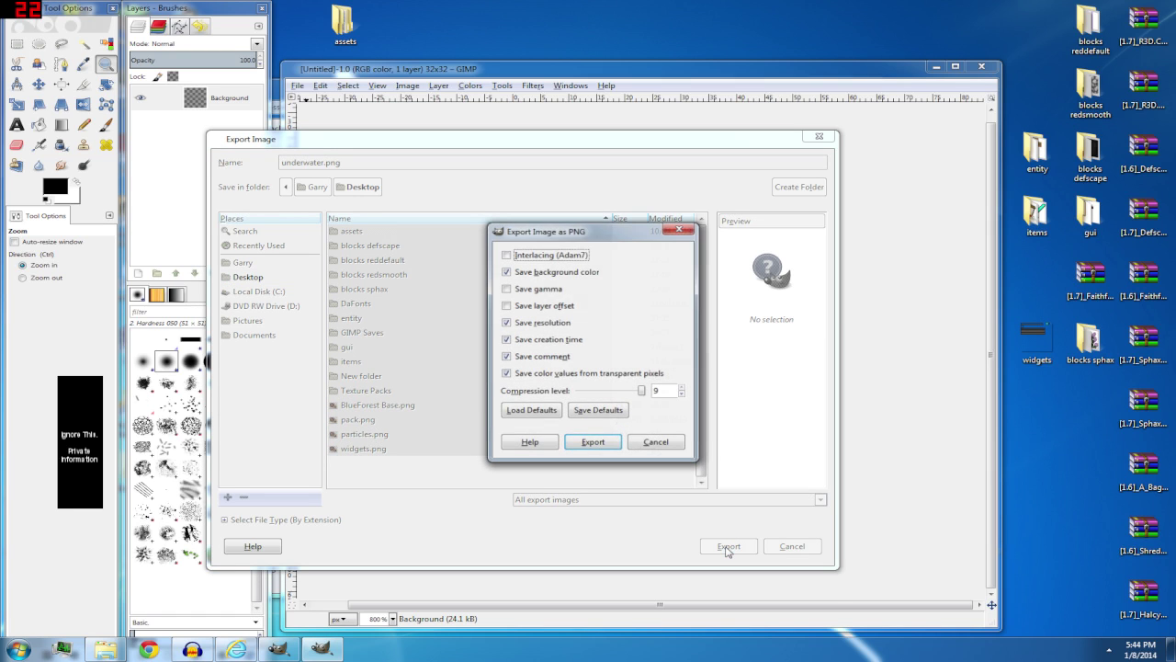
{"action": "left_click", "coordinate": [593, 445]}
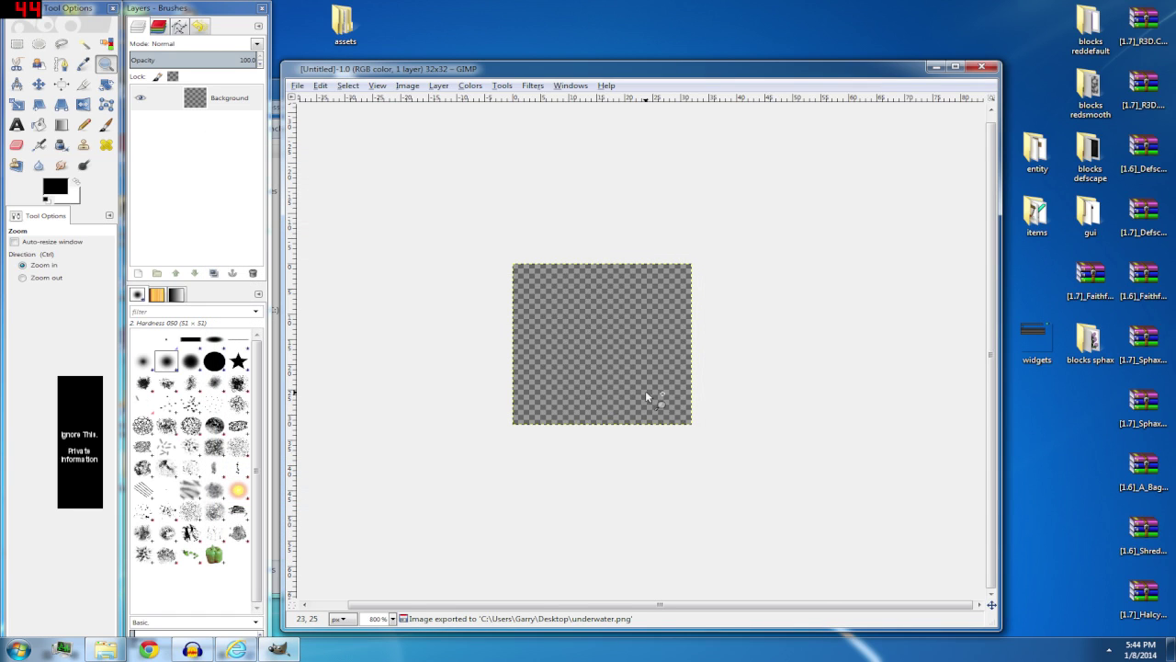
{"action": "left_click", "coordinate": [981, 67]}
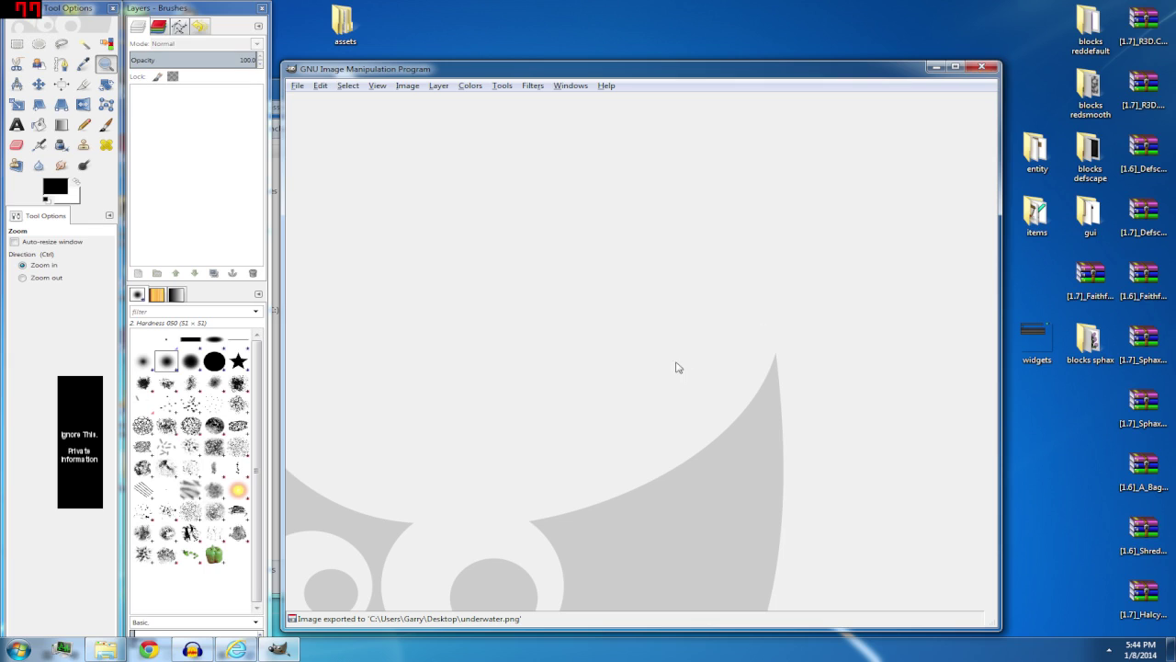
{"action": "left_click", "coordinate": [981, 67]}
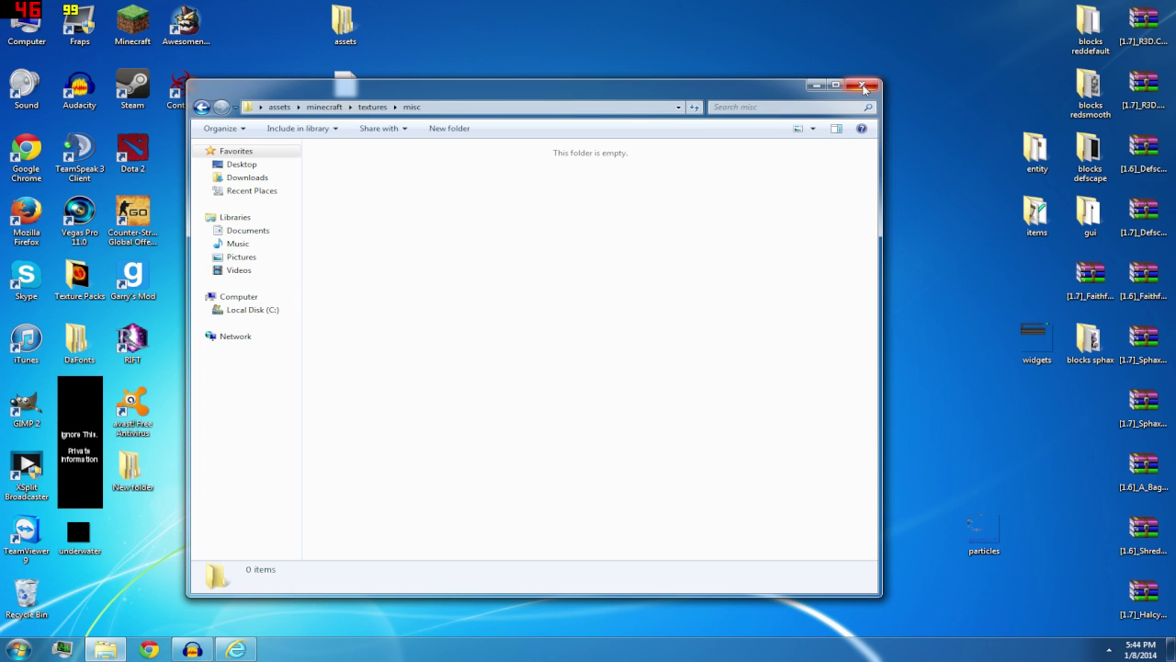
Preview the exported underwater image from the desktop, close the preview, and move the file into the pack's misc folder
{"action": "left_click", "coordinate": [92, 535]}
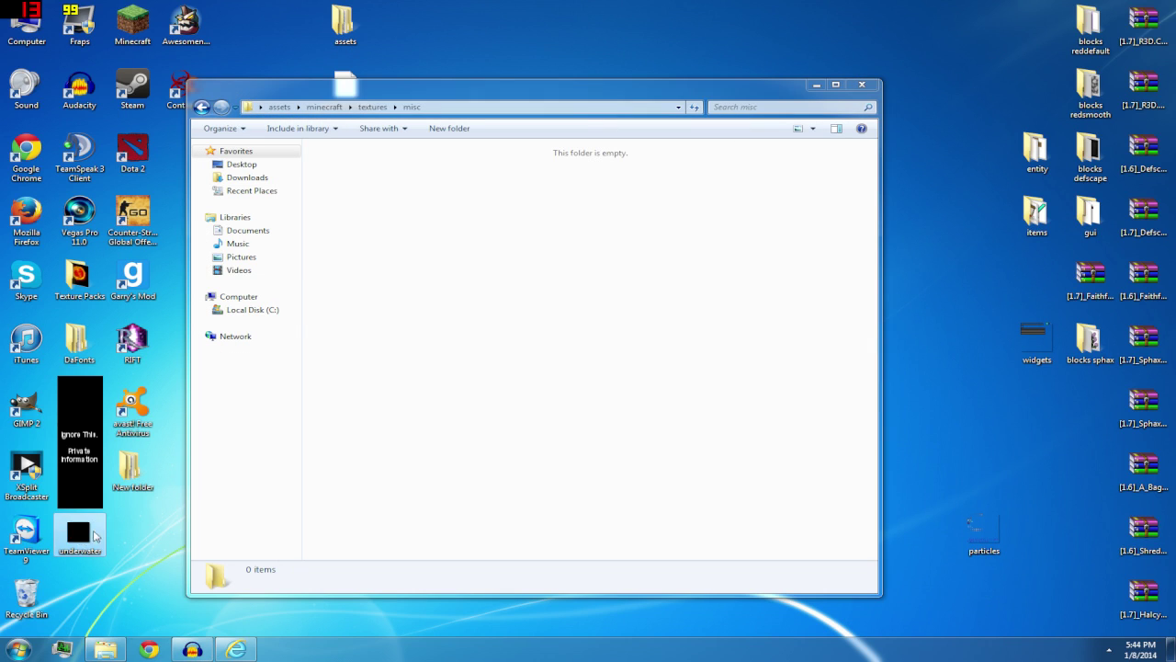
{"action": "mouse_move", "coordinate": [96, 536]}
{"action": "left_mouse_down"}
{"action": "mouse_move", "coordinate": [138, 538]}
{"action": "mouse_move", "coordinate": [88, 540]}
{"action": "left_mouse_up"}
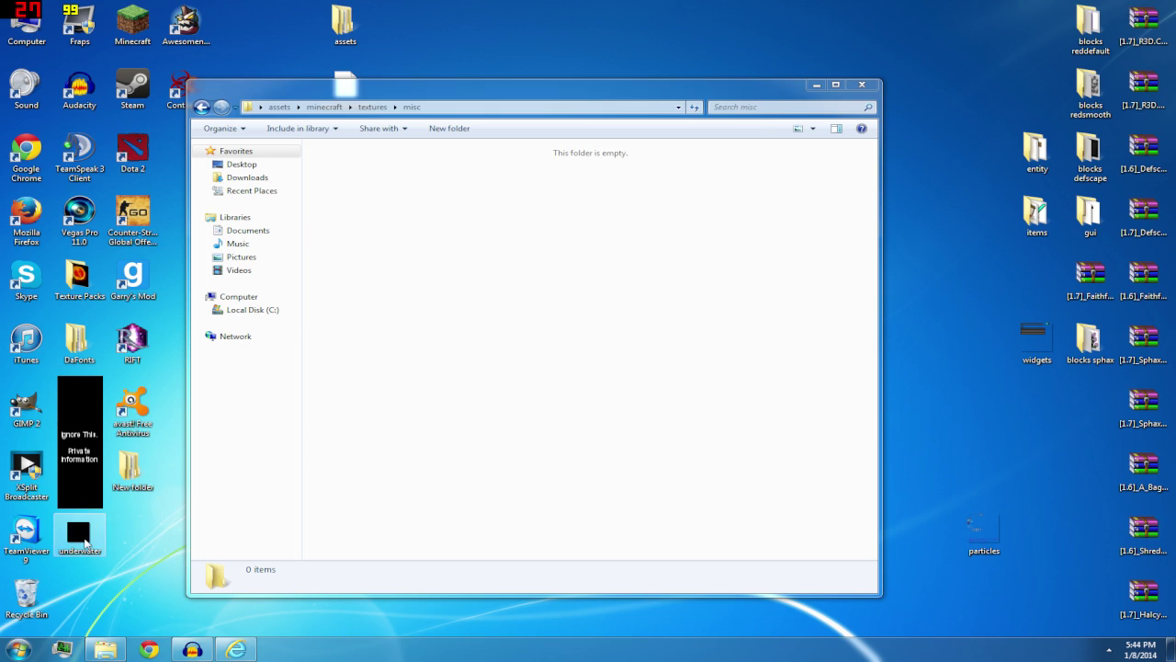
{"action": "double_click", "coordinate": [83, 541]}
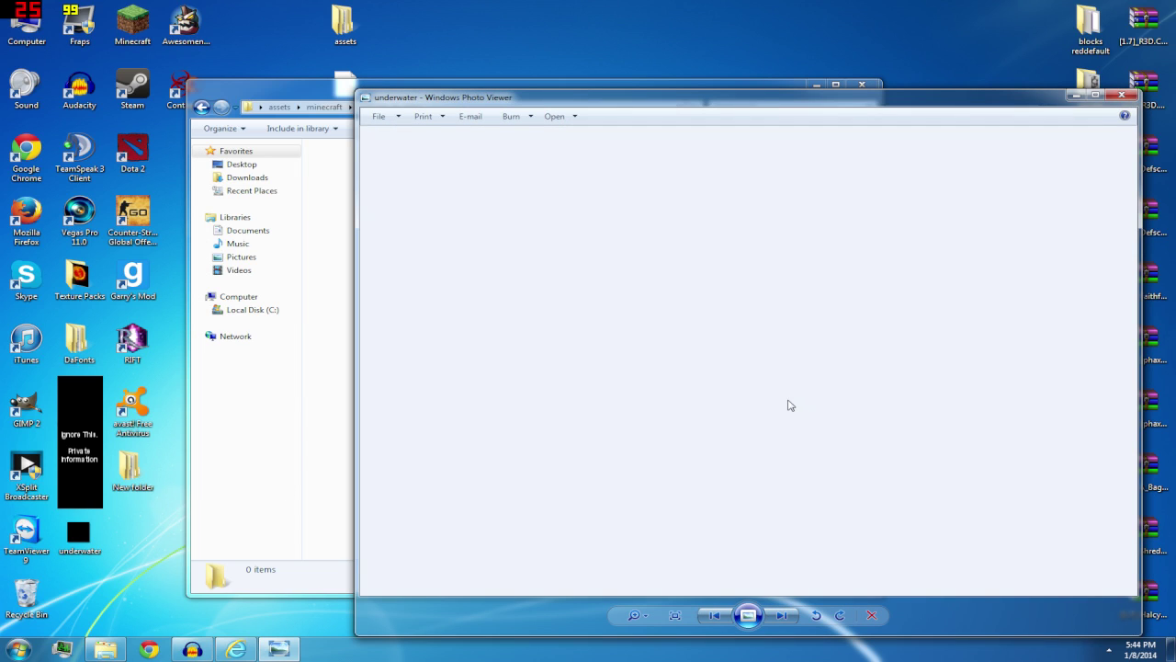
{"action": "left_click", "coordinate": [1122, 96]}
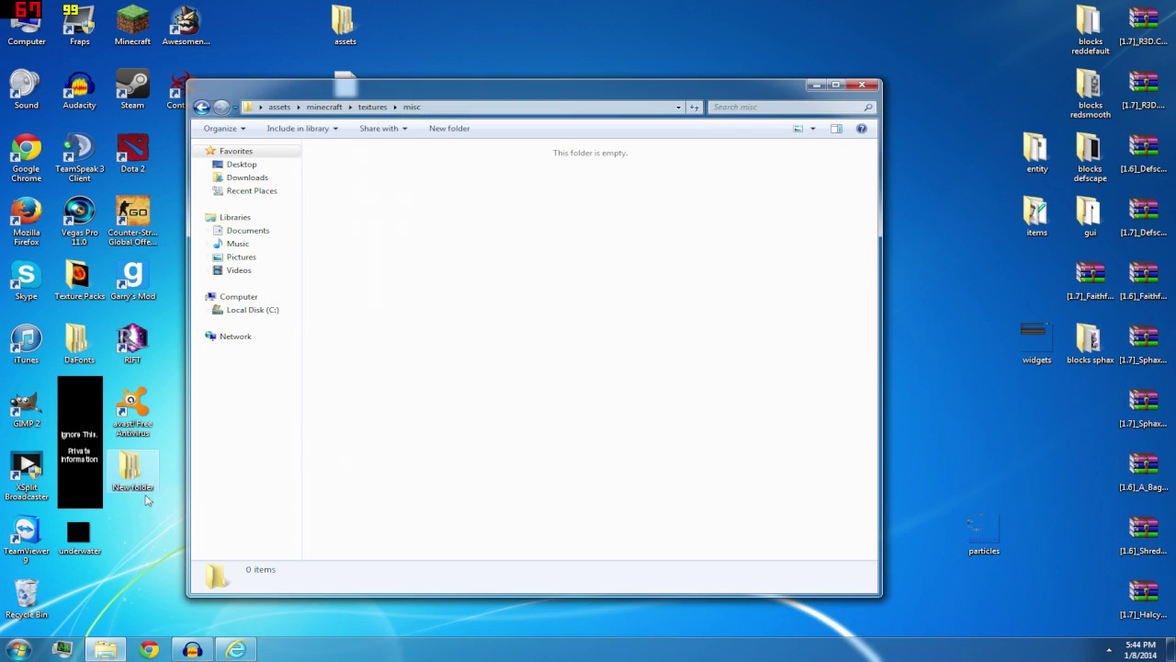
{"action": "left_click_drag", "start_coordinate": [79, 531], "coordinate": [410, 292]}
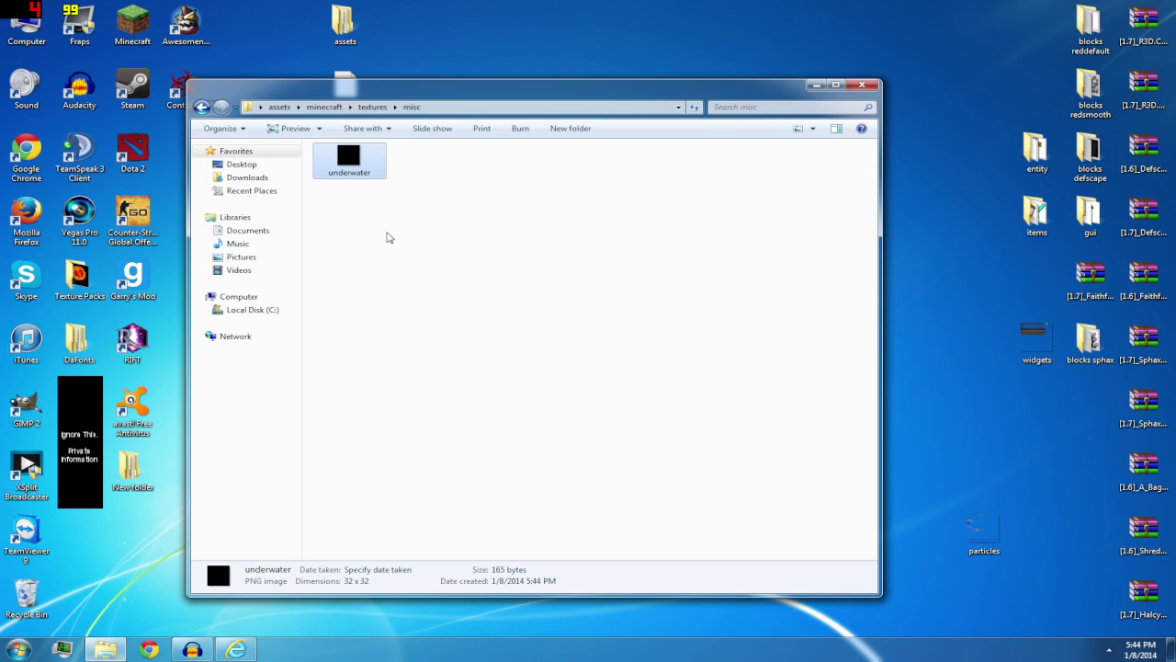
{"action": "left_click", "coordinate": [387, 237]}
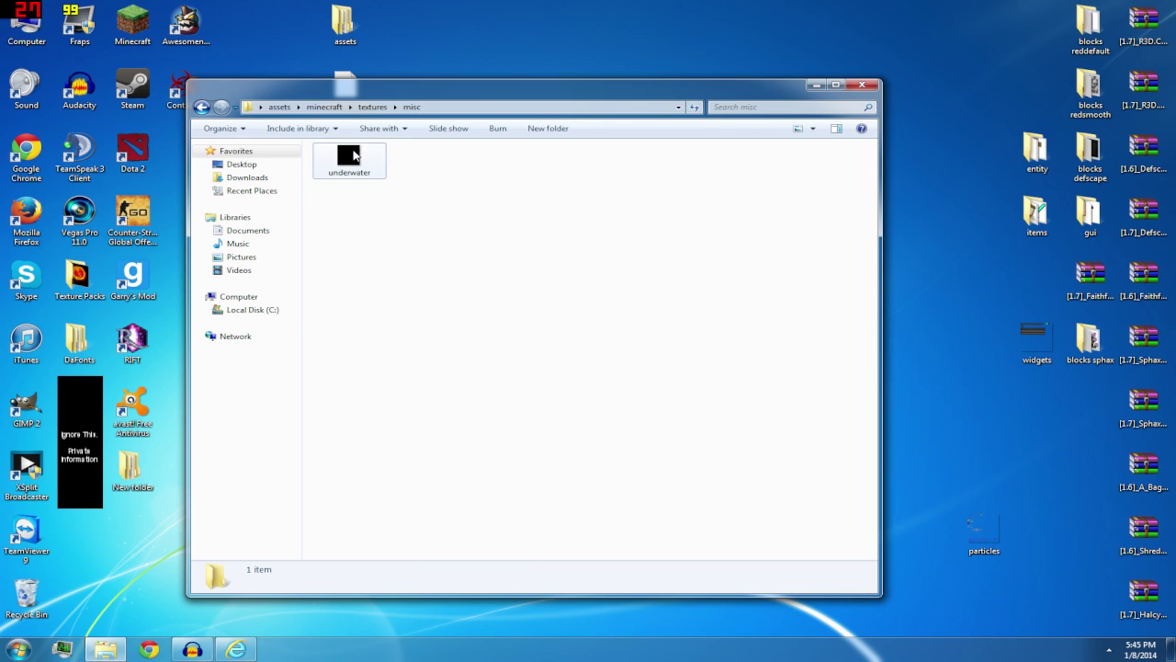
{"action": "left_click", "coordinate": [349, 158]}
{"action": "left_click", "coordinate": [354, 237]}
{"action": "left_click", "coordinate": [352, 158]}
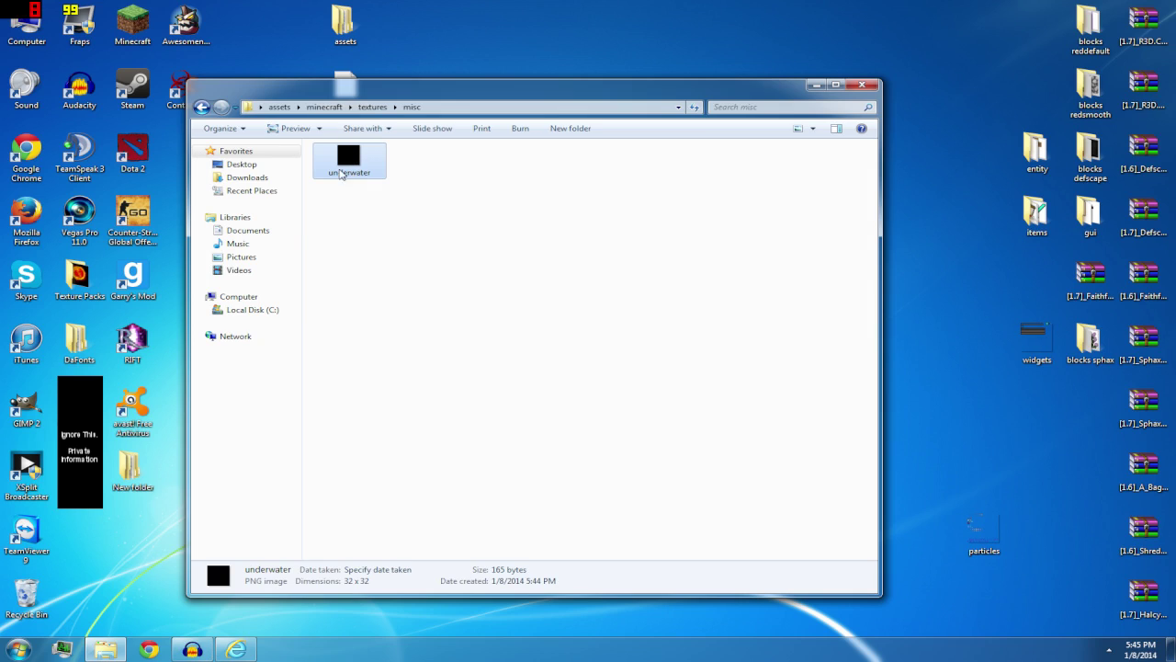
{"action": "left_click", "coordinate": [343, 189]}
{"action": "left_click", "coordinate": [350, 171]}
{"action": "left_click", "coordinate": [348, 216]}
{"action": "right_click", "coordinate": [348, 216]}
{"action": "left_click", "coordinate": [368, 260]}
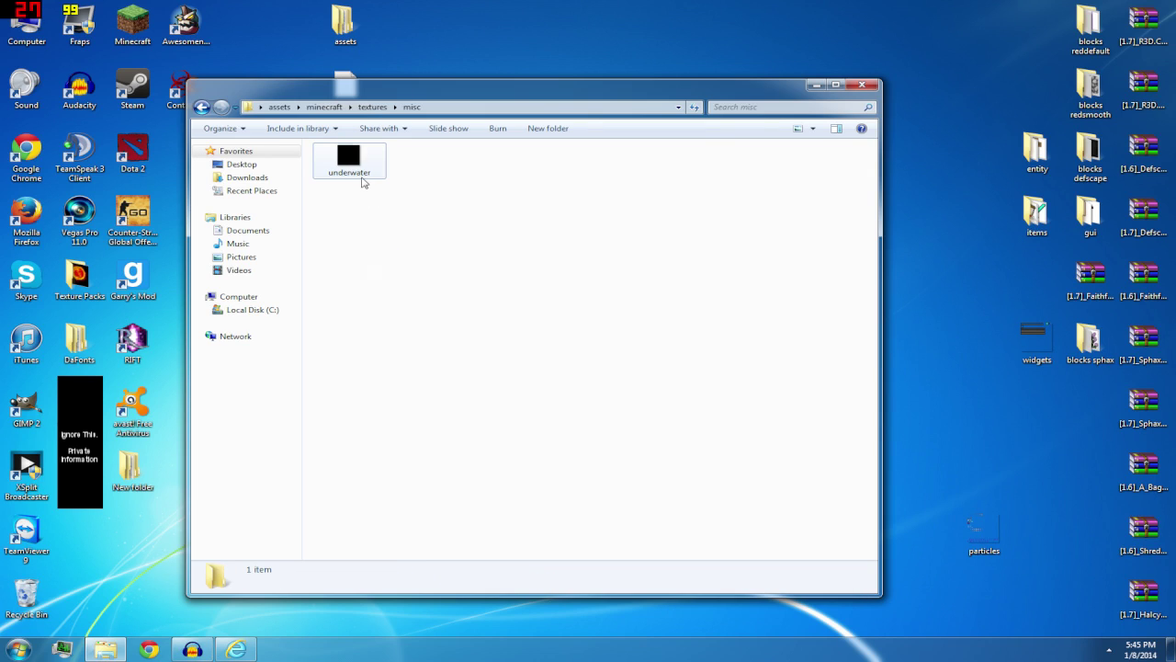
{"action": "left_click", "coordinate": [355, 173]}
{"action": "left_click", "coordinate": [386, 236]}
Go back up to the pack's textures folder and look into its misc and models subfolders
{"action": "key", "text": "BackSpace"}
{"action": "key", "text": "BackSpace"}
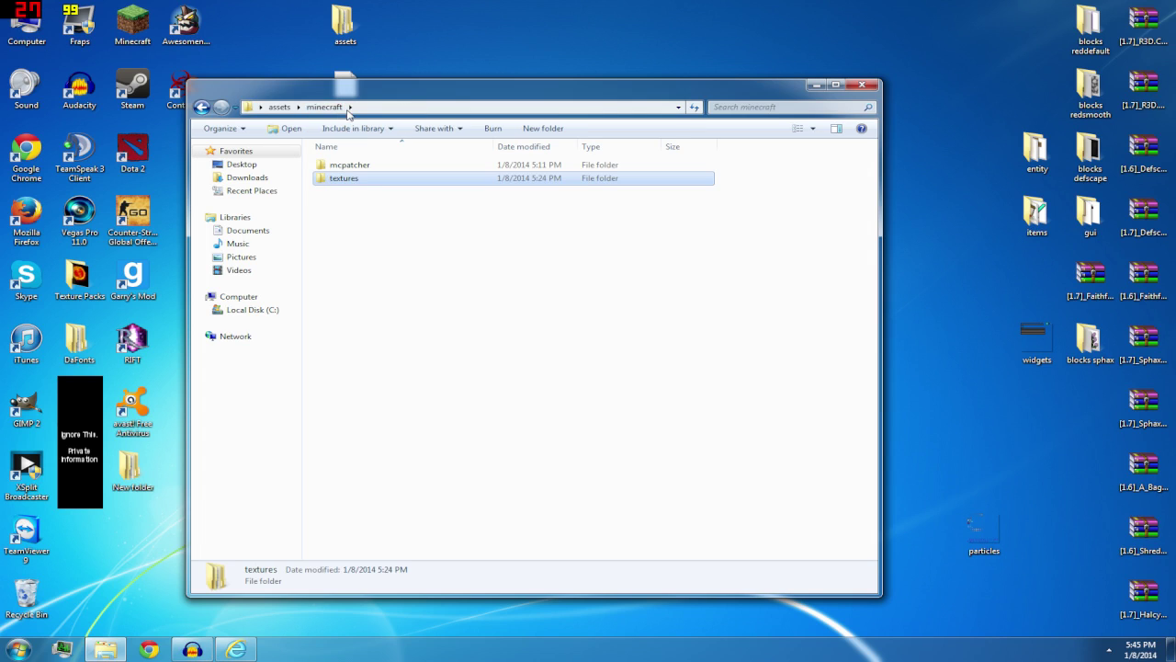
{"action": "double_click", "coordinate": [328, 179]}
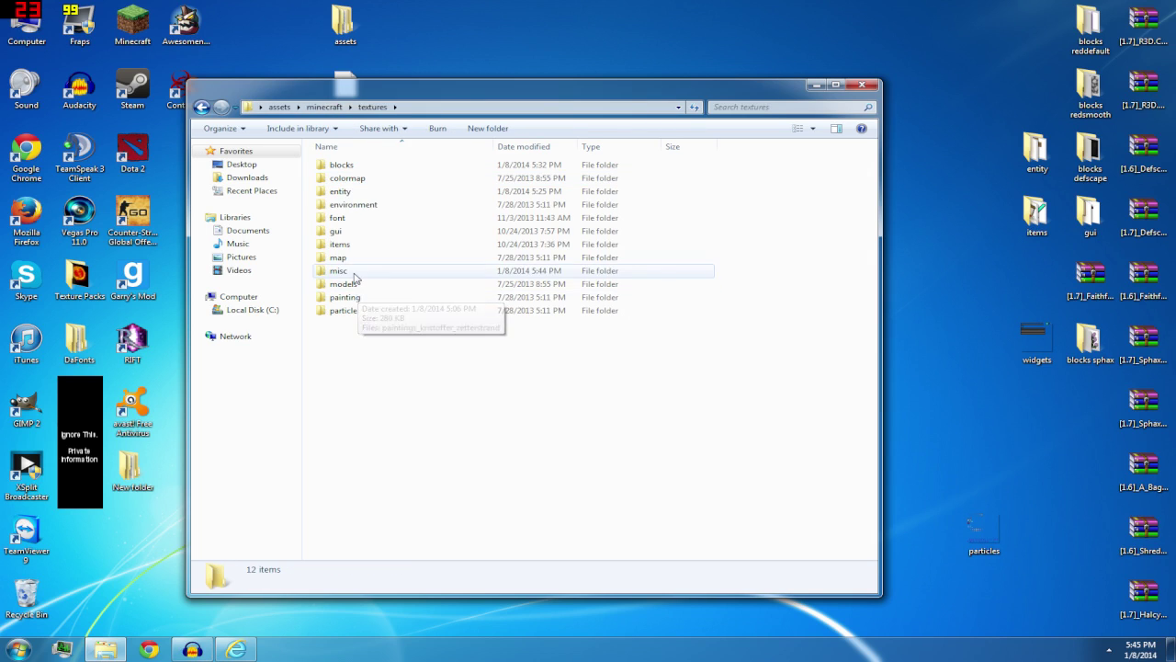
{"action": "left_click", "coordinate": [354, 275]}
{"action": "double_click", "coordinate": [354, 275]}
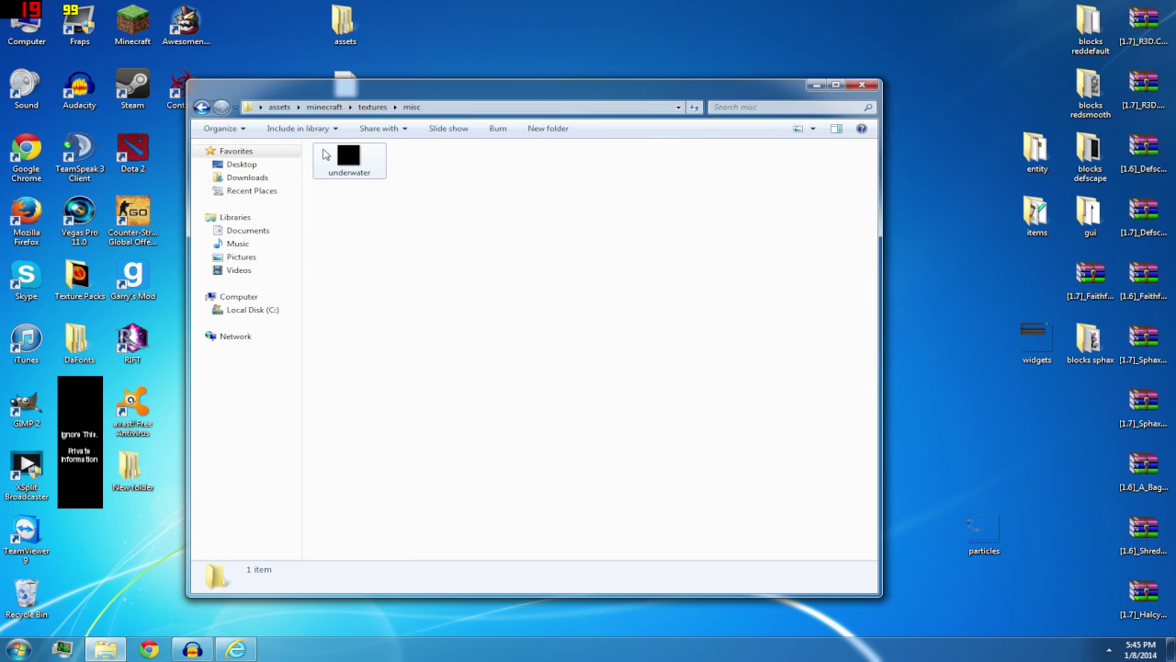
{"action": "left_click", "coordinate": [324, 158]}
{"action": "key", "text": "BackSpace"}
{"action": "double_click", "coordinate": [352, 285]}
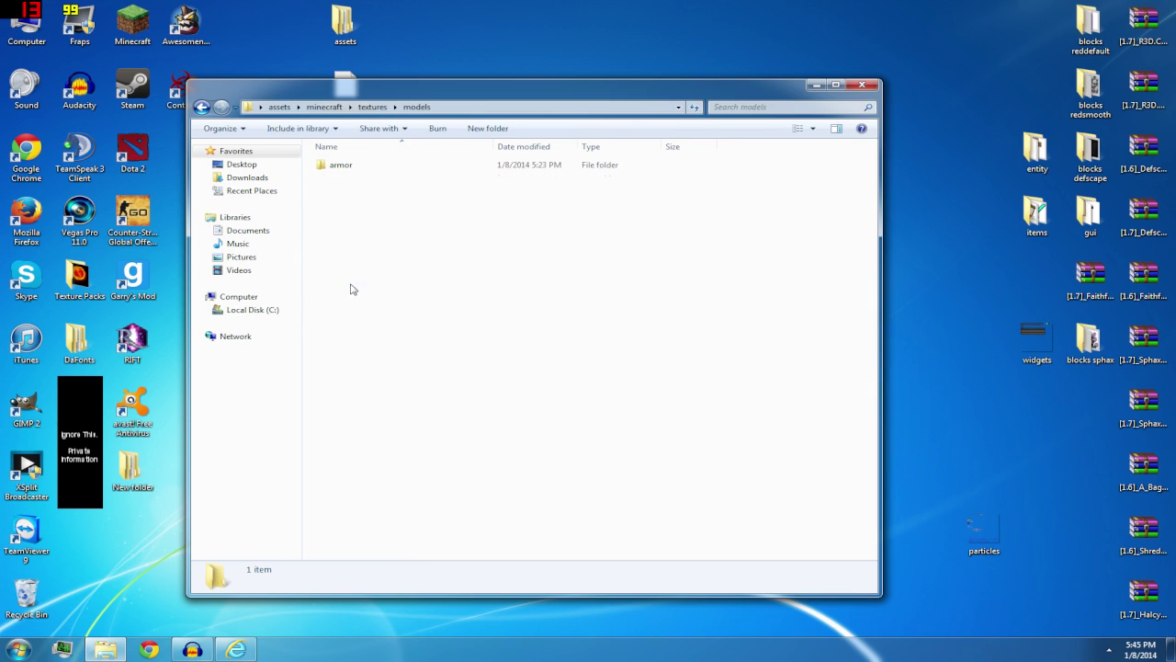
{"action": "left_click", "coordinate": [203, 106]}
Look over the other subfolders of textures, including painting, particle, map, gui, environment, colormap, blocks and entity
{"action": "left_click", "coordinate": [344, 297]}
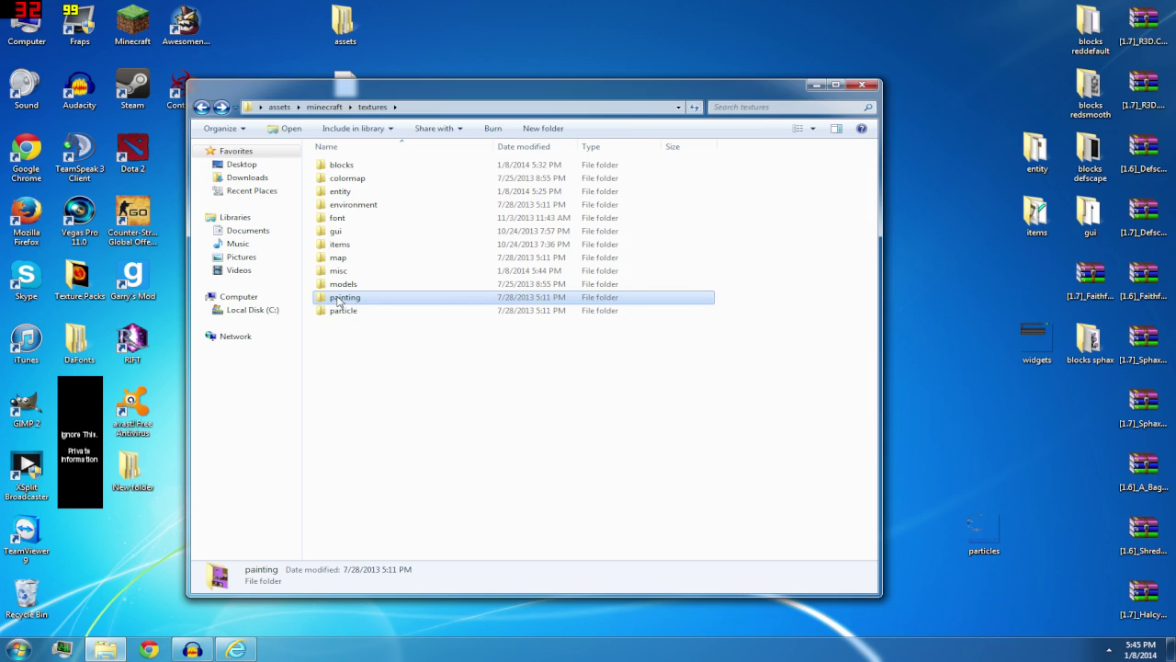
{"action": "left_click", "coordinate": [335, 311]}
{"action": "left_click", "coordinate": [344, 284]}
{"action": "left_click", "coordinate": [342, 271]}
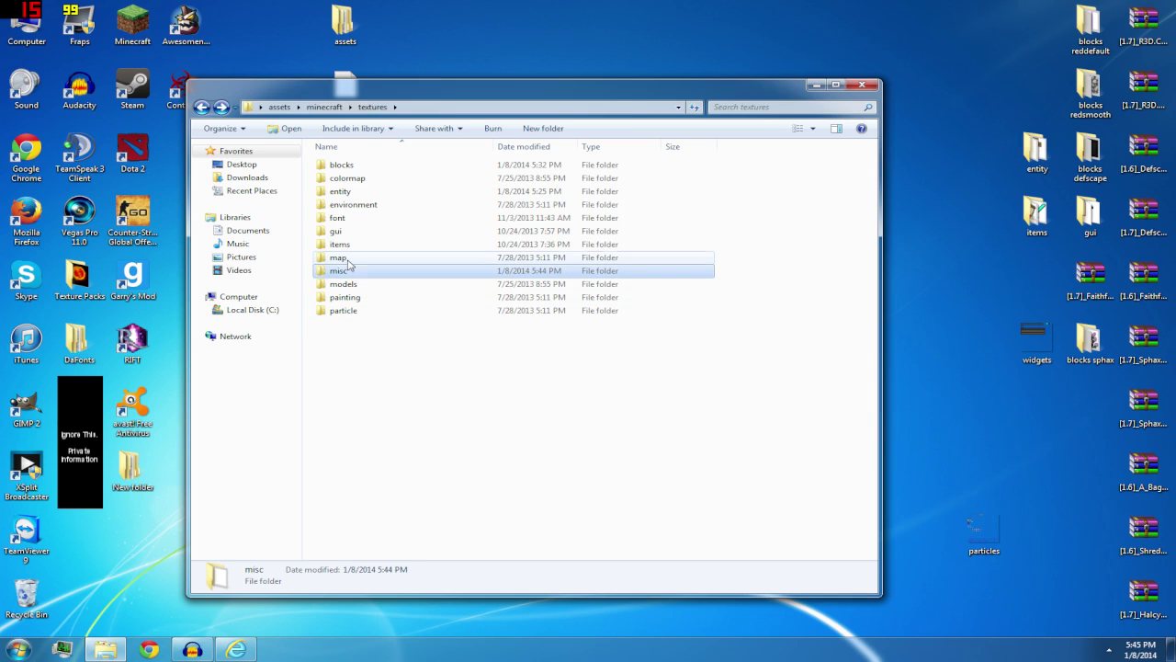
{"action": "left_click", "coordinate": [340, 257]}
{"action": "left_click", "coordinate": [340, 232]}
{"action": "left_click", "coordinate": [350, 204]}
{"action": "left_click", "coordinate": [348, 178]}
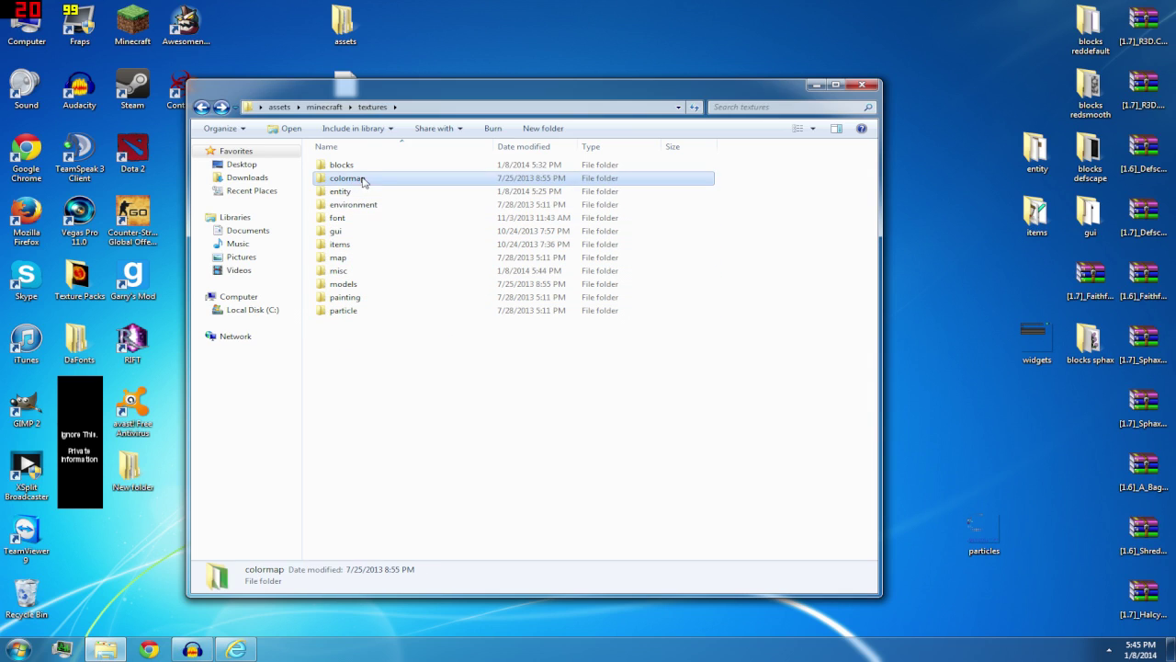
{"action": "left_click", "coordinate": [341, 165]}
{"action": "left_click", "coordinate": [342, 191]}
{"action": "left_click", "coordinate": [743, 175]}
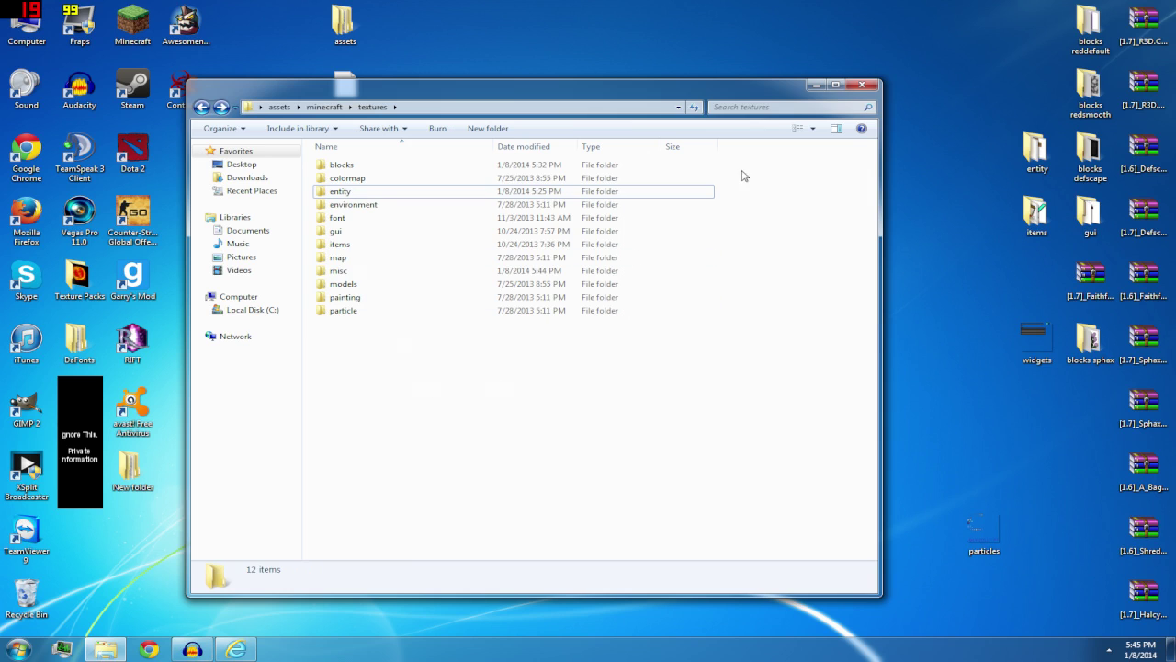
Close the textures folder and compress assets, pack.mcmeta and pack from the desktop into one zip archive
{"action": "left_click", "coordinate": [864, 86]}
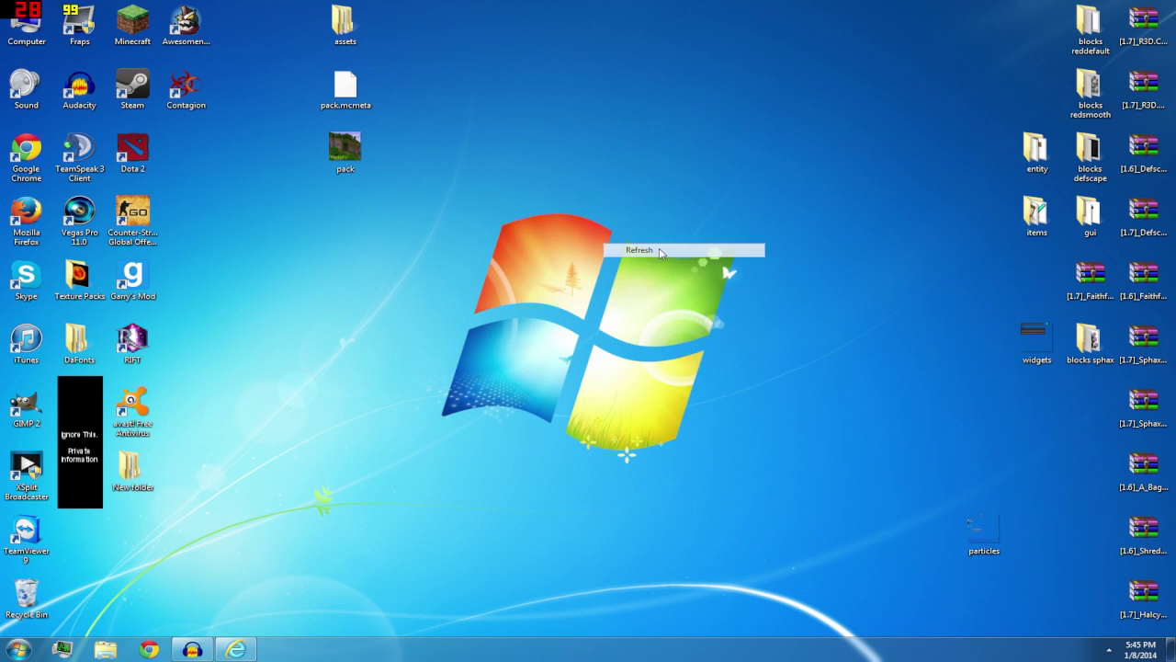
{"action": "left_click_drag", "start_coordinate": [468, 303], "coordinate": [301, 5]}
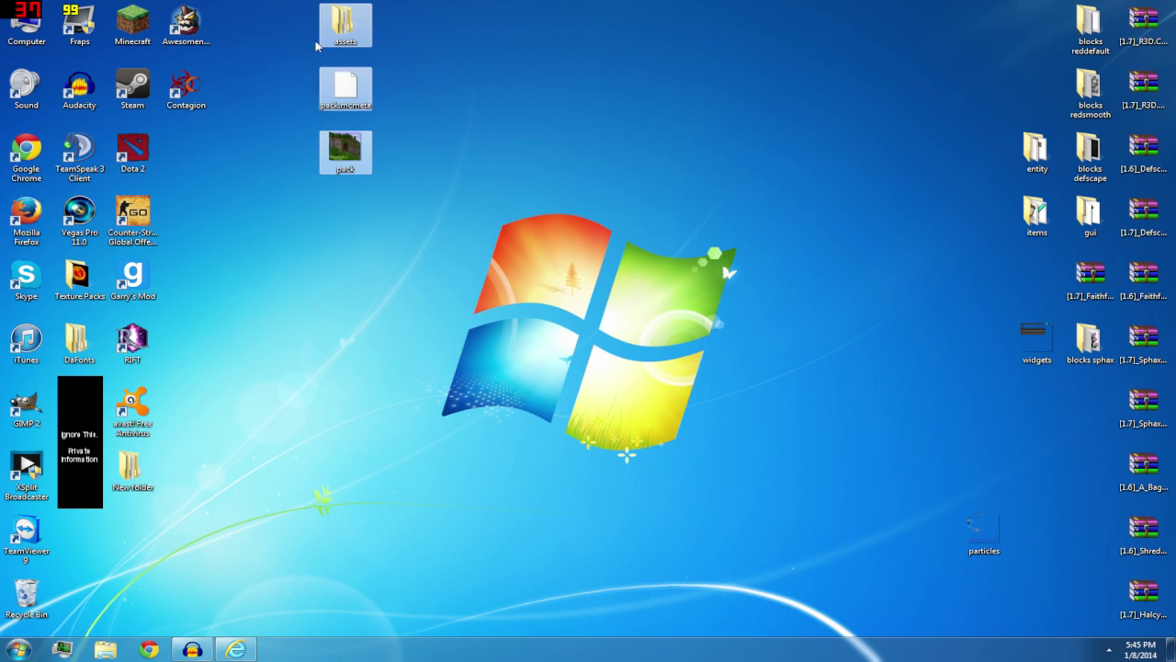
{"action": "right_click", "coordinate": [347, 99]}
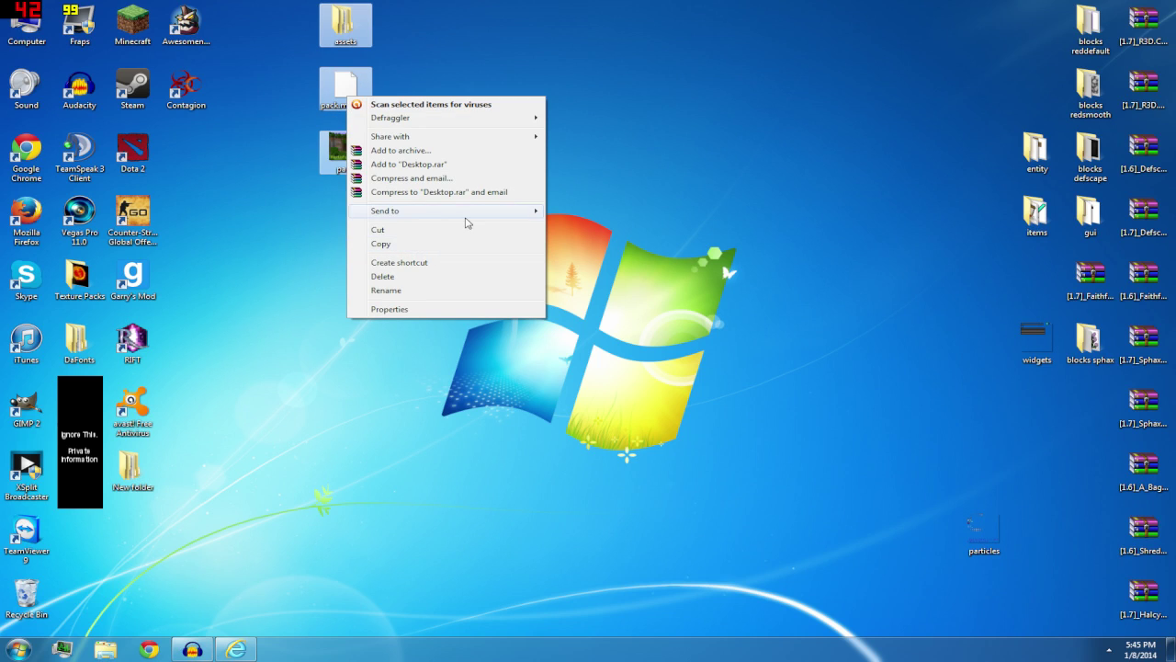
{"action": "left_click", "coordinate": [572, 213]}
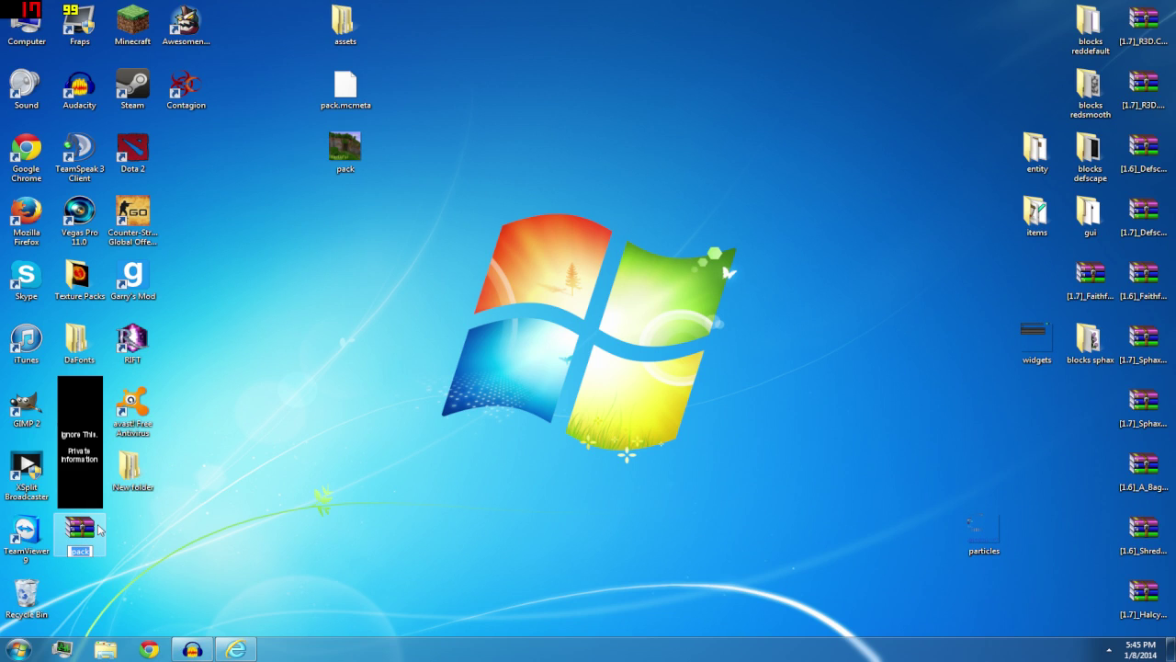
Rename the new archive as [1.7]_Huahwi_Edited_Faithful_32x_64xItems
{"action": "type", "text": "[1"}
{"action": "type", "text": ".7]"}
{"action": "type", "text": "_"}
{"action": "type", "text": "Huahwi"}
{"action": "type", "text": "_Edited"}
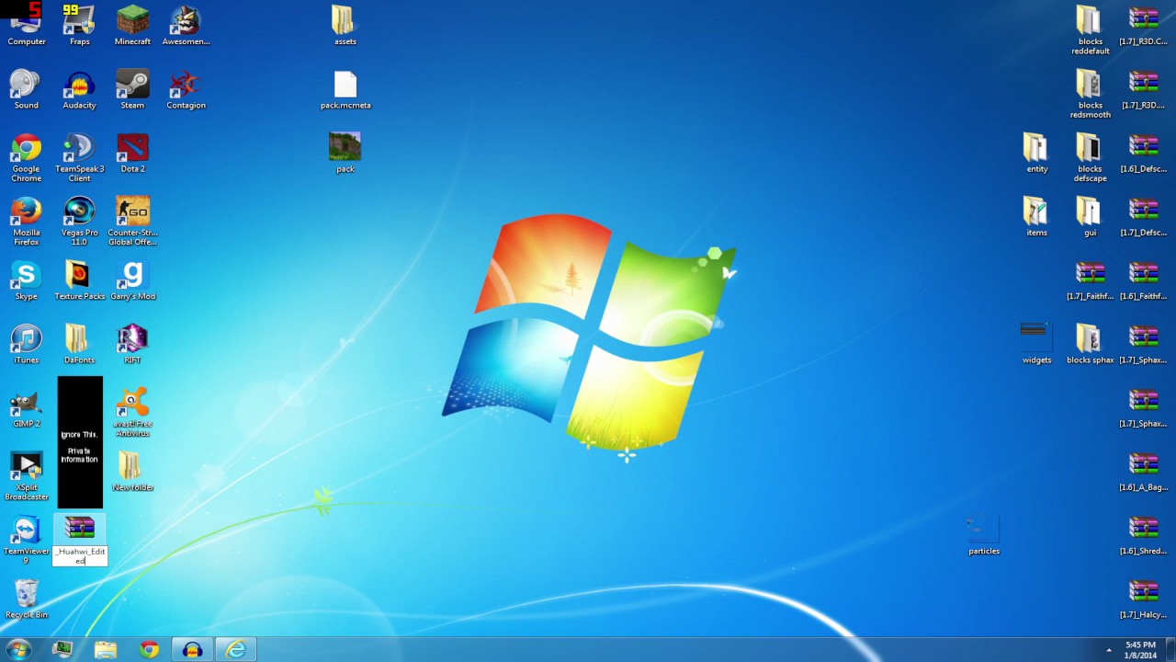
{"action": "type", "text": "_Faithful_32x"}
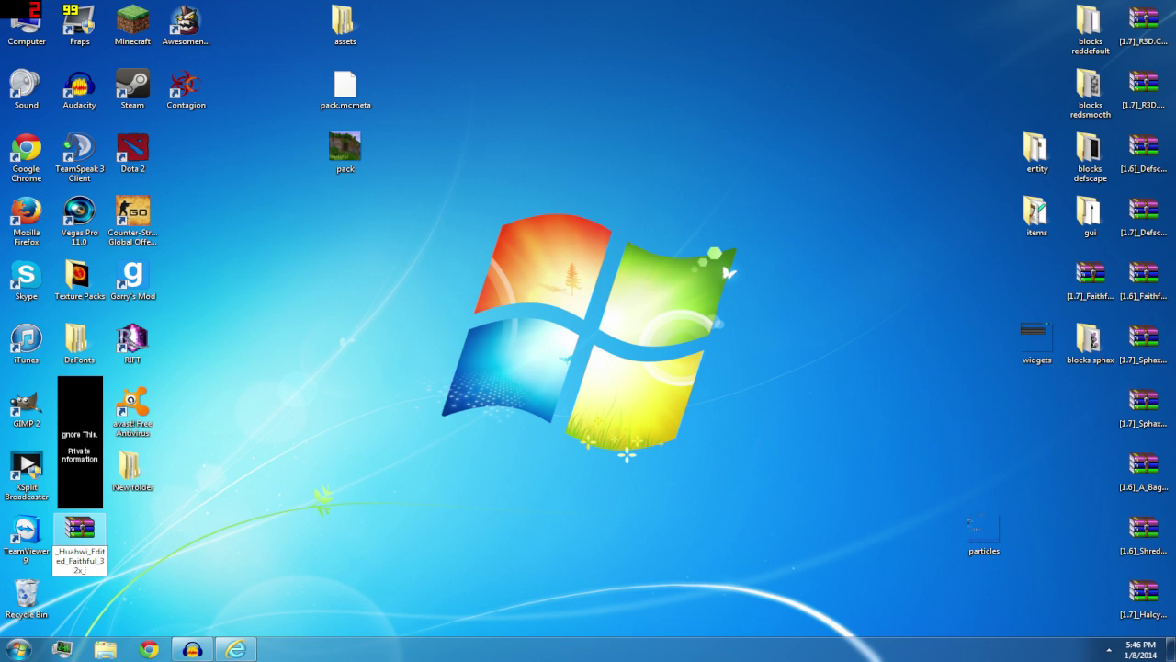
{"action": "type", "text": "_64xItem"}
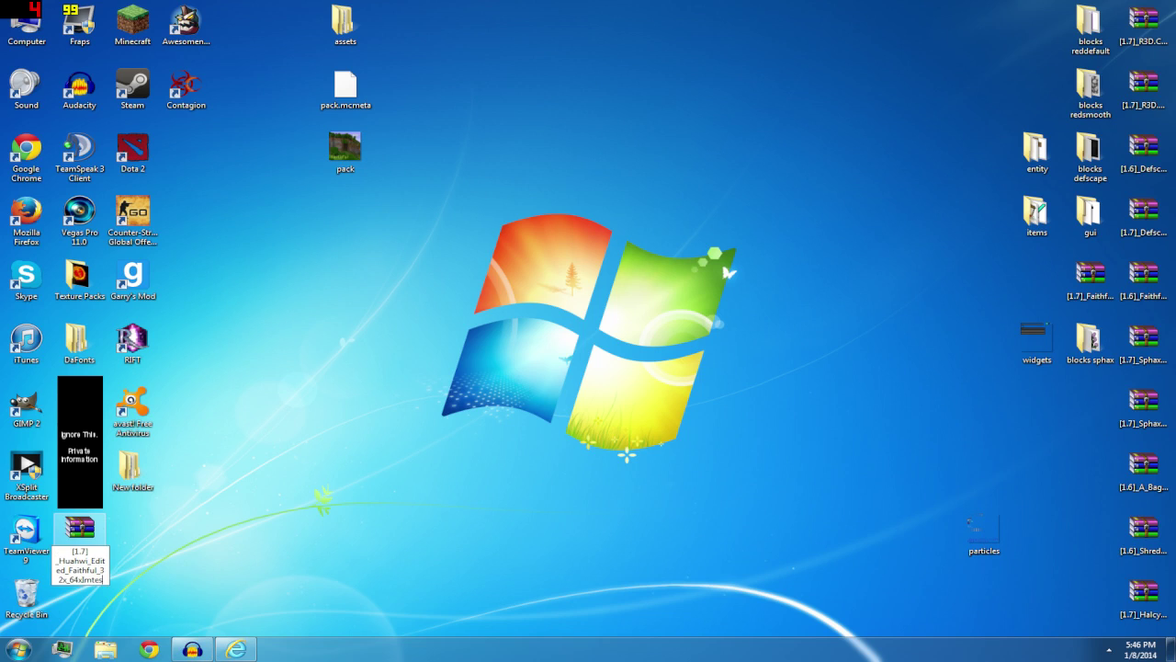
{"action": "type", "text": "s"}
{"action": "key", "text": "Return"}
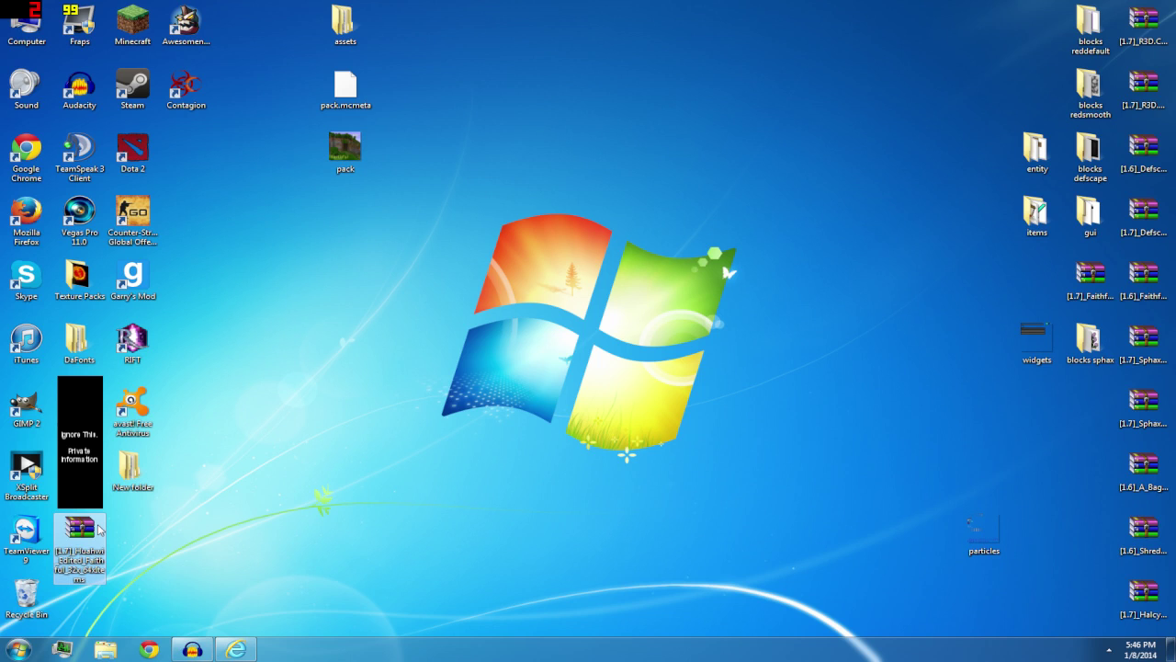
Refresh the desktop, pull the [1.7]_Huahwi_Edited_Faithful_32x_64xItems archive into free space and view its properties
{"action": "right_click", "coordinate": [213, 430]}
{"action": "left_click", "coordinate": [236, 468]}
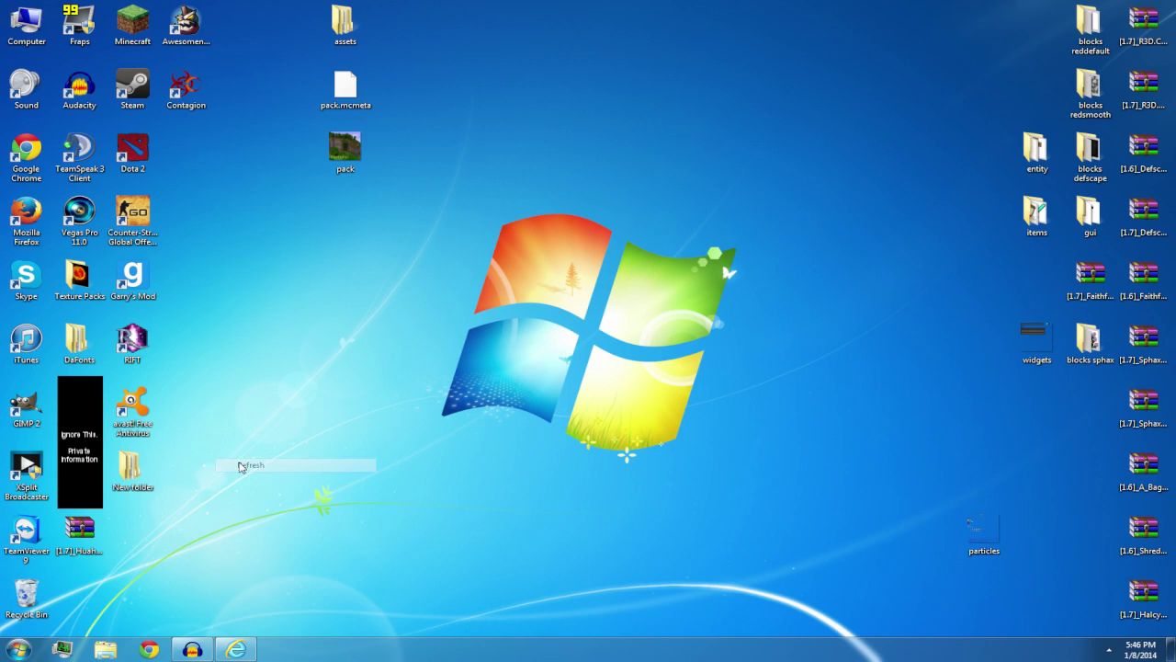
{"action": "left_click_drag", "start_coordinate": [101, 550], "coordinate": [259, 486]}
{"action": "right_click", "coordinate": [245, 471]}
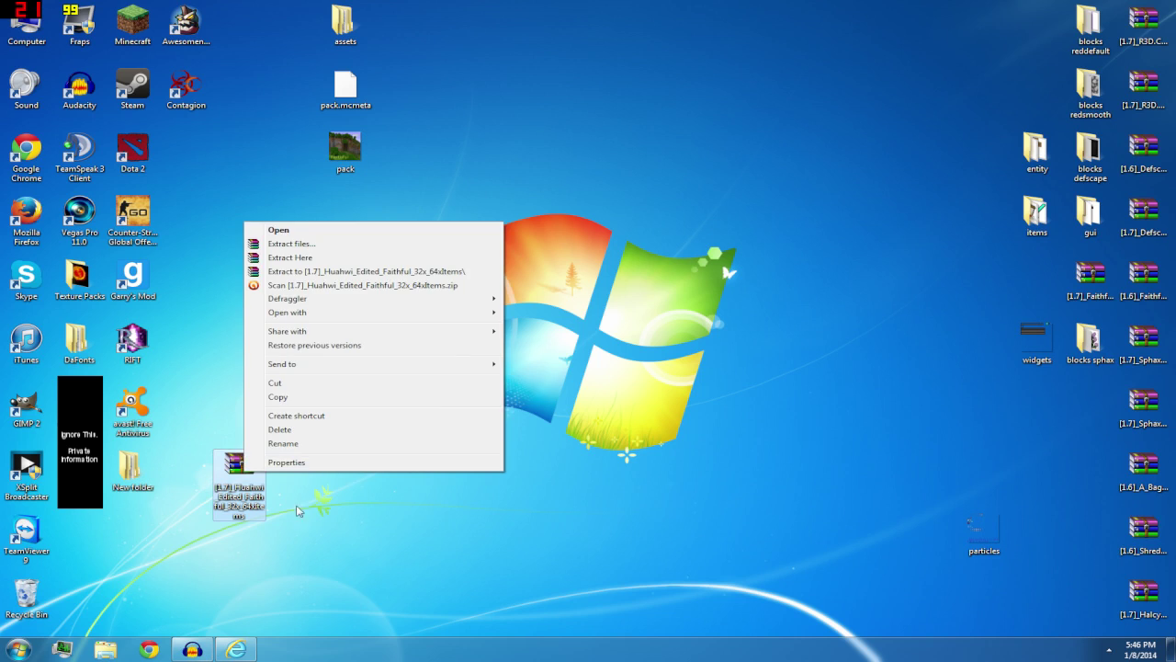
{"action": "left_click", "coordinate": [287, 462]}
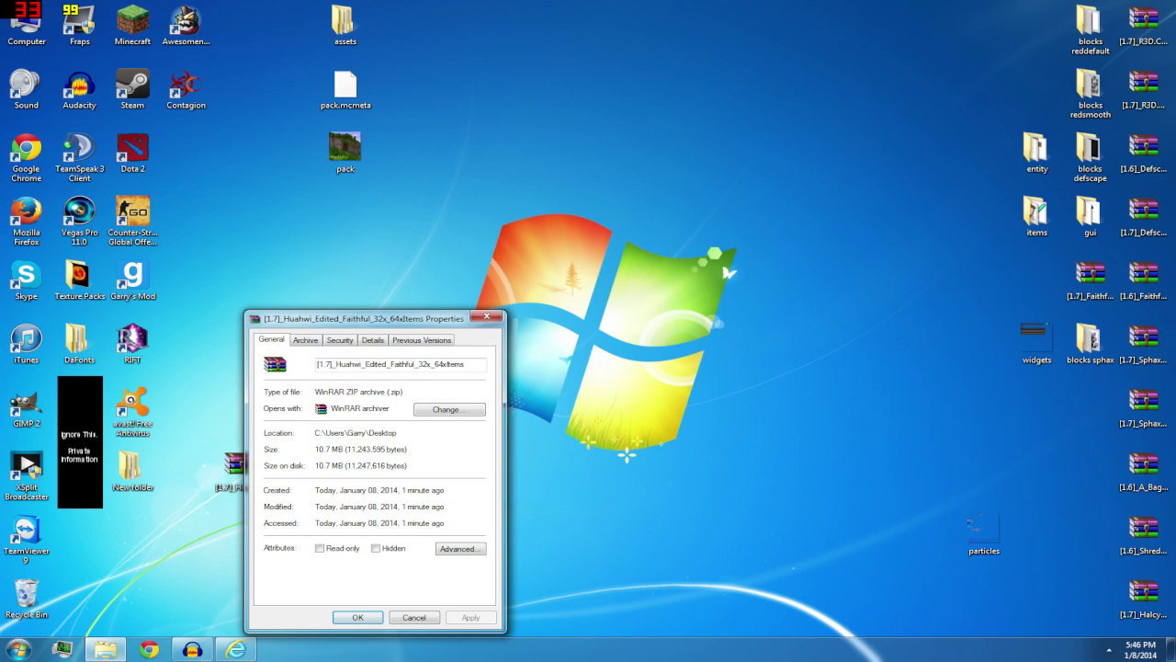
{"action": "left_click", "coordinate": [414, 617]}
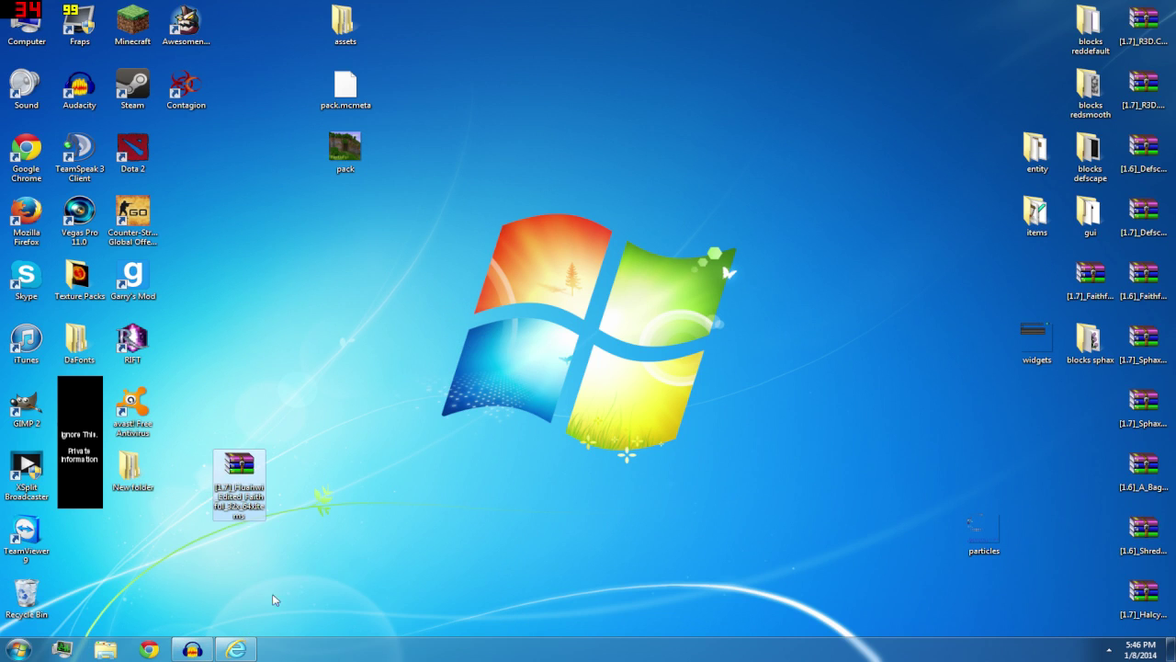
Move the Huahwi archive back among the desktop shortcuts beside TeamViewer and refresh the desktop
{"action": "key", "text": "super"}
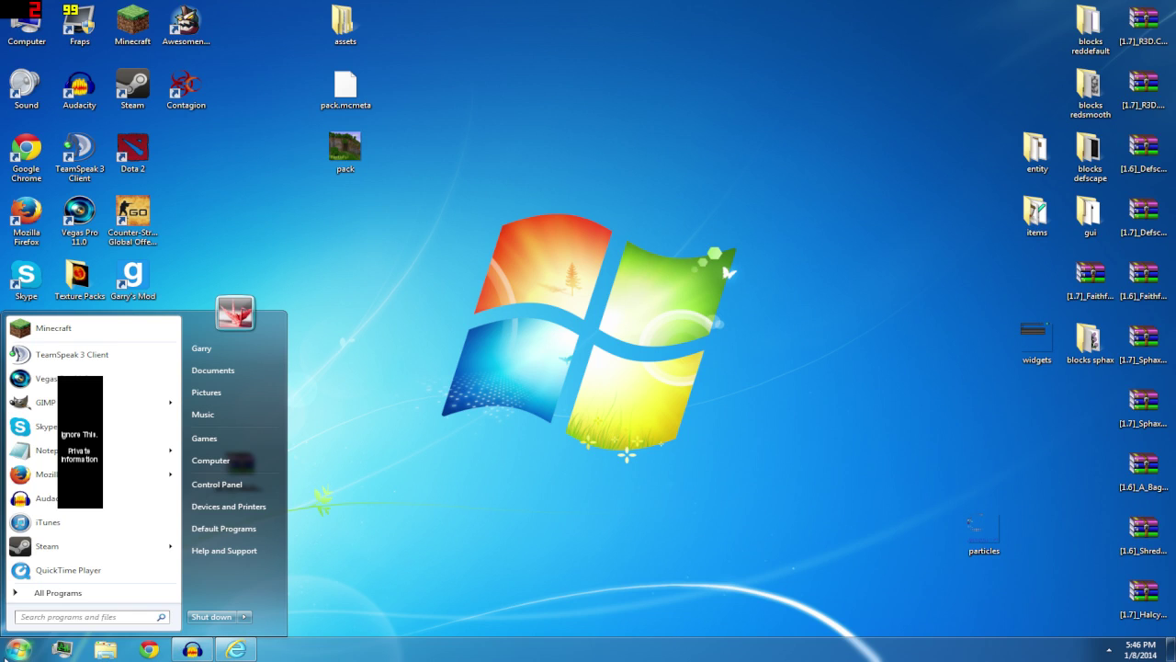
{"action": "left_click", "coordinate": [432, 343]}
{"action": "left_click_drag", "start_coordinate": [211, 490], "coordinate": [57, 542]}
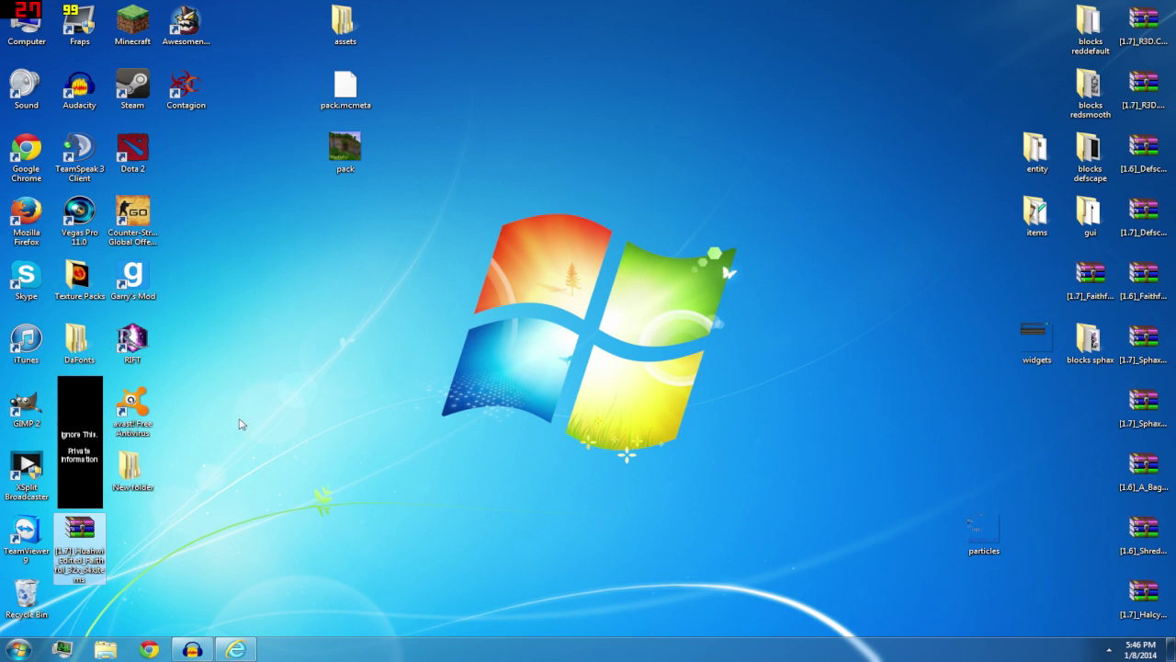
{"action": "right_click", "coordinate": [286, 298]}
{"action": "left_click", "coordinate": [317, 328]}
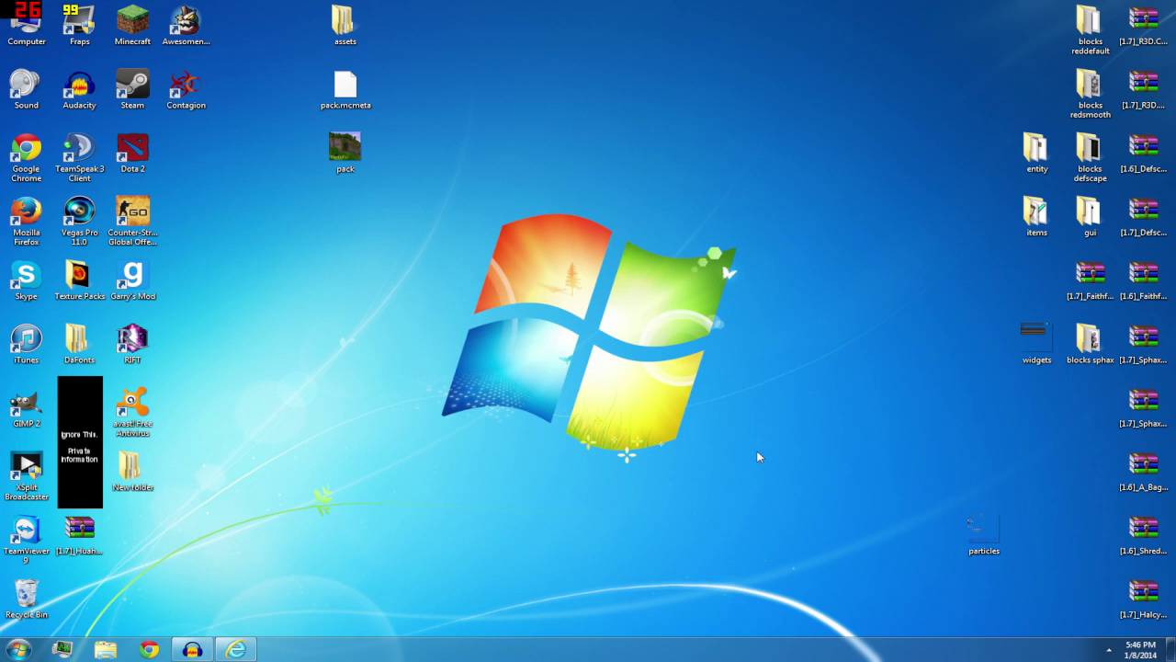
Open the minecraft textures folder inside assets and look over the block textures in its blocks subfolder
{"action": "double_click", "coordinate": [342, 23]}
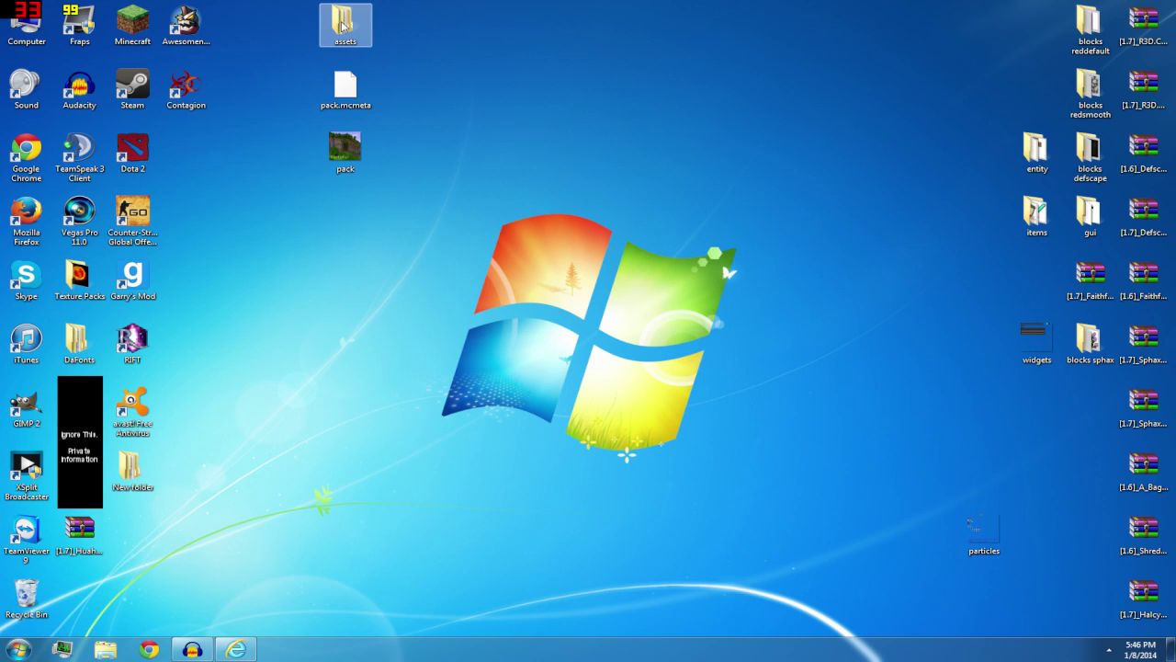
{"action": "double_click", "coordinate": [338, 165]}
{"action": "double_click", "coordinate": [343, 178]}
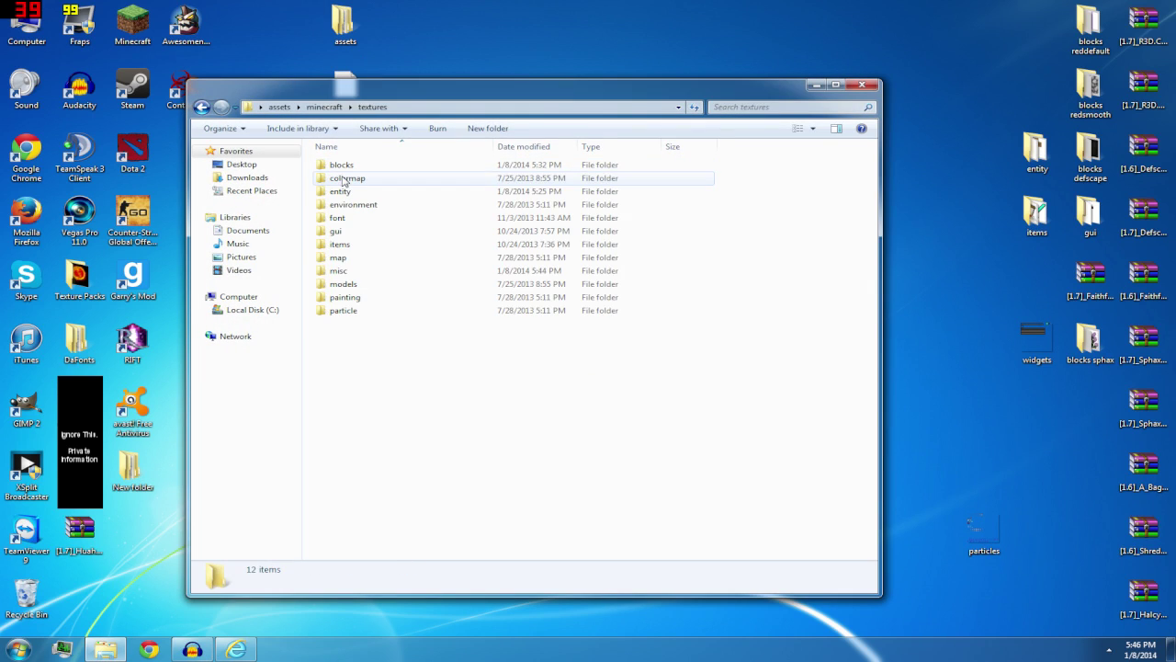
{"action": "double_click", "coordinate": [343, 165]}
{"action": "scroll", "coordinate": [514, 303], "scroll_direction": "down", "scroll_amount": 10}
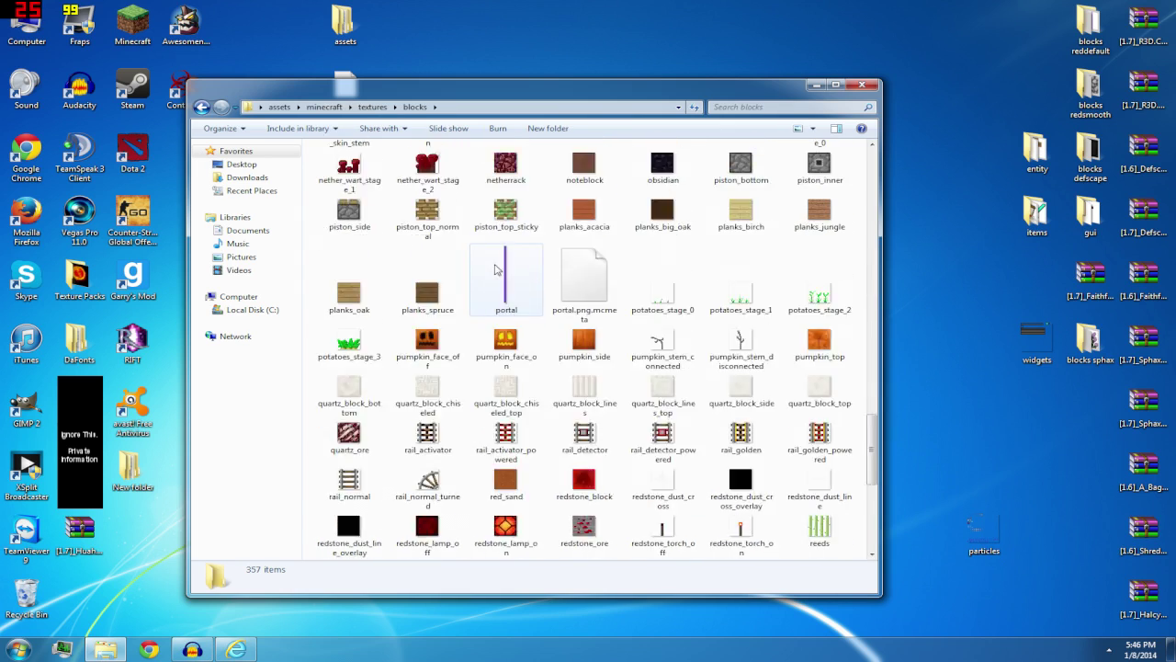
{"action": "key", "text": "BackSpace"}
Look through the item textures in the items subfolder and return to the textures folder
{"action": "double_click", "coordinate": [342, 244]}
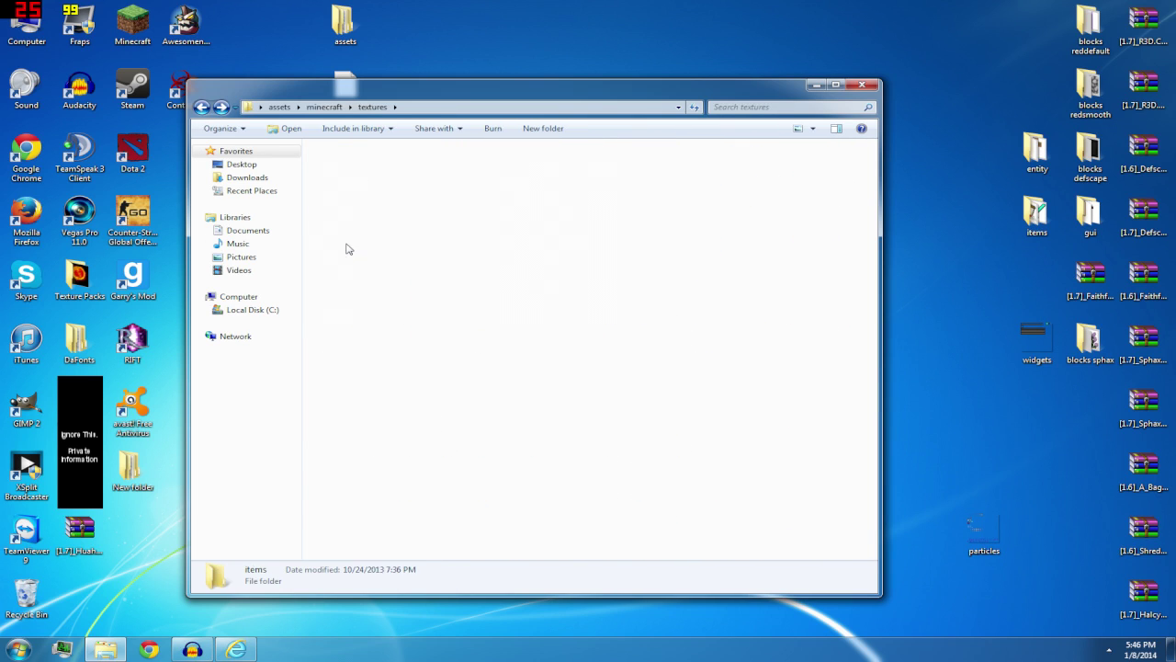
{"action": "scroll", "coordinate": [488, 346], "scroll_direction": "down", "scroll_amount": 10}
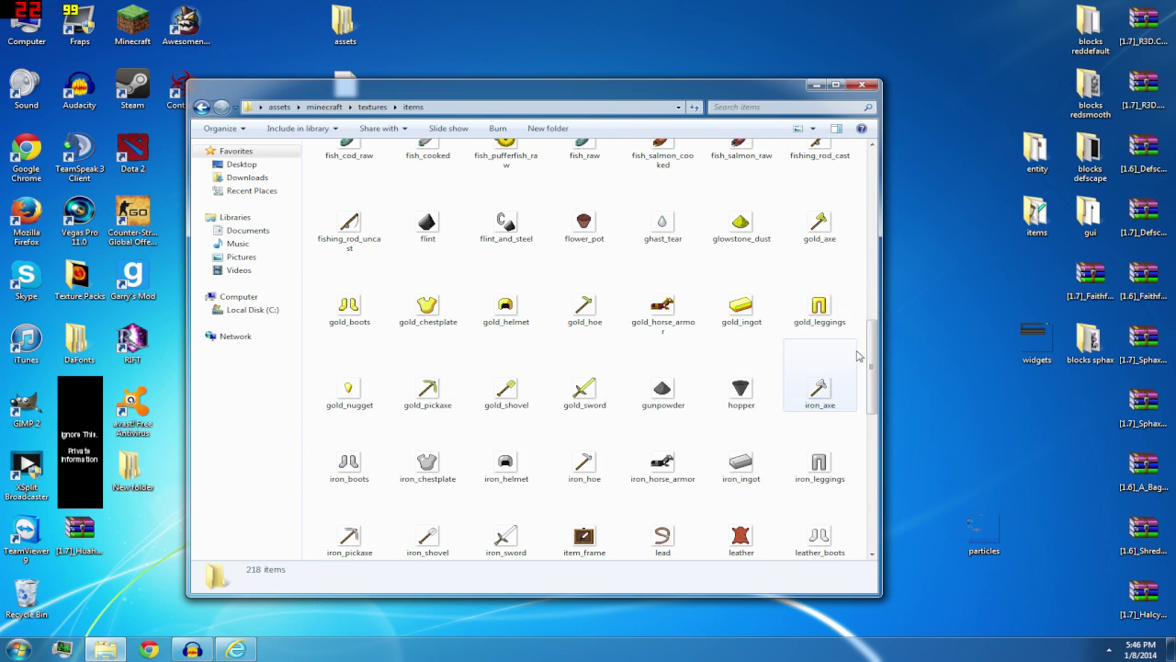
{"action": "scroll", "coordinate": [870, 327], "scroll_direction": "down", "scroll_amount": 3}
{"action": "scroll", "coordinate": [880, 324], "scroll_direction": "up", "scroll_amount": 5}
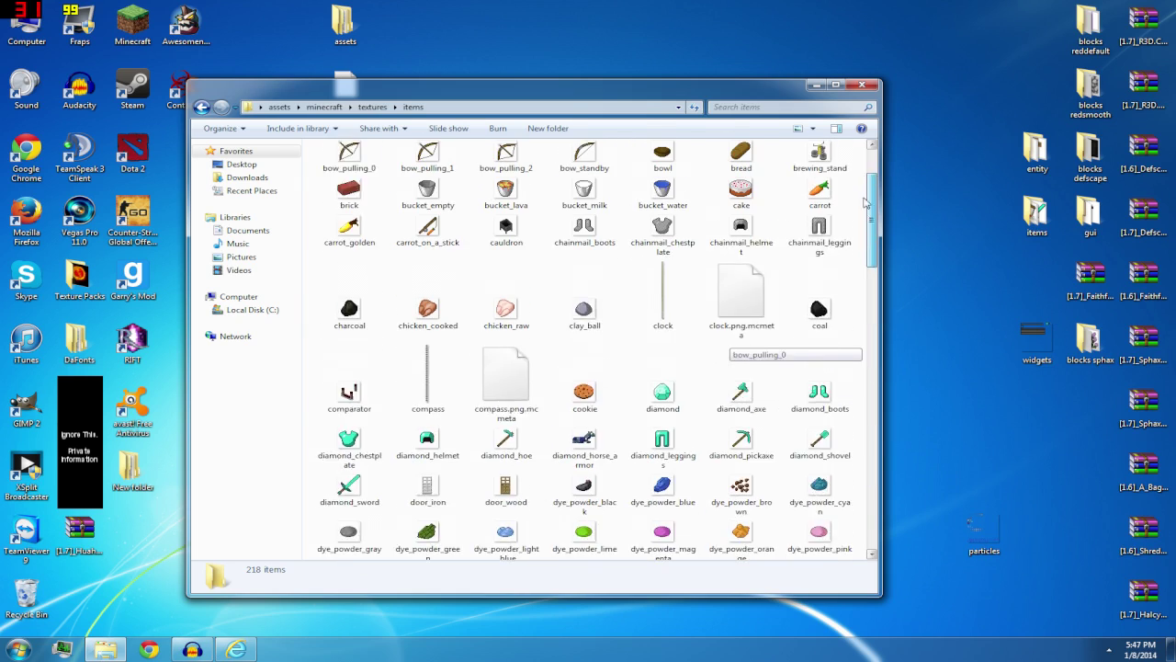
{"action": "left_click", "coordinate": [201, 106]}
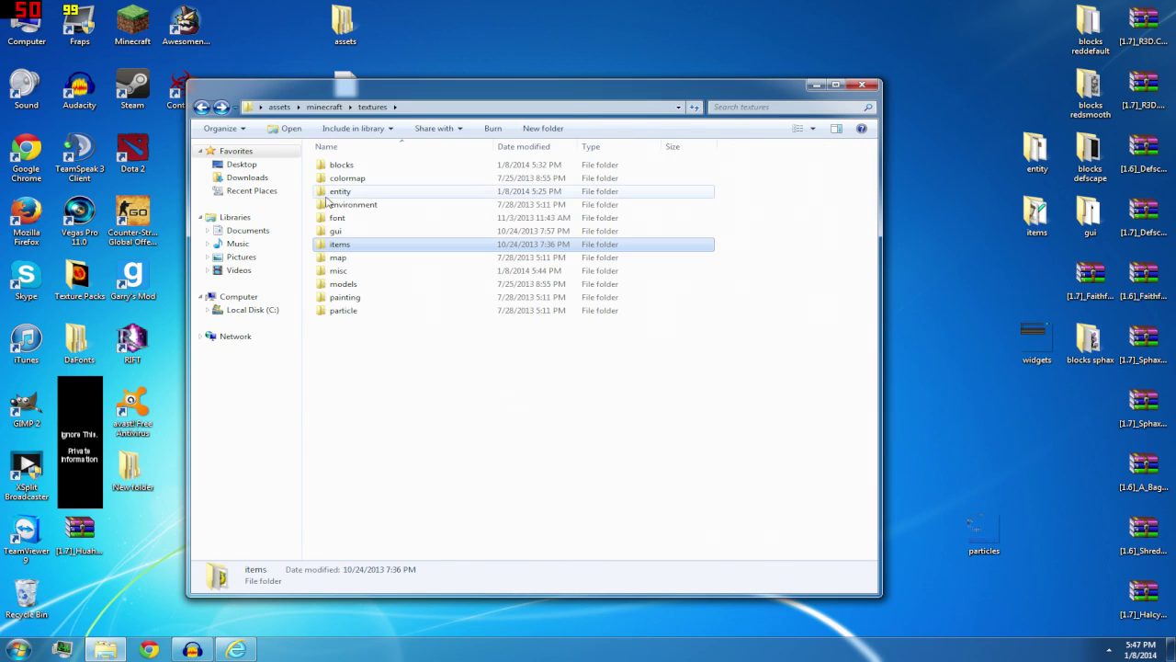
Reopen the items subfolder to examine the bow textures, including bow_standby, and go back to textures
{"action": "double_click", "coordinate": [340, 245]}
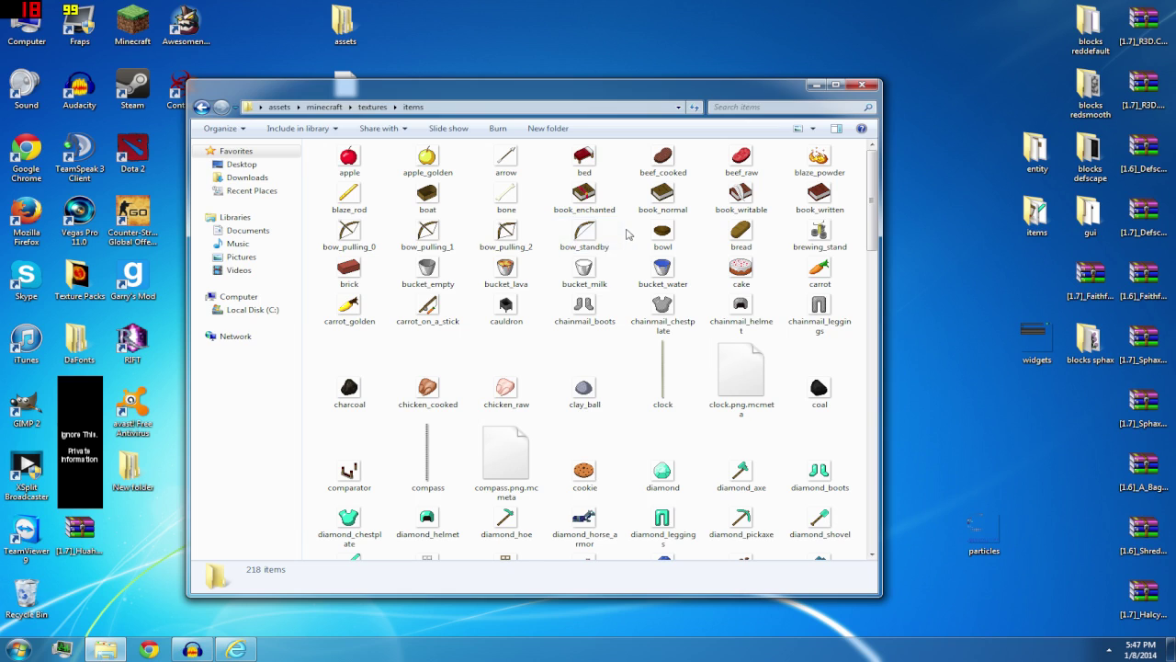
{"action": "left_click_drag", "start_coordinate": [622, 232], "coordinate": [322, 239]}
{"action": "left_click", "coordinate": [201, 106]}
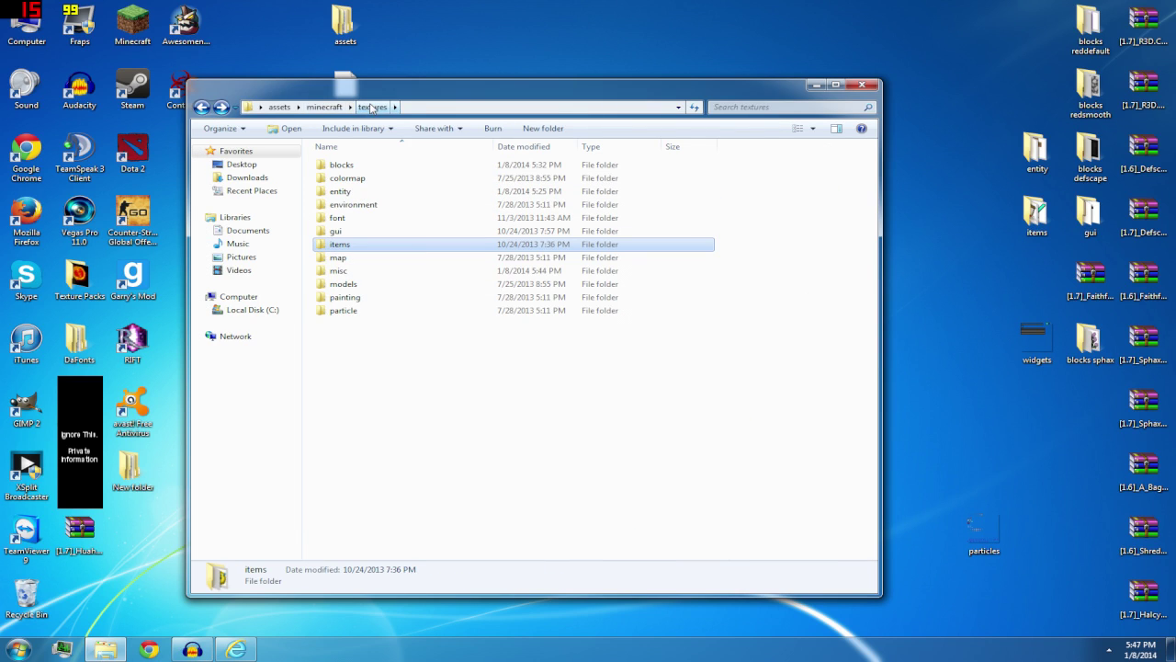
{"action": "left_click", "coordinate": [365, 232]}
{"action": "double_click", "coordinate": [367, 245]}
{"action": "left_click", "coordinate": [585, 231]}
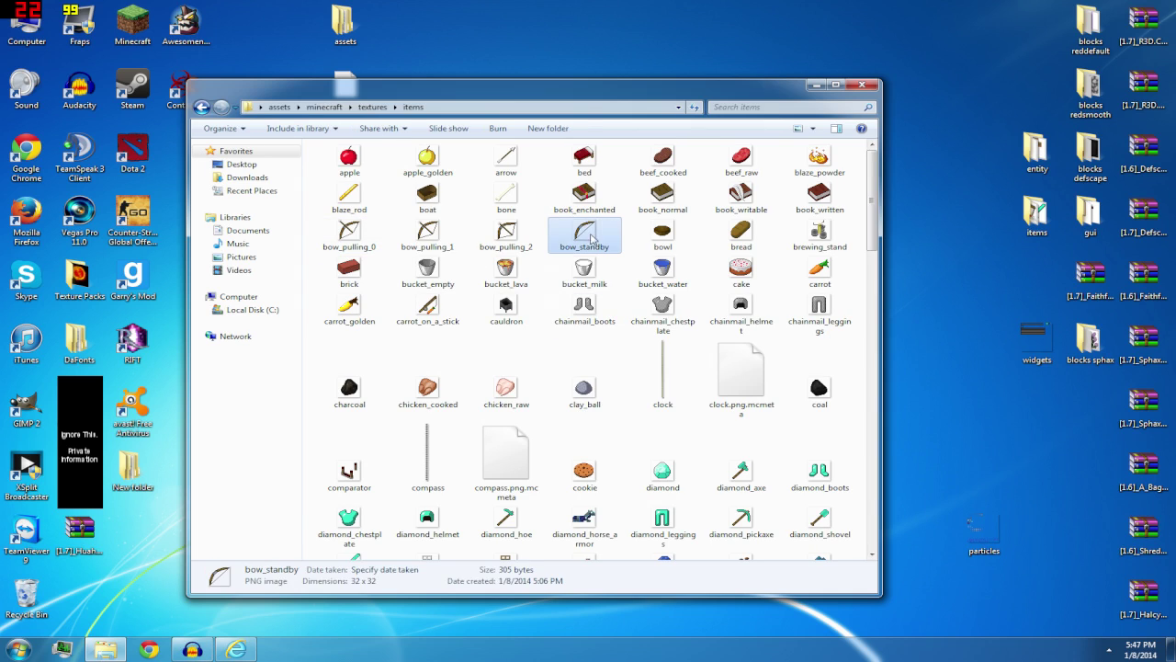
{"action": "left_click", "coordinate": [201, 107]}
Open the gui subfolder and examine the icons image up close, including its crosshair, hearts and armour symbols
{"action": "left_click", "coordinate": [373, 259]}
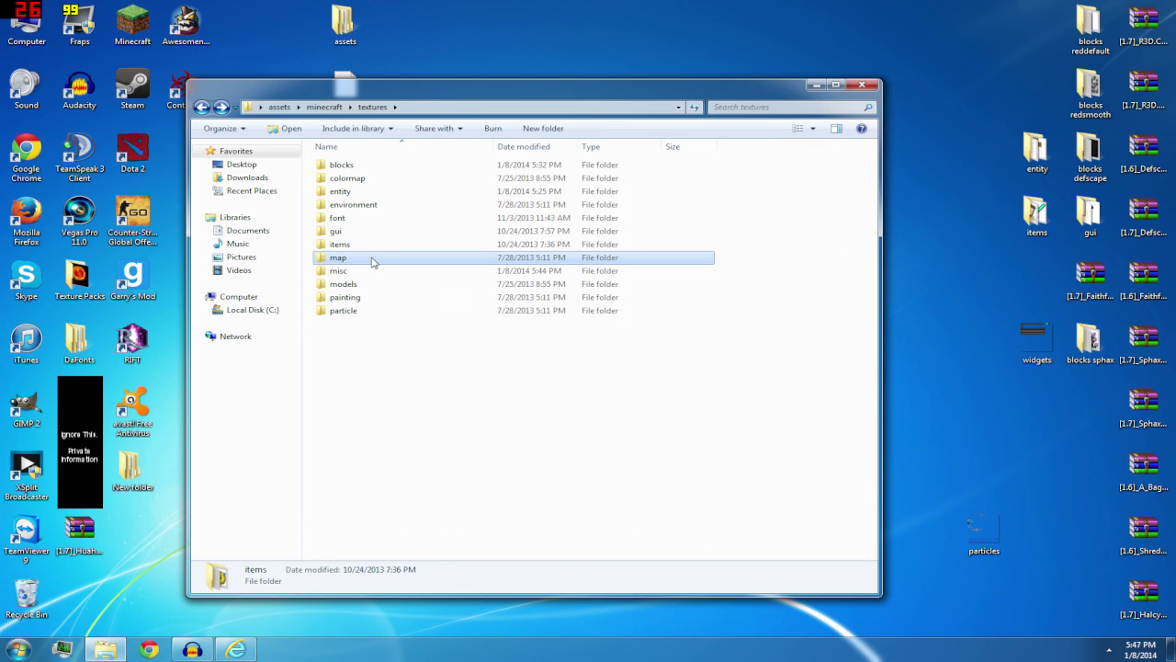
{"action": "double_click", "coordinate": [368, 231]}
{"action": "left_click", "coordinate": [432, 259]}
{"action": "double_click", "coordinate": [752, 174]}
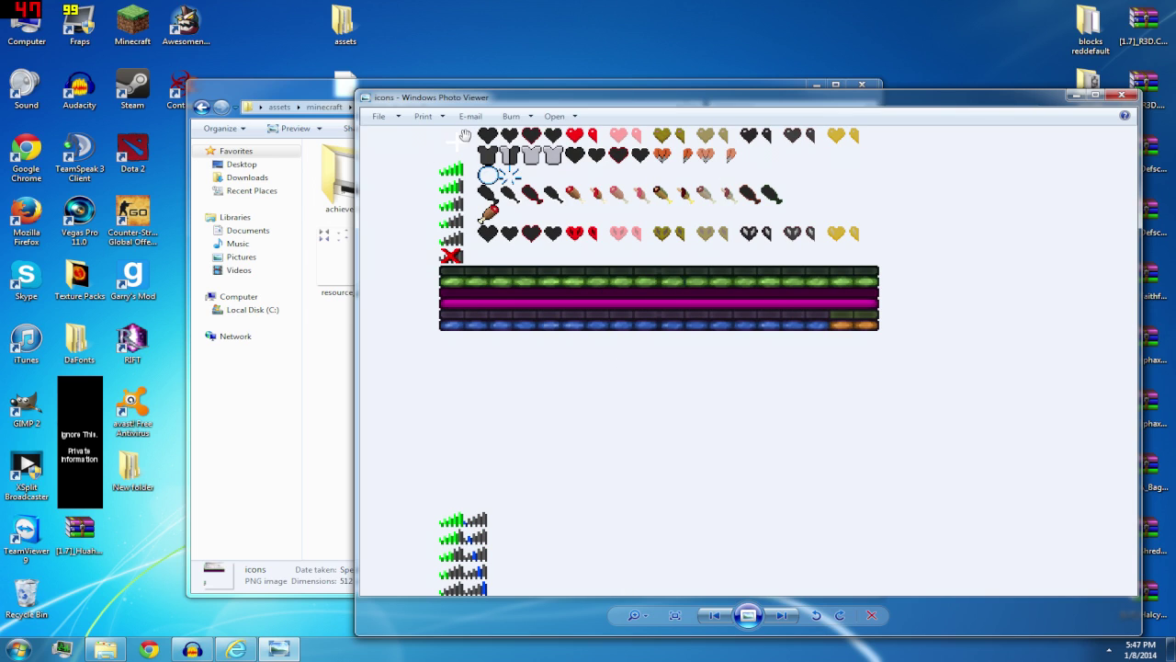
{"action": "scroll", "coordinate": [465, 136], "scroll_direction": "up", "scroll_amount": 5}
{"action": "scroll", "coordinate": [480, 240], "scroll_direction": "up", "scroll_amount": 2}
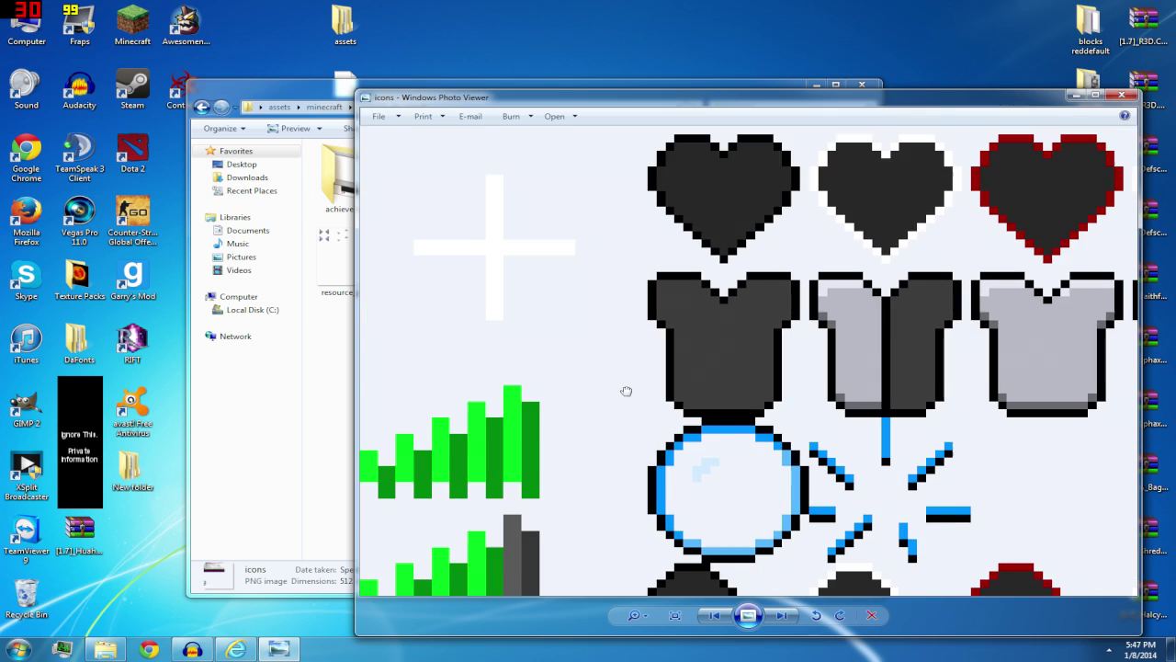
{"action": "scroll", "coordinate": [462, 237], "scroll_direction": "up", "scroll_amount": 2}
{"action": "scroll", "coordinate": [433, 218], "scroll_direction": "down", "scroll_amount": 4}
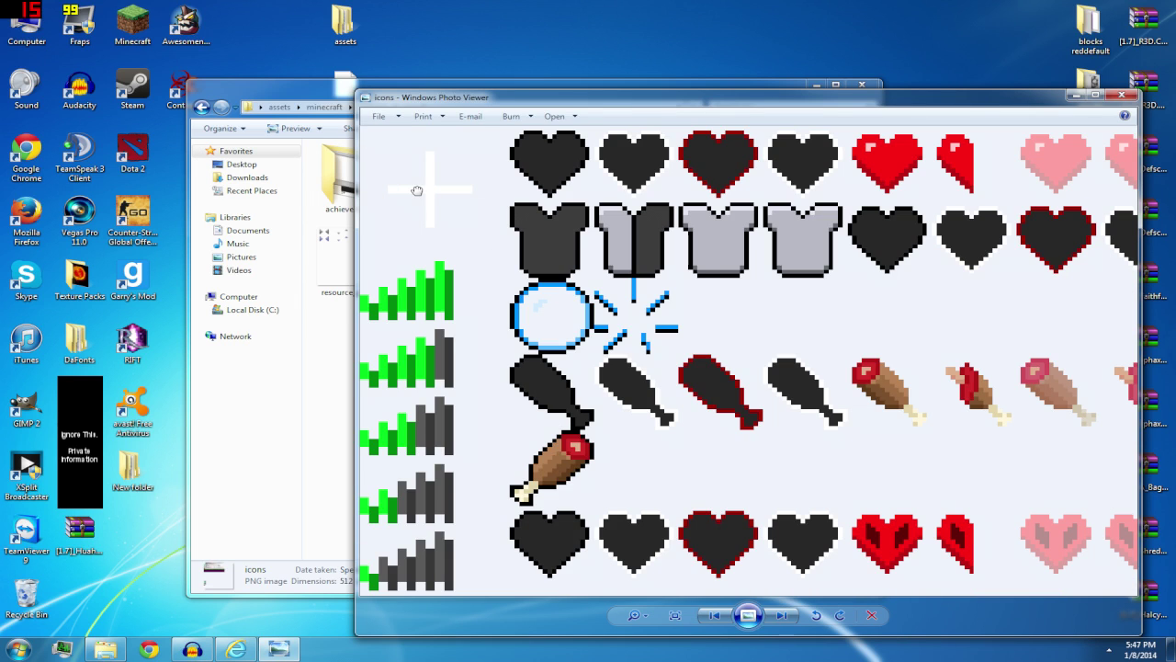
{"action": "scroll", "coordinate": [433, 218], "scroll_direction": "down", "scroll_amount": 3}
{"action": "scroll", "coordinate": [506, 282], "scroll_direction": "down", "scroll_amount": 2}
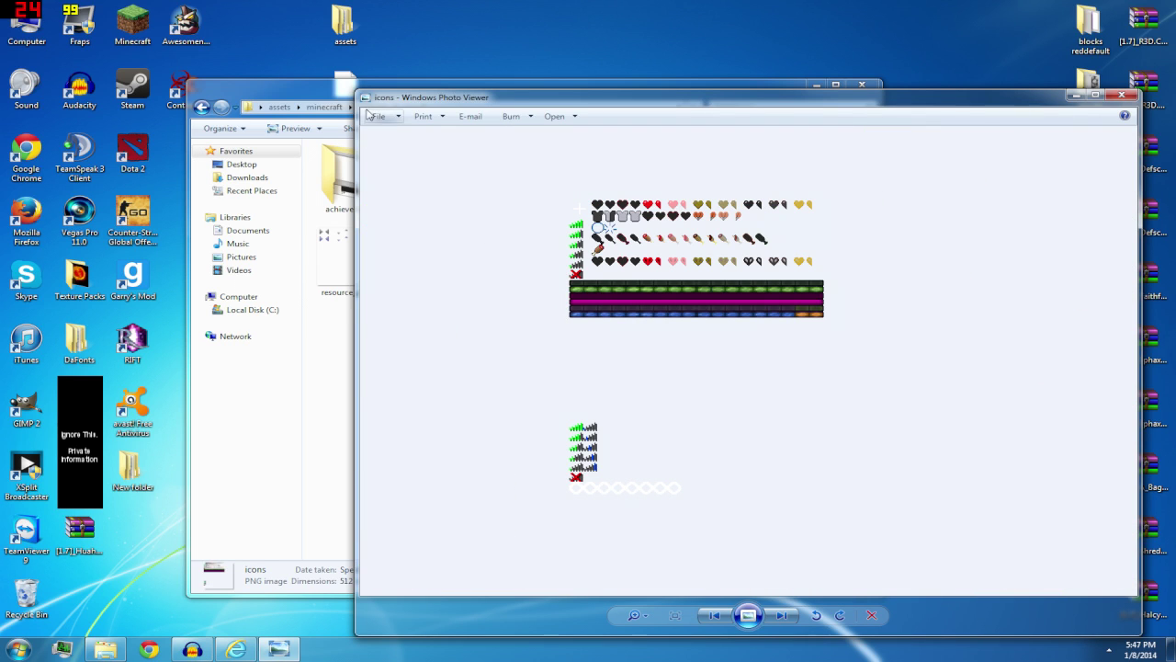
{"action": "left_click", "coordinate": [1121, 95]}
View the widgets image and check the resource_packs, options_background and icons files in the gui folder
{"action": "double_click", "coordinate": [429, 252]}
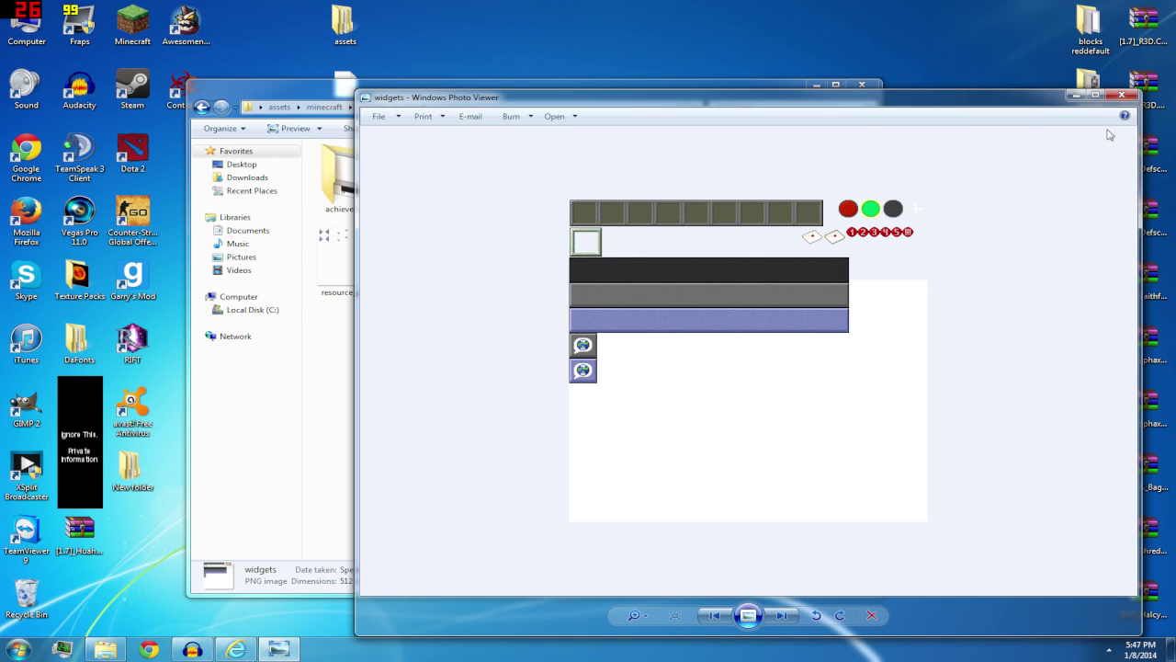
{"action": "left_click", "coordinate": [1121, 95]}
{"action": "left_click", "coordinate": [349, 267]}
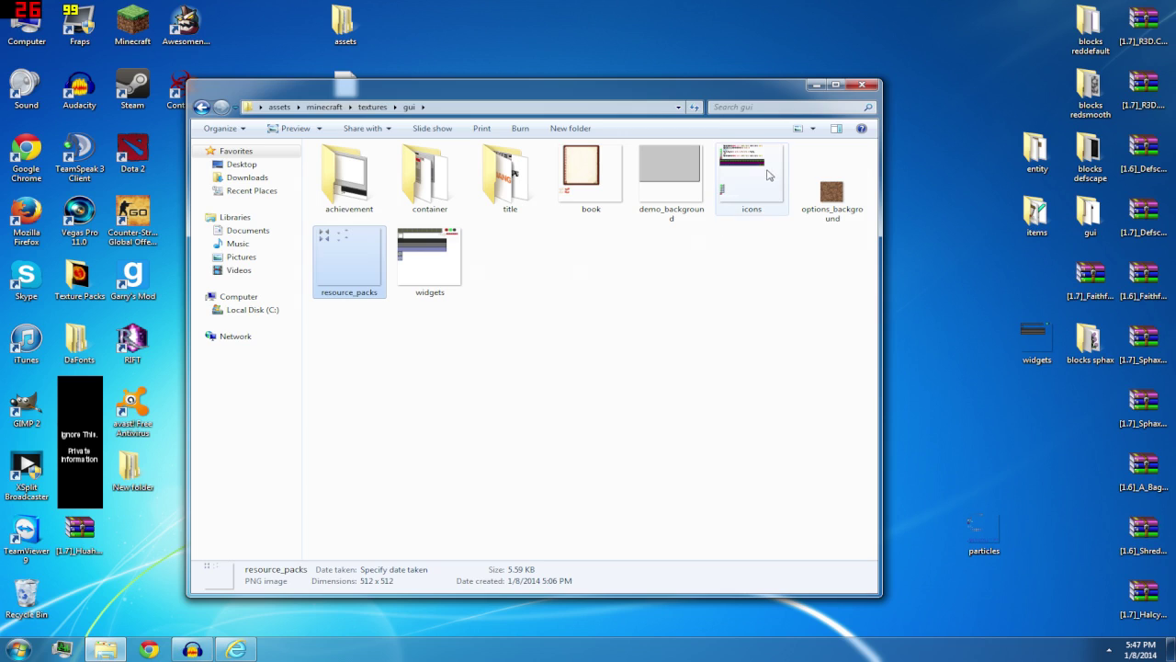
{"action": "left_click", "coordinate": [827, 189]}
{"action": "left_click", "coordinate": [728, 184]}
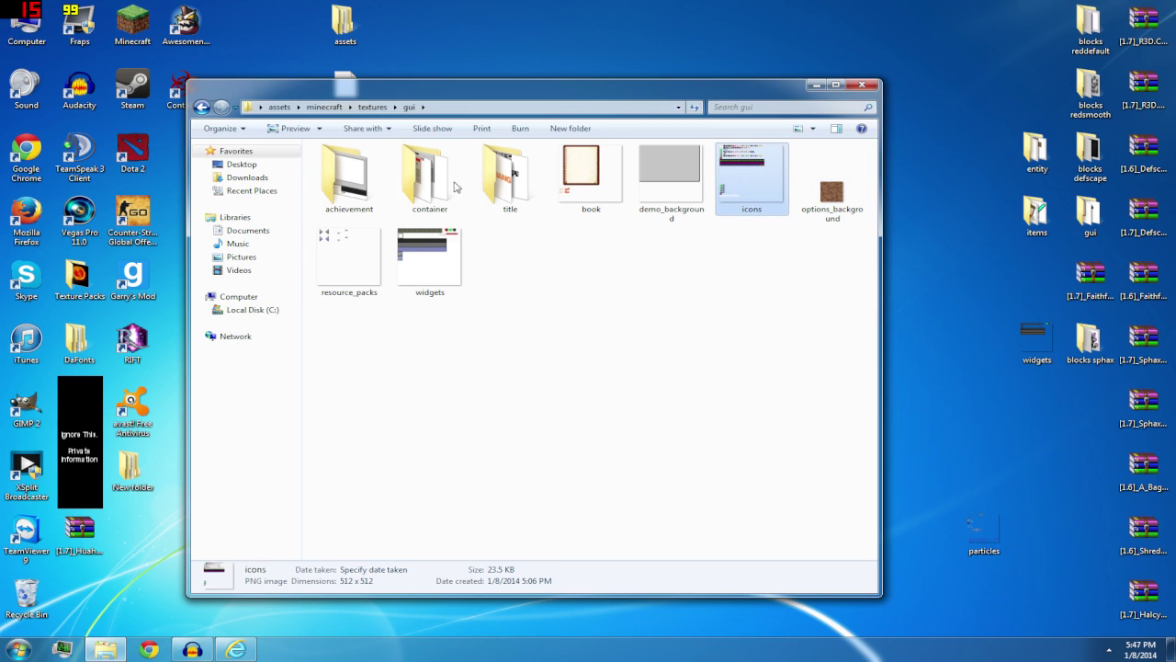
Look into the painting subfolder of textures and close the folder window
{"action": "left_click", "coordinate": [201, 107]}
{"action": "double_click", "coordinate": [354, 298]}
{"action": "left_click", "coordinate": [201, 107]}
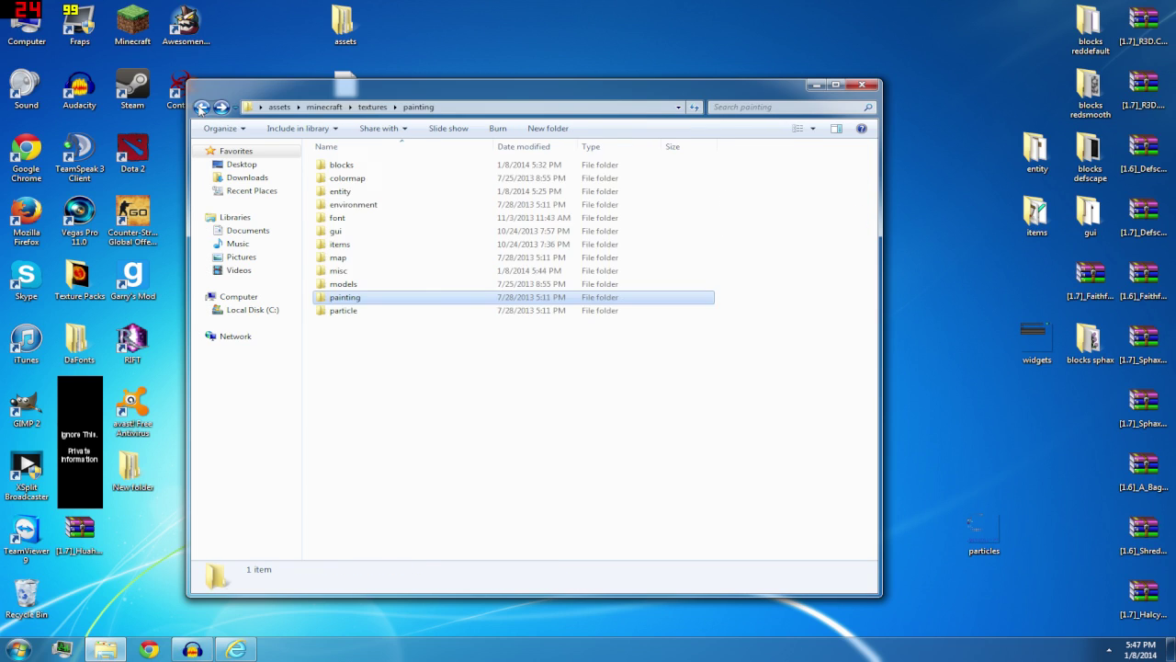
{"action": "left_click", "coordinate": [470, 335]}
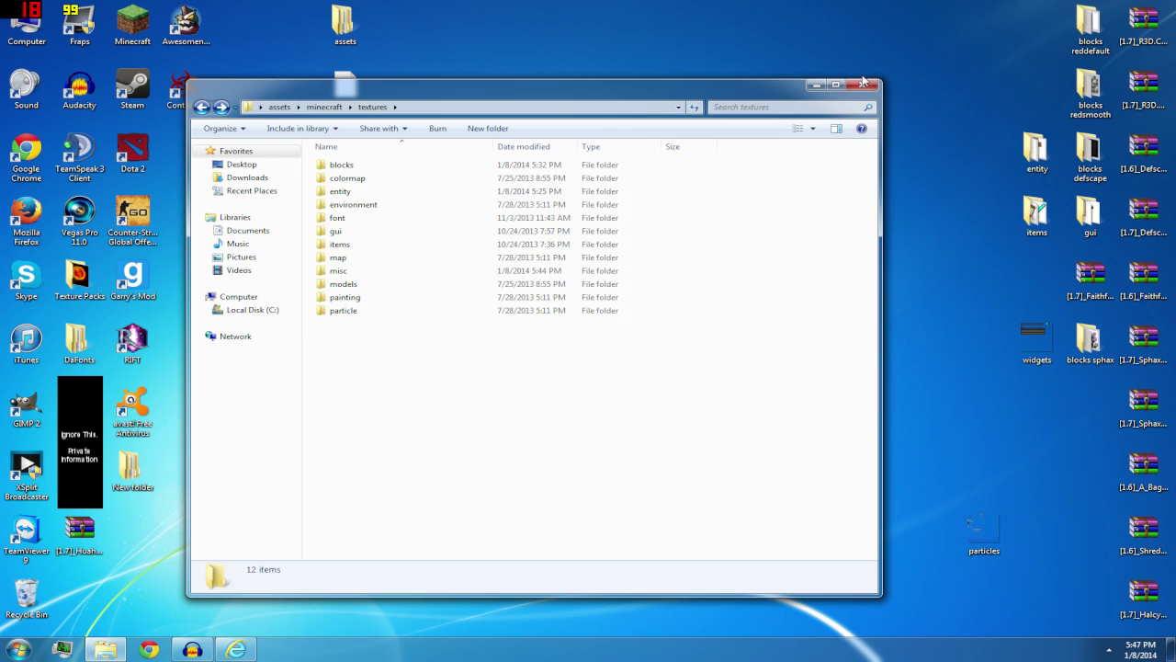
{"action": "left_click", "coordinate": [863, 85]}
{"action": "left_click", "coordinate": [137, 30]}
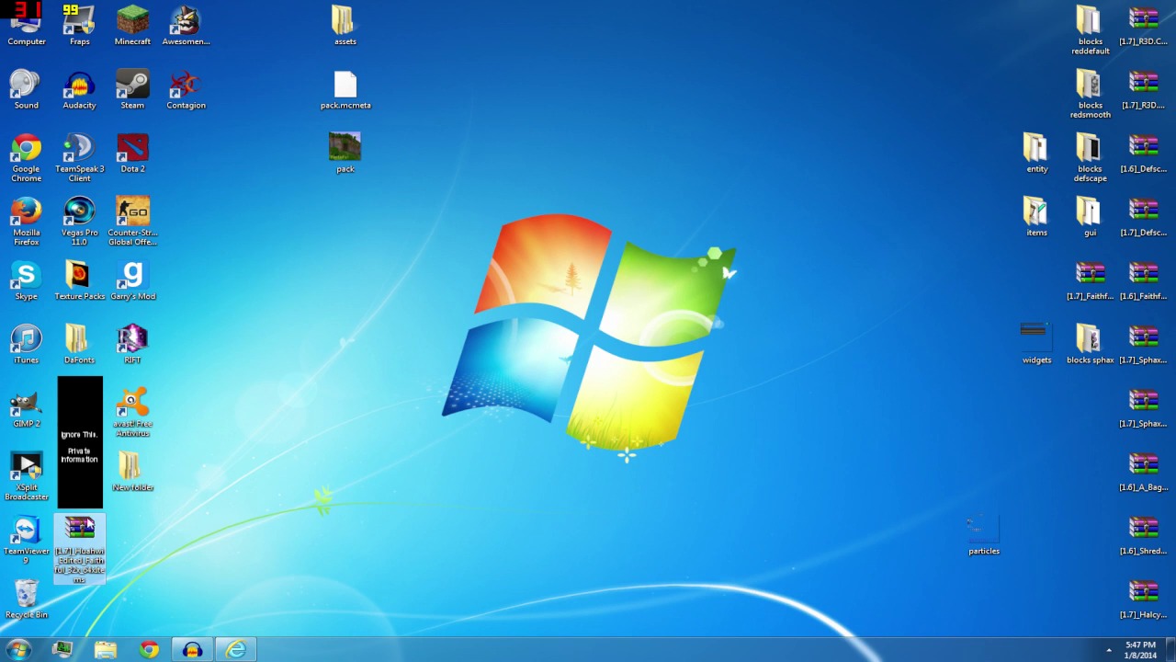
{"action": "right_click", "coordinate": [264, 215]}
{"action": "left_click", "coordinate": [304, 252]}
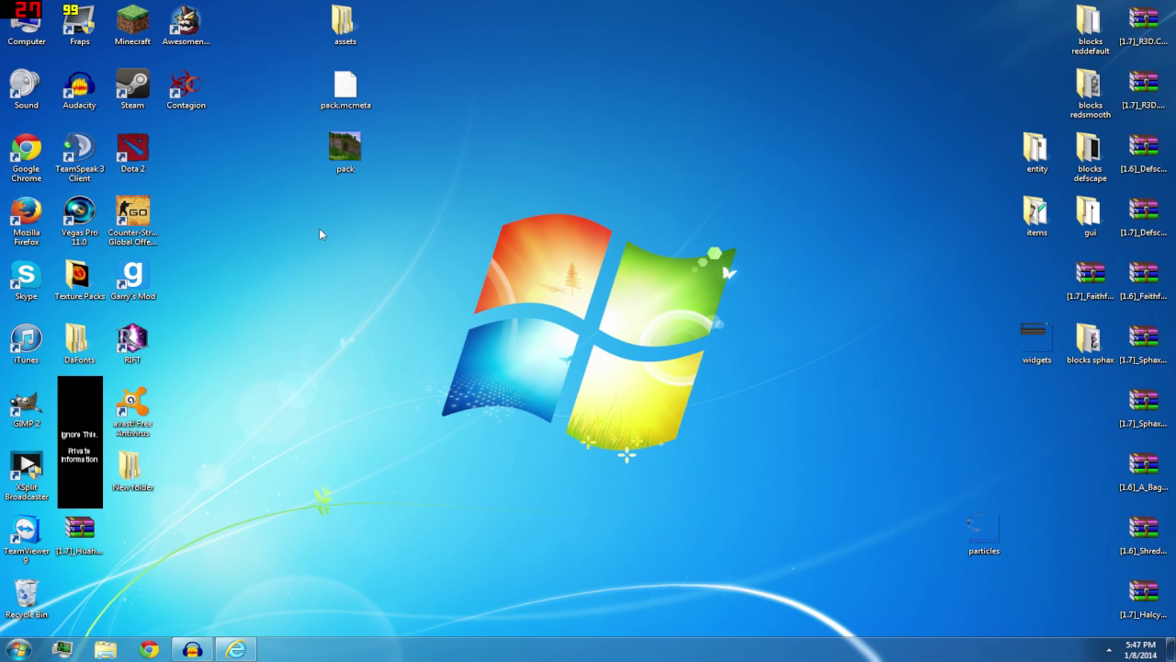
{"action": "right_click", "coordinate": [343, 376]}
{"action": "left_click", "coordinate": [374, 415]}
{"action": "right_click", "coordinate": [267, 343]}
{"action": "left_click", "coordinate": [332, 372]}
Open the Texture Packs folder from the desktop and look at the swords in Cut-Off Swords 128x
{"action": "double_click", "coordinate": [79, 276]}
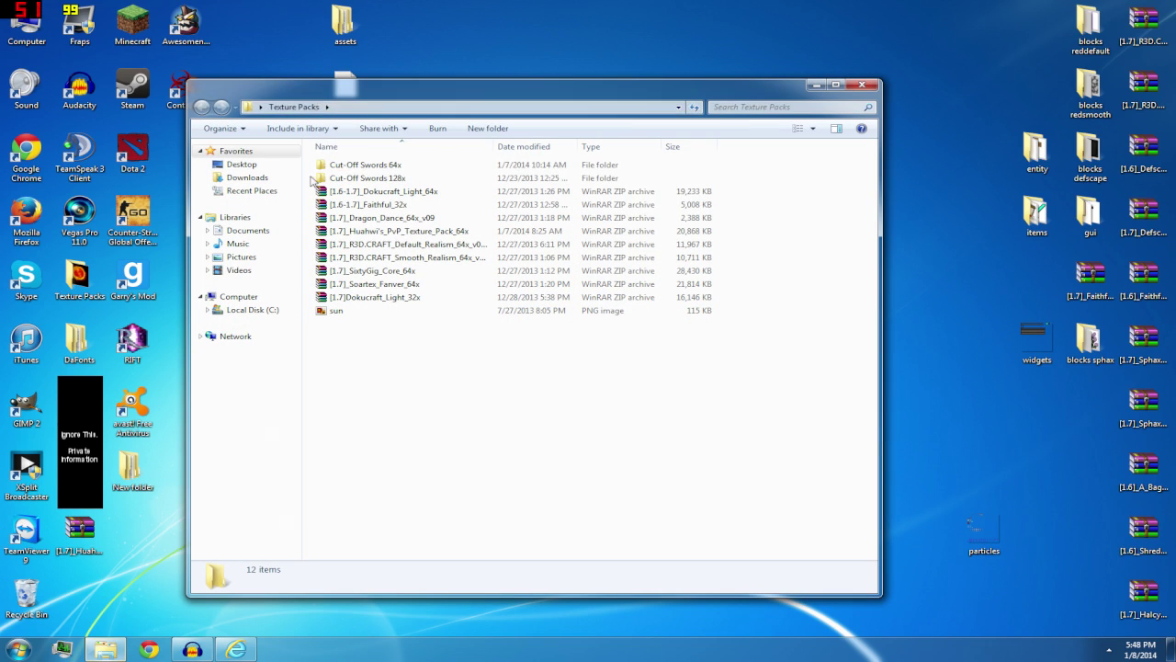
{"action": "double_click", "coordinate": [364, 178]}
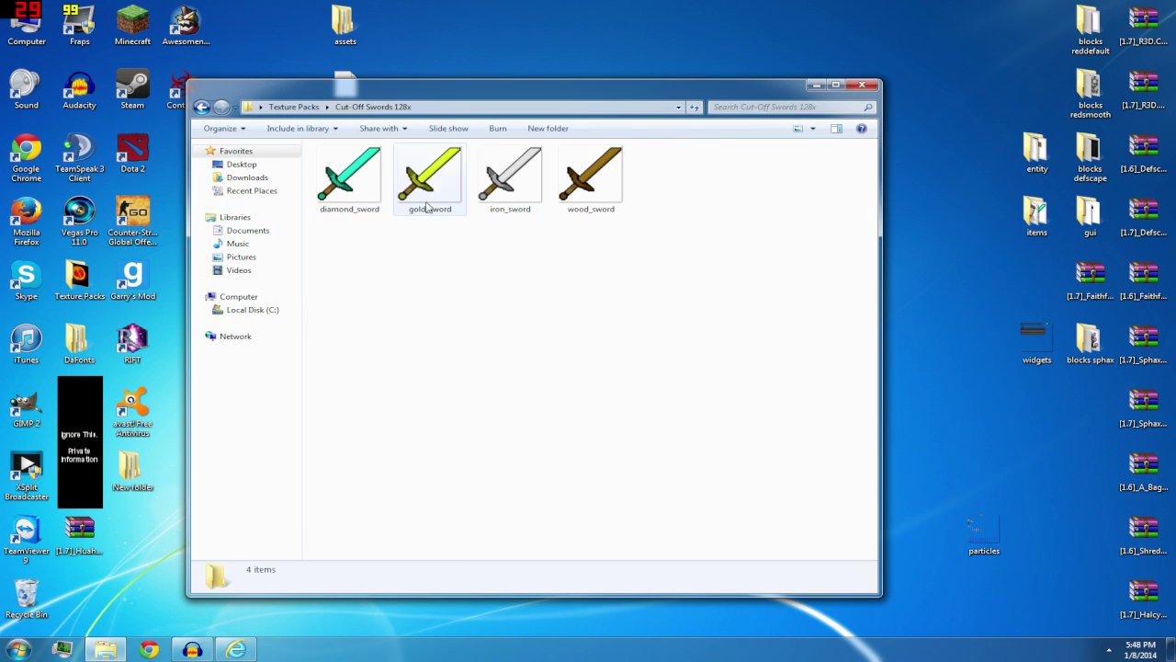
{"action": "left_click", "coordinate": [294, 107]}
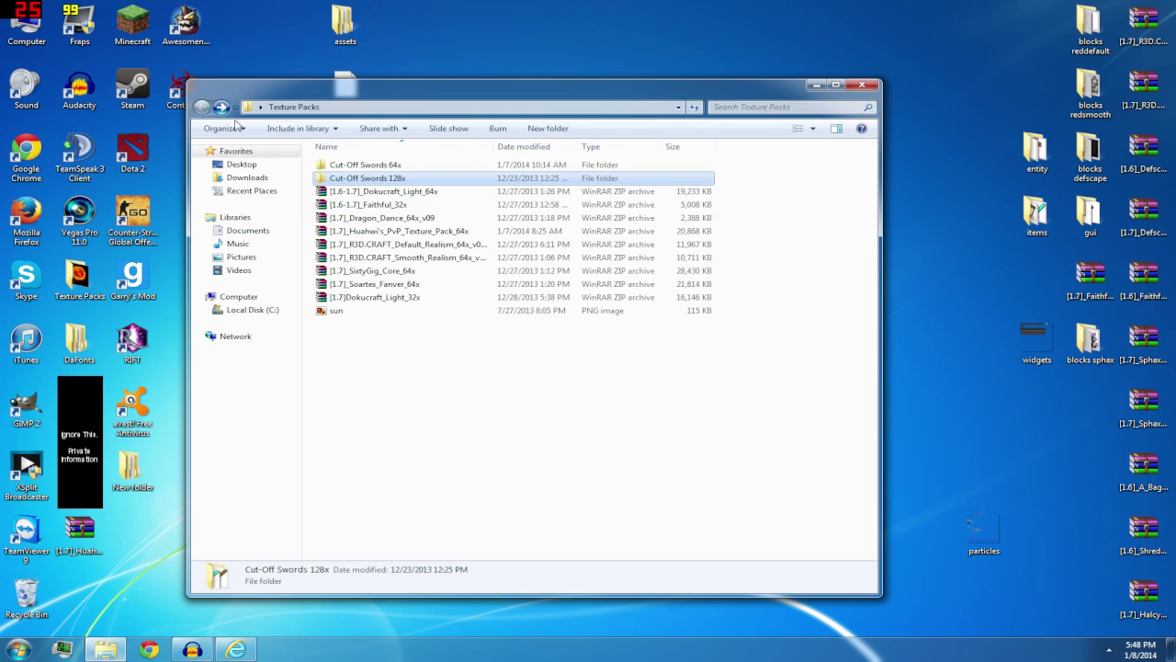
Open the Cut-Off Swords 64x folder and inspect its diamond_sword image up close
{"action": "left_click", "coordinate": [346, 167]}
{"action": "double_click", "coordinate": [346, 170]}
{"action": "left_click", "coordinate": [372, 195]}
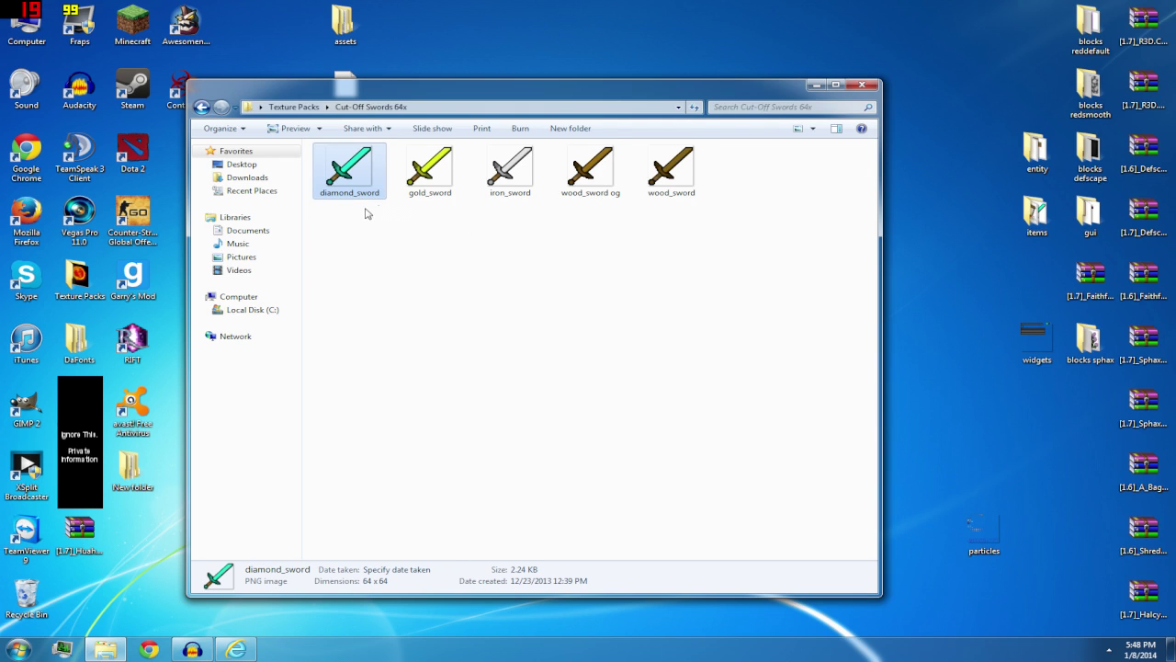
{"action": "double_click", "coordinate": [349, 172]}
{"action": "scroll", "coordinate": [719, 386], "scroll_direction": "up", "scroll_amount": 6}
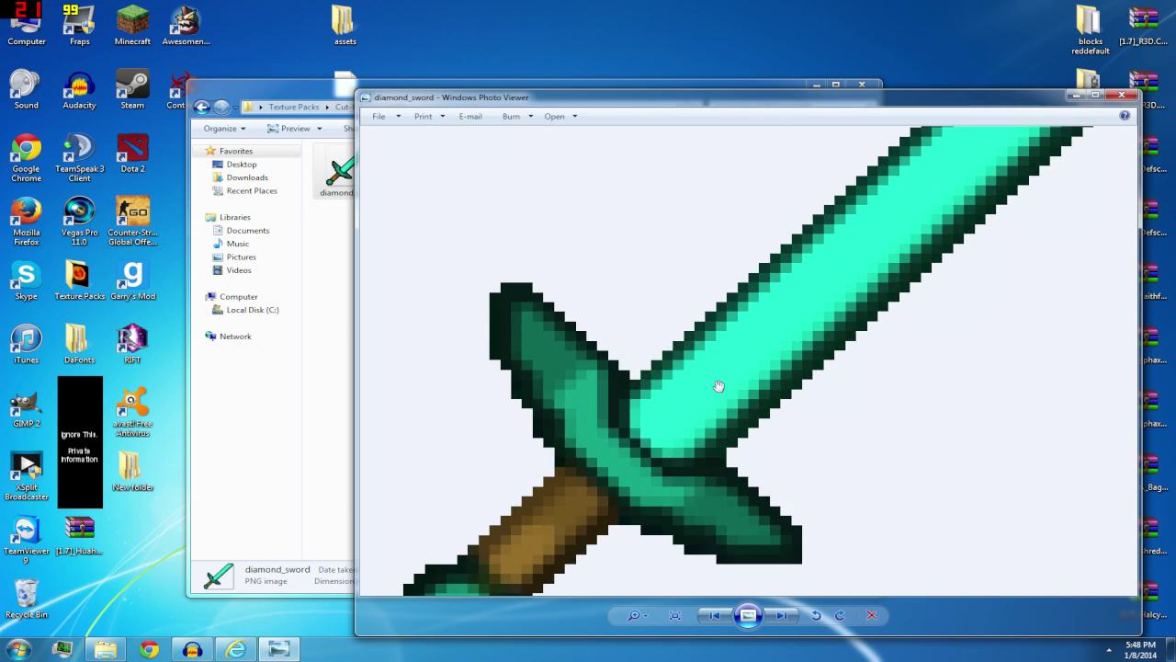
{"action": "scroll", "coordinate": [718, 386], "scroll_direction": "down", "scroll_amount": 6}
{"action": "left_click", "coordinate": [1121, 94]}
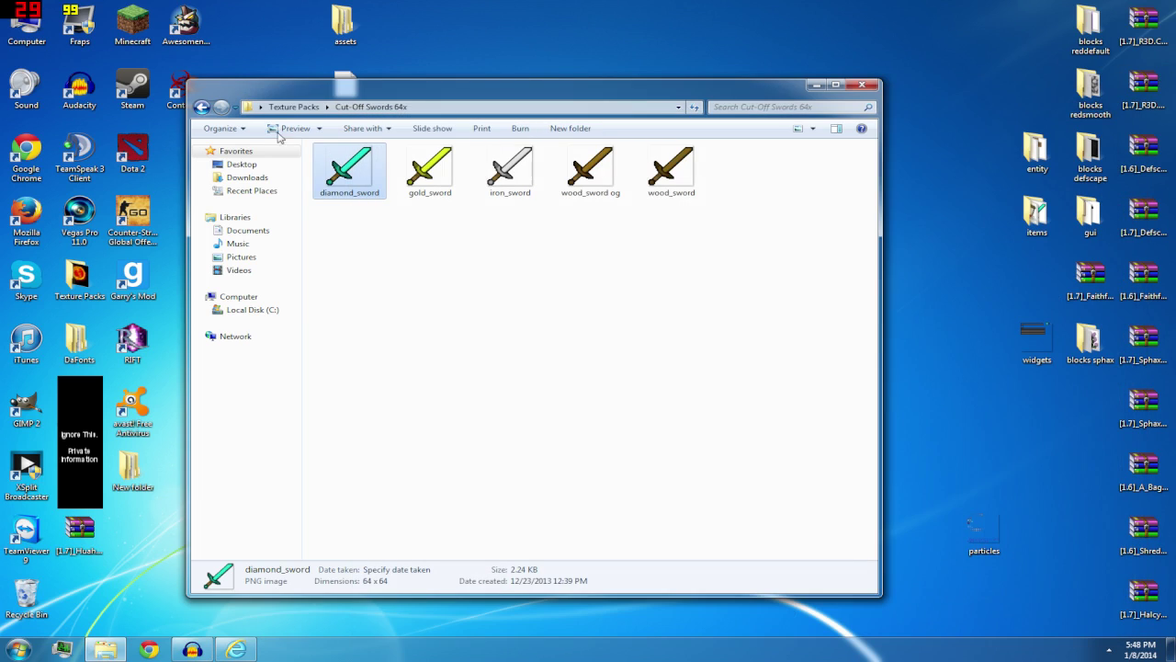
Return to the Cut-Off Swords 128x folder and inspect its diamond_sword image at different zoom levels
{"action": "left_click", "coordinate": [199, 107]}
{"action": "left_click", "coordinate": [372, 180]}
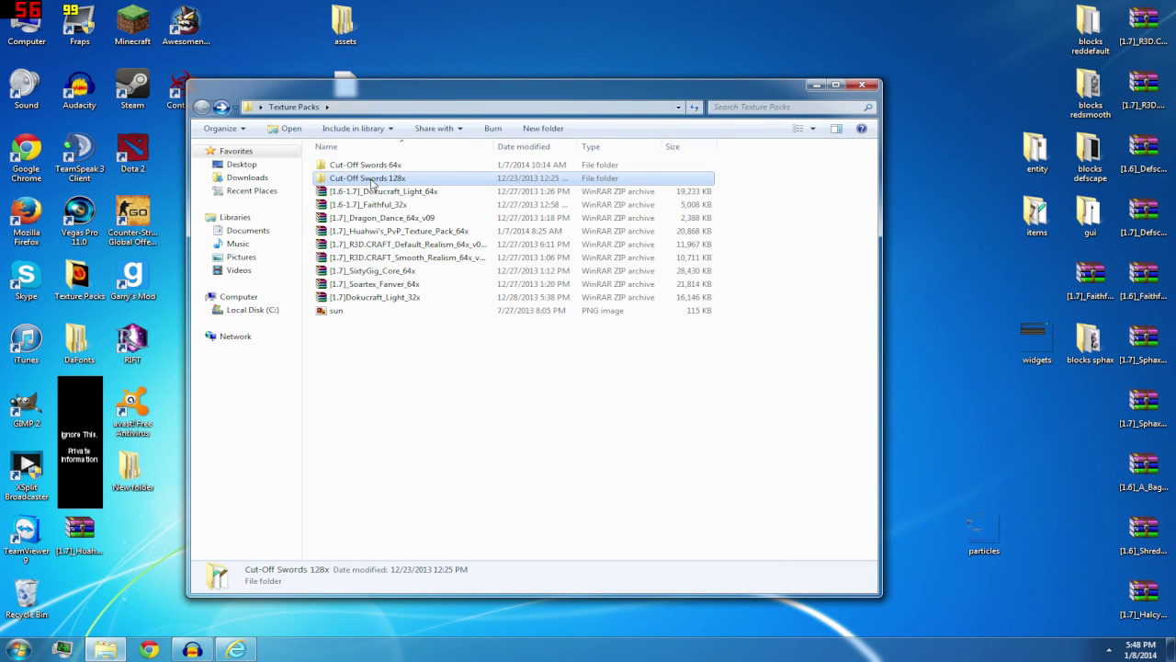
{"action": "double_click", "coordinate": [372, 180]}
{"action": "left_click", "coordinate": [373, 178]}
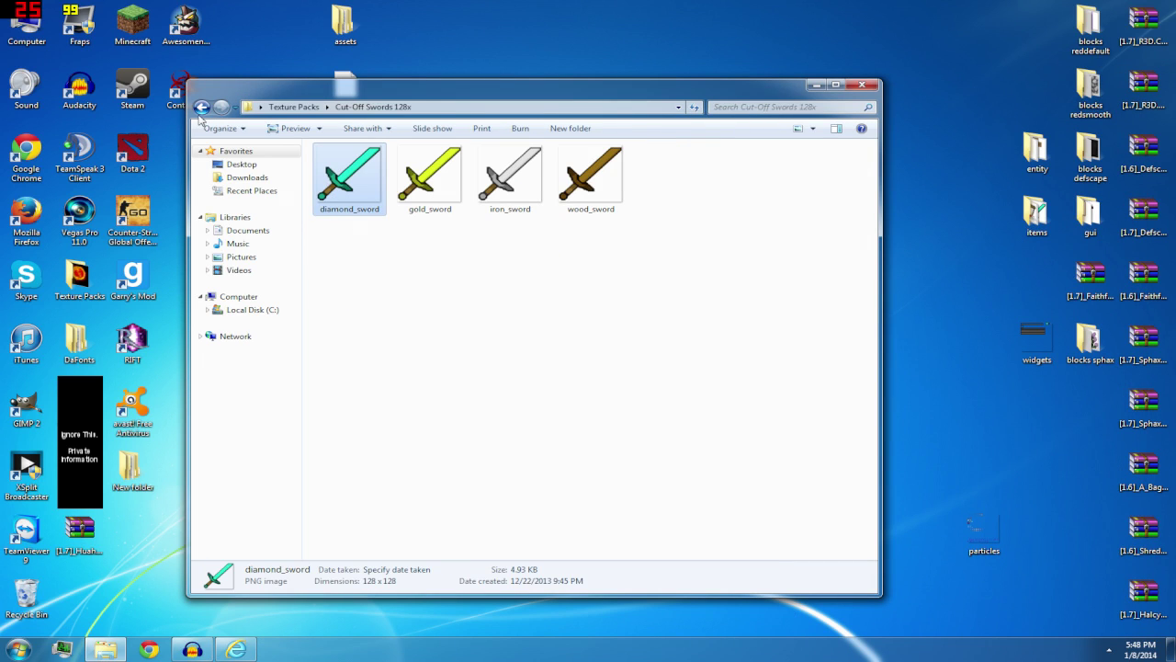
{"action": "double_click", "coordinate": [366, 190]}
{"action": "scroll", "coordinate": [561, 308], "scroll_direction": "up", "scroll_amount": 3}
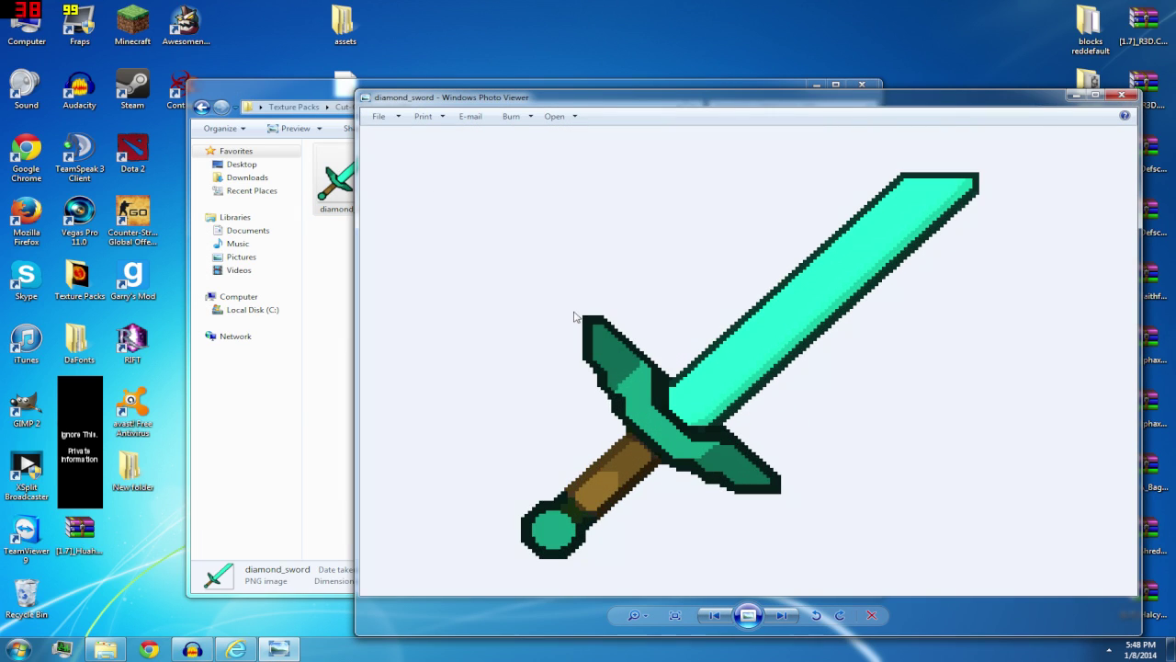
{"action": "scroll", "coordinate": [589, 323], "scroll_direction": "down", "scroll_amount": 3}
{"action": "scroll", "coordinate": [777, 403], "scroll_direction": "up", "scroll_amount": 3}
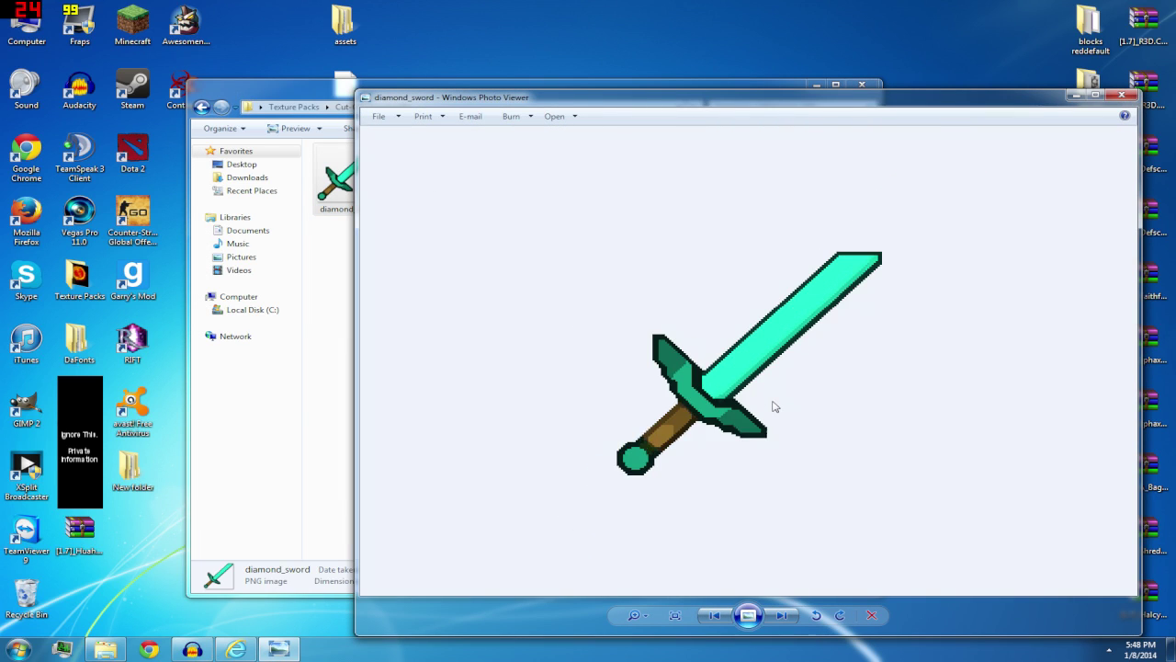